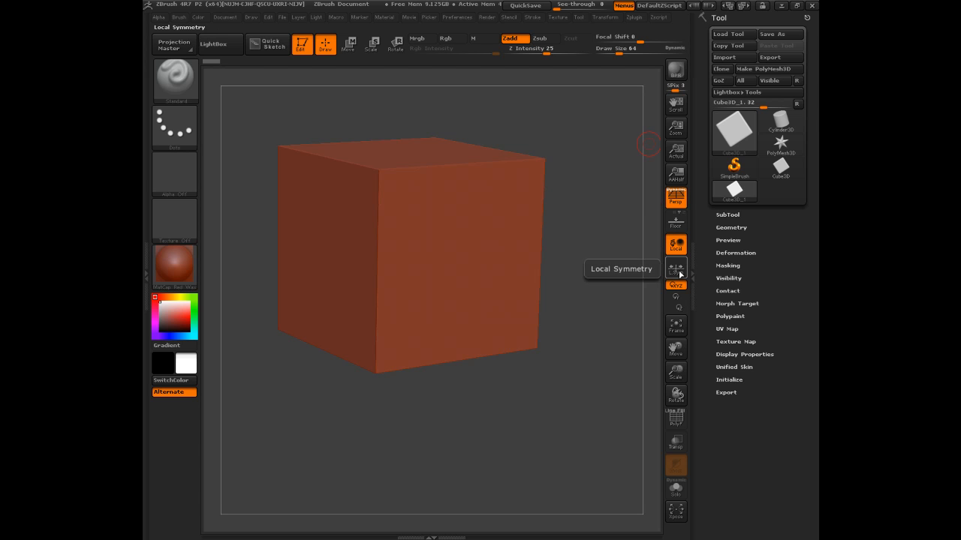
Step: Show the floor grid and restrict view rotation to the Y axis after trying free rotation on all axes
left_click(677, 300)
left_click_drag(592, 219, 610, 161)
left_click(675, 221)
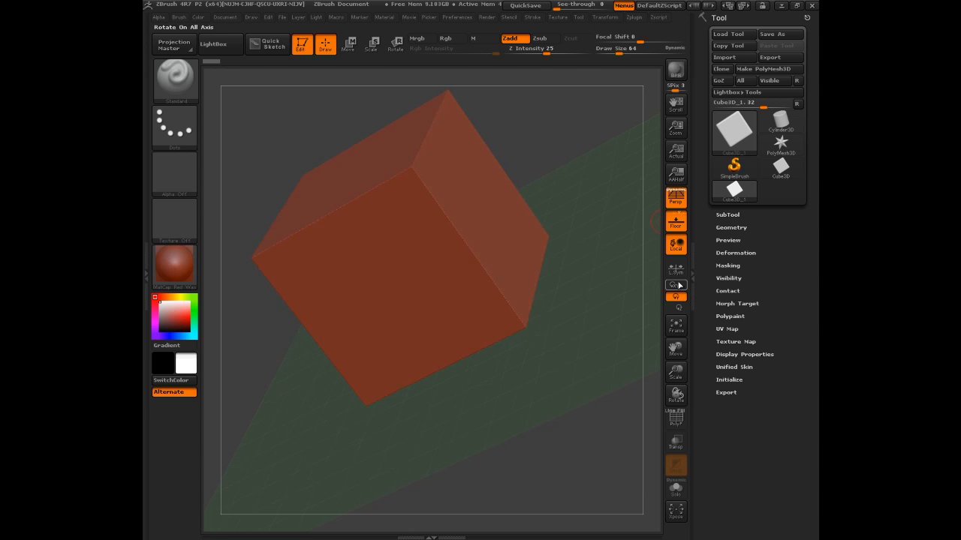
left_click(677, 285)
left_click_drag(598, 223, 621, 251)
left_click(676, 297)
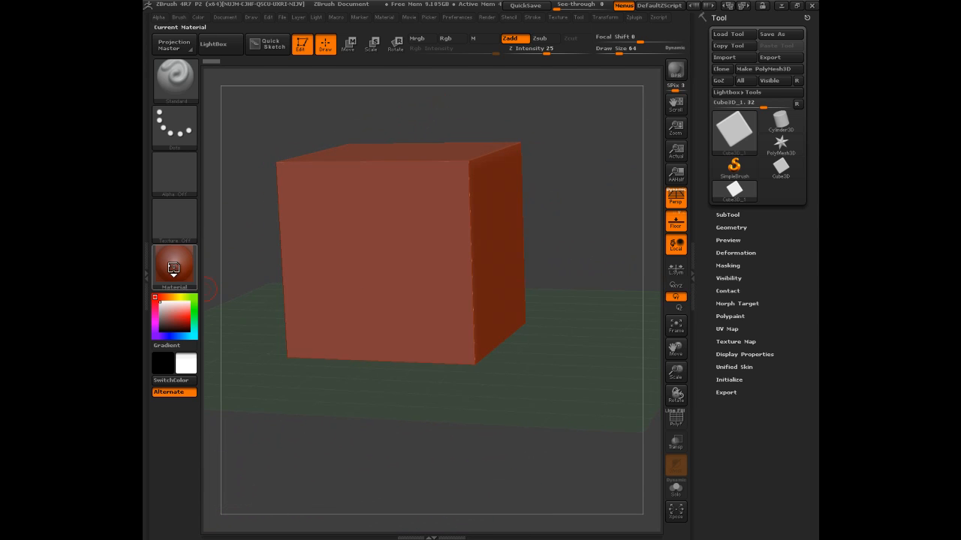
Step: Change the cube's material to MatCap Gray
left_click(174, 271)
left_click(597, 307)
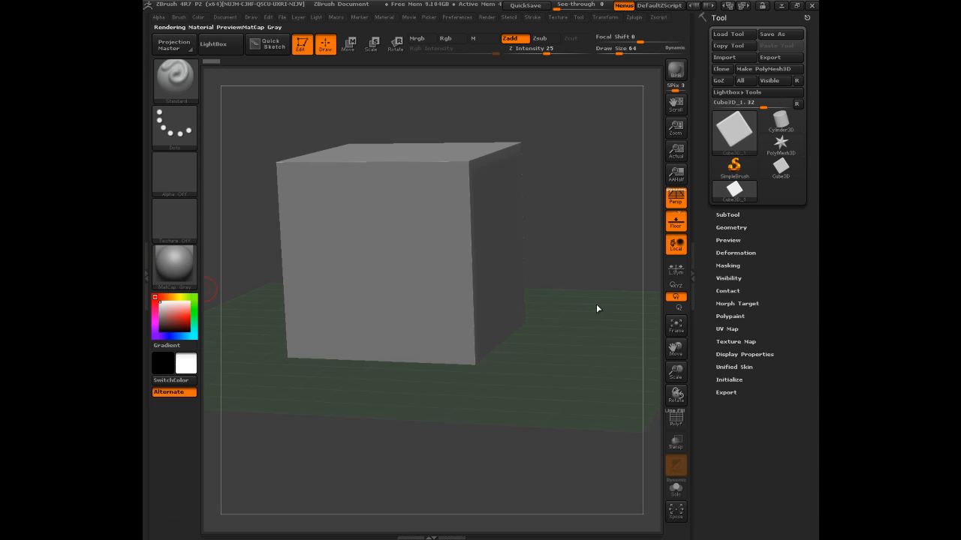
left_click_drag(579, 162, 593, 193)
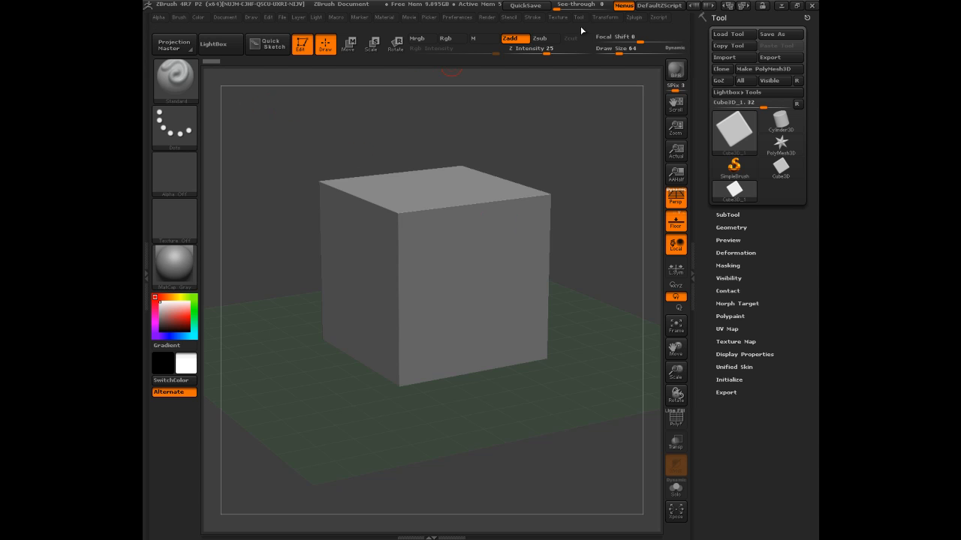
Step: Append the CharacProto OBJ file to the current tool with SubTool Master's MultiAppend
left_click(635, 20)
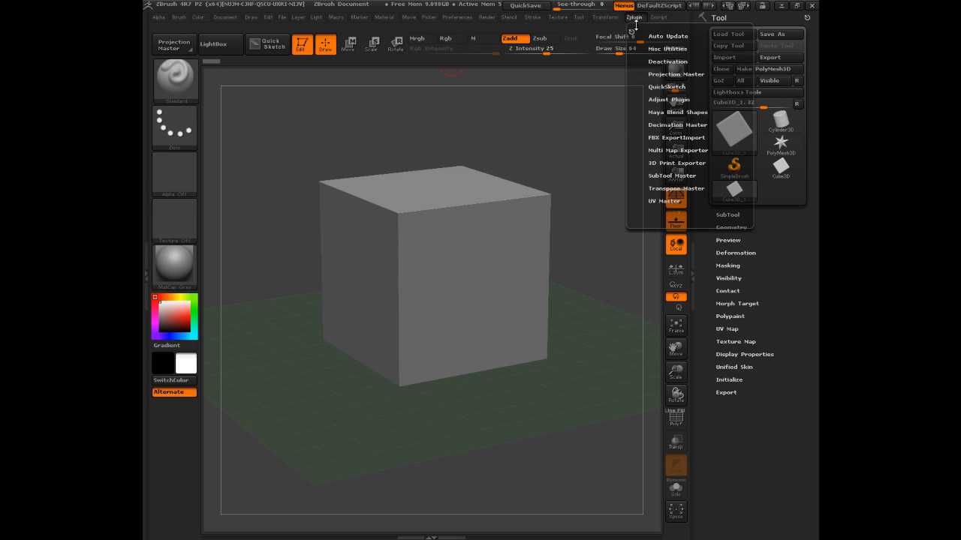
left_click(664, 174)
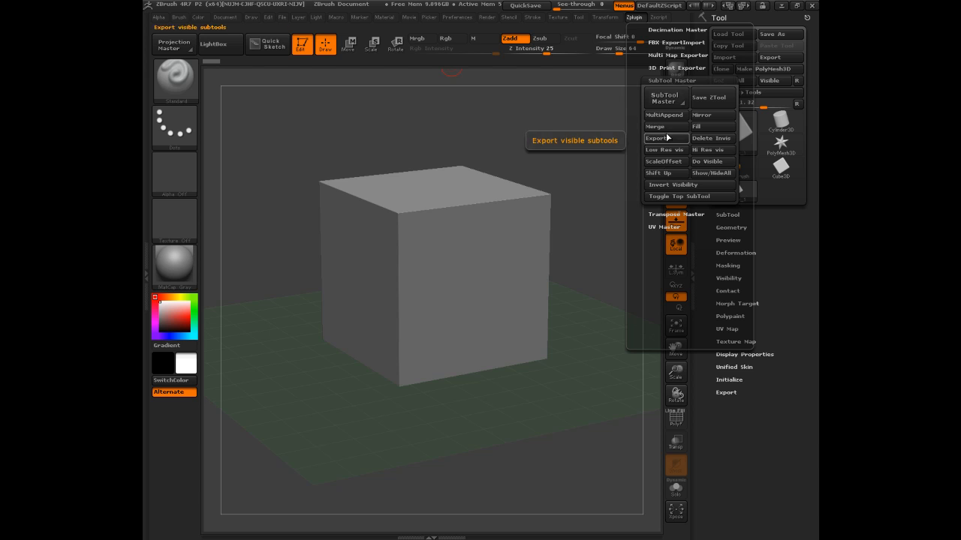
left_click(664, 115)
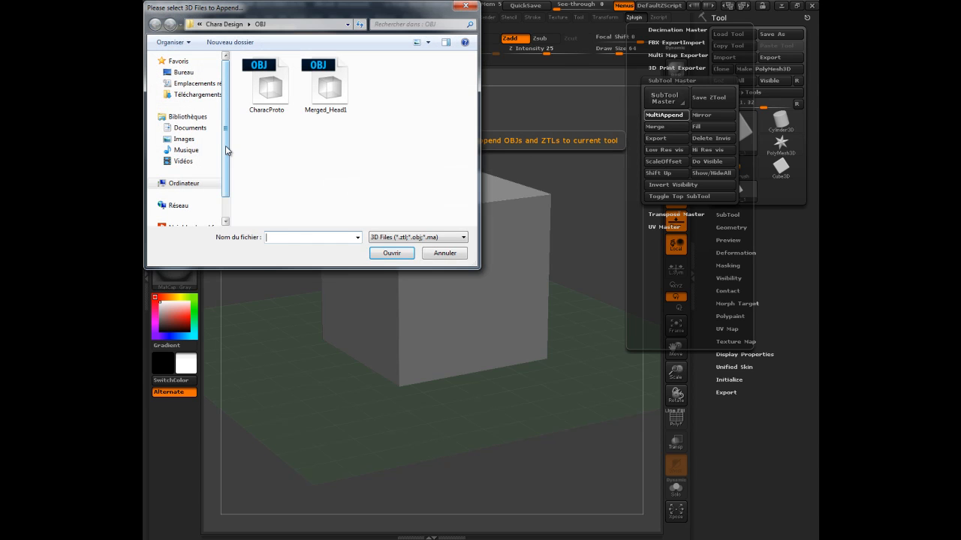
left_click(268, 91)
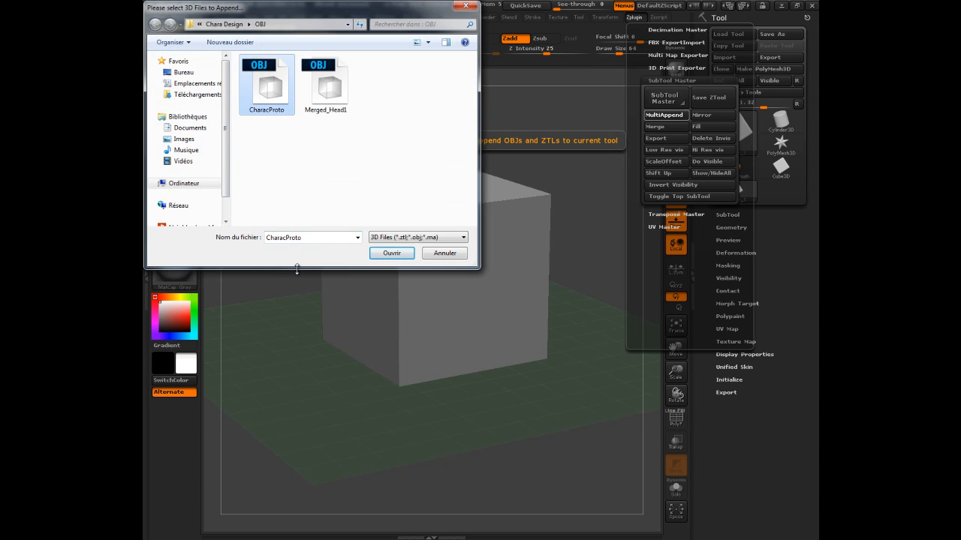
left_click(387, 254)
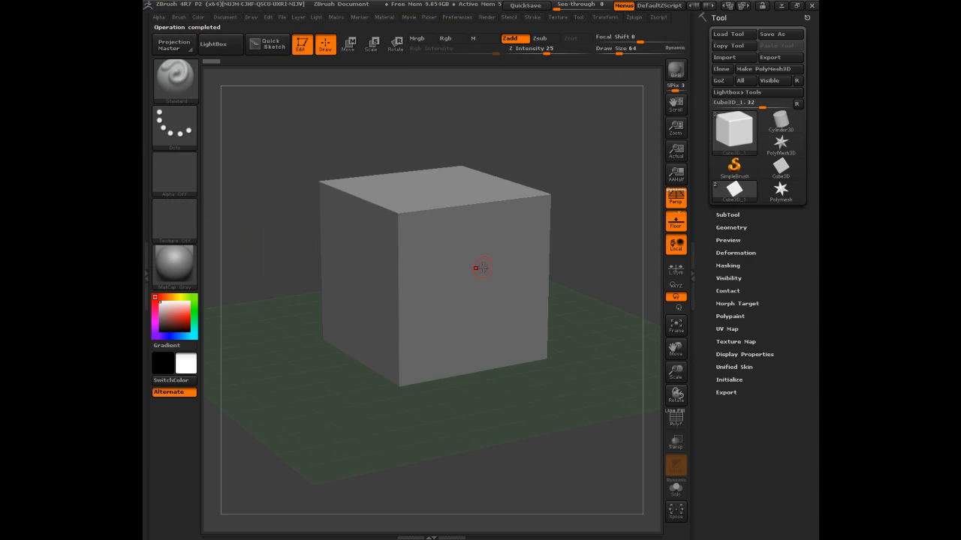
Step: Open the subtool list and examine the details of its Cube3D_1 and CharacProto entries
left_click(727, 216)
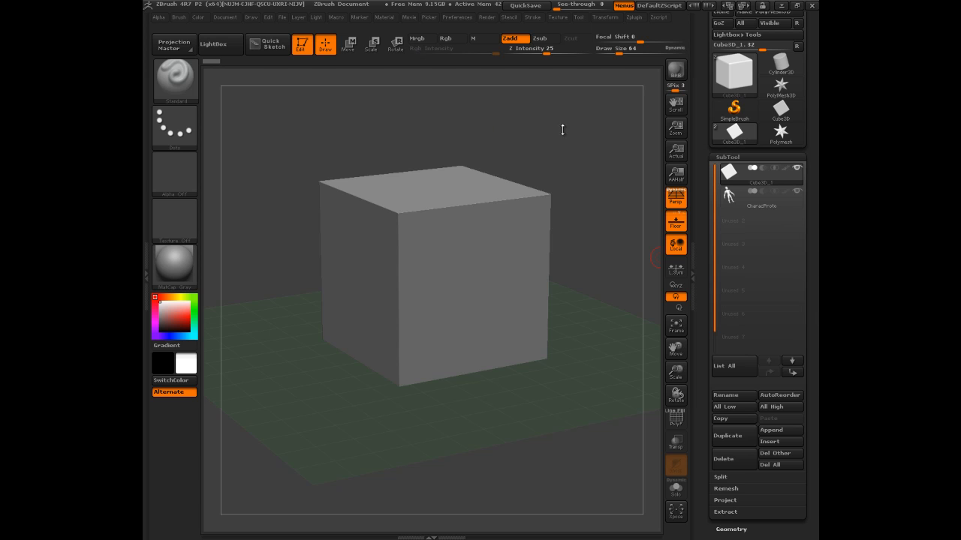
left_click_drag(703, 53, 705, 139)
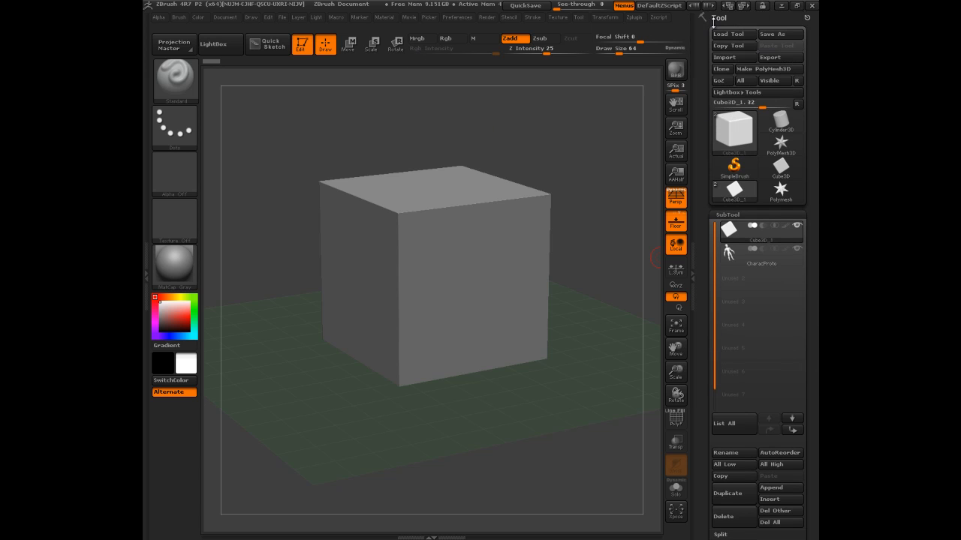
left_click_drag(698, 156, 700, 93)
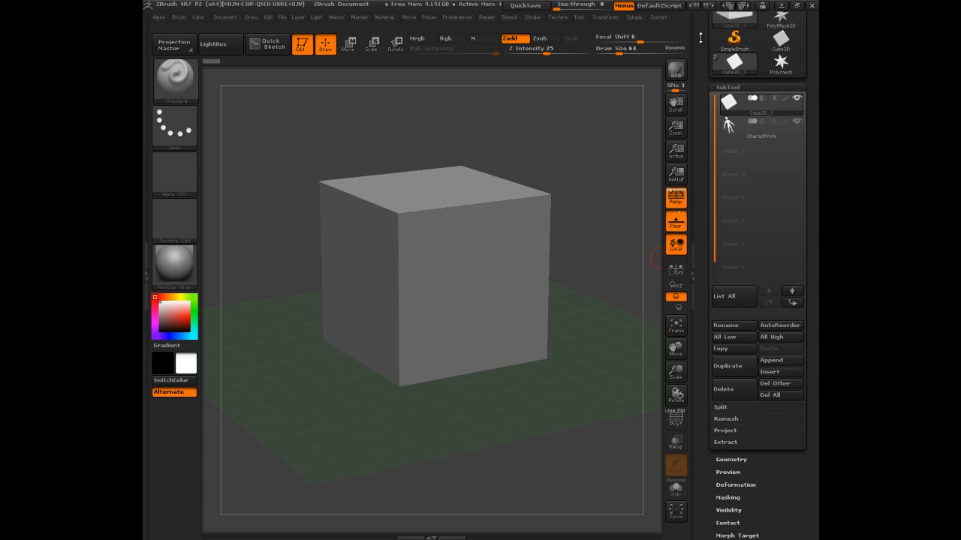
left_click_drag(710, 95, 706, 114)
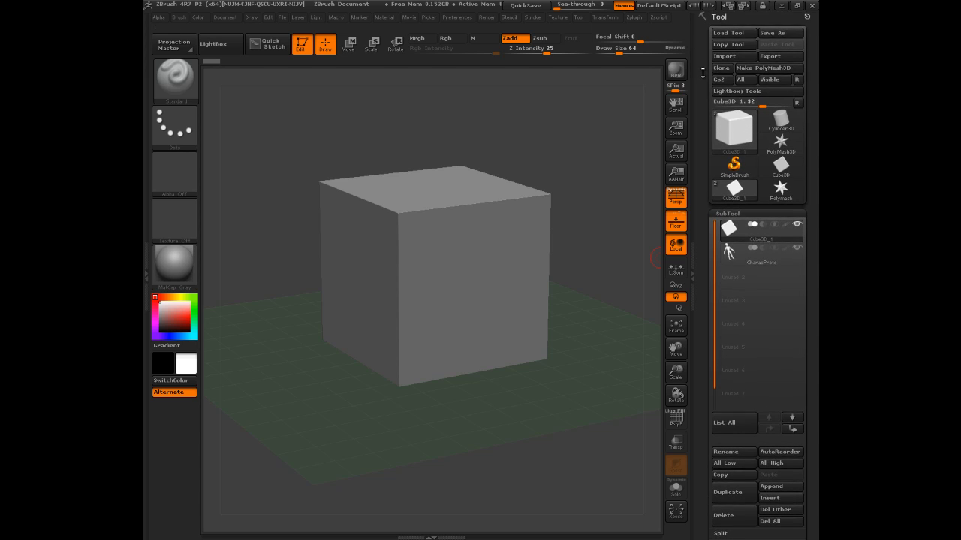
left_click_drag(701, 88, 711, 10)
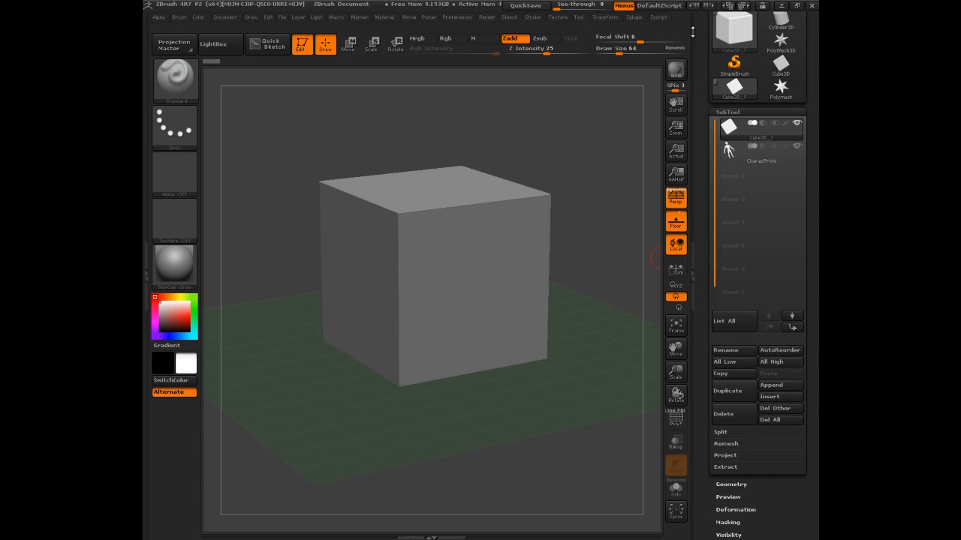
left_click(726, 111)
left_click(727, 111)
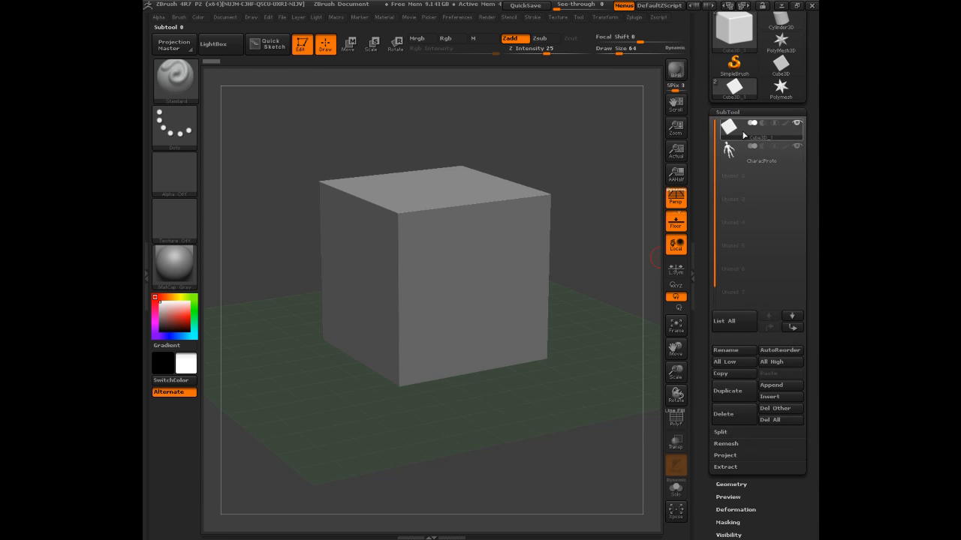
mouse_move(730, 130)
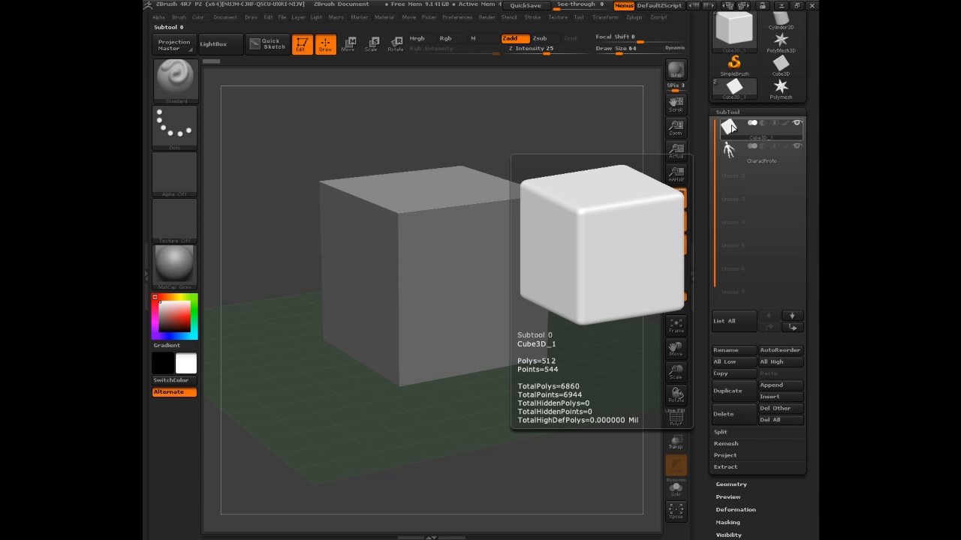
mouse_move(736, 156)
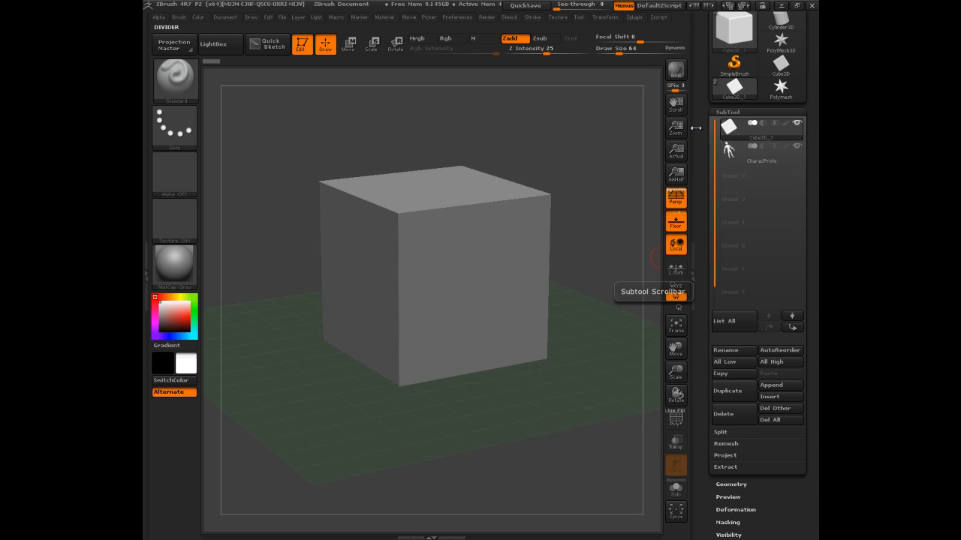
Step: Make CharacProto the active subtool and hide the Cube3D_1 subtool
left_click(730, 152)
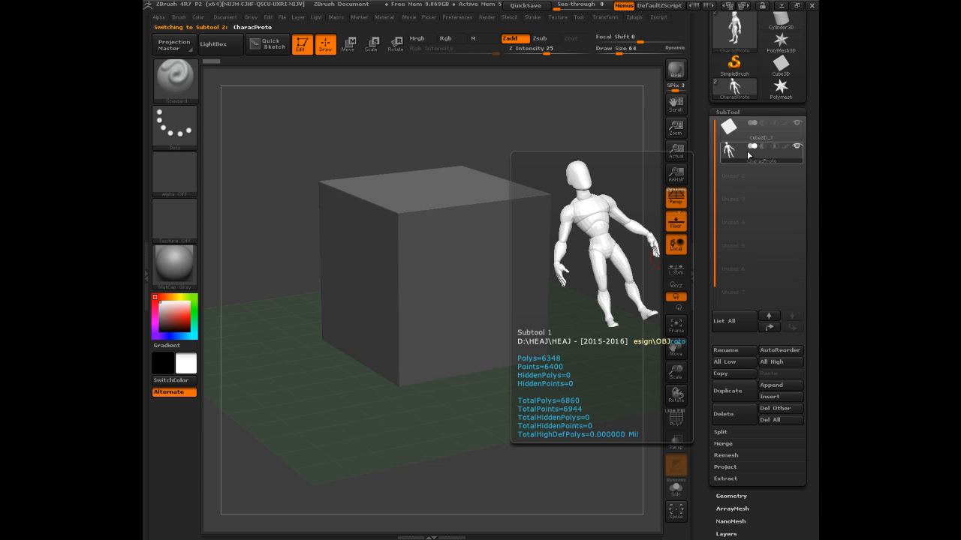
left_click(797, 124)
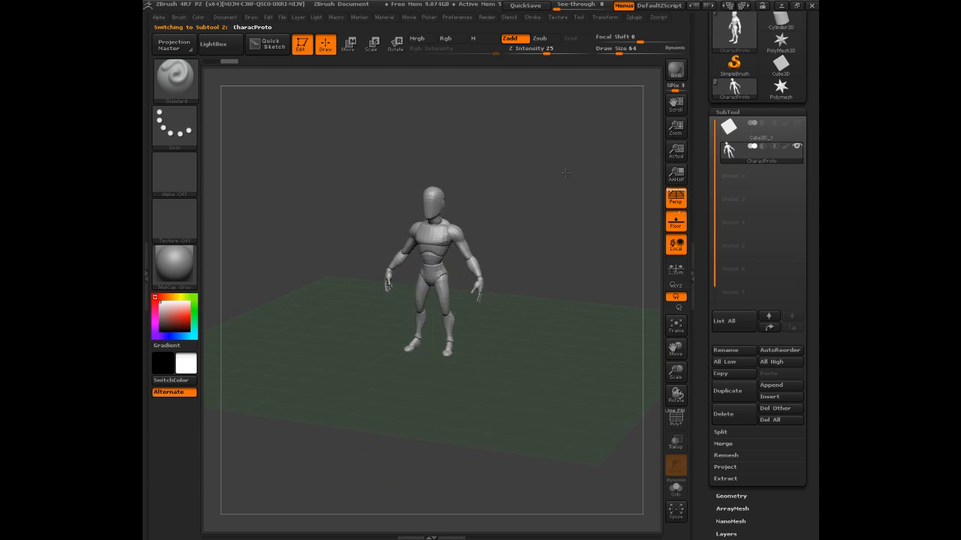
left_click_drag(593, 172, 567, 160)
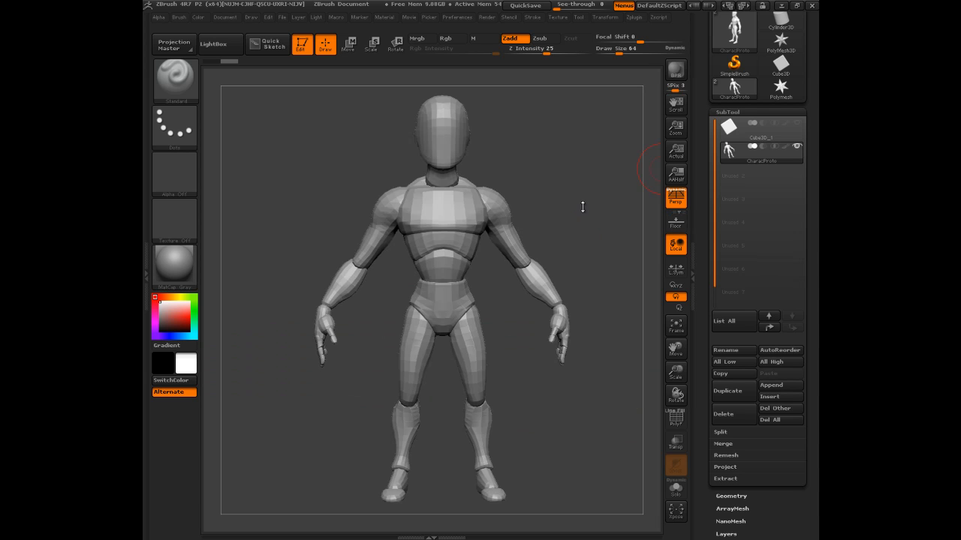
Step: Turn on the polyframe display for the character and examine its wireframe from several angles
left_click_drag(643, 226, 511, 132)
key("shift+f")
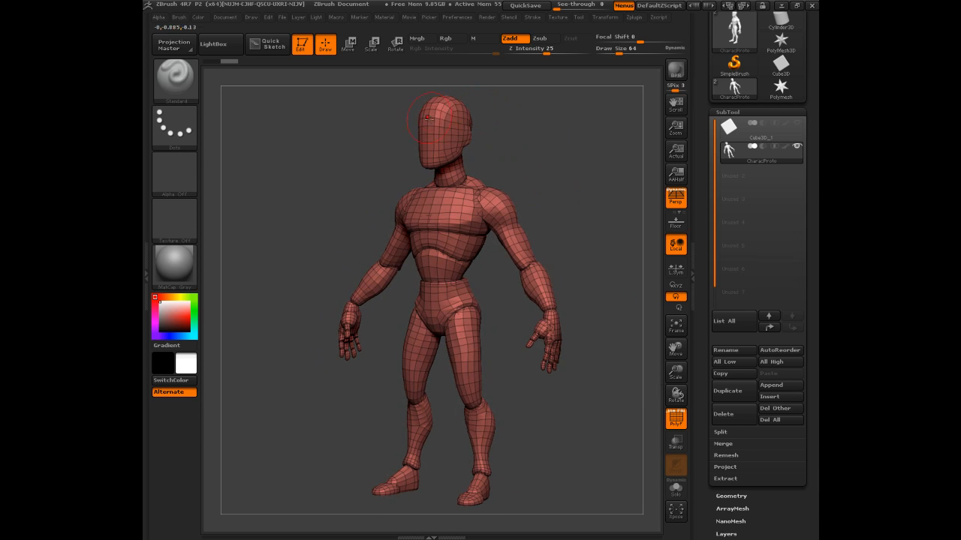
left_click_drag(563, 188, 590, 197)
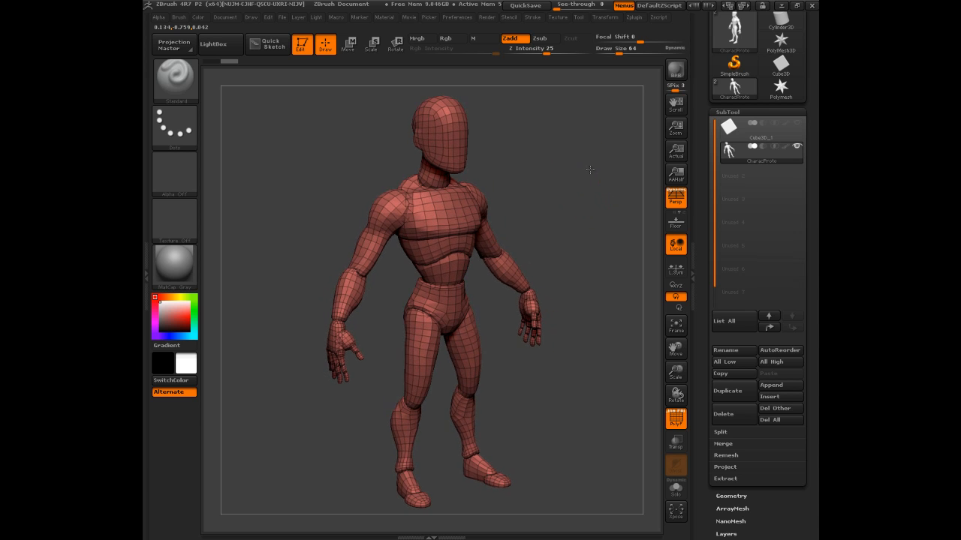
mouse_move(578, 164)
left_mouse_down()
mouse_move(556, 163)
mouse_move(578, 169)
mouse_move(566, 158)
left_mouse_up()
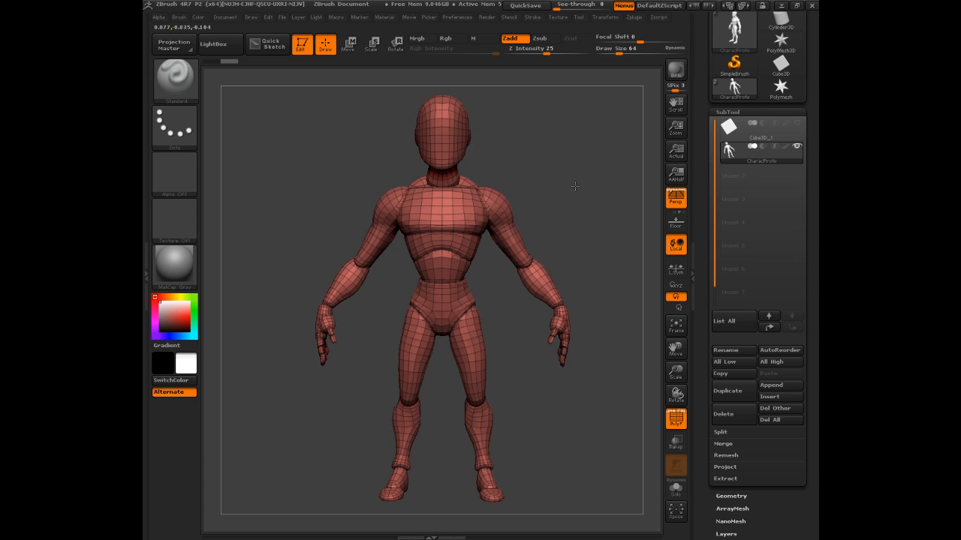
mouse_move(552, 196)
left_mouse_down()
mouse_move(568, 165)
mouse_move(540, 158)
mouse_move(554, 161)
mouse_move(554, 178)
left_mouse_up()
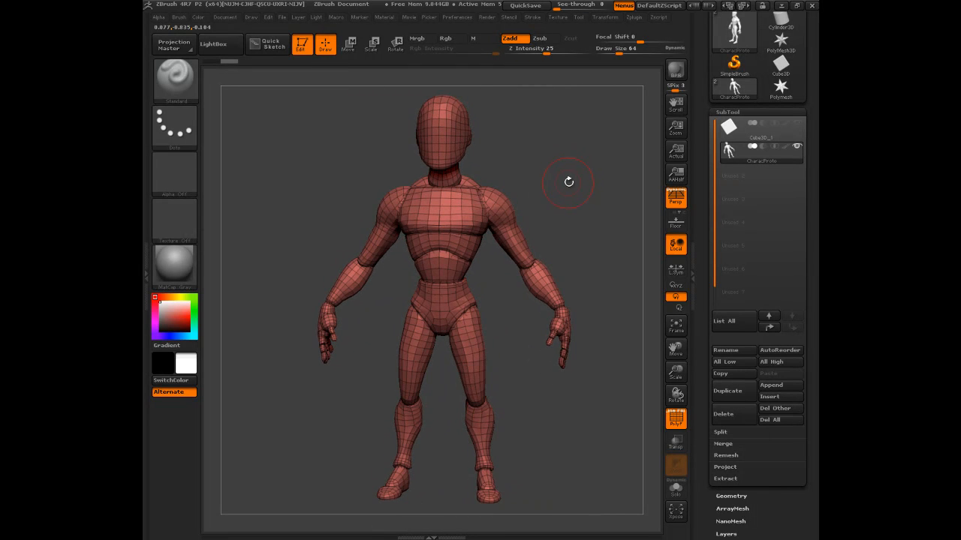
mouse_move(564, 182)
left_mouse_down()
mouse_move(574, 169)
mouse_move(564, 162)
left_mouse_up()
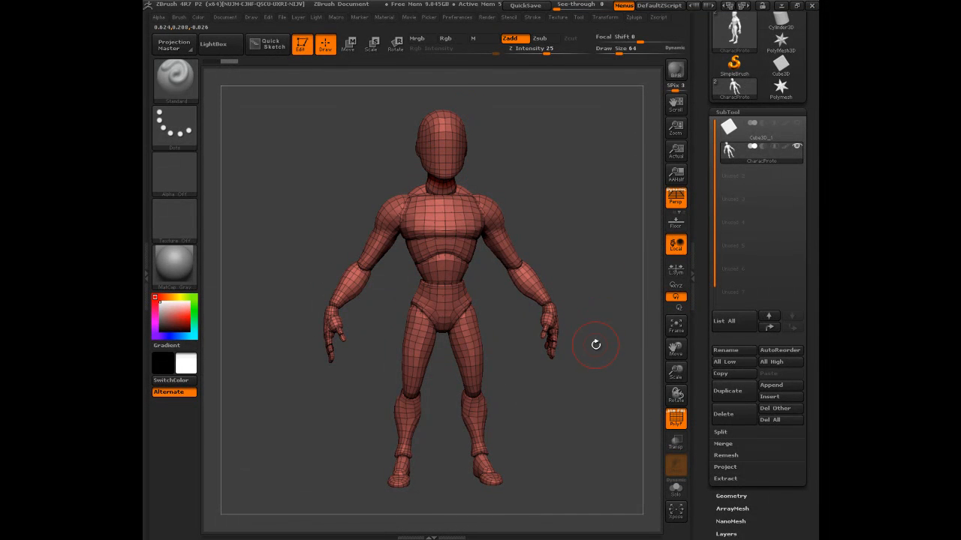
mouse_move(605, 215)
left_mouse_down()
mouse_move(596, 209)
mouse_move(608, 211)
left_mouse_up()
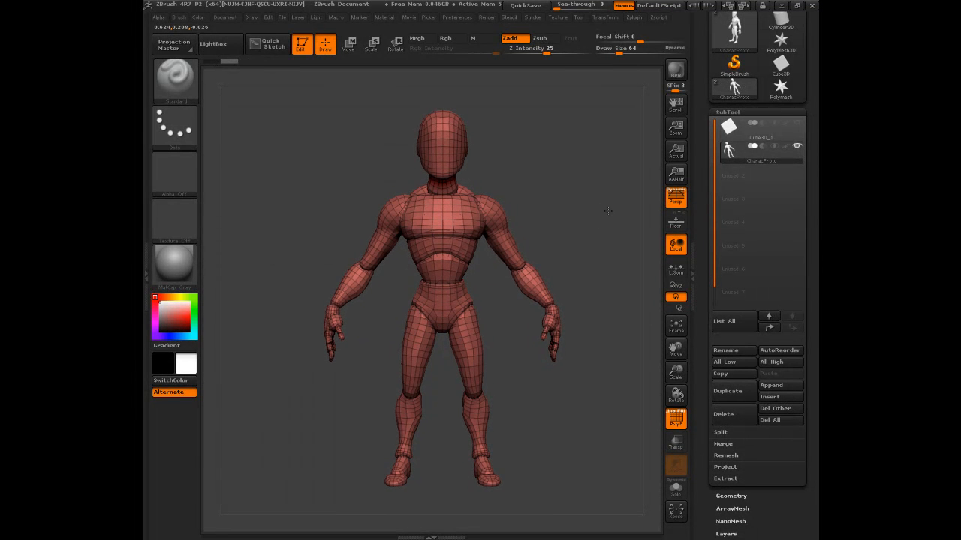
left_click_drag(571, 163, 501, 148)
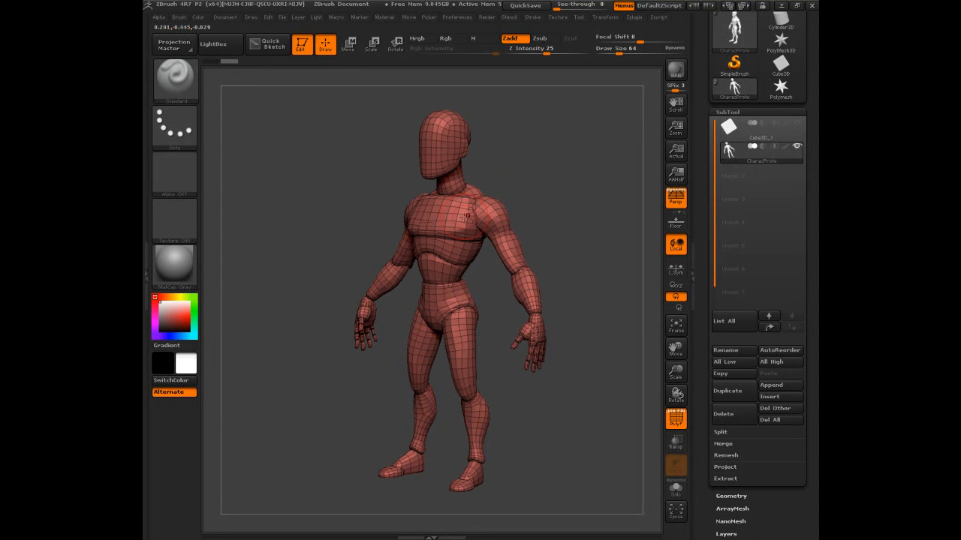
left_click_drag(559, 255, 555, 184)
left_click_drag(528, 396, 472, 332)
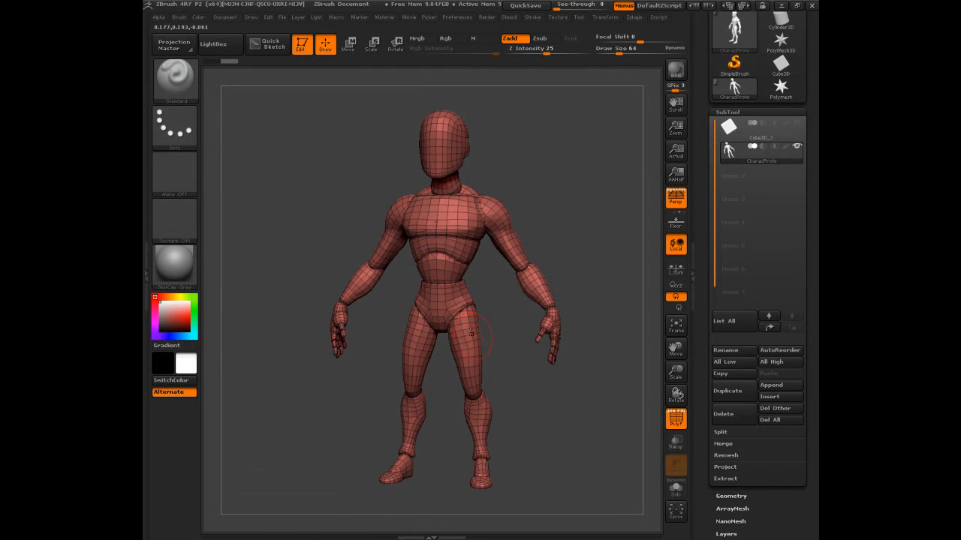
Step: Assign polygroups to the character with Auto Groups, and compare the model with the polyframe off and on
left_click_drag(706, 425, 704, 303)
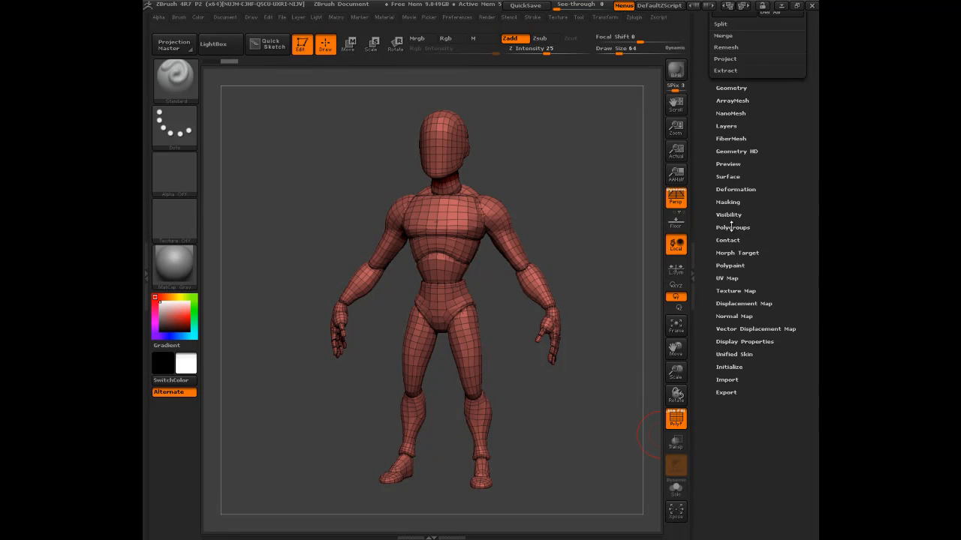
left_click(731, 227)
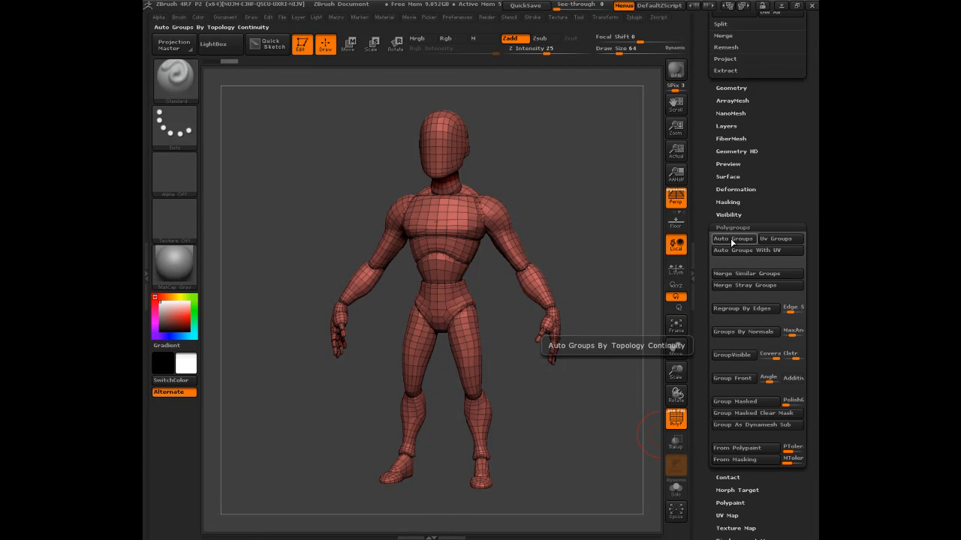
left_click(730, 238)
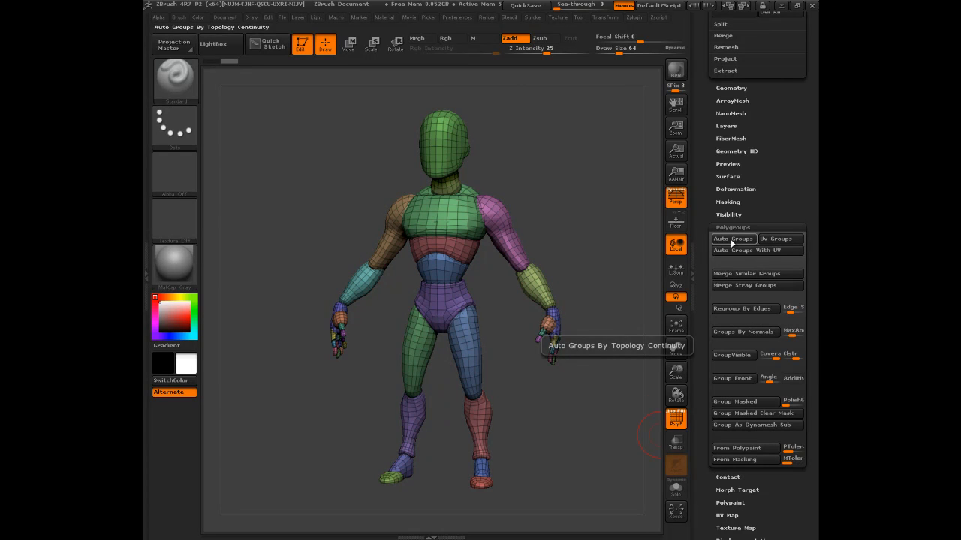
left_click_drag(586, 220, 541, 195)
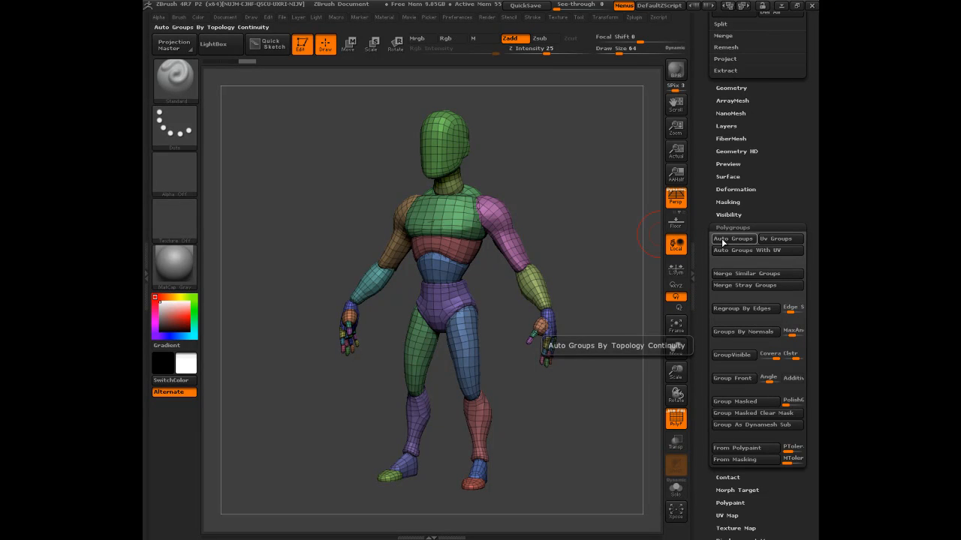
left_click_drag(579, 176, 621, 177)
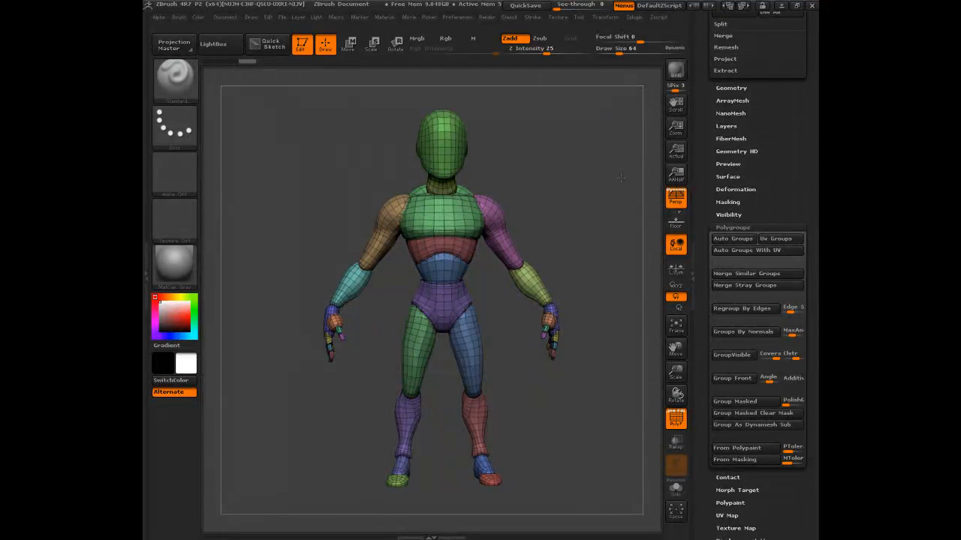
left_click(679, 423)
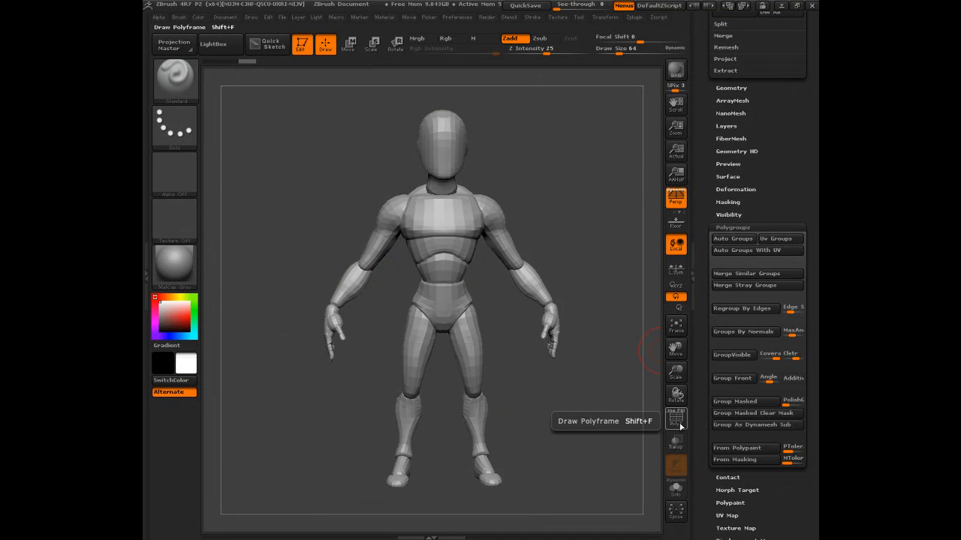
left_click(680, 425)
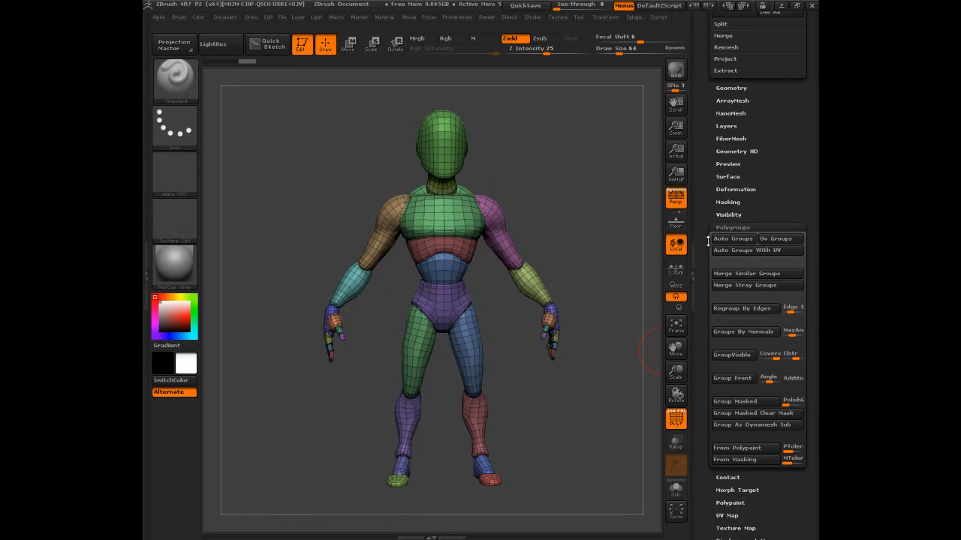
Step: Bring up the visibility selection brushes and examine the SelectRect option among the available choices
scroll(710, 244, "up", 5)
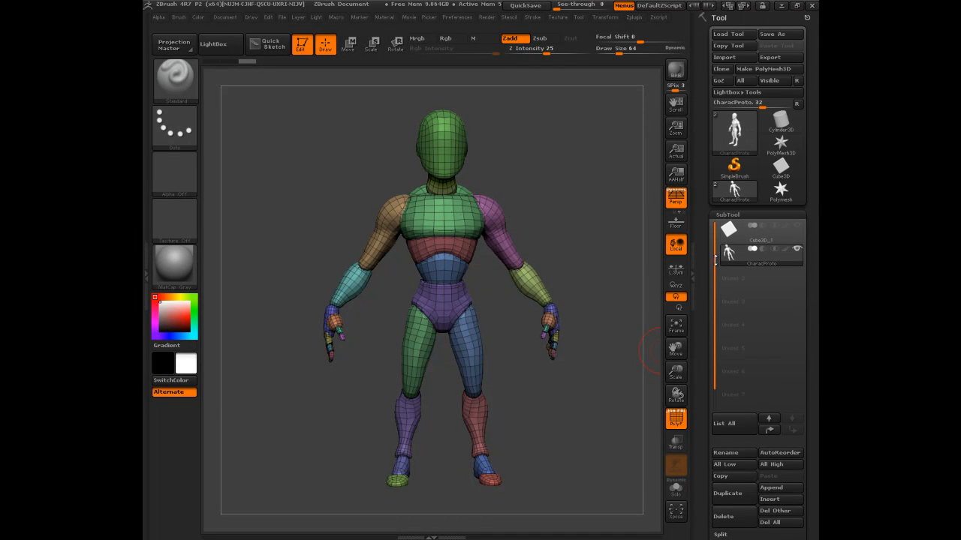
scroll(716, 259, "down", 1)
mouse_move(594, 170)
left_mouse_down()
mouse_move(563, 188)
mouse_move(589, 173)
left_mouse_up()
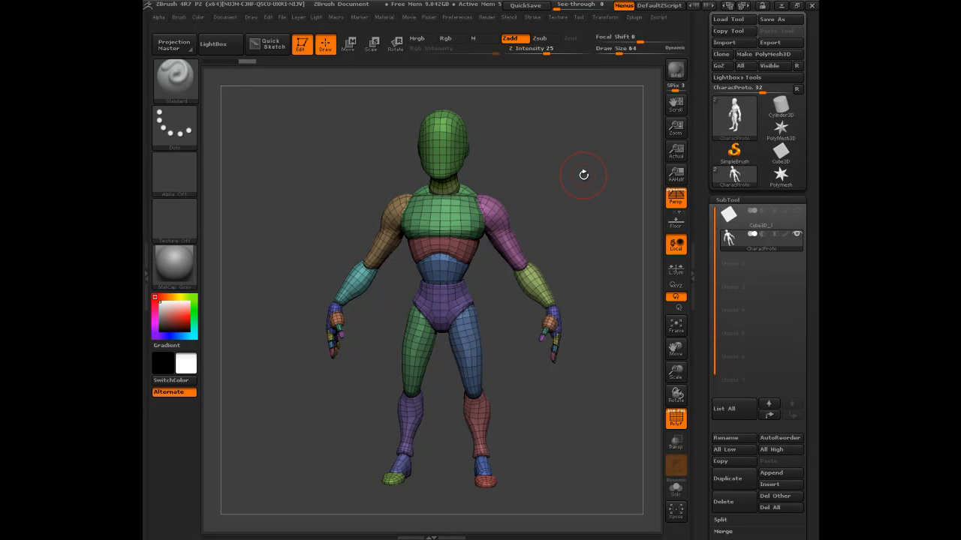
key("ctrl+shift")
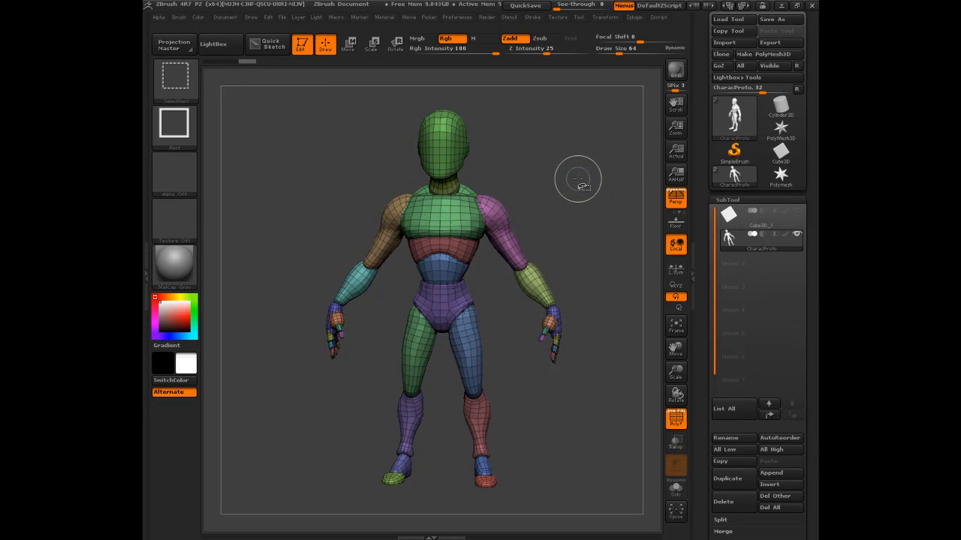
left_click(174, 75)
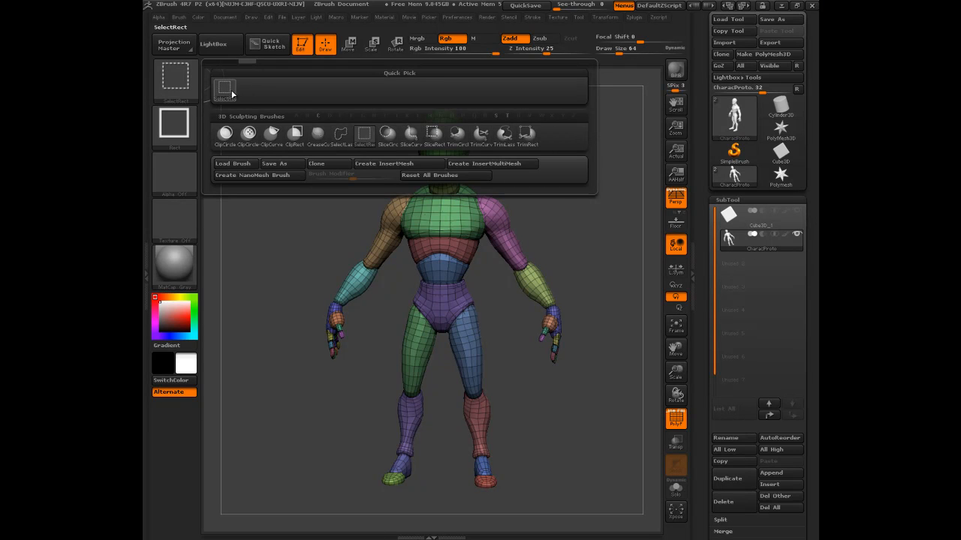
mouse_move(232, 93)
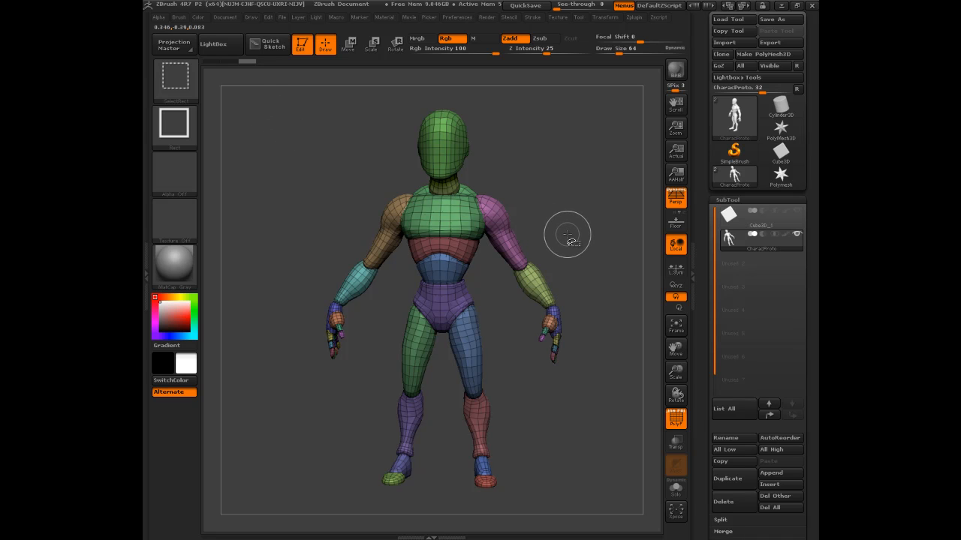
Step: Isolate the head polygroup, invert the visibility back and forth between head and body, and show the full character again
left_click(445, 147, "ctrl+shift")
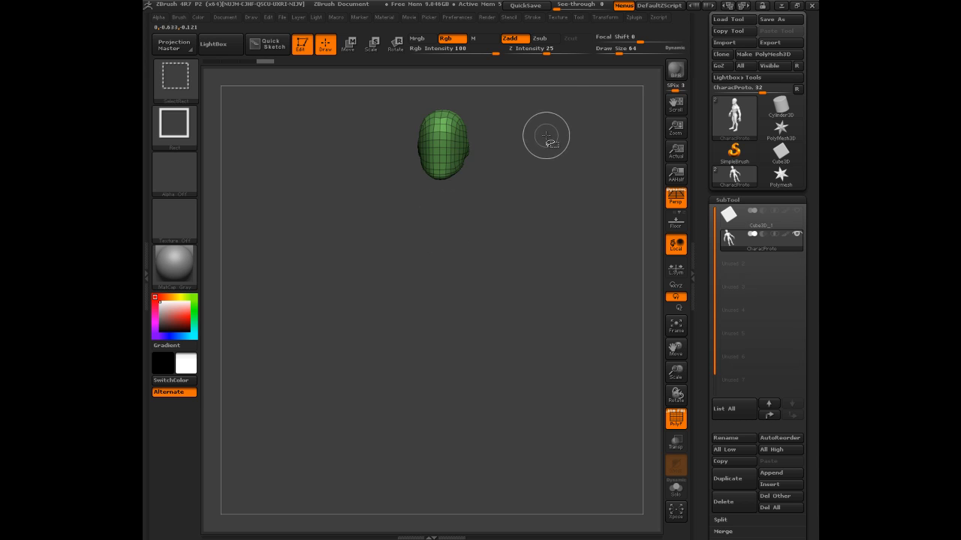
left_click_drag(566, 112, 541, 147, "ctrl+shift")
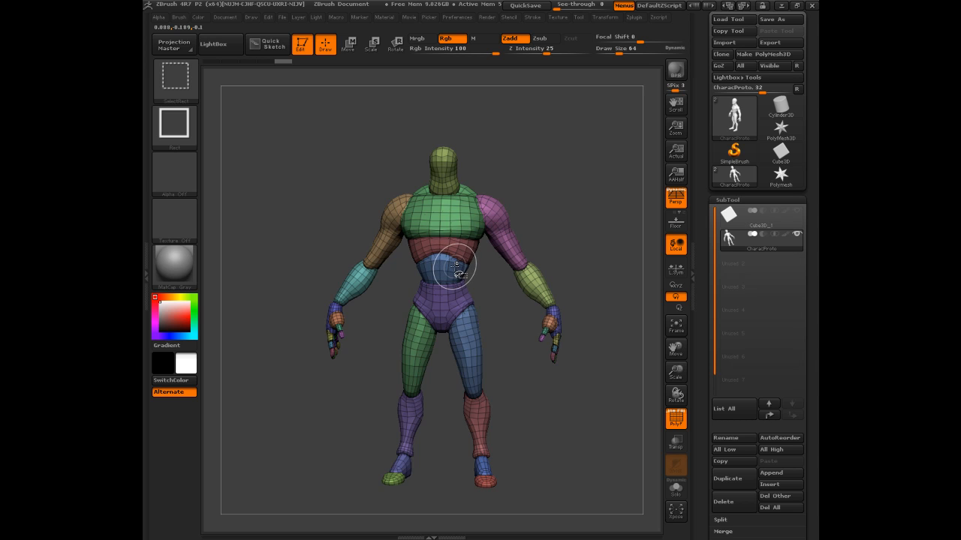
left_click_drag(556, 138, 555, 182, "ctrl+shift")
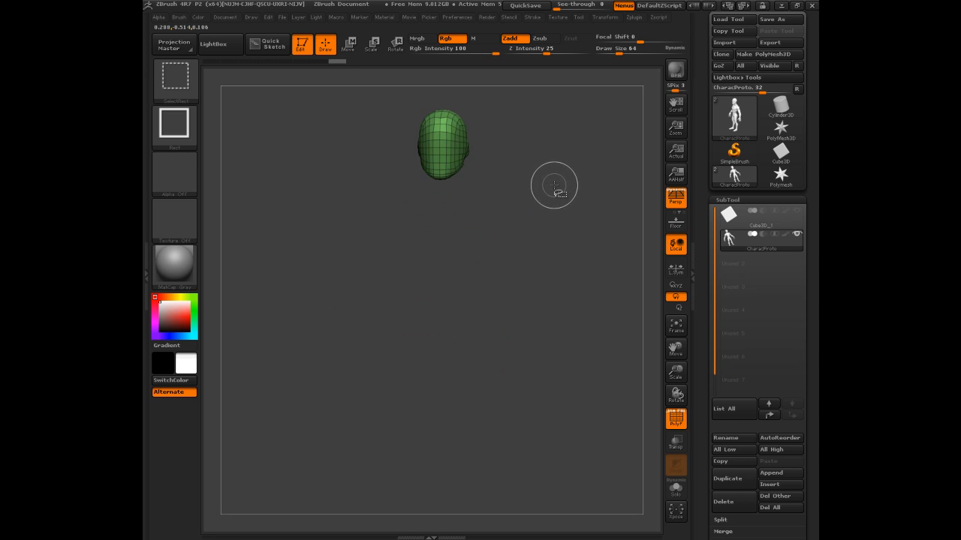
left_click(558, 171, "ctrl+shift")
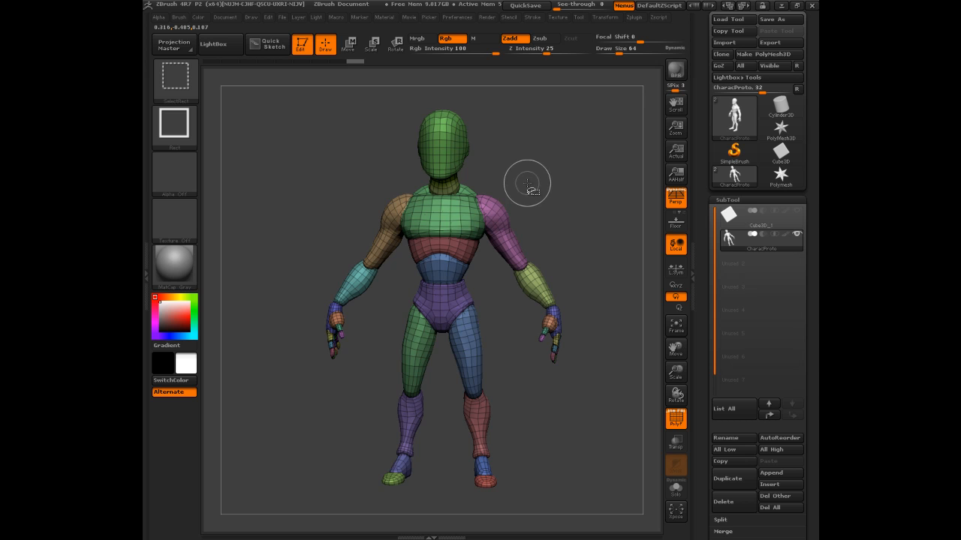
Step: Hide the head, neck, torso, arm and leg polygroups one after another, leaving only the hands and feet visible
left_click(441, 154, "ctrl+shift")
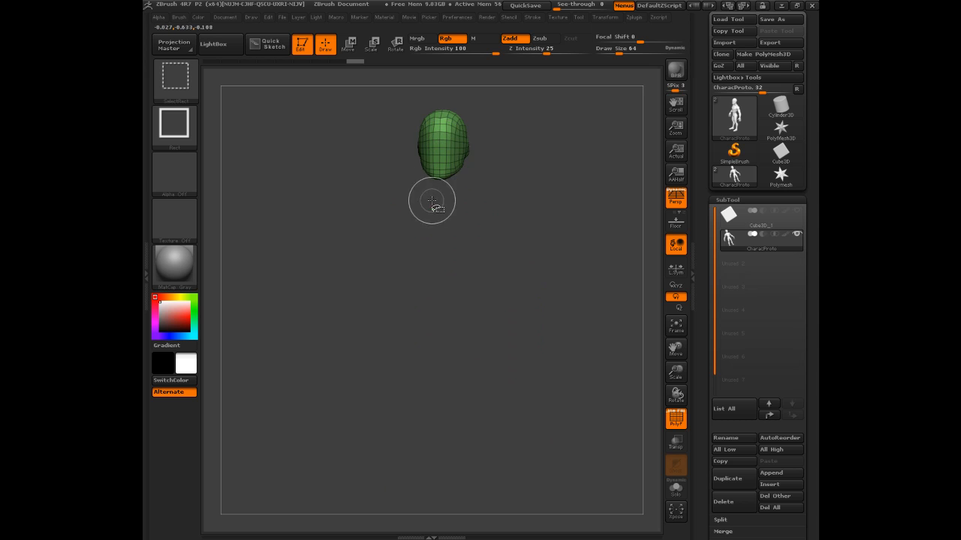
left_click(569, 150, "ctrl+shift")
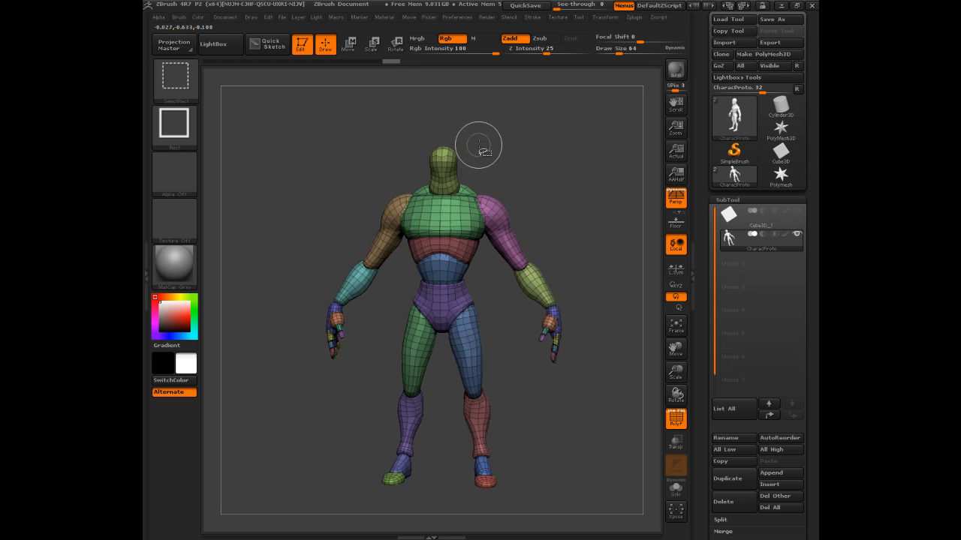
left_click(443, 162, "ctrl+alt+shift")
left_click(444, 216, "ctrl+alt+shift")
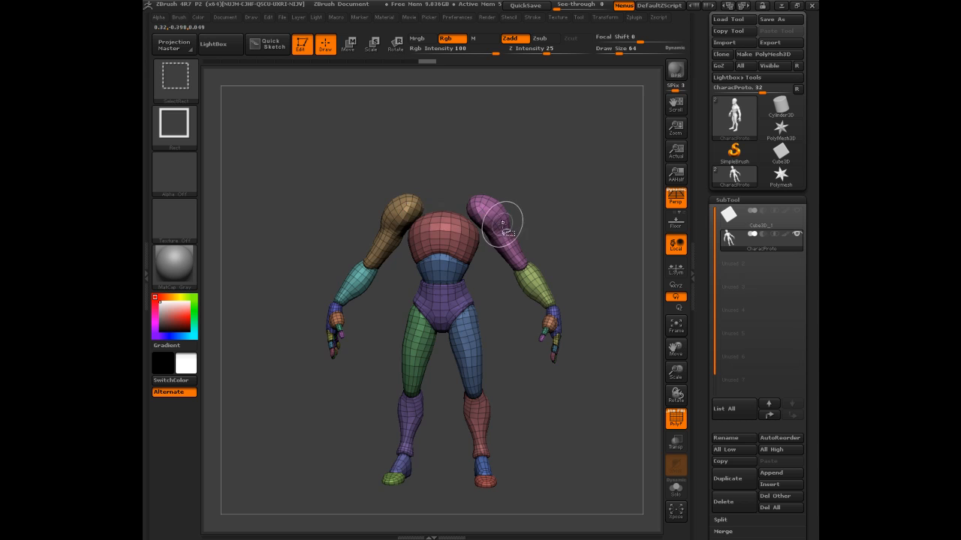
left_click(503, 229, "ctrl+alt+shift")
left_click(411, 213, "ctrl+alt+shift")
left_click(432, 231, "ctrl+alt+shift")
left_click(444, 265, "ctrl+alt+shift")
left_click(539, 279, "ctrl+alt+shift")
left_click(436, 289, "ctrl+alt+shift")
left_click(361, 284, "ctrl+alt+shift")
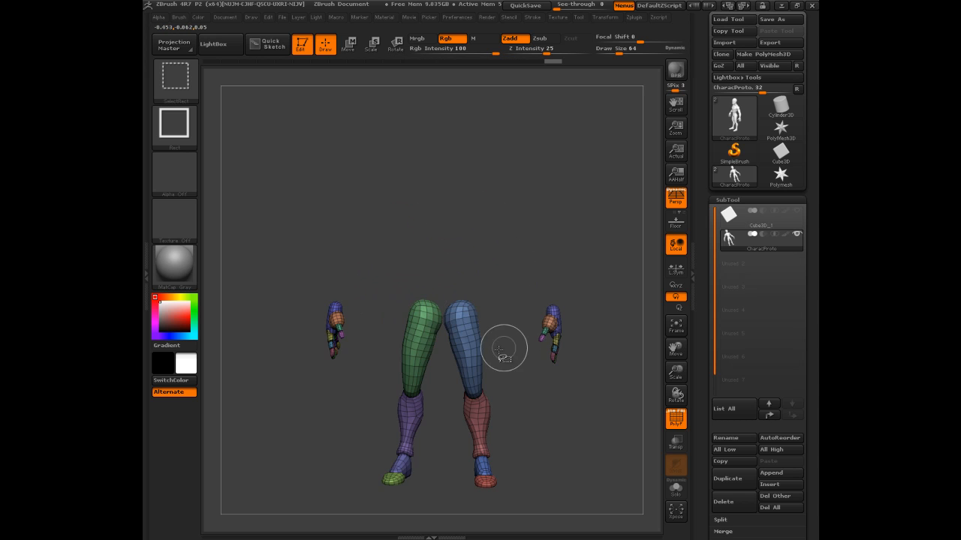
left_click(461, 345, "ctrl+alt+shift")
left_click(417, 368, "ctrl+alt+shift")
left_click(411, 406, "ctrl+alt+shift")
left_click(479, 417, "ctrl+alt+shift")
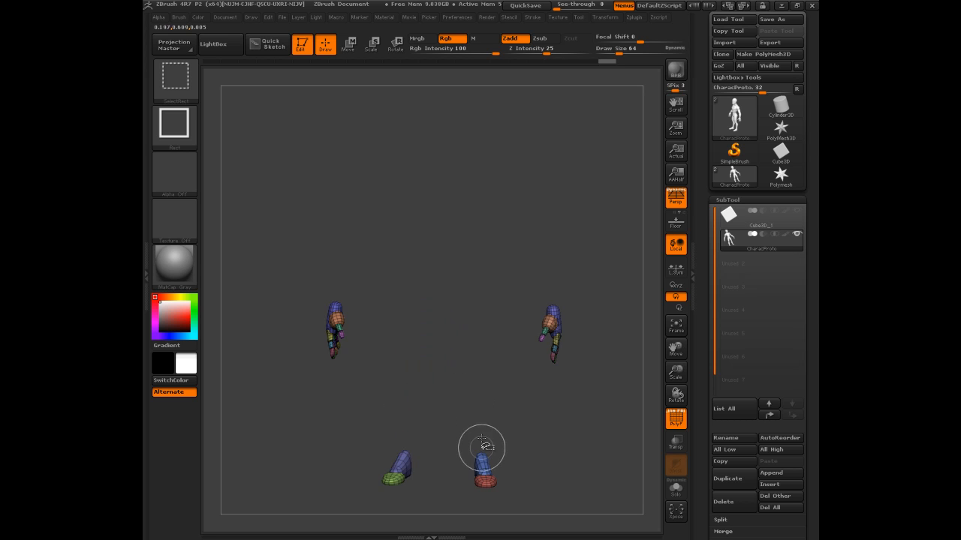
Step: Invert the visibility of the hands and feet, and restore the complete character
left_click(561, 140, "ctrl+shift")
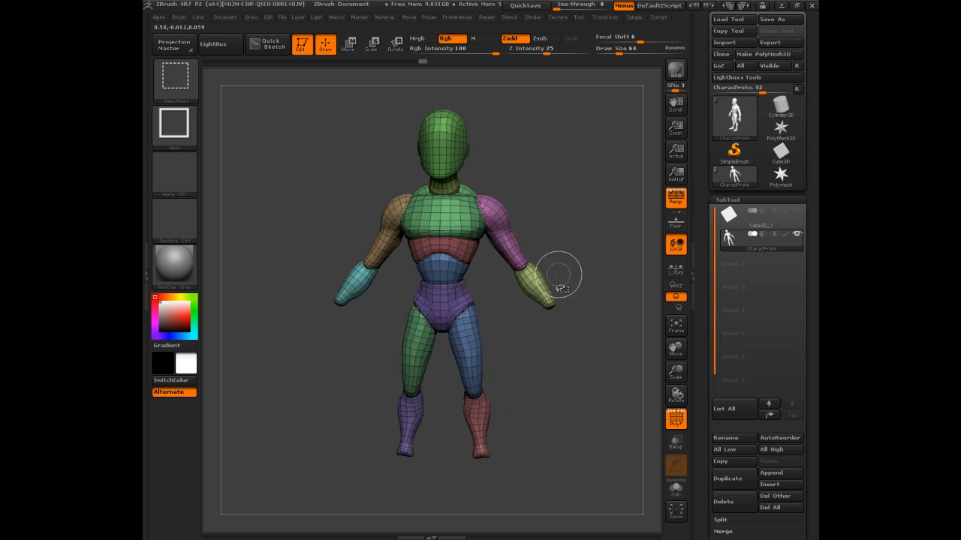
left_click(586, 171, "ctrl+shift")
left_click(567, 198, "ctrl+shift")
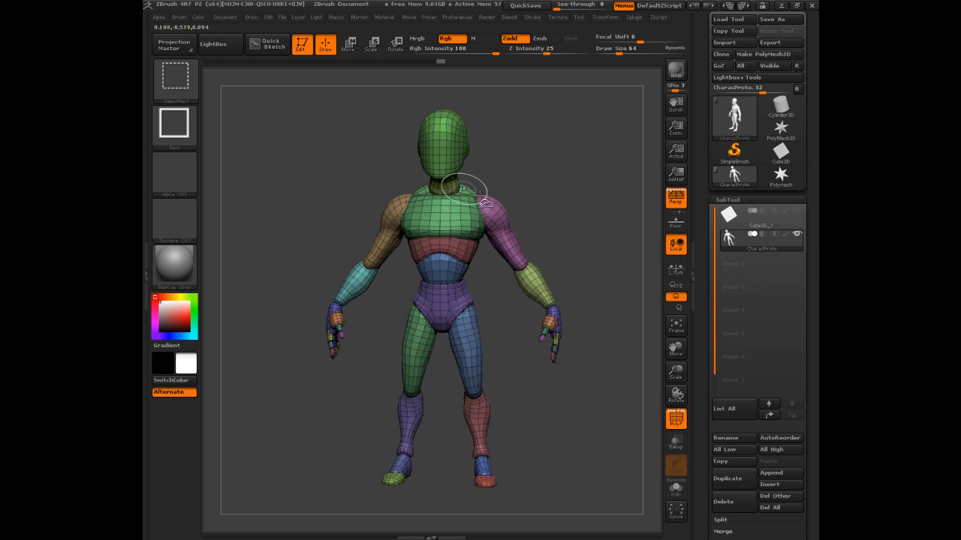
Step: Hide the head and neck polygroups and separate them into their own subtool with Split Hidden
left_click(445, 144, "ctrl+shift")
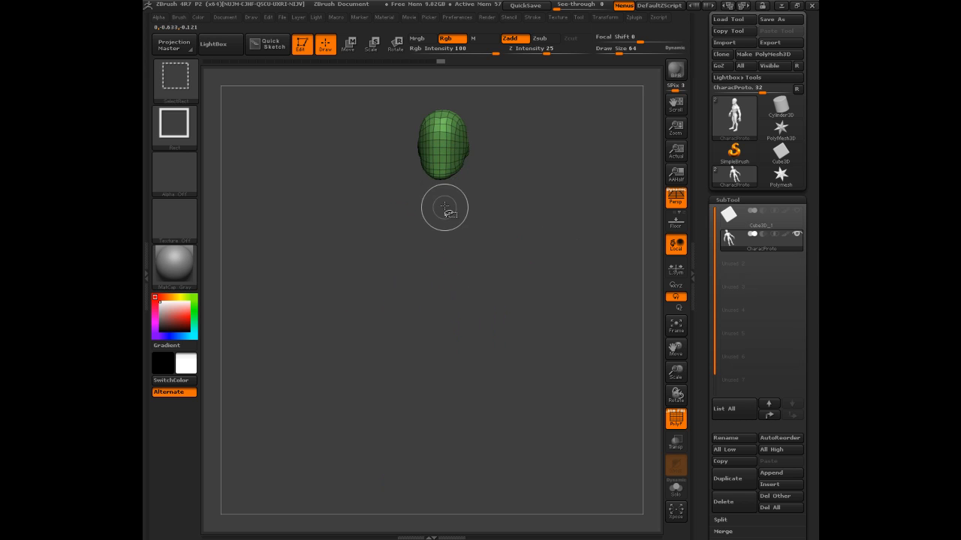
left_click(536, 121, "ctrl+shift")
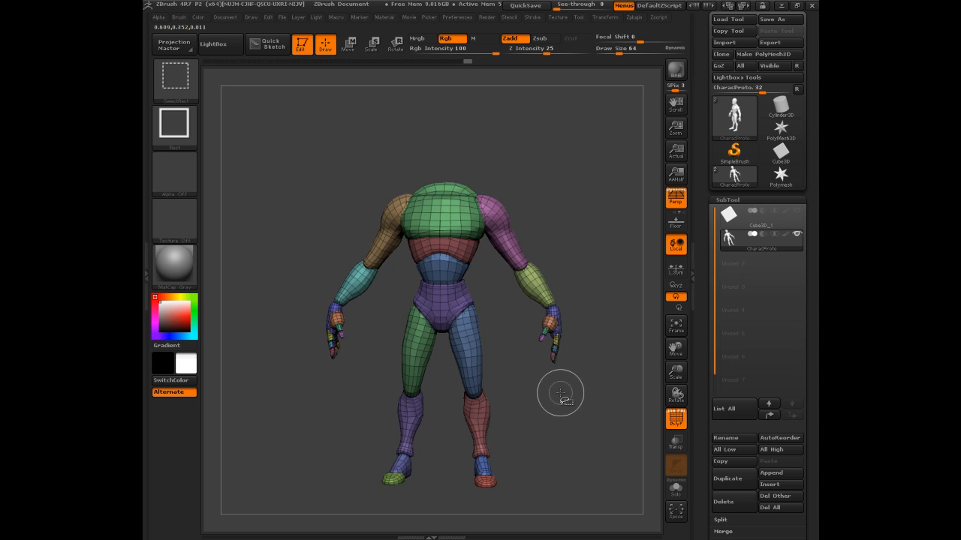
left_click_drag(699, 344, 699, 261)
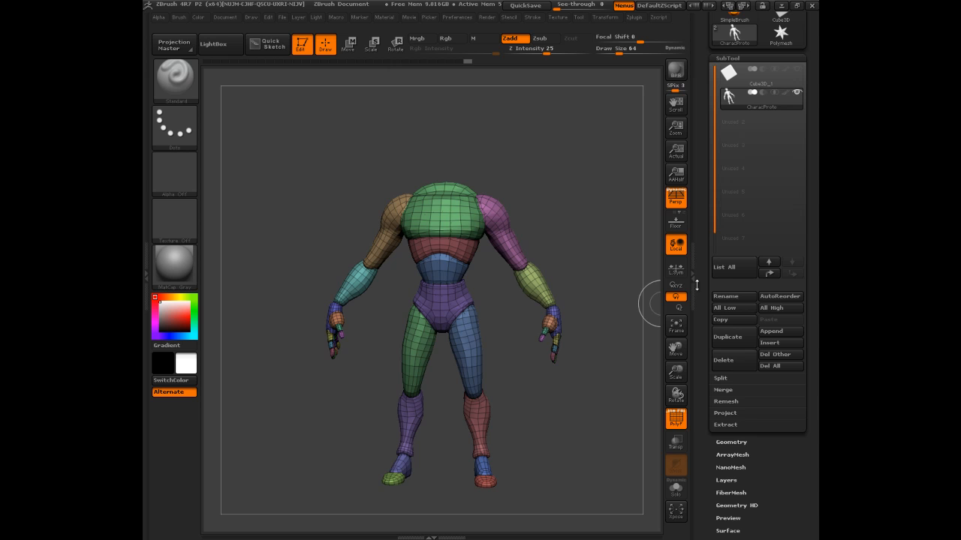
left_click(721, 379)
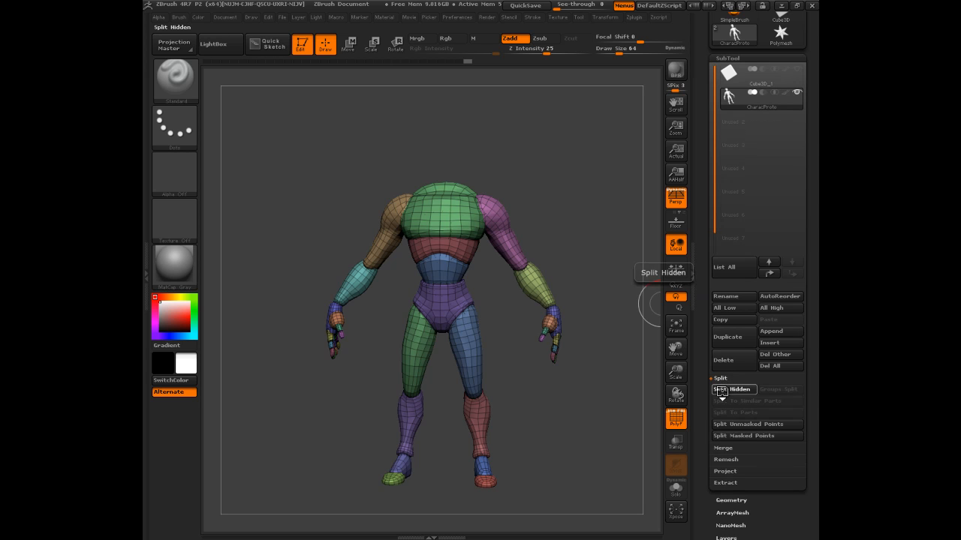
left_click(722, 389)
mouse_move(745, 94)
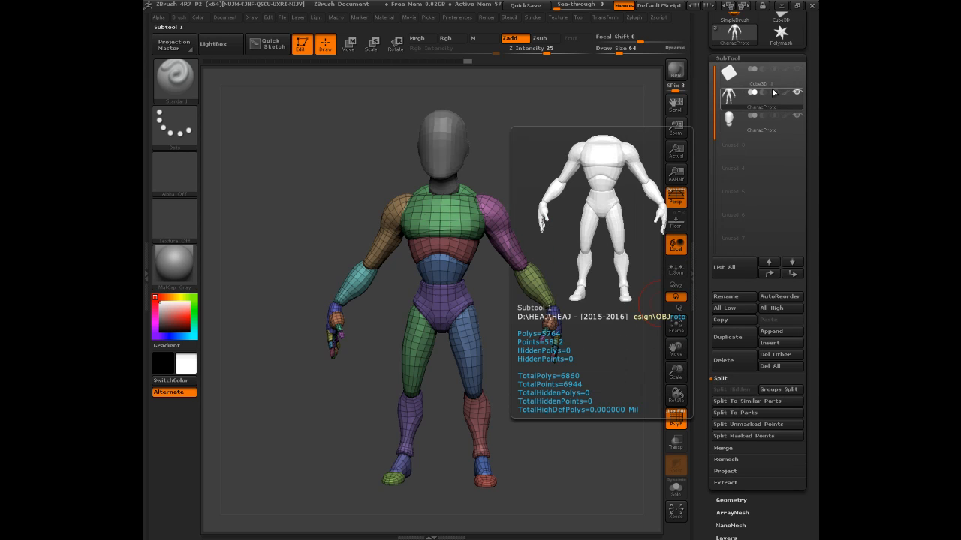
mouse_move(770, 116)
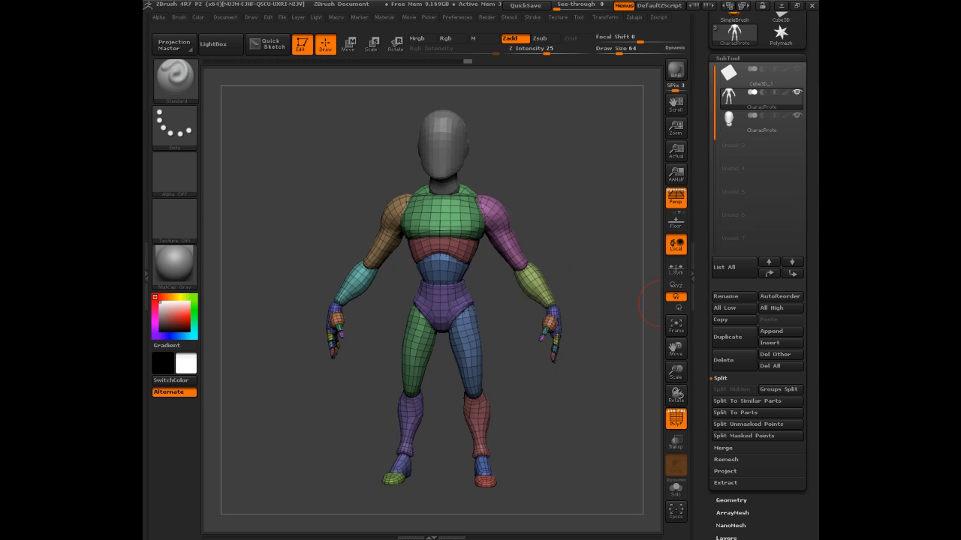
Step: Try hiding one forearm and hand with a rectangular selection, and show the whole body again
mouse_move(543, 183)
left_mouse_down()
mouse_move(554, 180)
mouse_move(543, 177)
left_mouse_up()
key("ctrl+shift")
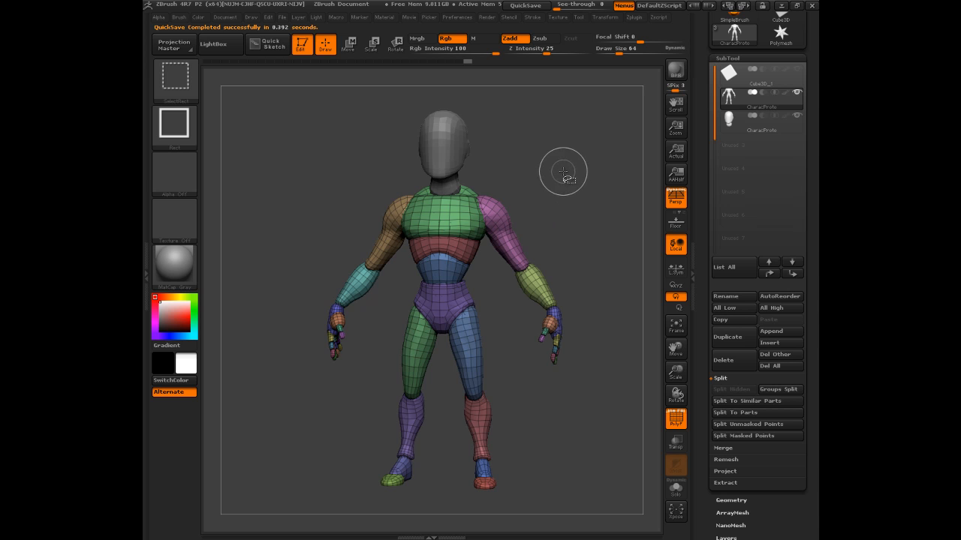
left_click_drag(562, 174, 518, 418, "ctrl+shift")
left_click_drag(609, 223, 602, 244, "ctrl+shift")
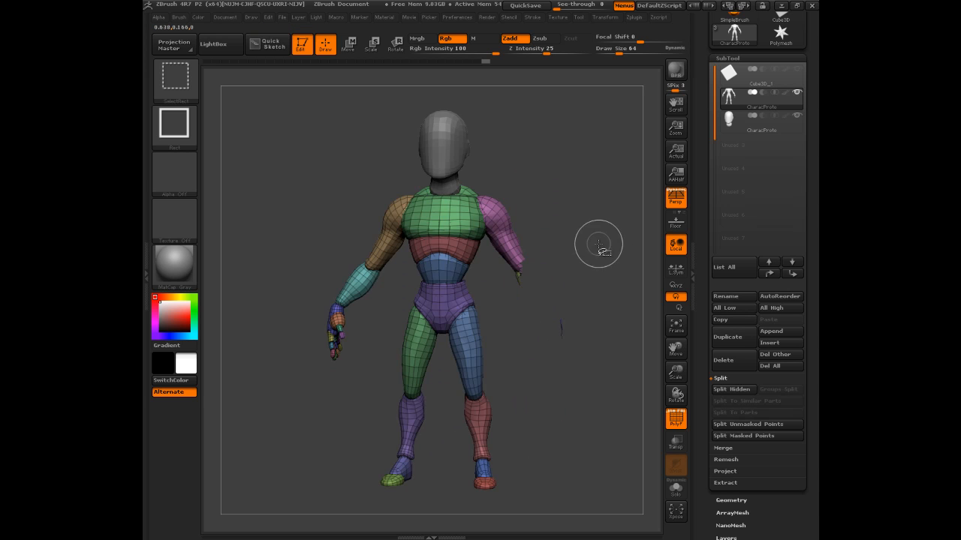
left_click(554, 192, "ctrl+shift")
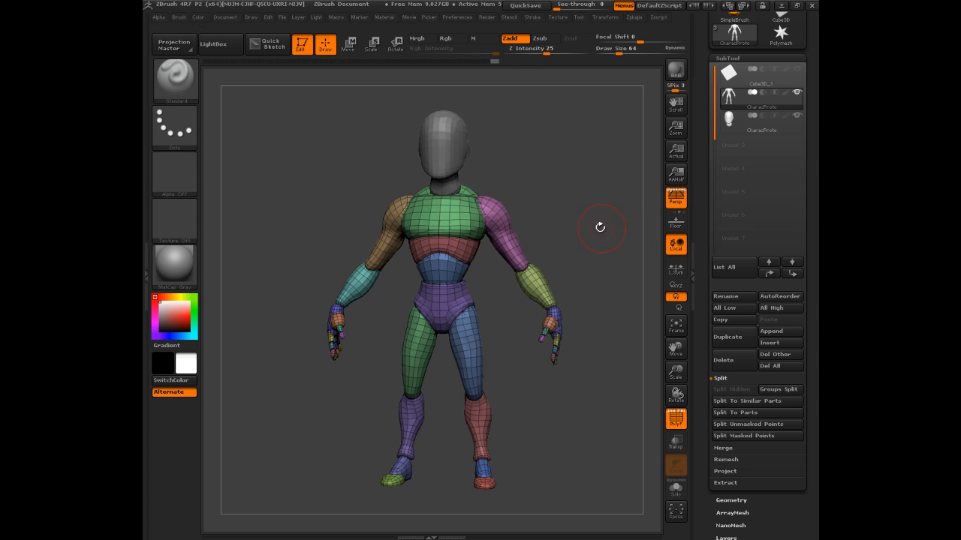
Step: Hide the head subtool and test rectangular visibility selections on the body, restoring all its parts
left_click(797, 115)
left_click_drag(548, 157, 334, 222, "ctrl+shift")
mouse_move(573, 188)
left_mouse_down()
mouse_move(539, 165)
mouse_move(513, 173)
mouse_move(584, 180)
mouse_move(507, 175)
mouse_move(470, 193)
left_mouse_up()
left_click(579, 165, "ctrl+shift")
left_click(558, 160, "ctrl+shift")
left_click_drag(513, 137, 475, 171, "ctrl+shift")
left_click(559, 166, "ctrl+shift")
left_click(604, 169, "ctrl+shift")
left_click(599, 175, "ctrl+shift")
left_click(594, 186, "ctrl+shift")
left_click(590, 195, "ctrl+shift")
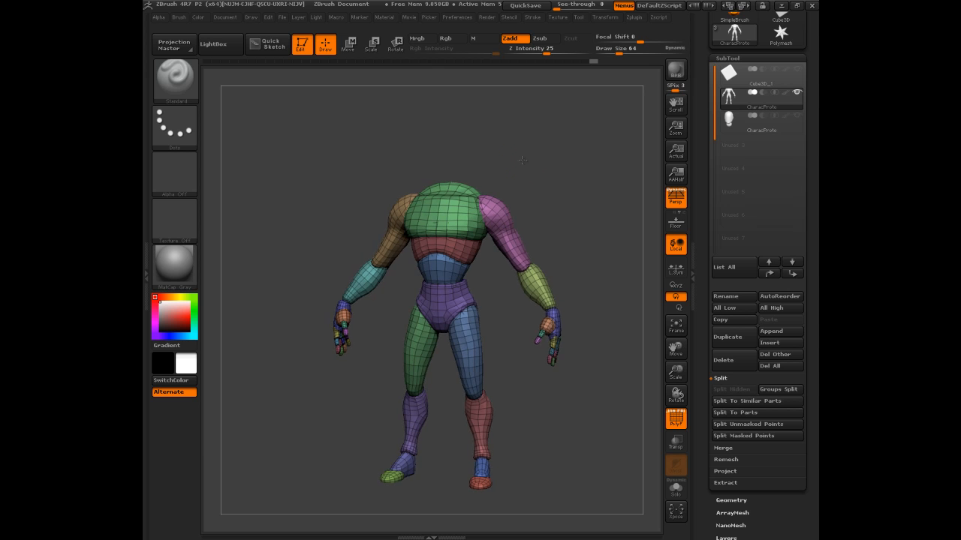
Step: Face the headless body frontally and turn on symmetry in the Transform settings
left_click_drag(526, 159, 480, 172)
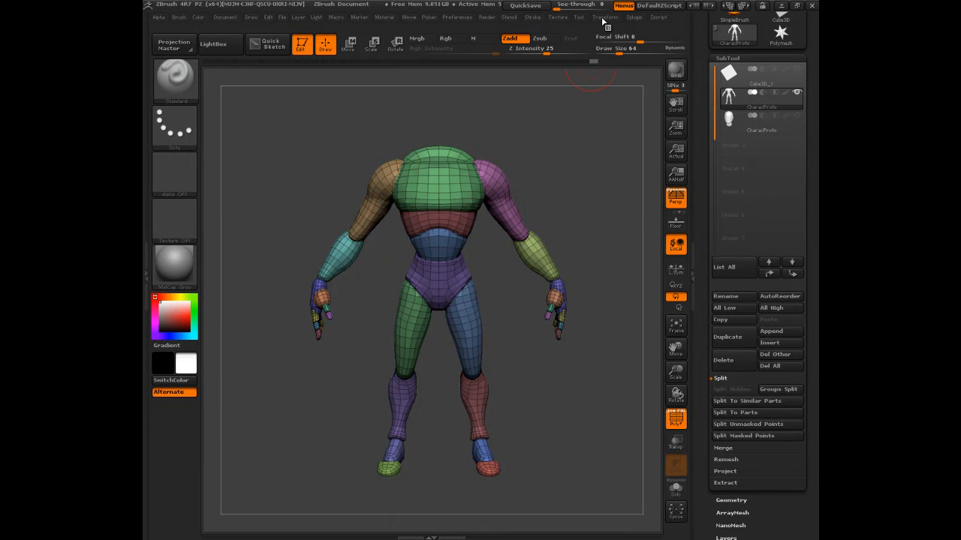
left_click(604, 17)
Step: Hide both upper arms, forearms and hands, and separate them into their own subtool with Split Hidden
key("ctrl+shift")
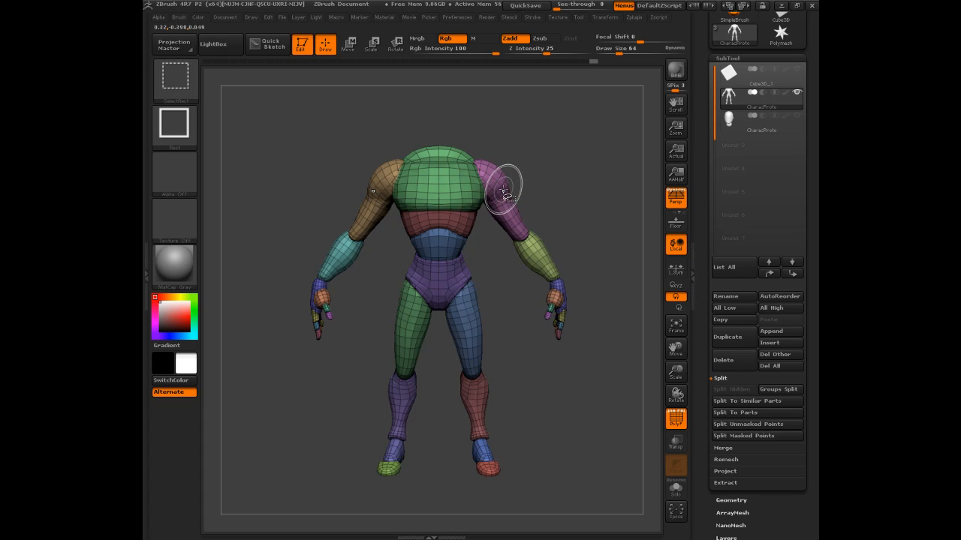
left_click(502, 189, "ctrl+shift")
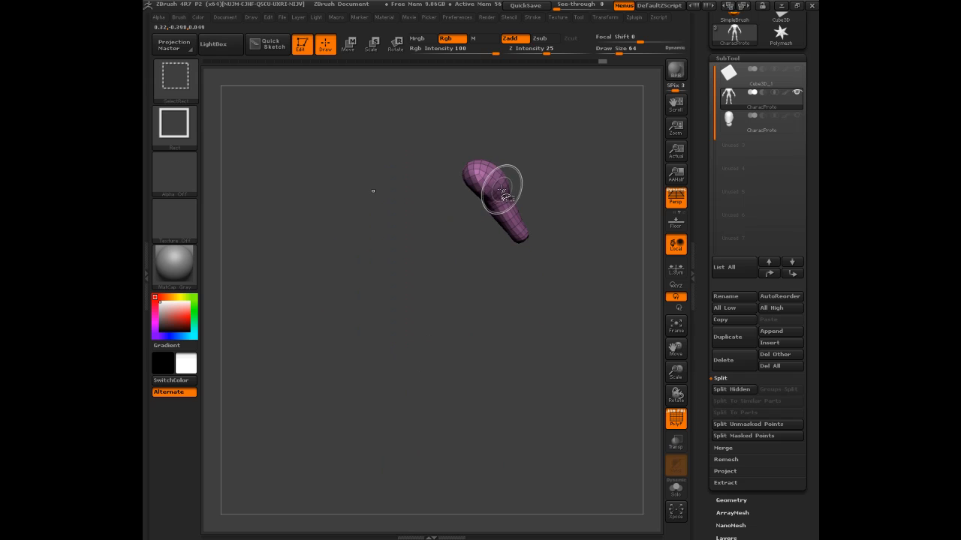
left_click(579, 133, "ctrl+shift")
left_click(370, 204, "ctrl+shift")
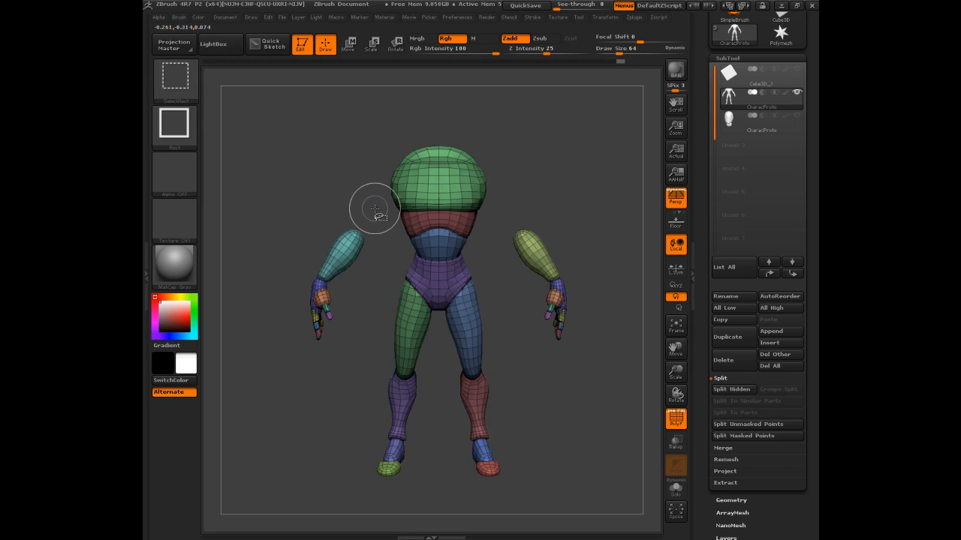
left_click(350, 235, "ctrl+shift")
left_click(534, 252, "ctrl+shift")
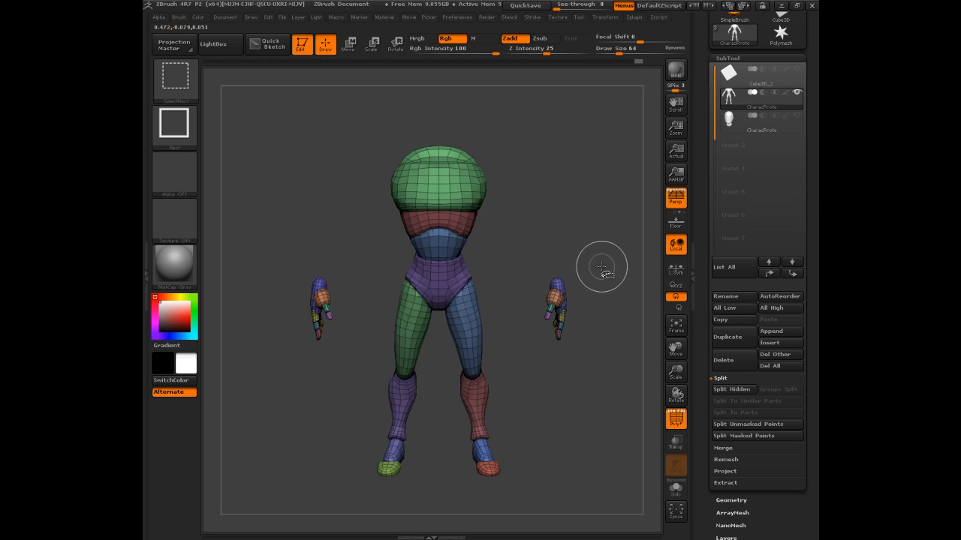
mouse_move(611, 235)
left_mouse_down("ctrl+alt+shift")
mouse_move(573, 315)
mouse_move(519, 368)
left_mouse_up("ctrl+alt+shift")
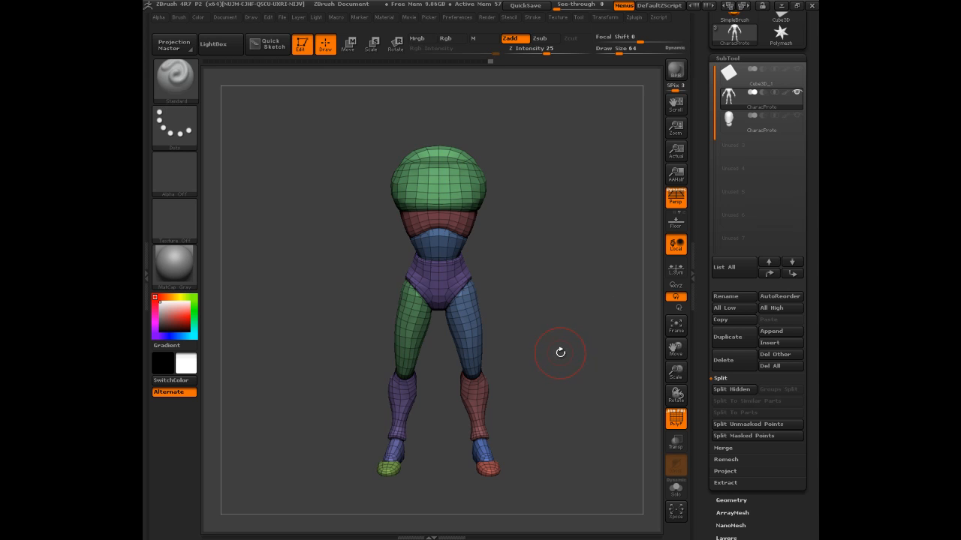
left_click(734, 389)
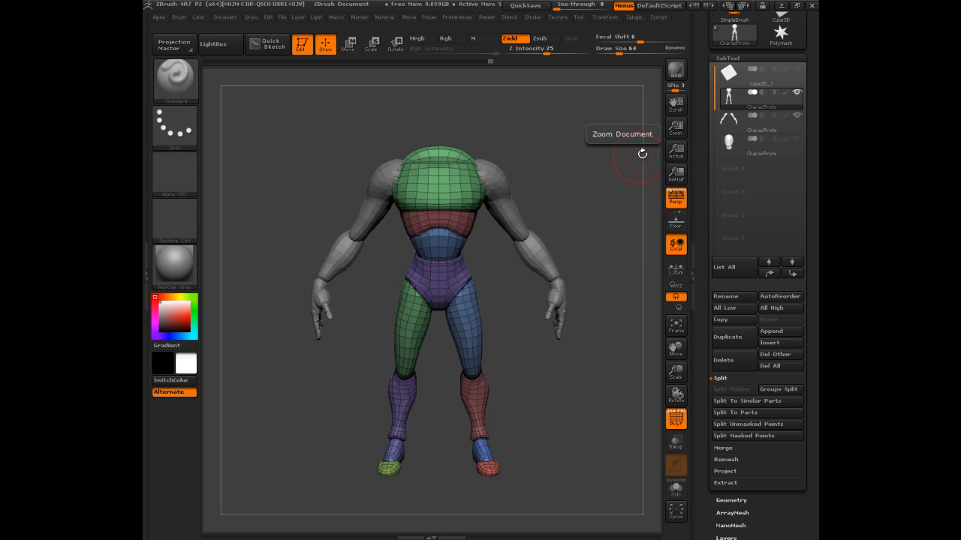
Step: Show the head subtool again and examine the divided character from an angle
left_click_drag(616, 161, 604, 165)
left_click(797, 138)
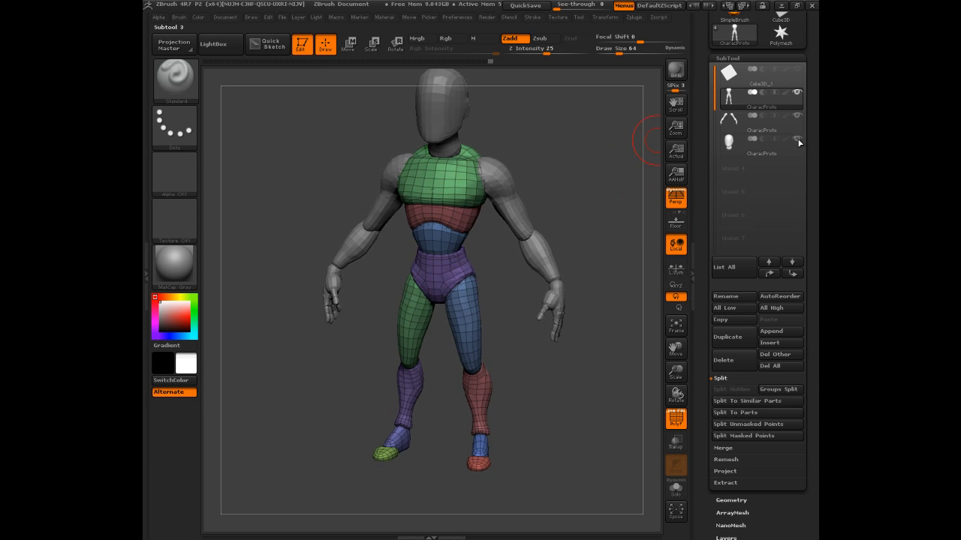
left_click_drag(547, 150, 531, 190)
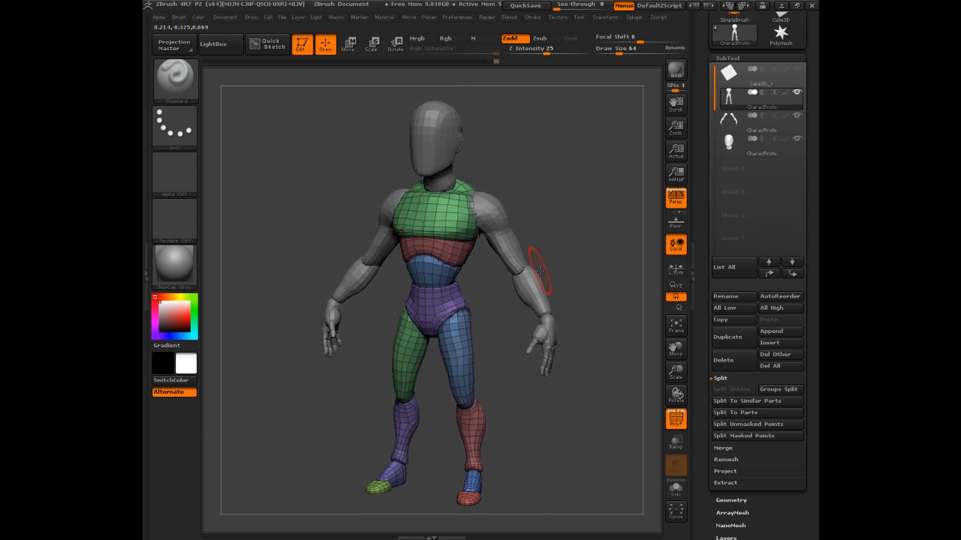
Step: Hide both upper arms and forearms of the arms subtool and separate the hands from them with Split Hidden
mouse_move(733, 121)
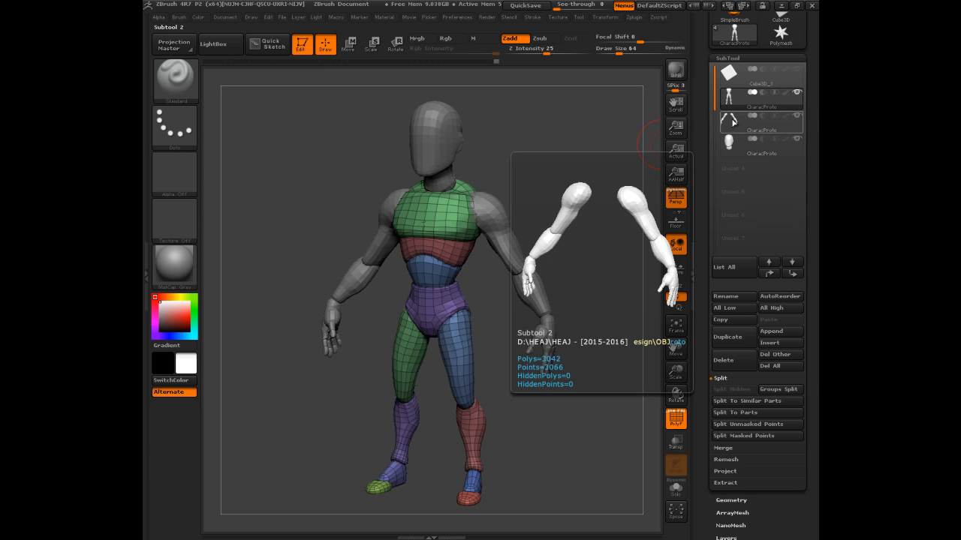
left_click(734, 120)
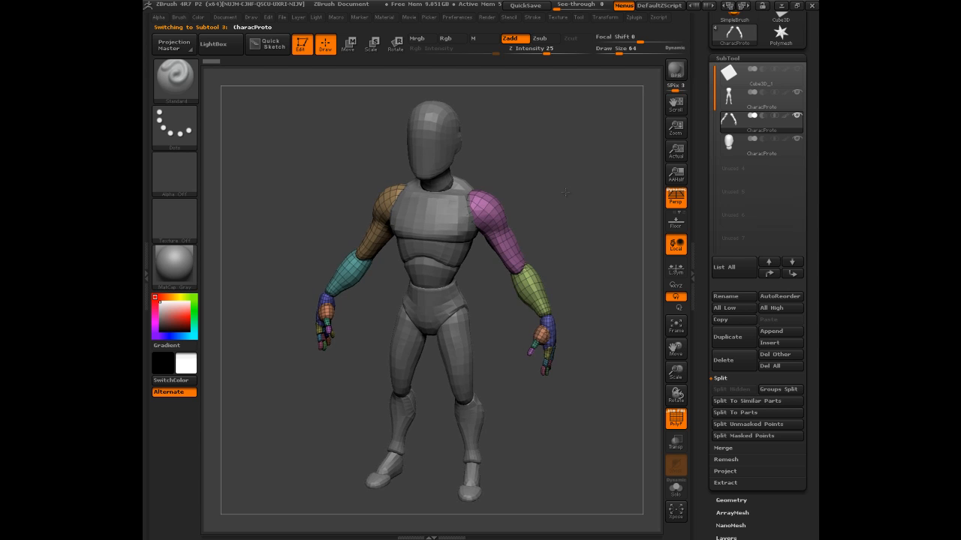
left_click(501, 216, "ctrl+shift")
left_click(529, 239, "ctrl+shift")
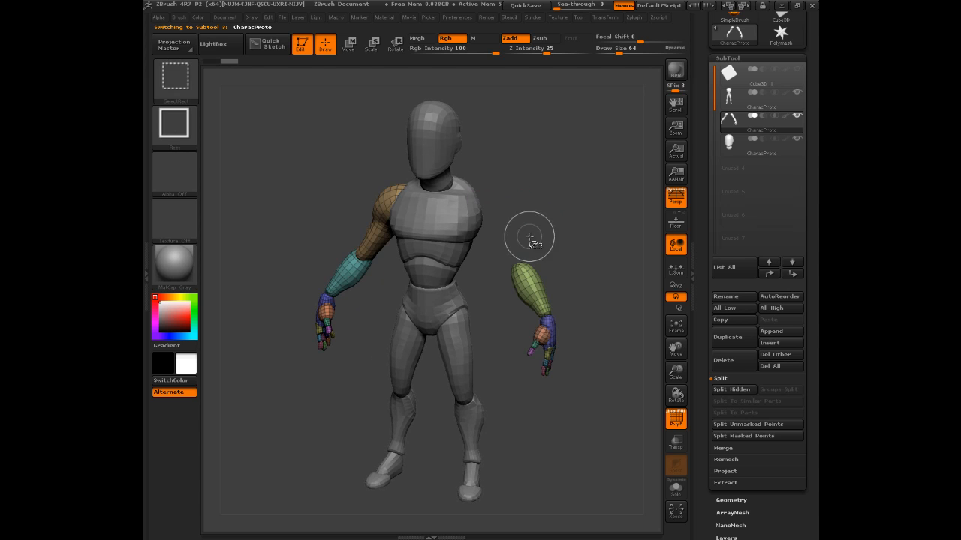
left_click(376, 236, "ctrl+shift")
left_click(361, 272, "ctrl+shift")
left_click(521, 280, "ctrl+shift")
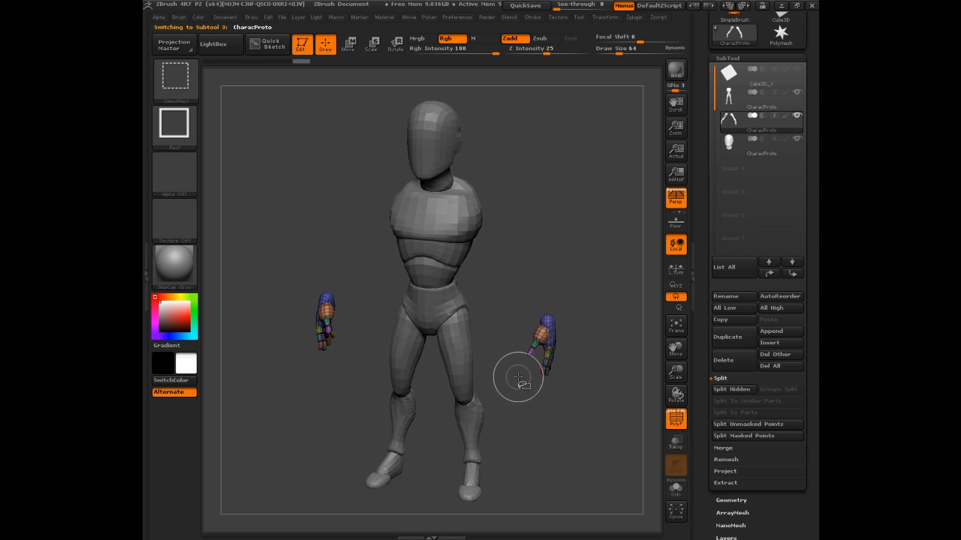
left_click(731, 389)
left_click_drag(633, 189, 587, 160)
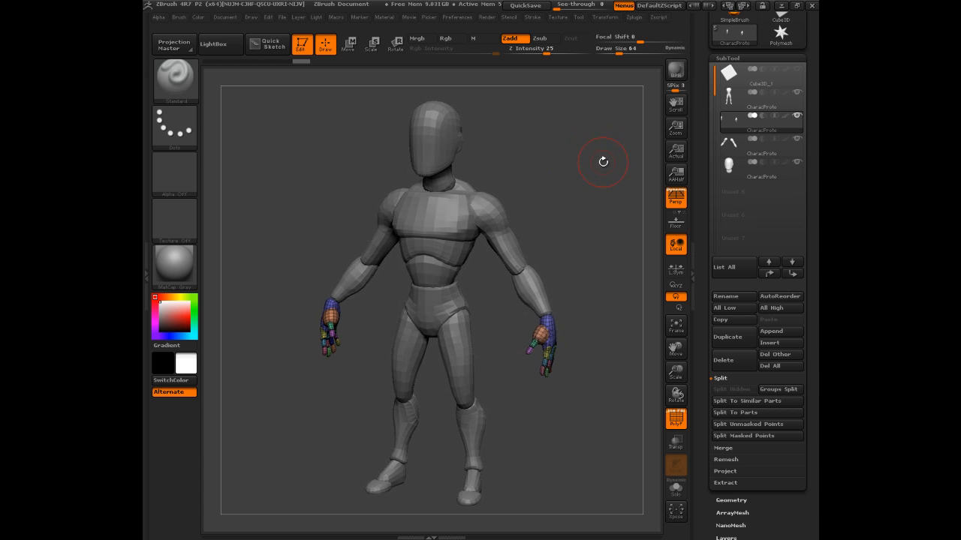
left_click_drag(581, 155, 578, 159)
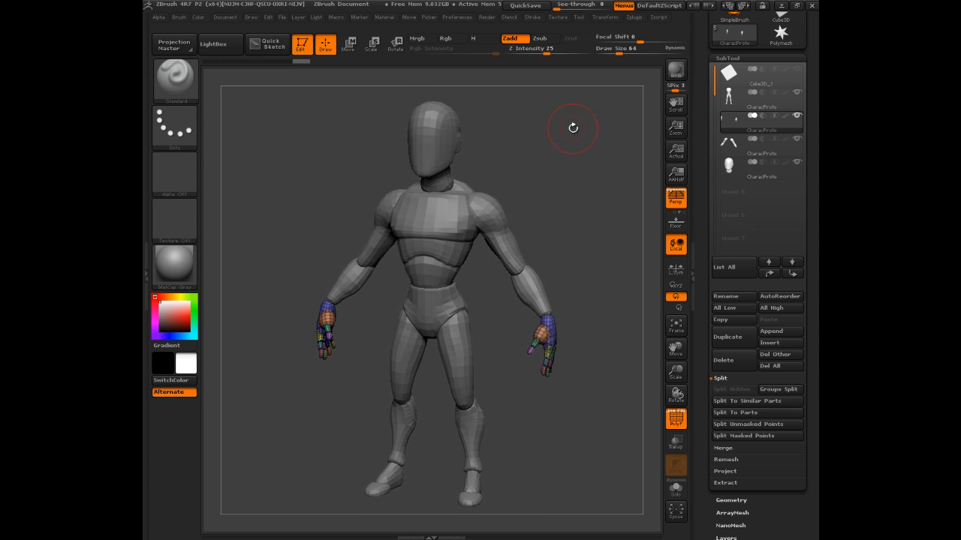
Step: Make the torso-and-legs subtool the active one
mouse_move(751, 168)
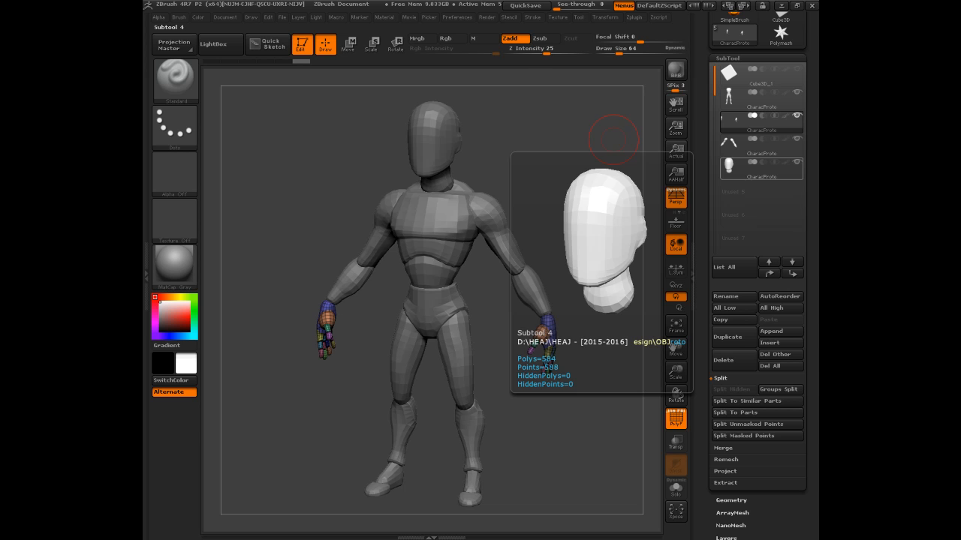
left_click(751, 98)
mouse_move(527, 123)
left_mouse_down()
mouse_move(582, 124)
mouse_move(530, 124)
left_mouse_up()
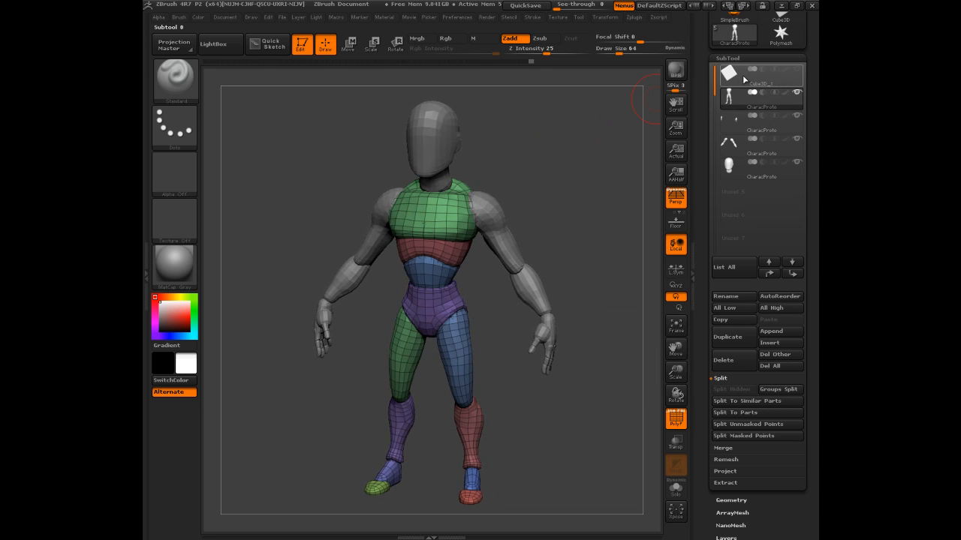
Step: Start saving the tool under a new name and browse to HEAJ - [2015-2016] > Chara Design > ZB4R7p2 on drive D
left_click_drag(812, 58, 812, 135)
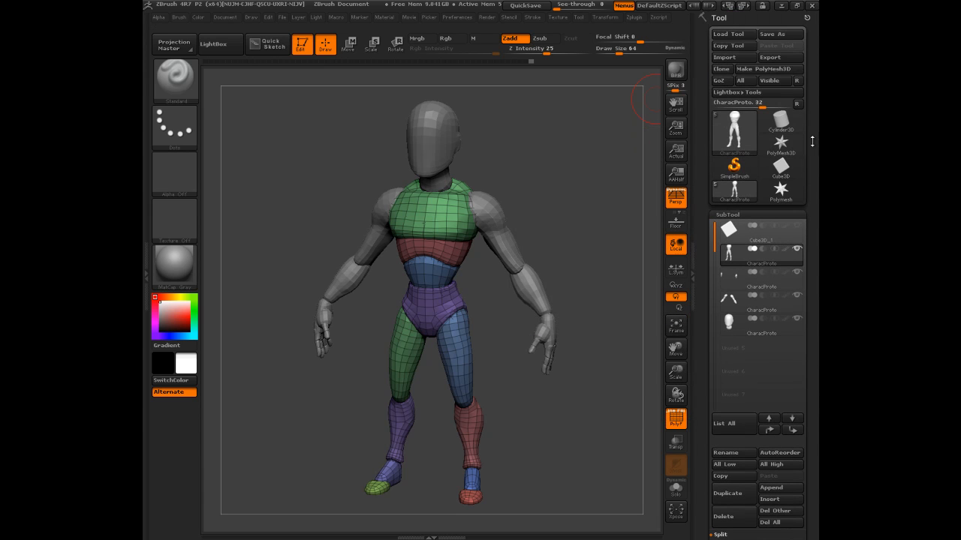
left_click(780, 37)
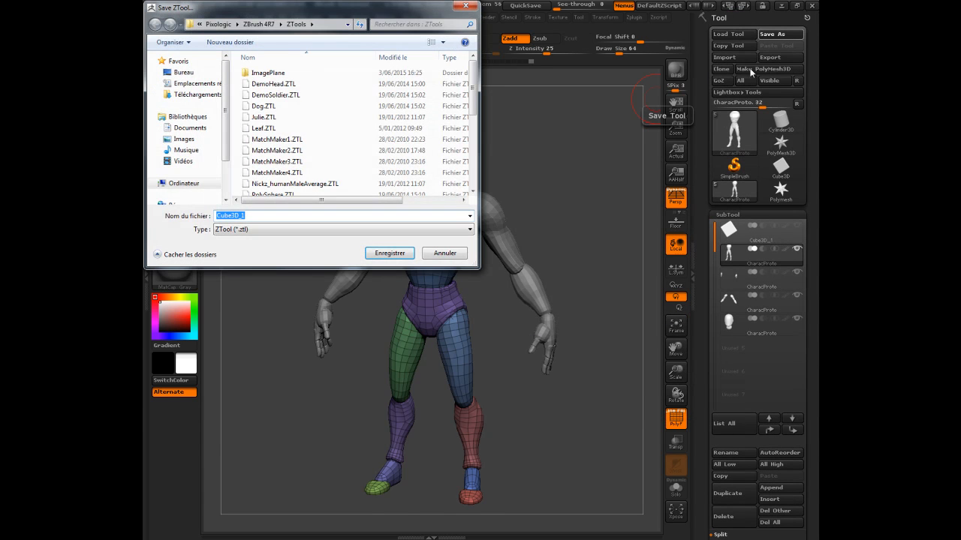
left_click(186, 183)
double_click(291, 126)
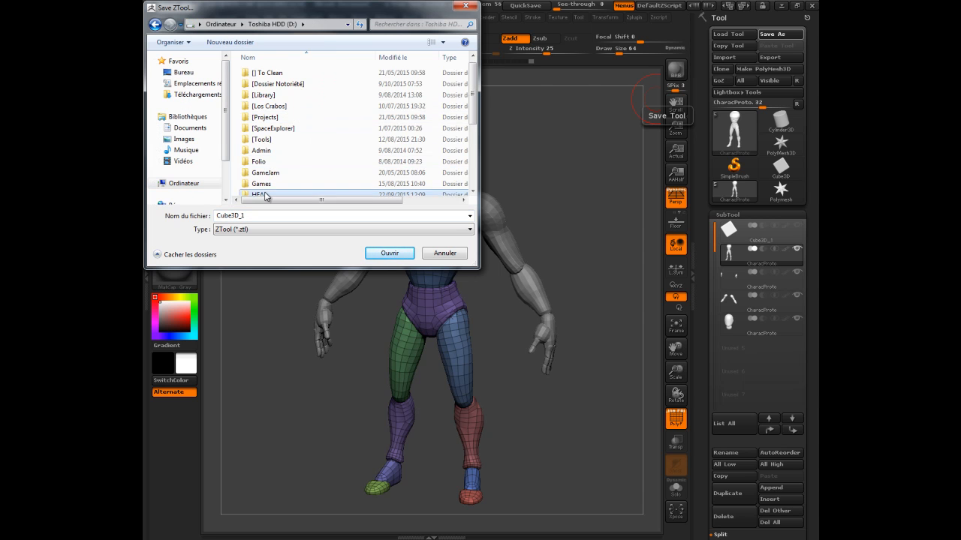
double_click(262, 193)
double_click(272, 109)
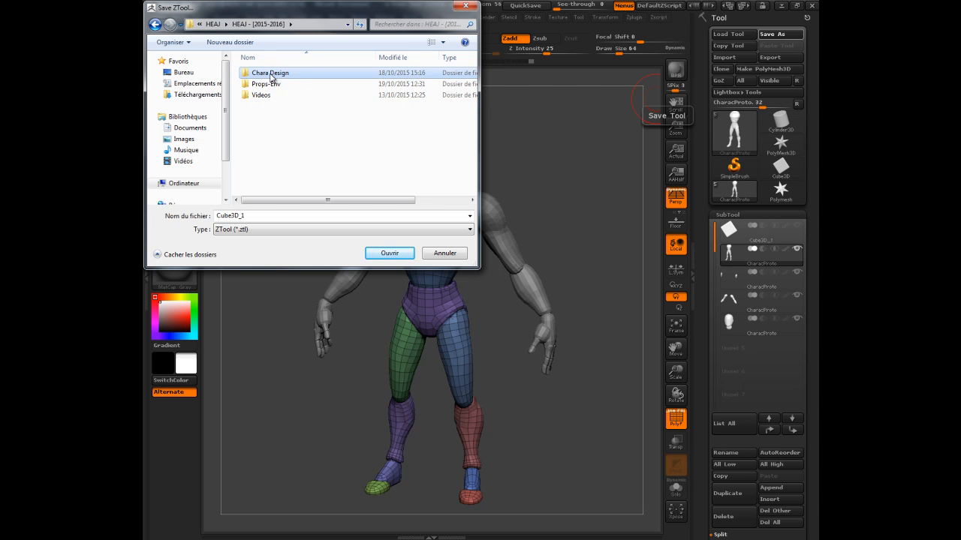
double_click(269, 73)
left_click(276, 159)
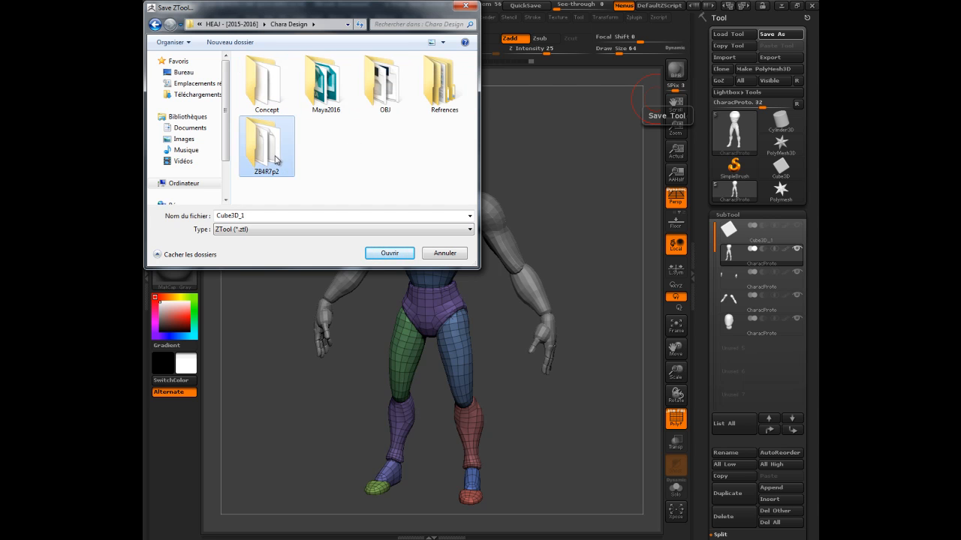
double_click(269, 158)
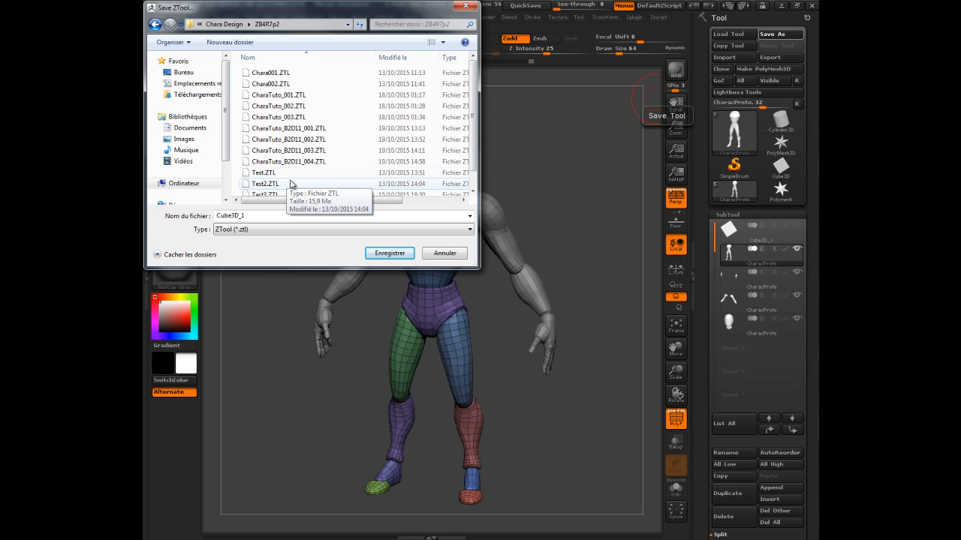
Step: Save the tool as CharaTuto_B2C13_001.ZTL, basing the name on the existing CharaTuto_B2D11_001 file
left_click(290, 128)
left_click(270, 216)
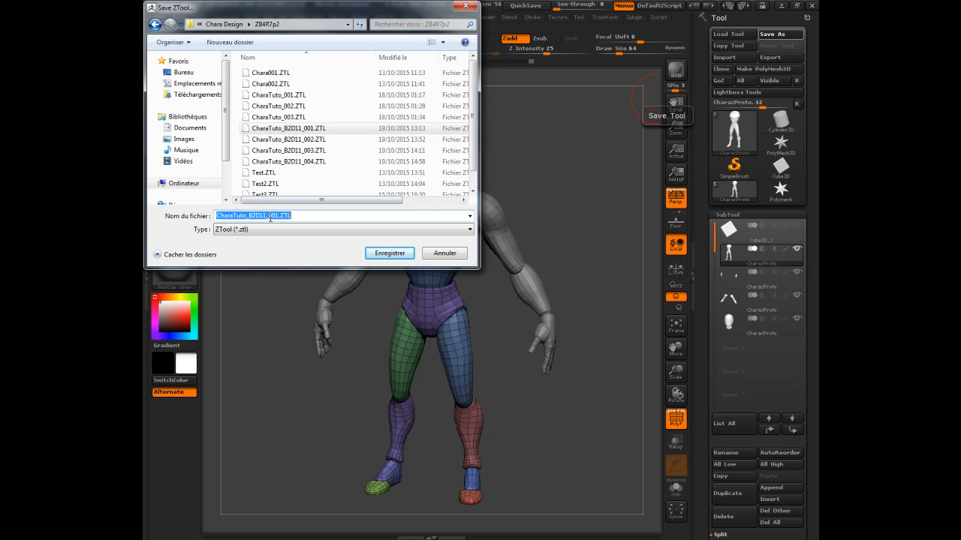
left_click_drag(255, 216, 265, 222)
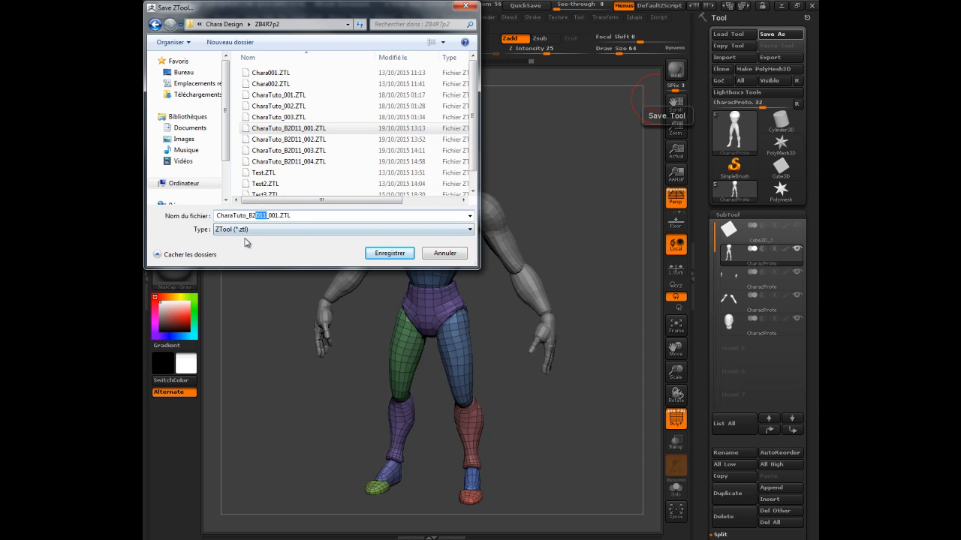
type("C13")
key("Return")
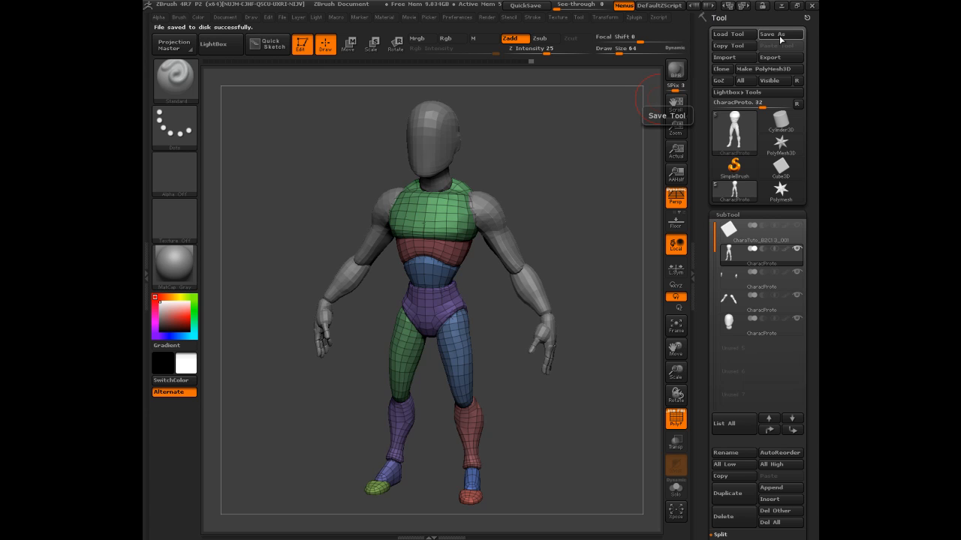
Step: Rename the torso-and-legs subtool as Body
mouse_move(800, 231)
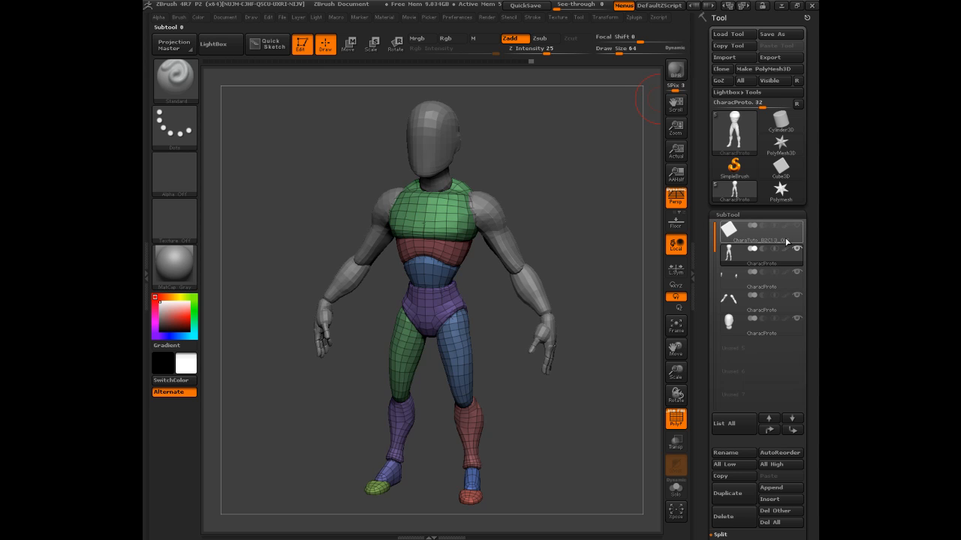
mouse_move(767, 266)
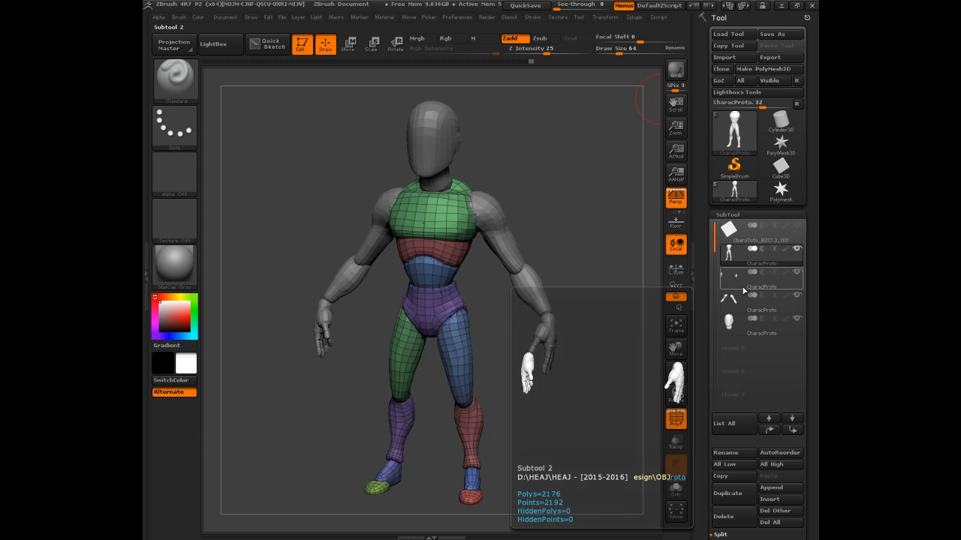
left_click(742, 283)
left_click(746, 265)
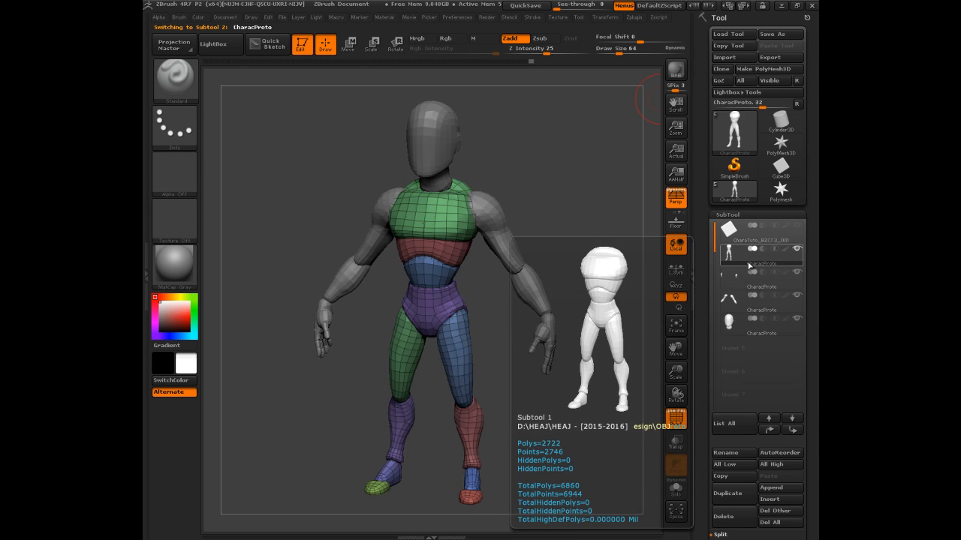
left_click(727, 453)
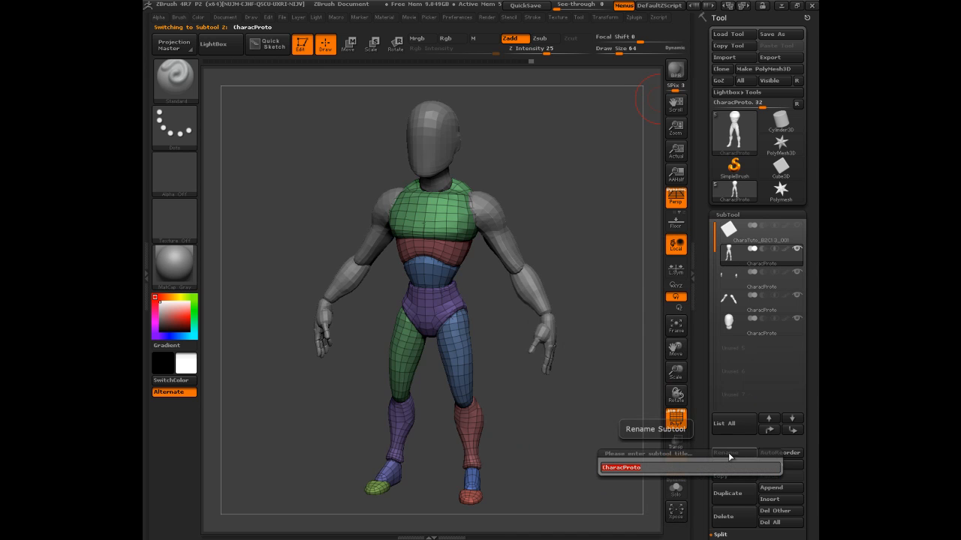
type("B")
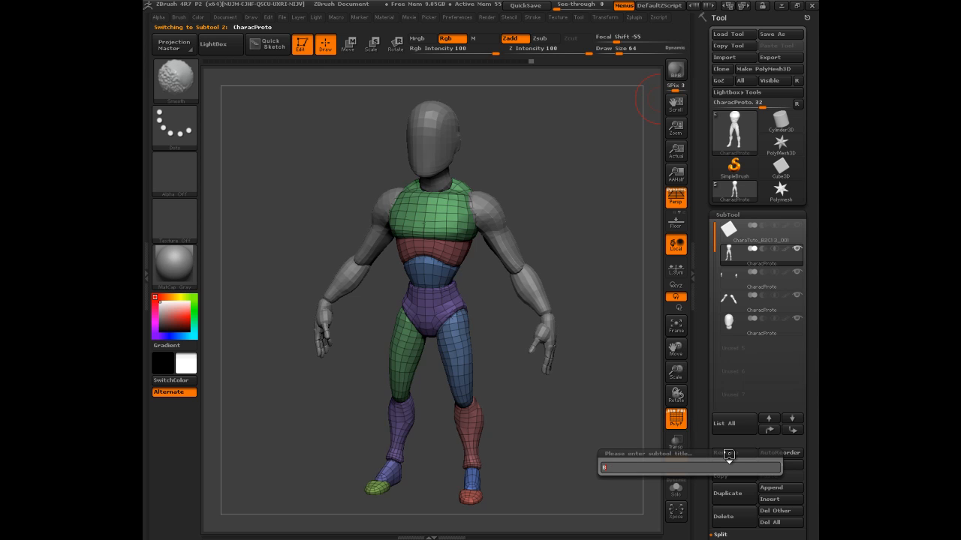
type("ody")
key("Return")
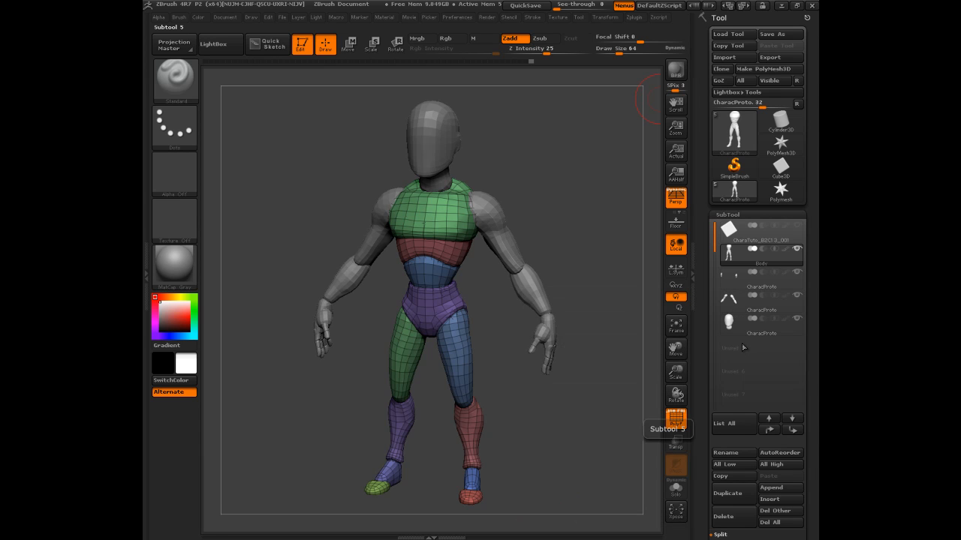
Step: Select the subtool containing both hands and rename it as Hands
key("Down")
key("Up")
key("Down")
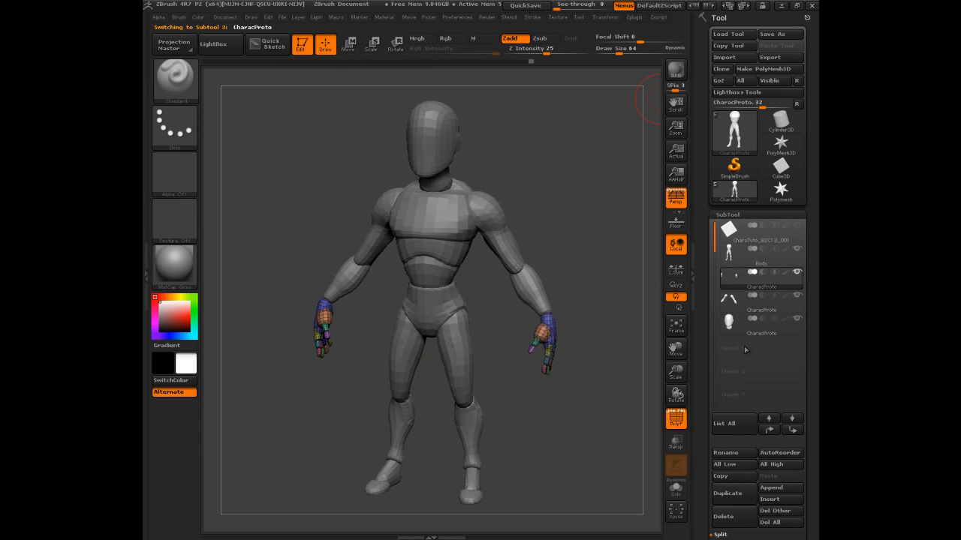
left_click(727, 452)
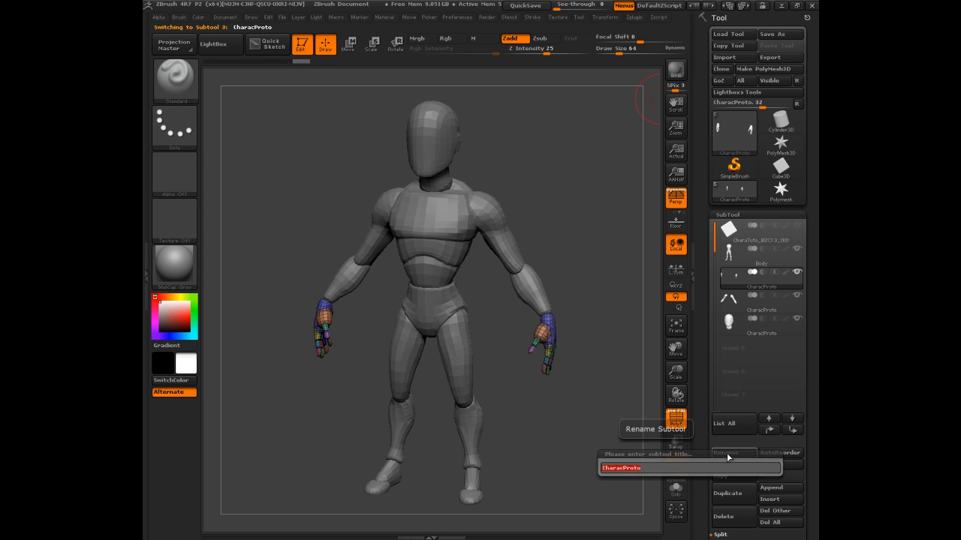
type("H")
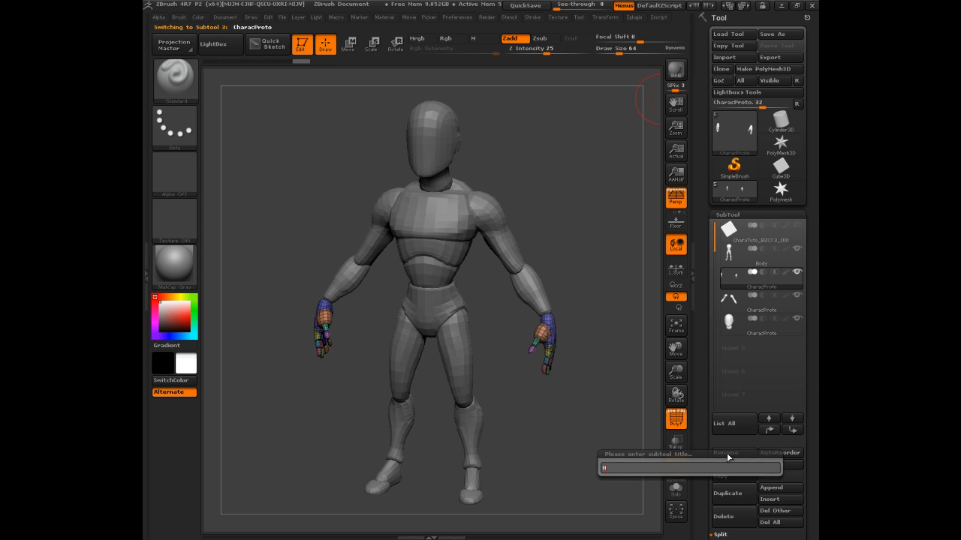
type("ands")
key("Return")
Step: Select the subtool with the upper arms and forearms and rename it as Arms
key("Down")
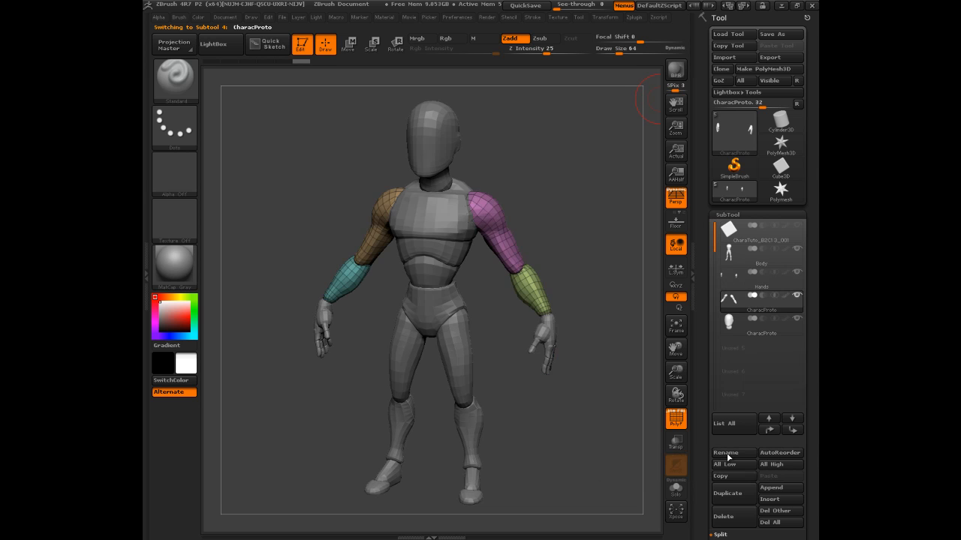
left_click(728, 454)
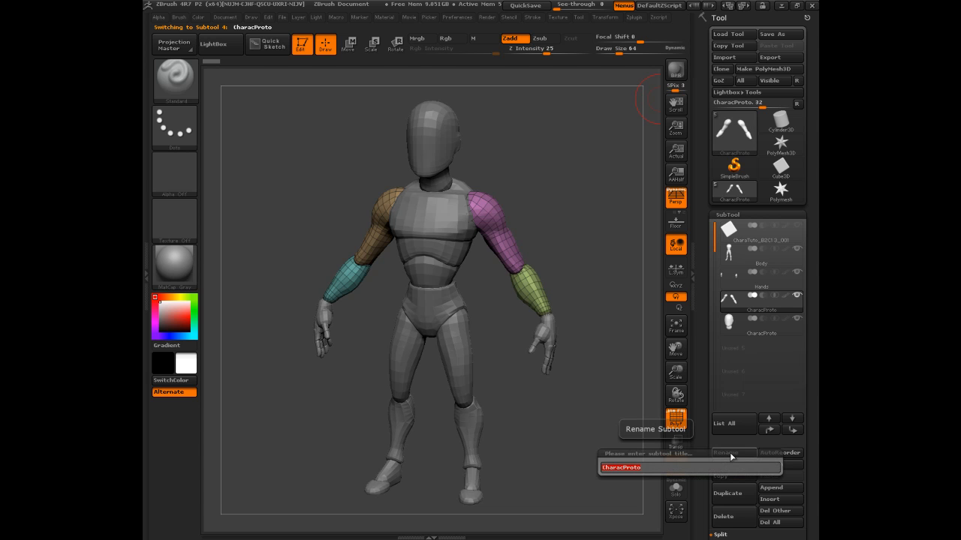
type("Arms")
key("Return")
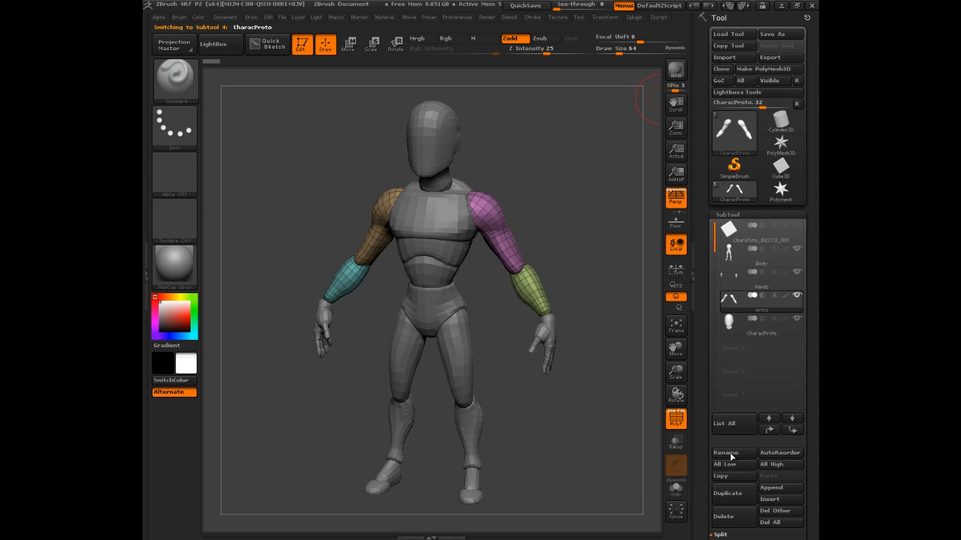
Step: Select the head-and-neck subtool and rename it as Head
left_click(726, 326)
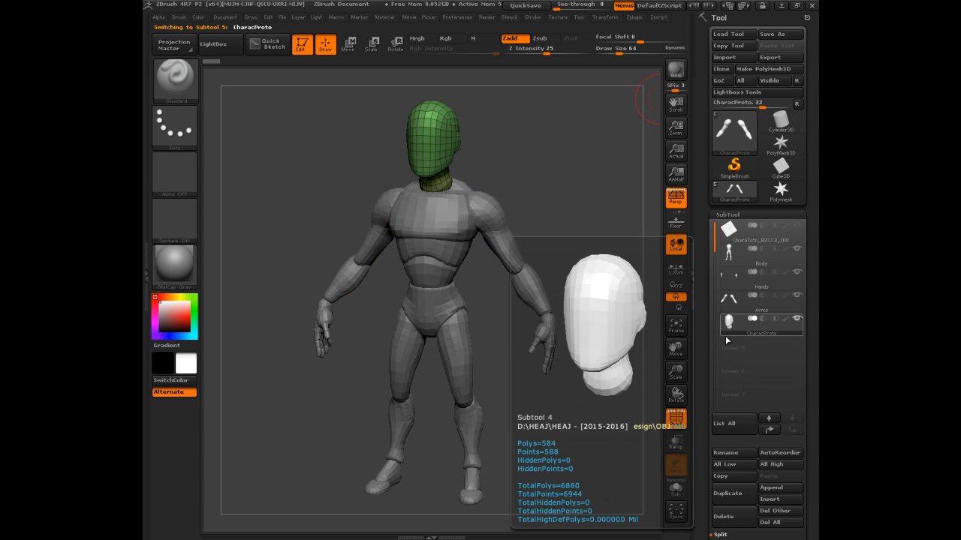
left_click(727, 453)
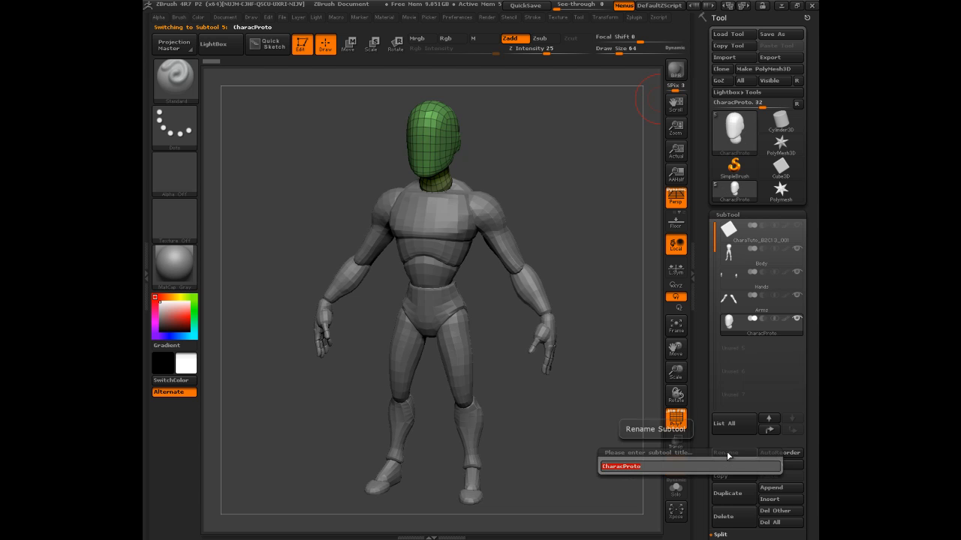
type("Hea")
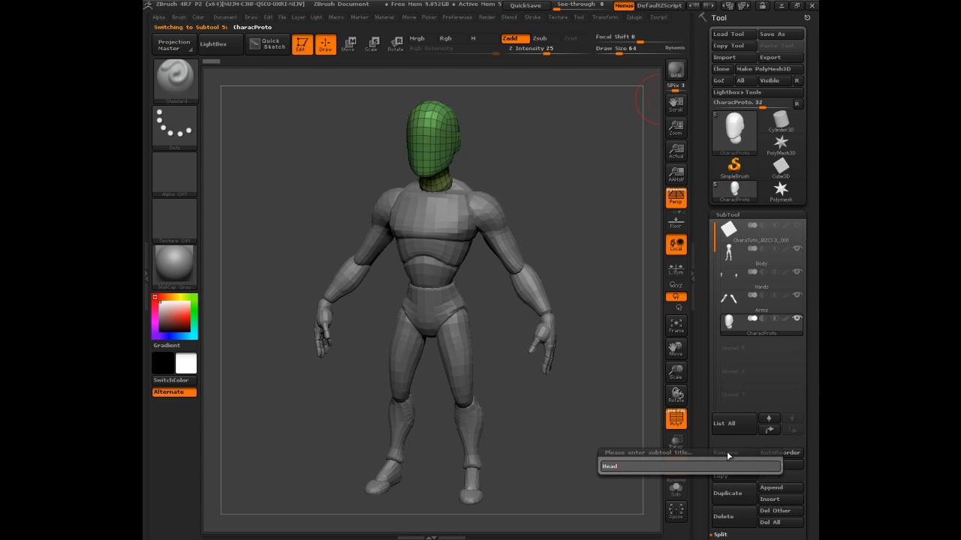
type("d")
key("Return")
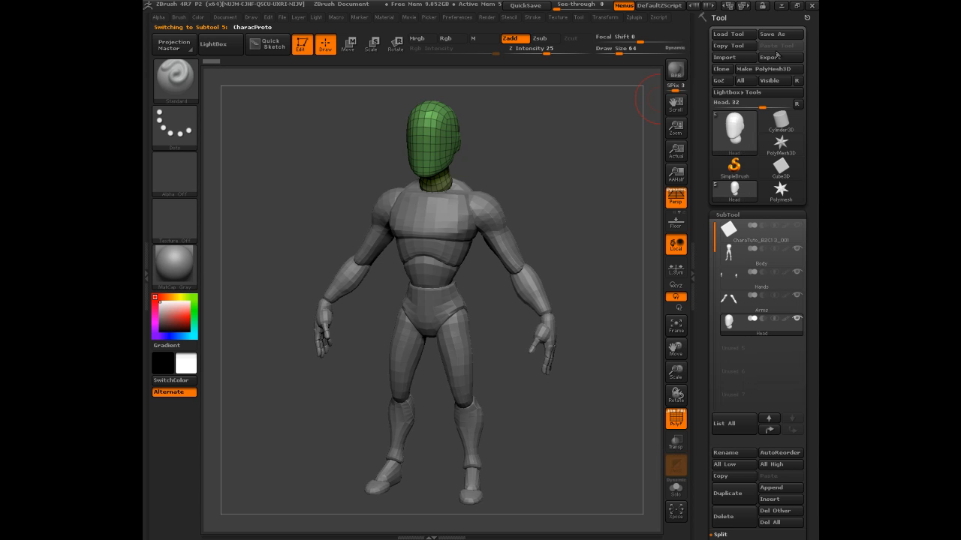
Step: Save the tool as CharaTuto_B2C13_001 in the ZB4R7p2 folder, replacing the existing file
left_click(778, 35)
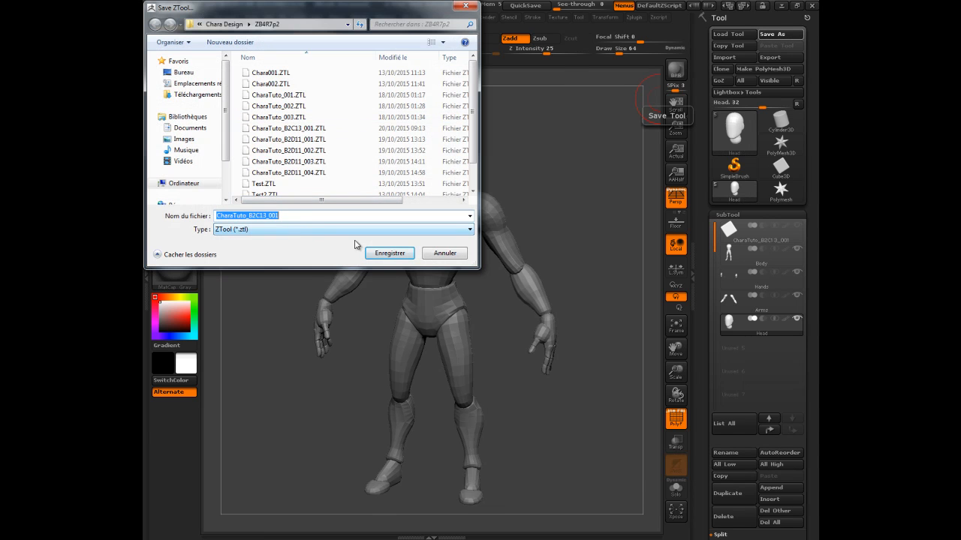
left_click(388, 254)
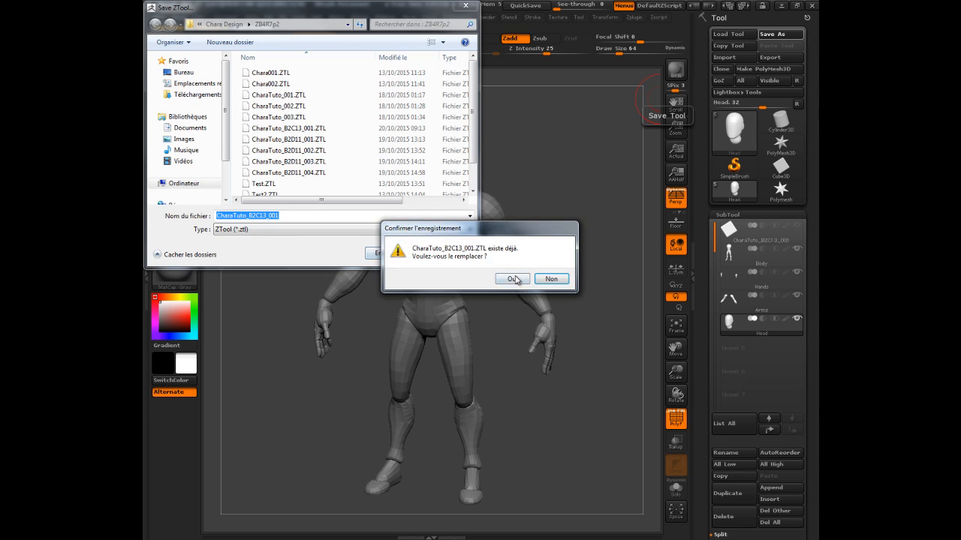
left_click(513, 278)
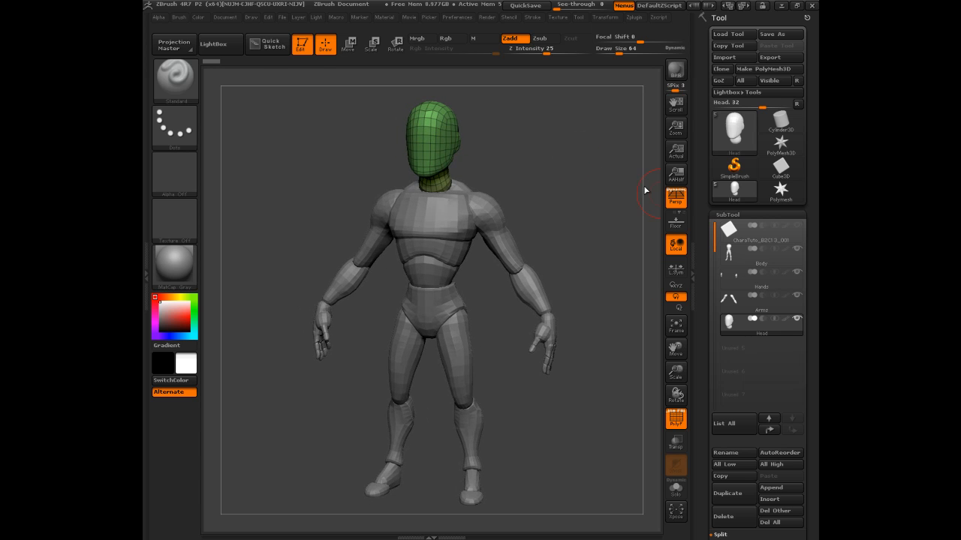
Step: Hide the Body, Hands and Arms subtools, leaving only the Head subtool displayed
left_click(798, 250)
left_click(797, 273)
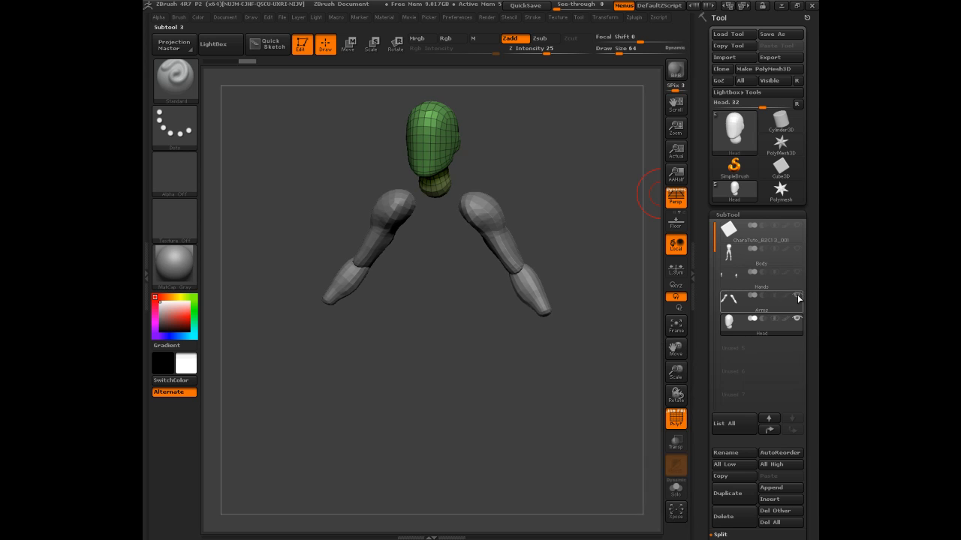
left_click(797, 295)
left_click(797, 295)
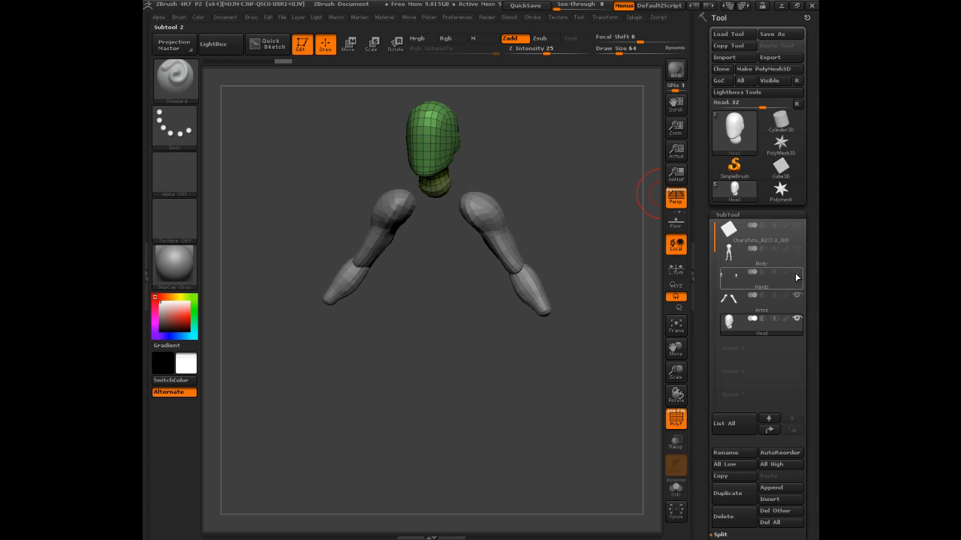
left_click(798, 272)
left_click(797, 250)
left_click(797, 250)
left_click(797, 272)
left_click(797, 296)
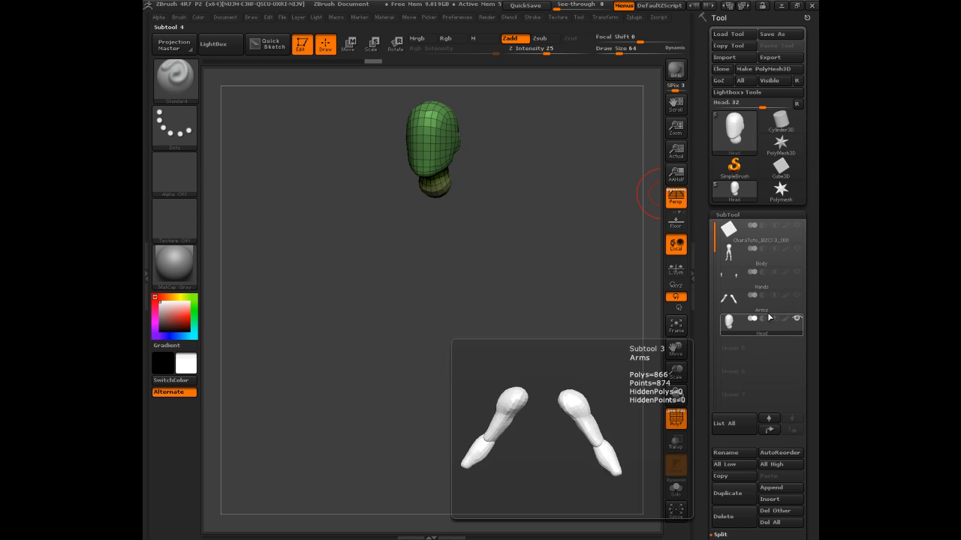
Step: Isolate the head polygroup of the Head subtool and split the hidden neck off into its own subtool
mouse_move(740, 328)
left_click(429, 146, "ctrl+shift")
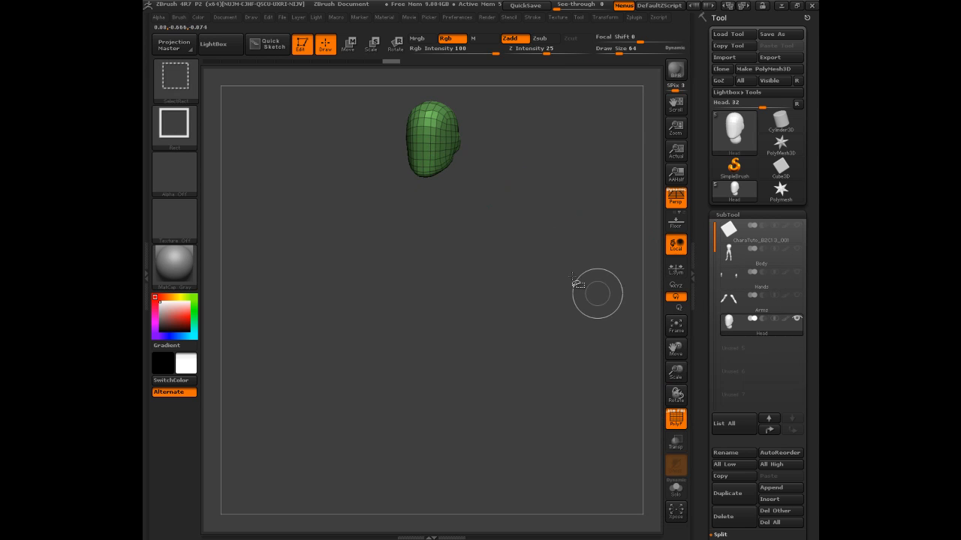
left_click_drag(704, 442, 699, 378)
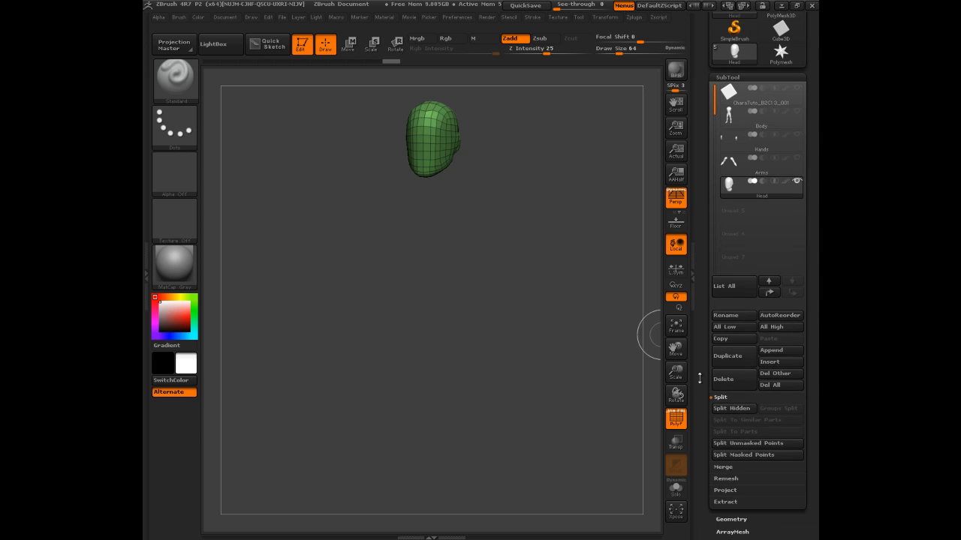
left_click(723, 412)
mouse_move(728, 209)
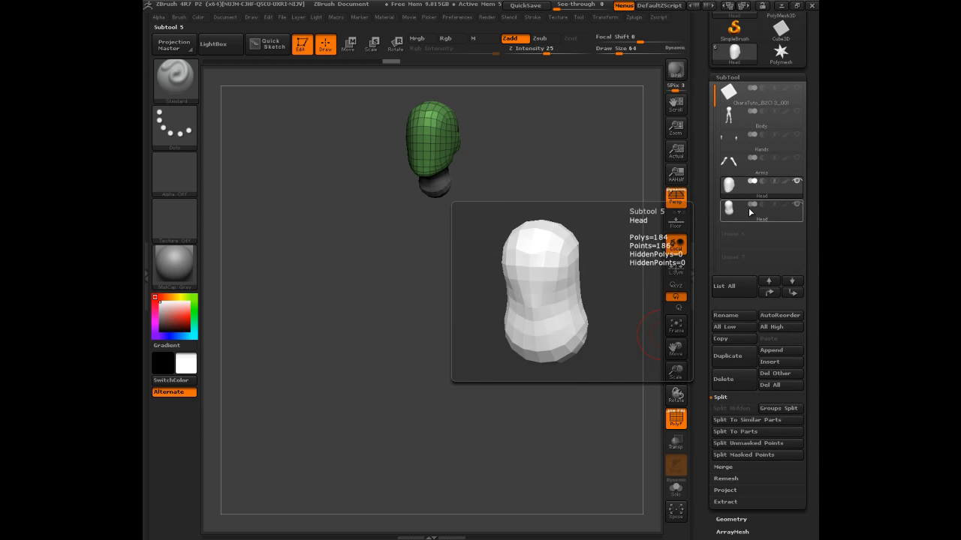
mouse_move(571, 215)
left_mouse_down()
mouse_move(551, 171)
mouse_move(562, 210)
left_mouse_up()
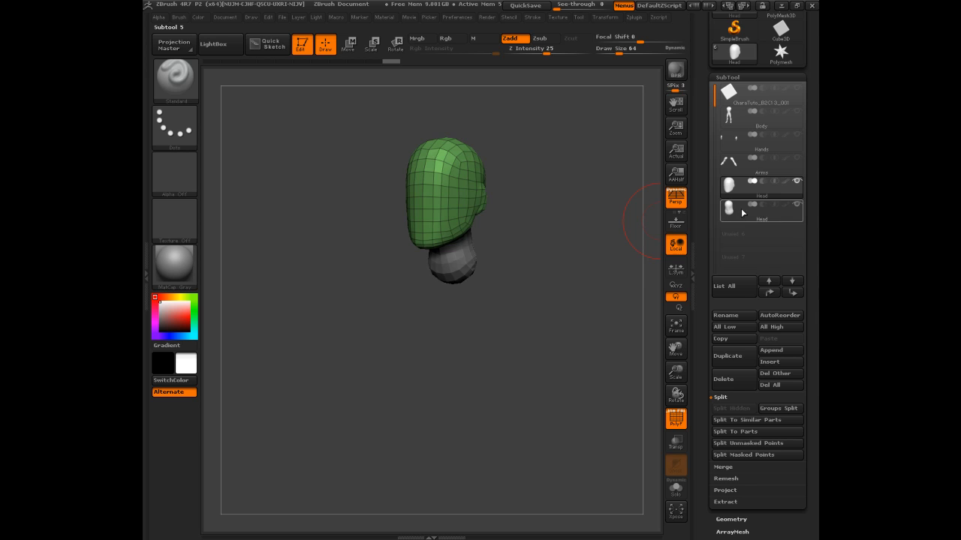
Step: Move the head subtool up two places in the subtool order and back down two places
left_click(733, 188)
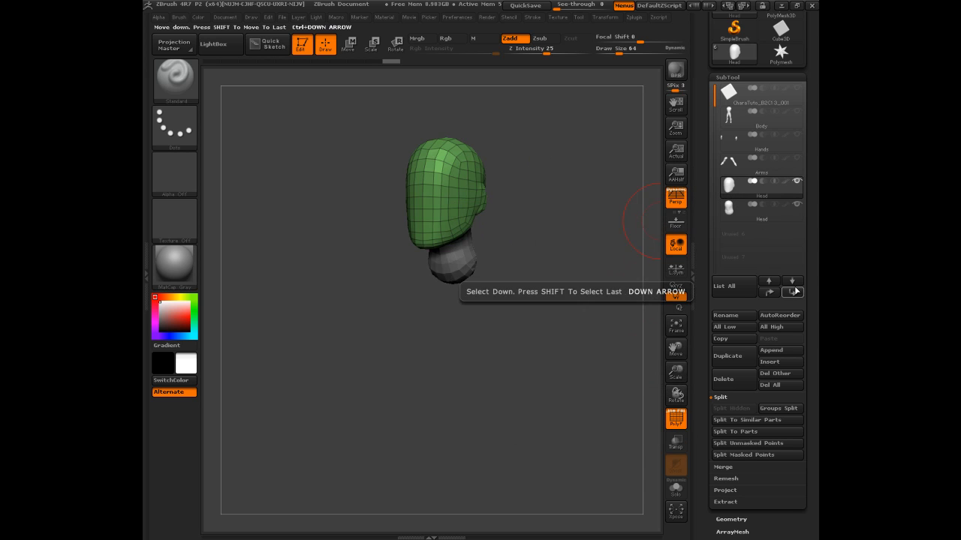
left_click(770, 292)
left_click(770, 292)
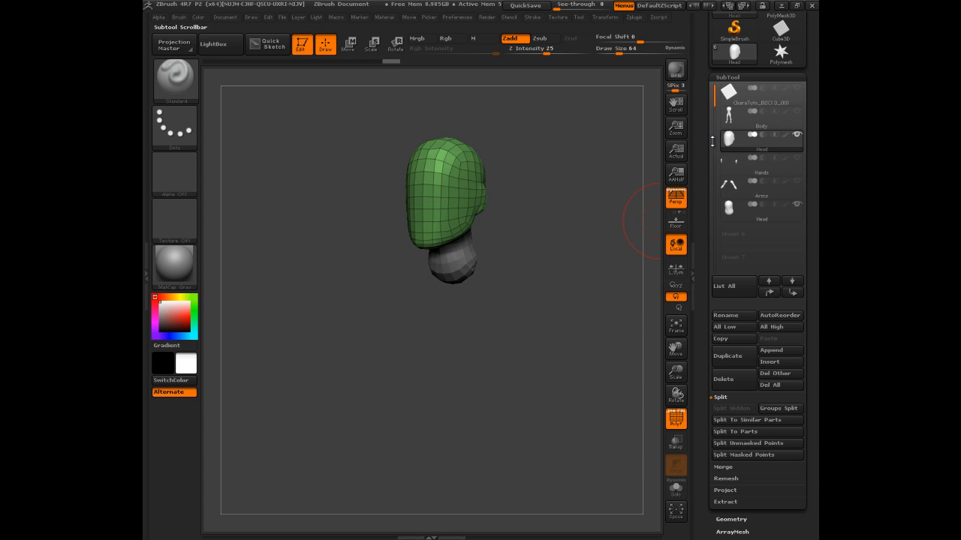
left_click(791, 293)
left_click(791, 293)
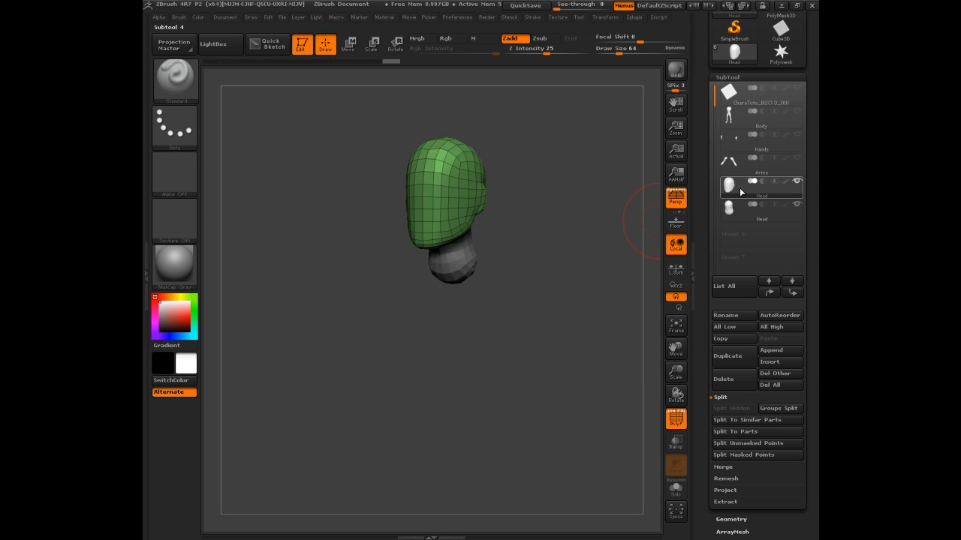
Step: Merge the head subtool down with the neck subtool directly below it, accepting the non-undoable operation
mouse_move(728, 189)
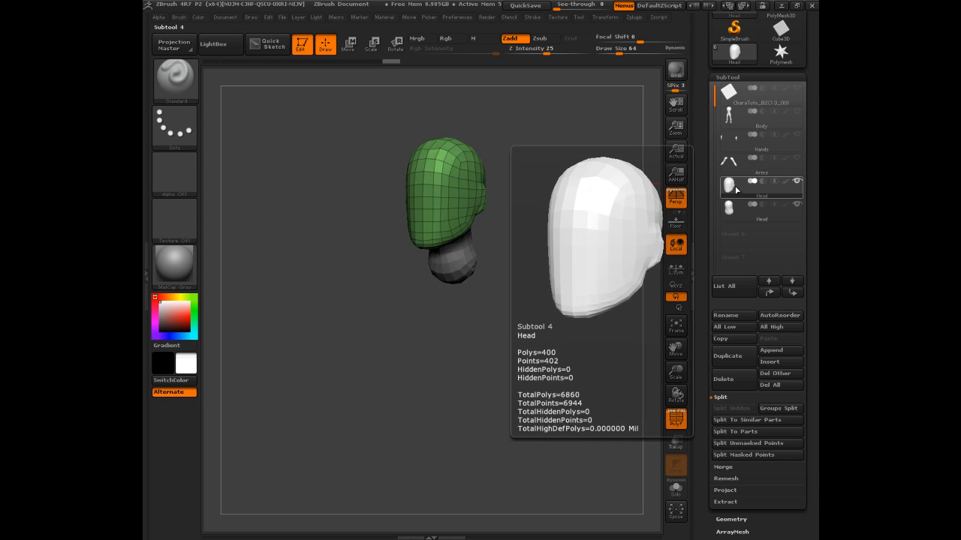
mouse_move(735, 213)
left_click(738, 194)
left_click(736, 195)
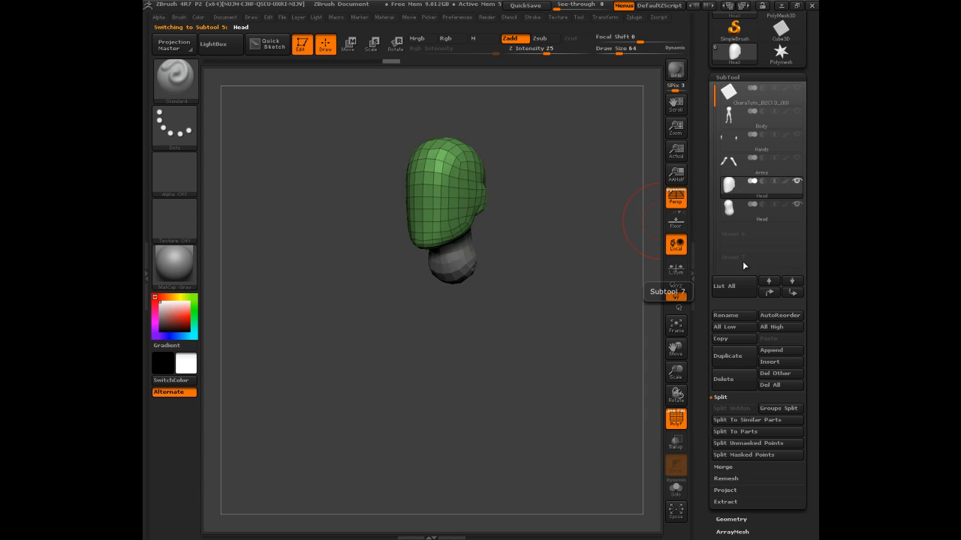
left_click(721, 398)
left_click(723, 409)
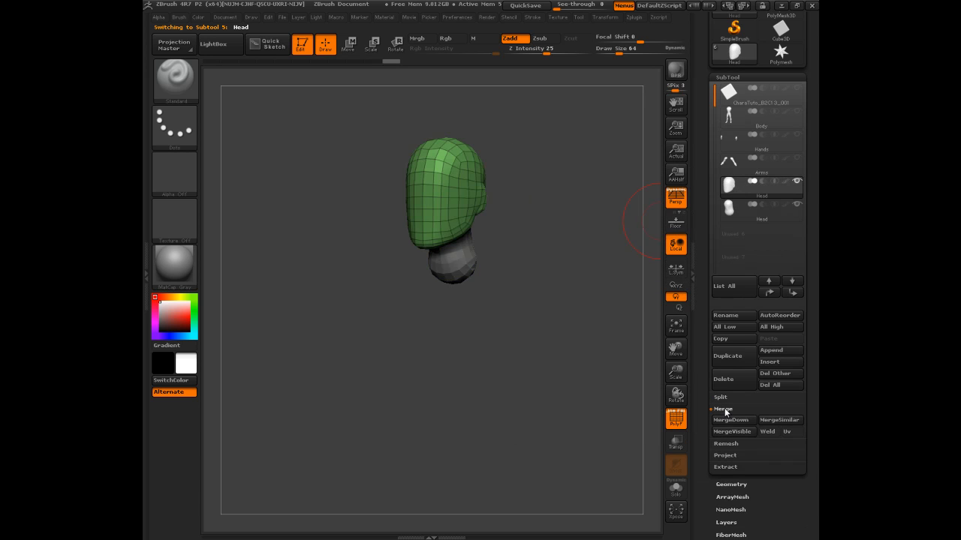
left_click(727, 422)
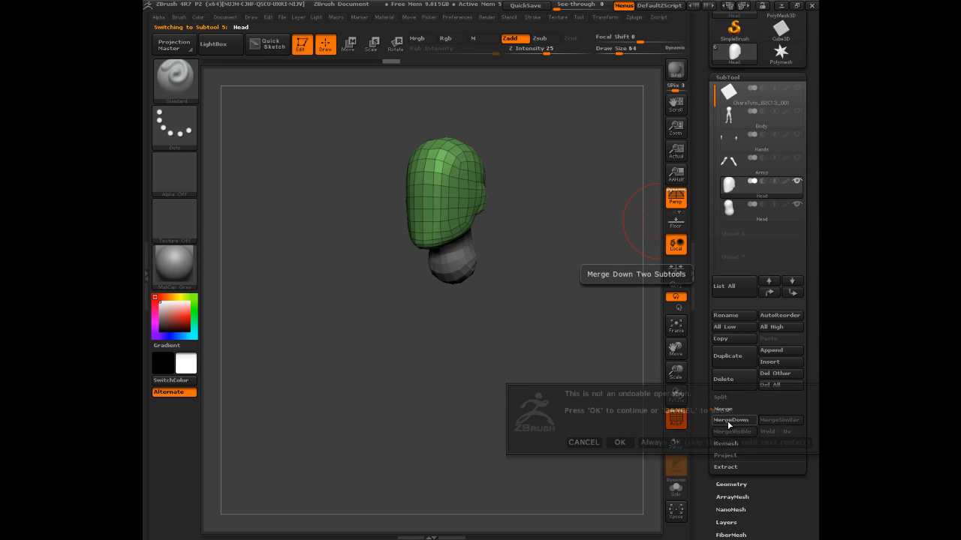
left_click(620, 443)
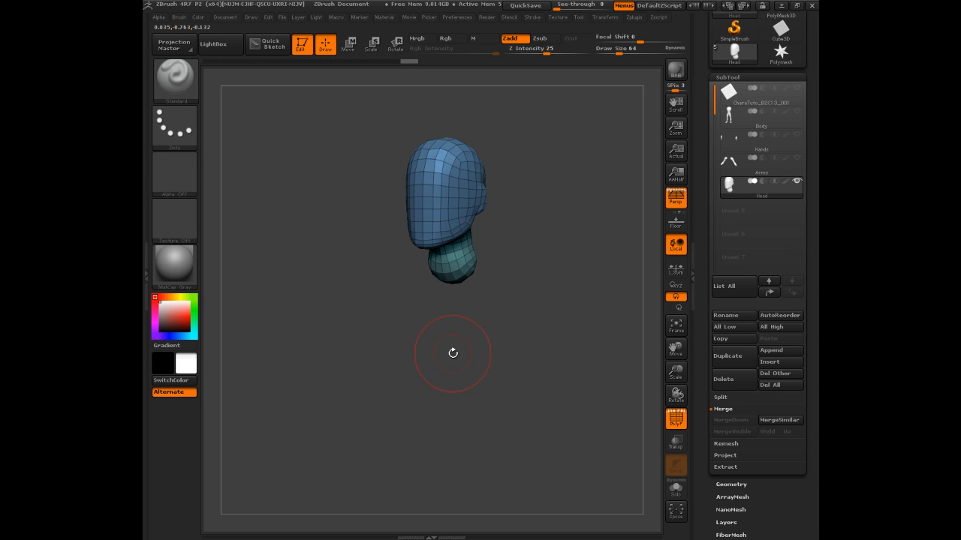
Step: Select the Body subtool, hide the Head, and roll Body's undo history back to the state with arms and hands attached
left_click(733, 125)
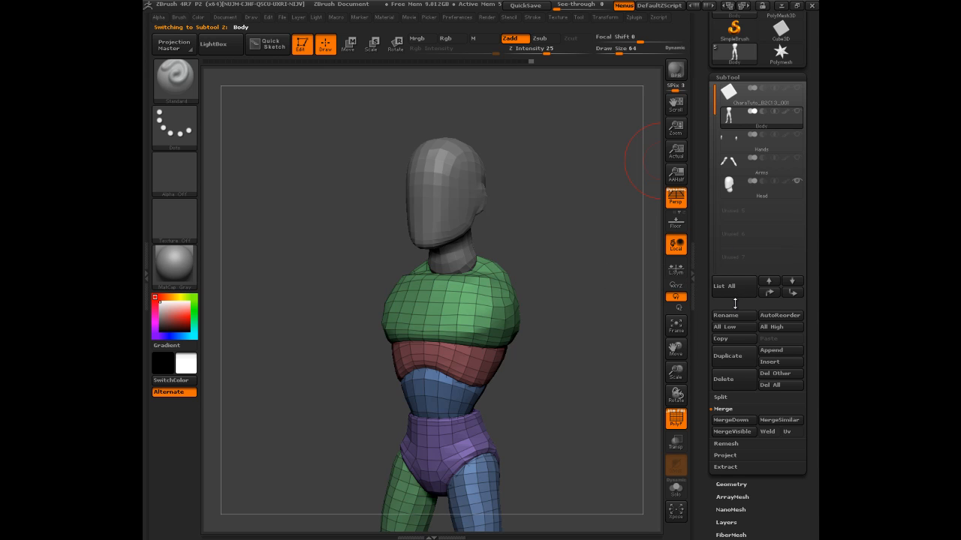
mouse_move(533, 71)
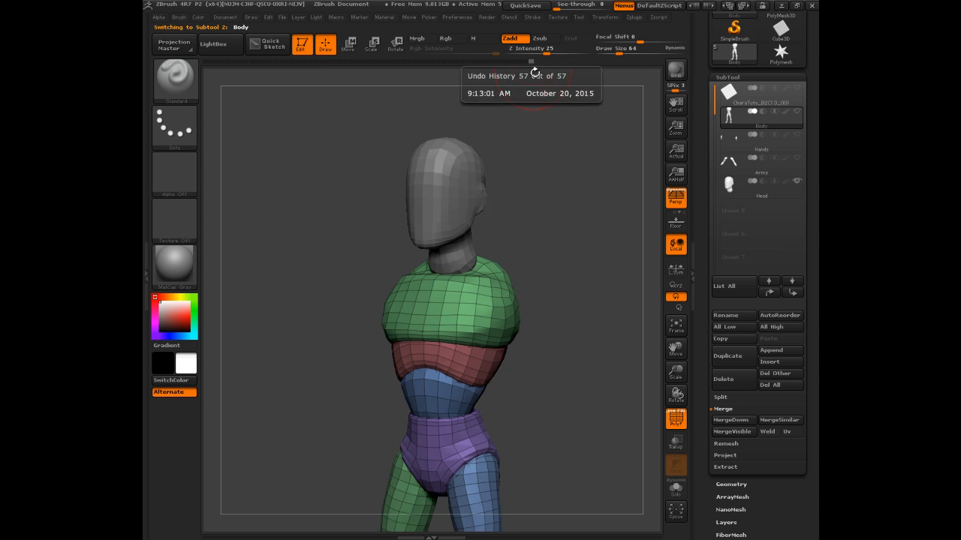
left_click(796, 181)
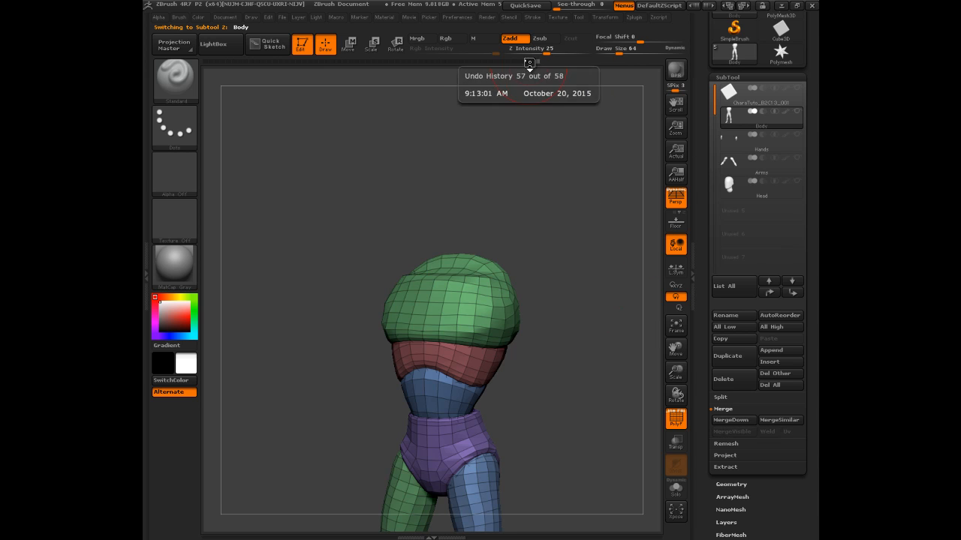
left_click_drag(533, 61, 456, 77)
left_click_drag(544, 177, 557, 197)
left_click_drag(557, 197, 543, 169, "alt")
left_click_drag(543, 170, 517, 180, "alt")
mouse_move(732, 116)
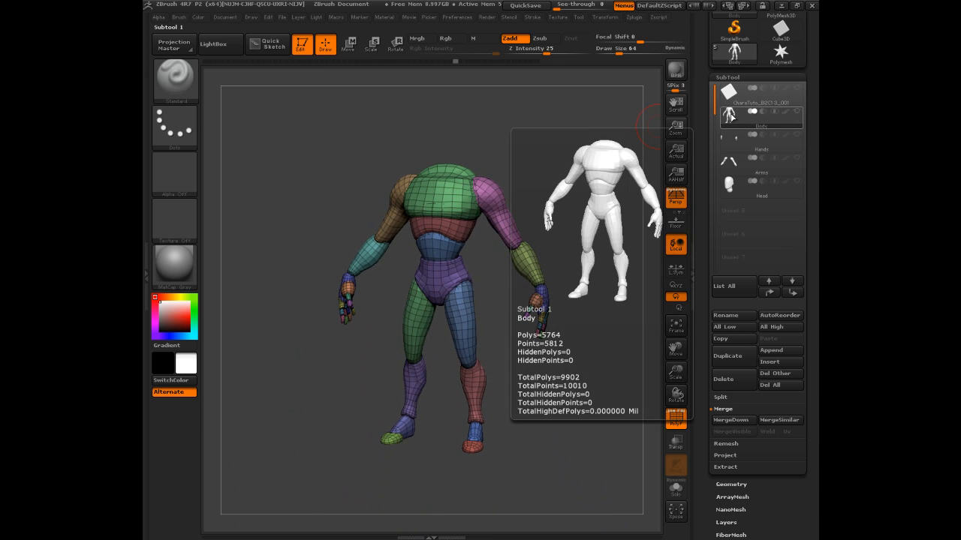
mouse_move(732, 172)
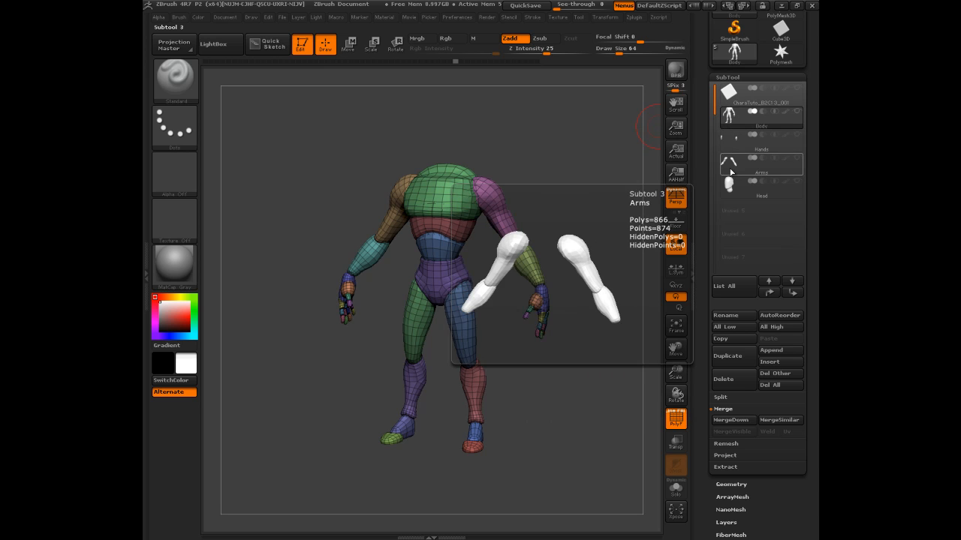
left_click(728, 123)
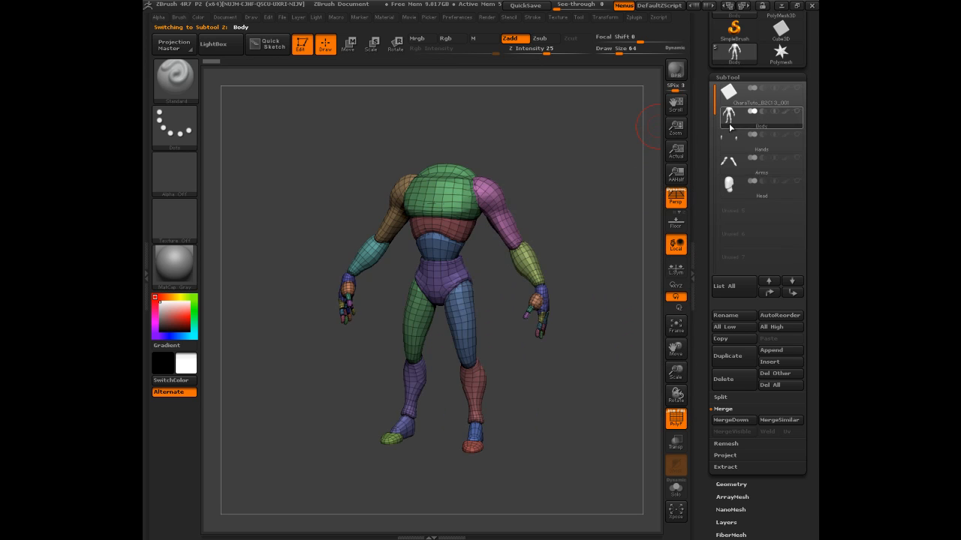
left_click_drag(546, 152, 546, 155)
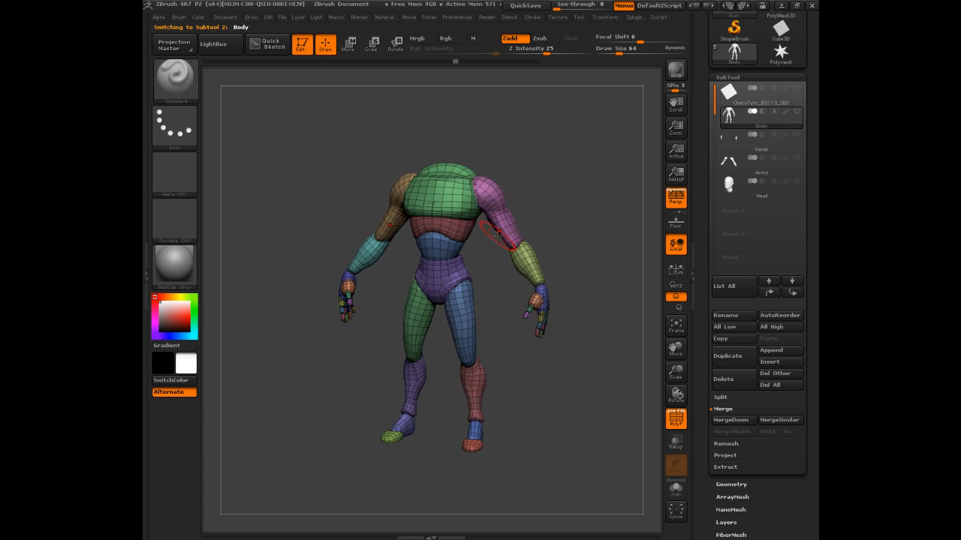
Step: Hide the upper-arm, forearm and hand polygroups of the Body subtool, keeping the torso and legs
left_click(507, 218, "ctrl+shift")
left_click(575, 171, "ctrl+shift")
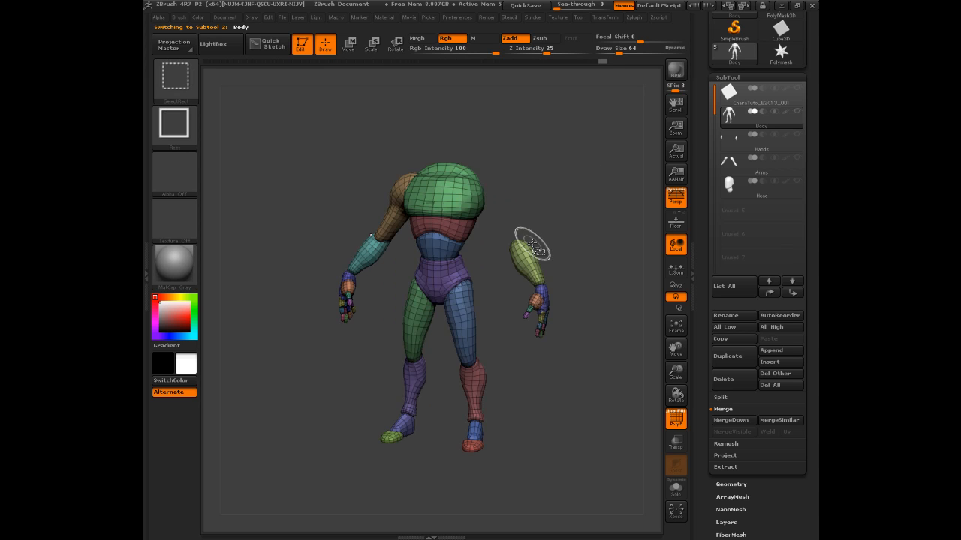
left_click(379, 249, "ctrl+alt+shift")
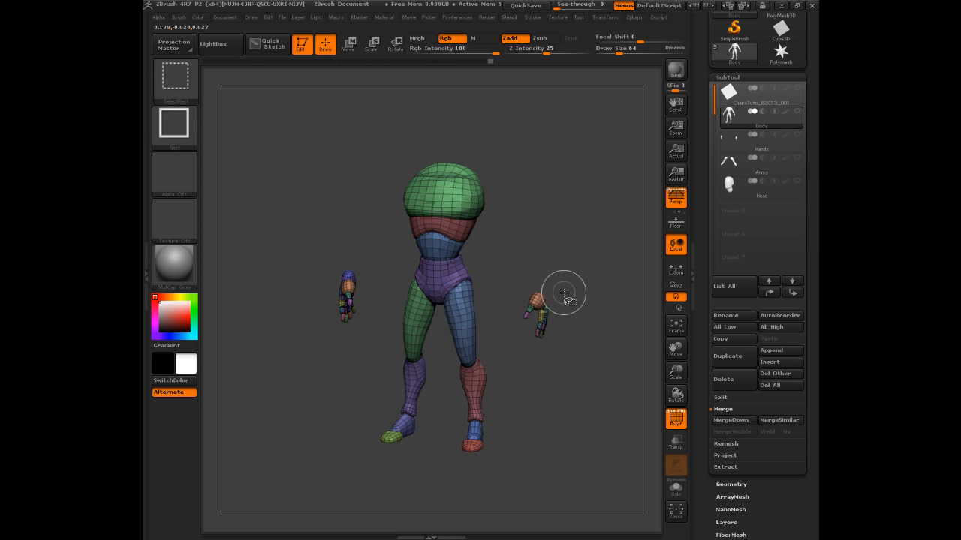
left_click_drag(590, 256, 510, 362, "ctrl+alt+shift")
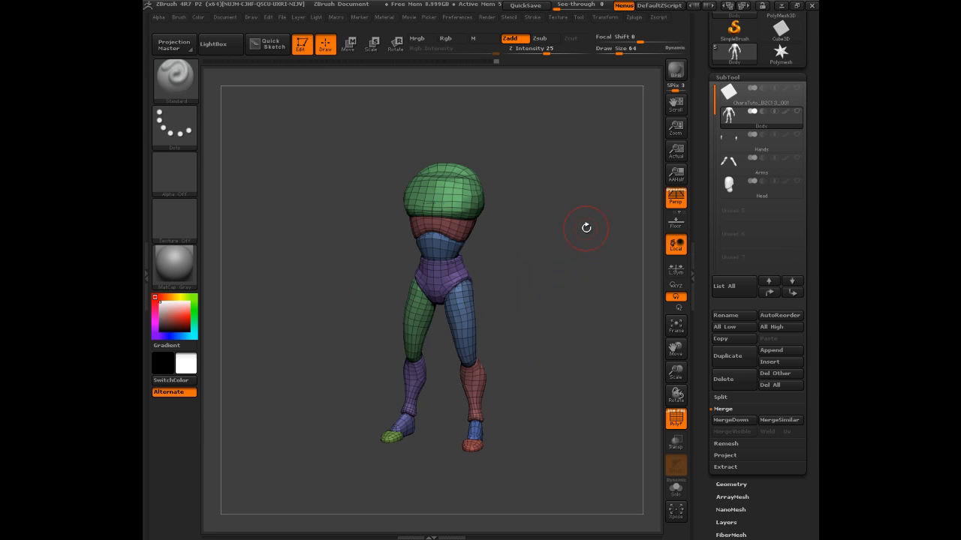
Step: Delete the Body subtool's hidden arm and hand geometry with Del Hidden
left_click_drag(587, 229, 591, 227)
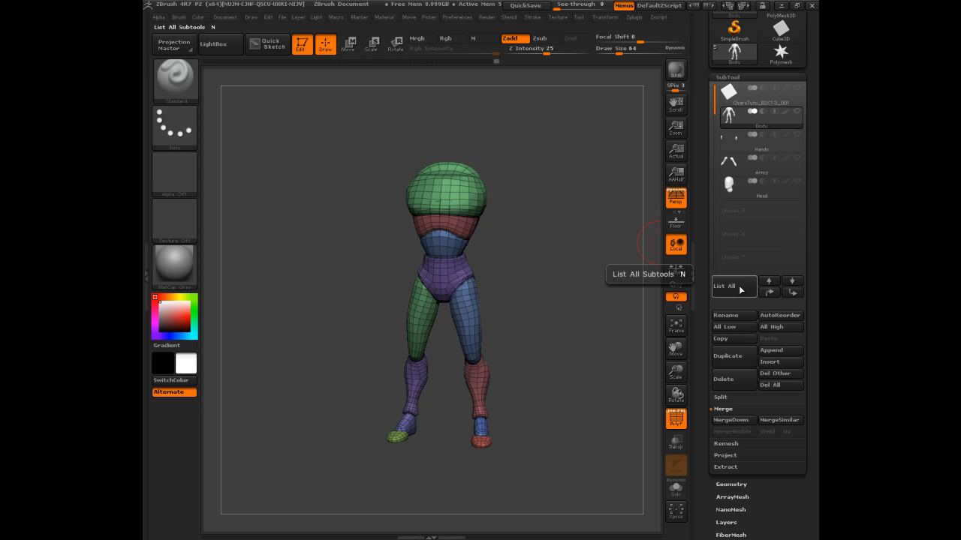
left_click_drag(702, 338, 706, 233)
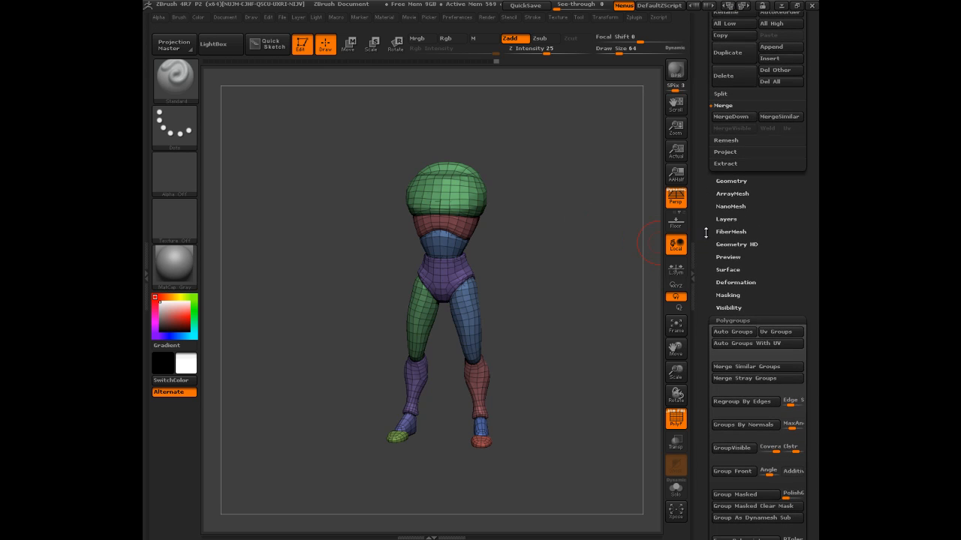
left_click(723, 178)
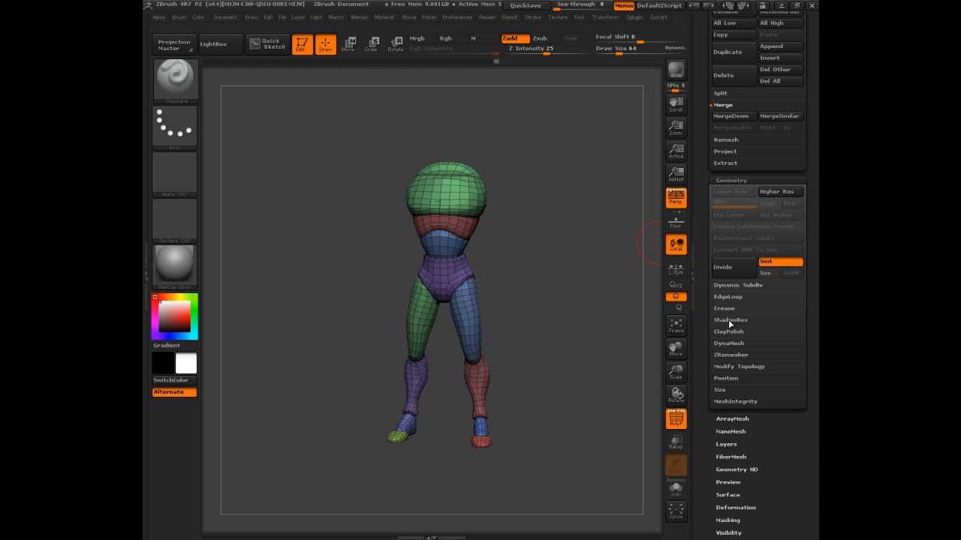
left_click(728, 366)
left_click_drag(710, 386, 710, 184)
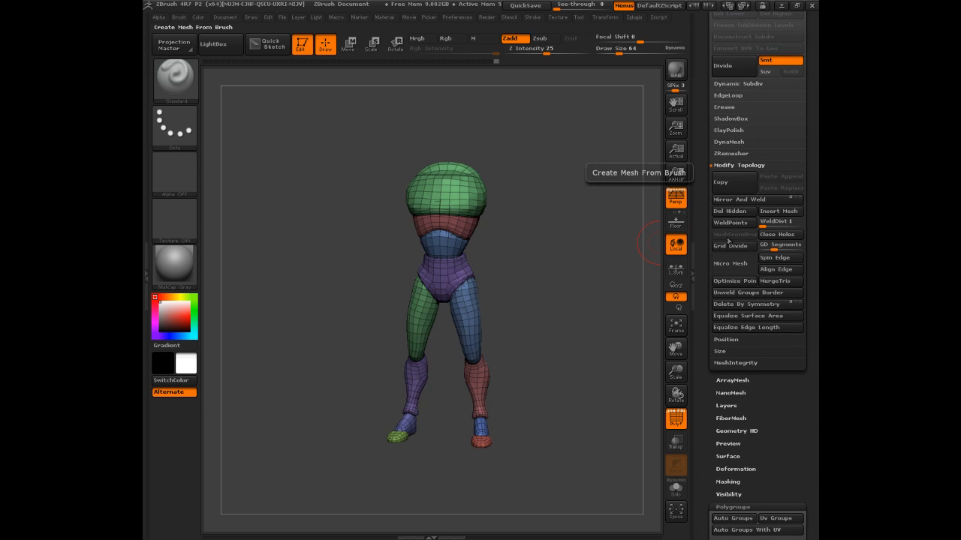
left_click(730, 213)
left_click_drag(708, 188, 712, 355)
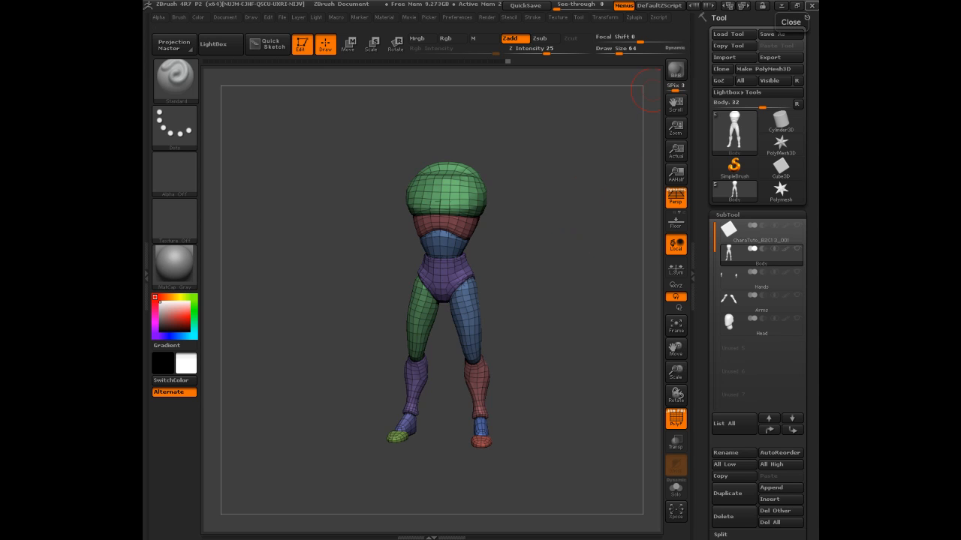
Step: Turn off the polyframe display on the Body subtool
left_click_drag(572, 249, 605, 277)
scroll(692, 367, "down", 3)
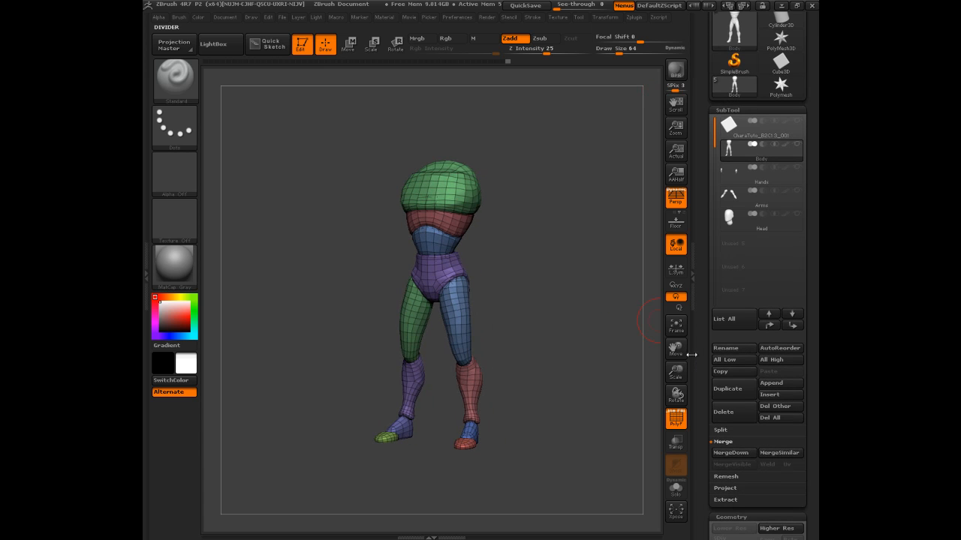
left_click(677, 419)
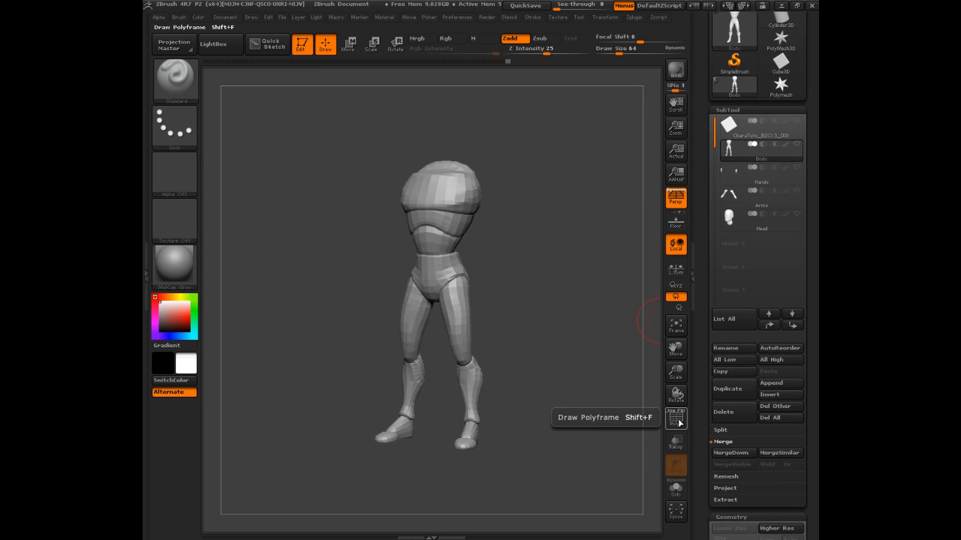
Step: Check the polygroups remaining on the Body subtool with the polyframe display and turn the display off again
left_click(679, 423)
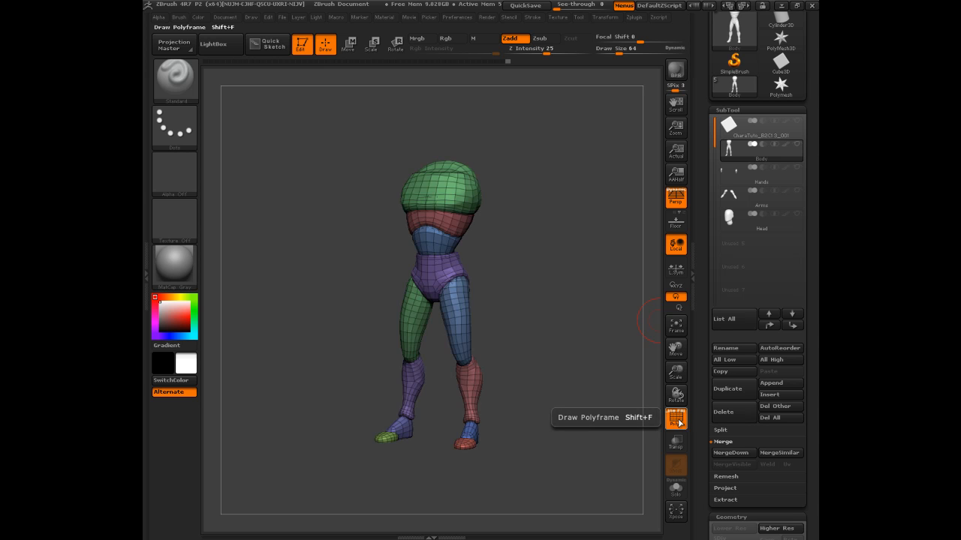
left_click(679, 423)
left_click(678, 422)
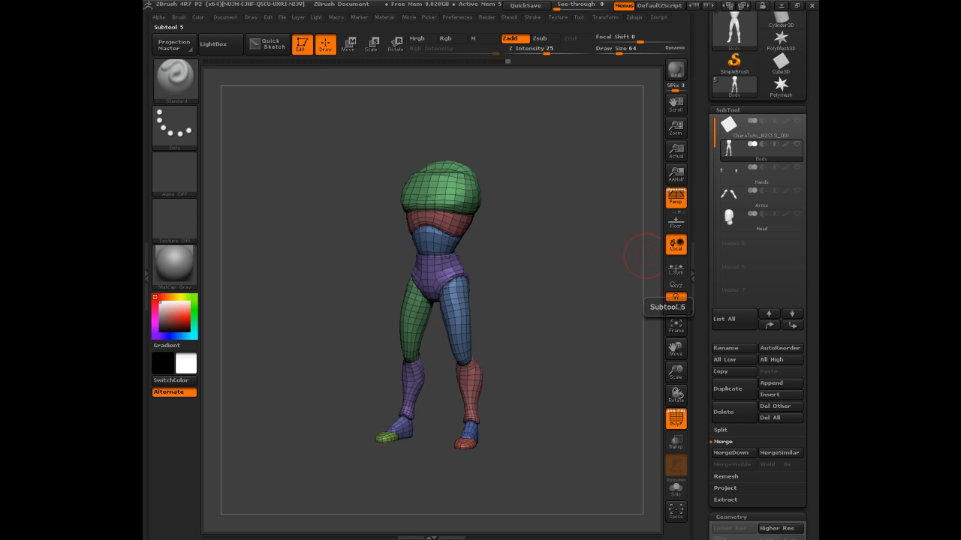
key("shift+f")
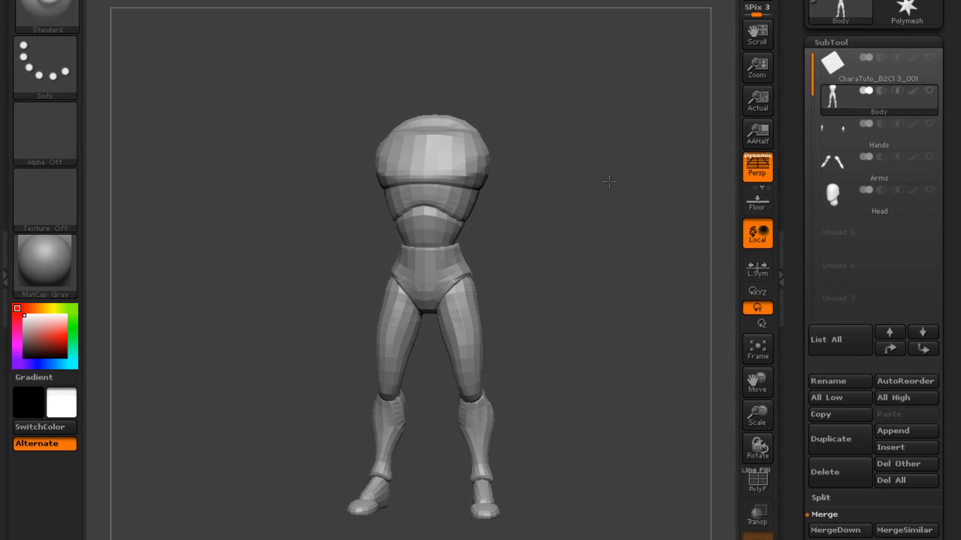
Step: Make the Hands, Arms and Head subtools visible again around the Body
left_click_drag(608, 182, 631, 178)
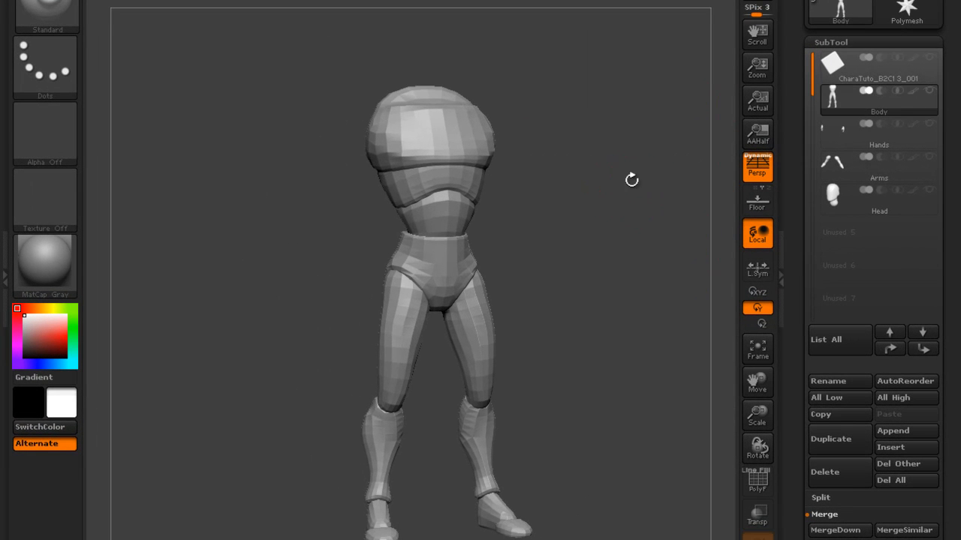
left_click(930, 124)
left_click(930, 157)
left_click(930, 190)
left_click_drag(669, 183, 626, 156)
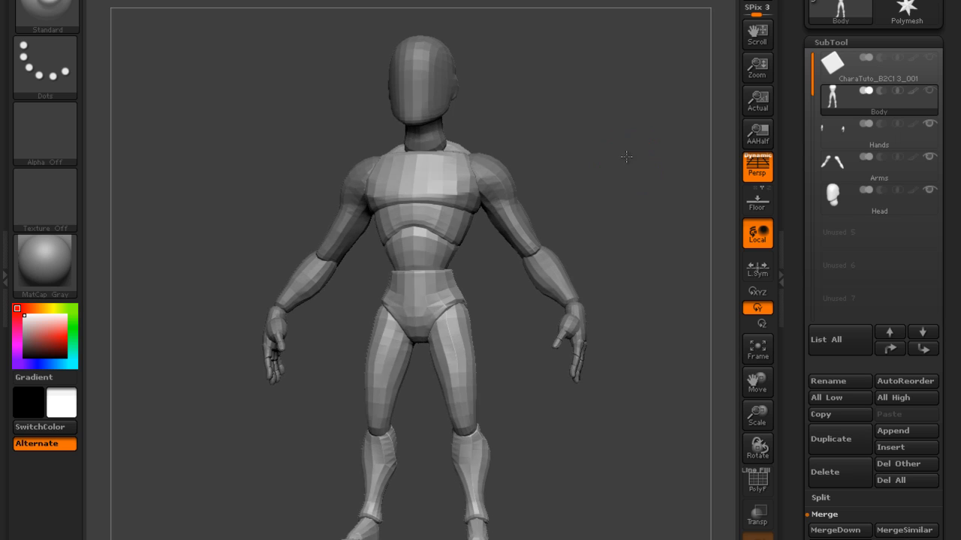
Step: Isolate the Body subtool's chest polygroup and bring the rest of the Body back into view
left_click(756, 481)
left_click(455, 175, "ctrl+shift")
left_click_drag(637, 222, 657, 258)
left_click(756, 481)
left_click_drag(692, 372, 611, 204)
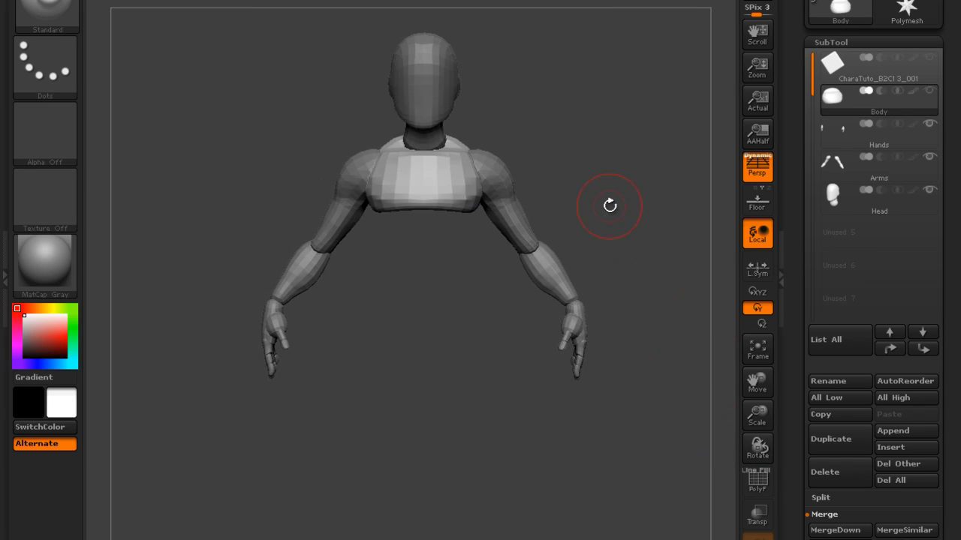
left_click(661, 294, "ctrl+shift")
left_click_drag(660, 295, 649, 264)
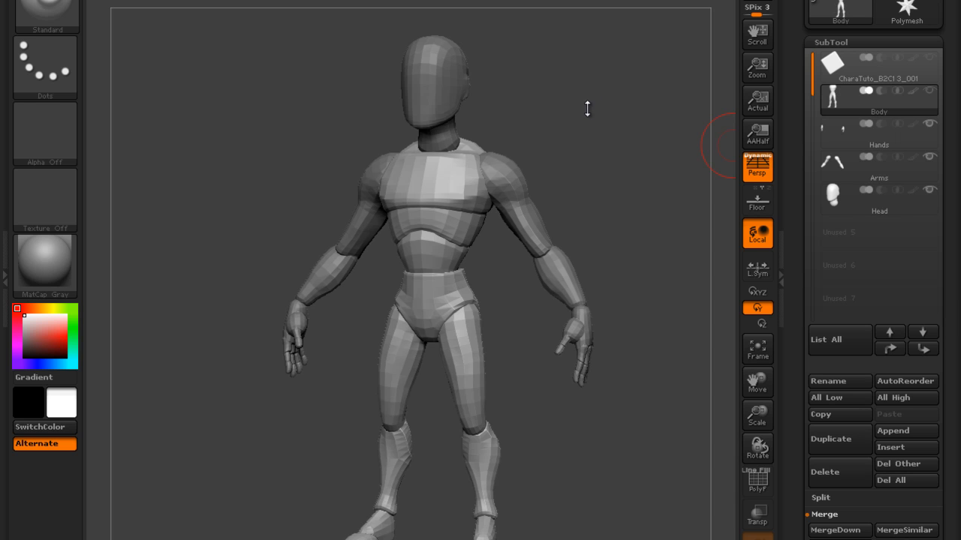
Step: Subdivide the Body subtool to smooth the torso and legs
mouse_move(619, 110)
left_mouse_down()
mouse_move(606, 100)
mouse_move(596, 113)
mouse_move(604, 117)
left_mouse_up()
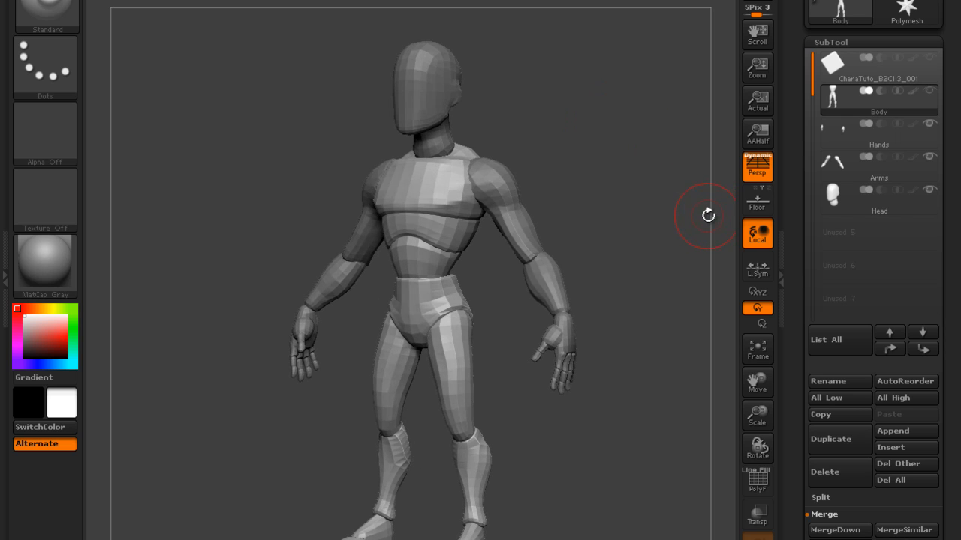
key("ctrl")
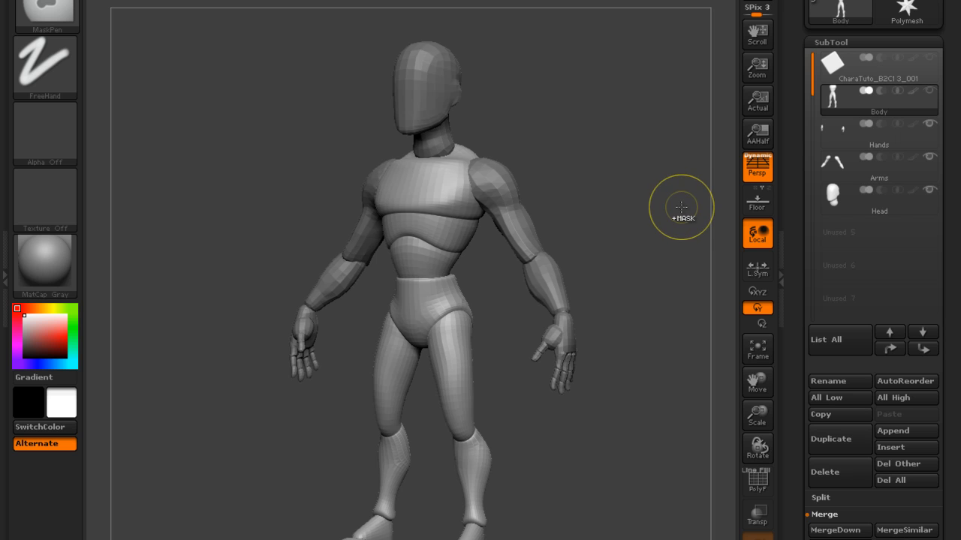
left_click_drag(660, 190, 547, 208, "shift")
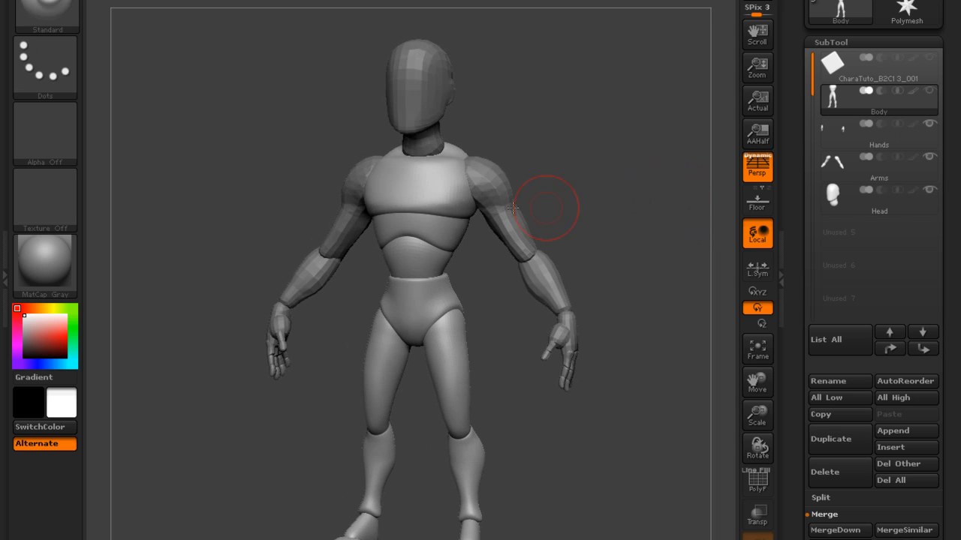
left_click_drag(606, 128, 783, 213)
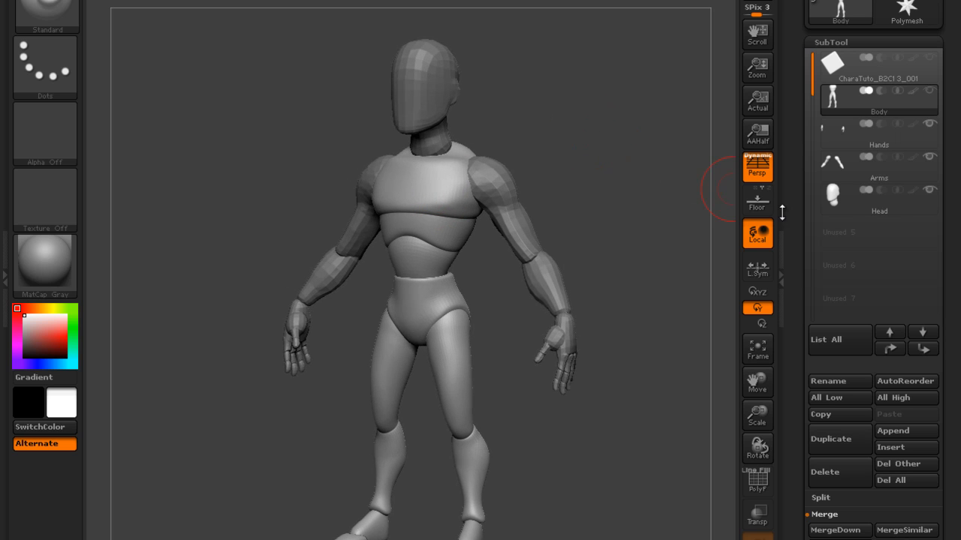
Step: Try DynaMesh on the Body subtool at resolution 128 without freezing its subdivision levels, and undo it
left_click_drag(798, 319, 806, 138)
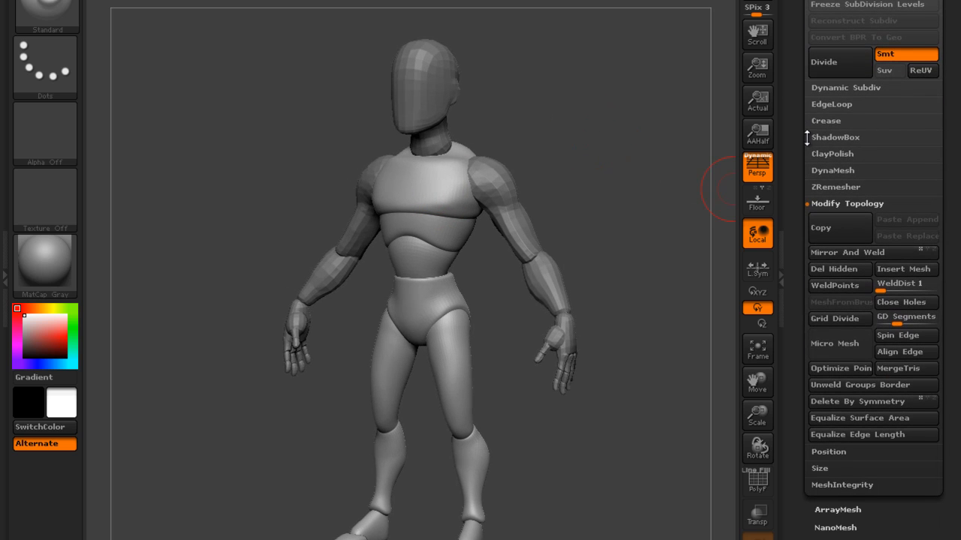
left_click(830, 171)
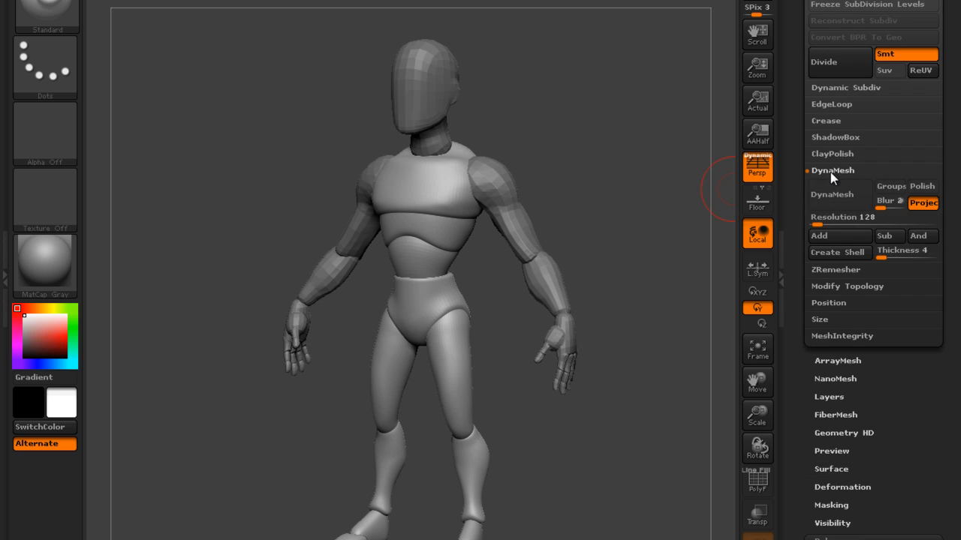
left_click_drag(799, 228, 799, 172)
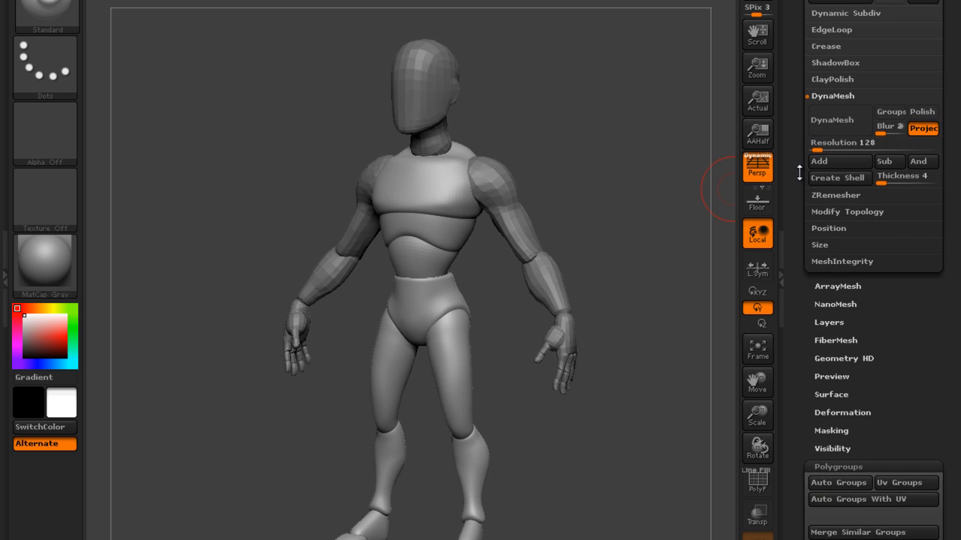
left_click(832, 124)
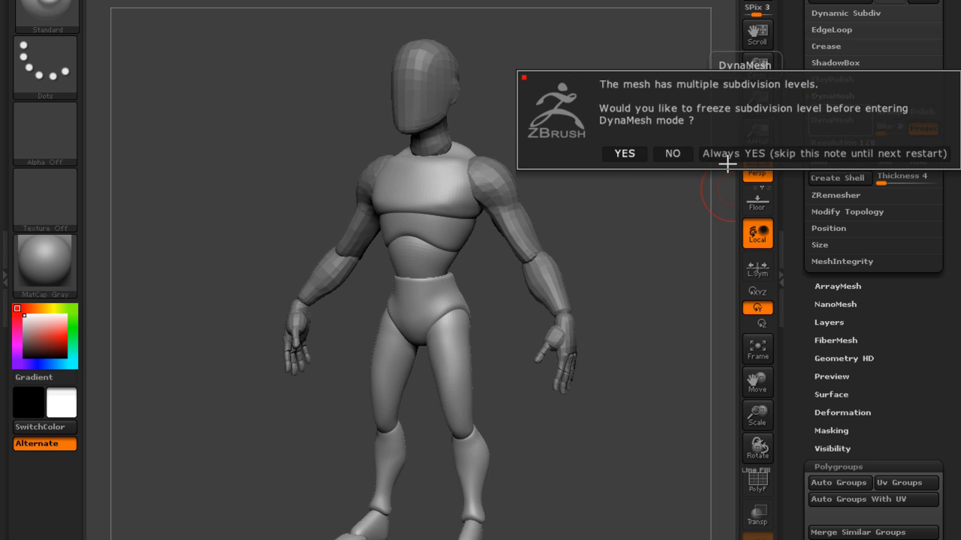
left_click(674, 154)
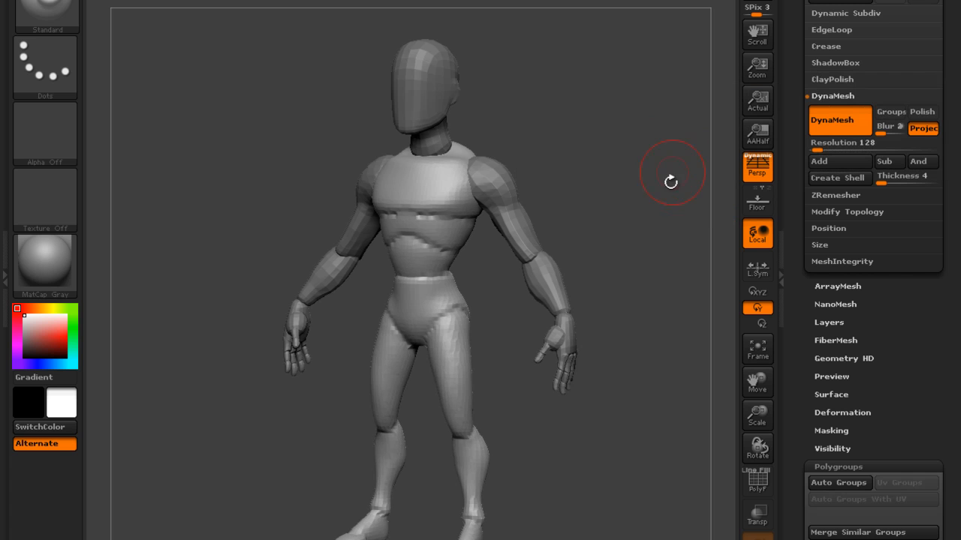
left_click_drag(635, 190, 683, 254)
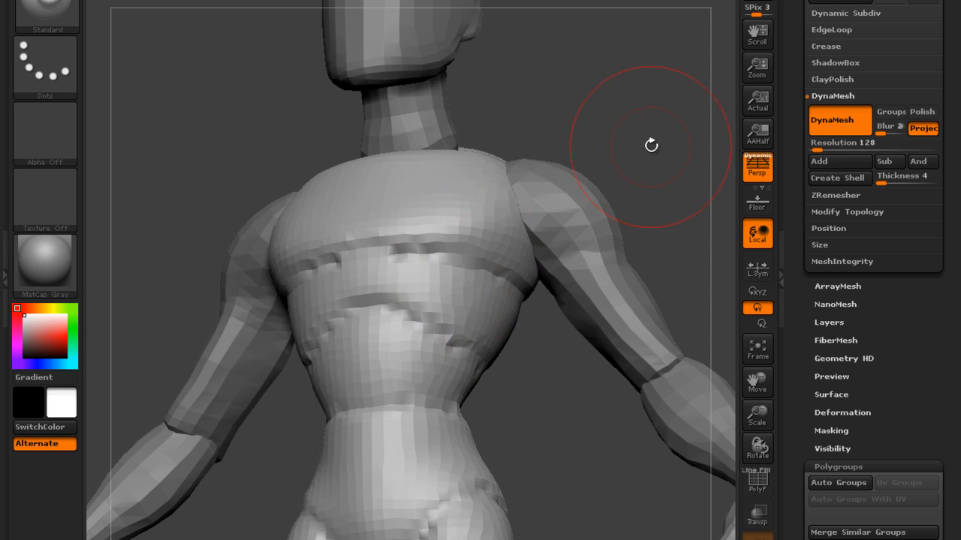
left_click_drag(652, 148, 675, 157)
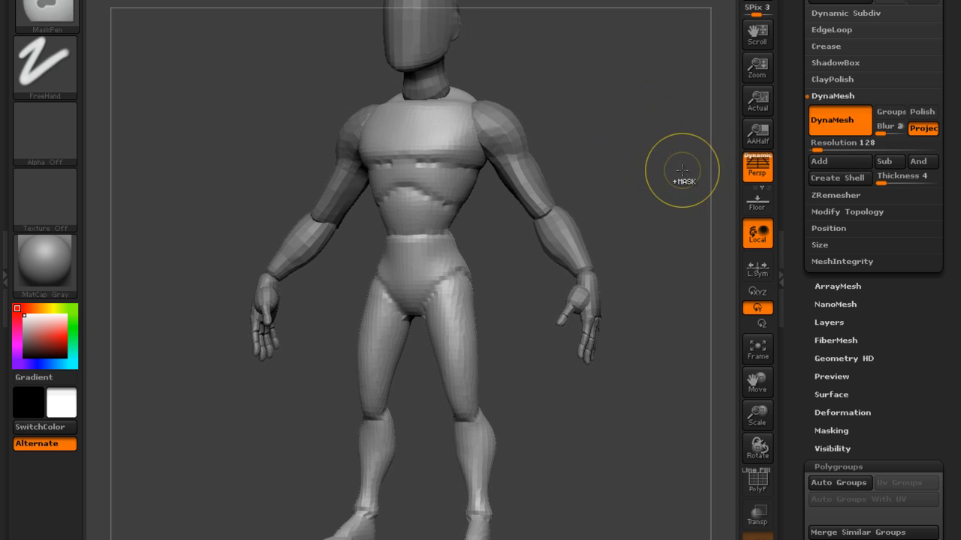
key("ctrl+z")
left_click_drag(668, 135, 669, 141)
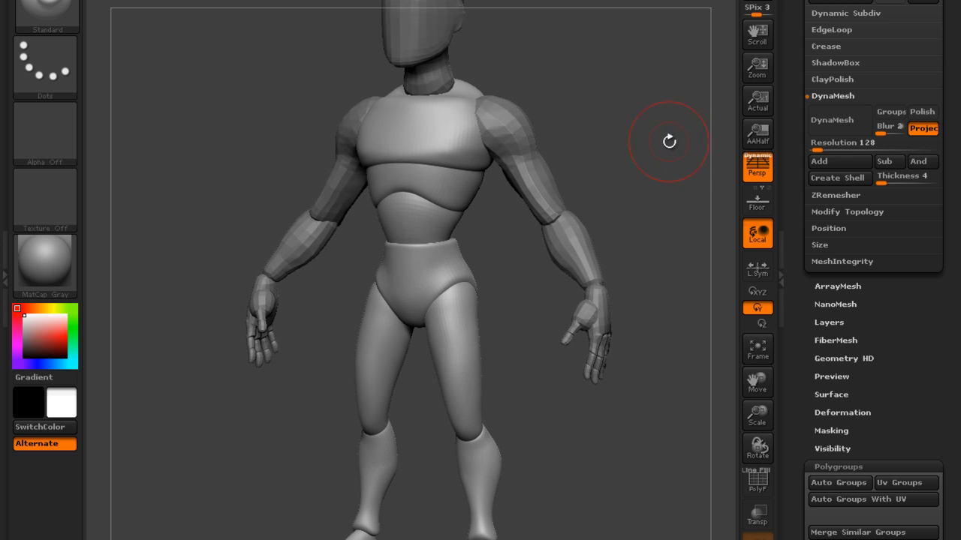
Step: Set the DynaMesh resolution to 200 and convert the Body subtool to DynaMesh without freezing its subdivision levels
left_click(817, 151)
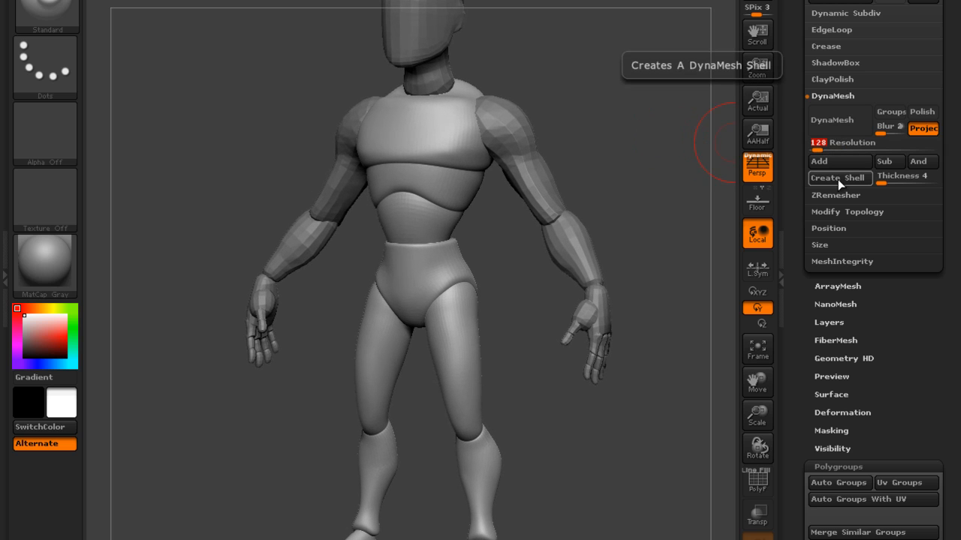
type("200")
left_click(831, 120)
left_click(673, 155)
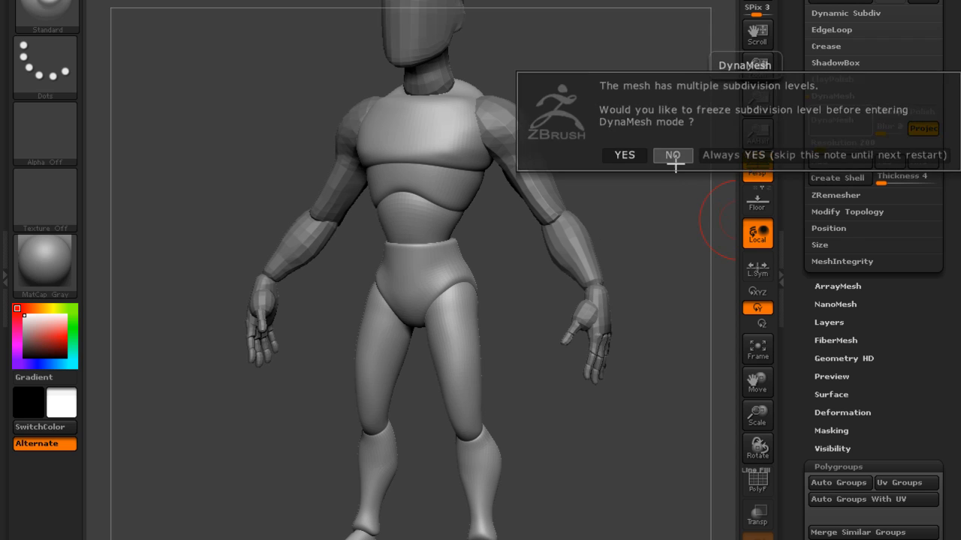
Step: Examine the DynaMesh topology and polygroups of the torso and legs with the polyframe display, and turn it off again
left_click(757, 481)
left_click_drag(648, 182, 652, 203)
left_click_drag(558, 468, 537, 488)
left_click_drag(564, 426, 538, 457)
left_click_drag(645, 444, 639, 450)
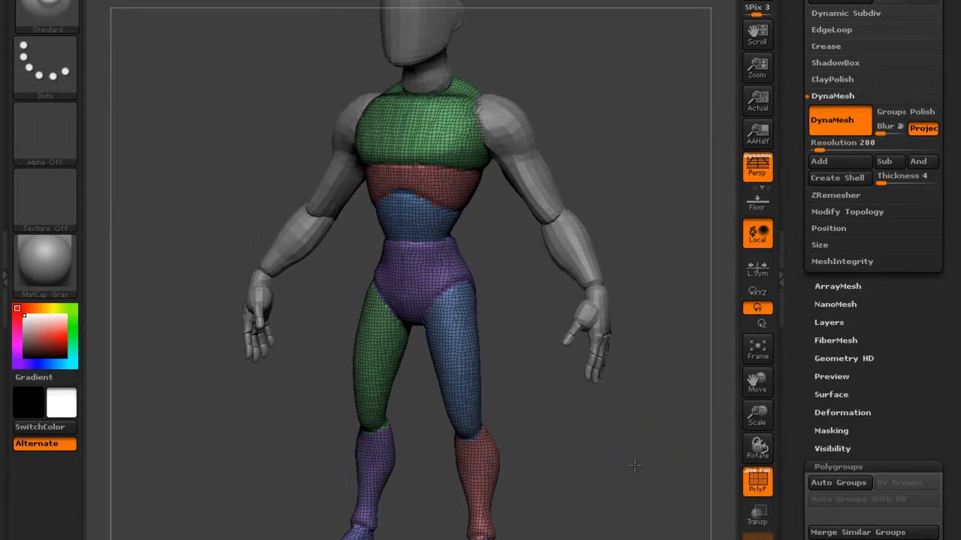
left_click(757, 483)
left_click_drag(657, 494, 649, 471)
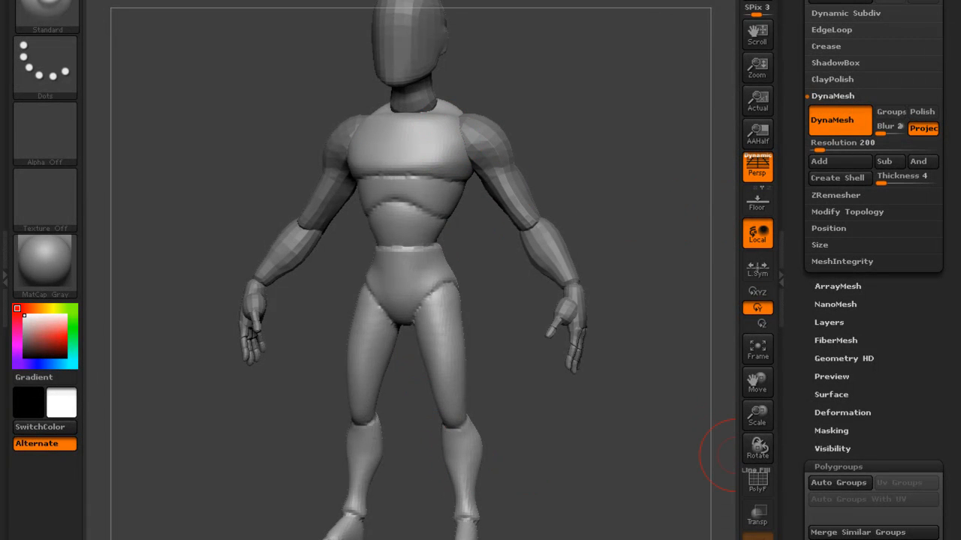
left_click_drag(639, 201, 648, 192)
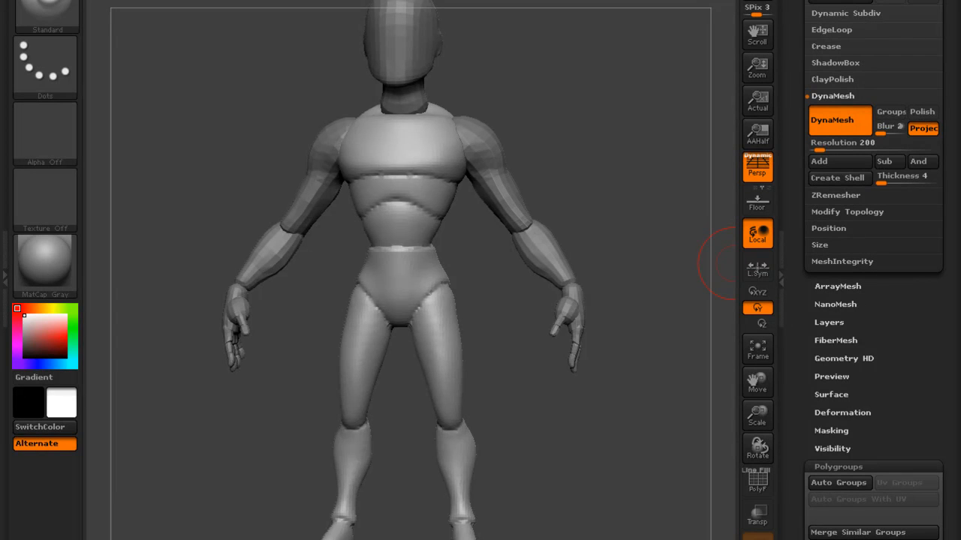
left_click_drag(620, 119, 601, 103)
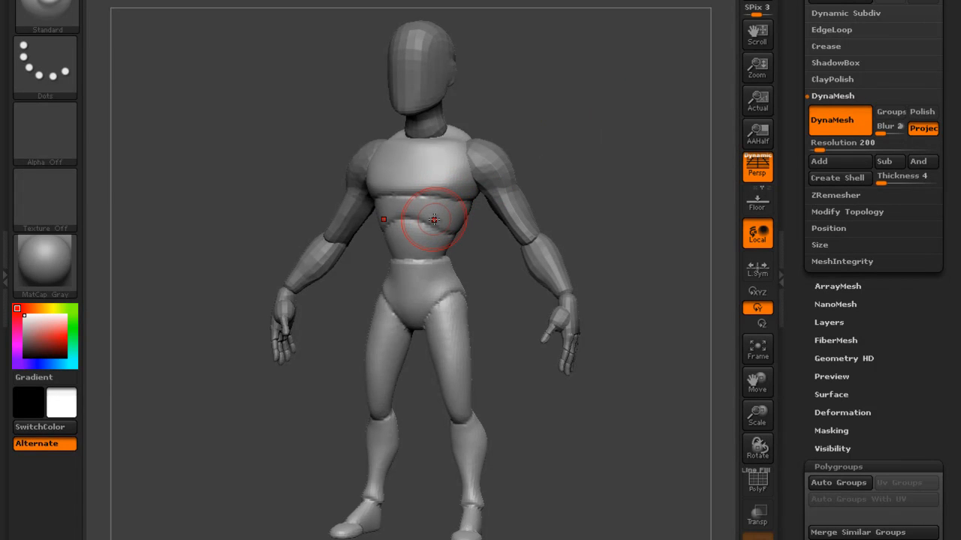
Step: Choose the ClayTubes brush and set its Draw Size to 53
key("b")
key("c")
key("t")
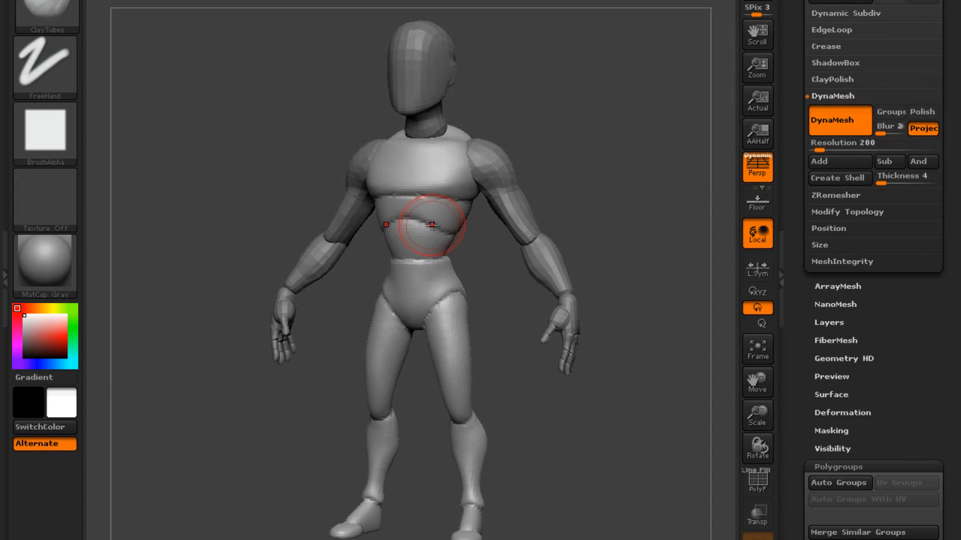
key("s")
left_click_drag(450, 208, 445, 209)
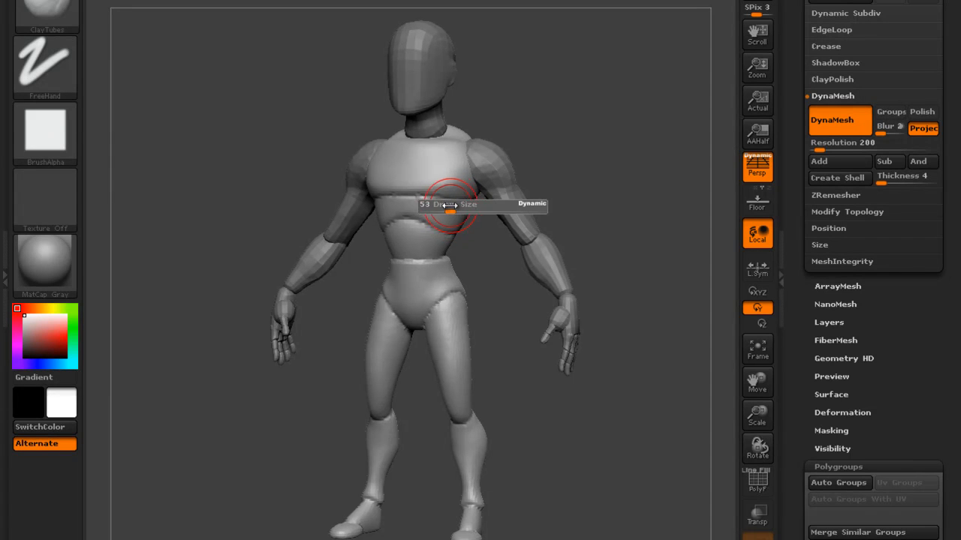
Step: Build up clay strokes over the Body's abdomen and waist, covering the seams between the torso segments
mouse_move(596, 123)
left_mouse_down()
mouse_move(608, 128)
mouse_move(606, 117)
mouse_move(599, 113)
mouse_move(611, 133)
left_mouse_up()
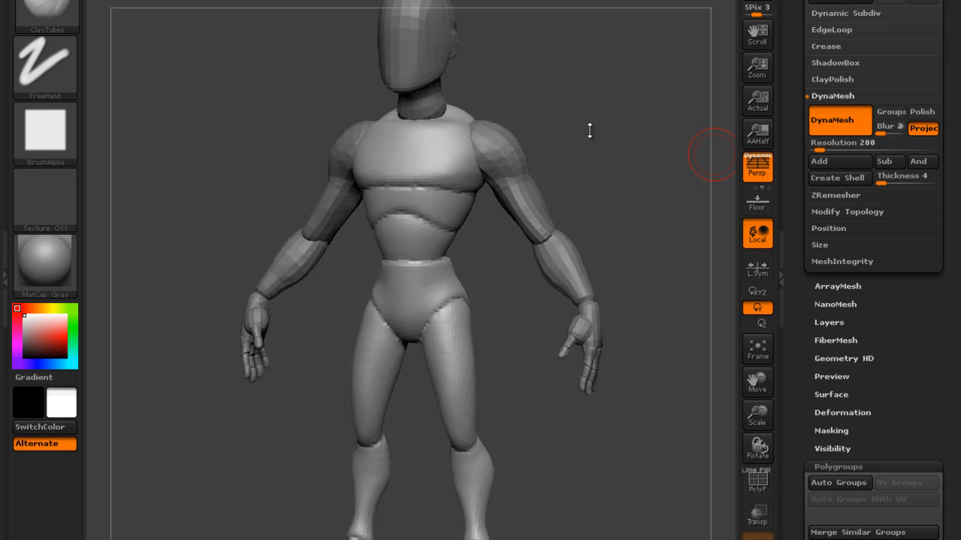
left_click_drag(589, 122, 595, 120)
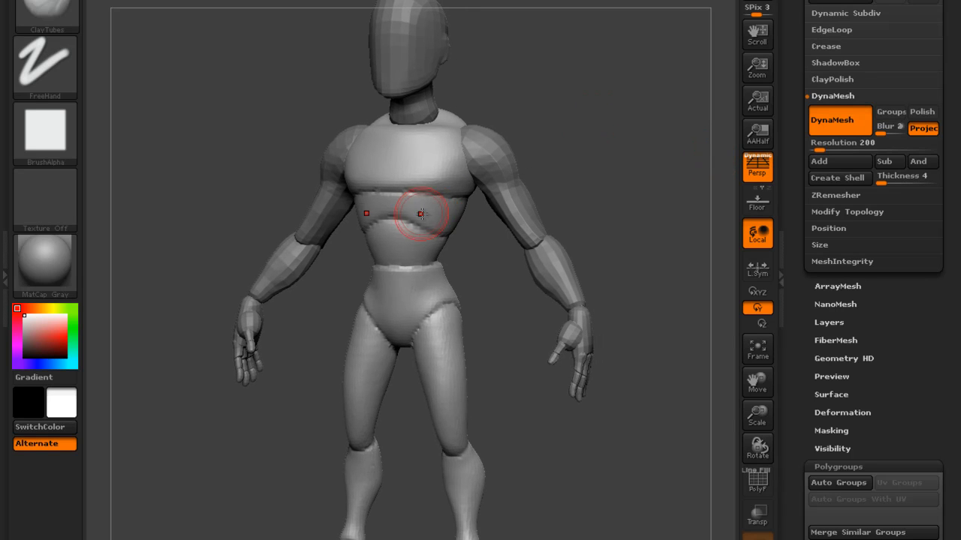
mouse_move(418, 207)
left_mouse_down()
mouse_move(430, 216)
mouse_move(412, 210)
mouse_move(413, 285)
left_mouse_up()
mouse_move(400, 240)
left_mouse_down()
mouse_move(422, 255)
mouse_move(426, 280)
mouse_move(402, 297)
mouse_move(436, 282)
left_mouse_up()
left_click_drag(492, 222, 435, 222)
mouse_move(452, 208)
left_mouse_down()
mouse_move(429, 225)
mouse_move(420, 288)
left_mouse_up()
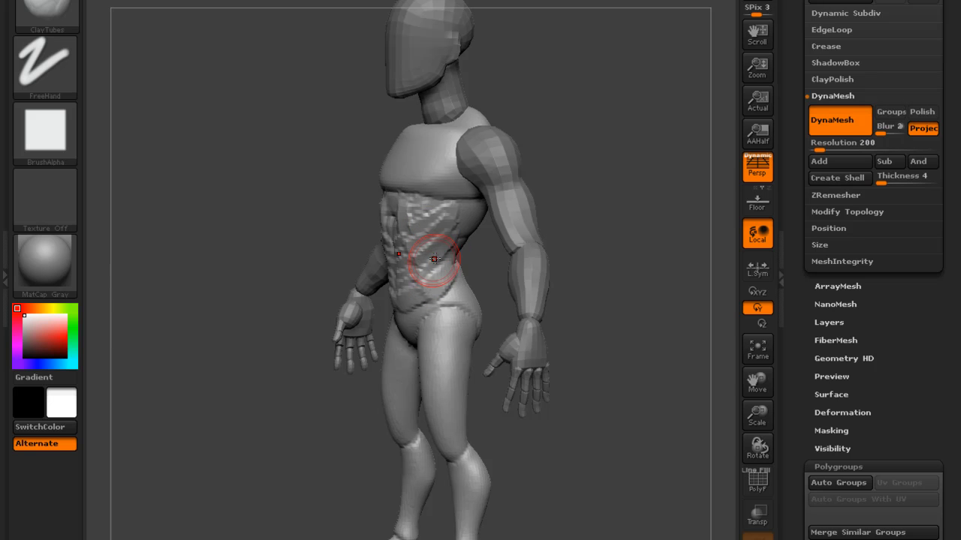
left_click_drag(609, 96, 641, 89)
left_click_drag(412, 203, 405, 285)
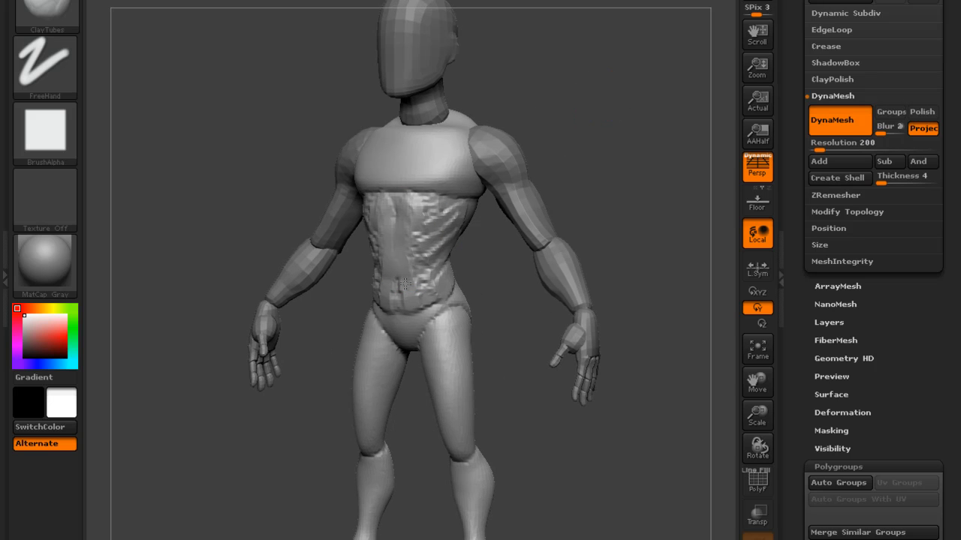
mouse_move(418, 207)
left_mouse_down()
mouse_move(398, 238)
mouse_move(408, 297)
left_mouse_up()
left_click_drag(597, 126, 561, 130)
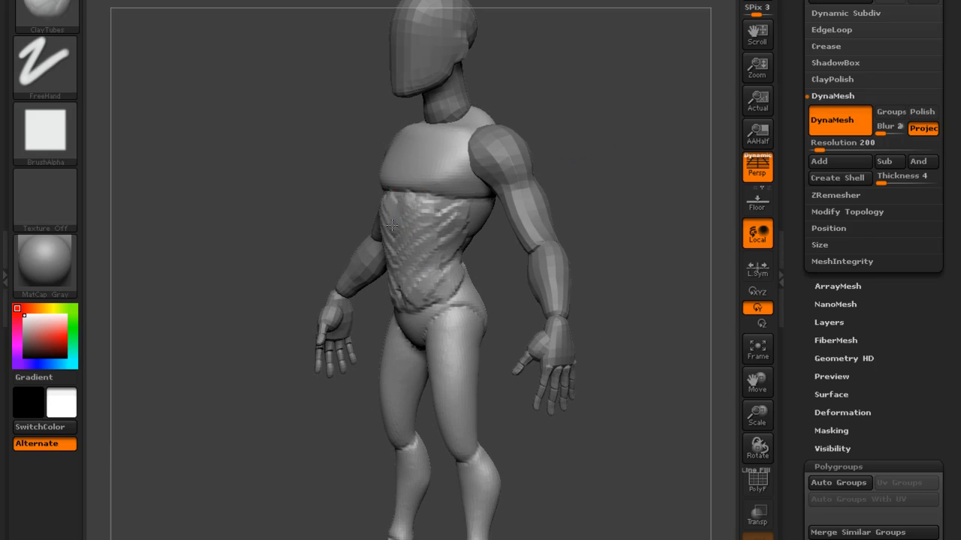
left_click_drag(578, 157, 647, 120)
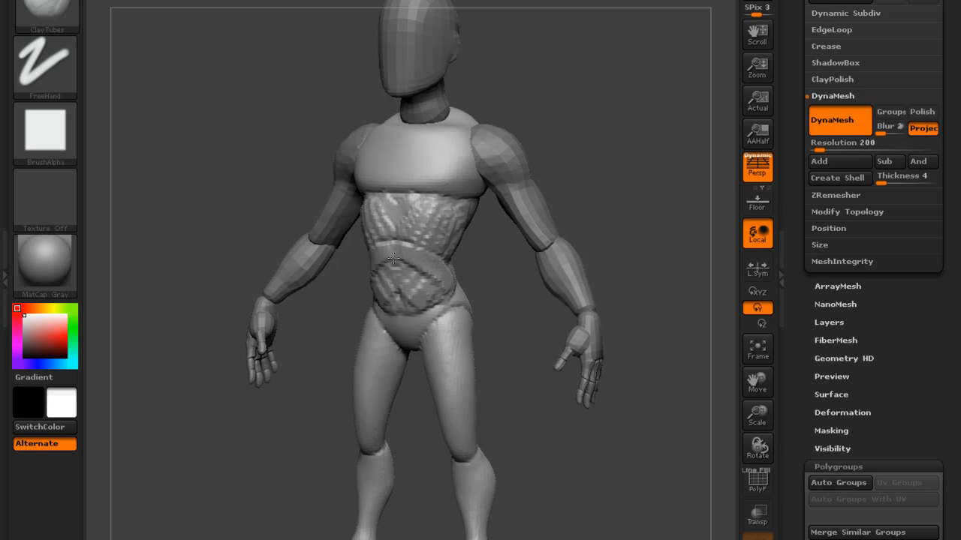
left_click_drag(587, 136, 571, 132)
mouse_move(449, 281)
left_mouse_down()
mouse_move(416, 310)
mouse_move(449, 271)
left_mouse_up()
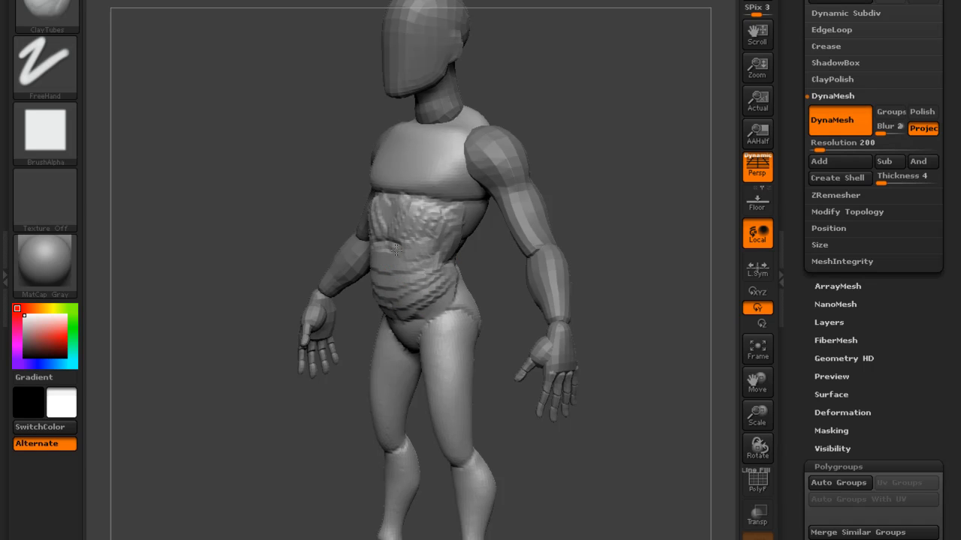
Step: Smooth the clay strokes over the Body's abdomen and waist to blend the filled torso seams
mouse_move(434, 246)
left_mouse_down("shift")
mouse_move(397, 208)
mouse_move(407, 311)
left_mouse_up("shift")
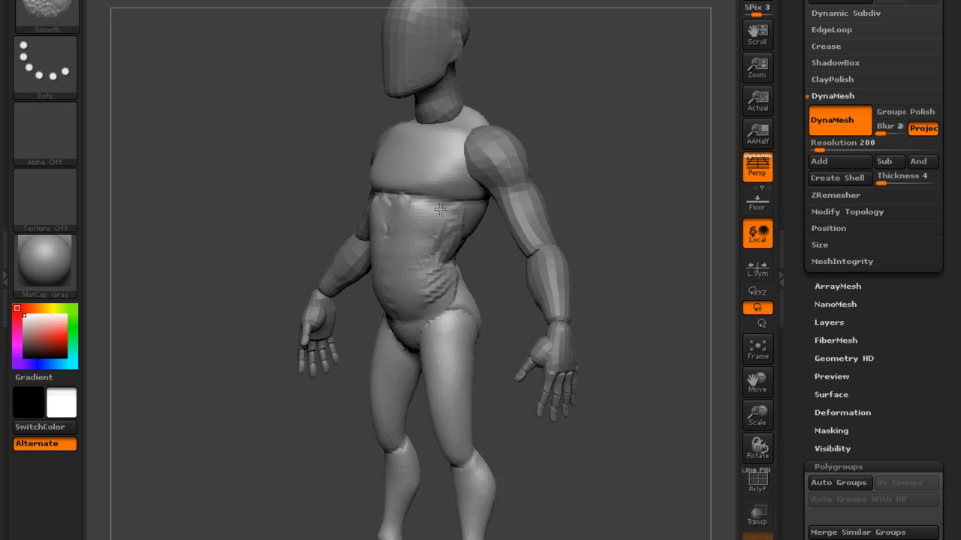
mouse_move(445, 259)
left_mouse_down("shift")
mouse_move(400, 203)
mouse_move(388, 272)
left_mouse_up("shift")
mouse_move(638, 79)
left_mouse_down()
mouse_move(664, 75)
mouse_move(652, 78)
left_mouse_up()
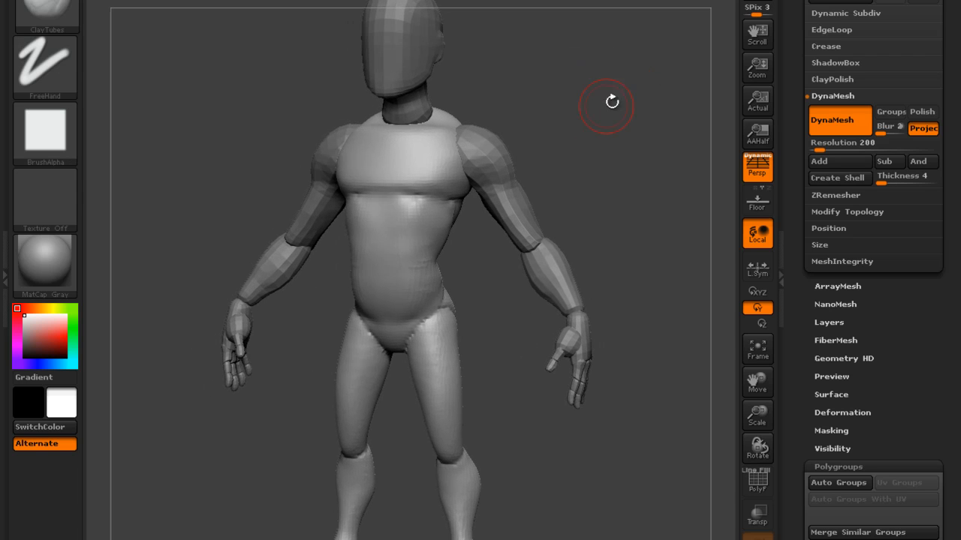
mouse_move(423, 211)
left_mouse_down("shift")
mouse_move(407, 213)
mouse_move(427, 220)
mouse_move(395, 210)
mouse_move(412, 223)
mouse_move(399, 237)
mouse_move(420, 253)
mouse_move(398, 268)
mouse_move(411, 280)
mouse_move(404, 311)
mouse_move(413, 270)
mouse_move(393, 278)
mouse_move(386, 246)
mouse_move(418, 265)
mouse_move(425, 237)
left_mouse_up("shift")
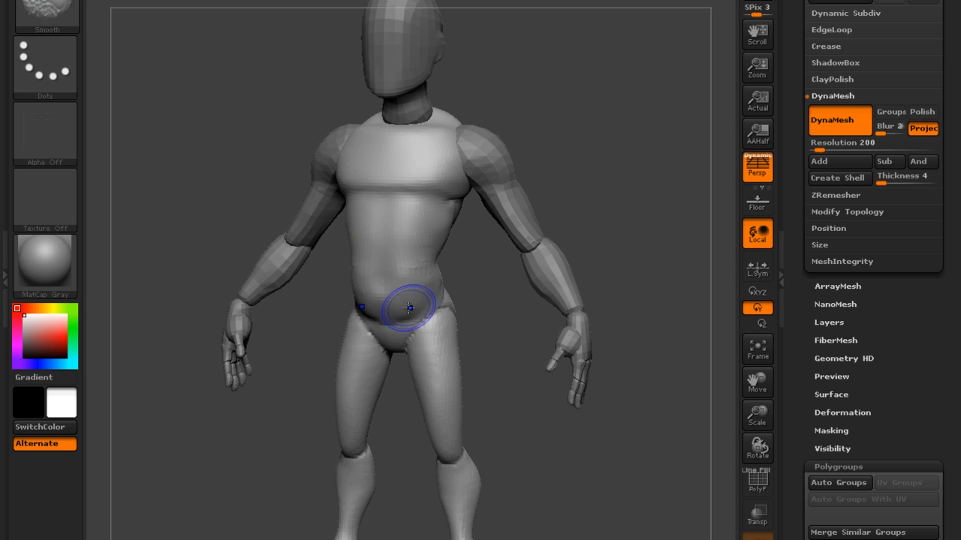
mouse_move(562, 136)
left_mouse_down()
mouse_move(618, 112)
mouse_move(615, 98)
left_mouse_up()
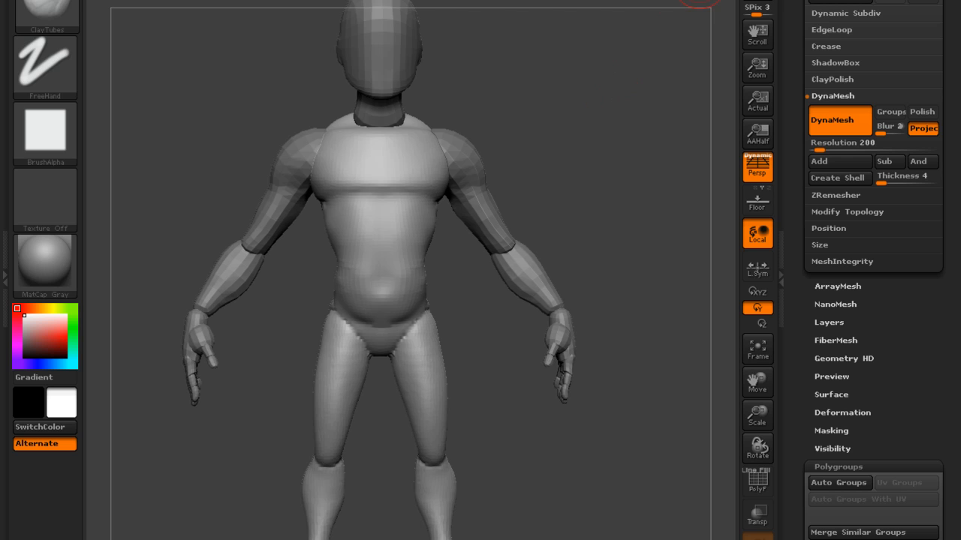
key("shift")
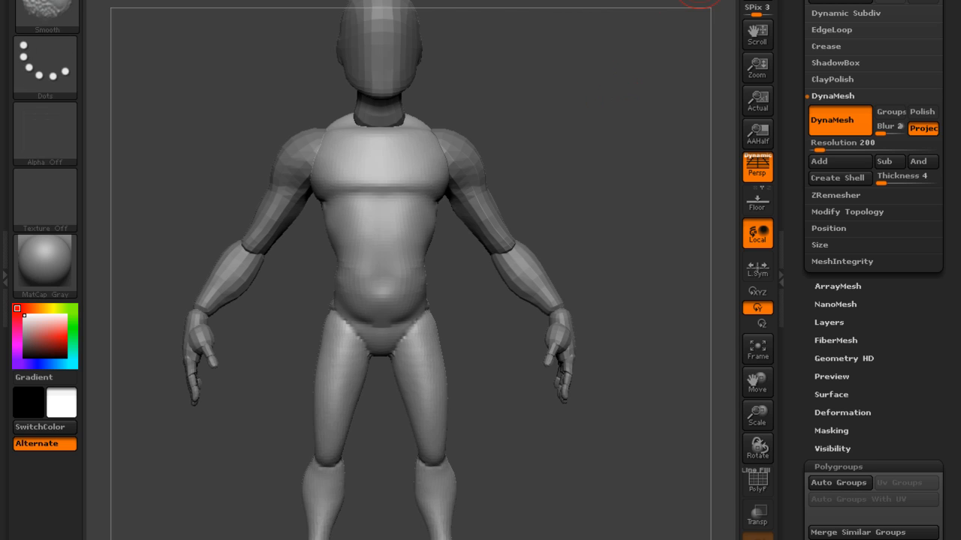
Step: Hide the Arms and Hands subtools to free access to the Body's sides
left_click_drag(579, 103, 621, 108)
scroll(792, 82, "up", 10)
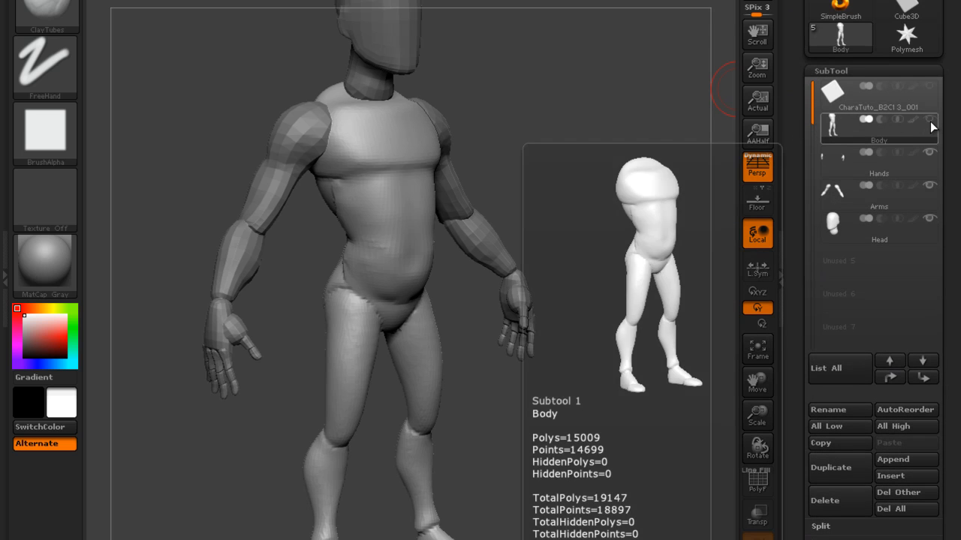
left_click(930, 188)
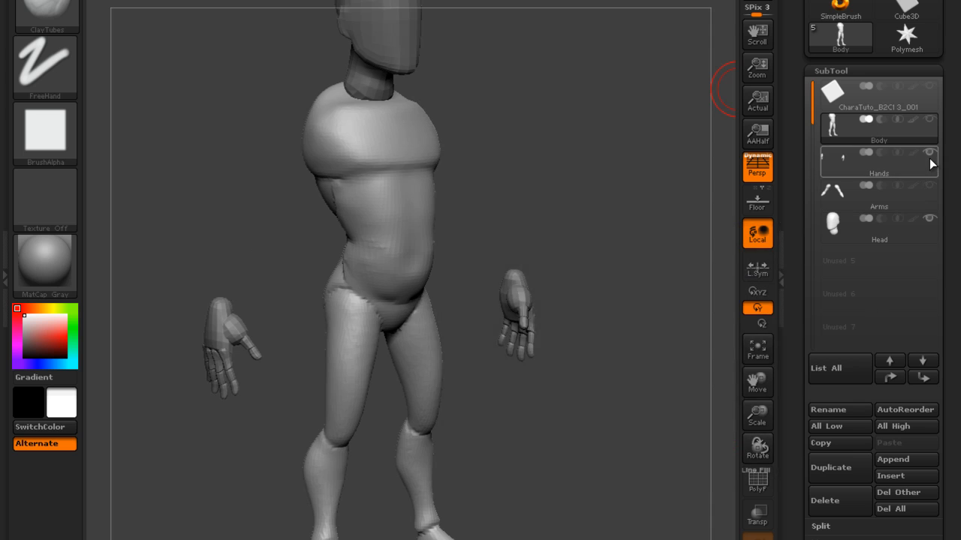
left_click(930, 151)
Step: Build up ClayTubes strokes along the sides of the Body's ribs and waist, and smooth them
left_click_drag(594, 191, 617, 148)
mouse_move(418, 231)
left_mouse_down()
mouse_move(449, 276)
mouse_move(431, 242)
mouse_move(431, 197)
left_mouse_up()
mouse_move(541, 155)
left_mouse_down()
mouse_move(441, 159)
mouse_move(454, 187)
left_mouse_up()
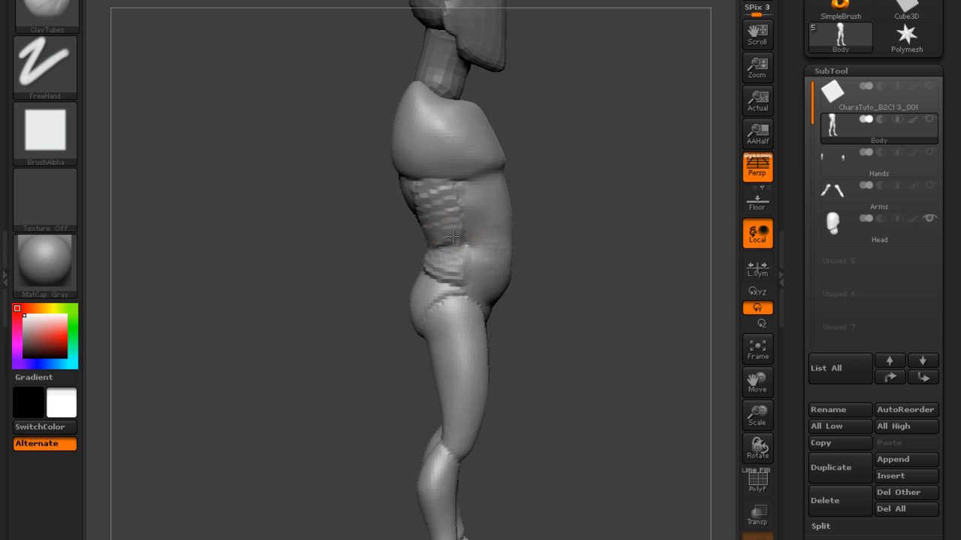
left_click_drag(444, 200, 455, 268)
key("shift")
left_click_drag(451, 203, 446, 193, "shift")
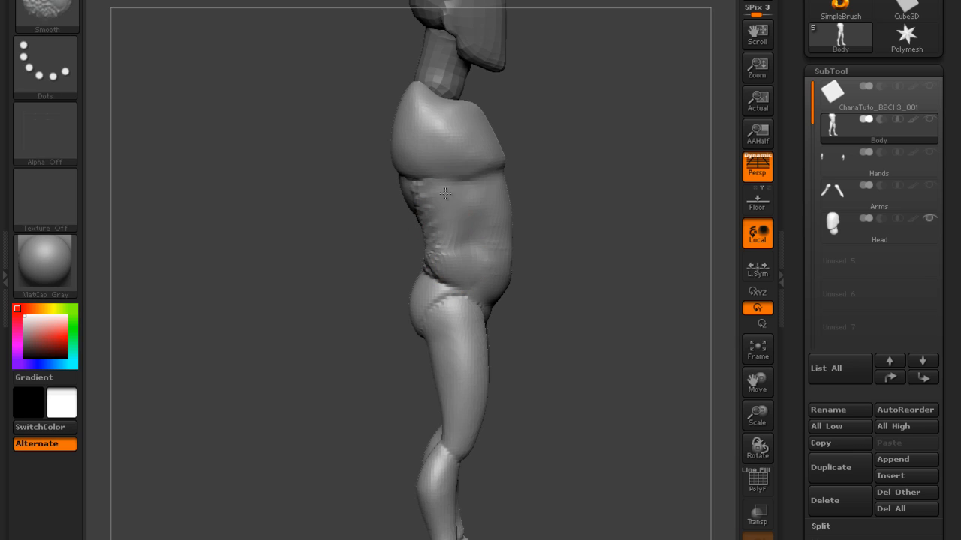
mouse_move(513, 187)
left_mouse_down()
mouse_move(465, 203)
mouse_move(487, 220)
mouse_move(465, 208)
mouse_move(492, 190)
mouse_move(523, 194)
mouse_move(493, 197)
left_mouse_up()
left_click_drag(641, 190, 617, 178)
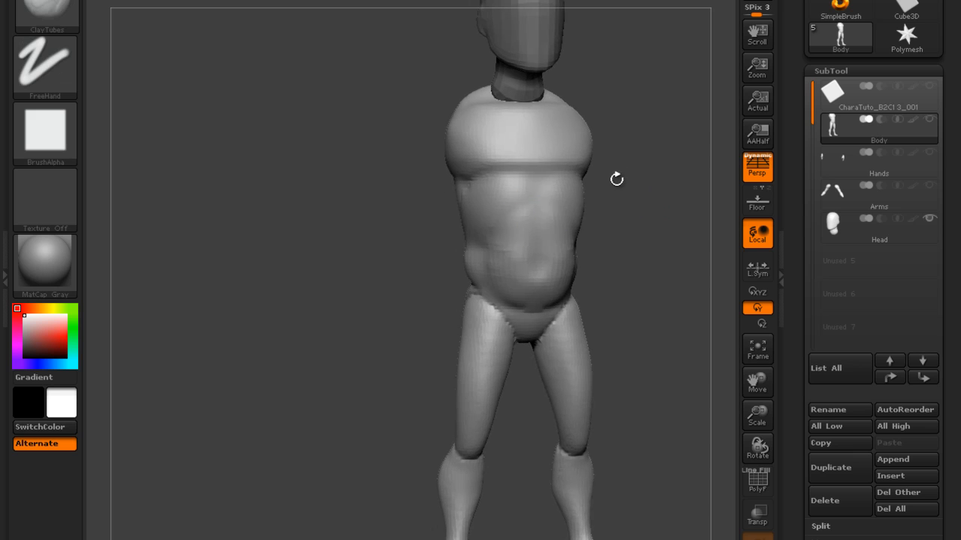
Step: Add ClayTubes volume over the front of the belly, from below the chest down to the lower abdomen
left_click_drag(519, 219, 484, 245)
left_click_drag(616, 185, 640, 186)
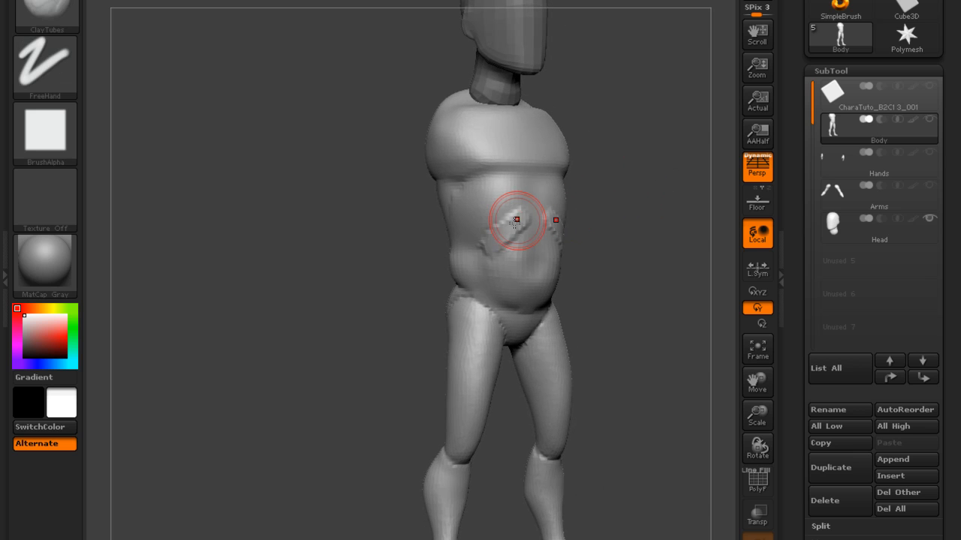
mouse_move(507, 237)
left_mouse_down()
mouse_move(492, 263)
mouse_move(500, 289)
mouse_move(517, 268)
mouse_move(517, 238)
mouse_move(518, 270)
left_mouse_up()
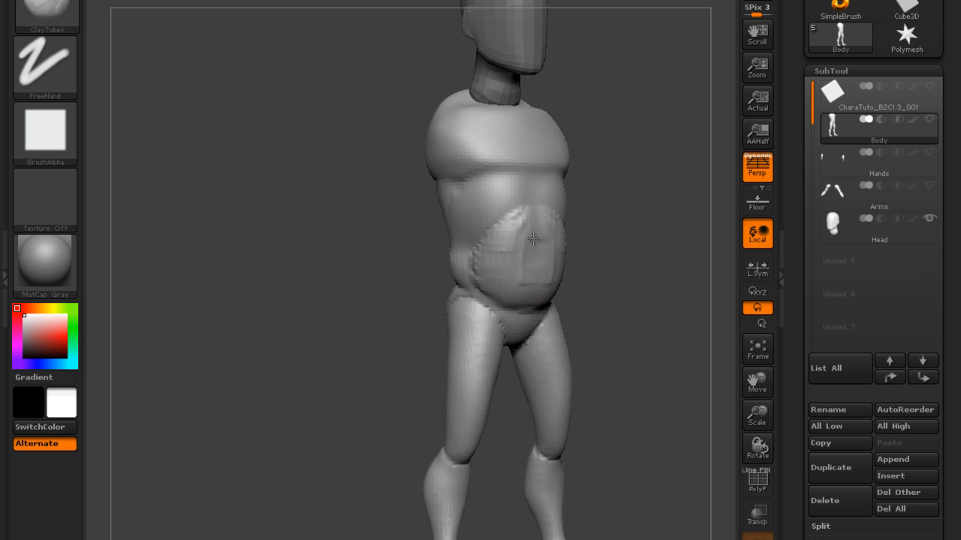
mouse_move(513, 219)
left_mouse_down()
mouse_move(490, 252)
mouse_move(497, 281)
left_mouse_up()
Step: Fill the seams across the Body's back from the shoulder blades to the waist with clay, and smooth the surface
mouse_move(662, 167)
left_mouse_down()
mouse_move(485, 186)
mouse_move(468, 154)
mouse_move(450, 192)
mouse_move(463, 204)
mouse_move(469, 172)
mouse_move(455, 173)
mouse_move(481, 191)
mouse_move(468, 235)
left_mouse_up()
left_click_drag(461, 163, 523, 184, "shift")
left_click_drag(632, 171, 621, 175)
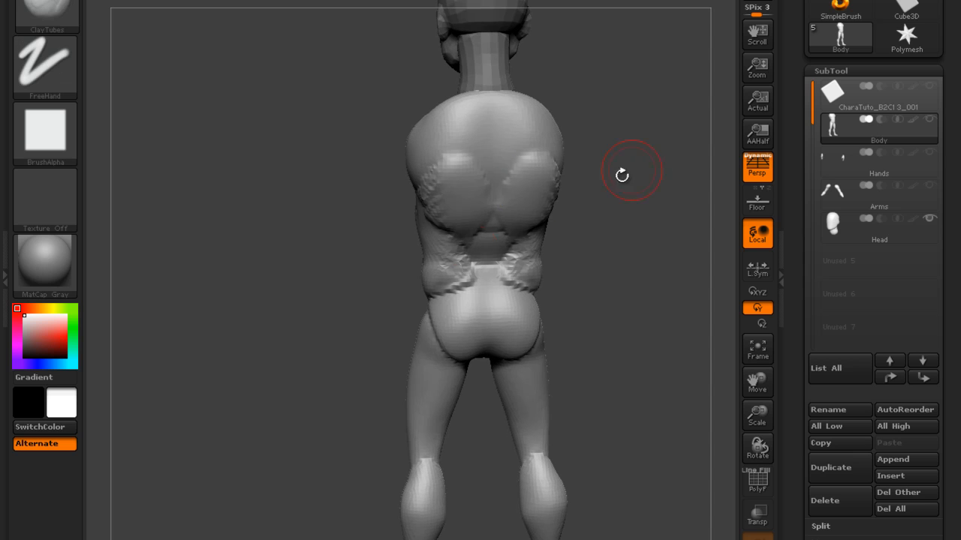
mouse_move(456, 246)
left_mouse_down()
mouse_move(458, 270)
mouse_move(479, 250)
mouse_move(461, 258)
mouse_move(467, 272)
mouse_move(504, 255)
mouse_move(458, 237)
mouse_move(473, 230)
mouse_move(459, 236)
mouse_move(466, 240)
left_mouse_up()
mouse_move(485, 171)
left_mouse_down("shift")
mouse_move(454, 241)
mouse_move(460, 224)
left_mouse_up("shift")
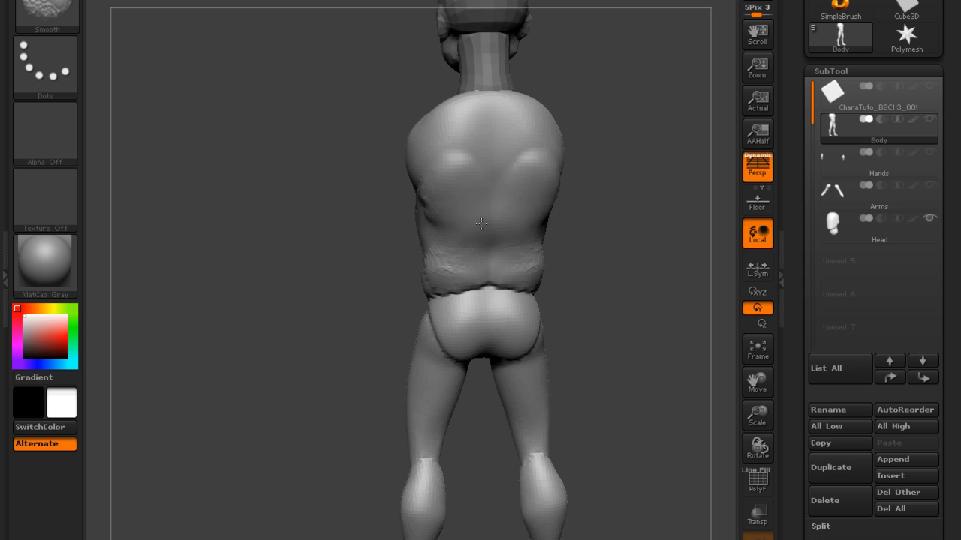
left_click_drag(429, 192, 425, 198, "shift")
left_click_drag(628, 167, 647, 150)
mouse_move(450, 155)
left_mouse_down()
mouse_move(419, 187)
mouse_move(438, 199)
mouse_move(451, 229)
left_mouse_up()
mouse_move(440, 191)
left_mouse_down("shift")
mouse_move(426, 167)
mouse_move(426, 245)
mouse_move(492, 231)
left_mouse_up("shift")
Step: Build up clay over the lower back, hips and buttocks to cover the pelvis seams, and smooth it
mouse_move(584, 227)
left_mouse_down()
mouse_move(678, 224)
mouse_move(642, 229)
left_mouse_up()
left_click_drag(440, 259, 413, 280)
left_click_drag(590, 235, 521, 237)
mouse_move(445, 260)
left_mouse_down()
mouse_move(432, 264)
mouse_move(458, 273)
mouse_move(436, 287)
mouse_move(459, 298)
left_mouse_up()
mouse_move(469, 295)
left_mouse_down()
mouse_move(455, 302)
mouse_move(466, 353)
mouse_move(468, 318)
mouse_move(453, 304)
mouse_move(437, 352)
left_mouse_up()
mouse_move(453, 253)
left_mouse_down("shift")
mouse_move(445, 323)
mouse_move(430, 347)
left_mouse_up("shift")
Step: Refine the flanks between waist and hips with clay and smoothing, blending the belly into the sides and back
left_click_drag(335, 263, 515, 200)
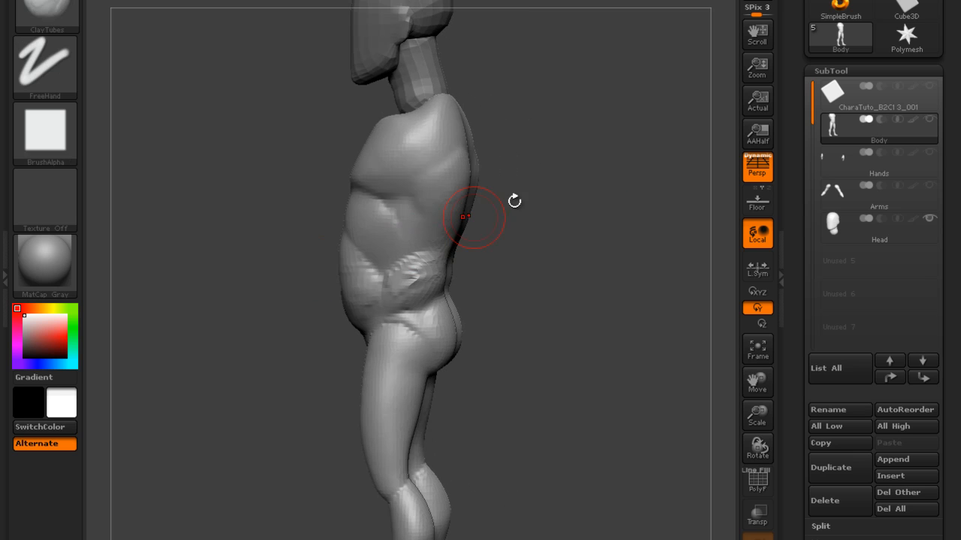
left_click_drag(577, 203, 432, 260)
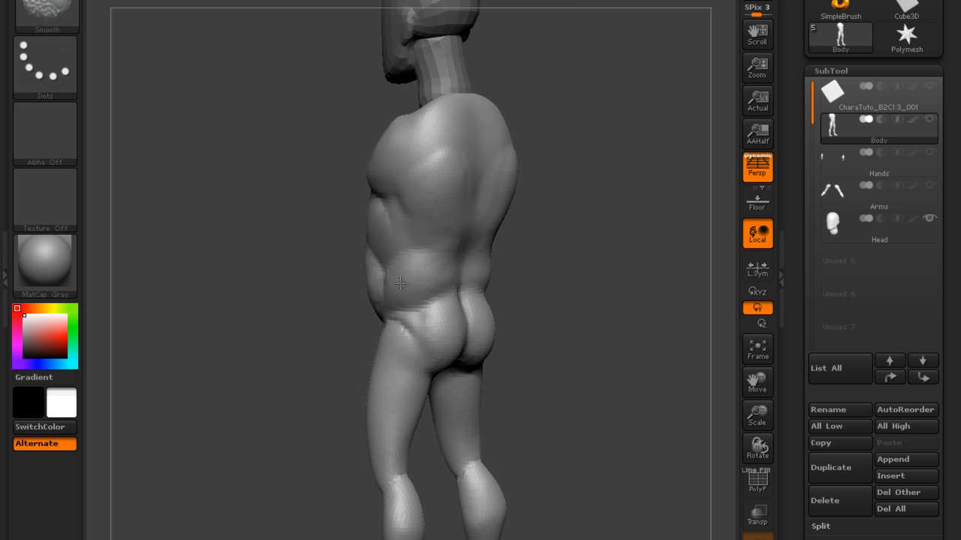
left_click_drag(585, 180, 443, 190, "shift")
left_click_drag(497, 223, 549, 228)
left_click_drag(379, 306, 399, 324, "shift")
mouse_move(522, 239)
left_mouse_down()
mouse_move(592, 230)
mouse_move(579, 196)
mouse_move(525, 223)
left_mouse_up()
left_click_drag(413, 222, 399, 236, "shift")
mouse_move(495, 228)
left_mouse_down("shift")
mouse_move(569, 204)
mouse_move(528, 223)
left_mouse_up("shift")
left_click_drag(395, 238, 398, 264, "shift")
left_click_drag(514, 208, 523, 213)
Step: Layer clay strokes down the centre of the abdomen and smooth them into a rounded belly
mouse_move(380, 234)
left_mouse_down()
mouse_move(364, 260)
mouse_move(382, 255)
mouse_move(364, 278)
mouse_move(385, 297)
left_mouse_up()
left_click_drag(391, 231, 390, 299)
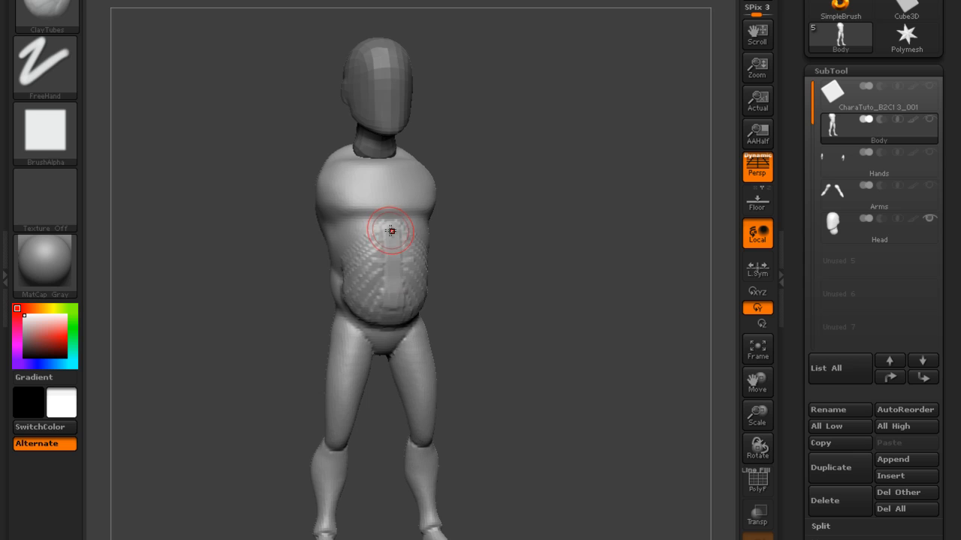
left_click_drag(390, 230, 378, 294, "shift")
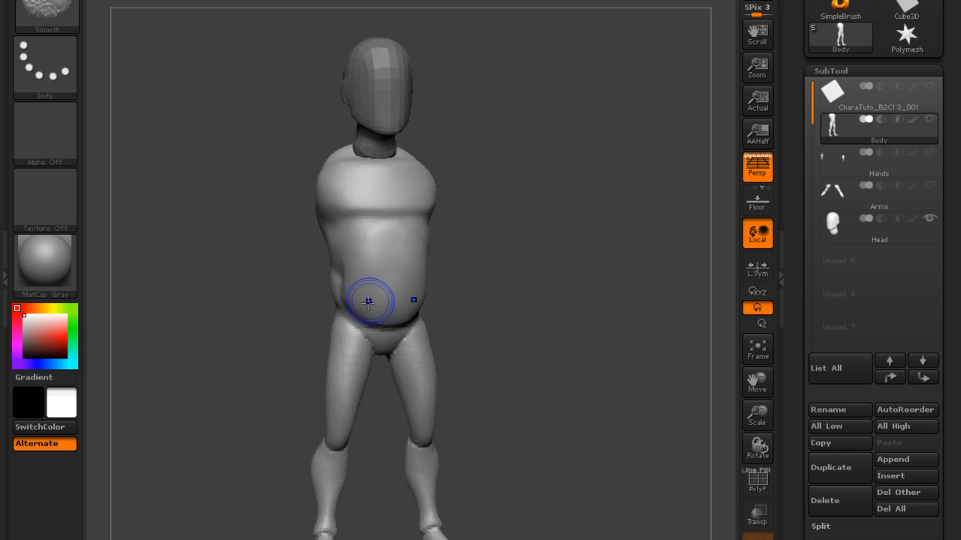
left_click_drag(450, 259, 499, 253)
left_click_drag(355, 279, 354, 317, "shift")
mouse_move(573, 235)
left_mouse_down("shift")
mouse_move(566, 220)
mouse_move(561, 231)
left_mouse_up("shift")
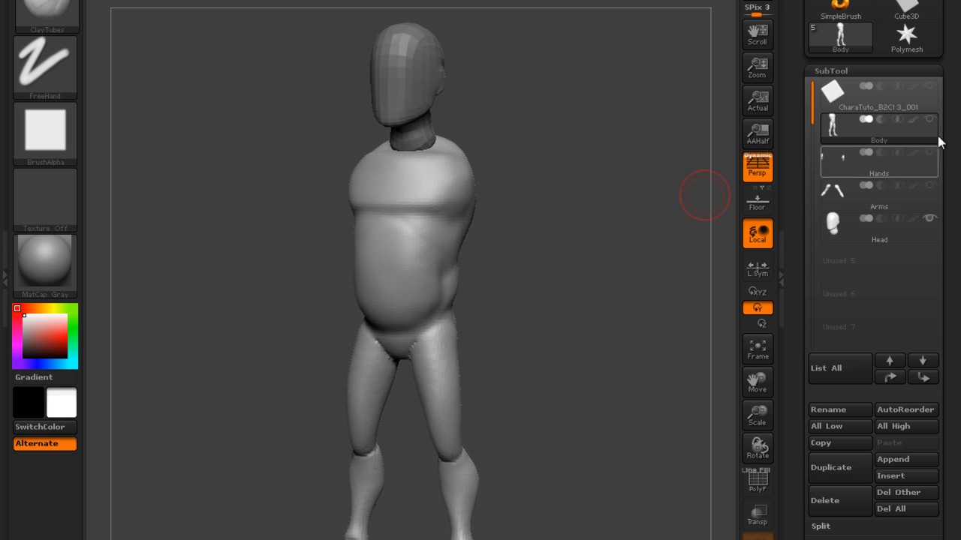
Step: Inspect the sculpted Body's mesh with the polyframe display, and hide the wireframe again
mouse_move(937, 135)
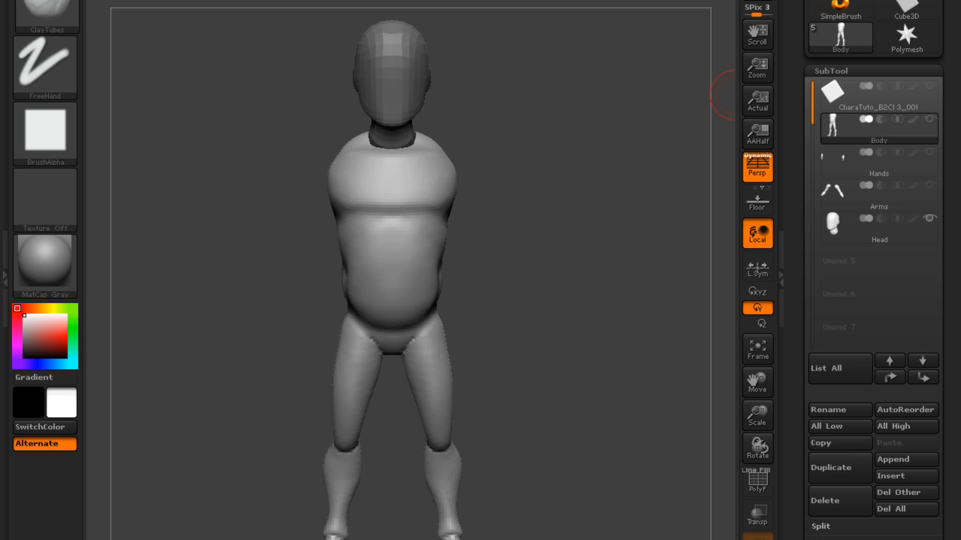
left_click_drag(555, 233, 713, 317)
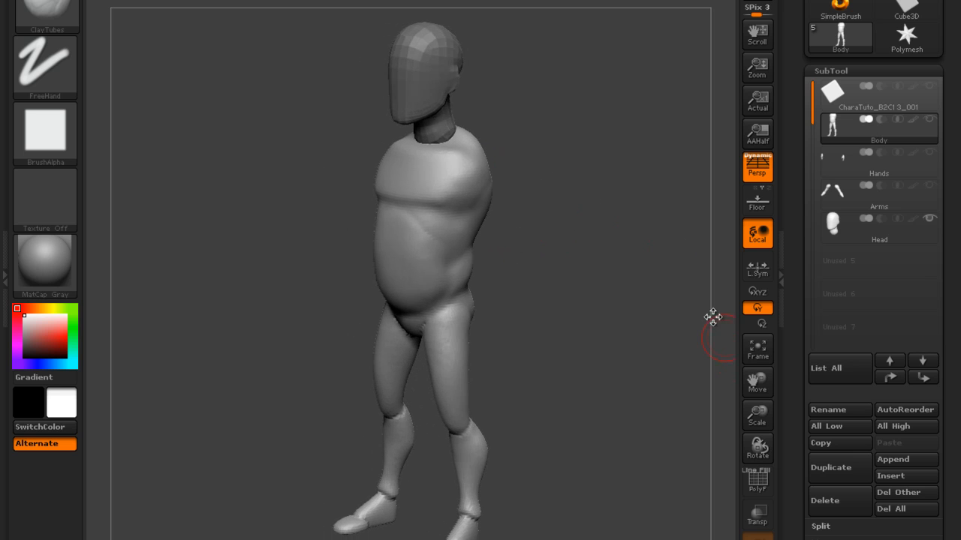
left_click(758, 483)
left_click_drag(617, 251, 612, 271)
left_click(759, 479)
left_click_drag(660, 252, 527, 232)
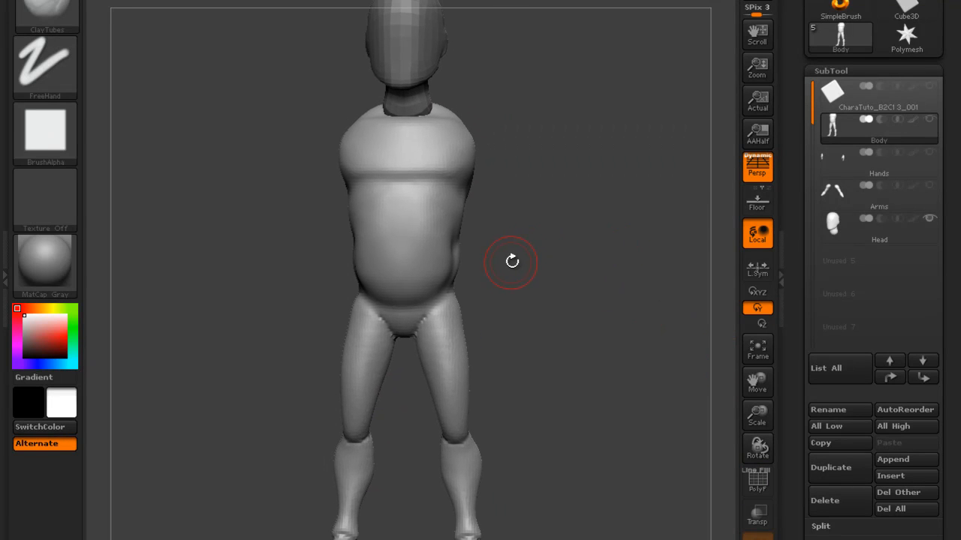
Step: Reshape the torso's silhouette around the waist and upper back with the Move brush
key("b")
key("m")
key("v")
mouse_move(460, 261)
left_mouse_down()
mouse_move(493, 262)
mouse_move(463, 253)
mouse_move(518, 243)
mouse_move(395, 248)
mouse_move(491, 245)
mouse_move(538, 105)
left_mouse_up()
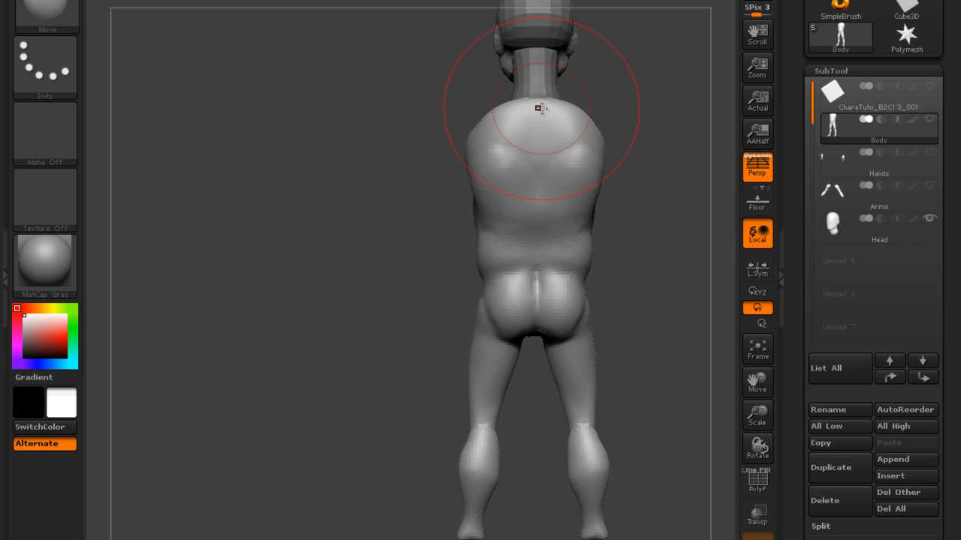
left_click_drag(334, 173, 619, 150)
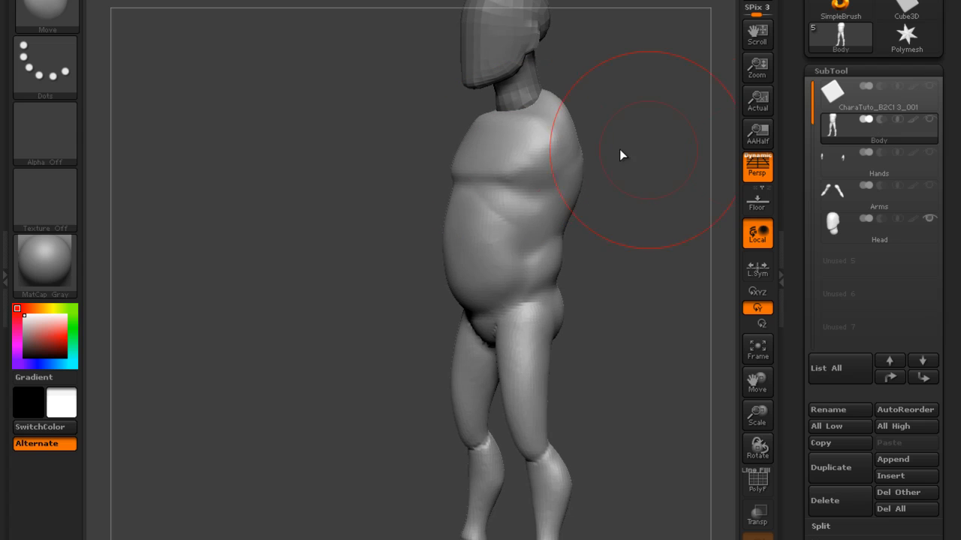
Step: Show the Arms subtool again and adjust the Body's neck-to-shoulder slope with a smaller Move brush
left_click(930, 186)
mouse_move(679, 106)
left_mouse_down()
mouse_move(643, 100)
mouse_move(538, 132)
mouse_move(533, 142)
left_mouse_up()
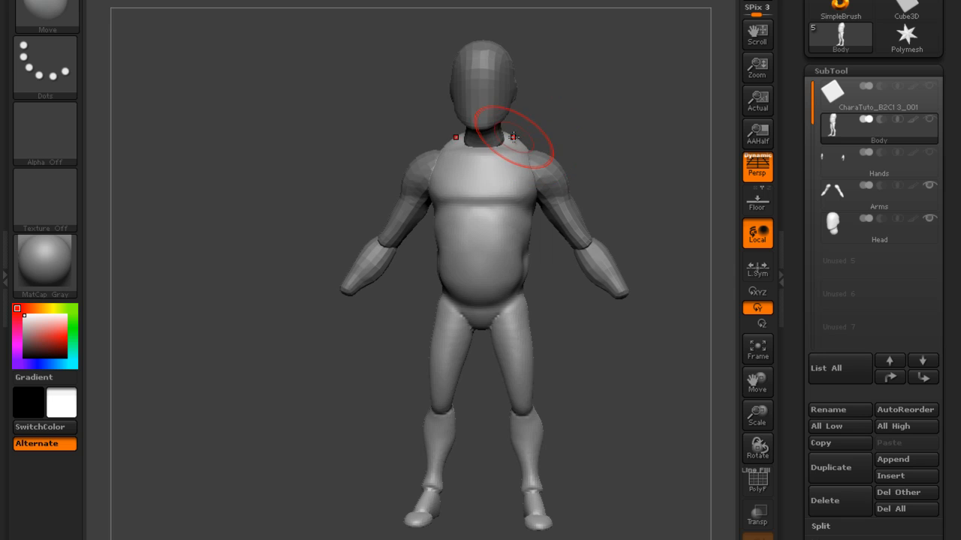
key("s")
left_click_drag(516, 138, 510, 138)
left_click_drag(509, 136, 506, 133)
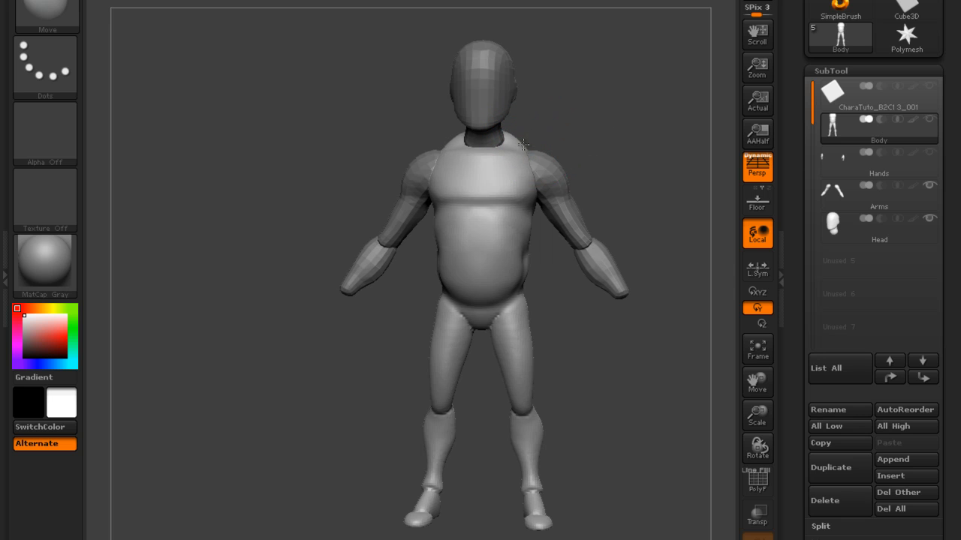
Step: Adjust the torso's profile along the belly and back with the Move brush from side and rear views
mouse_move(629, 90)
left_mouse_down()
mouse_move(553, 113)
mouse_move(450, 165)
mouse_move(439, 181)
mouse_move(449, 181)
left_mouse_up()
key("s")
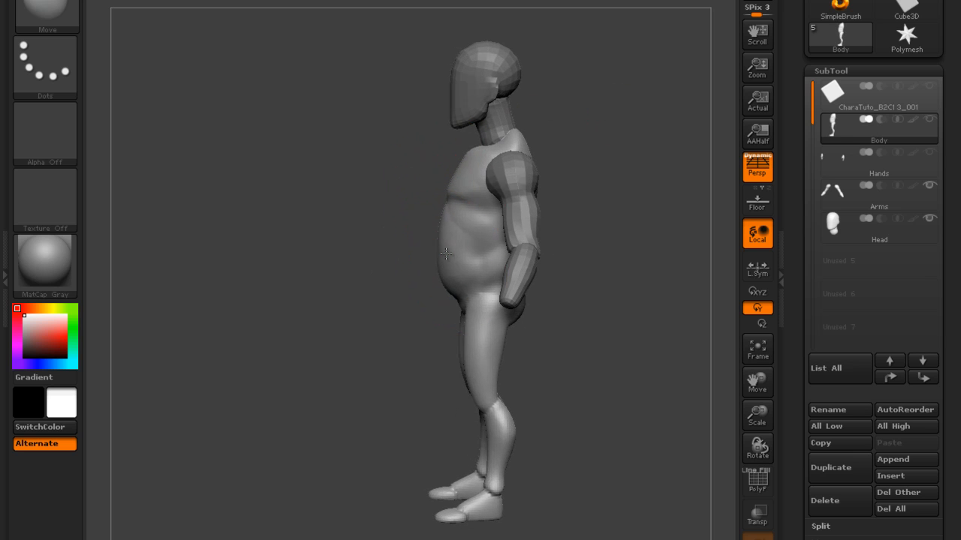
mouse_move(643, 161)
left_mouse_down()
mouse_move(611, 160)
mouse_move(628, 152)
mouse_move(559, 187)
mouse_move(551, 172)
left_mouse_up()
key("s")
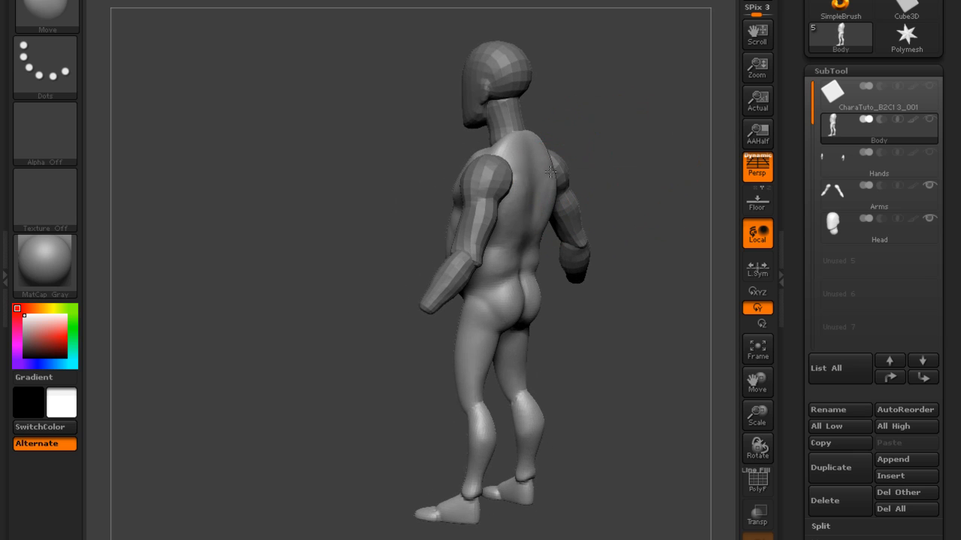
left_click_drag(644, 132, 557, 174)
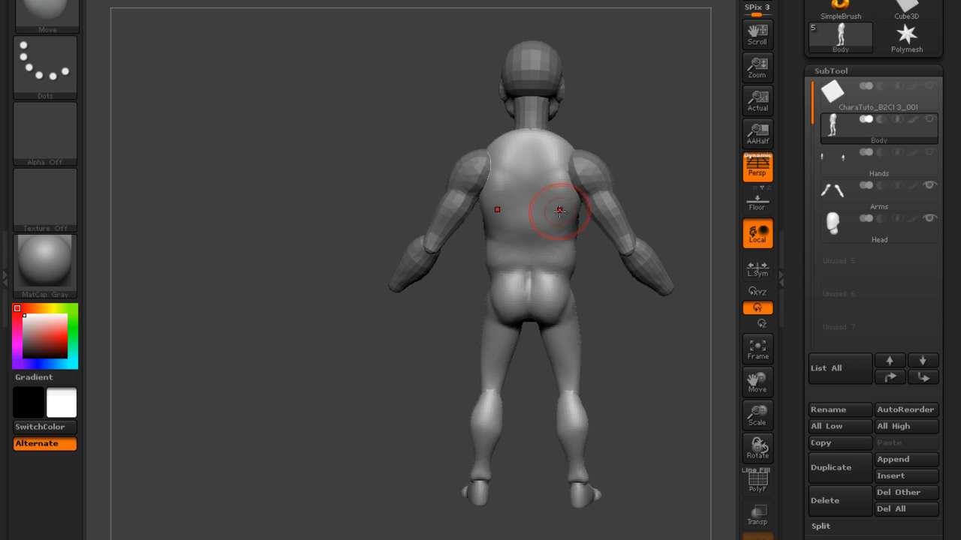
left_click_drag(638, 121, 567, 192)
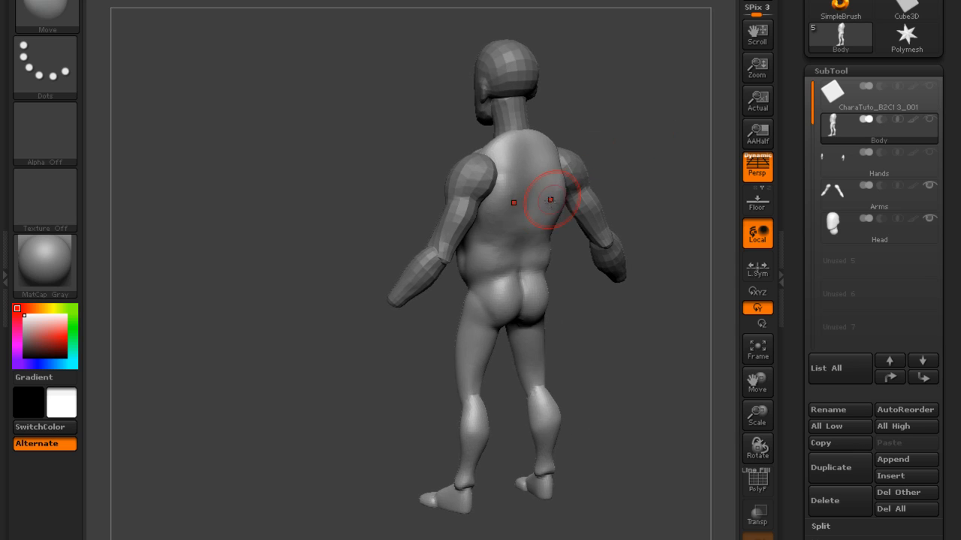
mouse_move(688, 129)
left_mouse_down()
mouse_move(661, 103)
mouse_move(626, 134)
left_mouse_up()
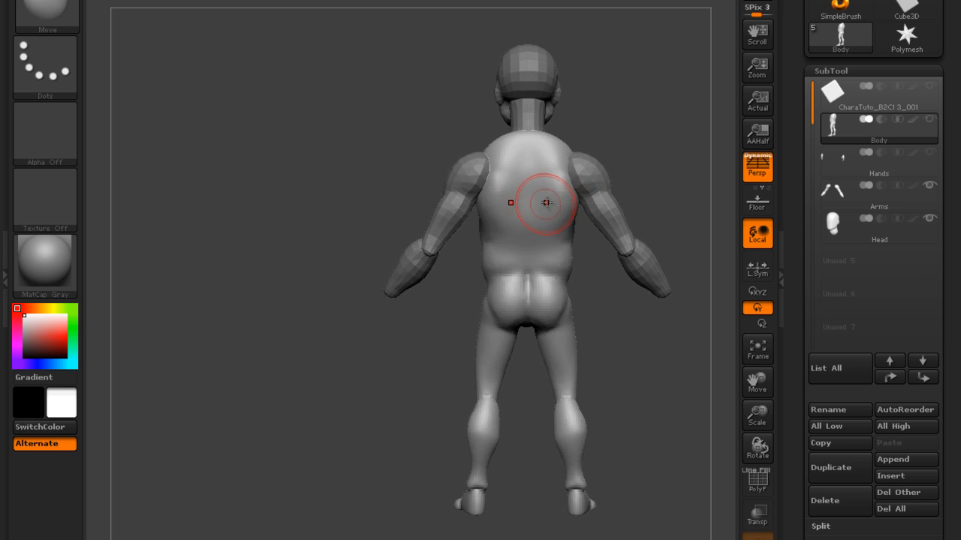
Step: Carve the spine groove down the middle of the back with the Dam_Standard brush, and soften it with smoothing
key("b")
key("d")
key("s")
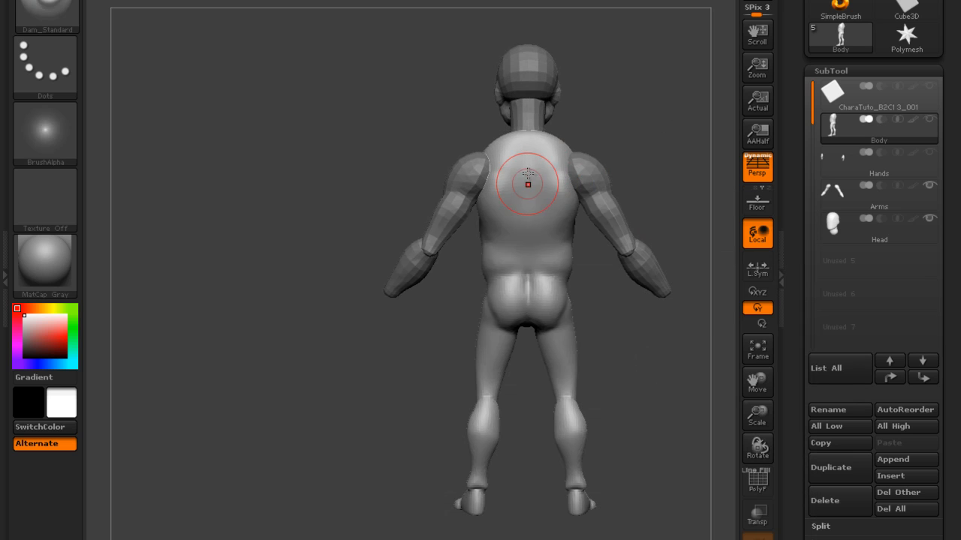
left_click_drag(529, 167, 530, 214)
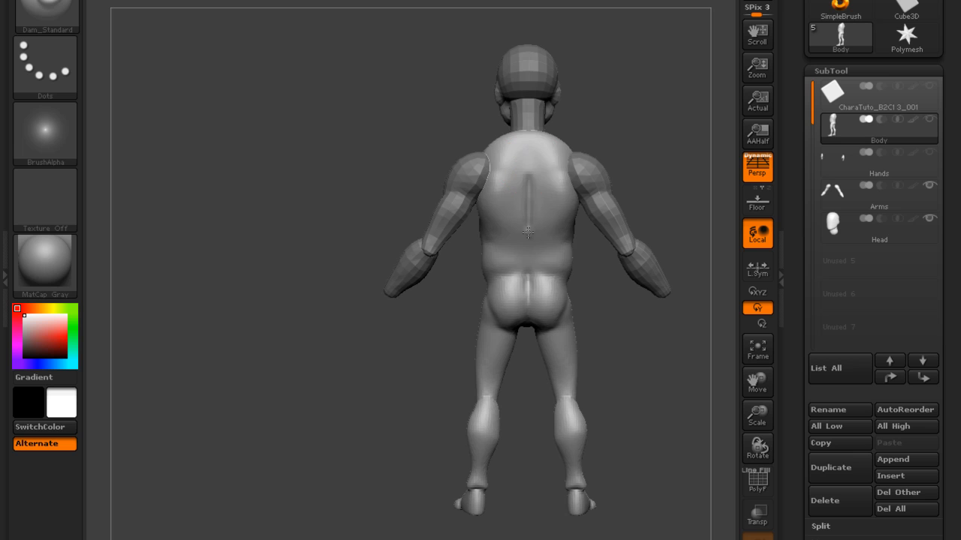
key("shift")
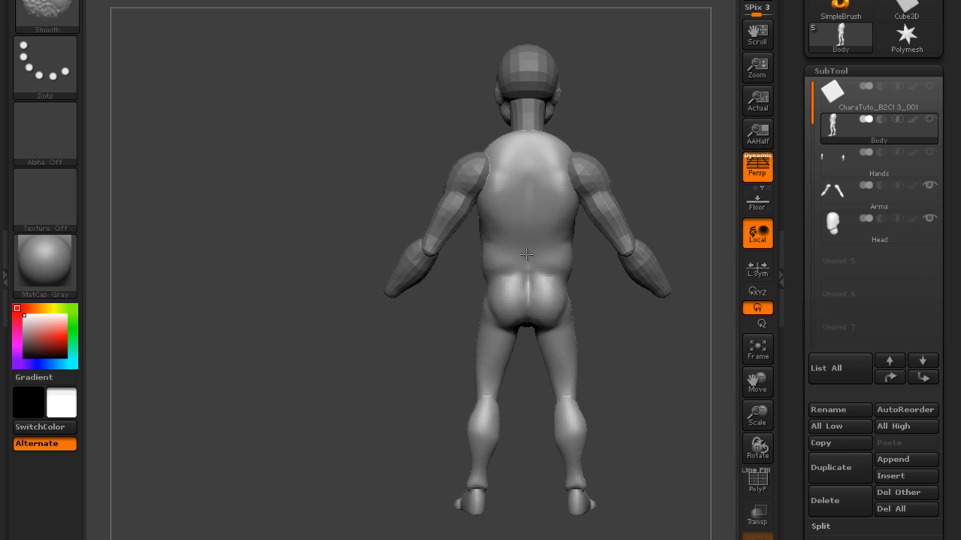
left_click_drag(532, 150, 539, 201, "shift")
left_click_drag(650, 68, 694, 74)
key("shift")
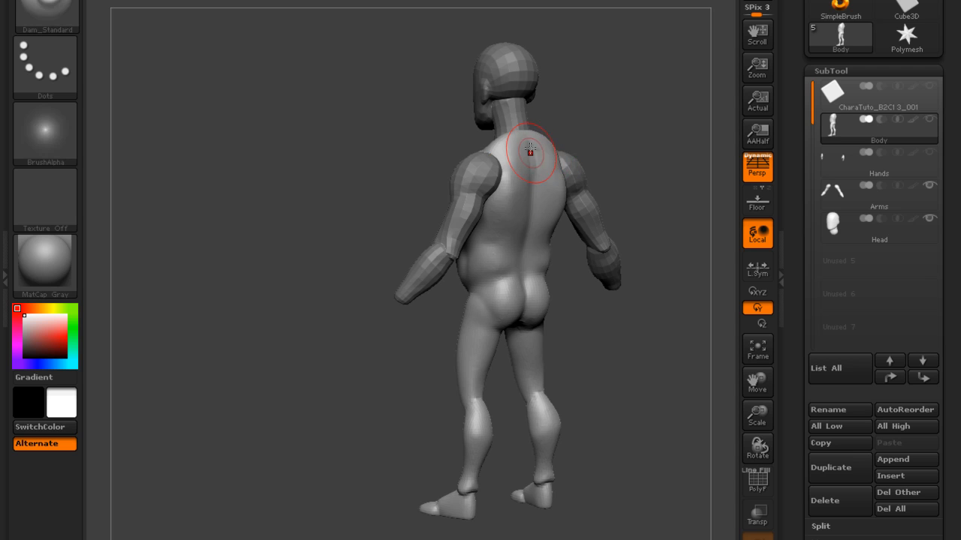
Step: Smooth the upper end of the spine groove between the Body's shoulders
left_click_drag(530, 150, 528, 176, "shift")
mouse_move(638, 75)
left_mouse_down()
mouse_move(722, 85)
mouse_move(620, 116)
left_mouse_up()
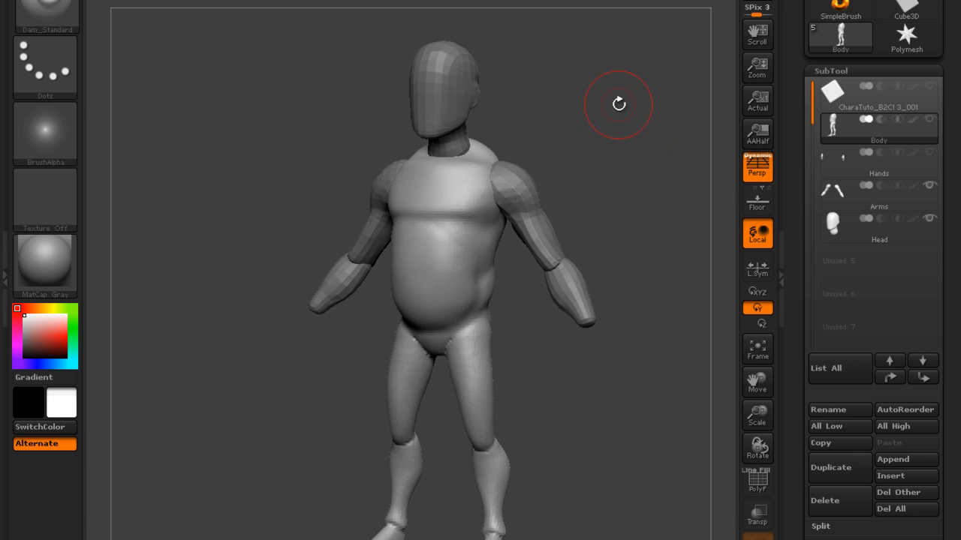
mouse_move(877, 97)
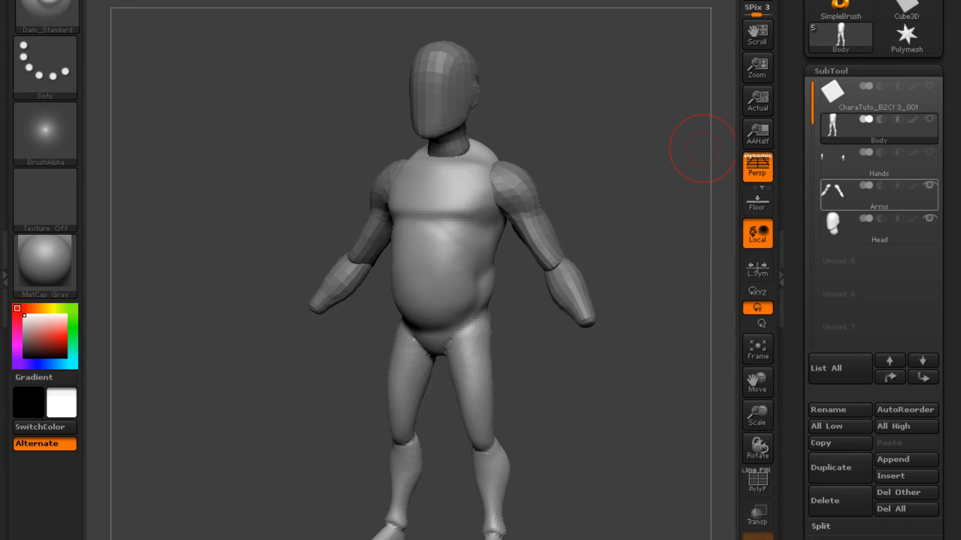
mouse_move(878, 194)
left_click_drag(702, 149, 621, 4)
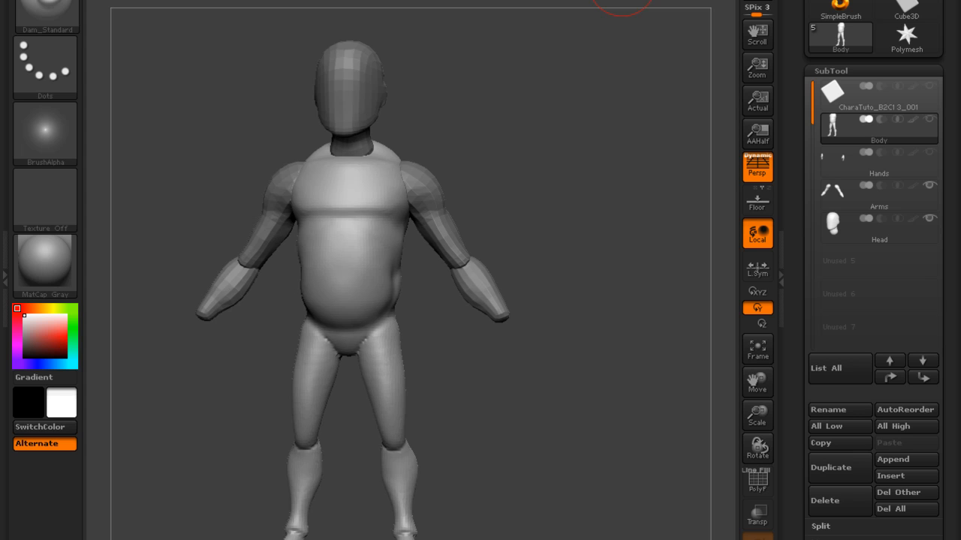
left_click_drag(552, 123, 612, 91)
key("ctrl")
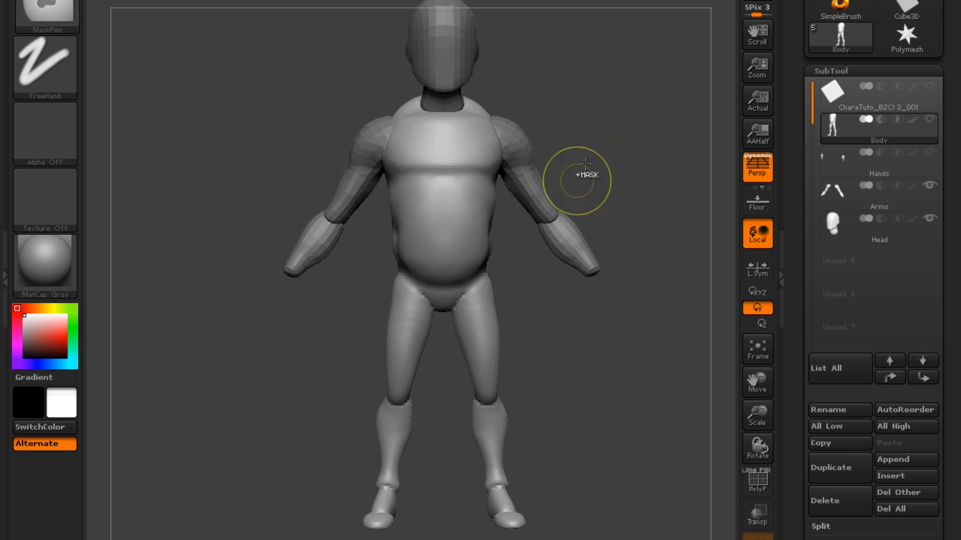
mouse_move(447, 277)
left_mouse_down("ctrl")
mouse_move(489, 351)
mouse_move(502, 324)
left_mouse_up("ctrl")
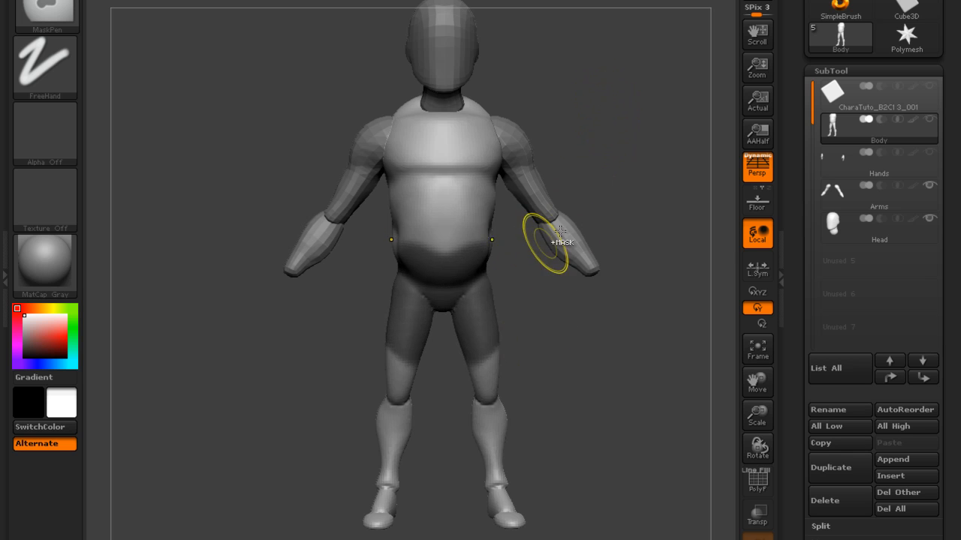
mouse_move(527, 238)
left_mouse_down("ctrl")
mouse_move(394, 335)
mouse_move(358, 377)
left_mouse_up("ctrl")
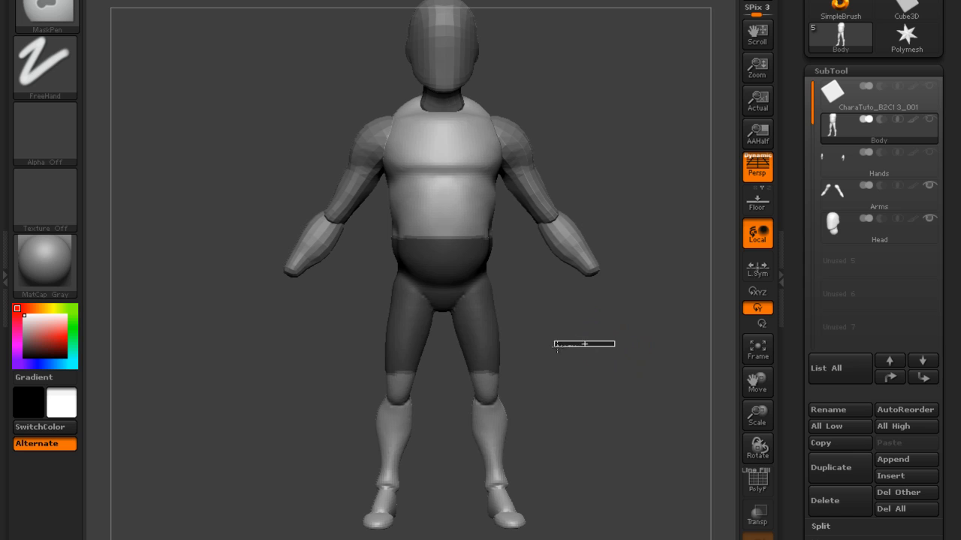
left_click(571, 357, "ctrl")
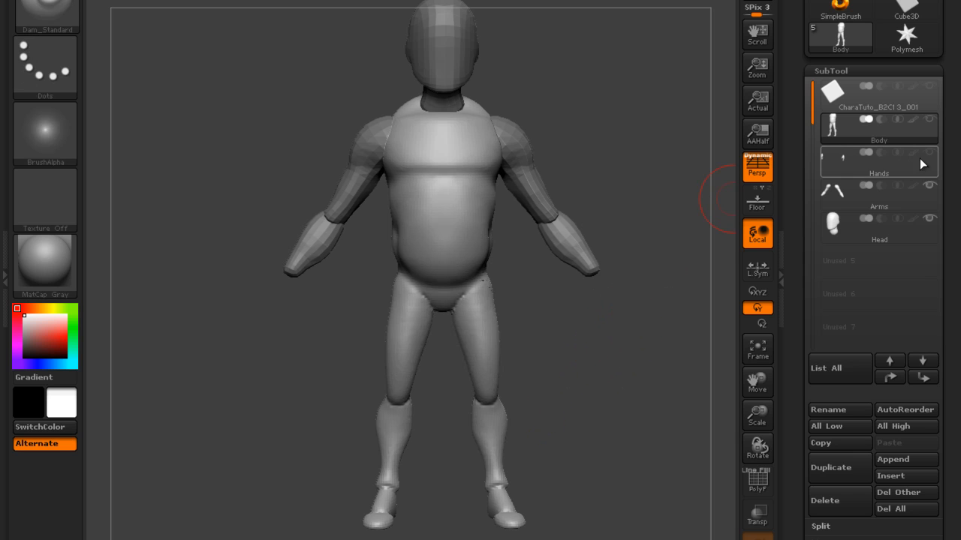
Step: Hide the Arms and Head subtools and set MaskLasso as the masking brush
left_click(929, 186)
left_click(930, 218)
left_click_drag(637, 165, 609, 169)
key("ctrl")
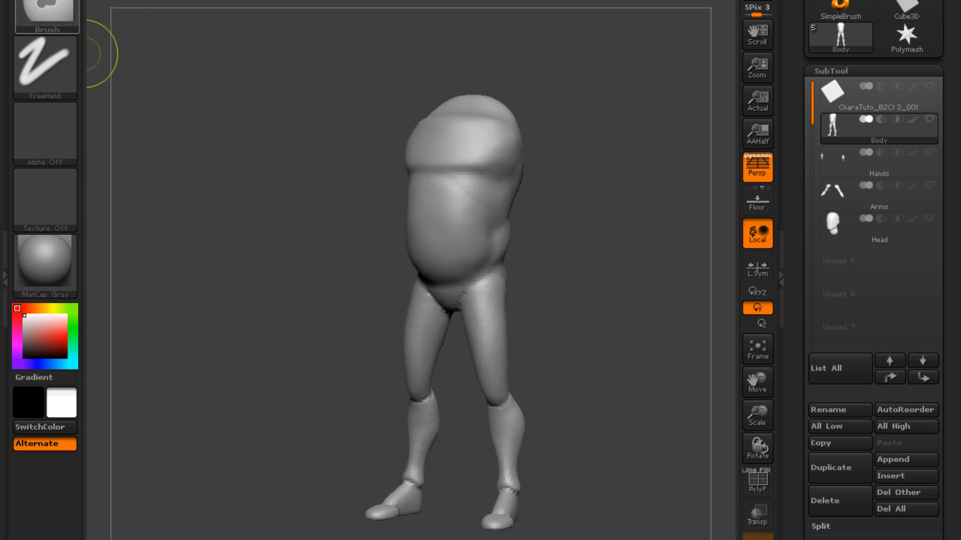
left_click(54, 5)
mouse_move(224, 76)
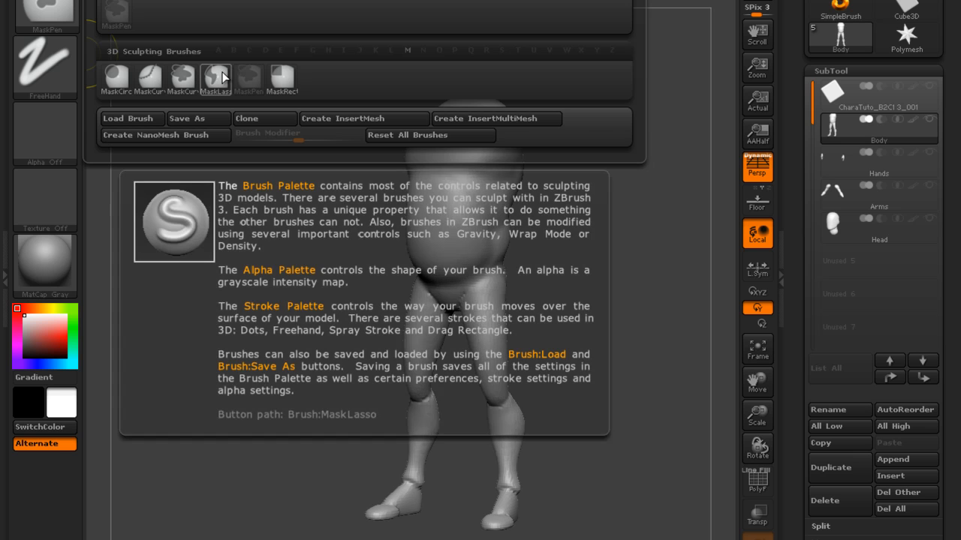
left_click(217, 81, "ctrl")
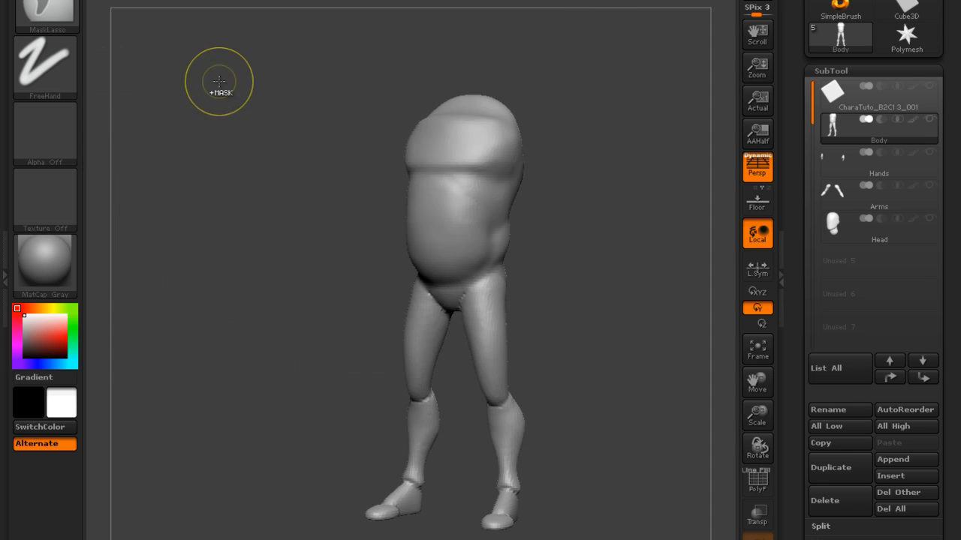
Step: Turn off perspective and lasso-mask the Body's hips and thighs down to just above the knees in side view
mouse_move(639, 124)
left_mouse_down()
mouse_move(622, 121)
mouse_move(716, 135)
mouse_move(653, 159)
mouse_move(528, 147)
mouse_move(585, 157)
left_mouse_up()
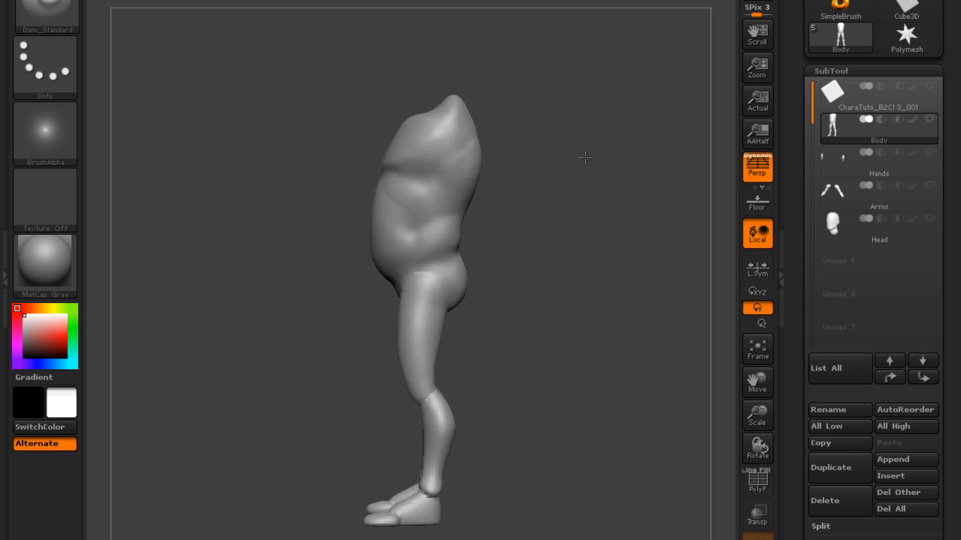
left_click(764, 172)
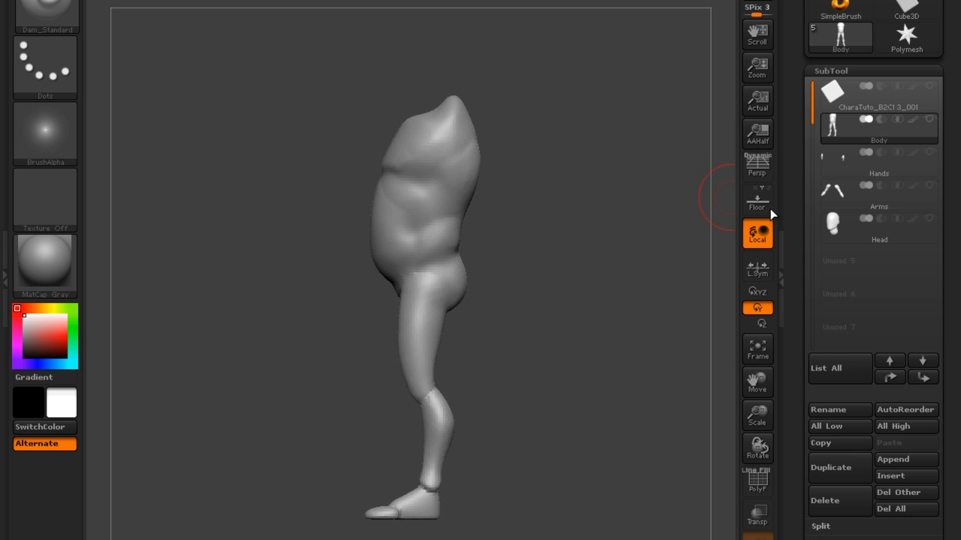
key("ctrl")
mouse_move(417, 251)
left_mouse_down("ctrl")
mouse_move(369, 271)
mouse_move(364, 308)
mouse_move(376, 349)
mouse_move(460, 356)
mouse_move(517, 323)
left_mouse_up("ctrl")
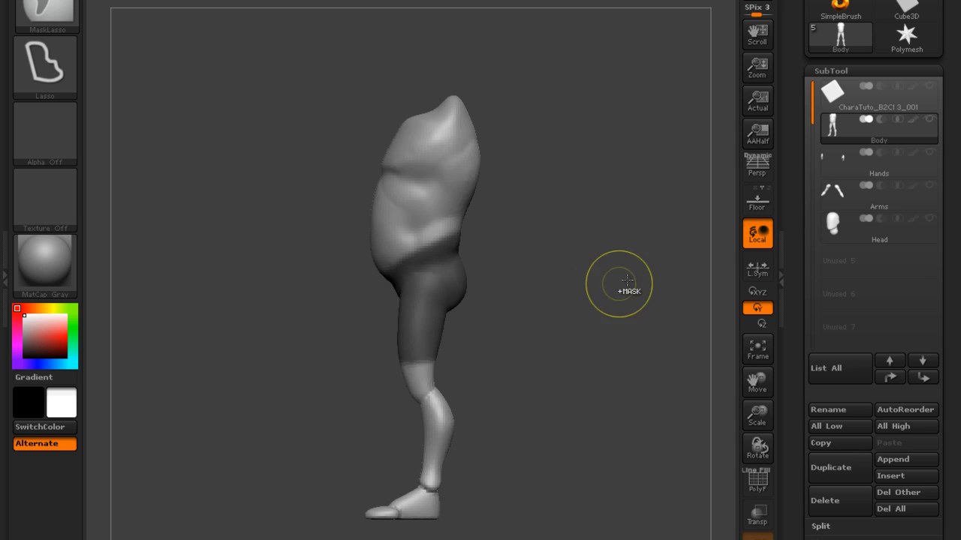
mouse_move(440, 244)
left_mouse_down("ctrl")
mouse_move(371, 282)
mouse_move(461, 286)
left_mouse_up("ctrl")
mouse_move(580, 228)
left_mouse_down()
mouse_move(655, 225)
mouse_move(618, 235)
left_mouse_up()
mouse_move(391, 365)
left_mouse_down("ctrl")
mouse_move(444, 371)
mouse_move(480, 341)
left_mouse_up("ctrl")
mouse_move(497, 278)
left_mouse_down()
mouse_move(652, 277)
mouse_move(480, 278)
mouse_move(486, 290)
left_mouse_up()
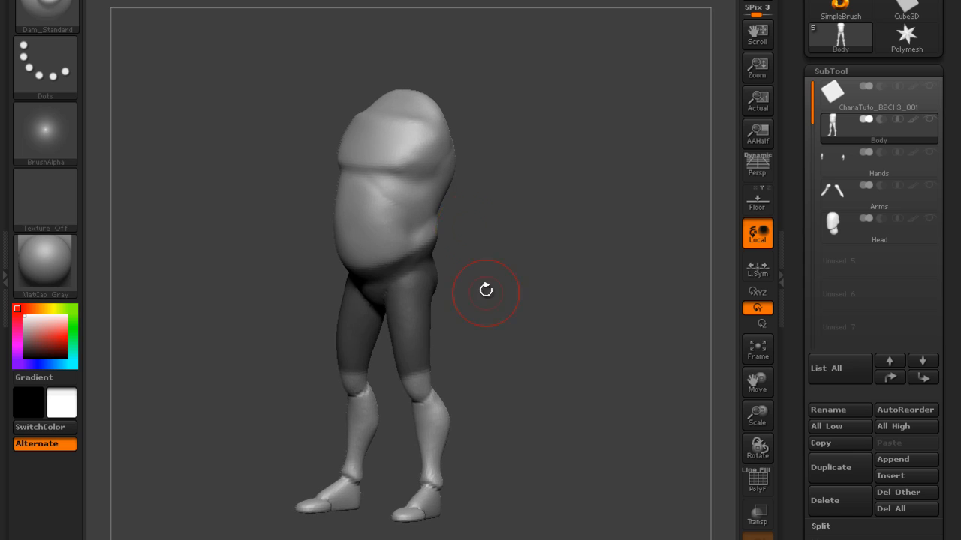
Step: Blur the edges of the hip and thigh mask, and invert it so only the hips and thighs stay editable
left_click(412, 309, "ctrl")
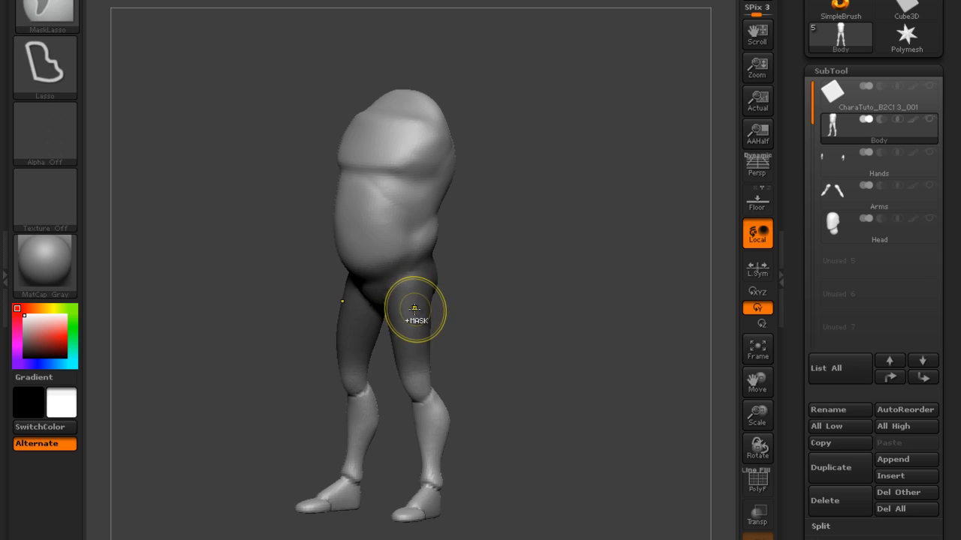
left_click(414, 309, "ctrl")
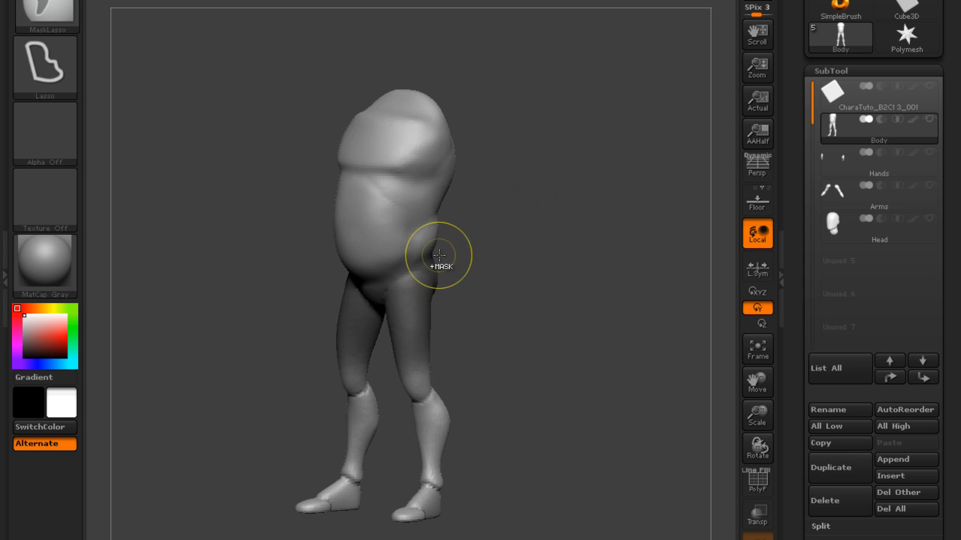
left_click(574, 205, "ctrl")
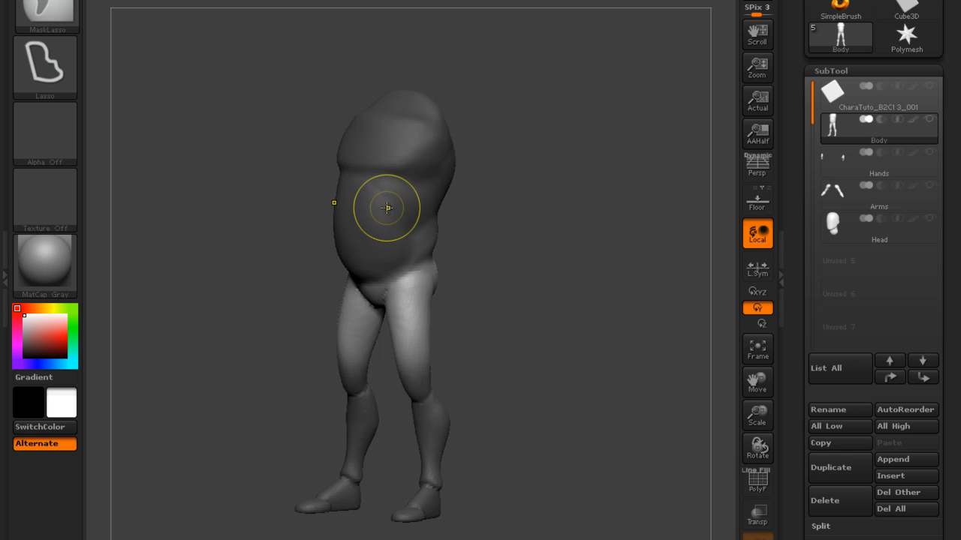
Step: Turn perspective back on and thicken the unmasked hips and thighs with the Inflate deformation at about 22
mouse_move(549, 180)
left_mouse_down()
mouse_move(598, 172)
mouse_move(553, 178)
mouse_move(561, 178)
left_mouse_up()
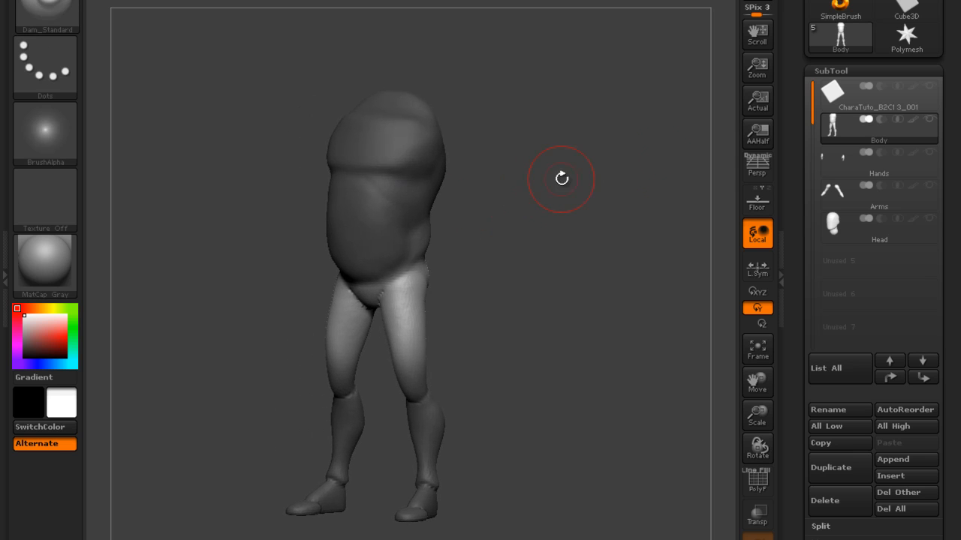
left_click(757, 166)
left_click_drag(645, 206, 670, 190)
left_click_drag(798, 318, 800, 107)
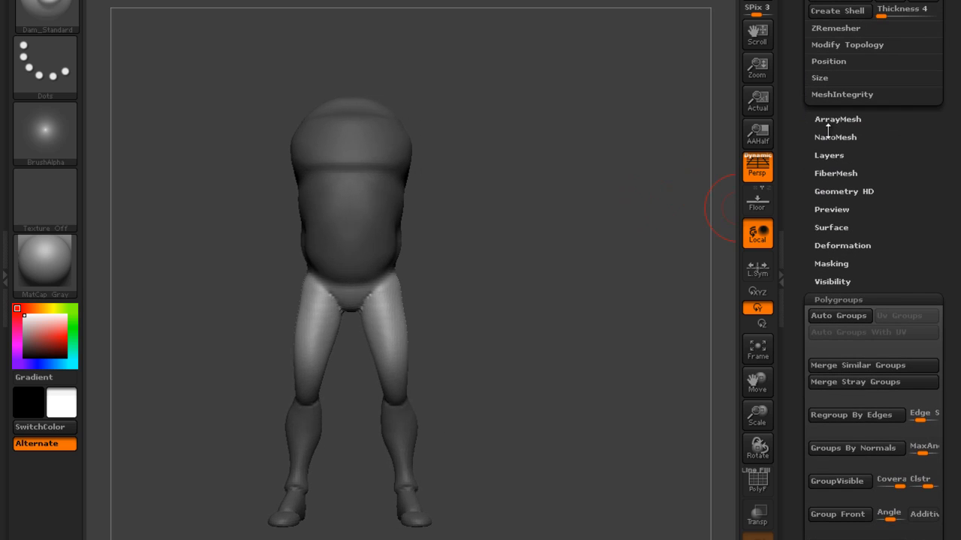
left_click(837, 245)
left_click_drag(798, 315, 791, 189)
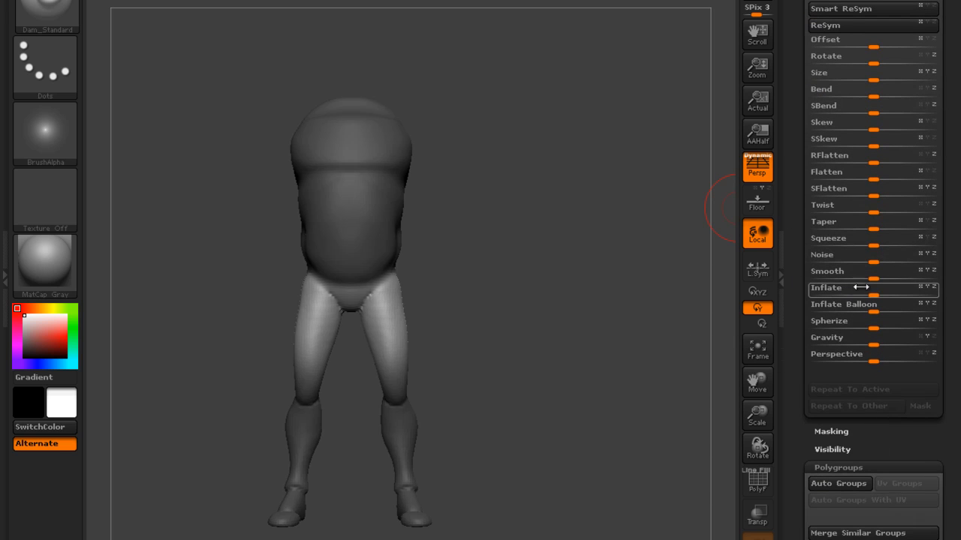
left_click_drag(870, 291, 879, 293)
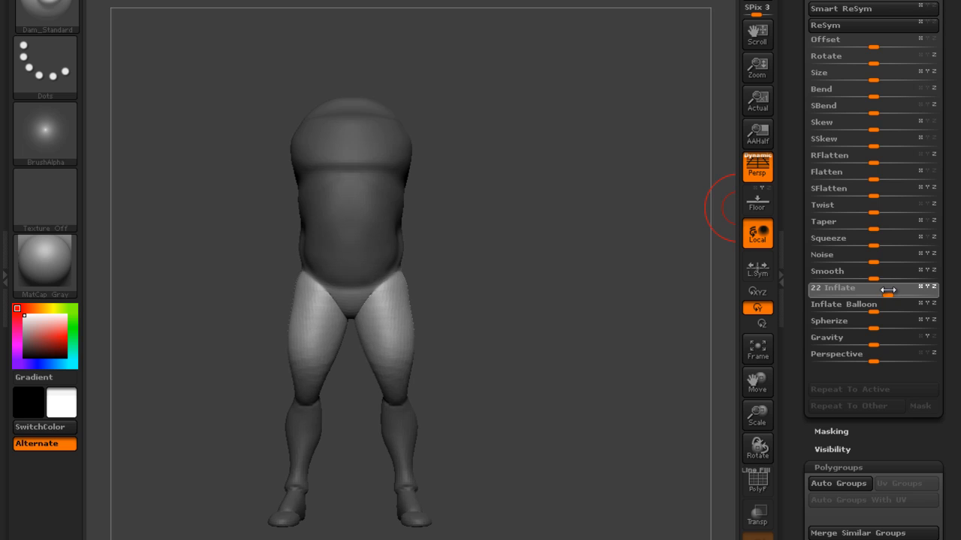
left_click_drag(888, 291, 887, 291)
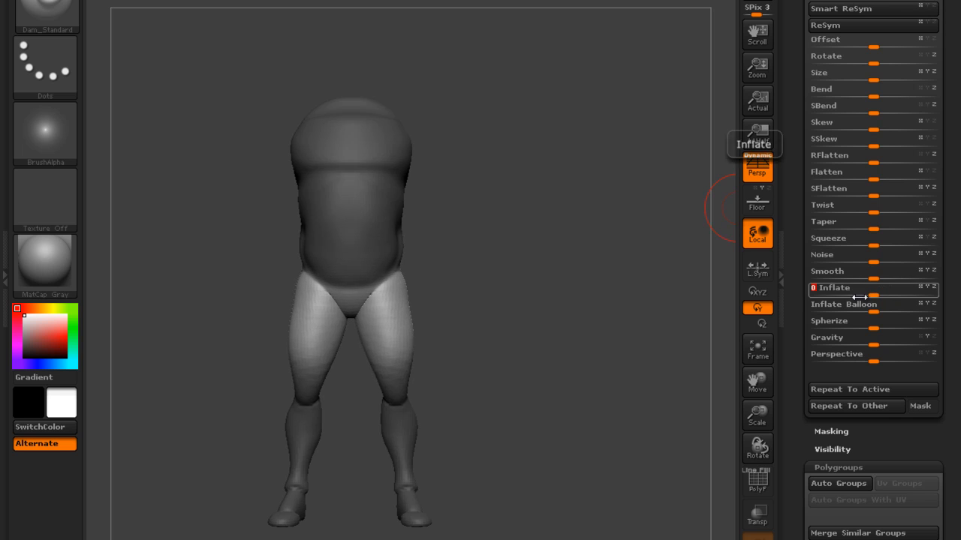
Step: Clear the mask and smooth the transitions around the inflated thighs and knees
mouse_move(592, 262)
left_mouse_down()
mouse_move(440, 278)
mouse_move(536, 264)
mouse_move(624, 281)
mouse_move(590, 268)
mouse_move(571, 279)
mouse_move(654, 261)
mouse_move(588, 277)
mouse_move(476, 277)
mouse_move(425, 322)
left_mouse_up()
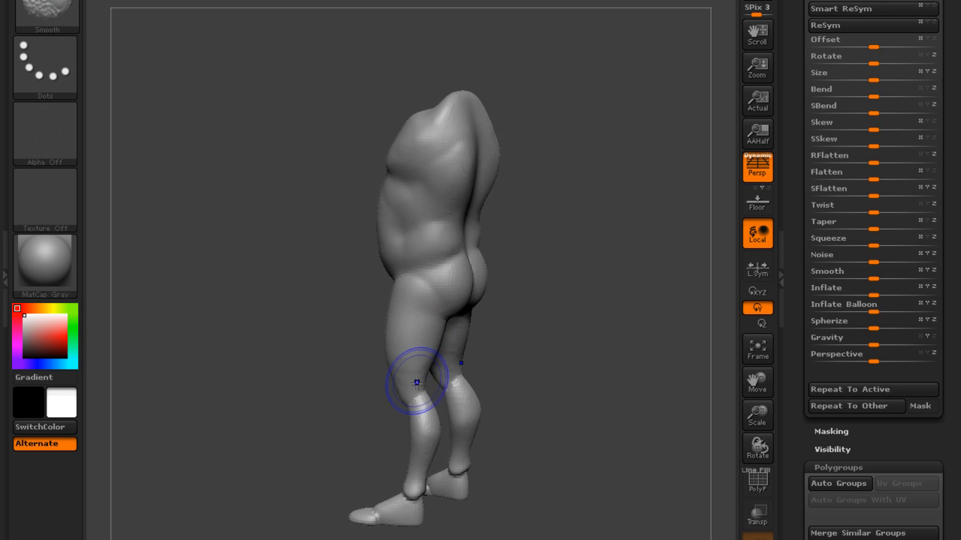
left_click_drag(491, 344, 623, 345)
left_click_drag(591, 396, 519, 396)
left_click_drag(476, 393, 620, 353)
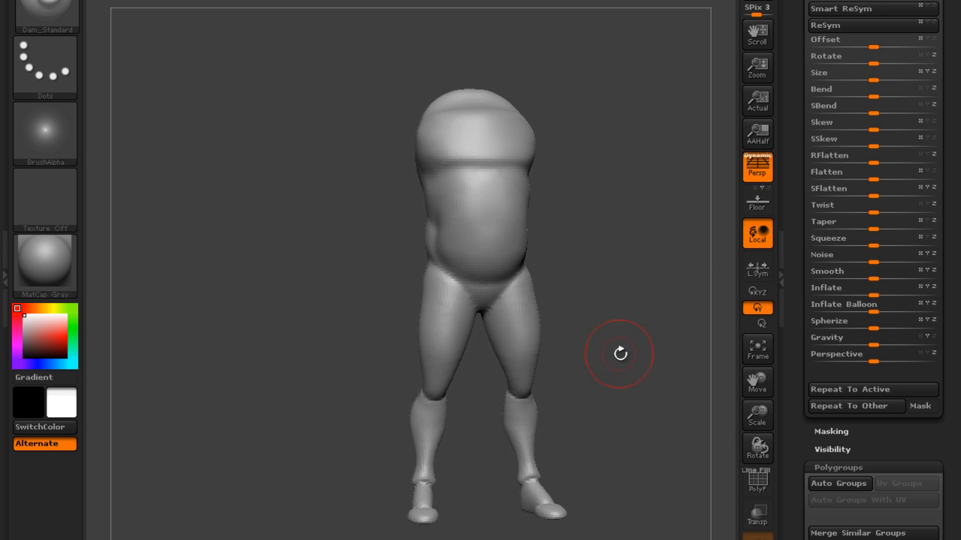
left_click_drag(719, 291, 719, 193)
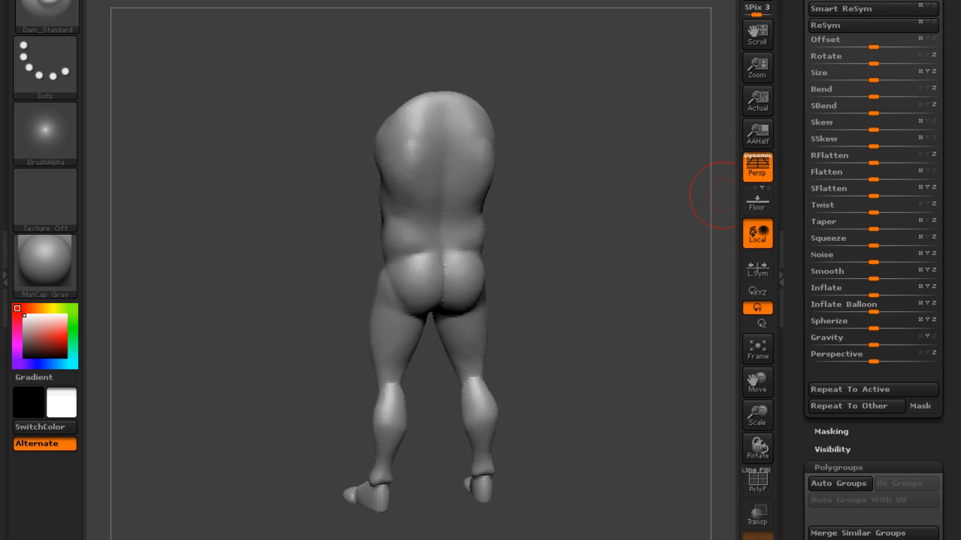
mouse_move(569, 313)
left_mouse_down()
mouse_move(718, 281)
mouse_move(497, 308)
mouse_move(491, 416)
left_mouse_up()
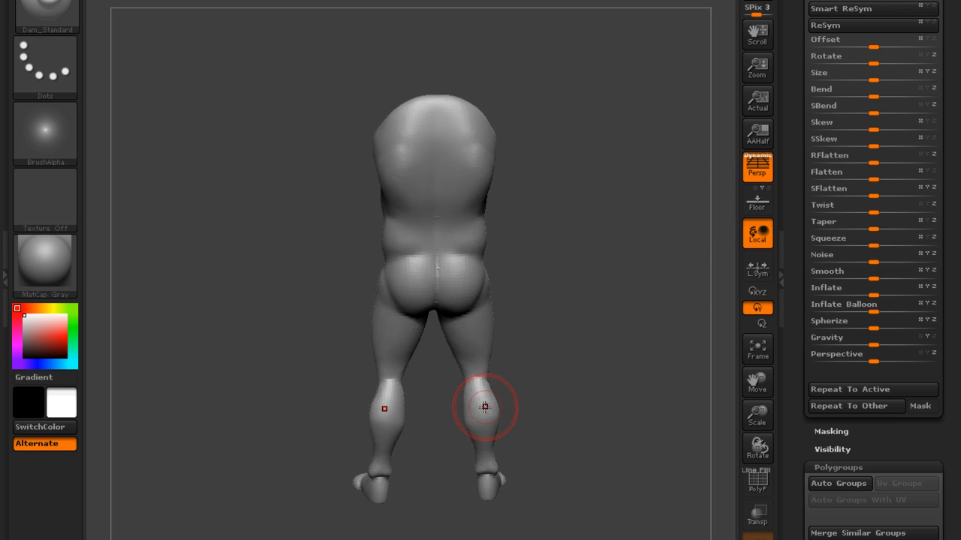
Step: Thicken the calves with the Inflat brush at a larger draw size
key("b")
key("i")
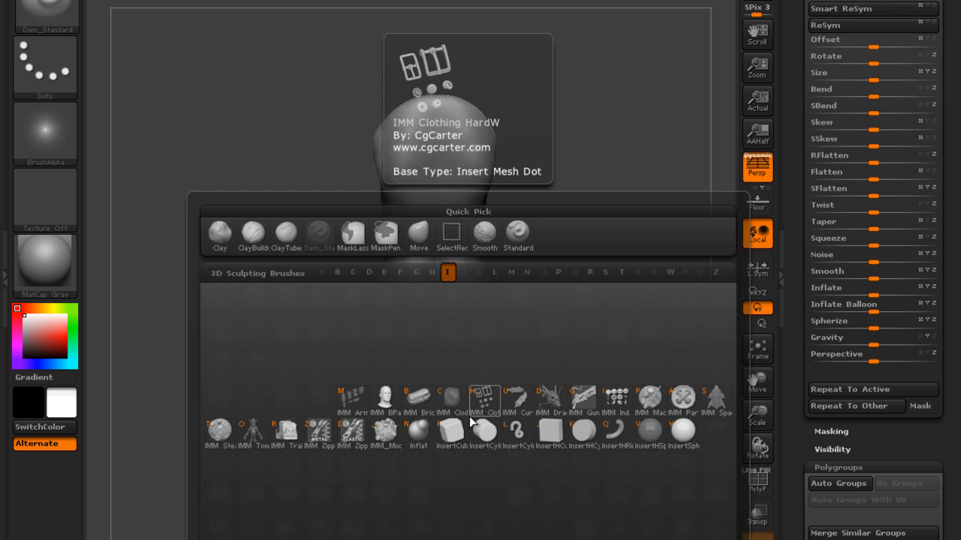
key("n")
key("s")
left_click(475, 411)
left_click_drag(479, 401, 637, 463)
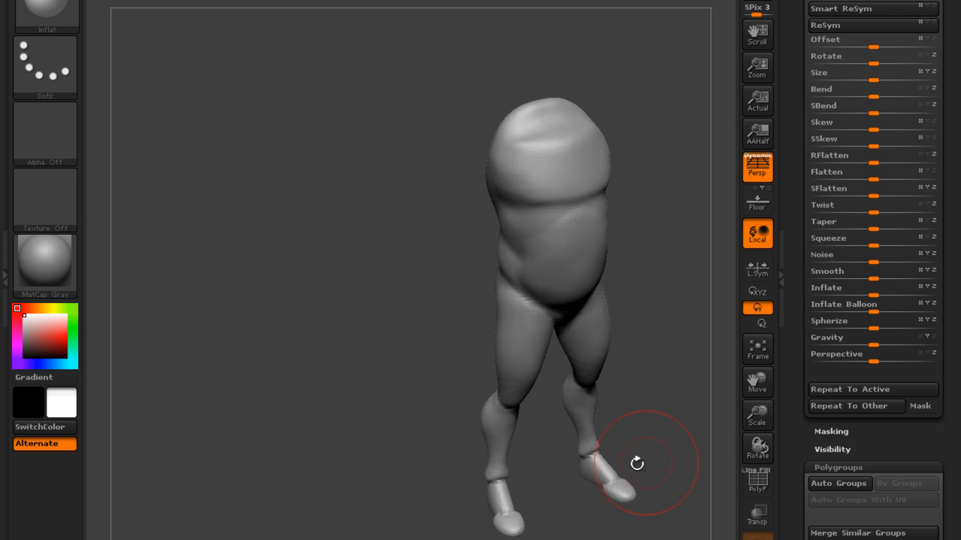
Step: Reduce the draw size to about 35 and refine the lower legs, ankles and knees with Inflat strokes and smoothing
key("s")
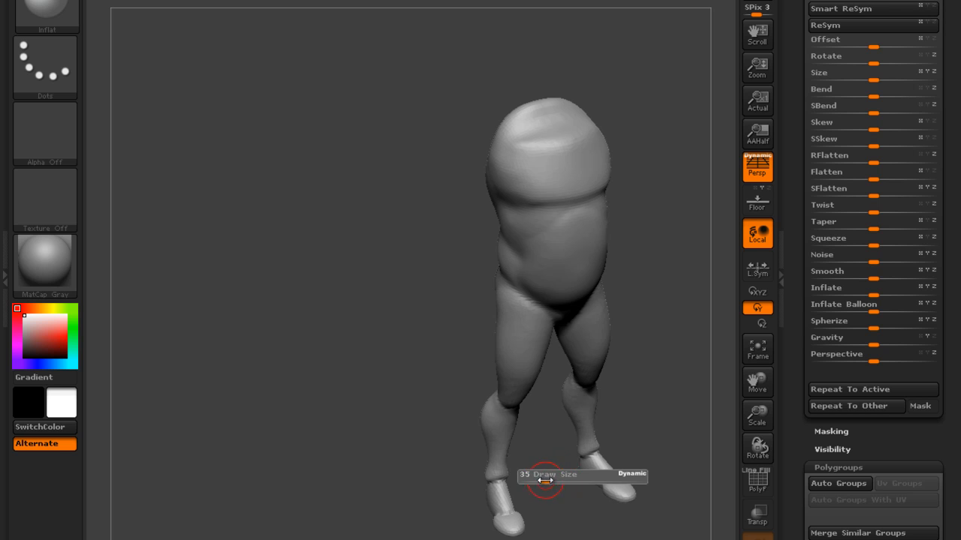
key("shift")
mouse_move(489, 479)
left_mouse_down("shift")
mouse_move(518, 473)
mouse_move(467, 485)
mouse_move(576, 424)
left_mouse_up("shift")
mouse_move(515, 408)
left_mouse_down()
mouse_move(412, 378)
mouse_move(461, 393)
mouse_move(526, 368)
left_mouse_up()
left_click_drag(596, 343, 550, 344, "shift")
mouse_move(620, 328)
left_mouse_down()
mouse_move(515, 380)
mouse_move(590, 392)
mouse_move(609, 382)
mouse_move(606, 368)
mouse_move(564, 363)
mouse_move(582, 358)
left_mouse_up()
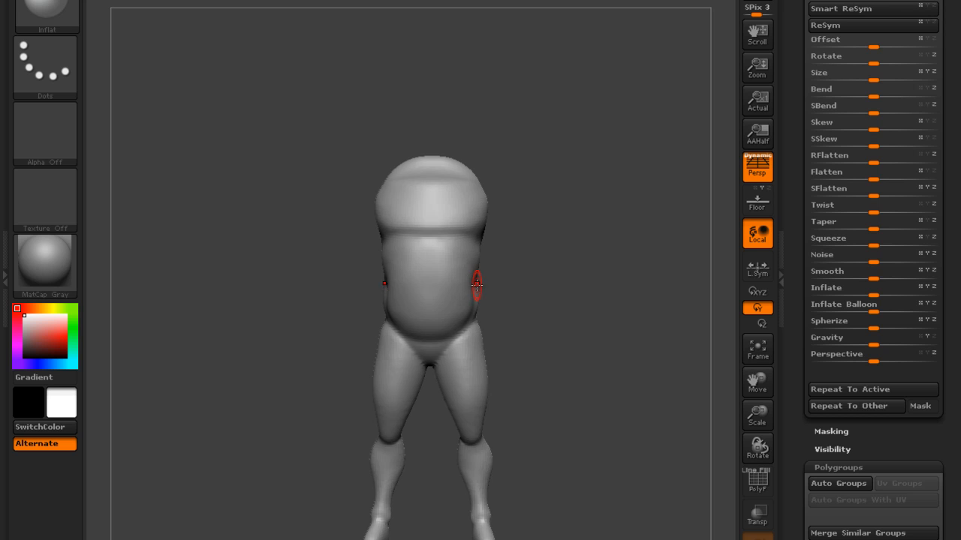
Step: Reshape the sides of the waist and hips with the Move brush, adjusting its draw size as needed
key("b")
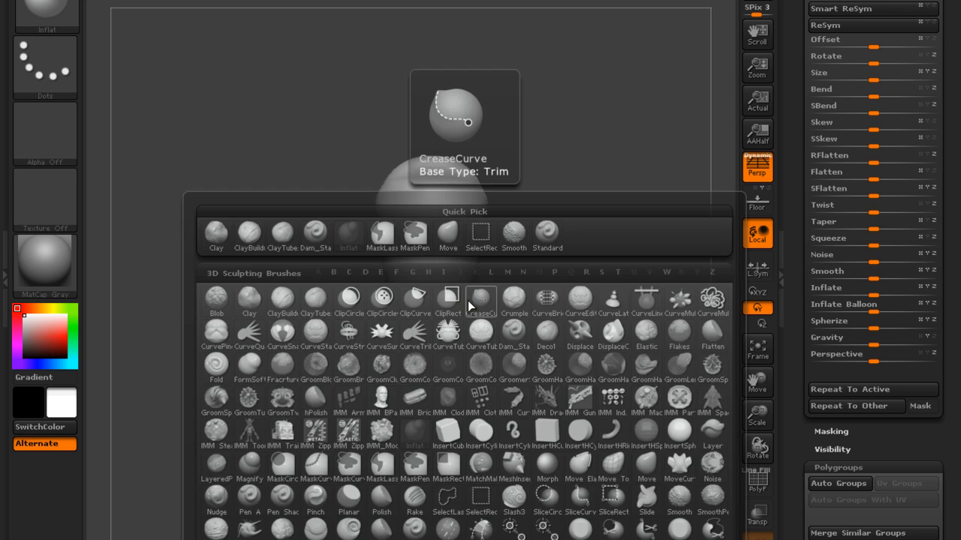
key("m")
key("v")
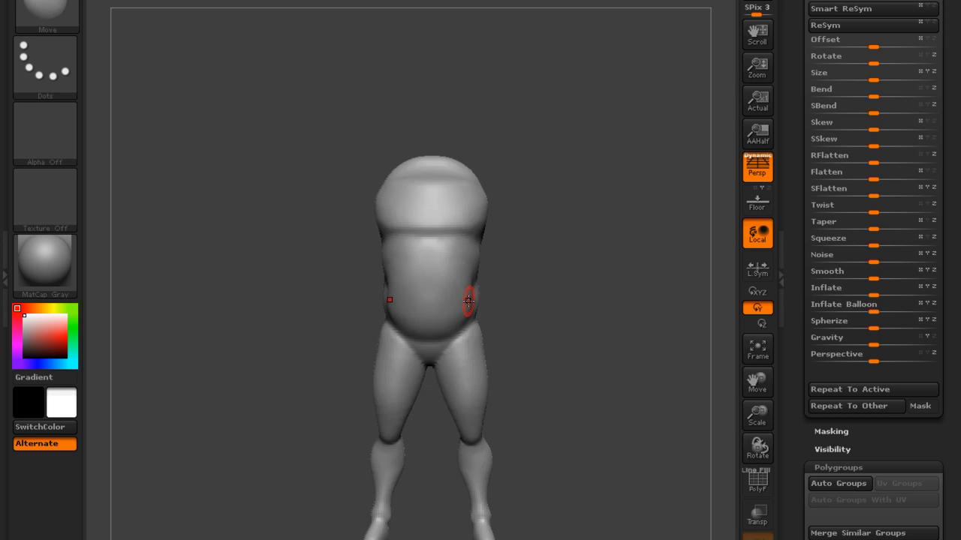
key("s")
mouse_move(487, 306)
left_mouse_down()
mouse_move(506, 308)
mouse_move(473, 317)
left_mouse_up()
mouse_move(524, 296)
left_mouse_down()
mouse_move(558, 288)
mouse_move(524, 294)
left_mouse_up()
left_click_drag(472, 323, 479, 325)
mouse_move(534, 301)
left_mouse_down()
mouse_move(459, 295)
mouse_move(540, 286)
mouse_move(482, 263)
mouse_move(520, 256)
mouse_move(518, 272)
mouse_move(558, 270)
left_mouse_up()
key("s")
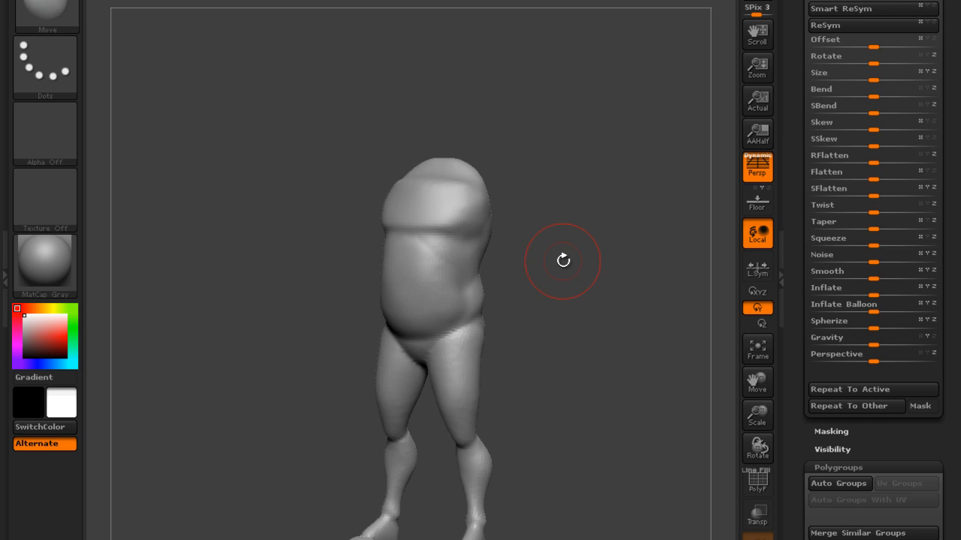
Step: Save the tool as a new version named CharaTuto_B2C13_002
scroll(873, 270, "up", 10)
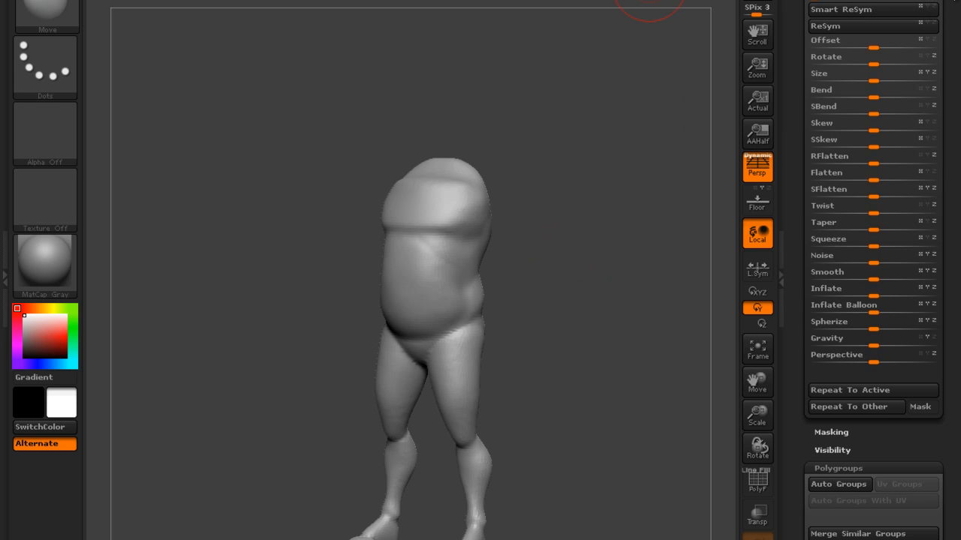
scroll(873, 270, "up", 5)
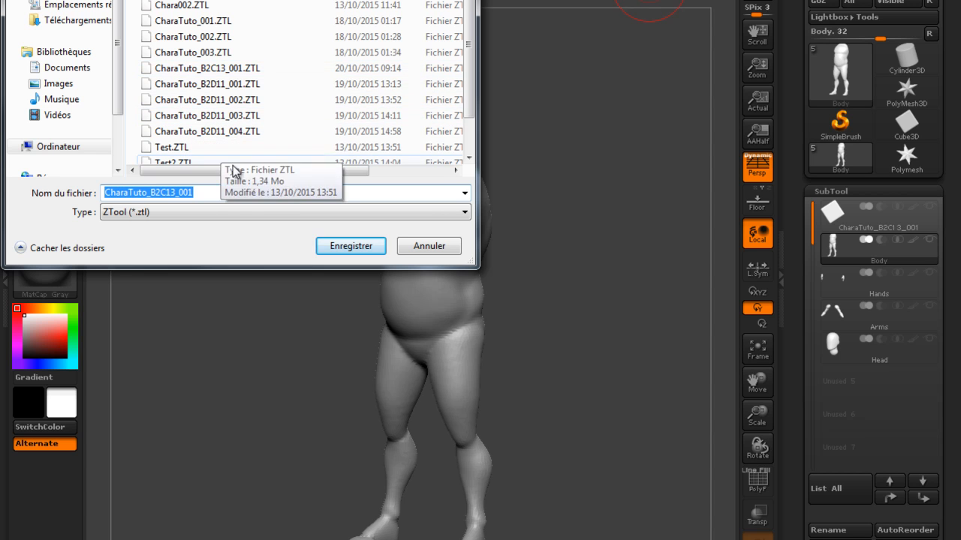
key("End")
key("shift+Left")
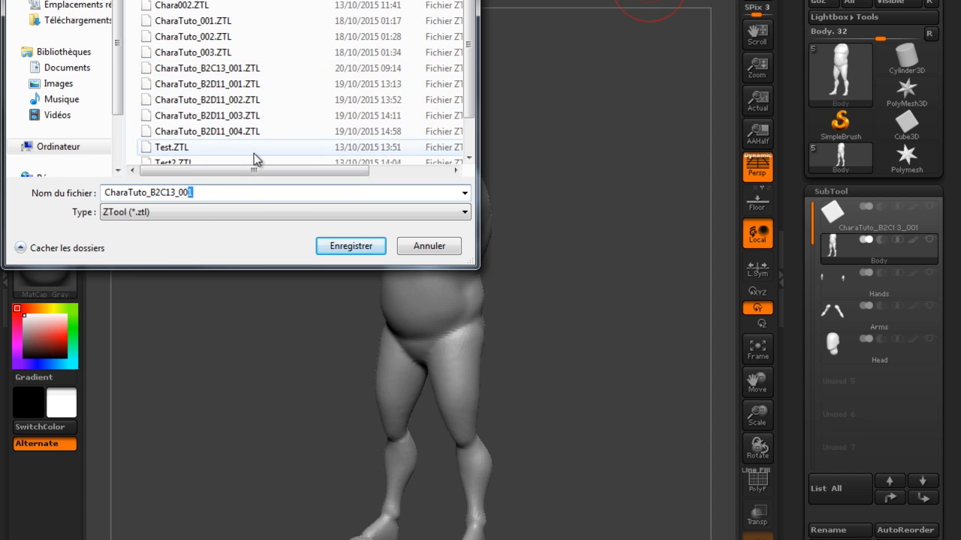
type("2")
key("Return")
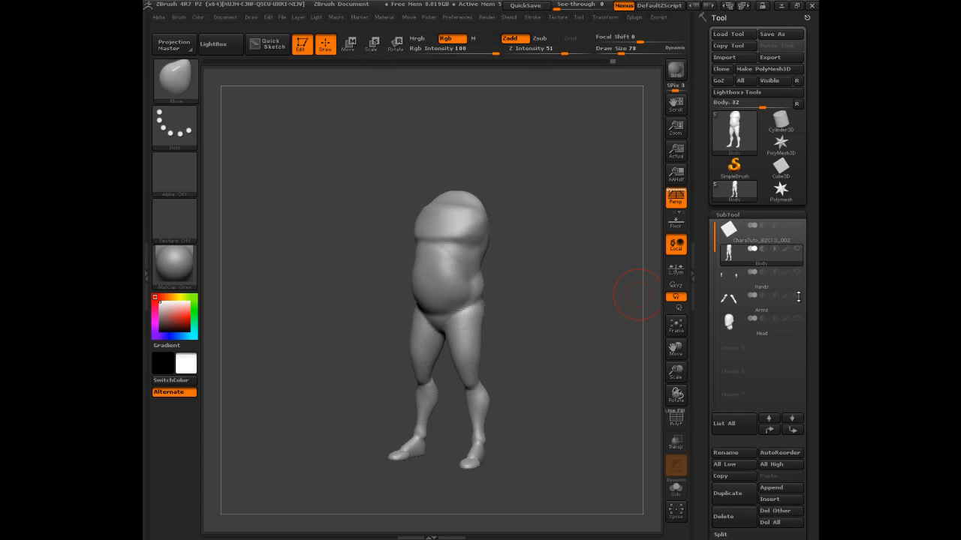
Step: Show the Arms and Hands subtools, select Arms and subdivide it to level 3
left_click(797, 296)
left_click(797, 273)
left_click_drag(571, 276, 700, 282)
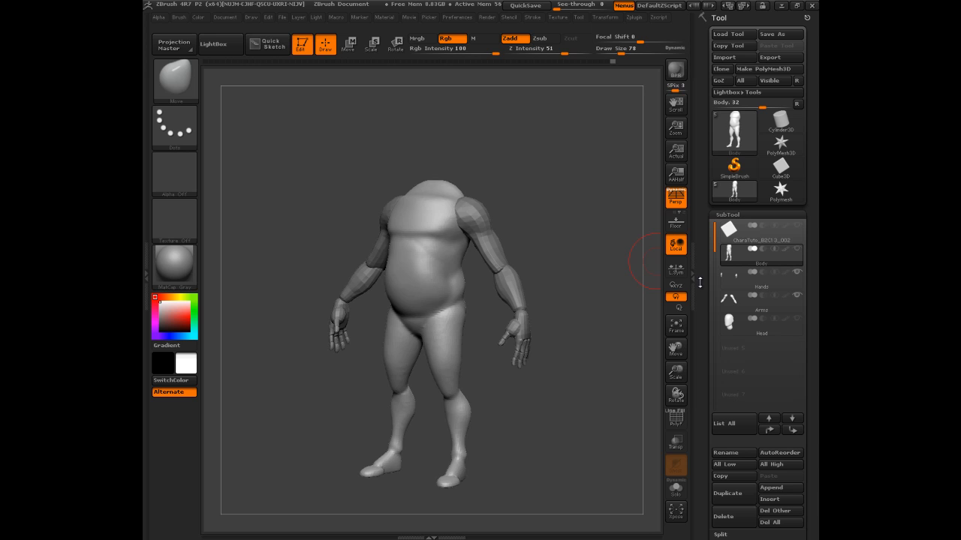
left_click(736, 305)
left_click_drag(584, 210, 568, 185)
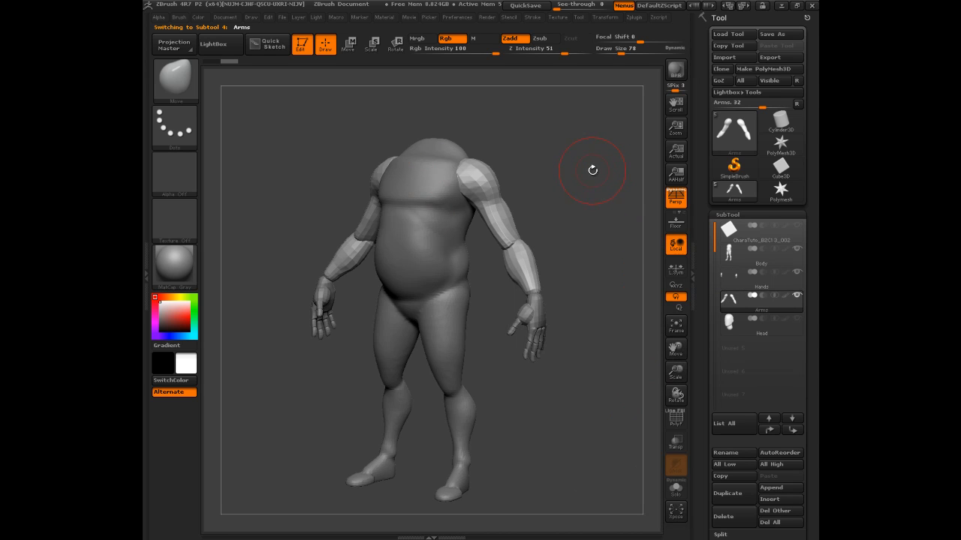
left_click_drag(572, 177, 574, 178)
key("ctrl")
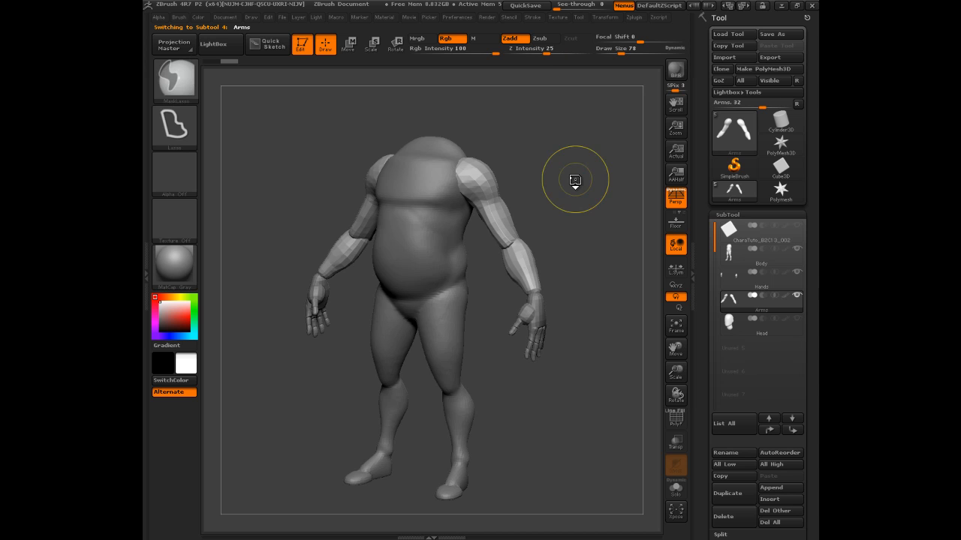
key("ctrl+d")
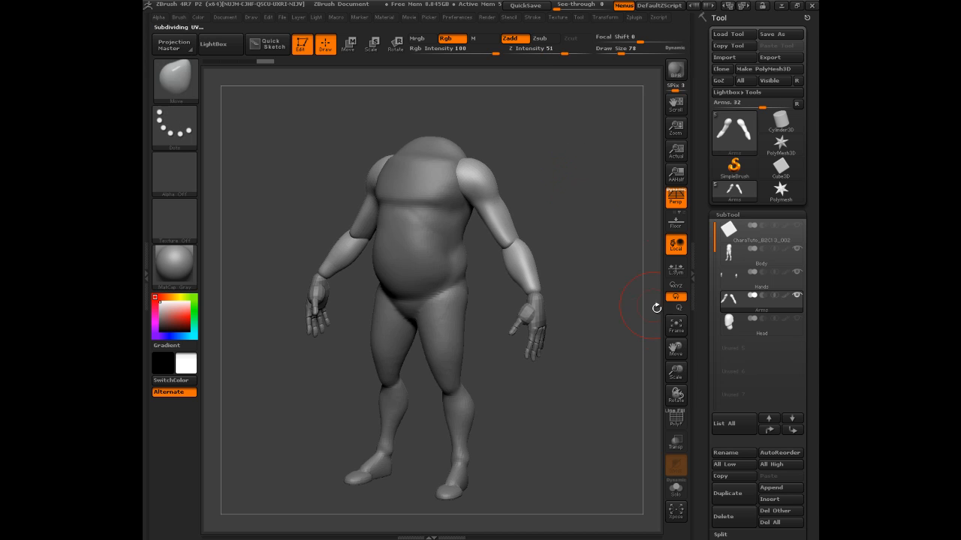
Step: Try converting the Arms subtool to DynaMesh and undo the conversion
left_click_drag(700, 386, 701, 288)
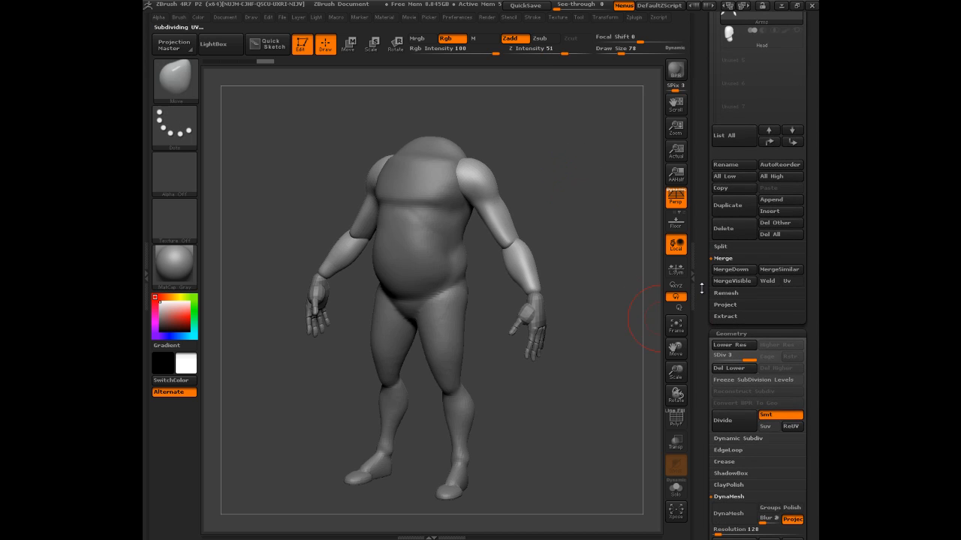
left_click_drag(707, 412, 709, 345)
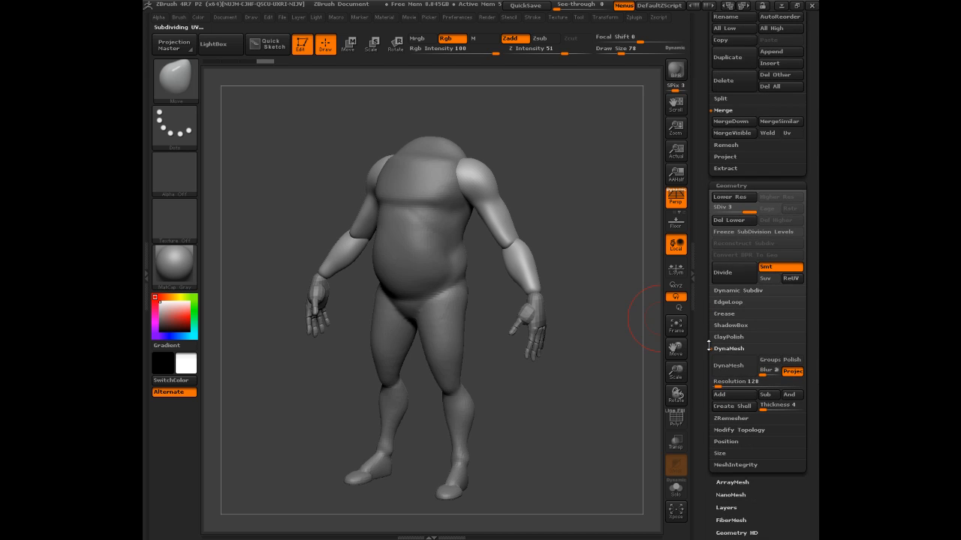
left_click(715, 386)
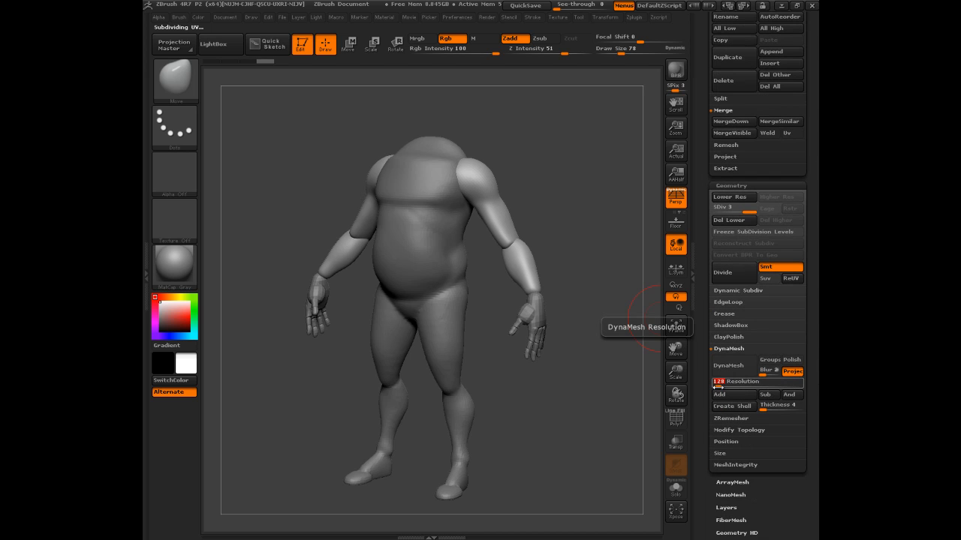
key("Return")
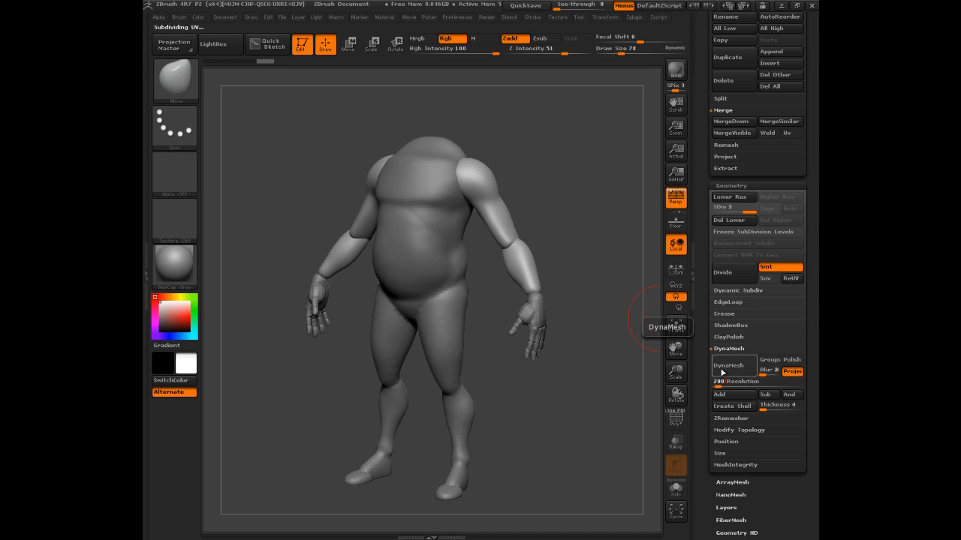
left_click(720, 366)
left_click(617, 389)
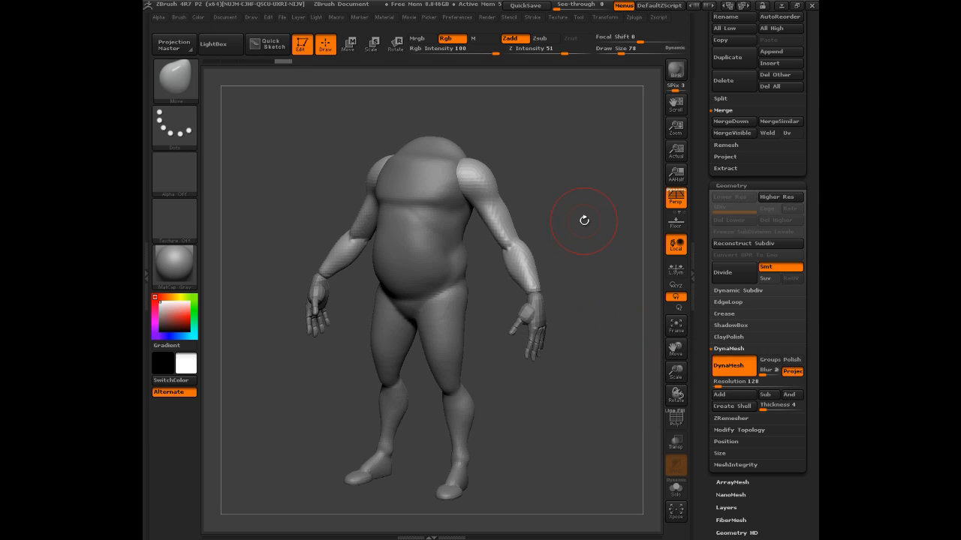
key("ctrl+z")
Step: Set the DynaMesh resolution to 200 and convert the Arms subtool to DynaMesh
left_click(717, 385)
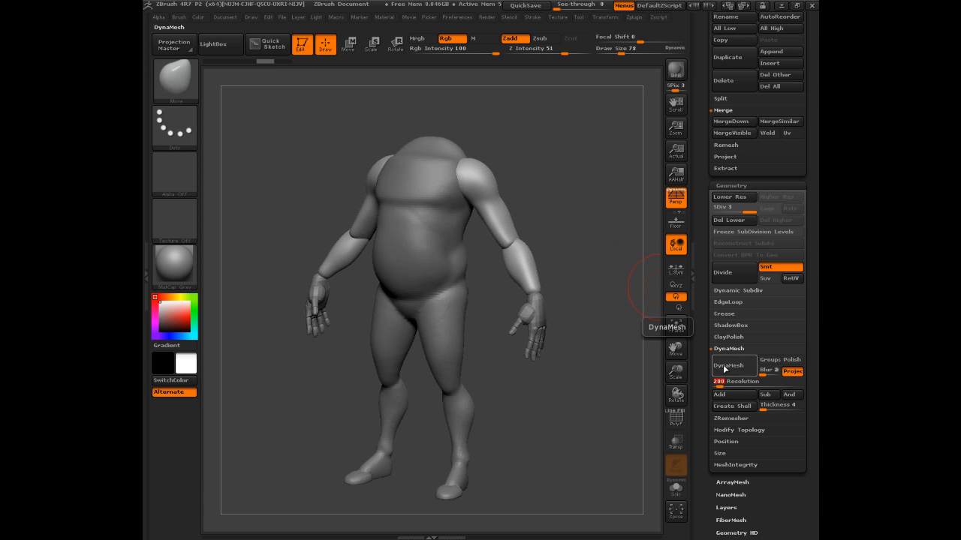
left_click(725, 366)
left_click(616, 385)
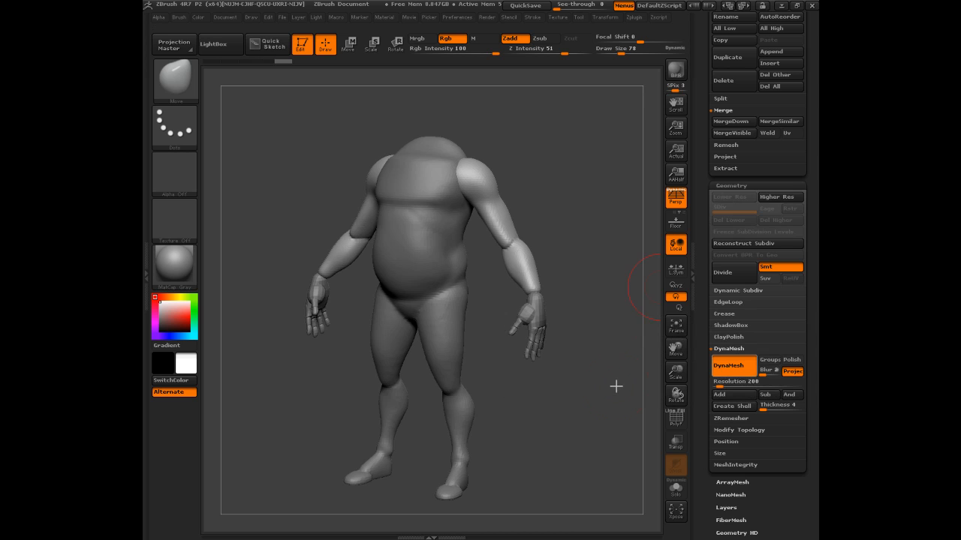
mouse_move(536, 184)
left_mouse_down()
mouse_move(553, 161)
mouse_move(509, 202)
mouse_move(527, 201)
left_mouse_up()
left_click_drag(491, 240, 542, 175)
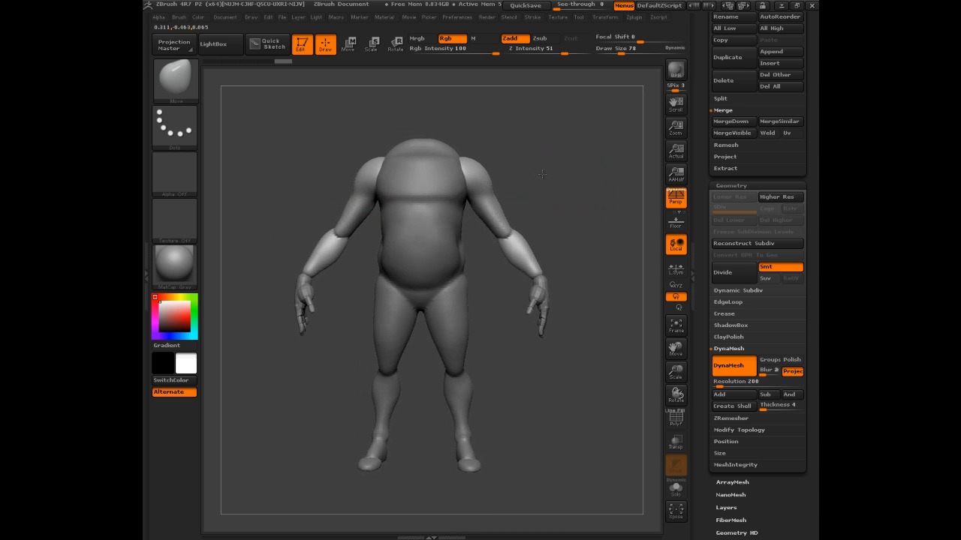
Step: Thicken the whole Arms subtool slightly with the Inflate deformation
left_click_drag(693, 354, 700, 201)
left_click_drag(705, 428, 710, 470)
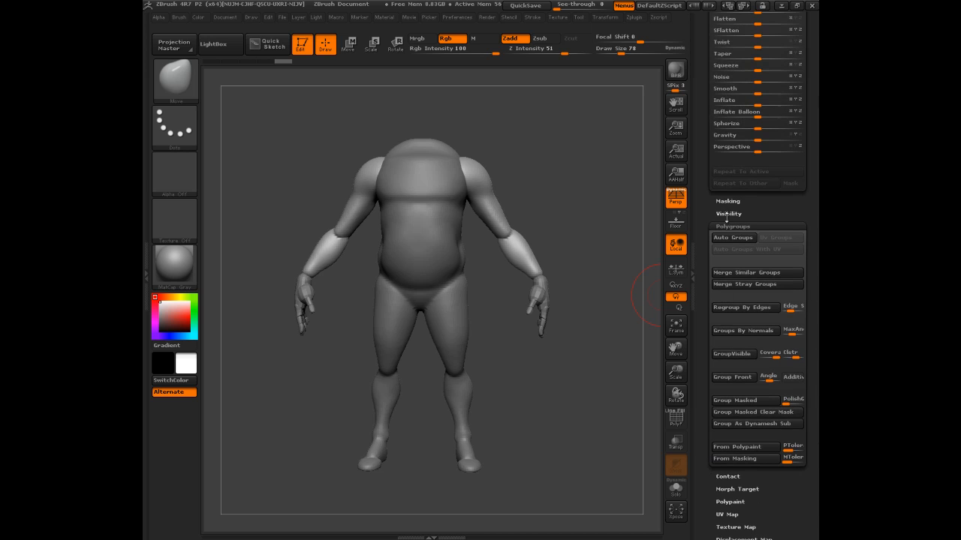
left_click_drag(760, 105, 762, 105)
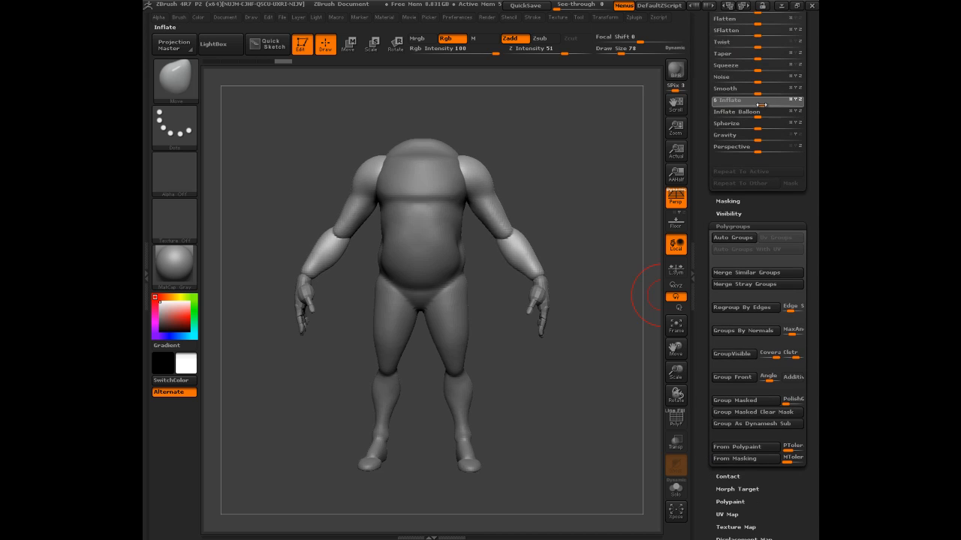
left_click_drag(761, 105, 762, 105)
Step: Reduce the draw size to 26 and reshape the arms with the Move brush
mouse_move(626, 214)
left_mouse_down()
mouse_move(477, 184)
mouse_move(611, 206)
mouse_move(597, 243)
mouse_move(510, 252)
left_mouse_up()
key("s")
mouse_move(600, 239)
left_mouse_down()
mouse_move(462, 234)
mouse_move(508, 253)
left_mouse_up()
mouse_move(439, 246)
left_mouse_down()
mouse_move(509, 257)
mouse_move(526, 219)
mouse_move(604, 190)
mouse_move(554, 219)
mouse_move(537, 253)
left_mouse_up()
mouse_move(607, 234)
left_mouse_down()
mouse_move(578, 231)
mouse_move(543, 201)
mouse_move(554, 194)
left_mouse_up()
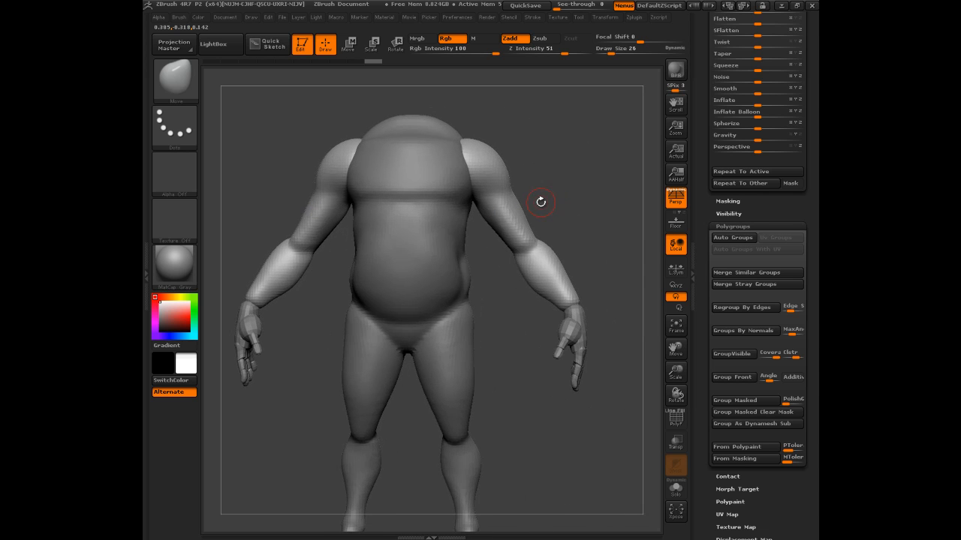
Step: Build up the upper arms toward the elbows with the ClayTubes brush at draw size 39, smoothing the strokes
key("b")
key("c")
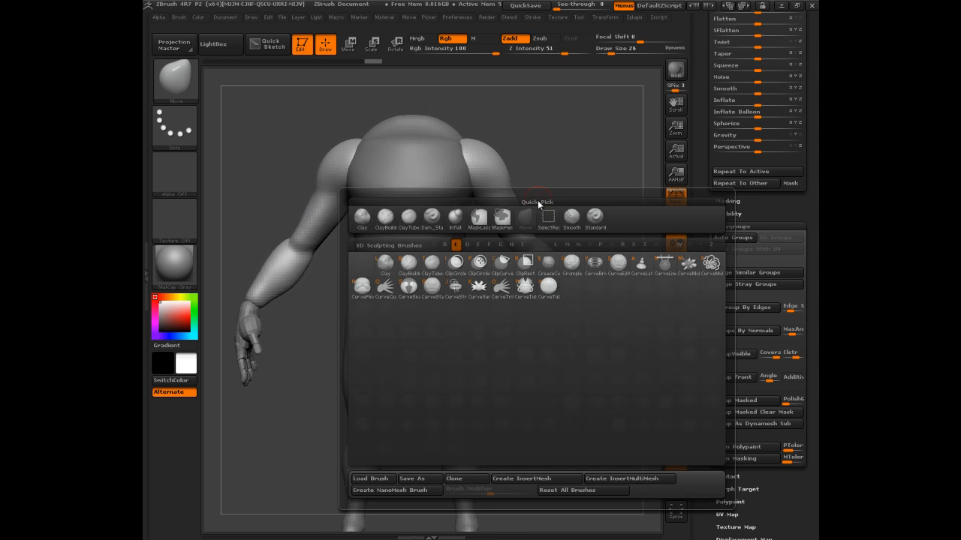
key("t")
key("s")
mouse_move(517, 216)
left_mouse_down()
mouse_move(550, 189)
mouse_move(496, 214)
mouse_move(522, 248)
mouse_move(498, 219)
mouse_move(526, 239)
left_mouse_up()
mouse_move(568, 195)
left_mouse_down()
mouse_move(521, 200)
mouse_move(580, 199)
left_mouse_up()
left_click_drag(497, 208, 531, 251, "shift")
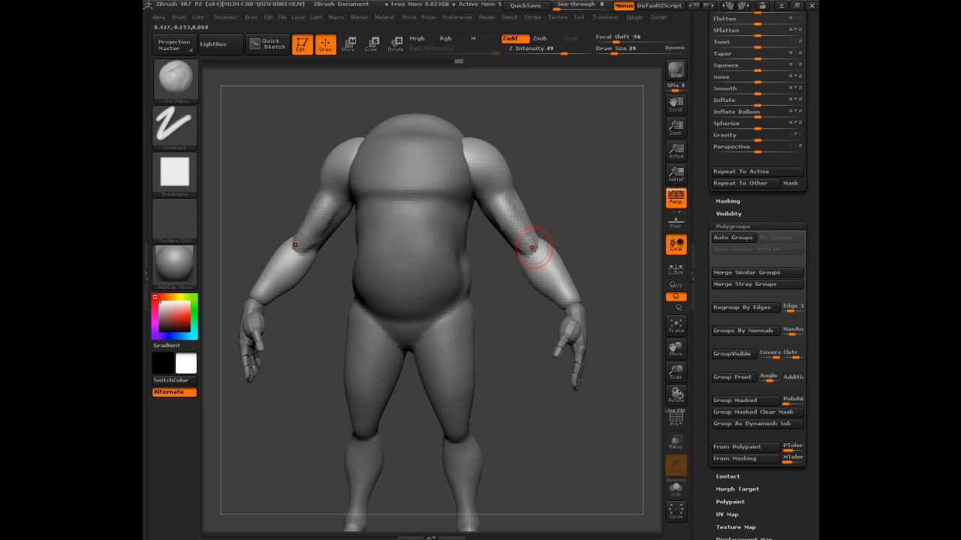
key("shift")
left_click_drag(512, 217, 518, 226, "shift")
Step: Add more muscle volume along the upper arms with ClayTubes strokes and smooth them from several angles
mouse_move(568, 204)
left_mouse_down()
mouse_move(480, 206)
mouse_move(561, 207)
left_mouse_up()
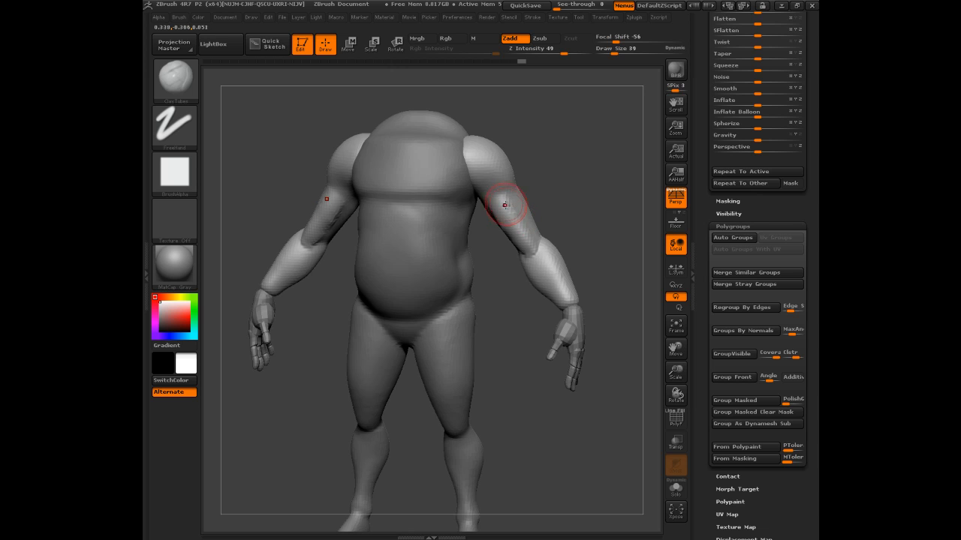
left_click_drag(514, 237, 504, 204)
key("shift")
mouse_move(563, 187)
left_mouse_down()
mouse_move(581, 189)
mouse_move(472, 197)
mouse_move(577, 208)
mouse_move(568, 208)
mouse_move(575, 180)
mouse_move(490, 211)
left_mouse_up()
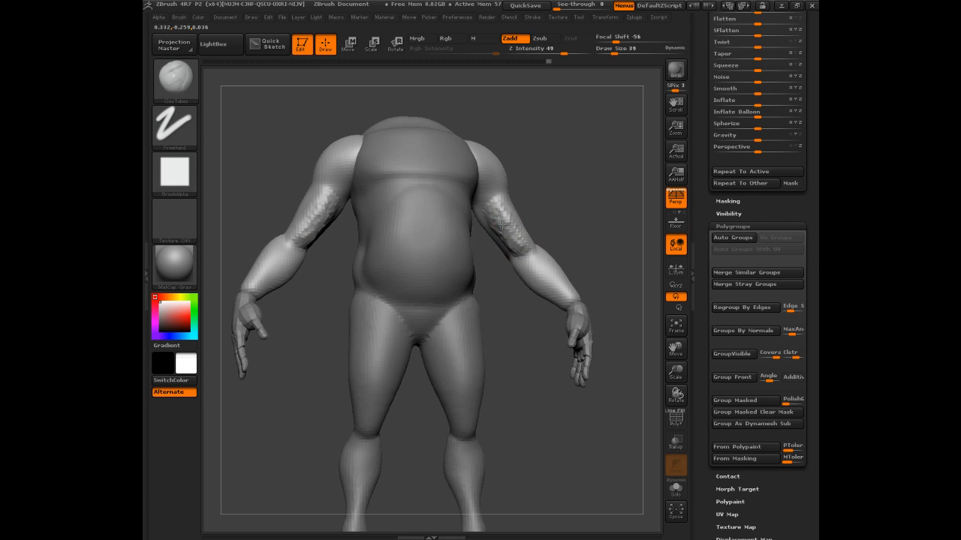
key("shift")
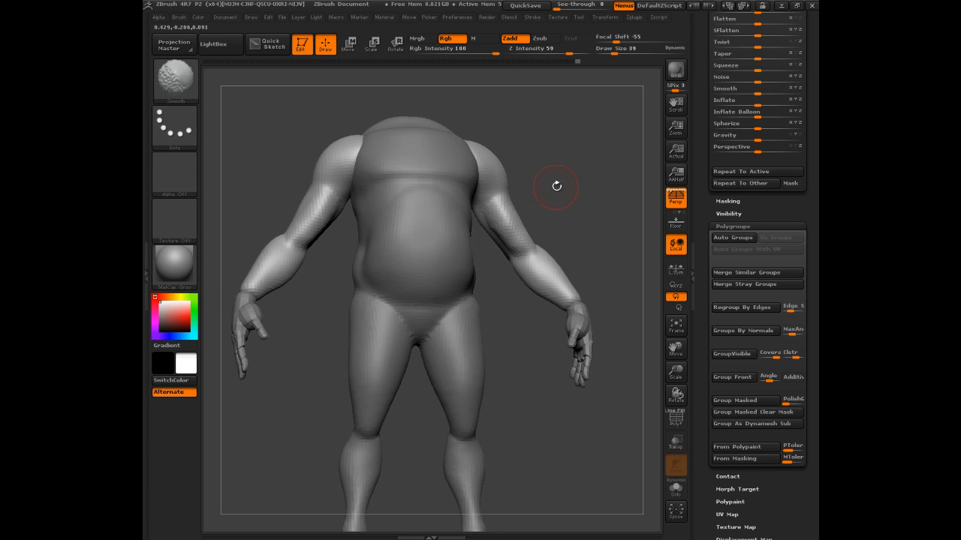
left_click_drag(556, 186, 508, 223)
mouse_move(563, 180)
left_mouse_down()
mouse_move(568, 208)
mouse_move(507, 210)
mouse_move(601, 183)
mouse_move(559, 187)
mouse_move(572, 191)
mouse_move(560, 180)
mouse_move(579, 191)
left_mouse_up()
key("shift")
left_click_drag(503, 215, 509, 225, "shift")
mouse_move(564, 197)
left_mouse_down()
mouse_move(599, 203)
mouse_move(572, 174)
mouse_move(437, 196)
mouse_move(564, 180)
left_mouse_up()
mouse_move(561, 182)
left_mouse_down()
mouse_move(547, 176)
mouse_move(557, 175)
mouse_move(635, 289)
mouse_move(542, 176)
mouse_move(557, 161)
left_mouse_up()
Step: Select the Hands subtool and subdivide it to level 4
scroll(700, 138, "up", 10)
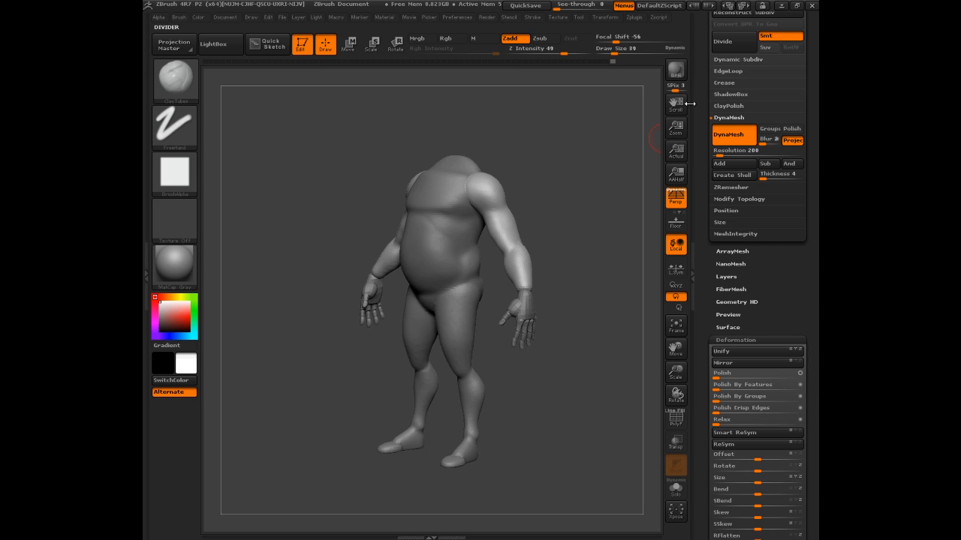
scroll(689, 104, "up", 10)
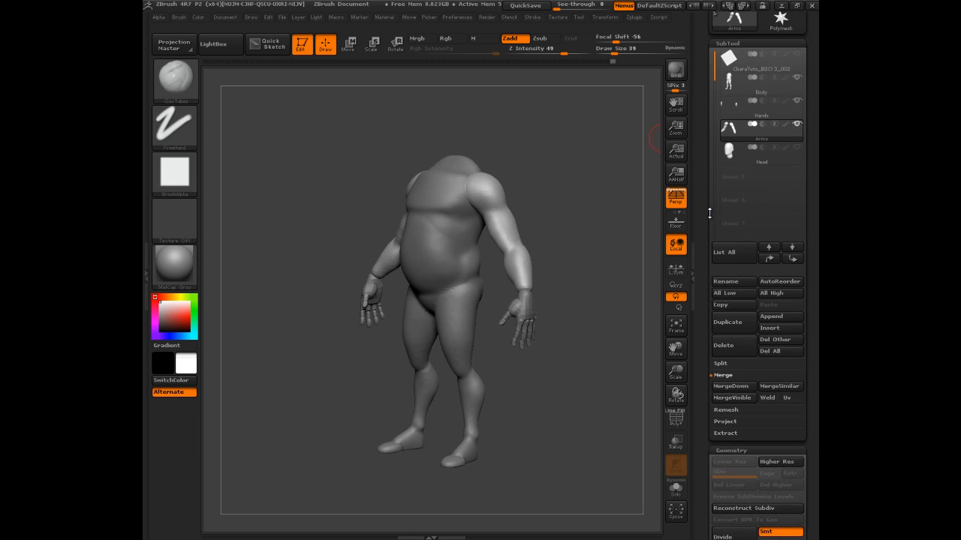
left_click(731, 112)
left_click_drag(623, 118, 577, 175)
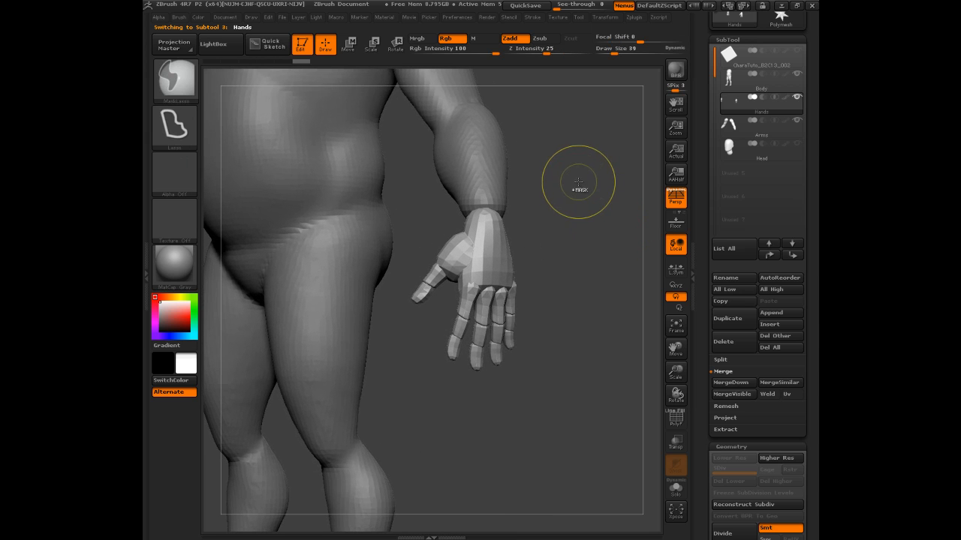
key("ctrl+d")
key("ctrl+d")
left_click_drag(581, 184, 604, 204)
Step: Try converting the Hands subtool to DynaMesh at resolution 200 and undo the conversion
left_click_drag(707, 342, 704, 222)
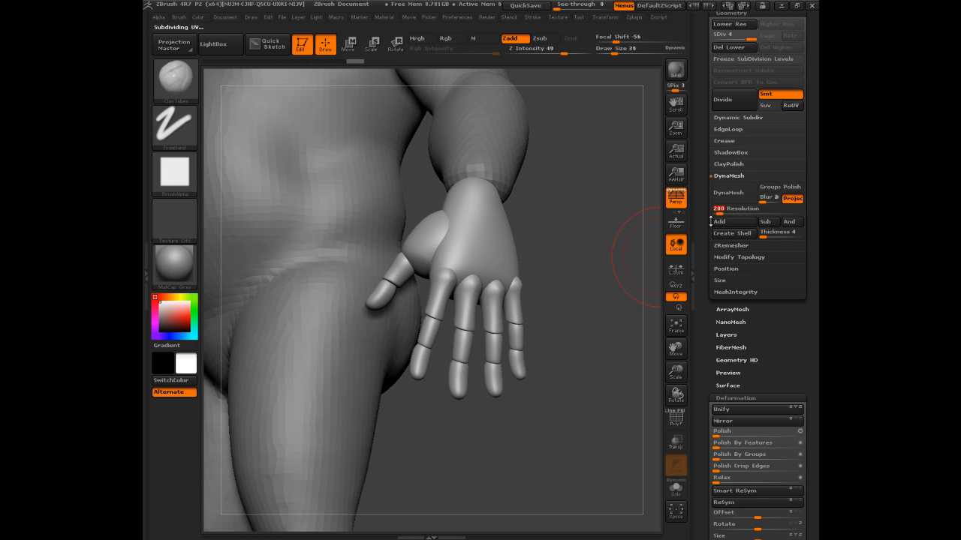
left_click(724, 201)
left_click(616, 220)
left_click_drag(611, 260, 600, 276)
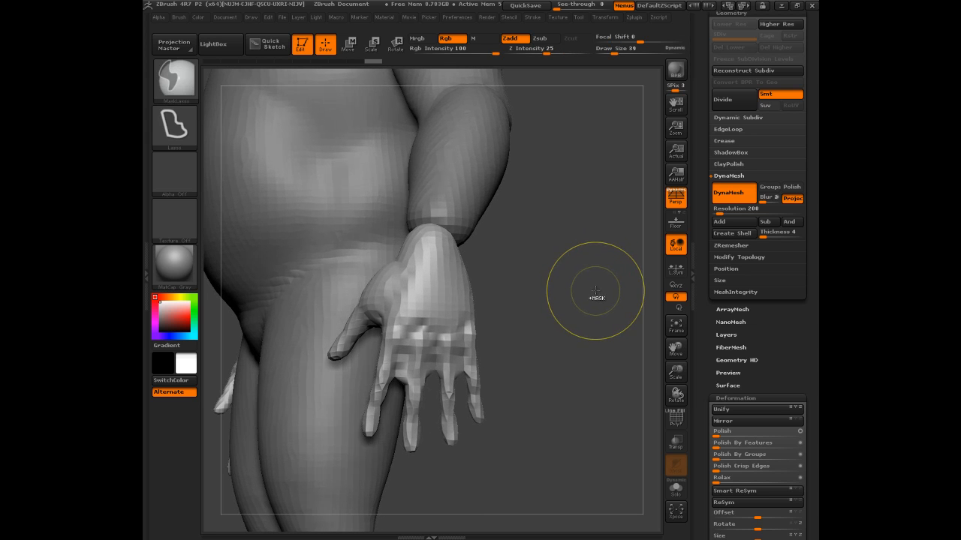
key("ctrl+z")
Step: Raise the DynaMesh resolution to 504 and convert the Hands subtool to DynaMesh
left_click_drag(611, 285, 514, 333)
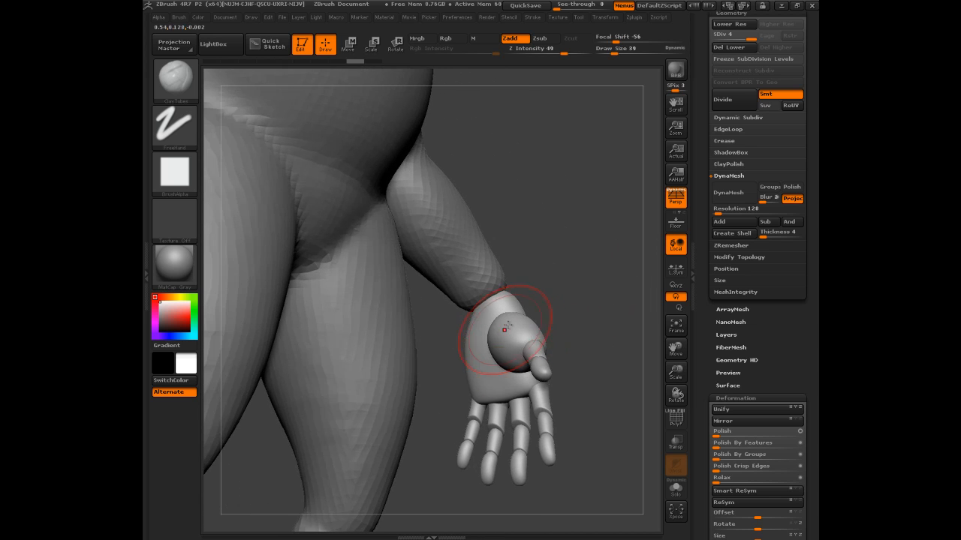
left_click_drag(593, 253, 539, 259)
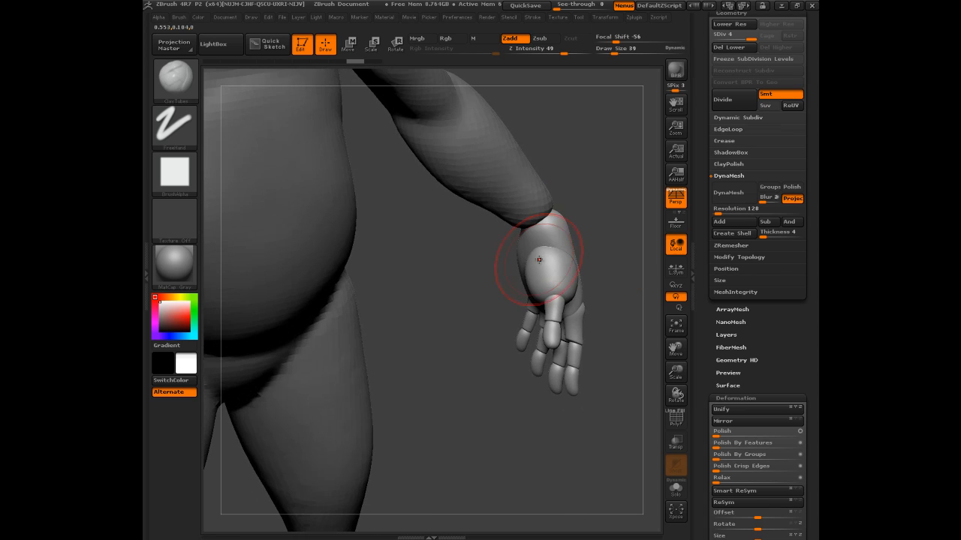
left_click_drag(612, 215, 523, 187)
left_click(721, 214)
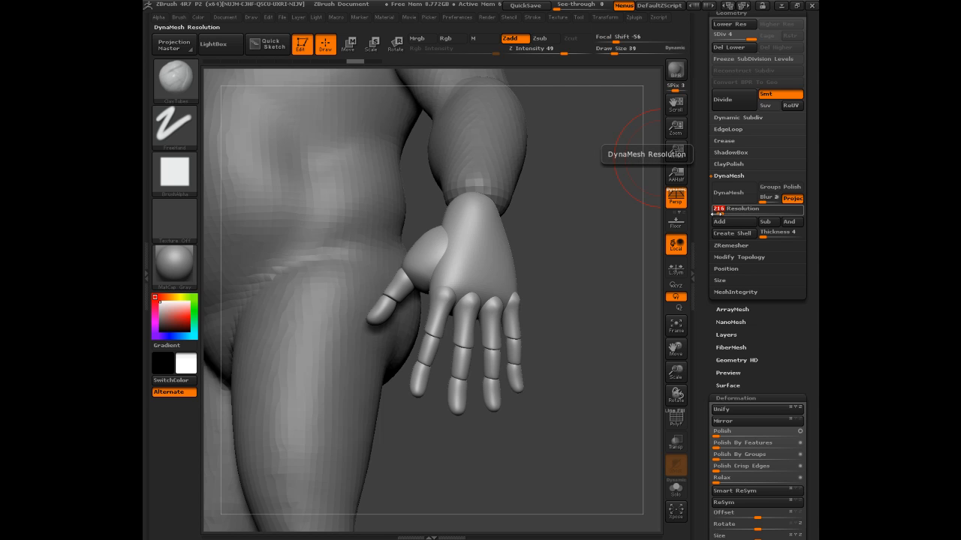
type("500")
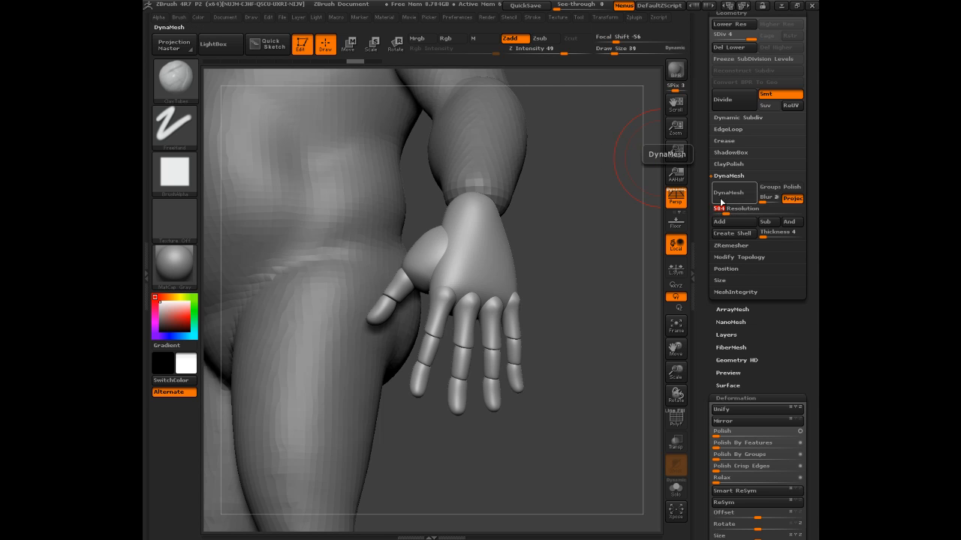
left_click(725, 193)
left_click(615, 217)
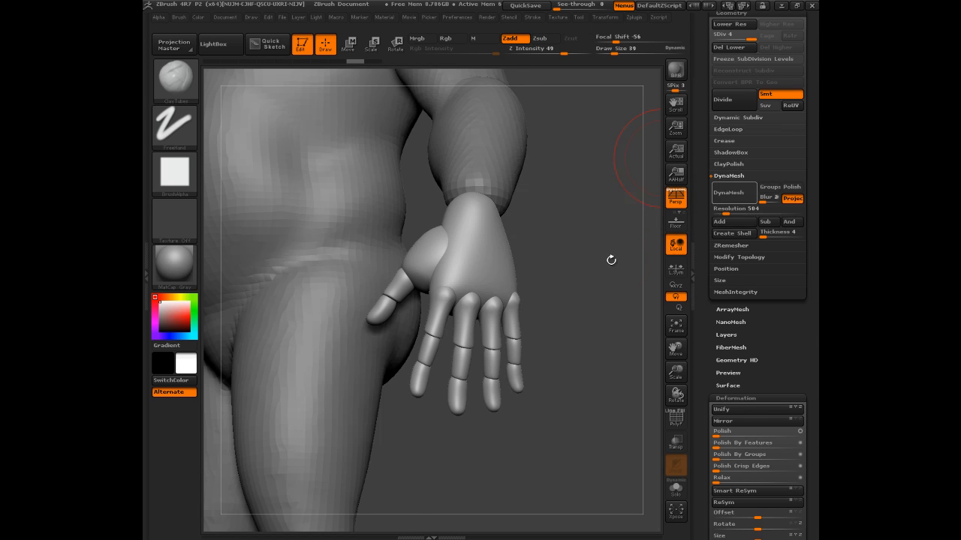
left_click_drag(611, 259, 585, 255)
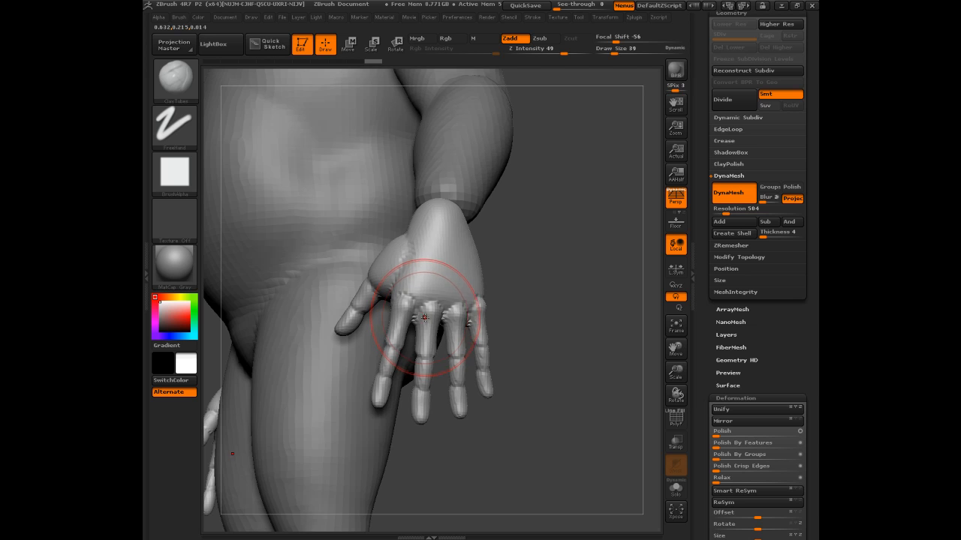
Step: Try smoothing the rough areas between the finger bases on the Hands subtool
key("shift")
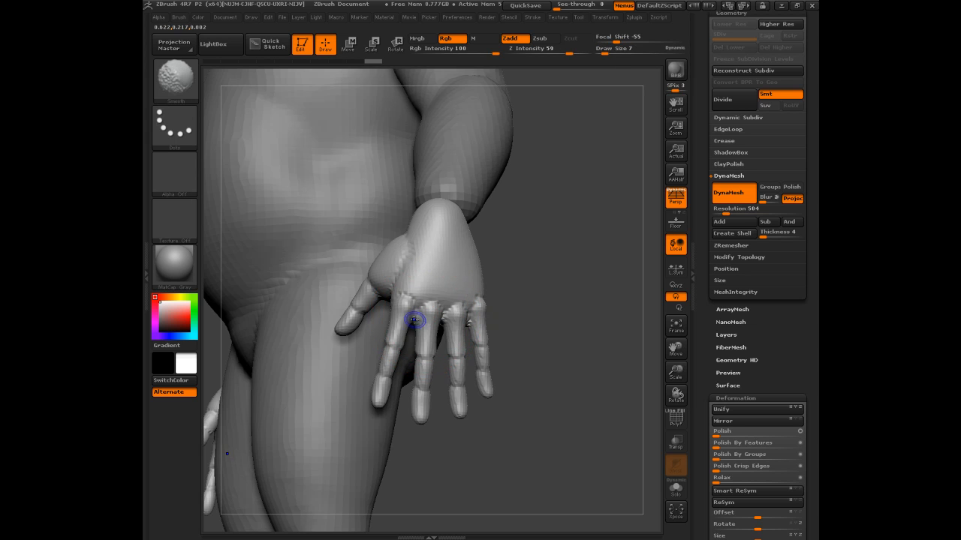
left_click_drag(444, 320, 445, 319, "shift")
left_click_drag(565, 241, 512, 248)
key("shift")
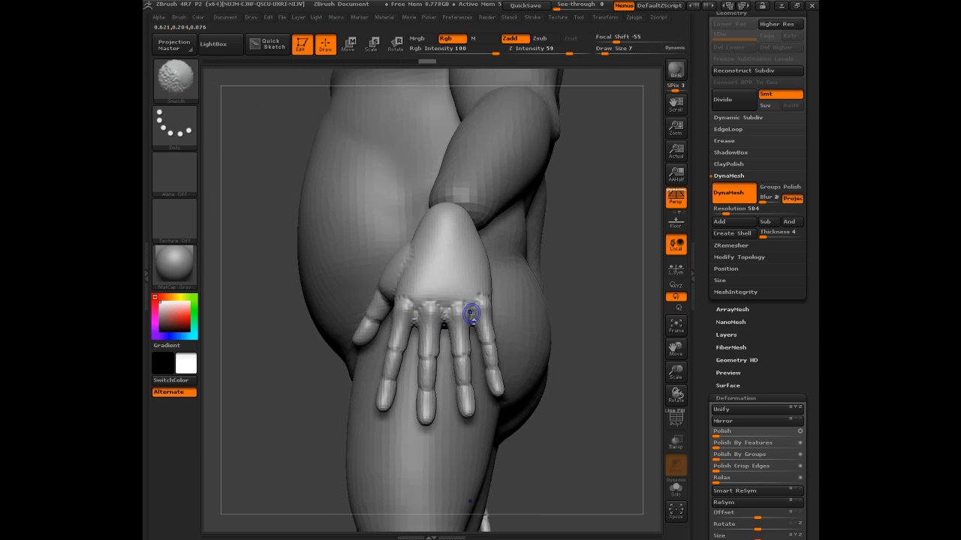
Step: Undo the smoothing and the Hands DynaMesh conversion, and convert again at resolution 600 without freezing the subdivision levels
key("ctrl")
key("ctrl+z")
key("ctrl+z")
key("ctrl+z")
key("ctrl+z")
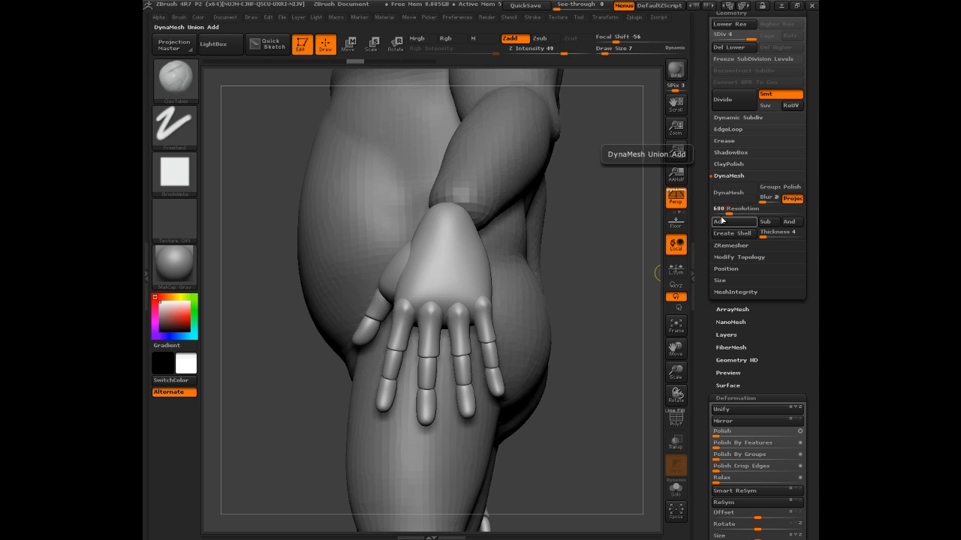
left_click(716, 195)
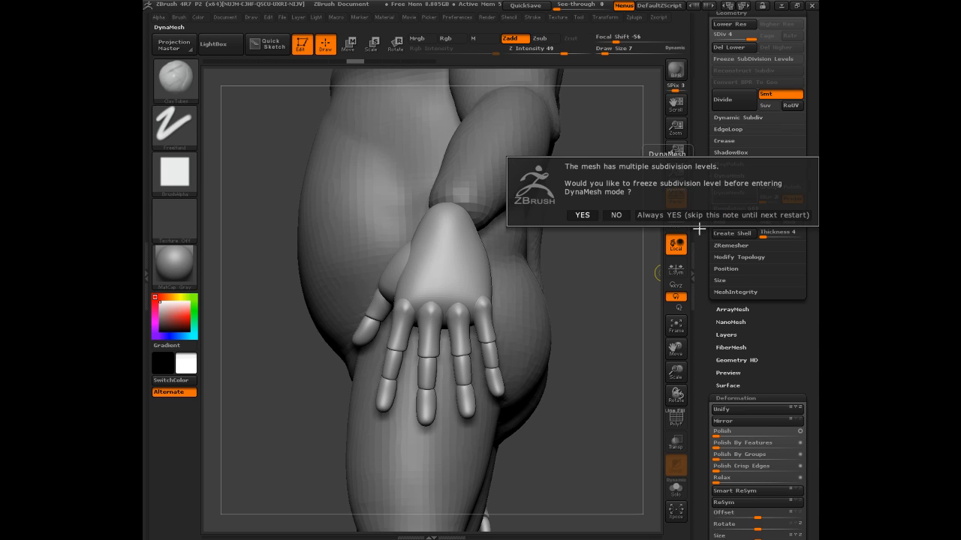
left_click(615, 214)
Step: Smooth the rough transitions between the finger bases and around the thumb with the Smooth brush
left_click_drag(618, 240, 605, 251)
key("shift")
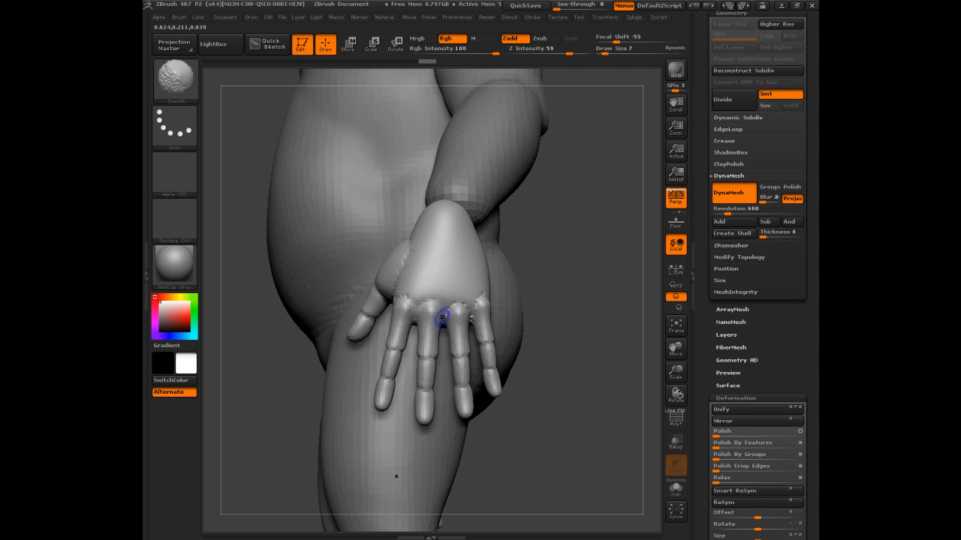
mouse_move(570, 281)
left_mouse_down()
mouse_move(440, 343)
mouse_move(451, 315)
mouse_move(418, 279)
left_mouse_up()
key("shift")
key("shift")
left_click_drag(522, 244, 534, 259)
mouse_move(379, 213)
left_mouse_down("shift")
mouse_move(412, 225)
mouse_move(488, 218)
left_mouse_up("shift")
mouse_move(384, 269)
left_mouse_down("shift")
mouse_move(361, 271)
mouse_move(377, 274)
left_mouse_up("shift")
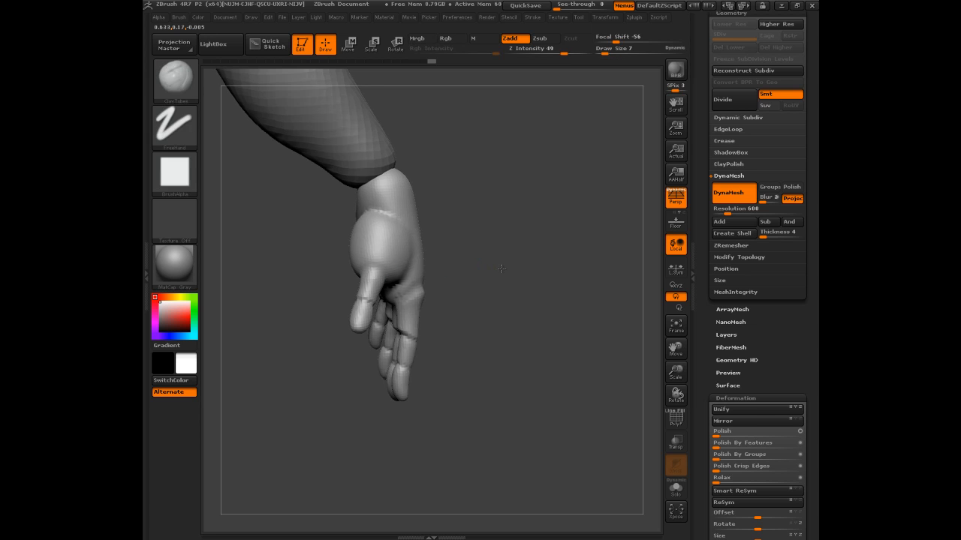
Step: Smooth the thumb joint and the seam where the thumb mound meets the wrist
left_click_drag(452, 262, 479, 264)
left_click_drag(378, 300, 378, 294, "shift")
left_click_drag(455, 227, 476, 242)
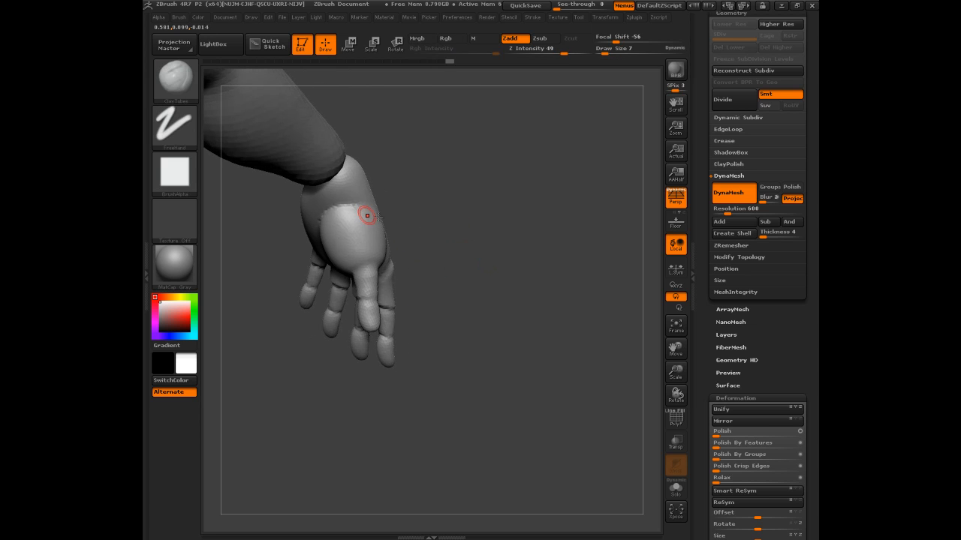
left_click_drag(352, 211, 358, 211, "shift")
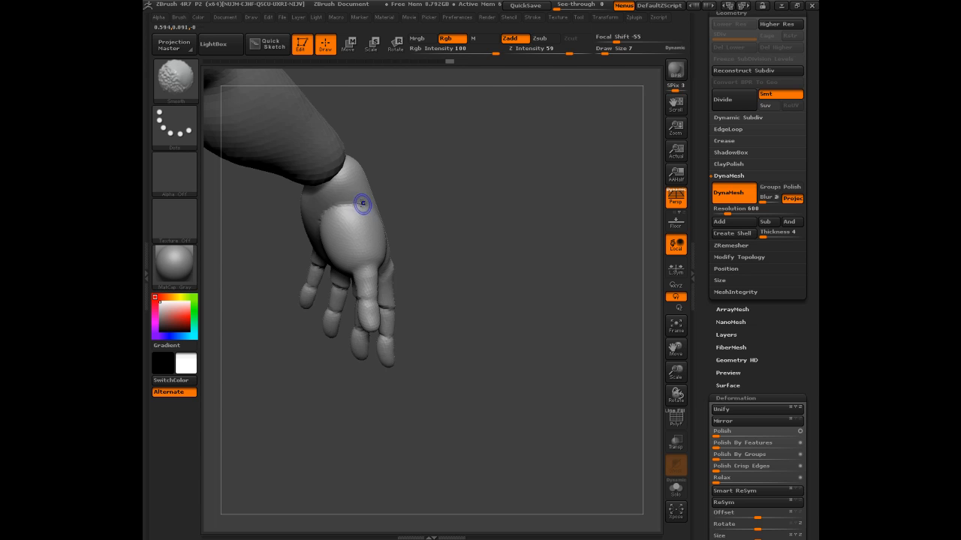
left_click_drag(421, 193, 443, 202)
key("shift")
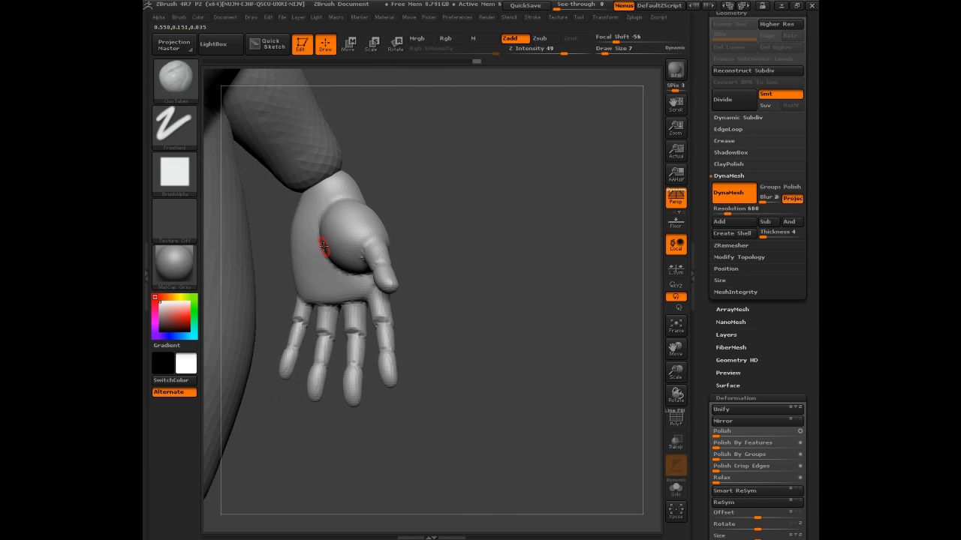
Step: Raise the draw size to 13 and soften the crease between the palm and the thumb mound
key("s")
left_click_drag(325, 246, 328, 246)
mouse_move(321, 236)
left_mouse_down()
mouse_move(326, 263)
mouse_move(358, 264)
left_mouse_up()
key("shift")
left_click_drag(416, 203, 446, 193)
left_click_drag(374, 245, 384, 257, "shift")
left_click_drag(471, 279, 355, 338)
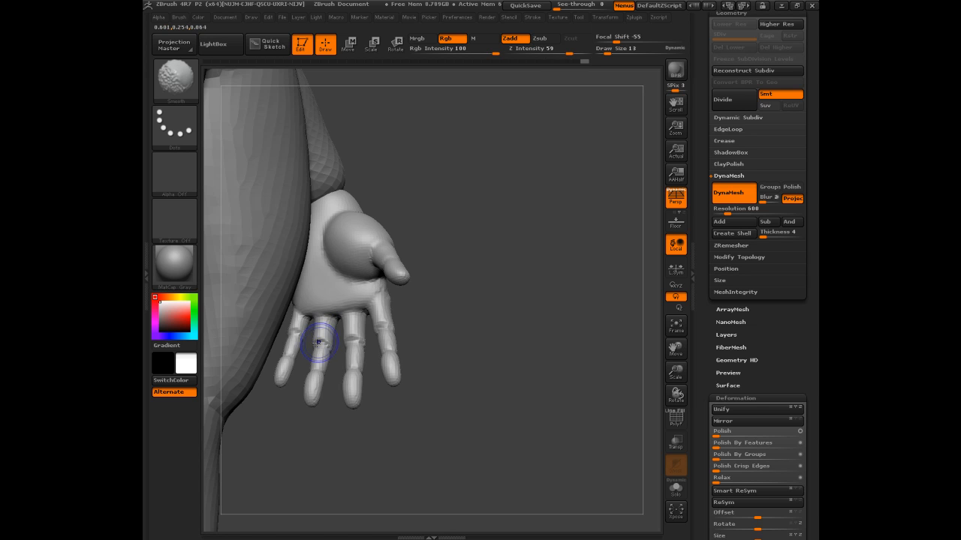
Step: Try thickening the Hands subtool with the Inflate deformation and undo it
mouse_move(480, 266)
left_mouse_down()
mouse_move(418, 301)
mouse_move(395, 264)
mouse_move(489, 292)
mouse_move(474, 271)
mouse_move(491, 245)
left_mouse_up()
left_click_drag(699, 331, 692, 238)
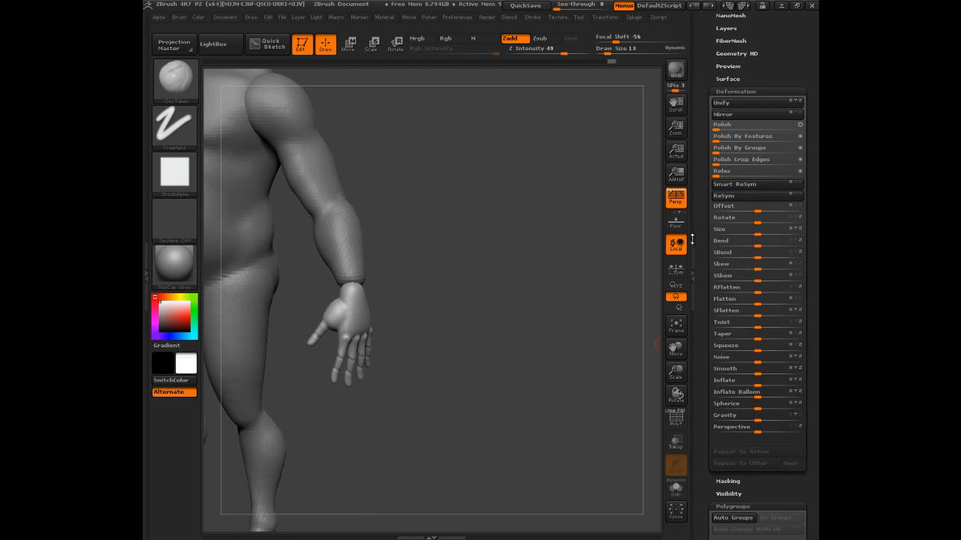
left_click_drag(757, 385, 761, 385)
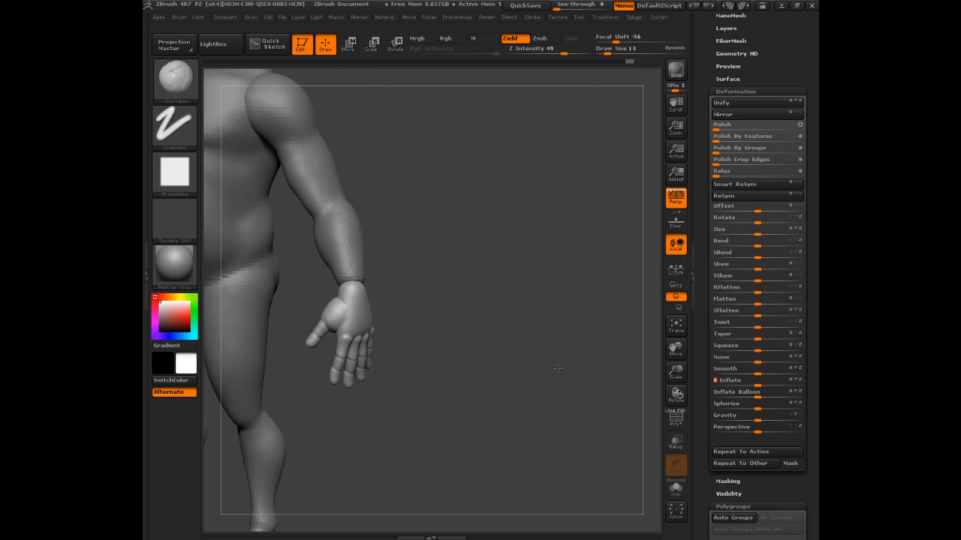
left_click_drag(558, 368, 542, 364)
key("ctrl+z")
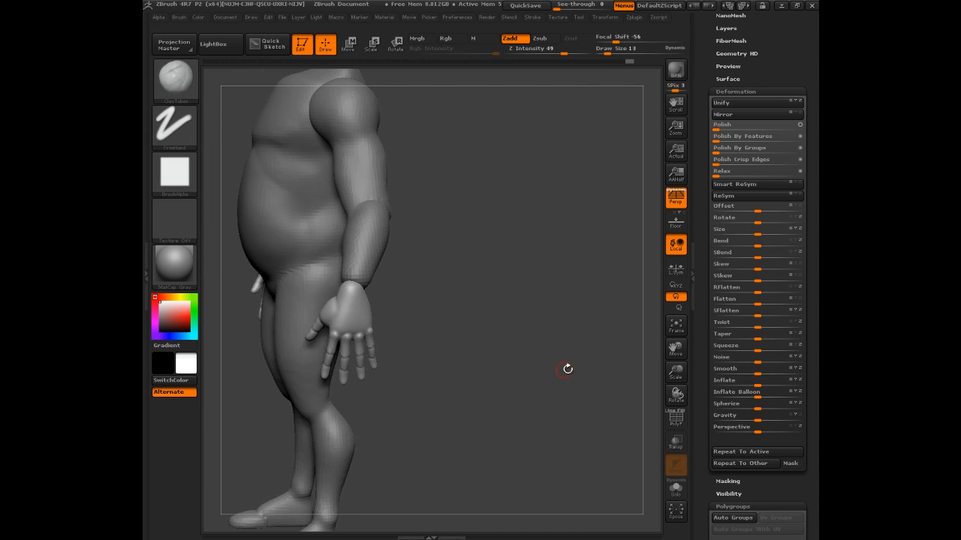
Step: Apply the Inflate deformation to the Hands subtool to make the palms and fingers fuller
left_click(733, 381)
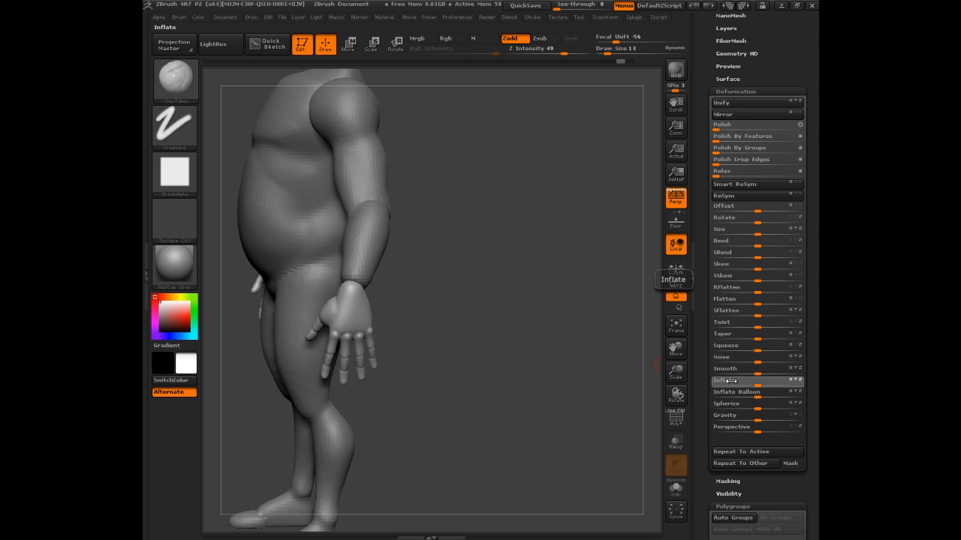
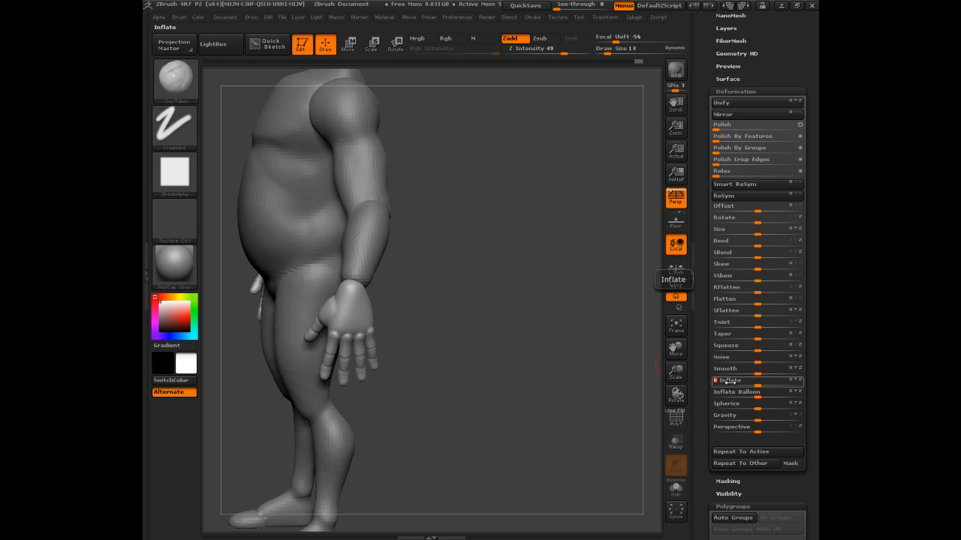
mouse_move(453, 322)
left_mouse_down()
mouse_move(564, 303)
mouse_move(535, 270)
mouse_move(494, 275)
mouse_move(490, 290)
mouse_move(565, 280)
mouse_move(542, 280)
mouse_move(546, 263)
left_mouse_up()
key("ctrl")
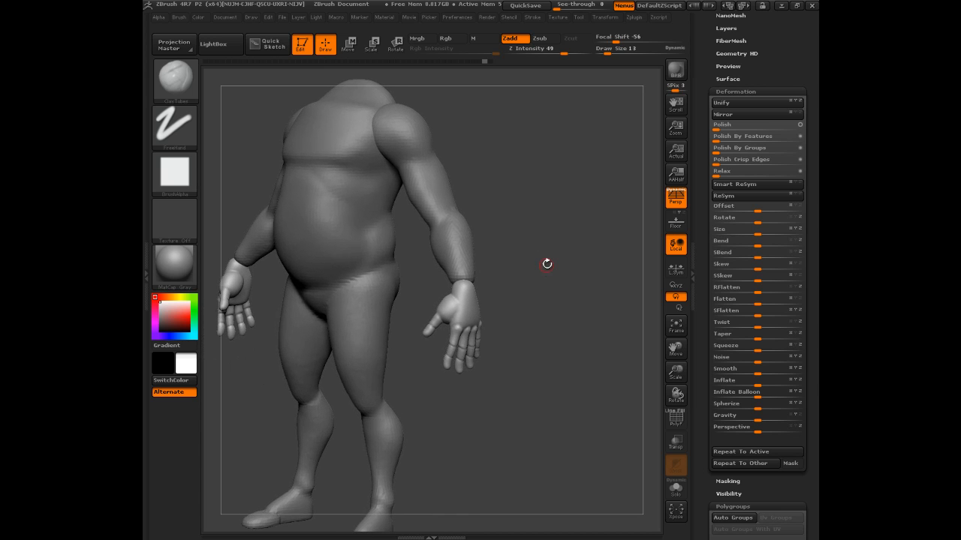
Step: Smooth the knuckles, the gaps between the fingers and the finger joints on the back of the hand
mouse_move(556, 219)
left_mouse_down()
mouse_move(593, 223)
mouse_move(563, 226)
mouse_move(569, 275)
mouse_move(536, 212)
mouse_move(496, 247)
left_mouse_up()
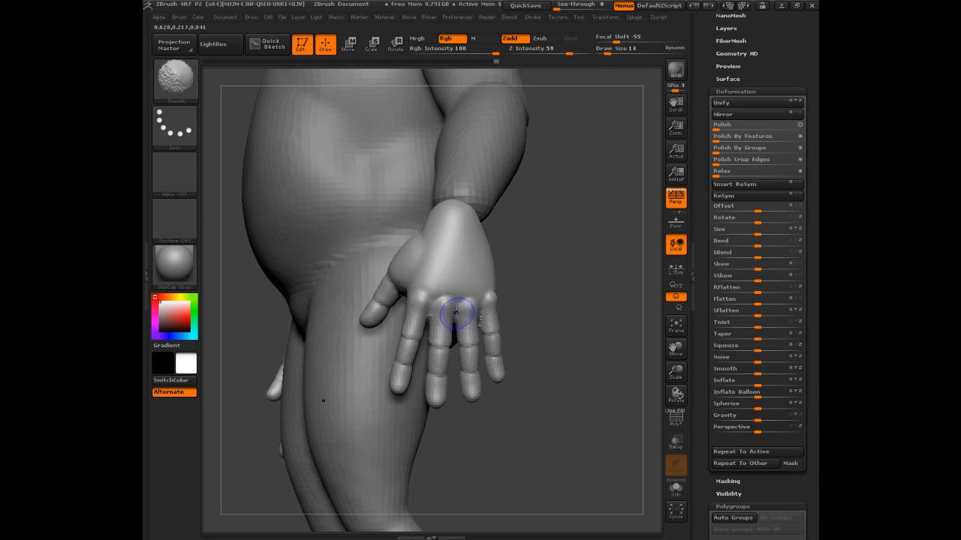
left_click_drag(573, 268, 489, 310)
key("ctrl")
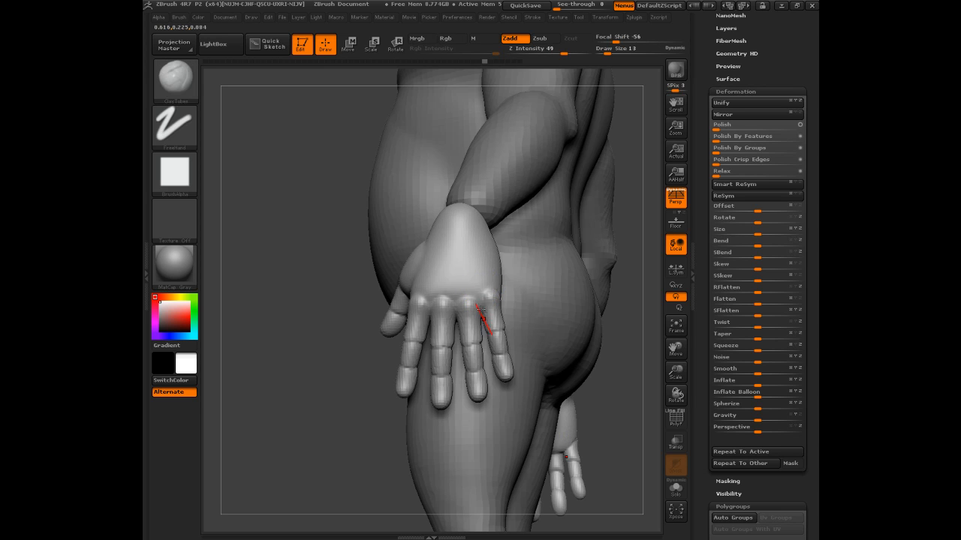
left_click_drag(398, 379, 440, 301)
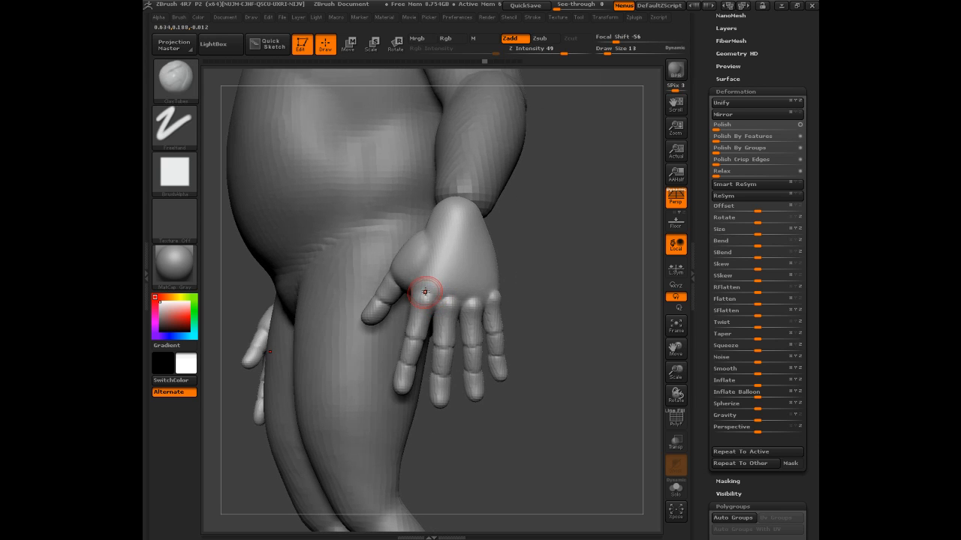
mouse_move(550, 259)
left_mouse_down()
mouse_move(583, 270)
mouse_move(531, 277)
left_mouse_up()
left_click_drag(422, 343, 484, 348, "shift")
left_click_drag(578, 308, 528, 306)
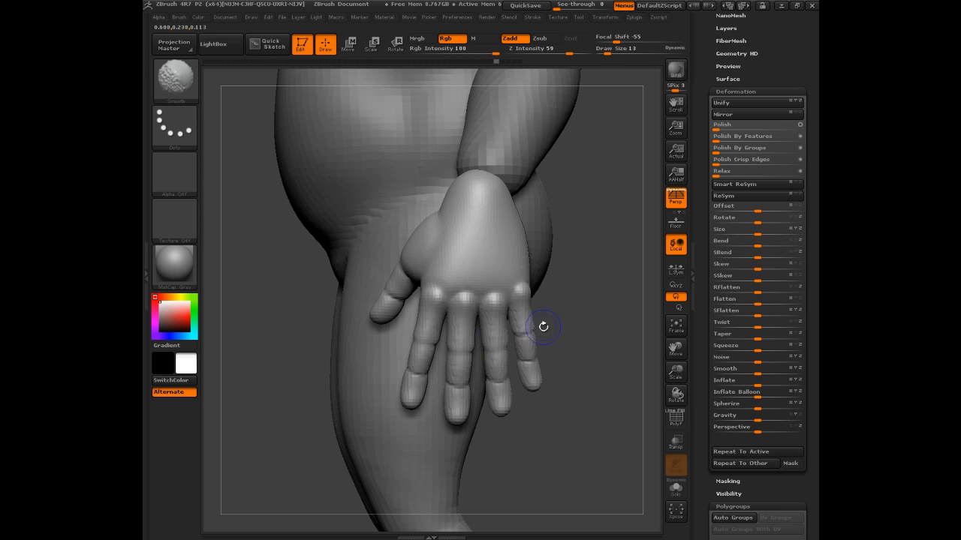
Step: Select the ClayTubes brush, fill the transition between the wrist and thumb mound, and smooth it
mouse_move(600, 324)
left_mouse_down()
mouse_move(618, 311)
mouse_move(596, 367)
mouse_move(581, 364)
left_mouse_up()
left_click_drag(465, 295, 463, 250, "alt")
mouse_move(582, 181)
left_mouse_down()
mouse_move(510, 256)
mouse_move(545, 271)
left_mouse_up()
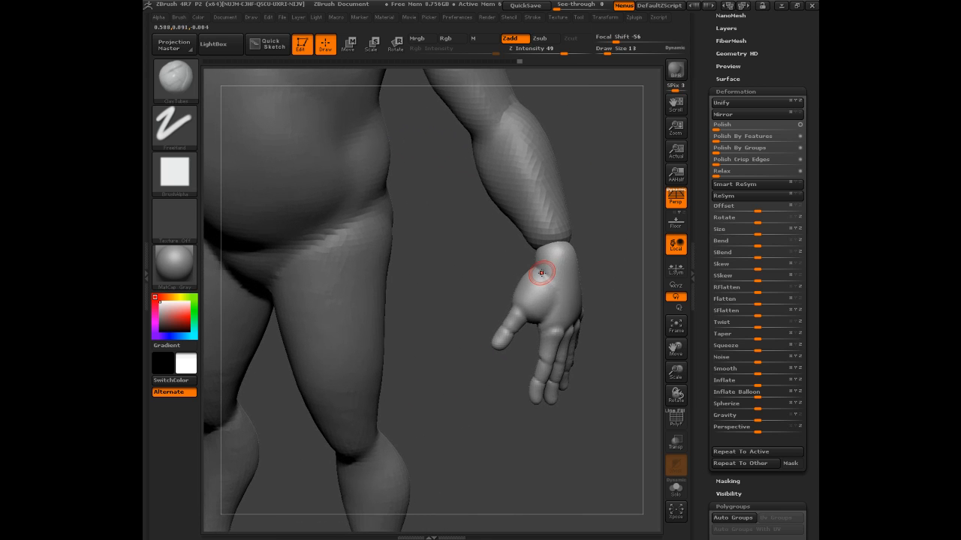
key("b")
key("c")
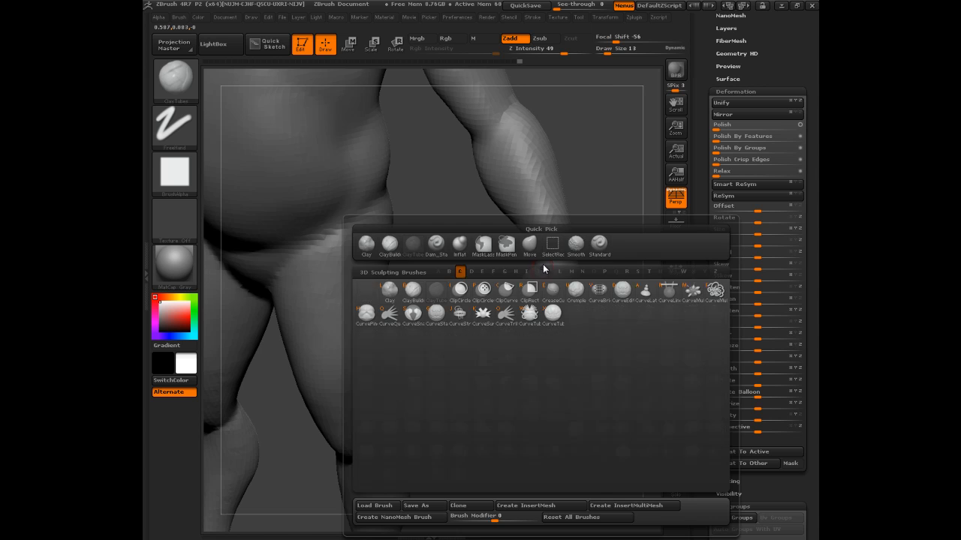
key("t")
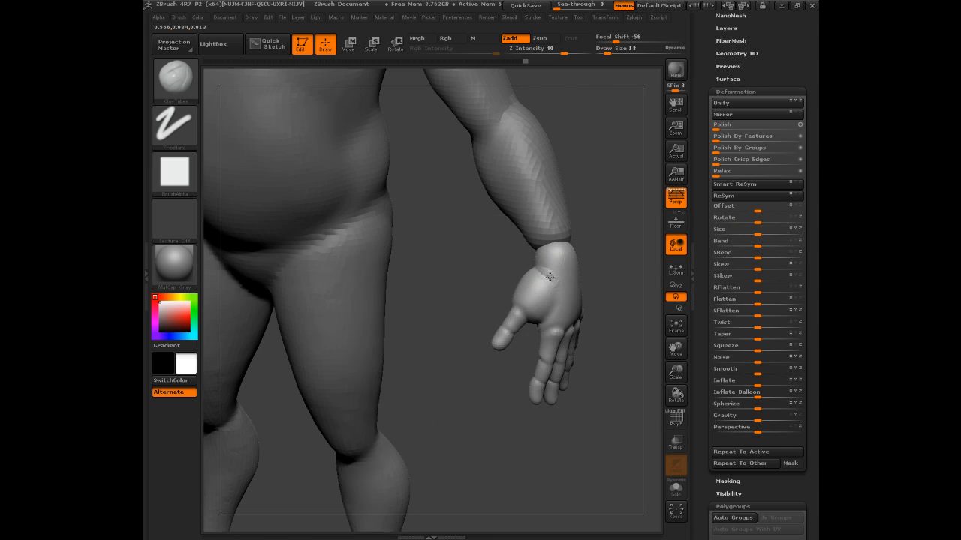
mouse_move(550, 289)
right_mouse_down()
mouse_move(559, 280)
mouse_move(552, 272)
right_mouse_up()
key("shift")
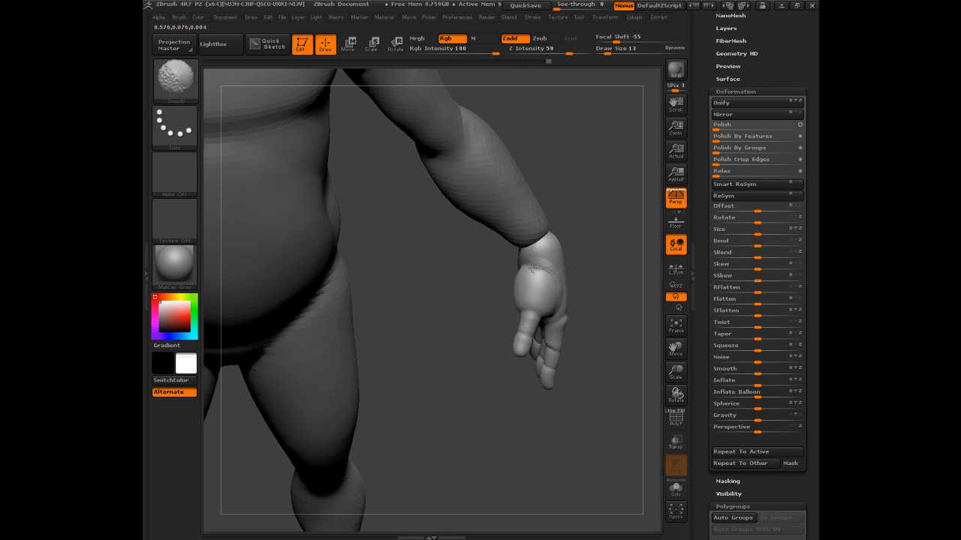
right_click_drag(606, 250, 548, 302)
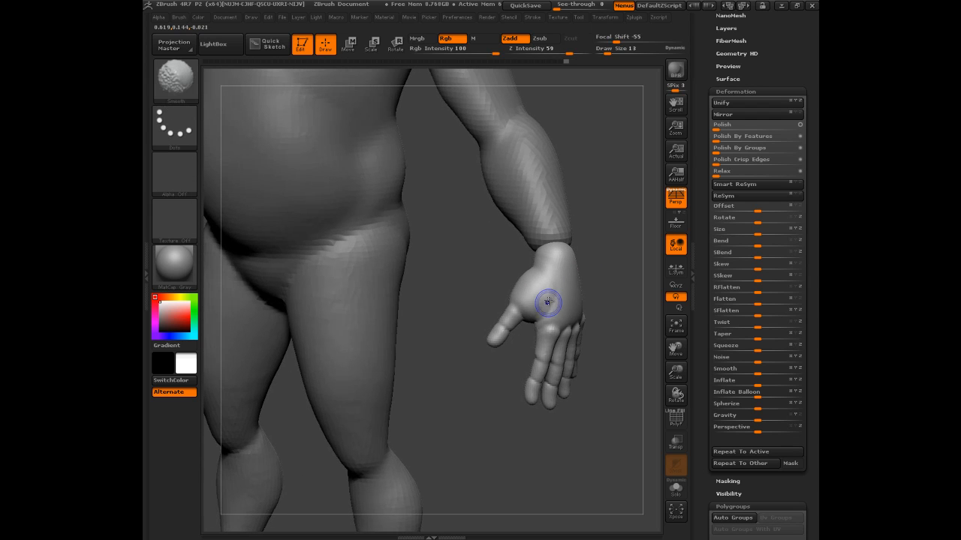
Step: Build up the heel of the palm opposite the thumb with ClayTubes strokes and smooth them
right_click_drag(489, 272, 547, 273)
left_click_drag(546, 262, 539, 300)
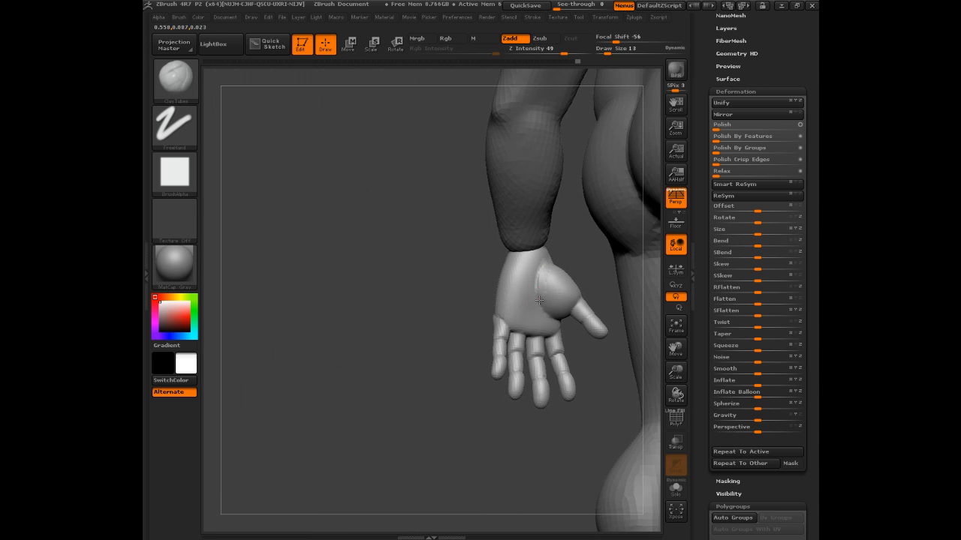
key("shift")
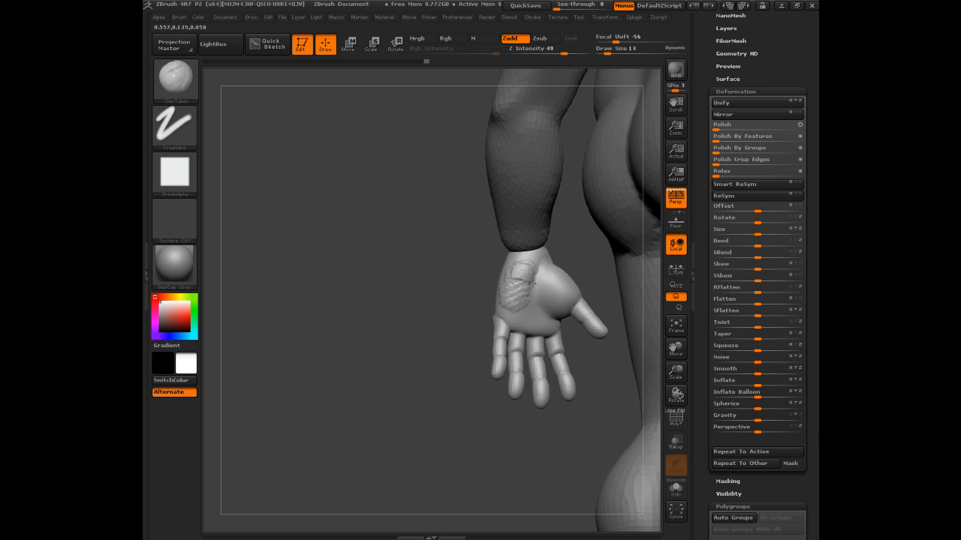
key("shift")
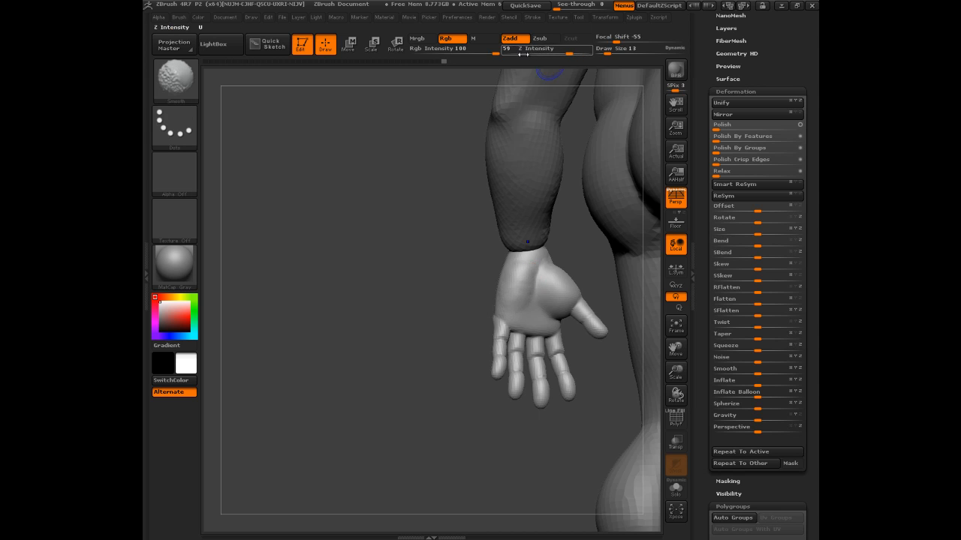
mouse_move(507, 57)
key("shift")
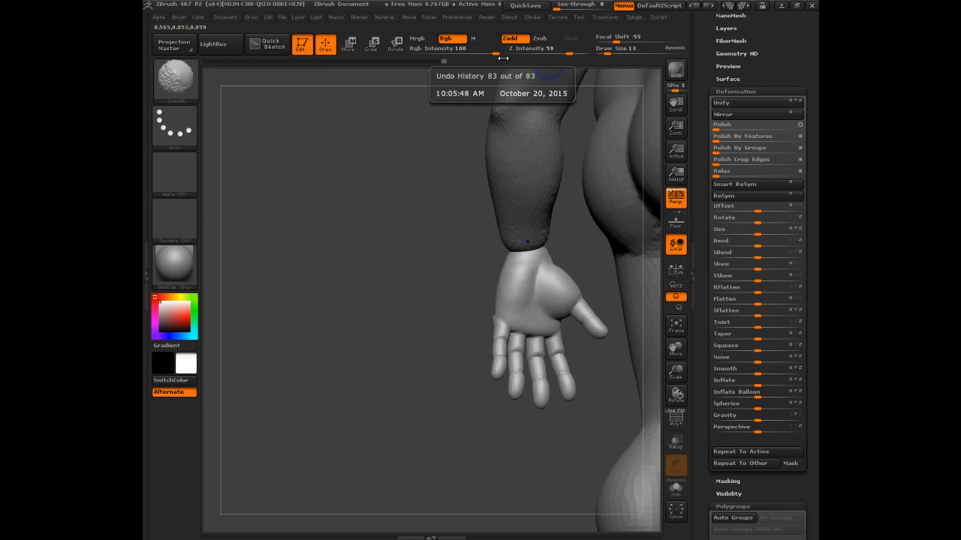
Step: Flatten the thumb mound and palm surfaces with the TrimDynamic brush at draw size 22
mouse_move(480, 272)
left_mouse_down()
mouse_move(418, 308)
mouse_move(590, 236)
mouse_move(563, 282)
mouse_move(523, 318)
left_mouse_up()
key("b")
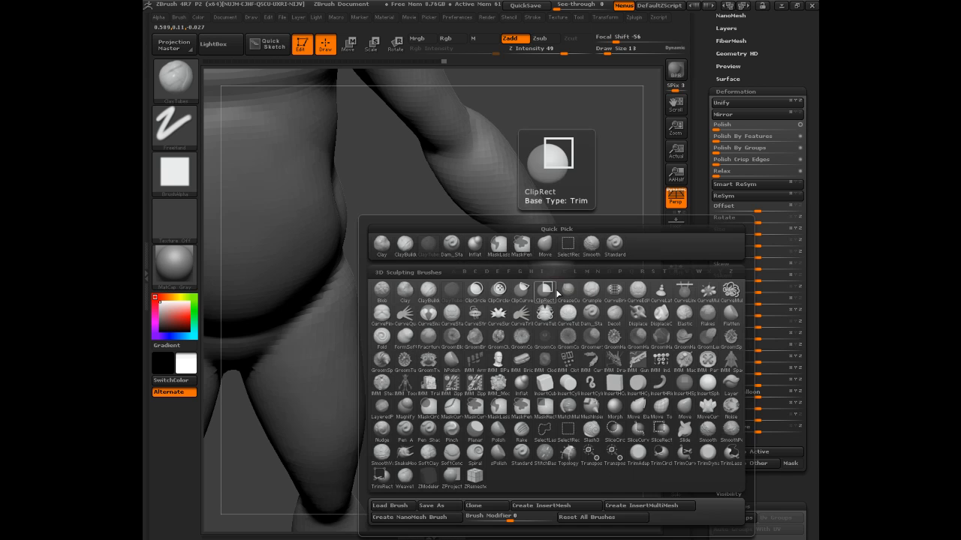
key("t")
key("d")
key("s")
left_click_drag(553, 278, 551, 279)
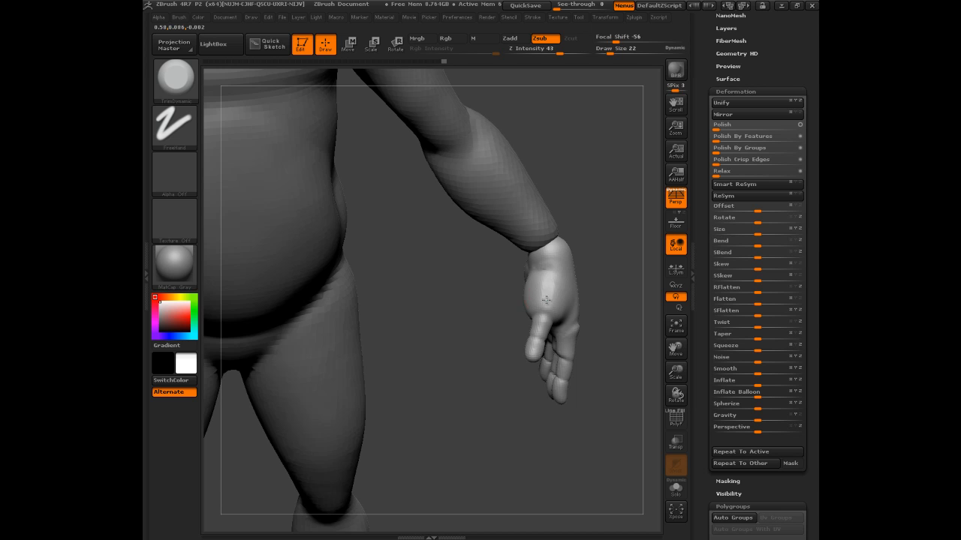
mouse_move(607, 244)
left_mouse_down()
mouse_move(550, 290)
mouse_move(599, 244)
mouse_move(570, 286)
left_mouse_up()
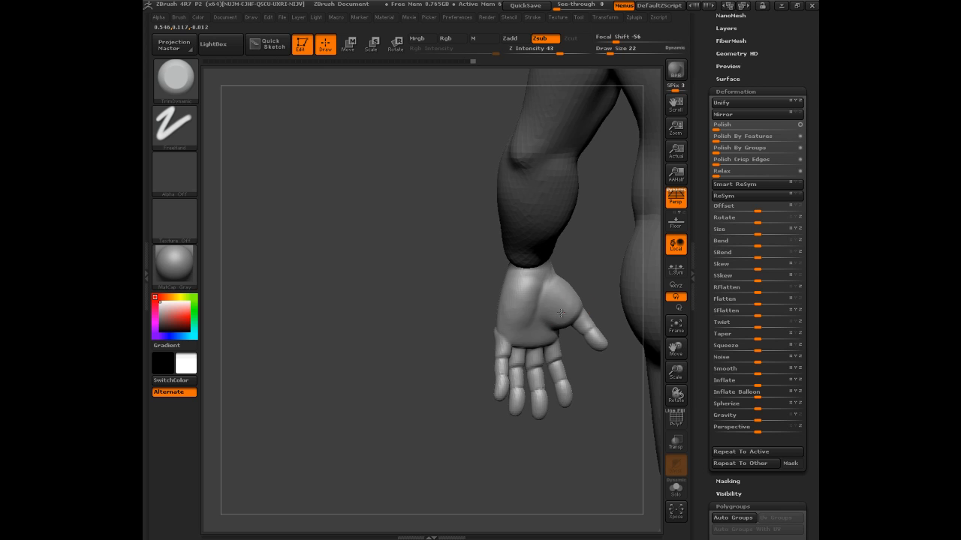
left_click_drag(567, 309, 571, 275)
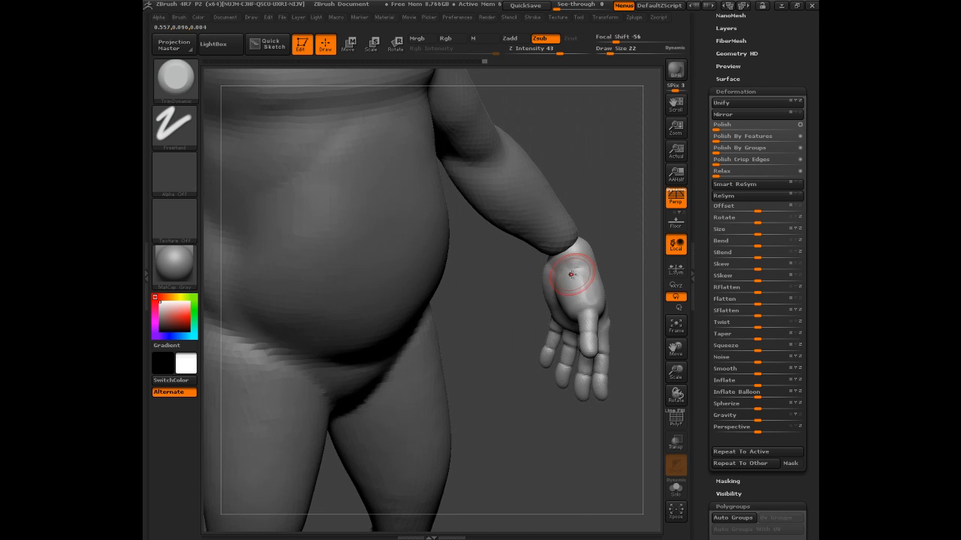
left_click_drag(535, 318, 524, 295)
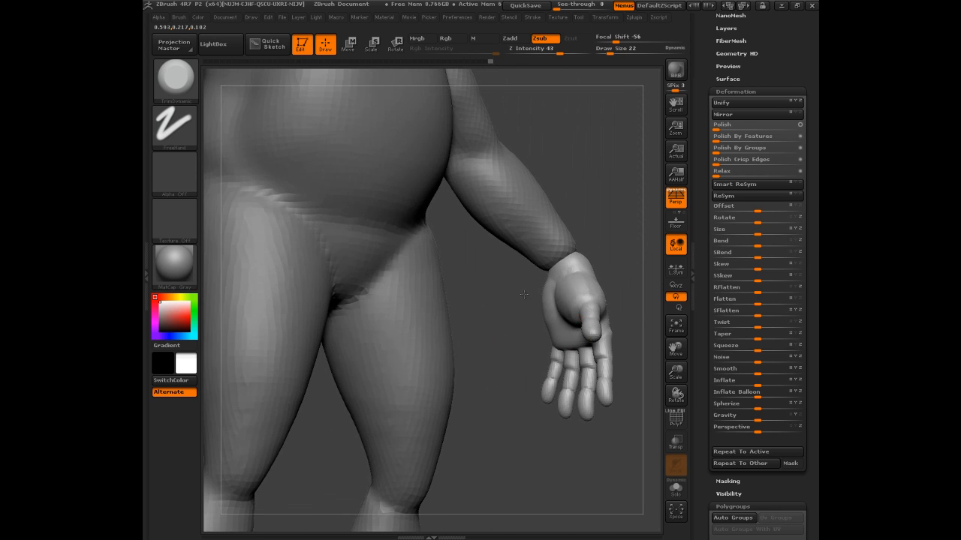
Step: Hide the Body subtool to leave only the arms and hands in view
left_click_drag(700, 194, 708, 365)
left_click(797, 250)
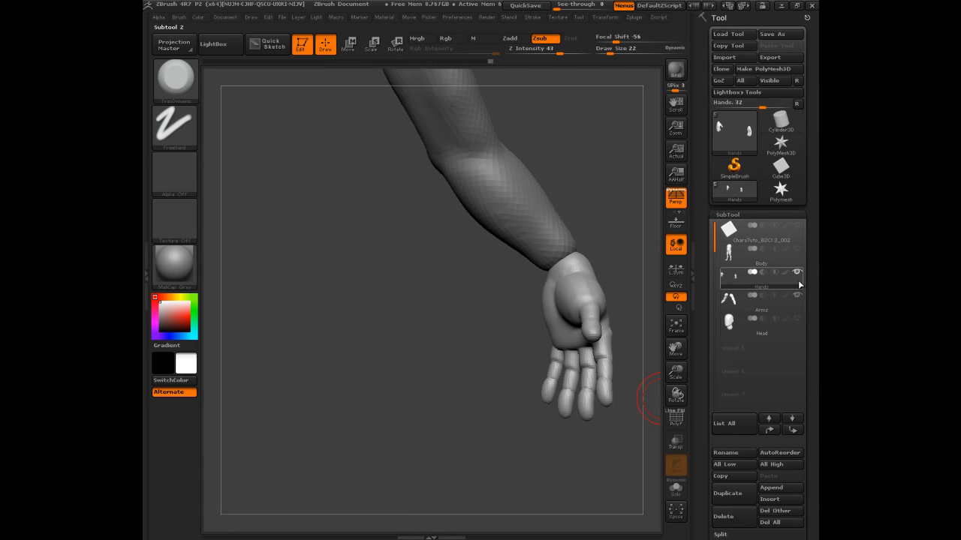
Step: Hide the Arms subtool and smooth the palm and thumb mound on the isolated hands
left_click(797, 296)
left_click_drag(520, 376, 545, 343)
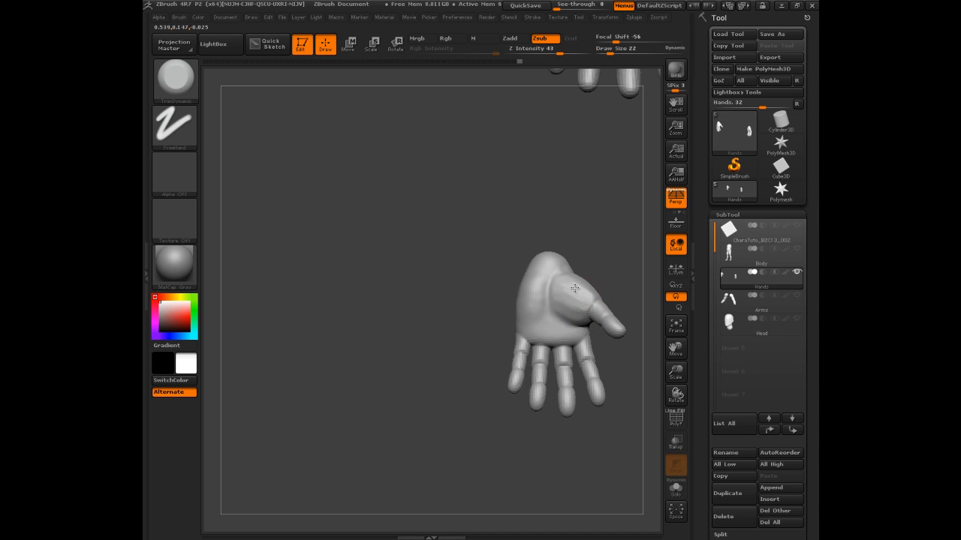
key("shift")
left_click_drag(518, 300, 466, 302)
left_click_drag(579, 280, 603, 275, "shift")
mouse_move(531, 298)
left_mouse_down()
mouse_move(489, 309)
mouse_move(472, 295)
left_mouse_up()
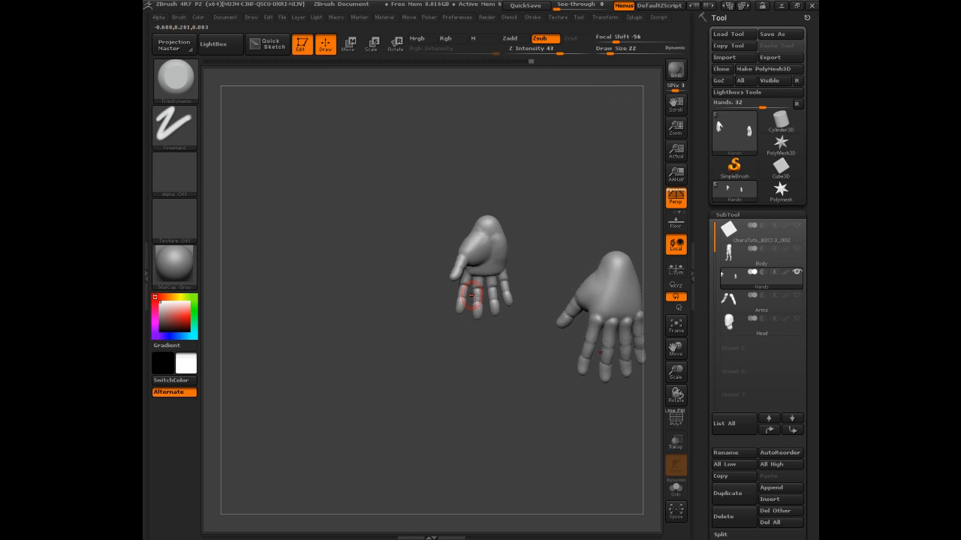
left_click_drag(521, 372, 625, 247)
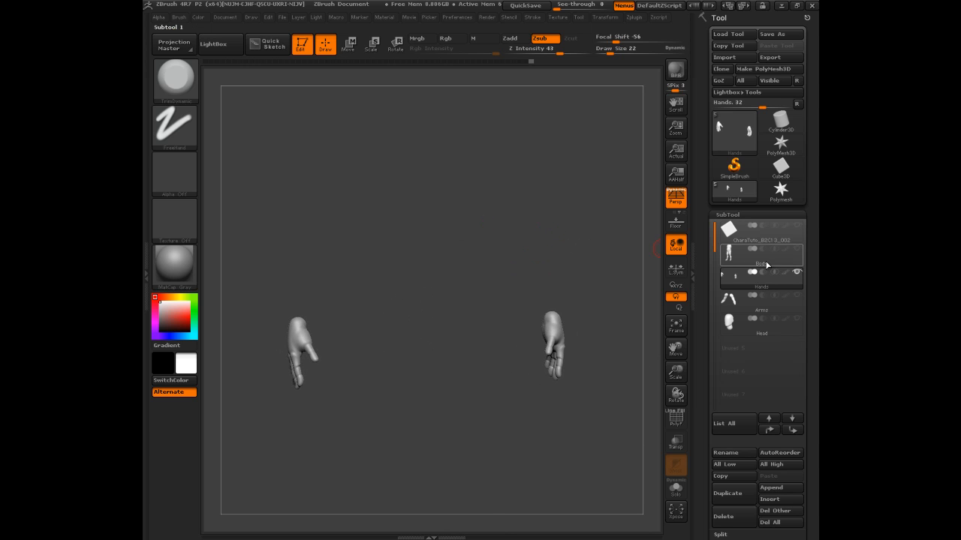
Step: Show the Body, Arms and Head subtools and subdivide the Head until its surface is smooth
left_click(798, 248)
left_click(797, 295)
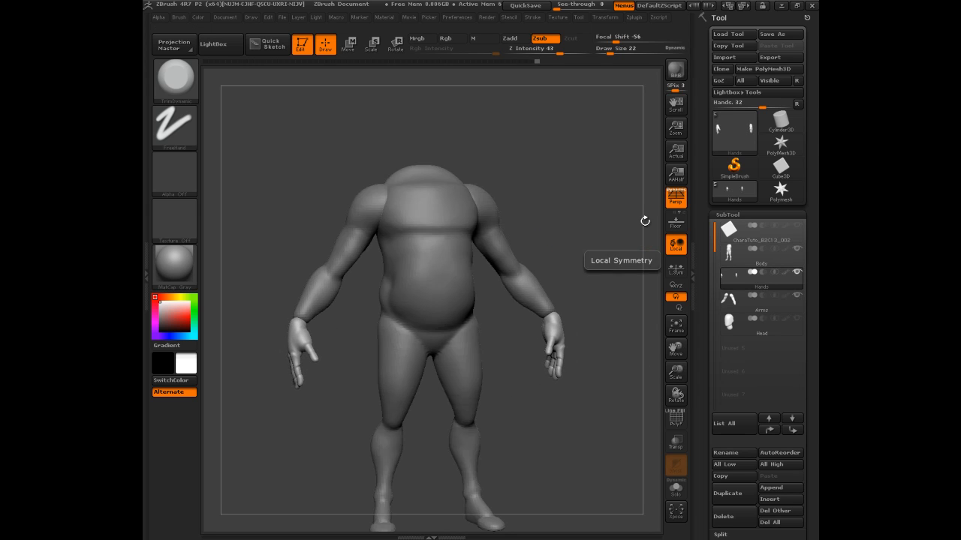
left_click_drag(603, 219, 578, 182)
left_click(797, 319)
left_click(732, 322)
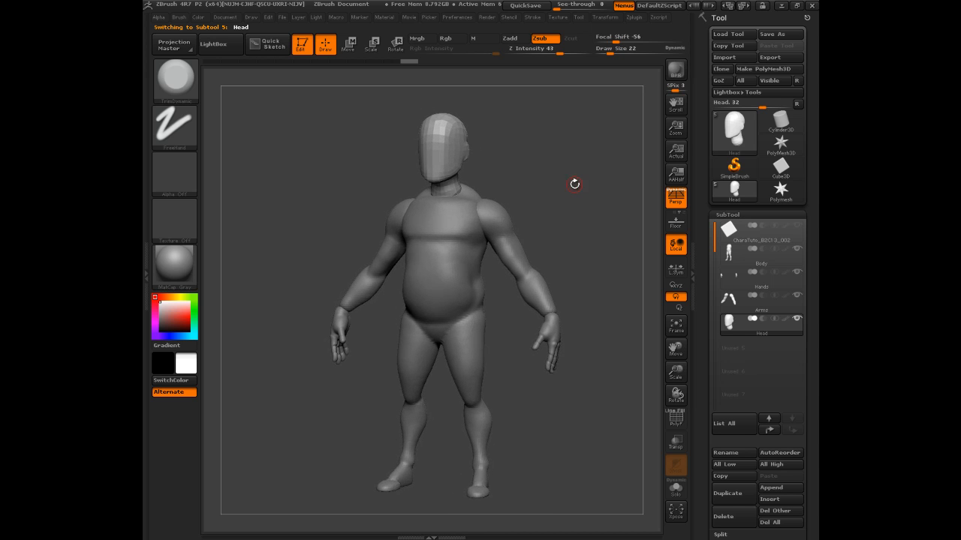
key("ctrl")
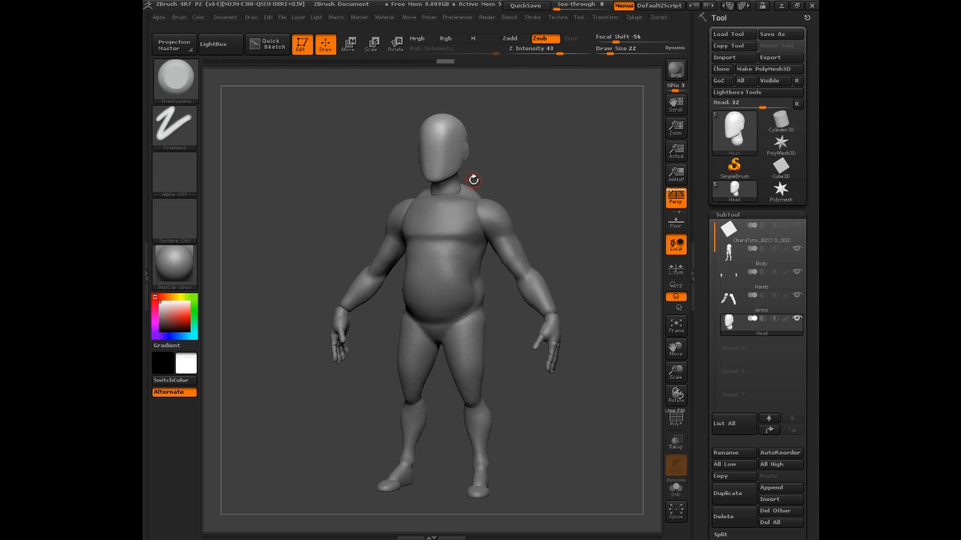
Step: Hide the Body, Hands and Arms subtools and mask the cranium polygroup of the Head, leaving the neck unmasked
key("ctrl+shift")
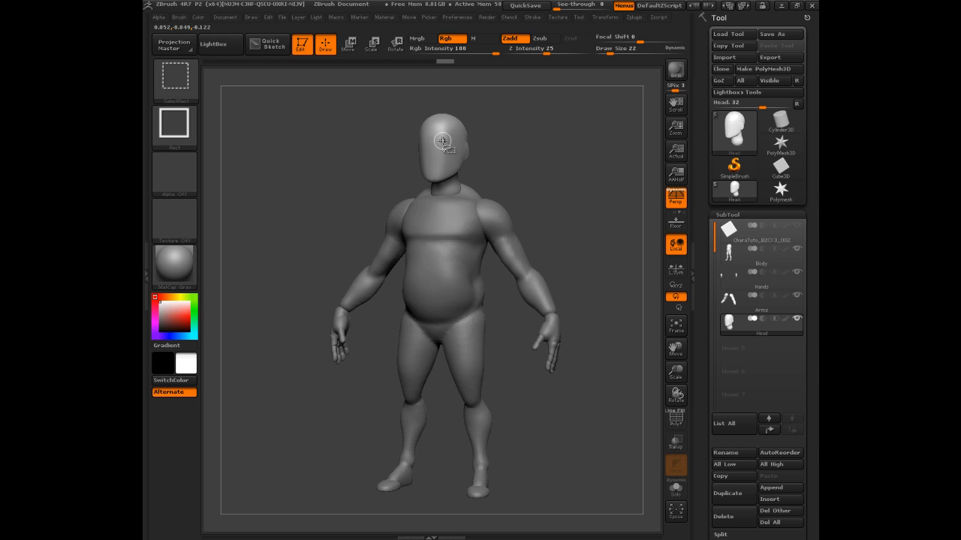
left_click(795, 249)
left_click(797, 271)
left_click(797, 295)
key("ctrl")
left_click(617, 257, "ctrl+shift")
mouse_move(562, 198)
left_mouse_down()
mouse_move(579, 187)
mouse_move(603, 230)
left_mouse_up()
Step: Show the Body subtool and thicken the unmasked neck slightly with the Inflate deformation
left_click(797, 249)
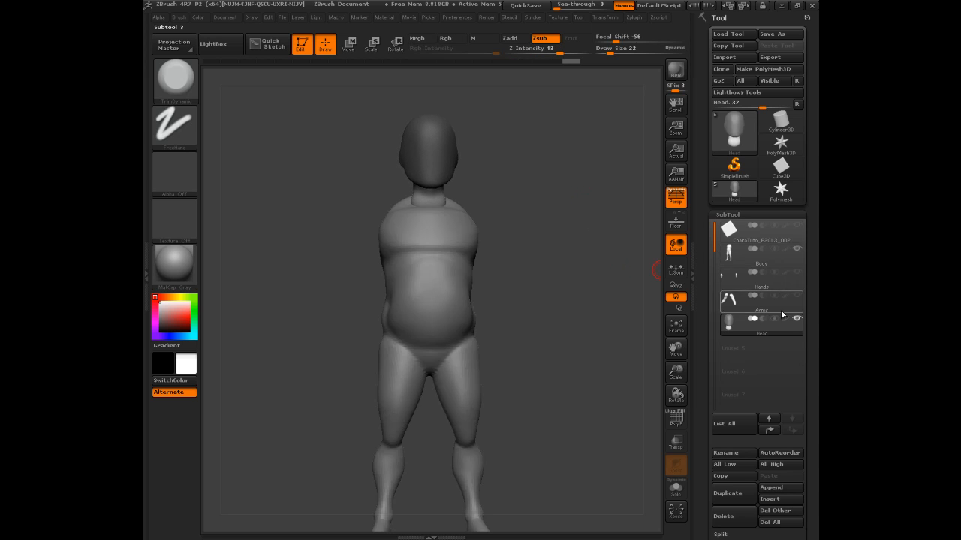
left_click_drag(698, 399, 698, 208)
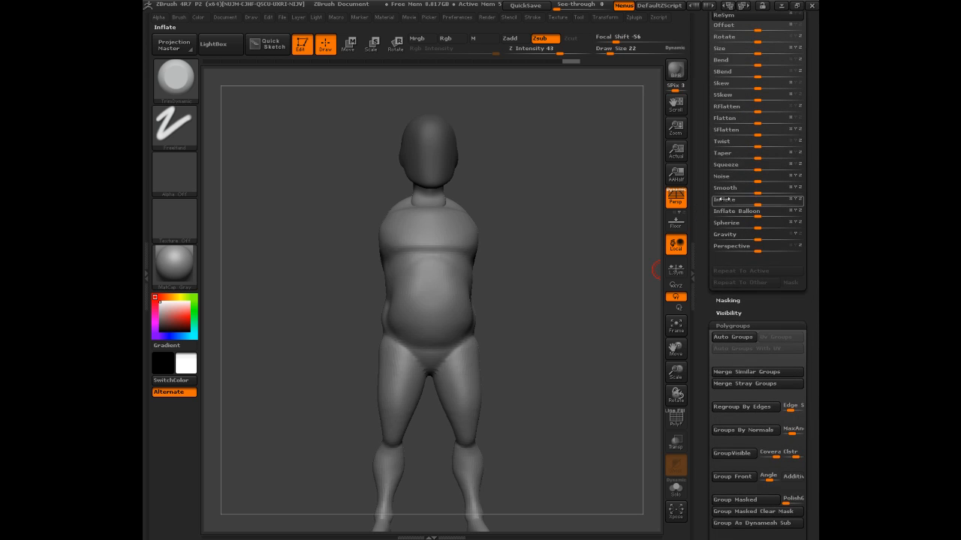
left_click_drag(759, 204, 763, 203)
mouse_move(536, 208)
left_mouse_down()
mouse_move(438, 225)
mouse_move(533, 214)
mouse_move(525, 218)
left_mouse_up()
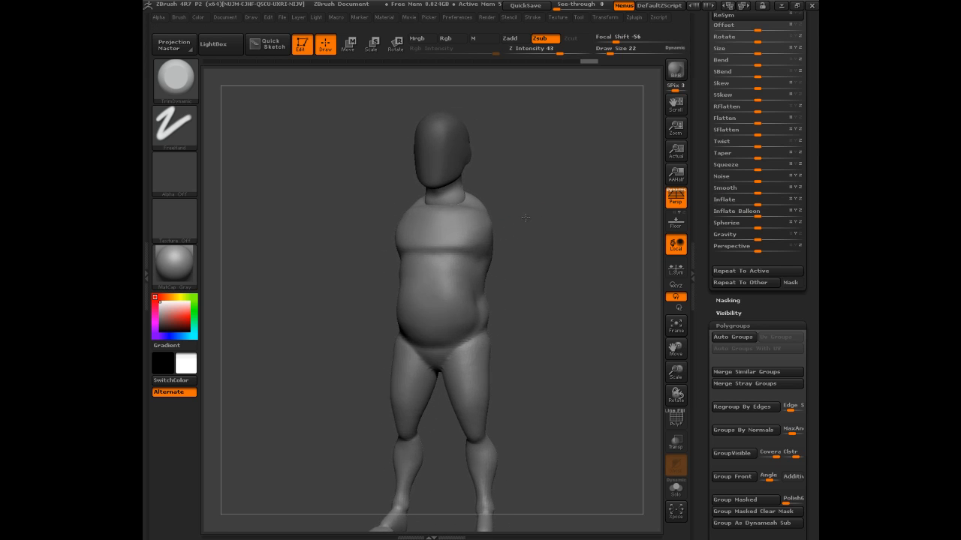
Step: Show the Arms and Hands subtools and adjust the back of the neck with the Move brush
scroll(776, 198, "up", 15)
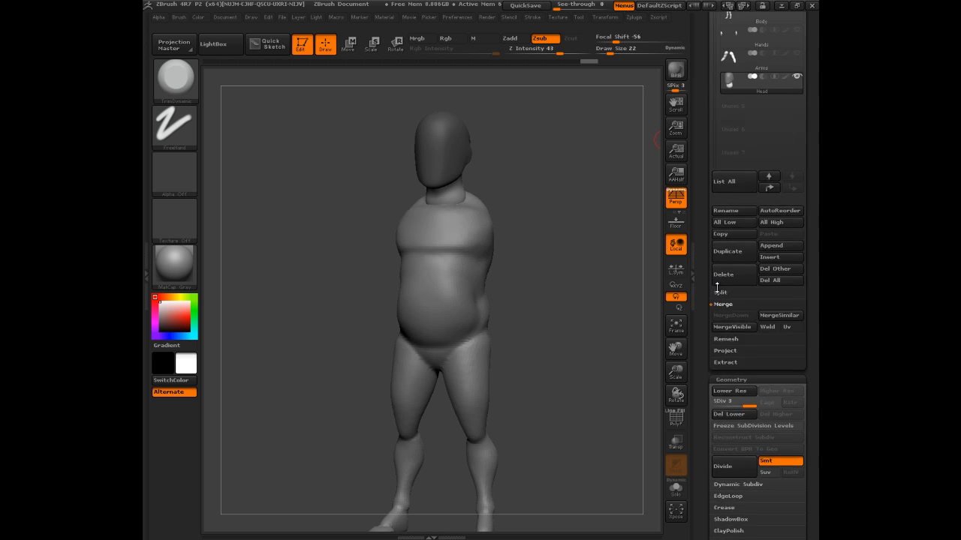
left_click(798, 129)
left_click(797, 107)
left_click_drag(655, 152, 473, 163)
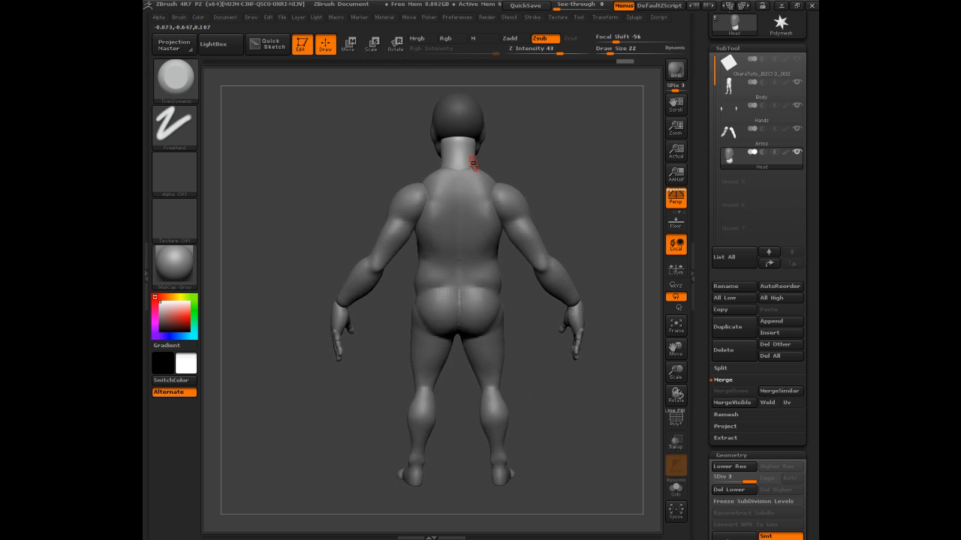
key("b")
key("m")
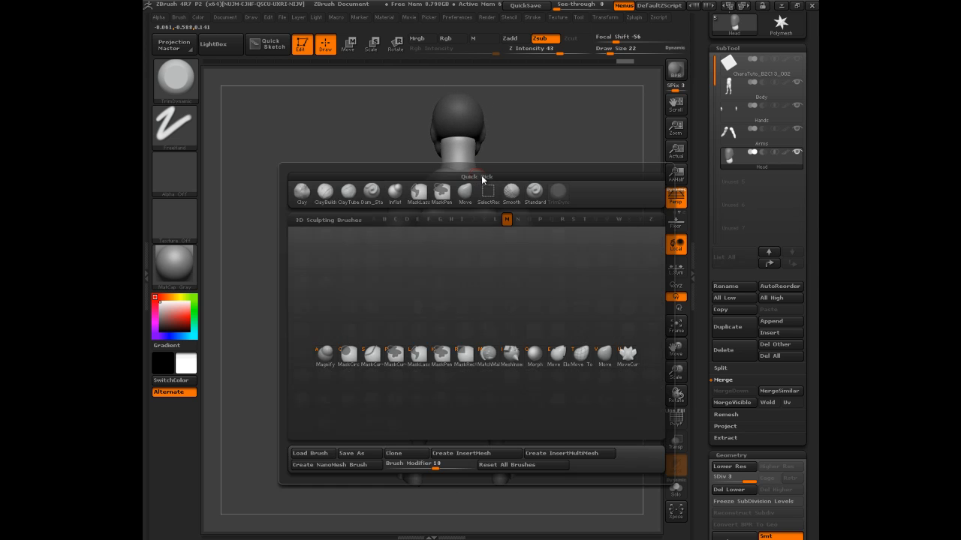
key("v")
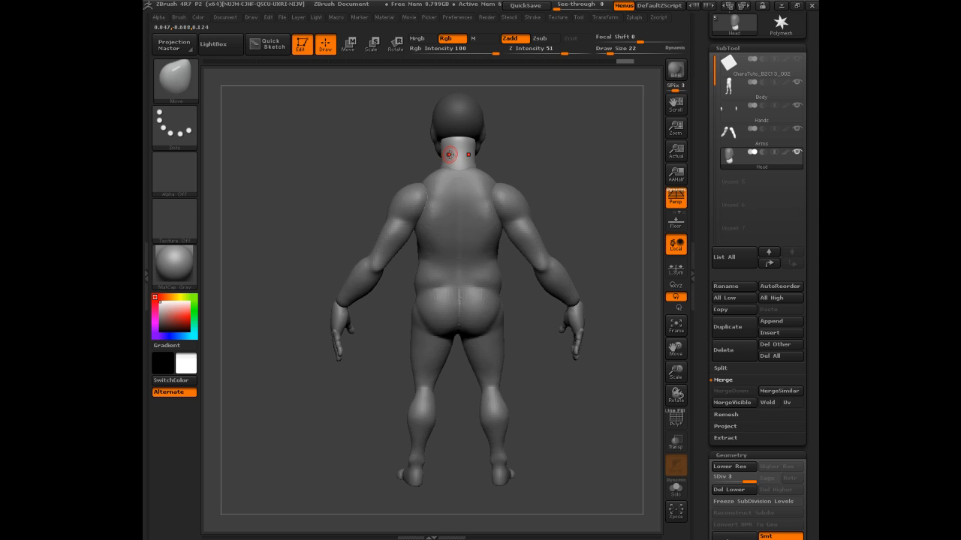
key("s")
mouse_move(457, 159)
left_mouse_down()
mouse_move(463, 148)
mouse_move(450, 154)
mouse_move(489, 138)
mouse_move(518, 142)
mouse_move(691, 94)
left_mouse_up()
Step: Select the Body subtool and reshape the trapezius, upper back and shoulder area with Move brush strokes at draw size 53
left_click(730, 90)
mouse_move(542, 127)
left_mouse_down()
mouse_move(563, 126)
mouse_move(439, 196)
left_mouse_up()
key("s")
key("s")
key("s")
key("s")
left_click_drag(520, 141, 529, 166)
left_click_drag(449, 197, 460, 196)
key("s")
left_click_drag(520, 174, 475, 195)
left_click_drag(526, 165, 484, 198)
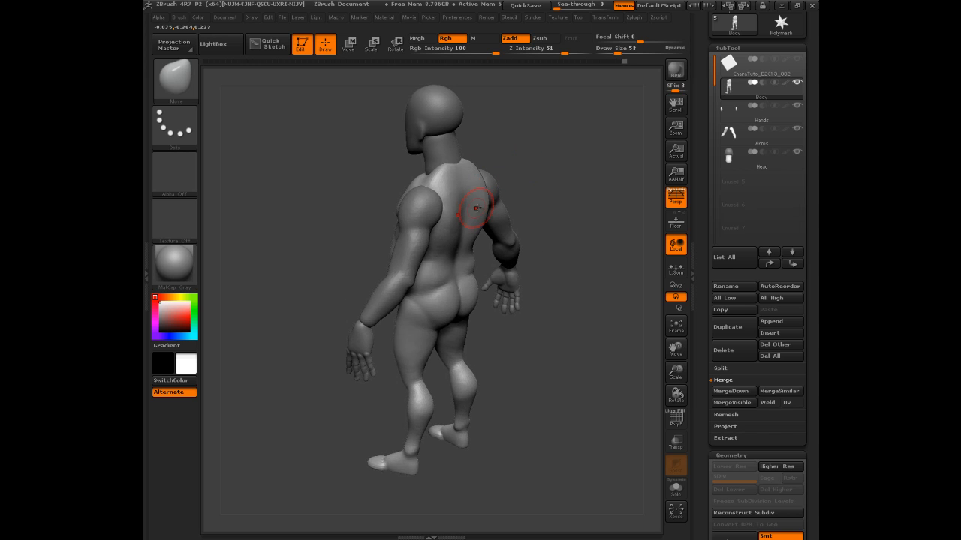
left_click_drag(542, 154, 497, 195)
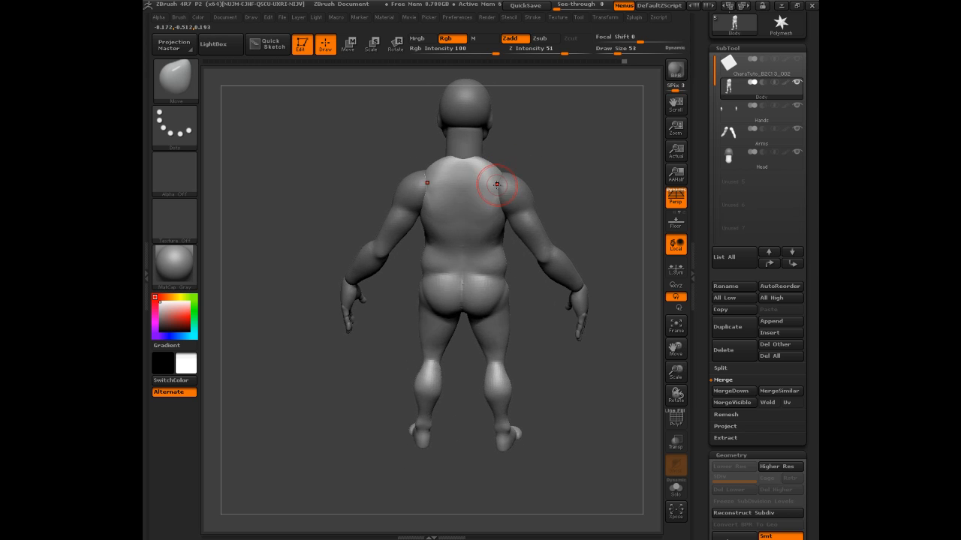
mouse_move(561, 151)
left_mouse_down()
mouse_move(462, 177)
mouse_move(501, 194)
left_mouse_up()
Step: Undo the last change around the shoulder blades and smooth the upper back at draw size 65
left_click_drag(456, 159, 549, 156)
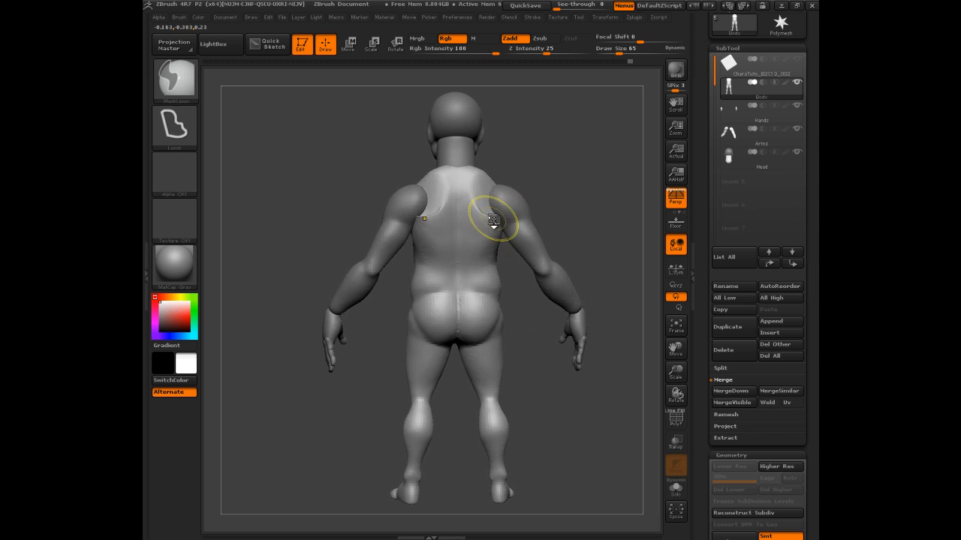
key("ctrl+z")
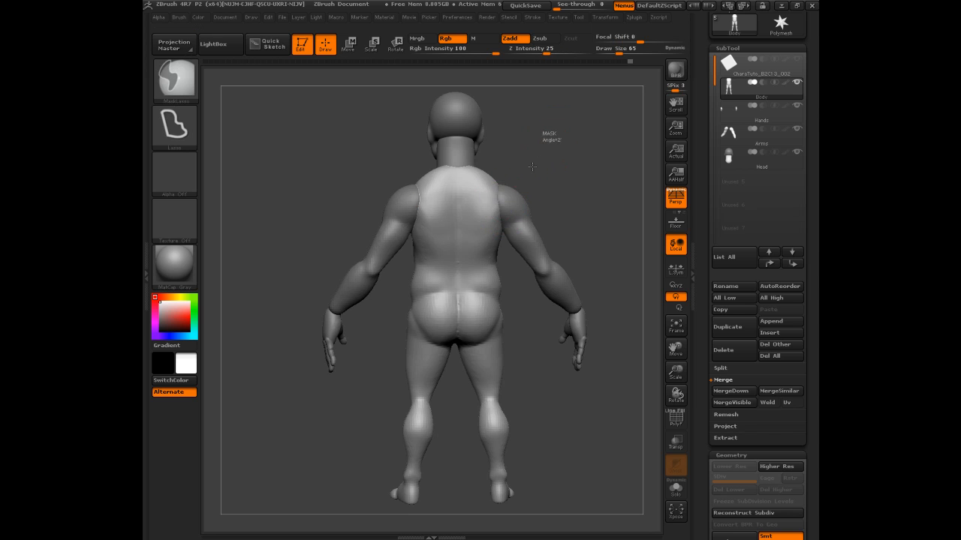
mouse_move(548, 157)
left_mouse_down()
mouse_move(552, 168)
mouse_move(496, 195)
mouse_move(479, 223)
left_mouse_up()
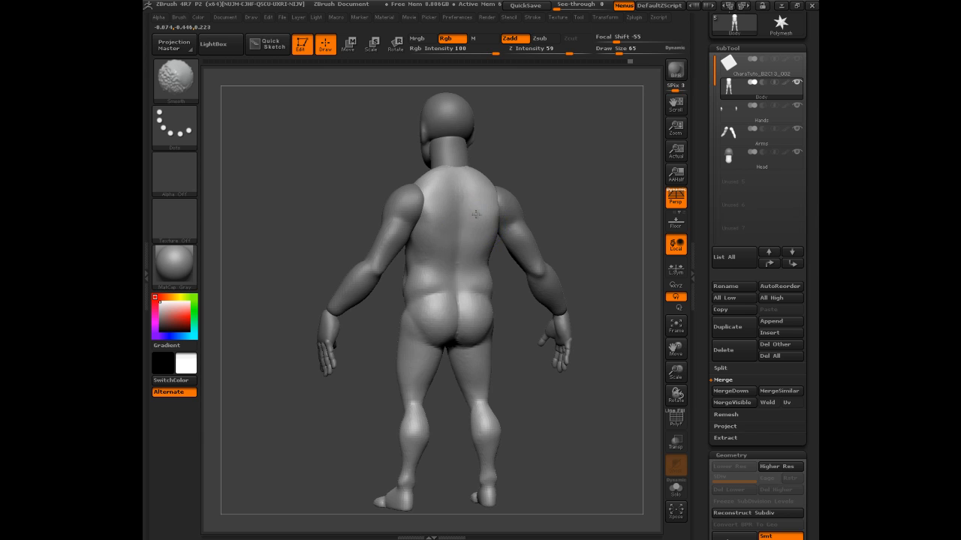
mouse_move(545, 146)
left_mouse_down()
mouse_move(623, 150)
mouse_move(596, 123)
mouse_move(575, 154)
mouse_move(582, 167)
mouse_move(547, 156)
mouse_move(564, 155)
mouse_move(527, 161)
left_mouse_up()
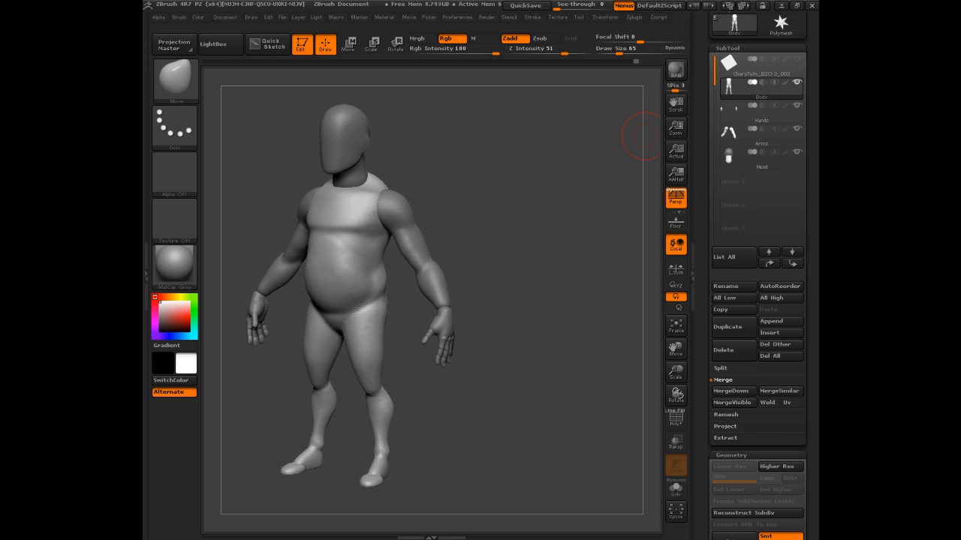
Step: Select the Arms subtool, lasso-mask the forearms, then soften and invert the mask so only the forearms stay editable
mouse_move(818, 17)
left_mouse_down()
mouse_move(723, 20)
mouse_move(685, 48)
mouse_move(734, 58)
mouse_move(700, 52)
mouse_move(817, 34)
left_mouse_up()
left_click(734, 132)
mouse_move(482, 253)
left_mouse_down()
mouse_move(496, 245)
mouse_move(492, 260)
mouse_move(480, 252)
left_mouse_up()
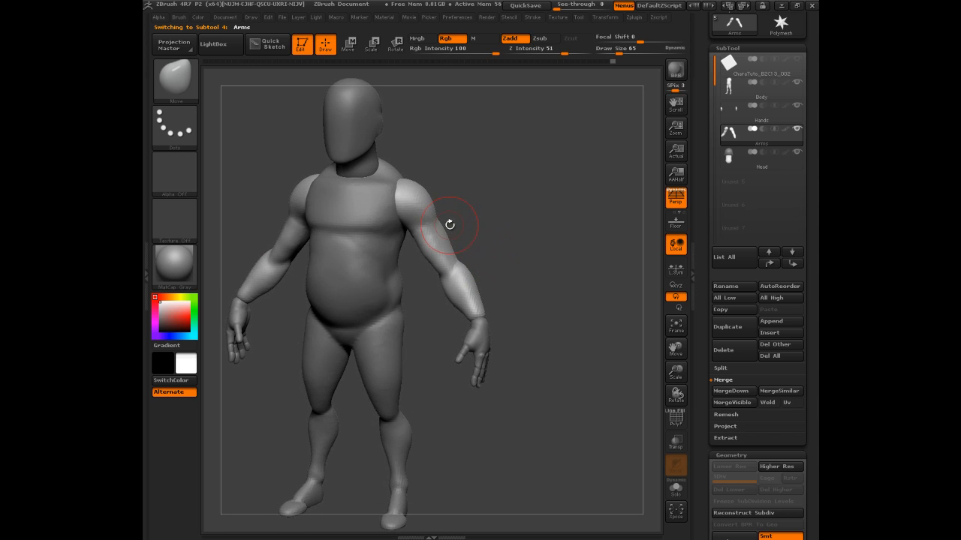
mouse_move(450, 219)
left_mouse_down()
mouse_move(458, 212)
mouse_move(426, 211)
mouse_move(452, 255)
mouse_move(470, 223)
mouse_move(455, 268)
mouse_move(508, 259)
mouse_move(494, 309)
mouse_move(503, 307)
left_mouse_up()
left_click(474, 277, "ctrl")
left_click(510, 264, "ctrl")
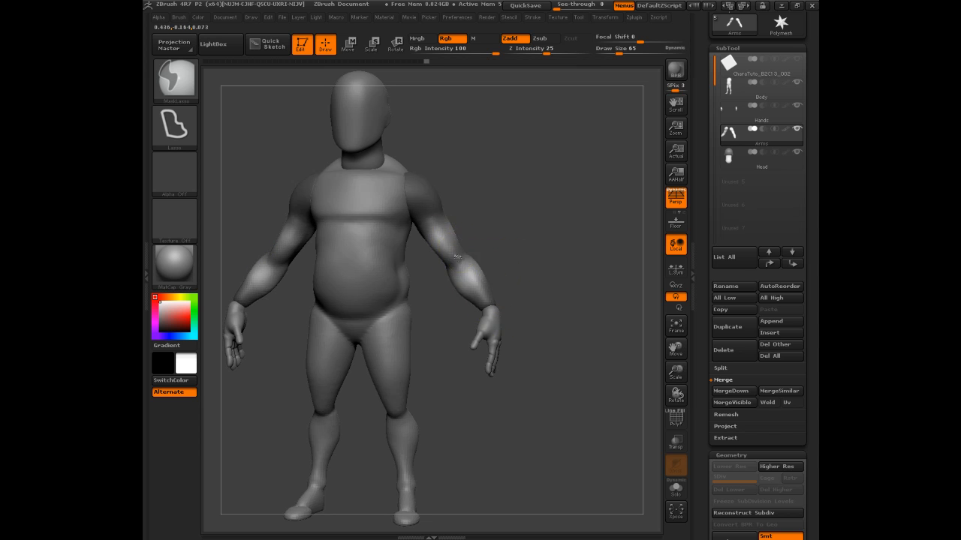
Step: Thicken the unmasked forearms with the Inflate deformation at 7 plus a small extra amount, and clear the mask
left_click_drag(701, 375, 703, 218)
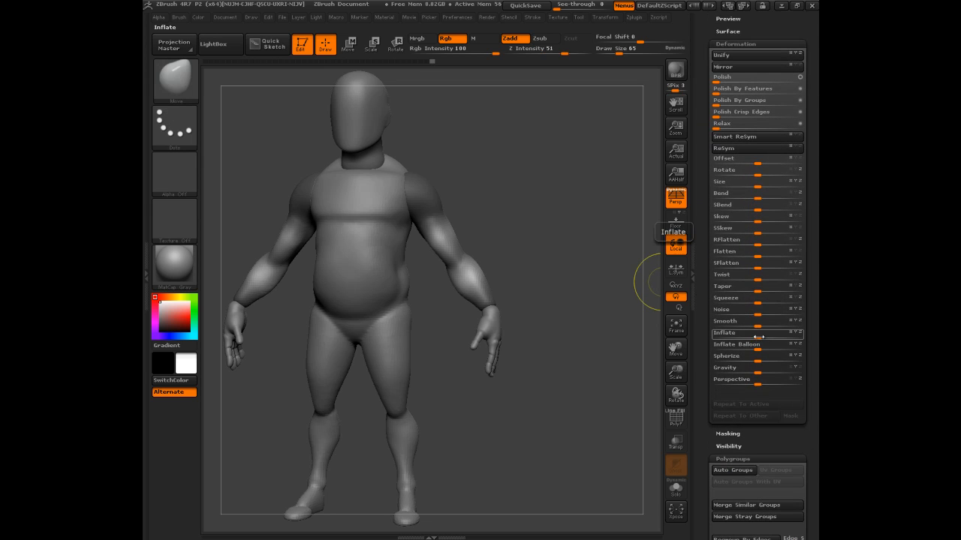
left_click_drag(760, 337, 762, 337)
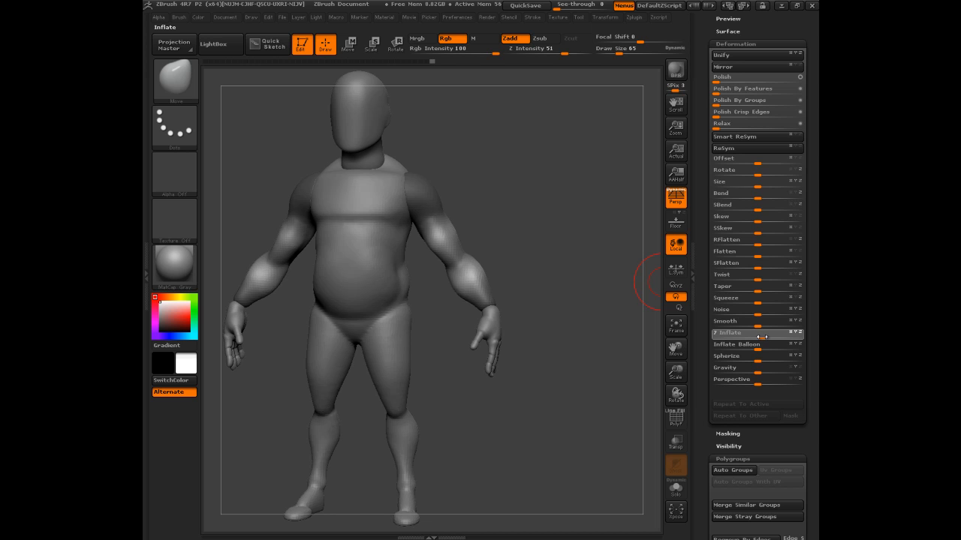
left_click_drag(758, 335, 760, 335)
left_click_drag(562, 253, 330, 217)
key("f")
left_click_drag(550, 200, 557, 204)
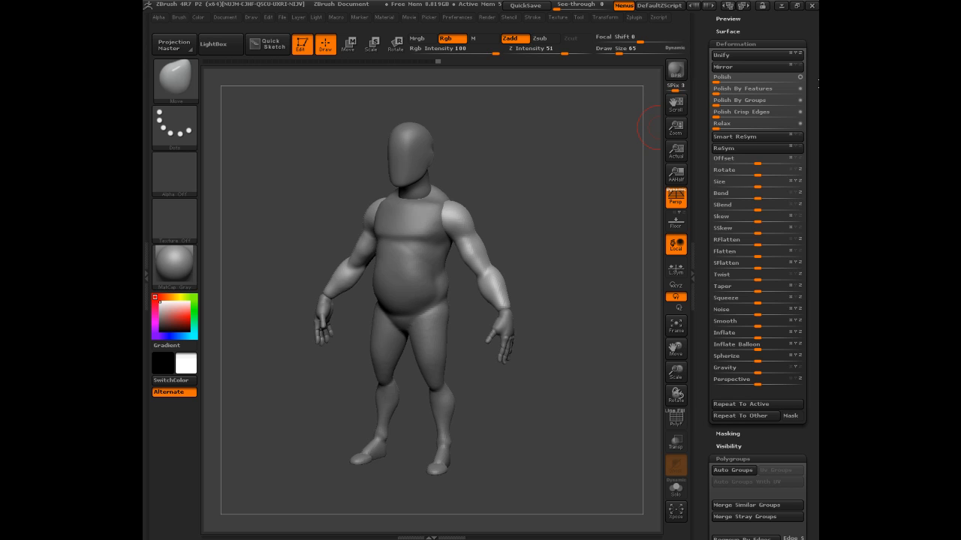
Step: Save the tool as a new version named CharaTuto_B2C13_003
left_click_drag(814, 46, 813, 150)
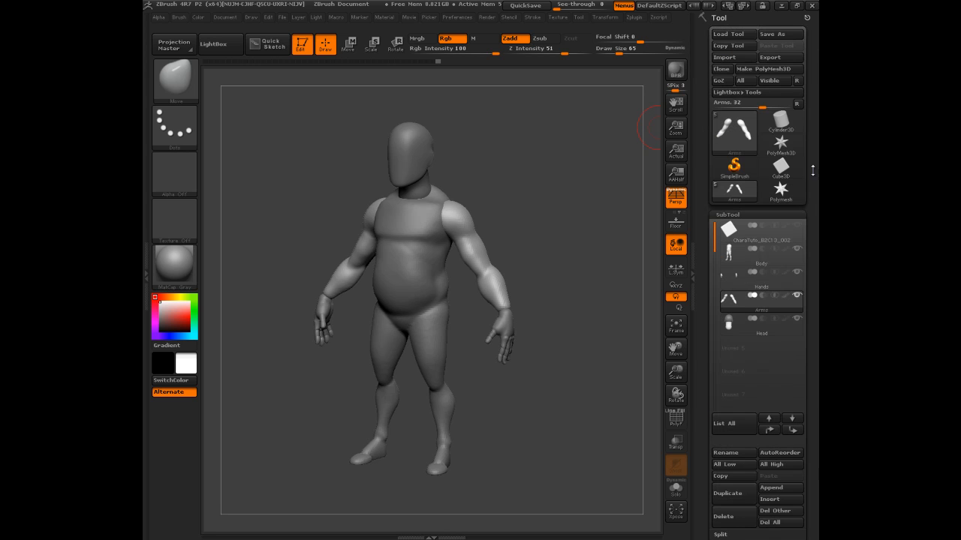
left_click(771, 34)
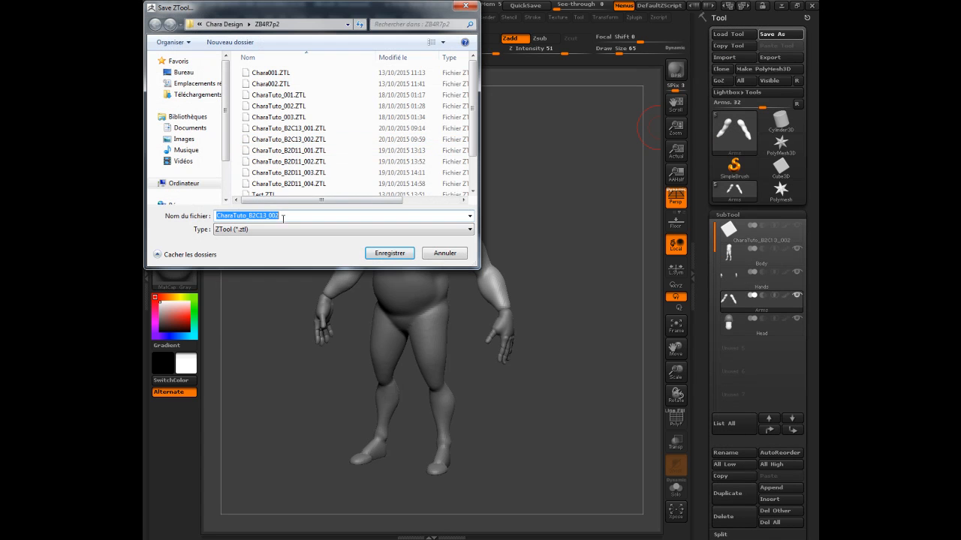
left_click(276, 216)
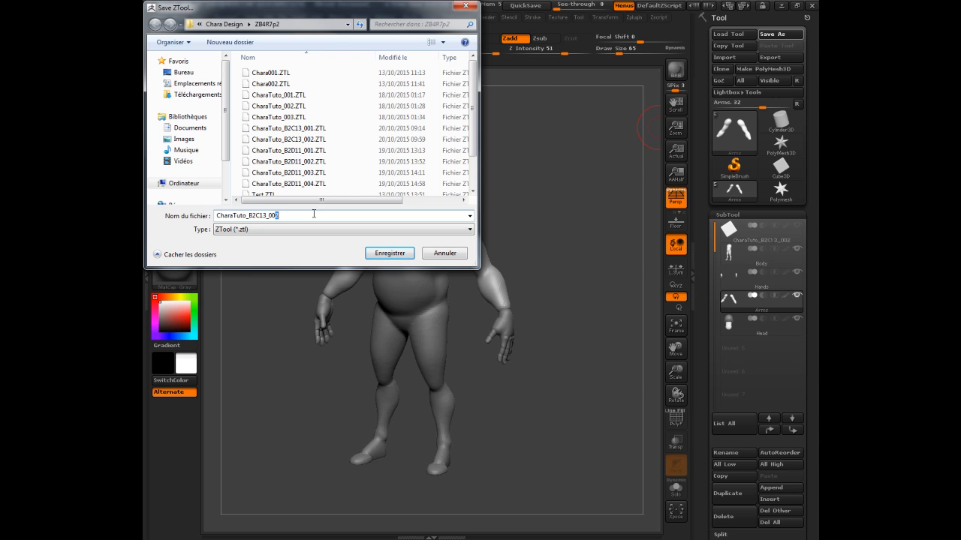
key("Return")
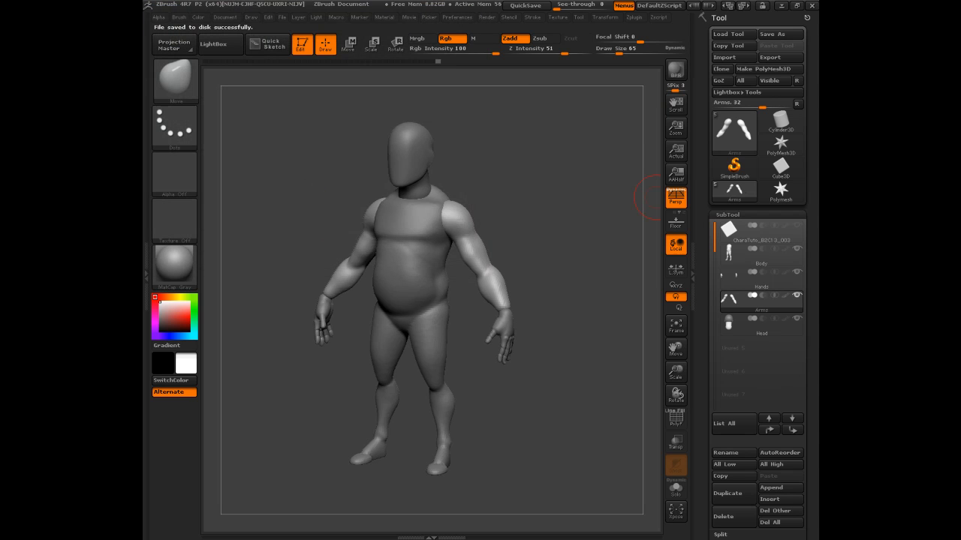
Step: Select the Body subtool and adjust the hip contour with the Move brush, reducing the draw size to 32
left_click_drag(534, 172, 566, 183)
left_click(735, 259)
mouse_move(485, 277)
left_mouse_down()
mouse_move(497, 272)
mouse_move(493, 284)
left_mouse_up()
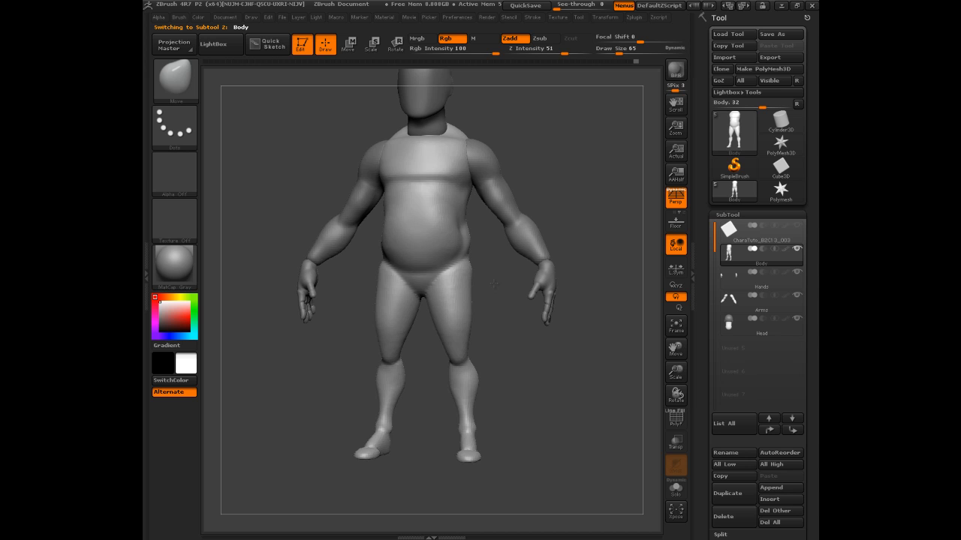
mouse_move(496, 292)
left_mouse_down()
mouse_move(491, 315)
mouse_move(489, 248)
mouse_move(466, 249)
left_mouse_up()
key("s")
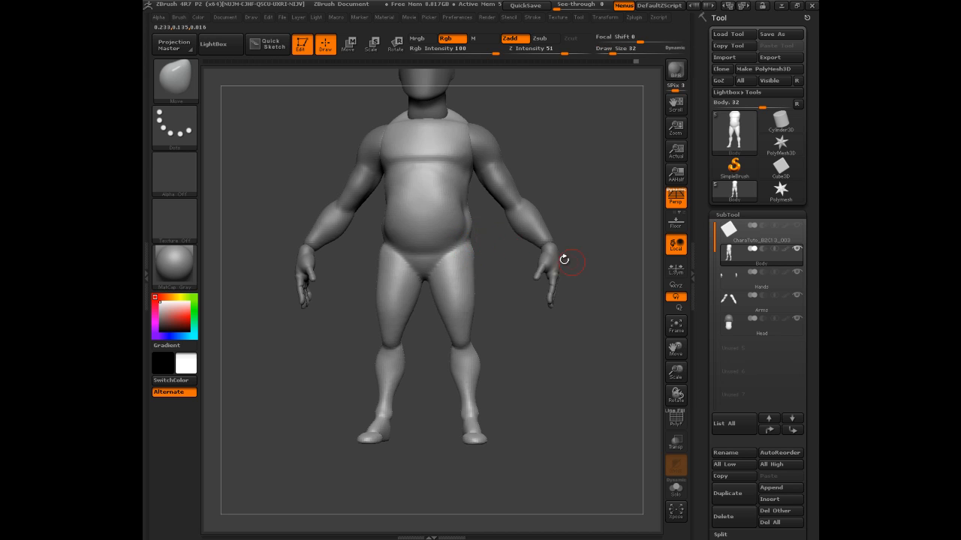
Step: Isolate the Body subtool in Solo mode and turn off perspective
left_click(676, 488)
mouse_move(626, 404)
left_mouse_down()
mouse_move(575, 325)
mouse_move(623, 209)
mouse_move(551, 243)
mouse_move(560, 245)
mouse_move(558, 232)
mouse_move(508, 216)
mouse_move(398, 225)
left_mouse_up()
left_click(678, 201)
key("ctrl")
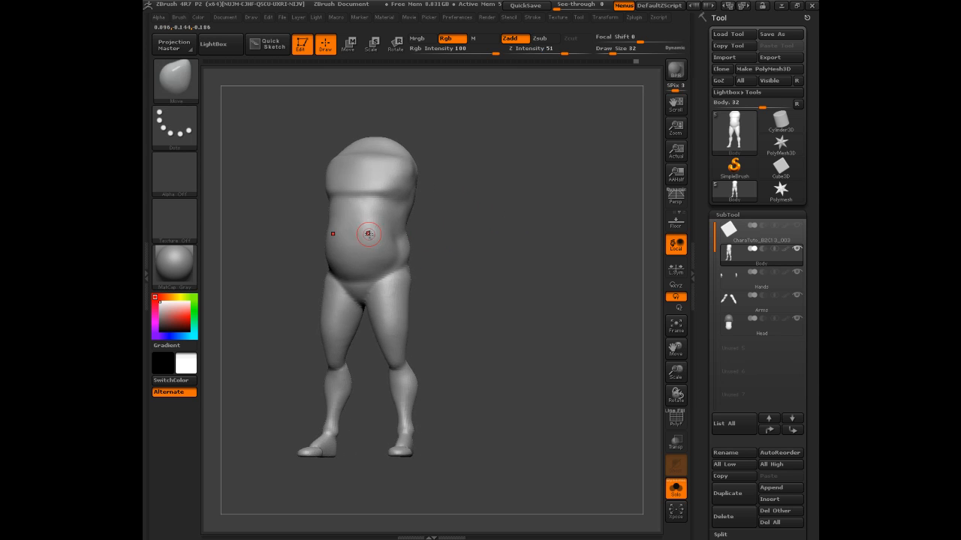
Step: Lasso-mask the Body from the buttocks down to the calves in side view
left_click_drag(493, 214, 486, 225)
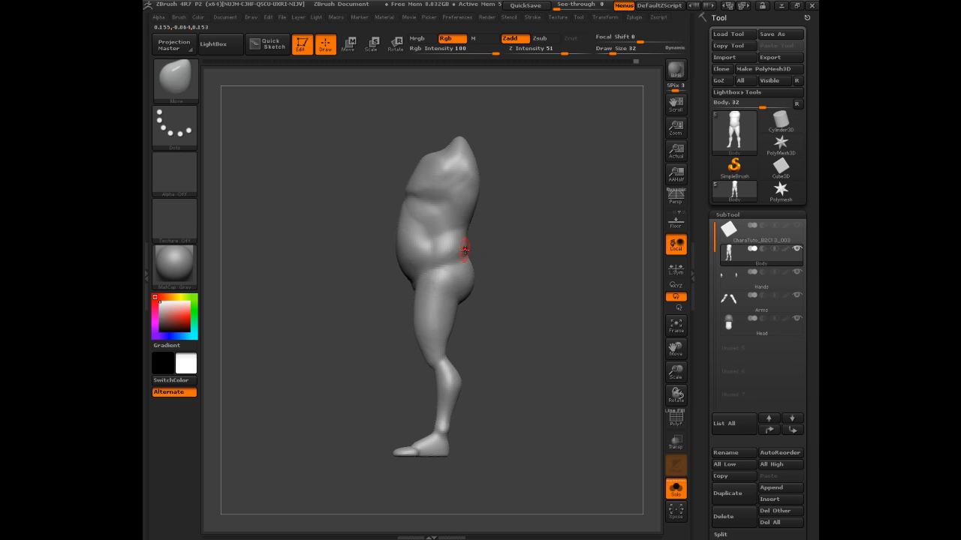
key("ctrl")
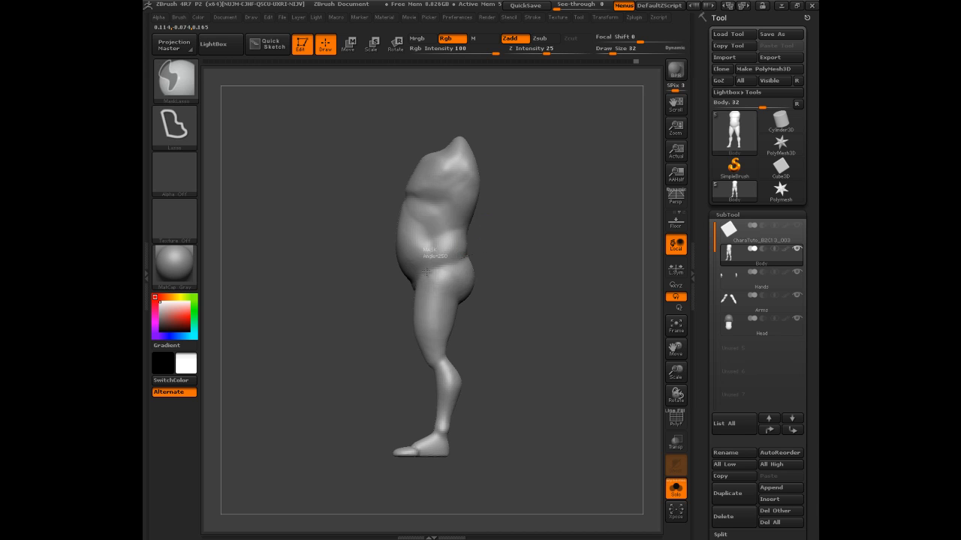
mouse_move(403, 274)
left_mouse_down("ctrl")
mouse_move(412, 389)
mouse_move(450, 401)
mouse_move(491, 397)
left_mouse_up("ctrl")
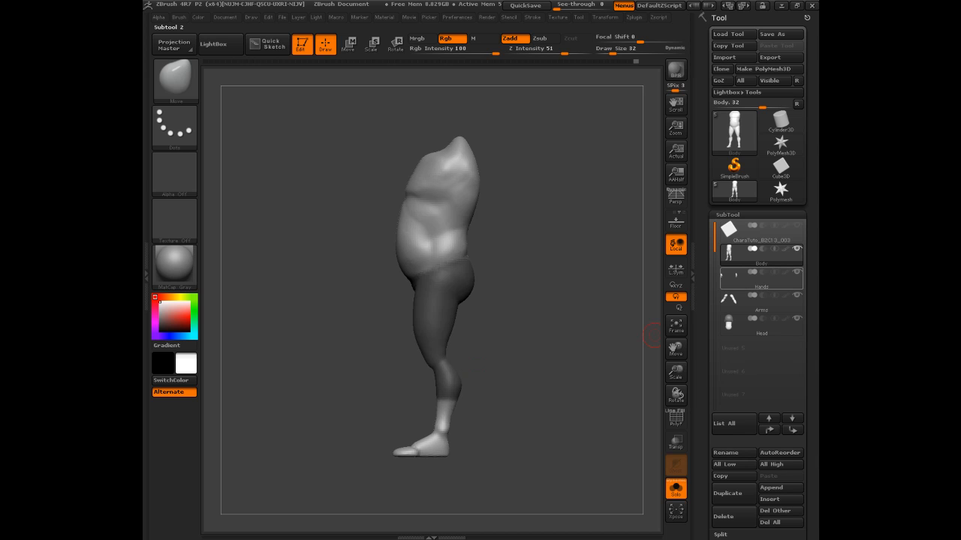
Step: Bring up the CD04_Tuto08.jpg character reference in IrfanView to examine the trousers, and move it back out of the way
mouse_move(761, 279)
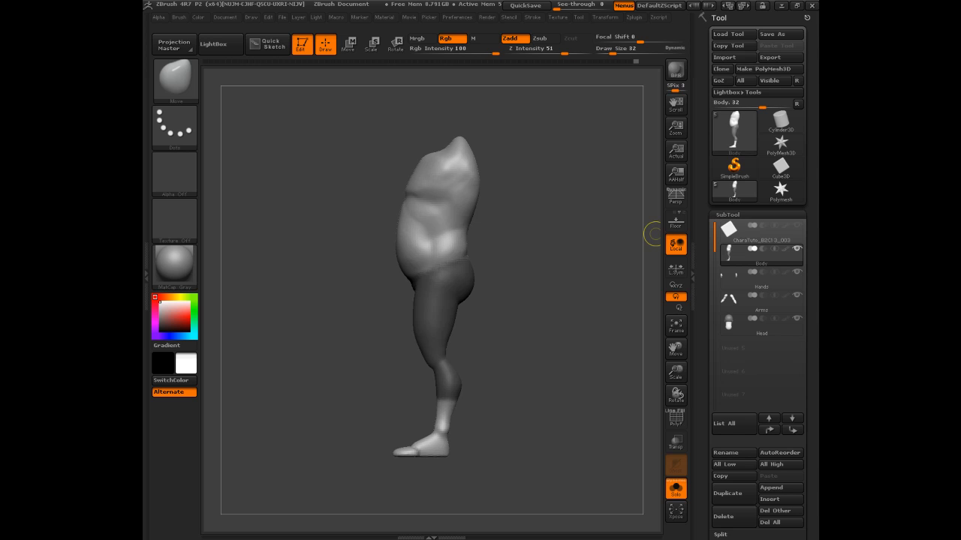
left_click_drag(816, 60, 544, 30)
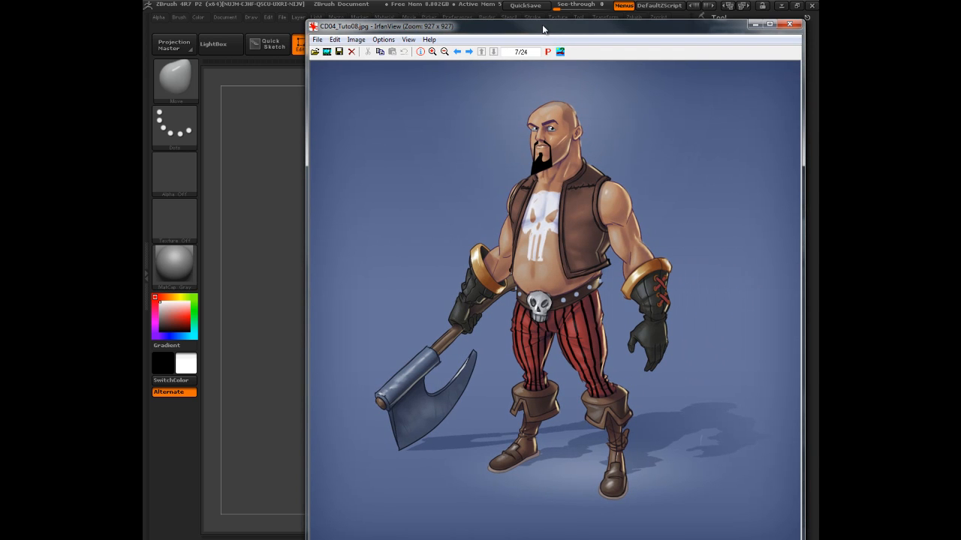
left_click_drag(544, 28, 957, 30)
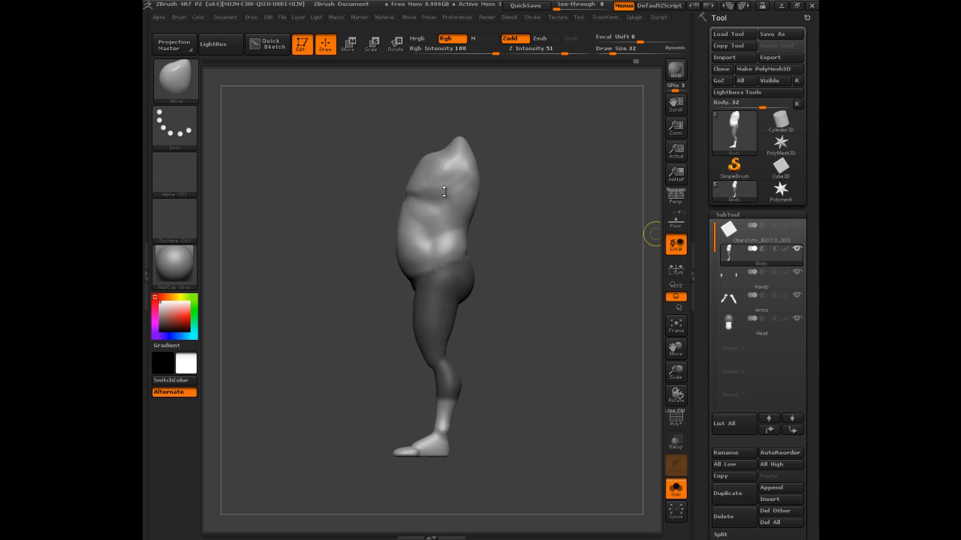
Step: Preview an extraction of the masked leg area from the Body subtool at thickness 0.02
left_click_drag(558, 197, 603, 227)
scroll(719, 332, "down", 10)
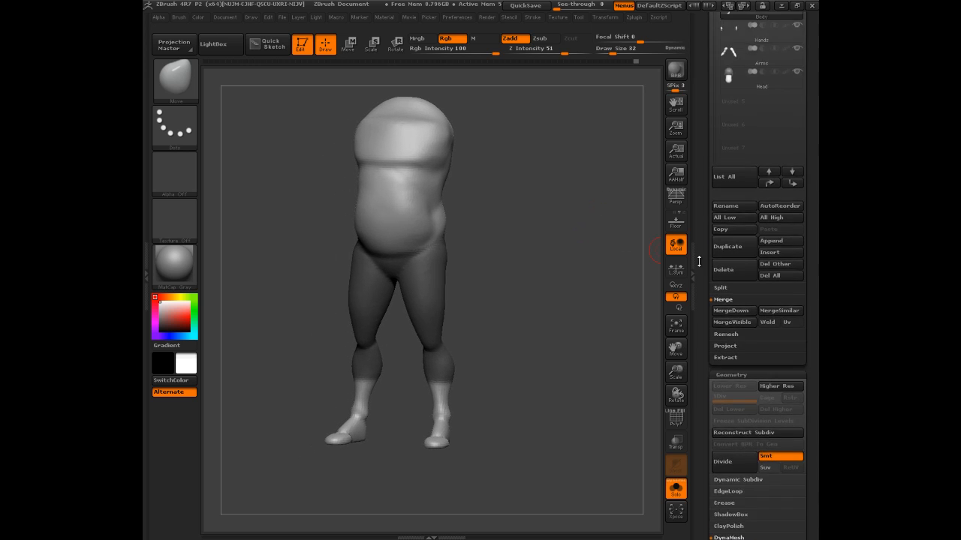
scroll(720, 165, "up", 6)
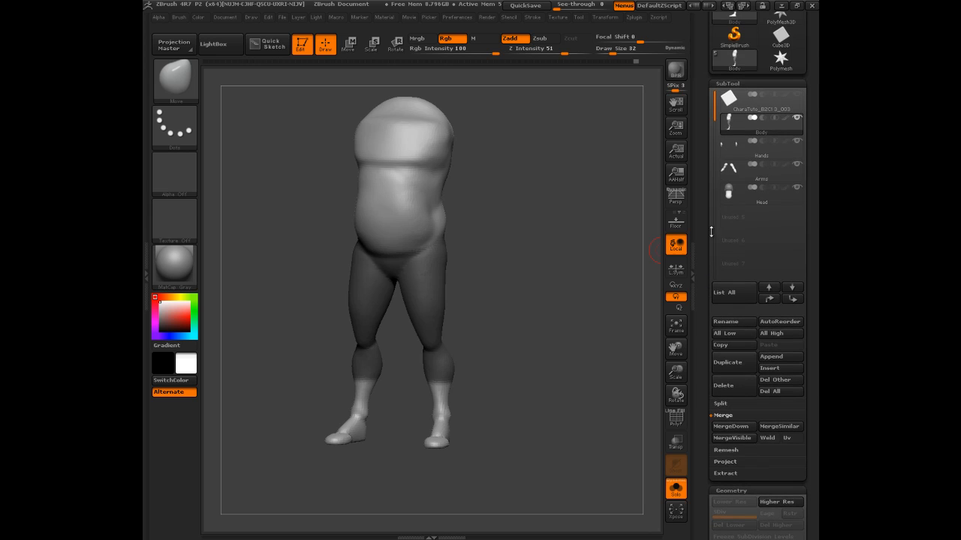
scroll(709, 333, "down", 6)
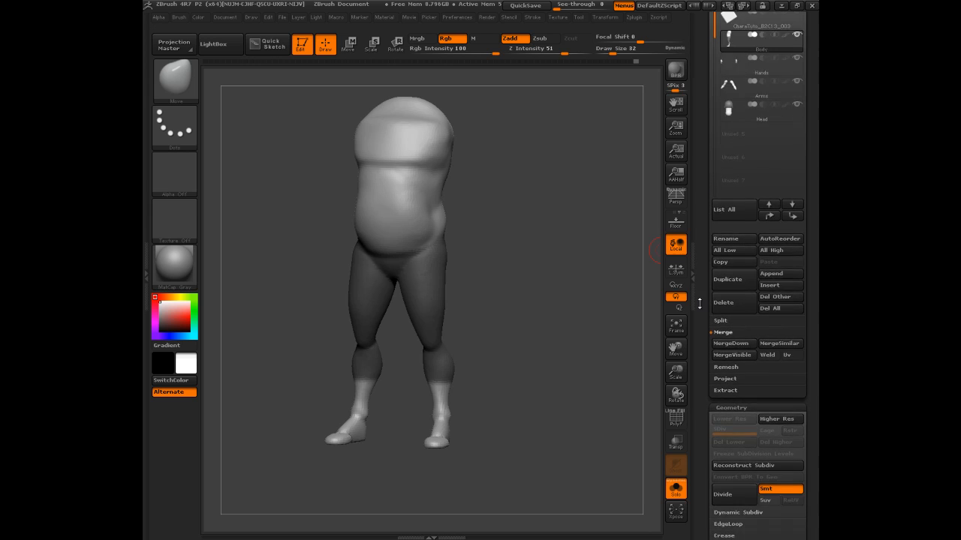
left_click(725, 216)
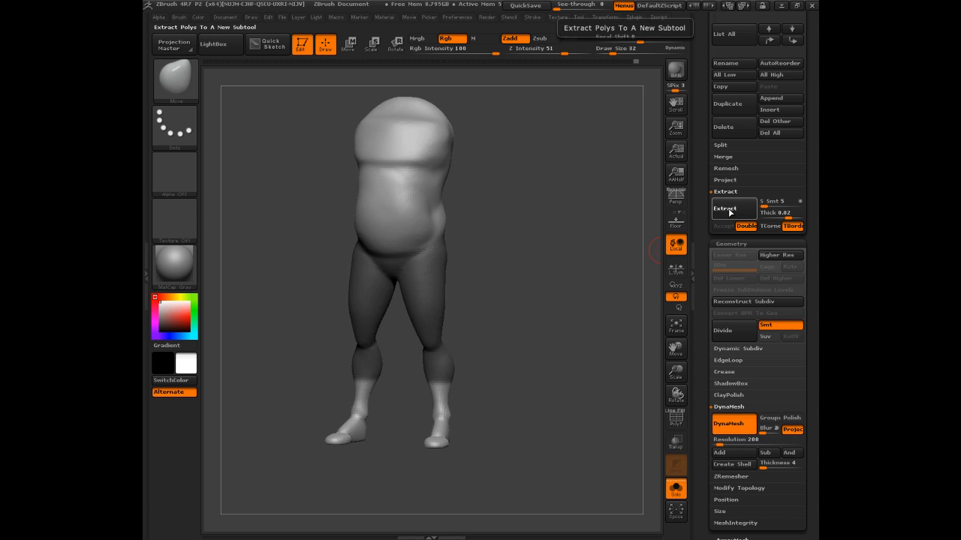
left_click(729, 212)
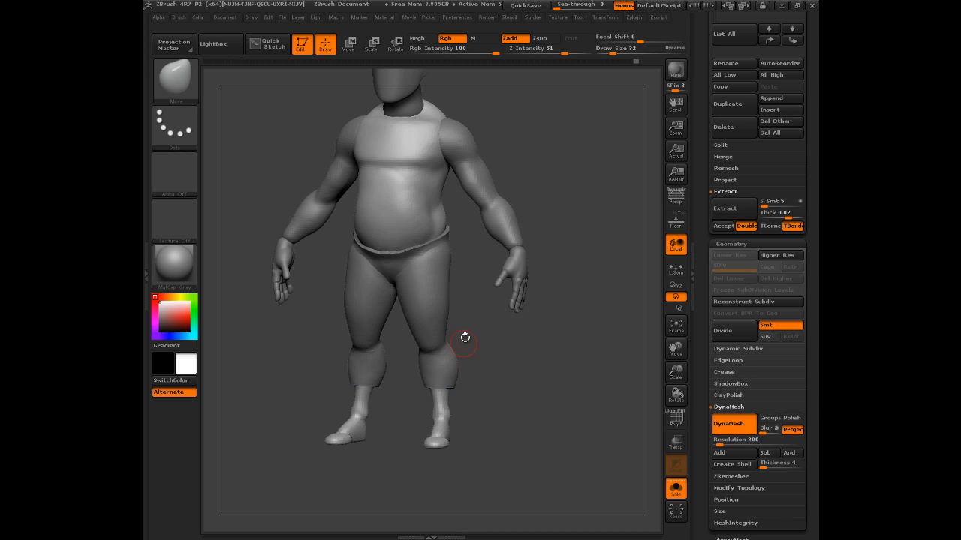
left_click_drag(593, 220, 619, 208)
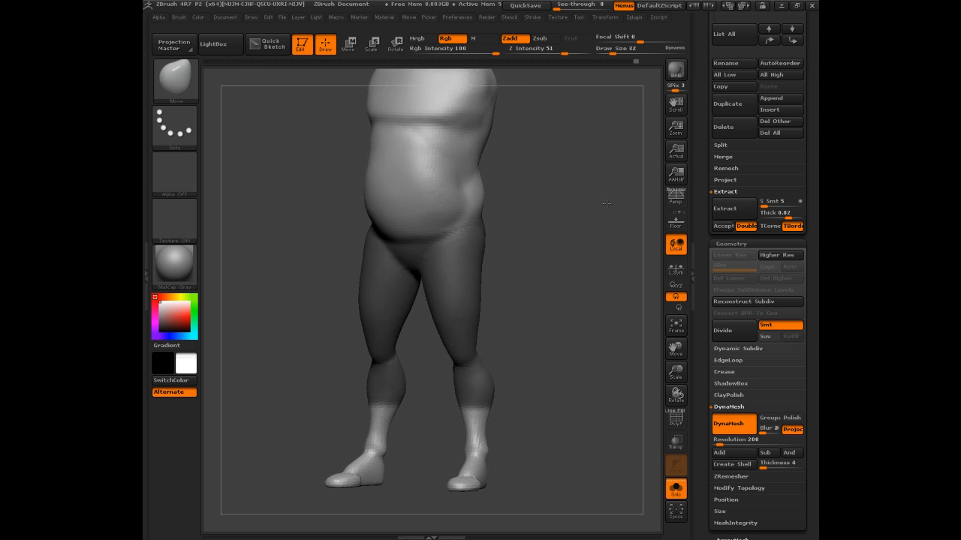
Step: Set the extraction thickness to 0.01 and preview the extracted shell over the legs
left_click(769, 217)
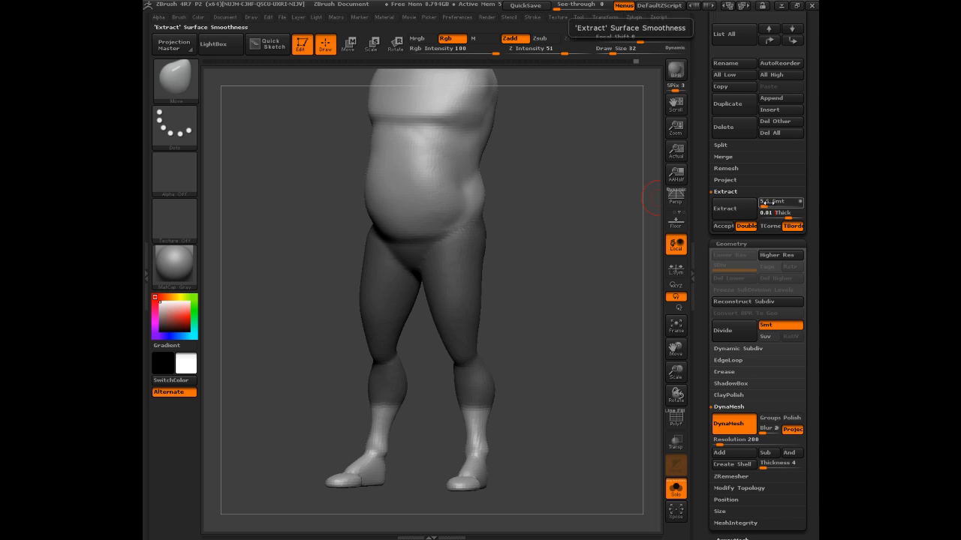
type("0.01")
key("Return")
left_click(730, 214)
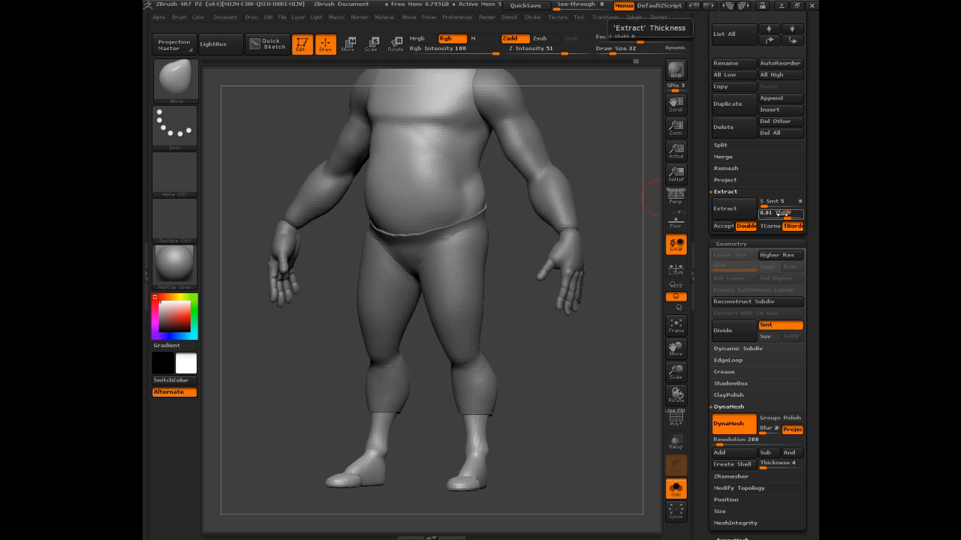
Step: Set the extraction thickness to 0.005, extract the masked leg area and accept it as a new subtool
left_click(768, 218)
type("05")
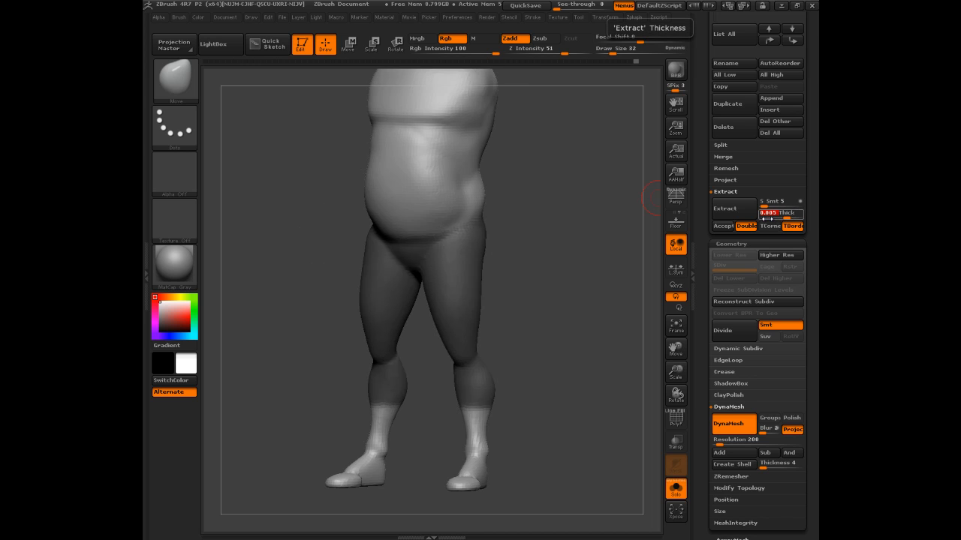
key("Return")
left_click(727, 211)
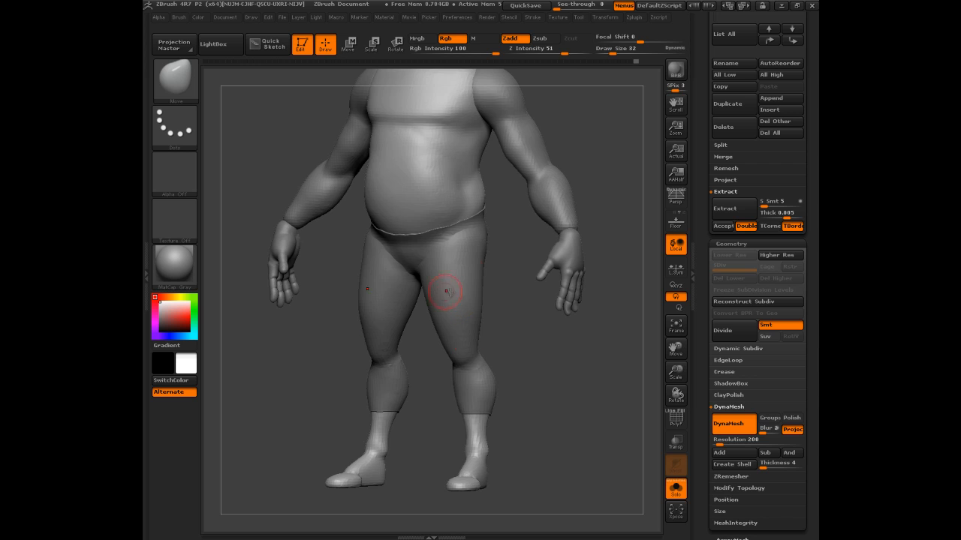
mouse_move(555, 354)
left_mouse_down()
mouse_move(570, 351)
mouse_move(556, 349)
left_mouse_up()
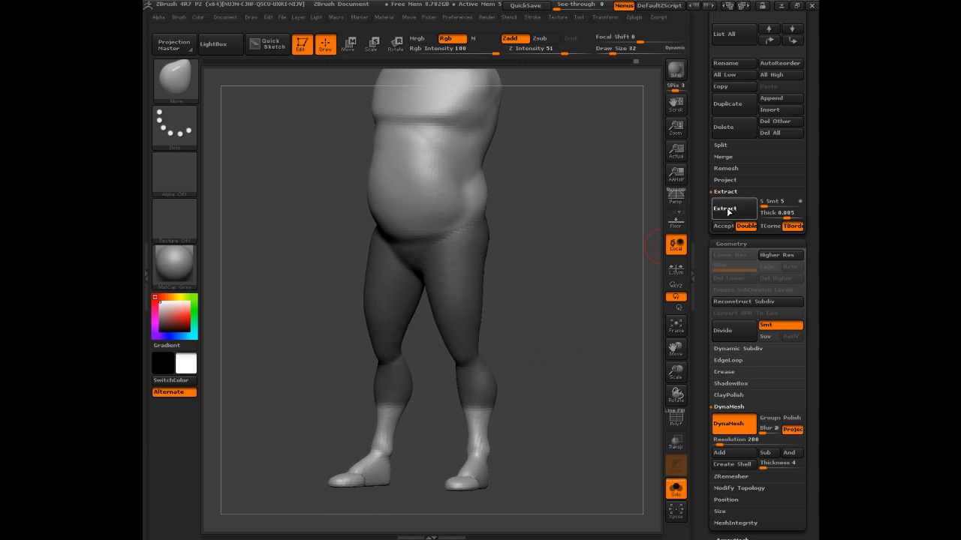
left_click(723, 229)
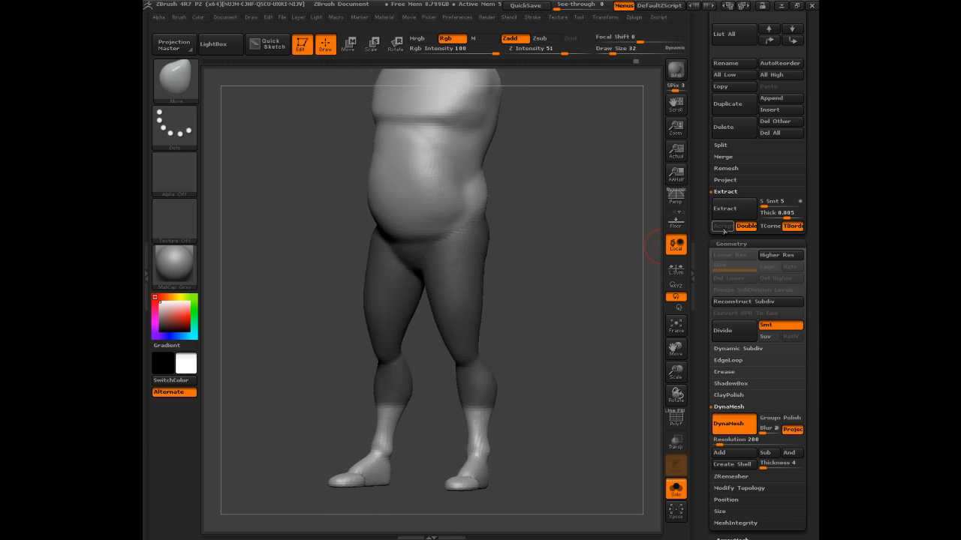
left_click_drag(700, 177, 704, 291)
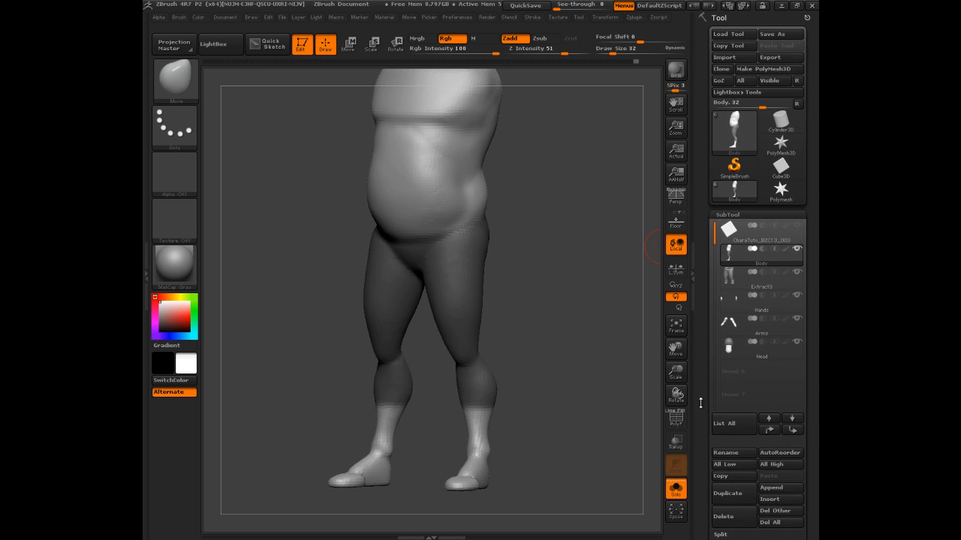
Step: Turn off Solo mode, compare the Body with the extracted trousers, and select the Extract3 subtool
left_click(676, 489)
mouse_move(621, 327)
left_mouse_down()
mouse_move(618, 352)
mouse_move(629, 345)
mouse_move(489, 365)
mouse_move(593, 354)
left_mouse_up()
left_click(734, 280)
left_click_drag(593, 354, 617, 361)
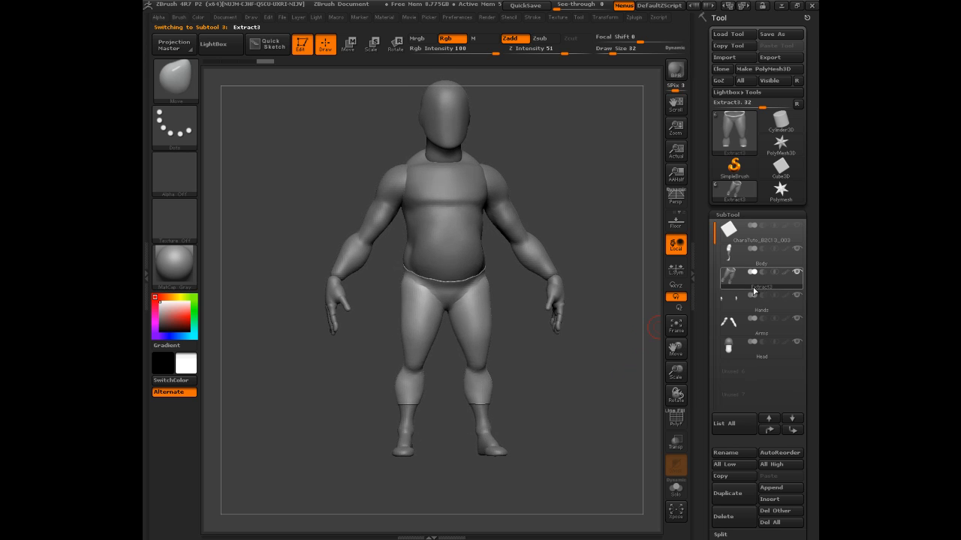
left_click(790, 256)
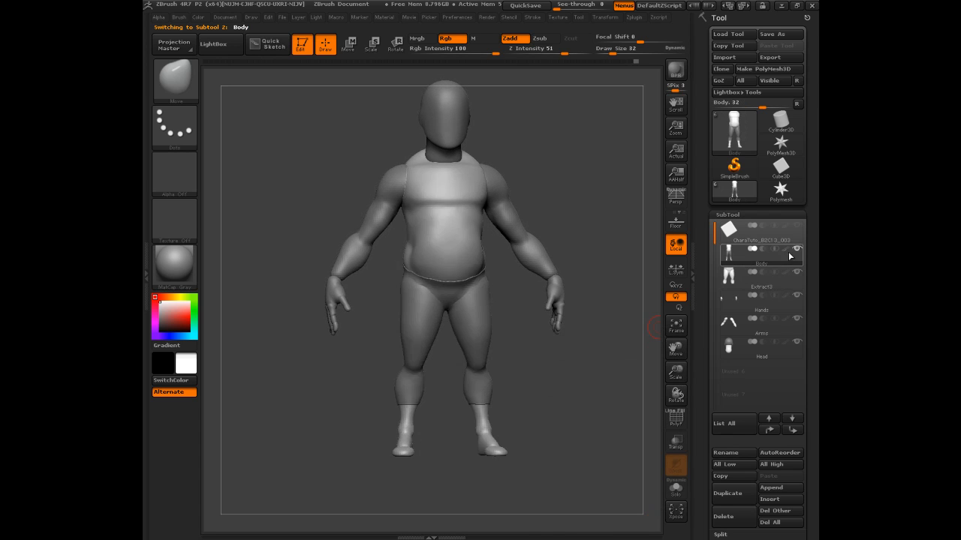
left_click_drag(609, 326, 581, 326)
left_click(734, 282)
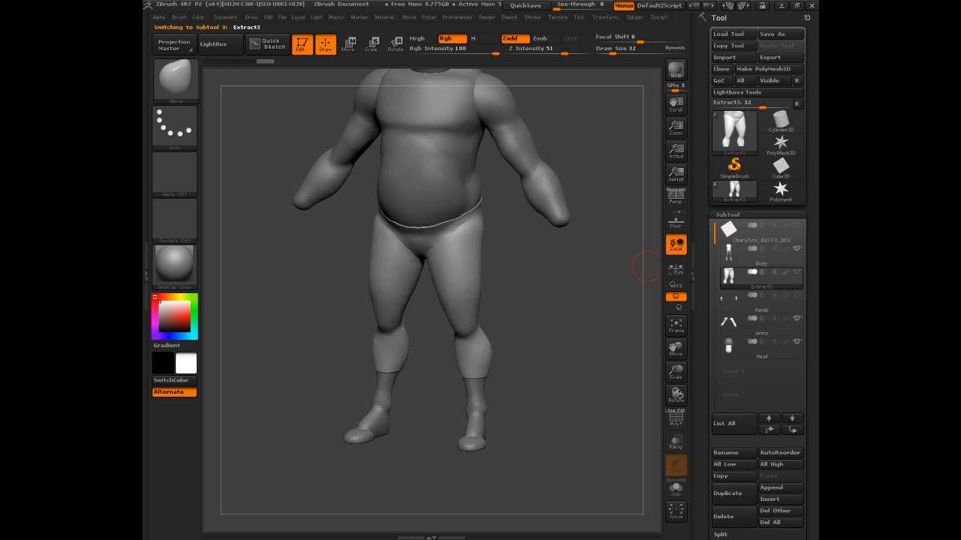
left_click_drag(645, 267, 660, 286)
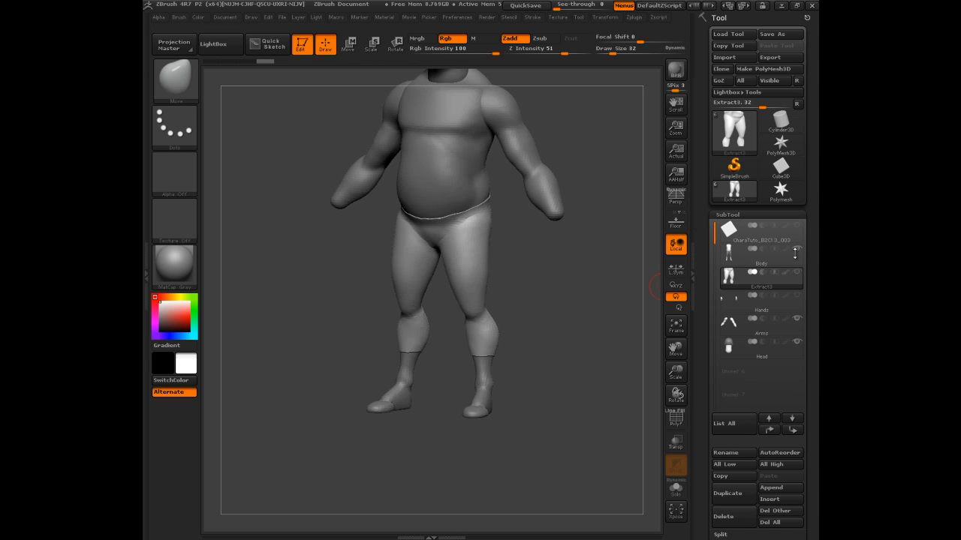
Step: Hide the Body, Arms and Head subtools to leave only the extracted trousers in view
left_click(797, 249)
left_click(797, 318)
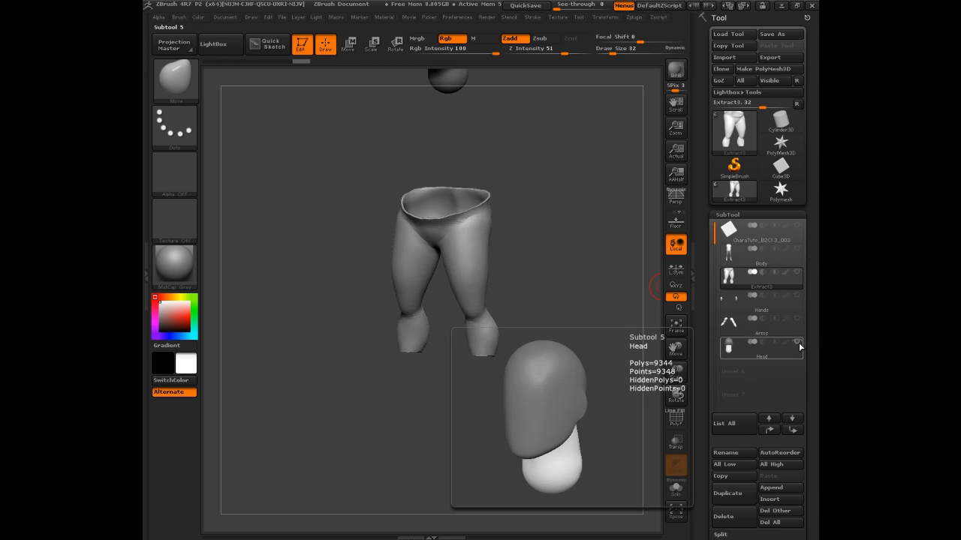
left_click(797, 343)
left_click_drag(558, 215, 562, 243)
left_click_drag(566, 247, 566, 226, "alt")
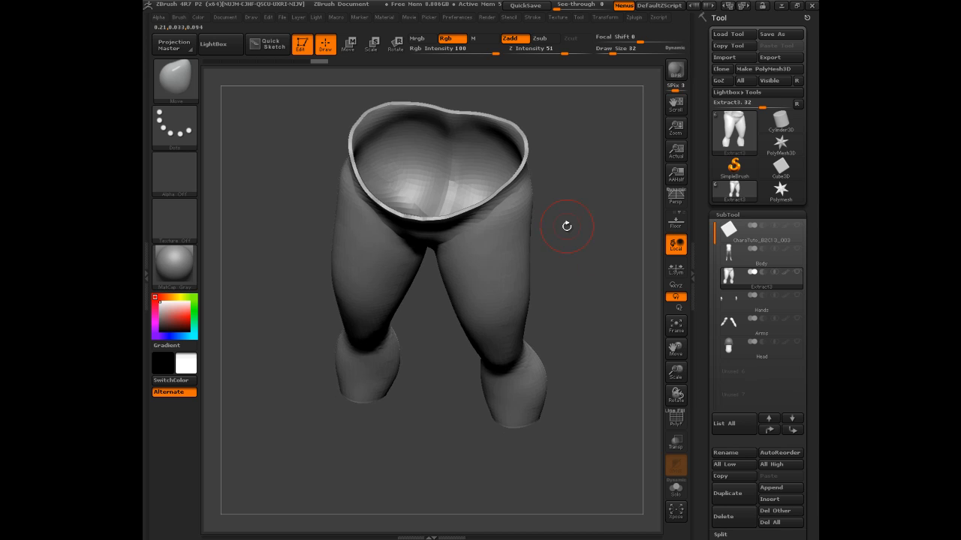
Step: Try sculpting folds on the upper thigh of the trousers with the ClayTubes brush at draw size 19
key("b")
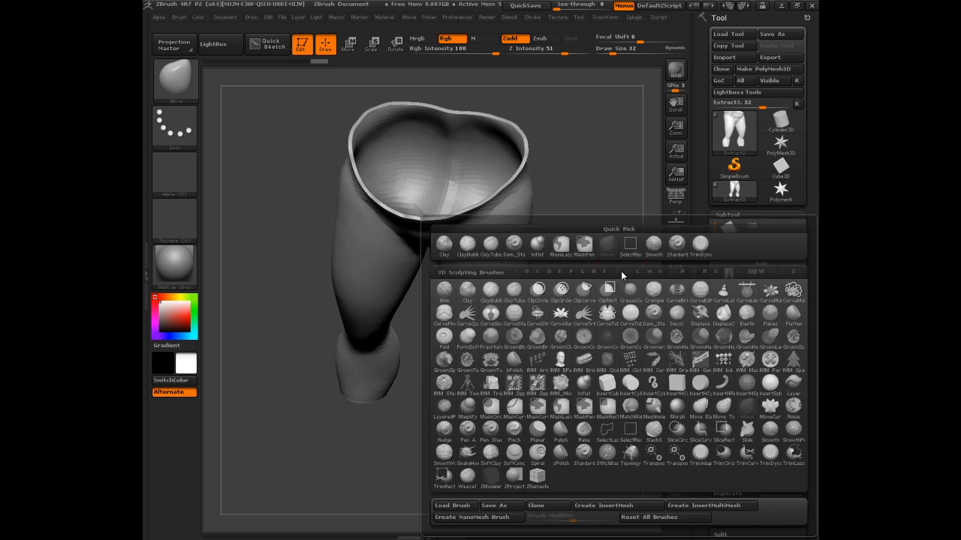
key("c")
key("t")
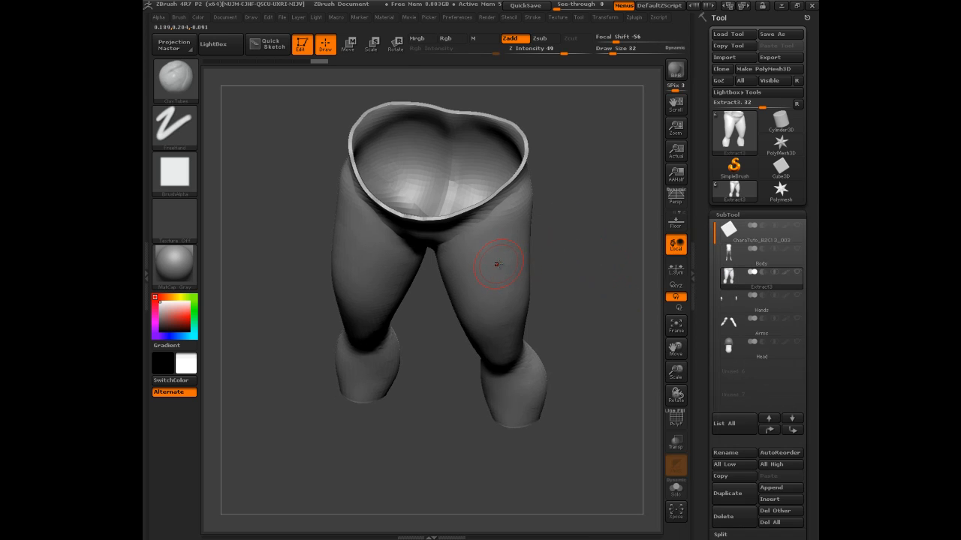
key("s")
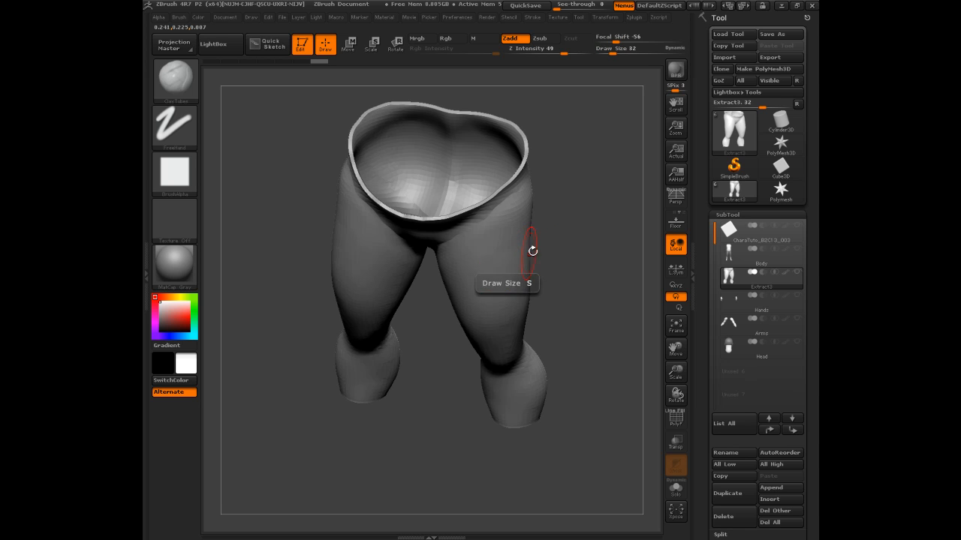
mouse_move(556, 245)
left_mouse_down()
mouse_move(540, 241)
mouse_move(478, 271)
left_mouse_up()
key("s")
left_click_drag(516, 231, 469, 284)
left_click_drag(525, 259, 451, 310)
mouse_move(555, 225)
left_mouse_down()
mouse_move(638, 216)
mouse_move(630, 224)
left_mouse_up()
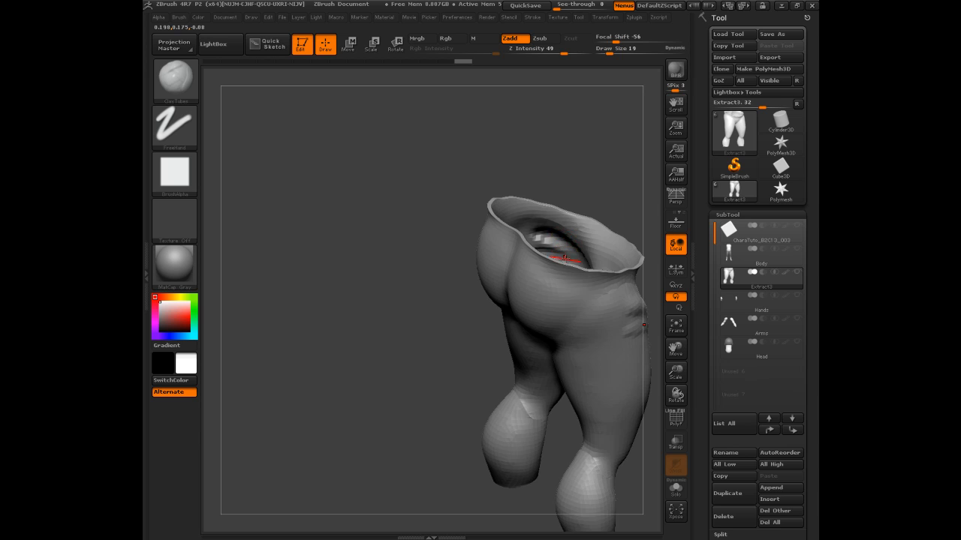
Step: Undo the ClayTubes test strokes on the trousers
mouse_move(592, 139)
left_mouse_down()
mouse_move(518, 118)
mouse_move(397, 229)
left_mouse_up()
key("ctrl")
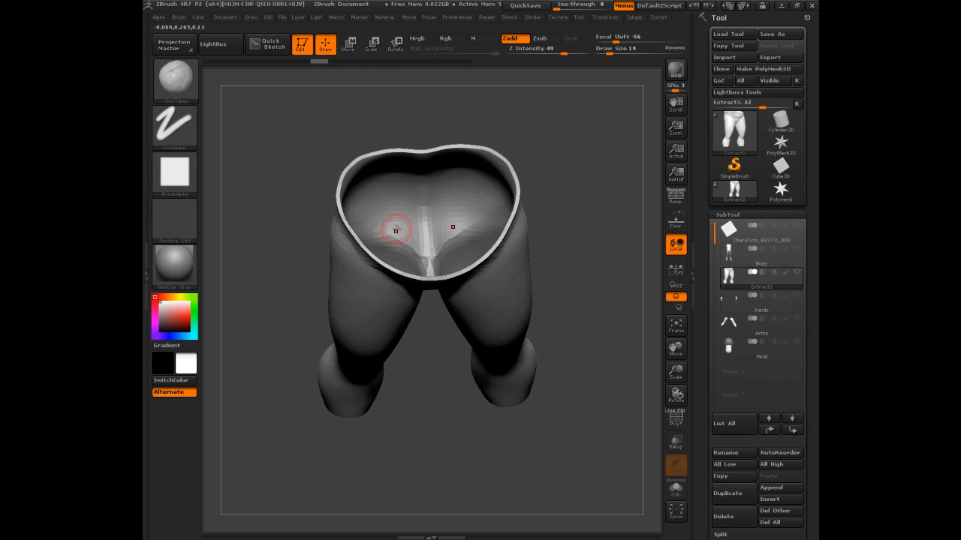
left_click_drag(539, 143, 566, 147)
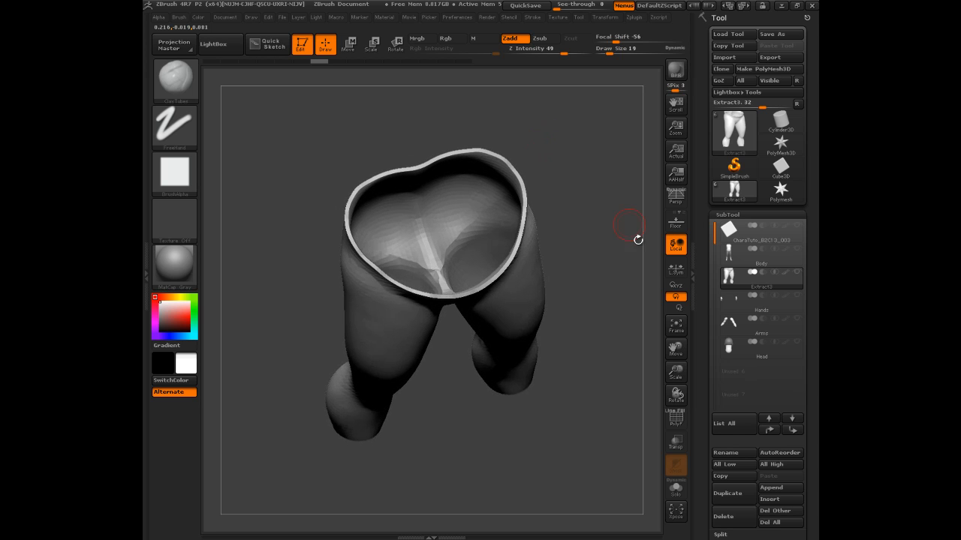
Step: Turn on the polygroup wireframe display and hide the inner-shell polygroups of the trousers
left_click(681, 422)
left_click_drag(581, 214, 564, 167)
mouse_move(582, 134)
left_mouse_down()
mouse_move(594, 155)
mouse_move(568, 177)
mouse_move(565, 165)
mouse_move(591, 192)
mouse_move(581, 180)
left_mouse_up()
left_click_drag(556, 139, 580, 171)
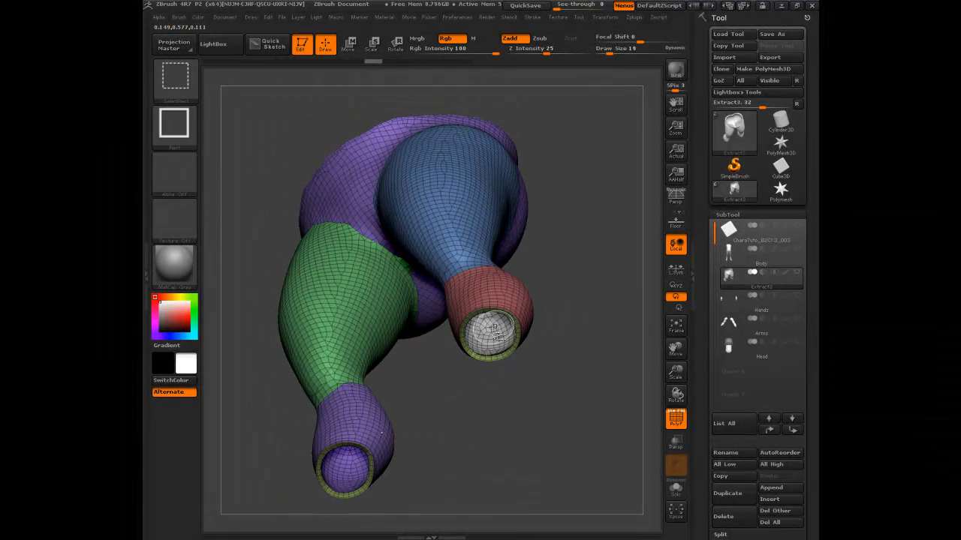
left_click(489, 333, "ctrl+shift")
left_click(342, 462, "ctrl+shift")
mouse_move(289, 445)
left_mouse_down()
mouse_move(300, 466)
mouse_move(300, 451)
left_mouse_up()
left_click_drag(322, 363, 509, 120)
mouse_move(574, 180)
left_mouse_down()
mouse_move(563, 112)
mouse_move(584, 75)
mouse_move(594, 206)
mouse_move(583, 190)
left_mouse_up()
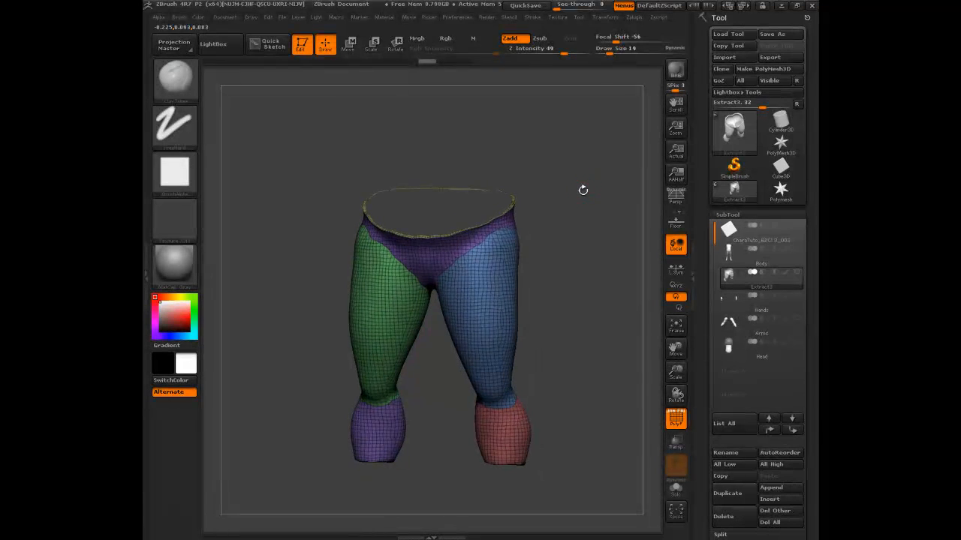
Step: Open the Modify Topology options in the trousers' Geometry settings
left_click_drag(710, 249, 699, 72)
left_click(732, 199)
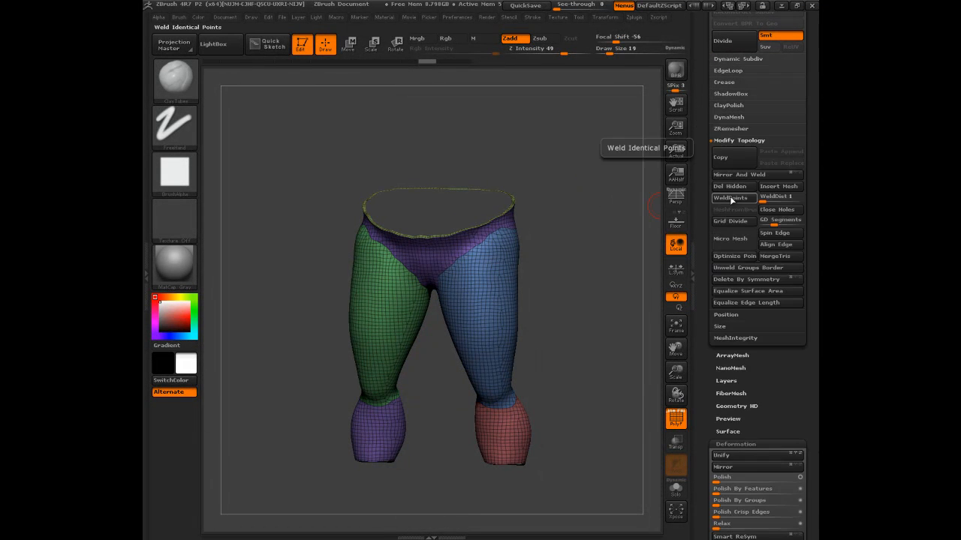
Step: Delete the hidden geometry and close the holes in the legs mesh, leaving the PolyFrame display off
left_click(728, 192)
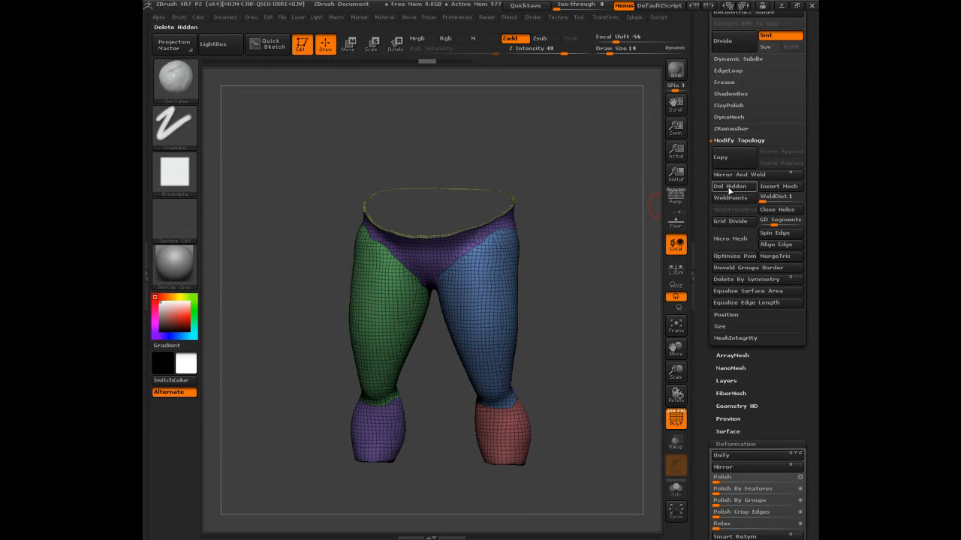
left_click_drag(588, 214, 620, 223, "shift")
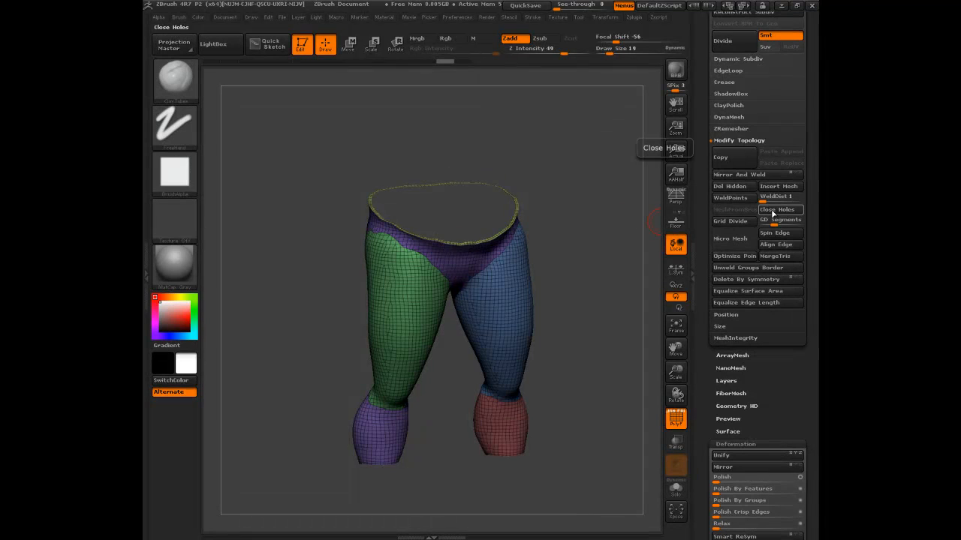
left_click(772, 213)
mouse_move(596, 264)
left_mouse_down()
mouse_move(586, 234)
mouse_move(593, 291)
mouse_move(567, 262)
left_mouse_up()
left_click(675, 418)
Step: Try mirrored ClayTubes strokes across the front of both upper thighs and undo them
mouse_move(492, 249)
left_mouse_down()
mouse_move(458, 283)
mouse_move(469, 283)
left_mouse_up()
mouse_move(568, 228)
left_mouse_down()
mouse_move(607, 256)
mouse_move(572, 233)
left_mouse_up()
key("ctrl")
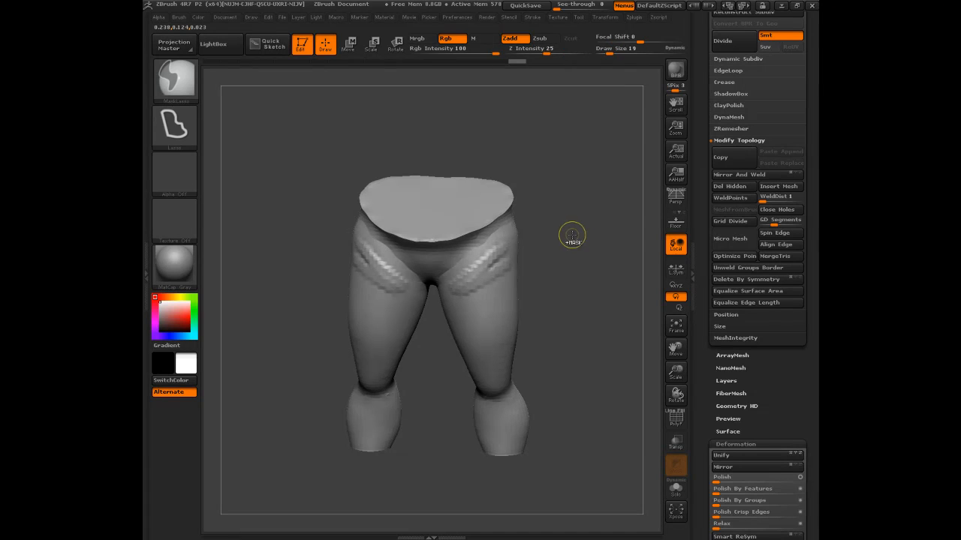
key("ctrl")
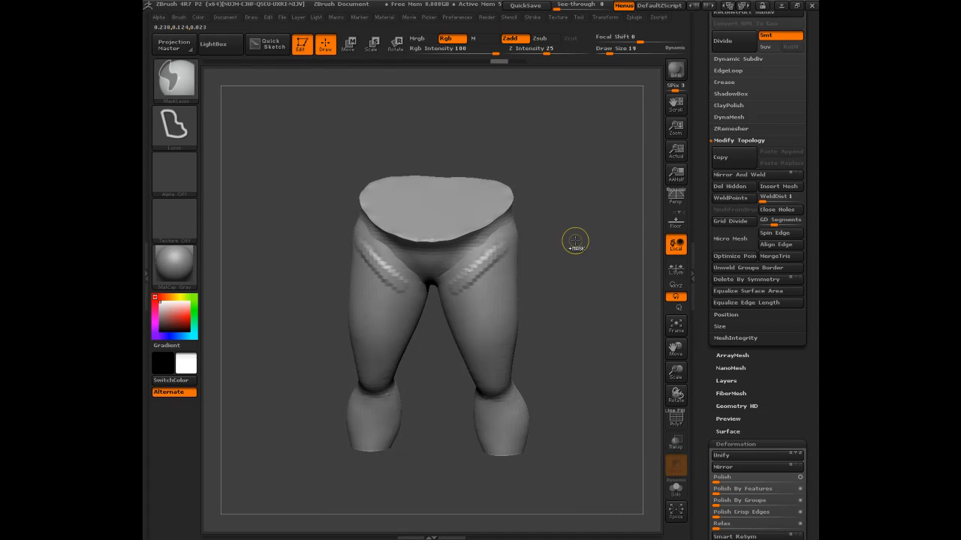
key("ctrl")
left_click_drag(579, 236, 588, 226)
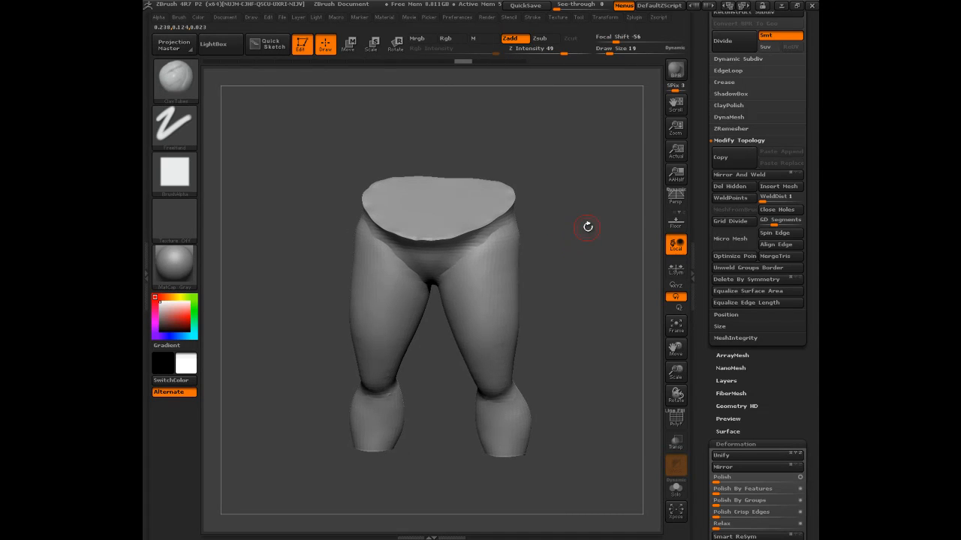
Step: Remesh the legs with DynaMesh at resolution 248
left_click(725, 116)
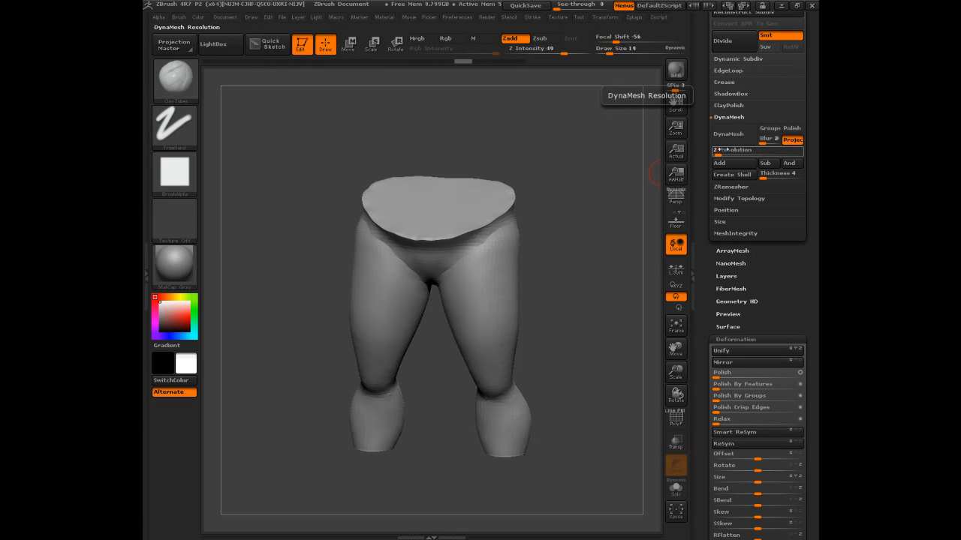
left_click(731, 140)
mouse_move(577, 200)
left_mouse_down()
mouse_move(603, 170)
mouse_move(578, 165)
mouse_move(573, 177)
left_mouse_up()
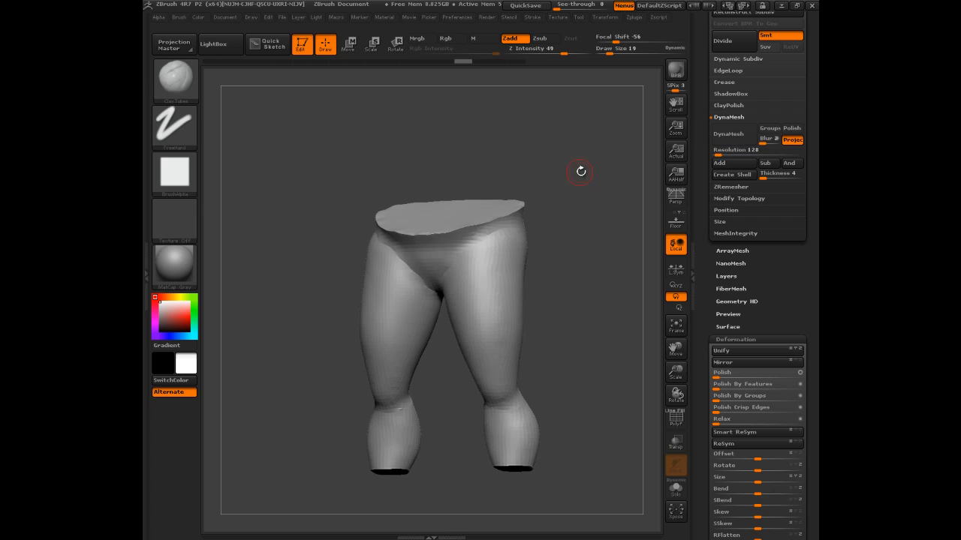
left_click_drag(579, 167, 589, 178)
left_click(723, 153)
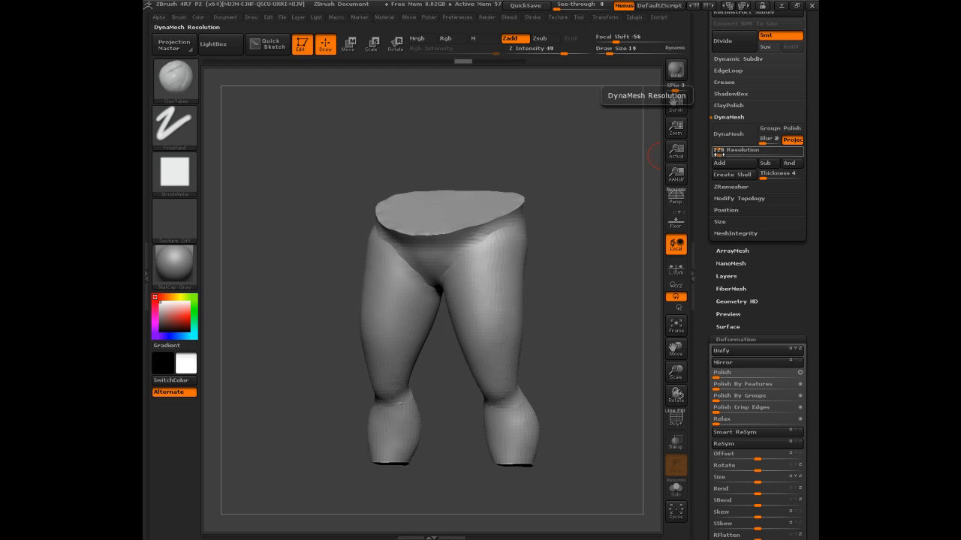
type("248")
left_click(728, 141)
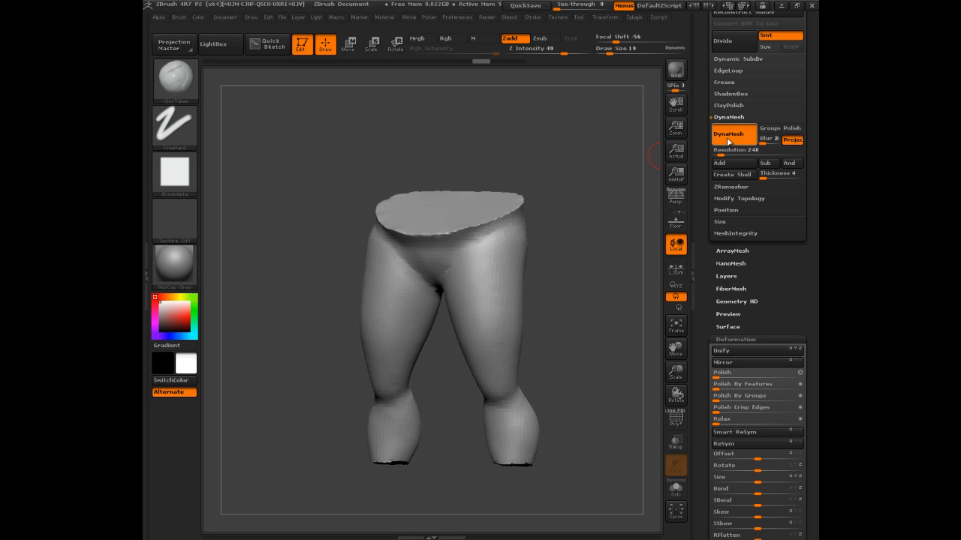
Step: Choose the ClipCurve brush for clipping the legs in side view
mouse_move(607, 196)
left_mouse_down()
mouse_move(592, 229)
mouse_move(602, 196)
mouse_move(583, 195)
mouse_move(635, 183)
mouse_move(601, 182)
mouse_move(613, 179)
left_mouse_up()
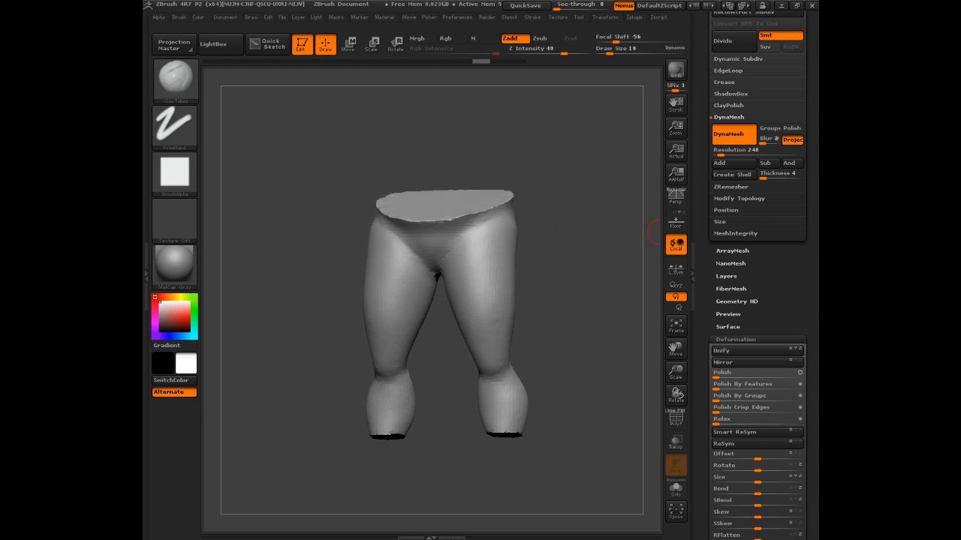
left_click_drag(555, 224, 533, 205)
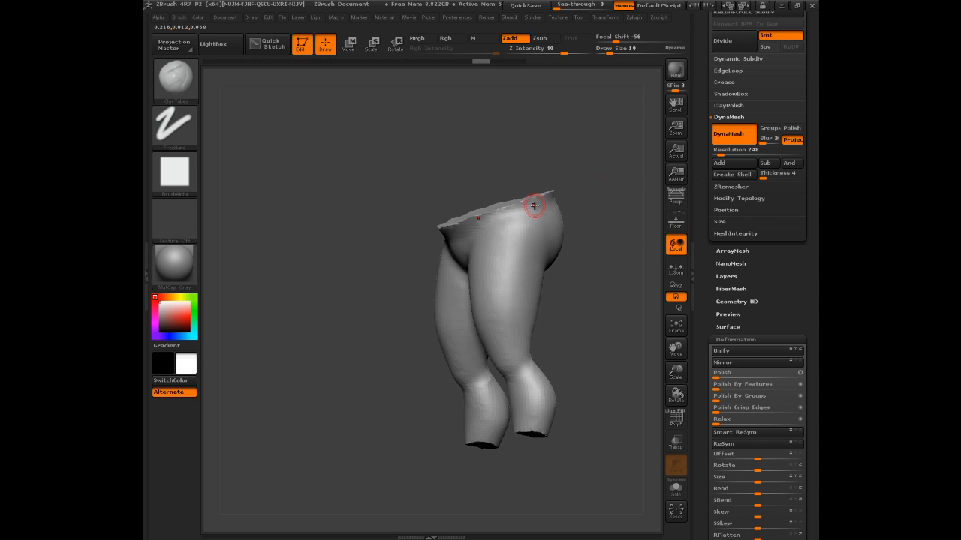
left_click_drag(600, 391, 554, 260)
mouse_move(646, 214)
left_mouse_down()
mouse_move(583, 156)
mouse_move(593, 146)
mouse_move(551, 133)
mouse_move(589, 165)
mouse_move(591, 182)
left_mouse_up()
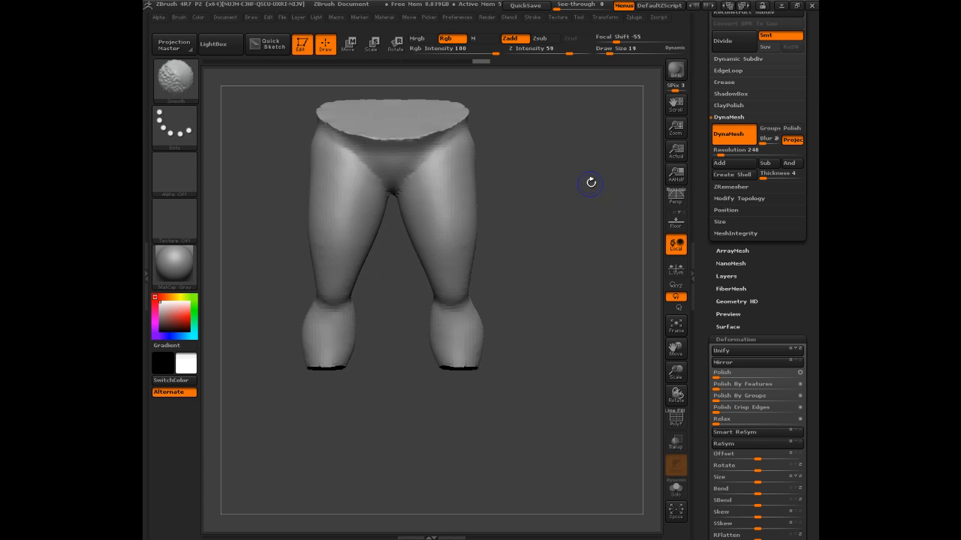
left_click_drag(556, 240, 526, 230)
left_click_drag(511, 347, 558, 223)
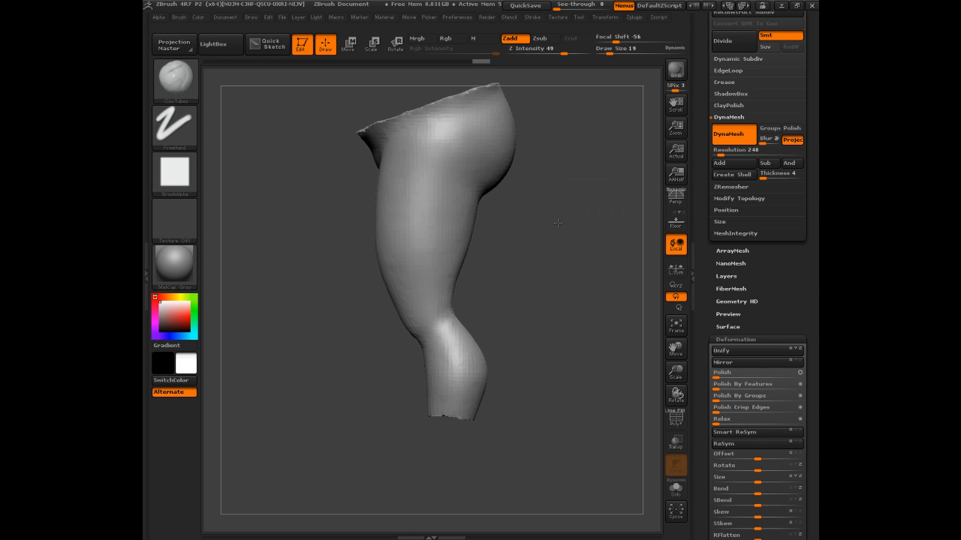
left_click(177, 80, "ctrl+shift")
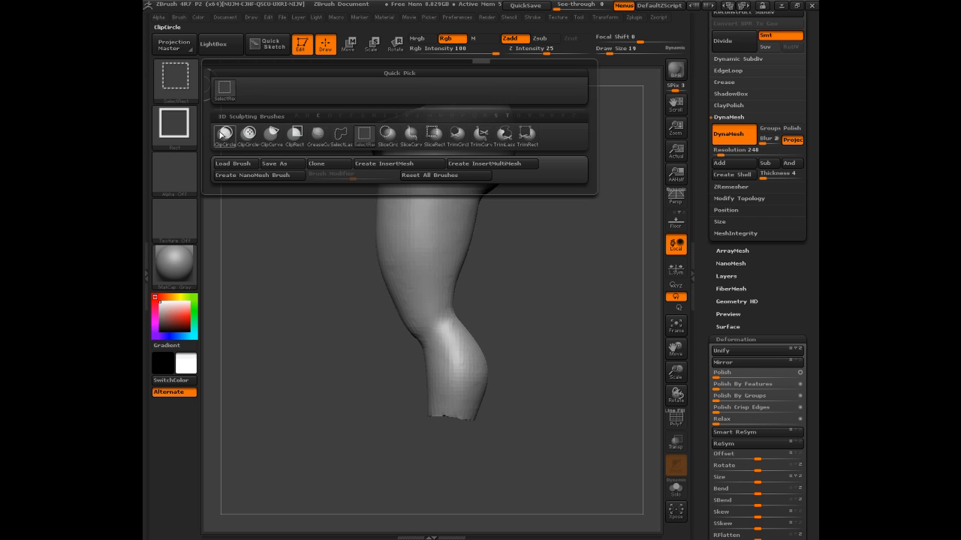
left_click(272, 137)
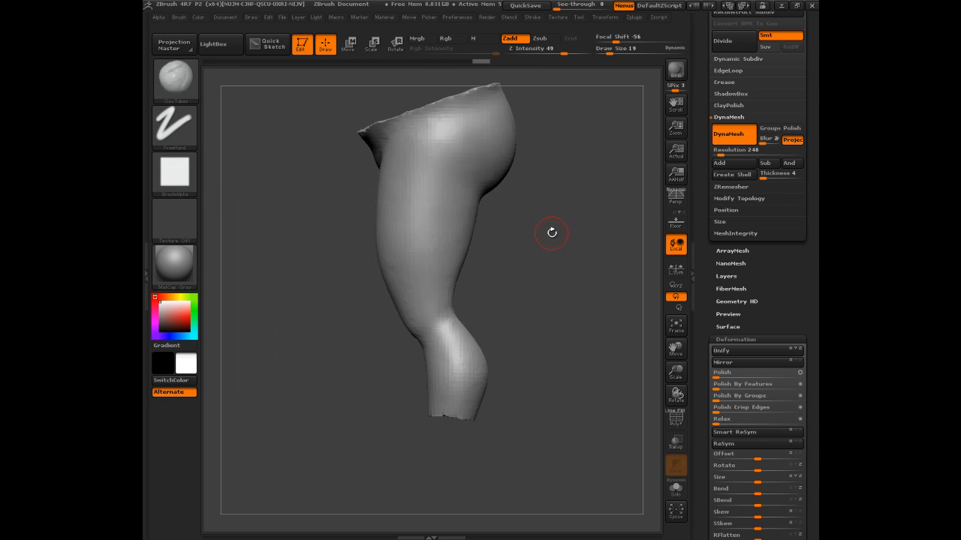
Step: Try to trim the jagged waist edge in side view with a curved ClipCurve line
left_click_drag(553, 218, 546, 222)
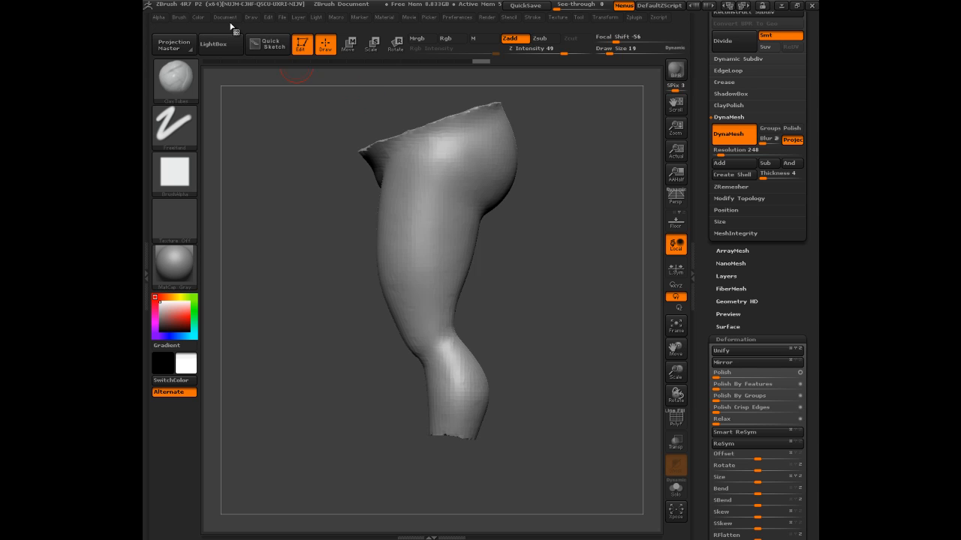
left_click(227, 17)
left_click_drag(236, 241, 232, 240)
key("ctrl+shift")
mouse_move(297, 175)
left_mouse_down("ctrl+shift")
mouse_move(368, 119)
mouse_move(403, 111)
left_mouse_up("ctrl+shift")
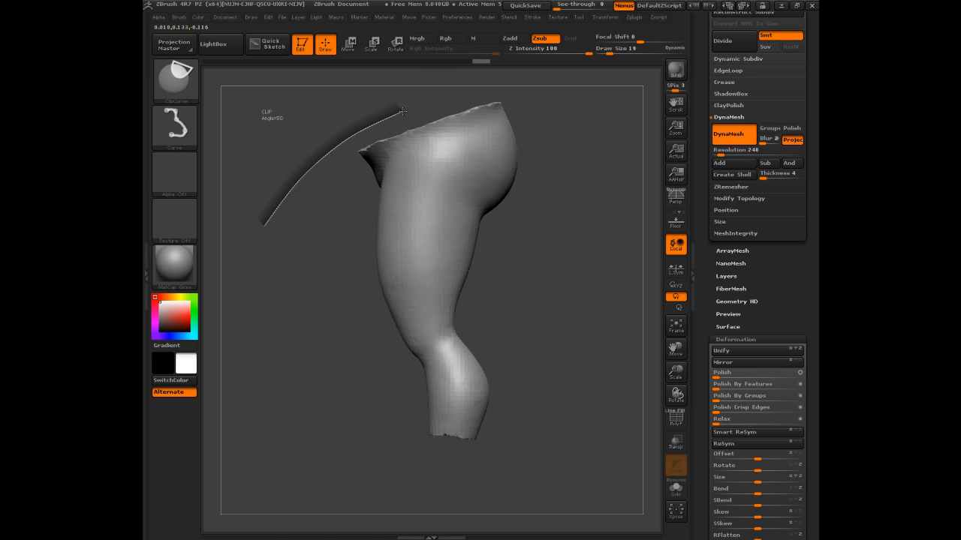
mouse_move(423, 101)
left_mouse_down("ctrl+shift")
mouse_move(499, 78)
mouse_move(519, 81)
mouse_move(517, 93)
mouse_move(533, 102)
left_mouse_up("ctrl+shift")
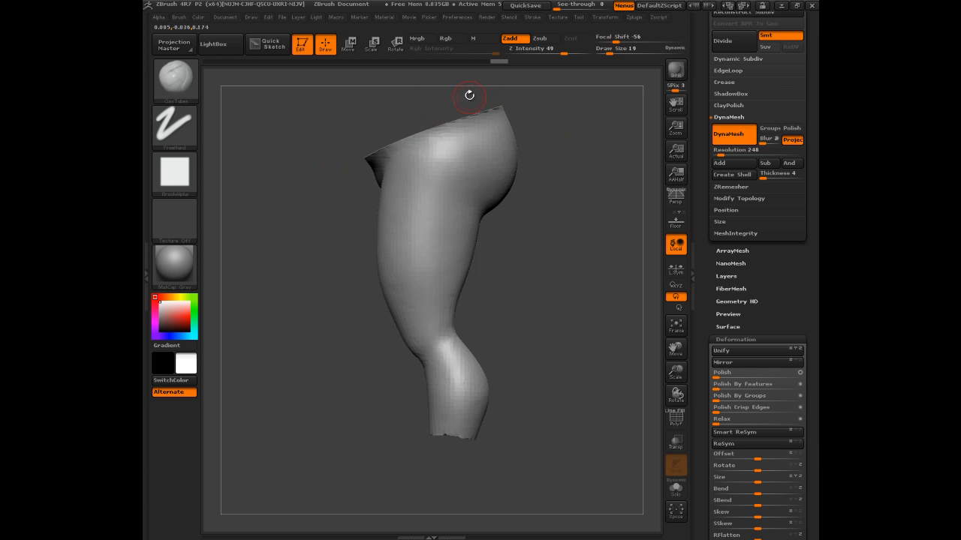
Step: Clip the waist again along a slightly bent slanted line, check the cut from several sides, and undo the waist clips
left_click_drag(586, 130, 593, 178)
mouse_move(285, 257)
left_mouse_down("ctrl+shift")
mouse_move(395, 196)
mouse_move(554, 139)
left_mouse_up("ctrl+shift")
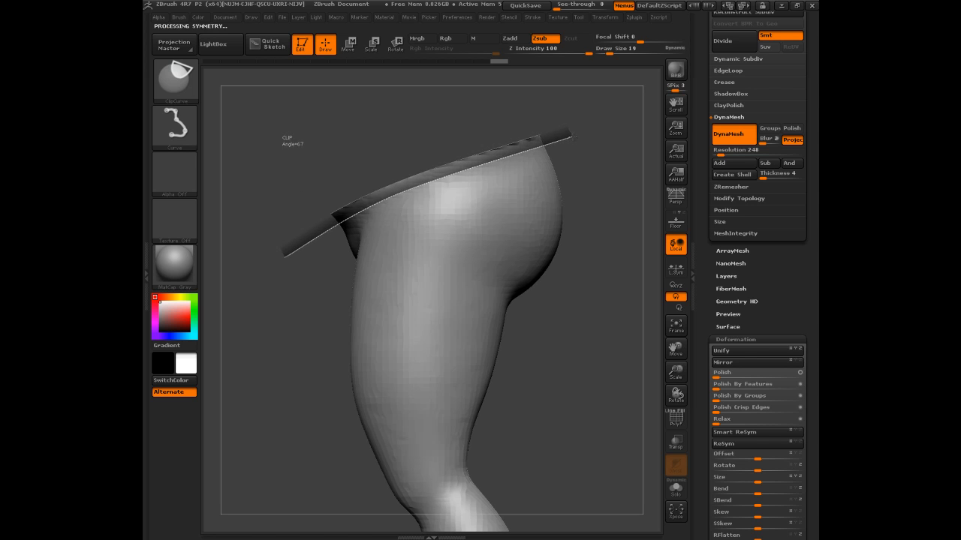
mouse_move(618, 146)
left_mouse_down()
mouse_move(607, 113)
mouse_move(600, 125)
left_mouse_up()
left_click_drag(558, 128, 471, 128)
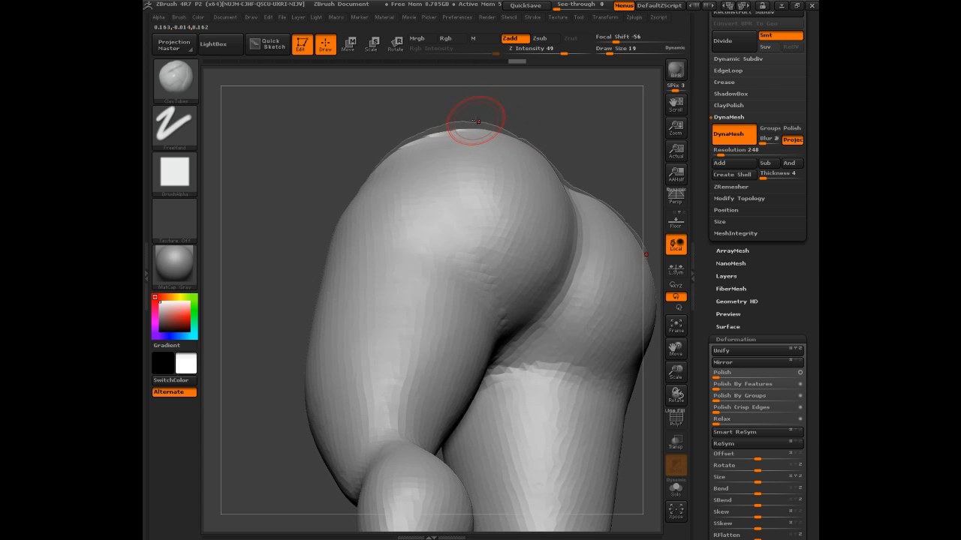
mouse_move(485, 118)
left_mouse_down()
mouse_move(628, 139)
mouse_move(613, 177)
mouse_move(584, 144)
mouse_move(587, 212)
left_mouse_up()
key("ctrl")
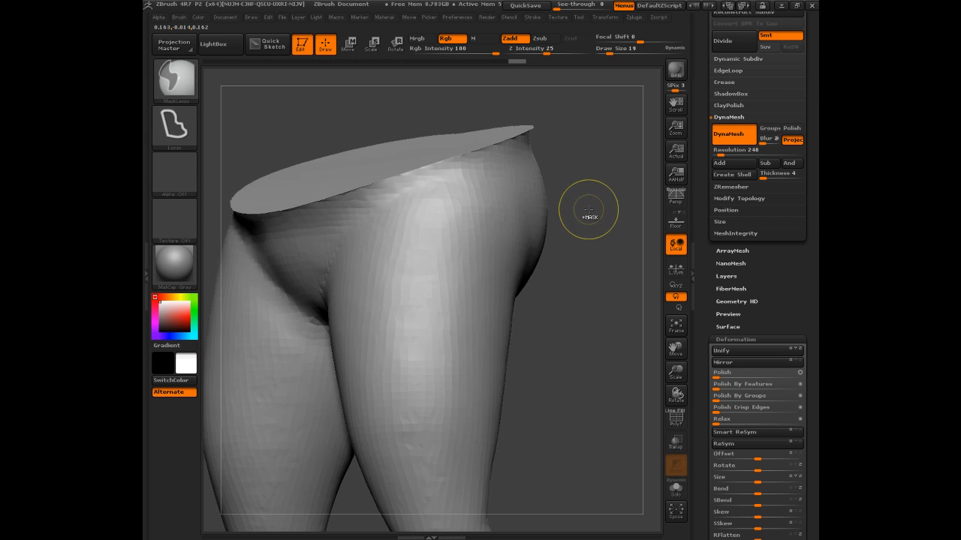
mouse_move(593, 273)
left_mouse_down("alt")
mouse_move(575, 169)
mouse_move(556, 218)
mouse_move(571, 278)
mouse_move(489, 307)
left_mouse_up("alt")
key("shift")
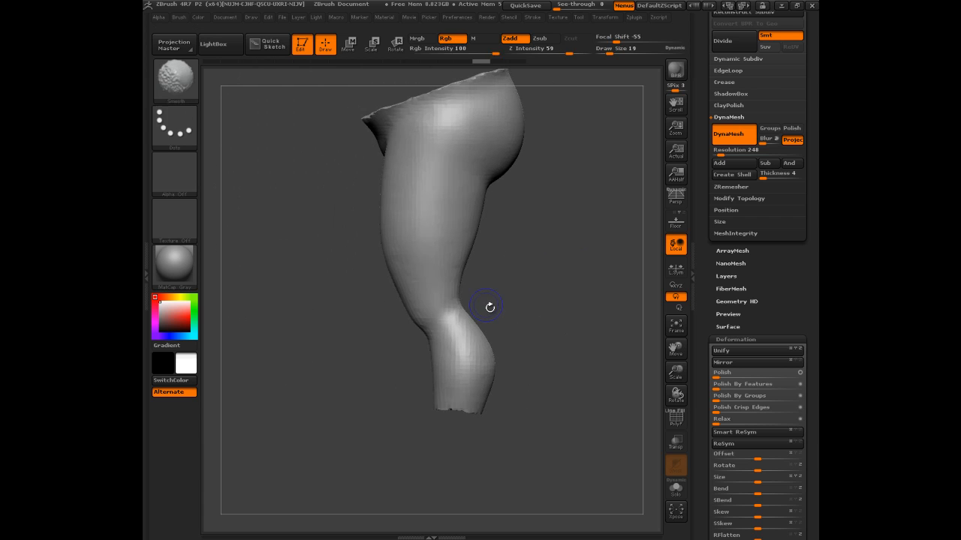
Step: Try to clip the open ends of both lower legs flat with ClipCurve
key("ctrl")
mouse_move(539, 412)
left_mouse_down("ctrl+shift")
mouse_move(387, 412)
mouse_move(382, 399)
mouse_move(350, 399)
mouse_move(352, 409)
mouse_move(555, 349)
mouse_move(619, 352)
mouse_move(582, 365)
mouse_move(537, 273)
mouse_move(533, 308)
mouse_move(523, 292)
left_mouse_up("ctrl+shift")
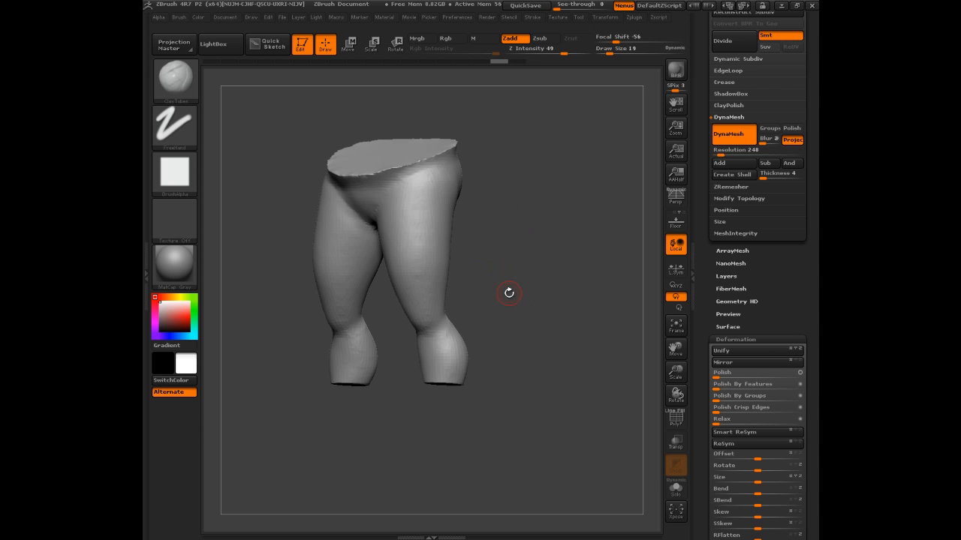
mouse_move(551, 236)
left_mouse_down()
mouse_move(542, 241)
mouse_move(570, 237)
mouse_move(562, 266)
left_mouse_up()
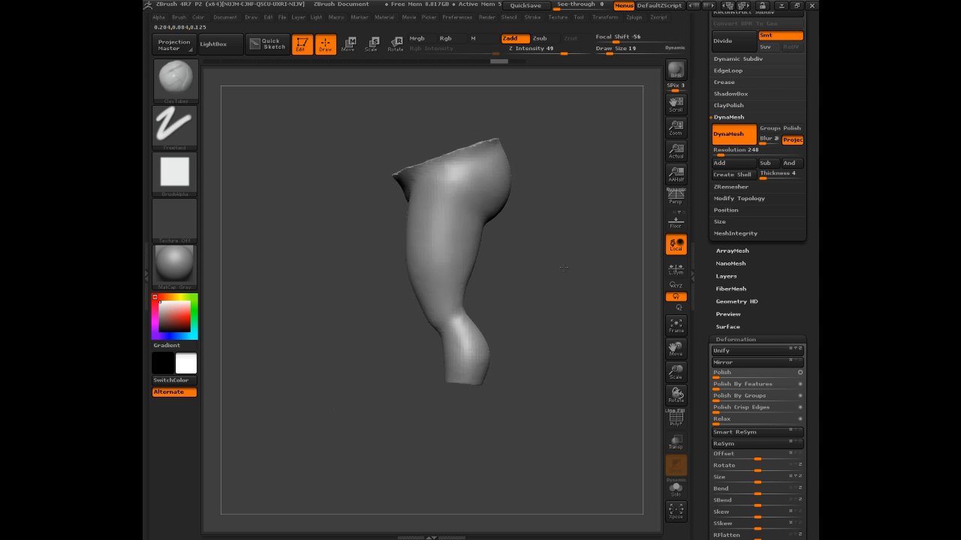
key("ctrl")
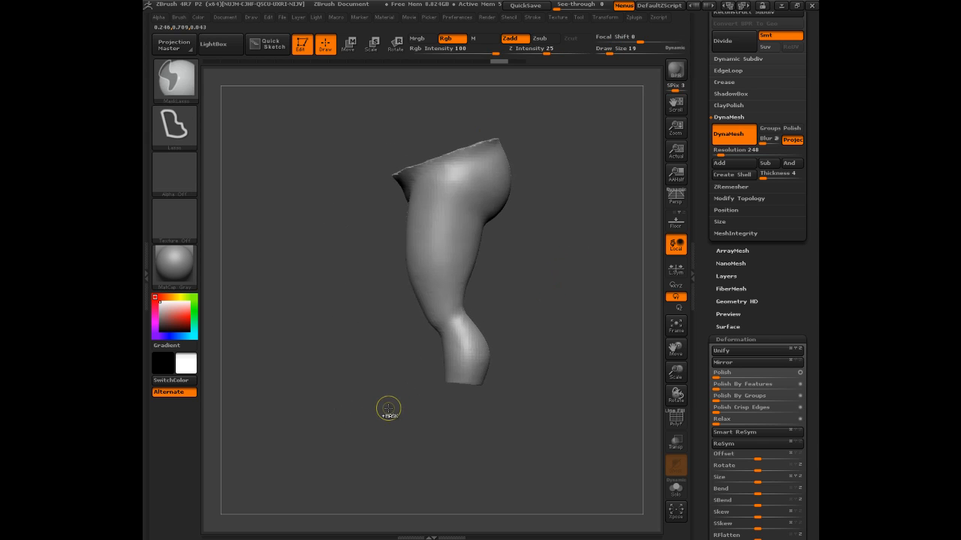
Step: Undo the flat cut and try horizontal ClipCurve lines below the lower legs in opposite directions
key("ctrl+shift")
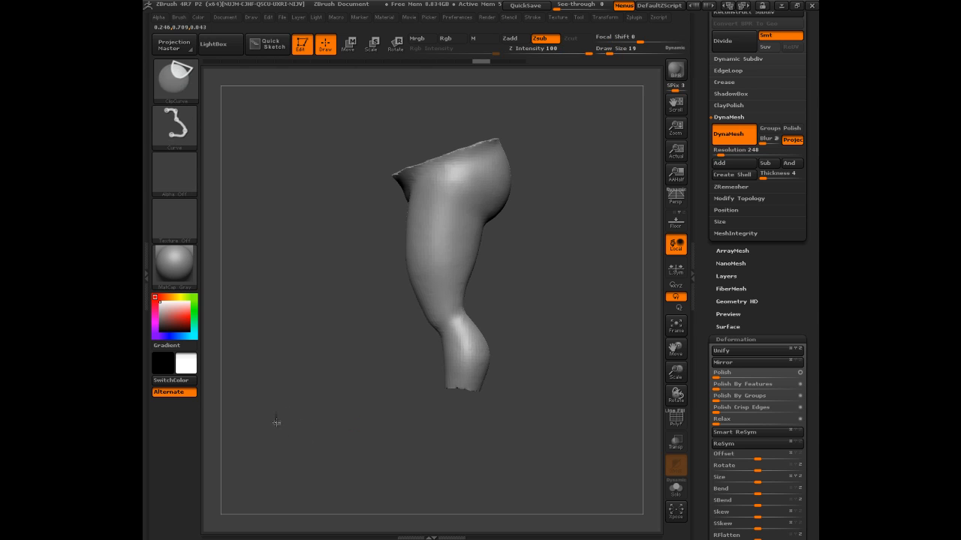
left_click_drag(293, 424, 602, 411, "ctrl+shift")
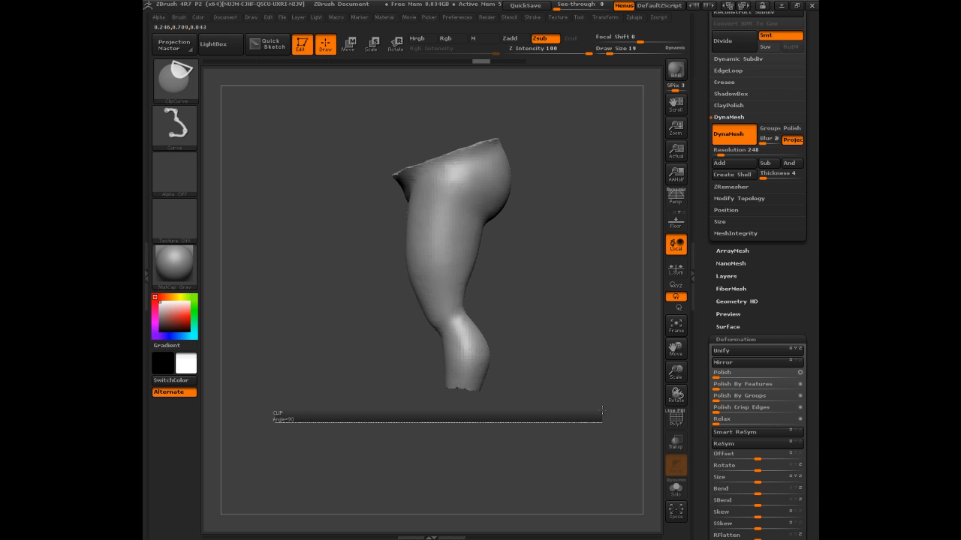
left_click_drag(602, 412, 333, 433, "ctrl+shift")
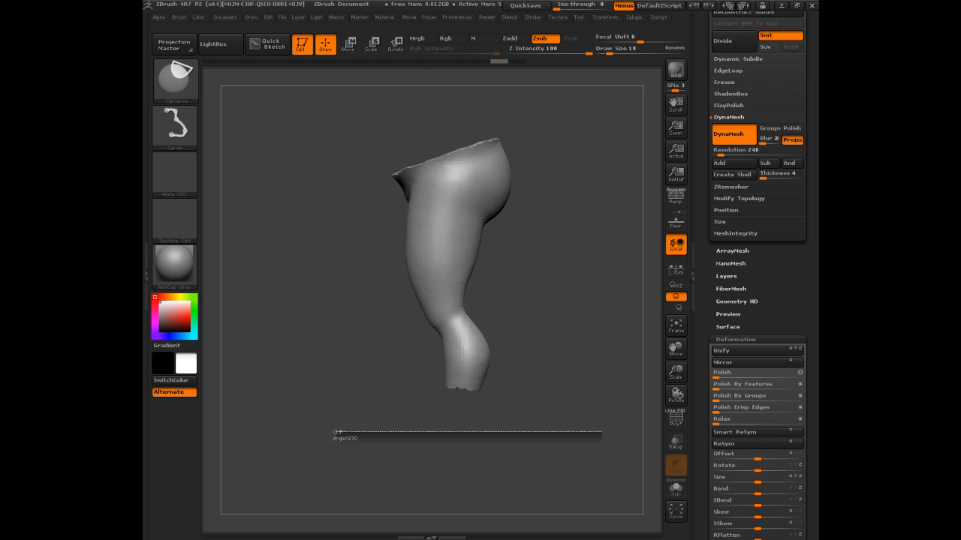
left_click_drag(333, 432, 333, 433, "ctrl+shift")
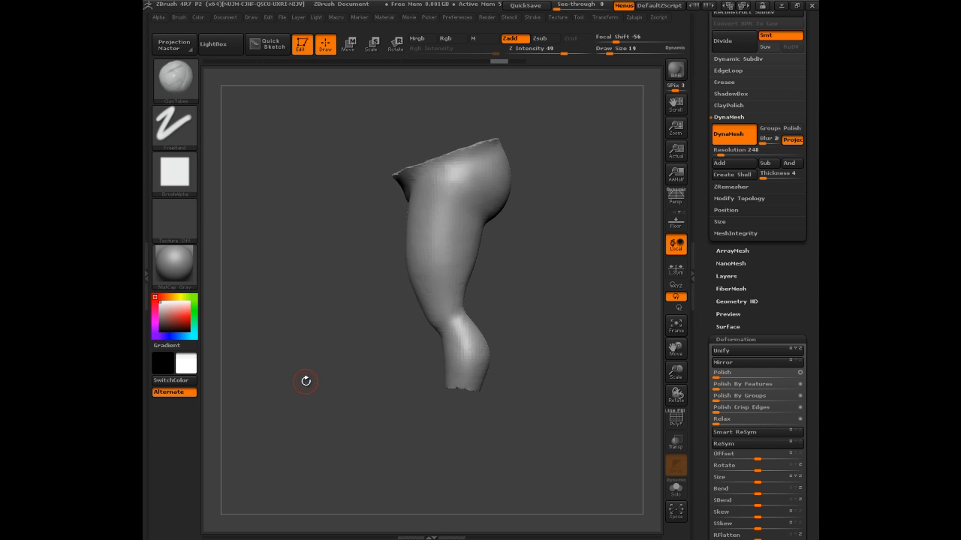
Step: Clip the legs off around the knees with a bent ClipCurve line and undo the cut
key("ctrl+shift")
left_click_drag(291, 402, 595, 391, "ctrl+shift")
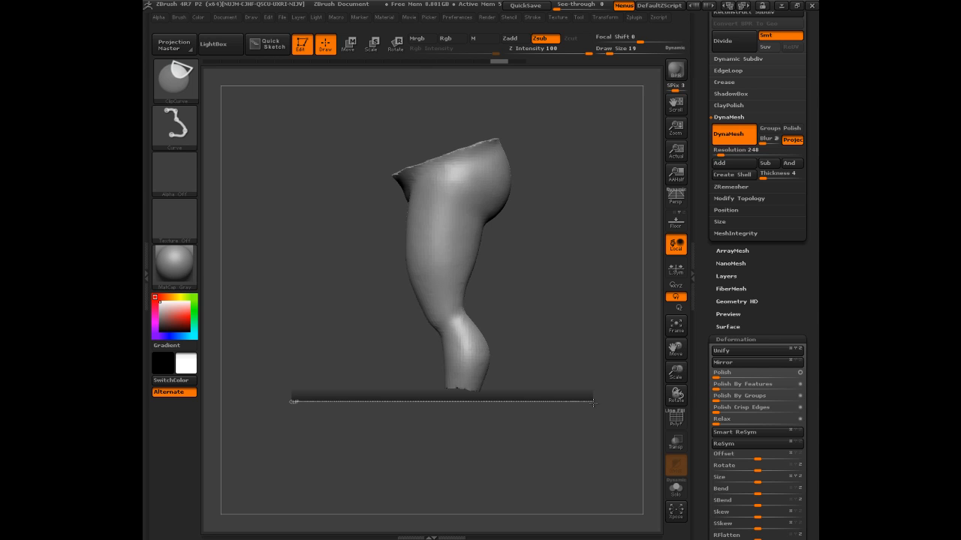
mouse_move(593, 402)
left_mouse_down("ctrl+shift")
mouse_move(392, 285)
mouse_move(215, 398)
mouse_move(257, 347)
mouse_move(434, 373)
mouse_move(207, 344)
mouse_move(278, 323)
mouse_move(358, 314)
mouse_move(243, 365)
mouse_move(323, 319)
mouse_move(204, 405)
mouse_move(278, 406)
mouse_move(339, 371)
mouse_move(448, 345)
mouse_move(423, 207)
mouse_move(311, 259)
mouse_move(425, 125)
mouse_move(549, 178)
mouse_move(518, 116)
mouse_move(307, 243)
mouse_move(375, 331)
left_mouse_up("ctrl+shift")
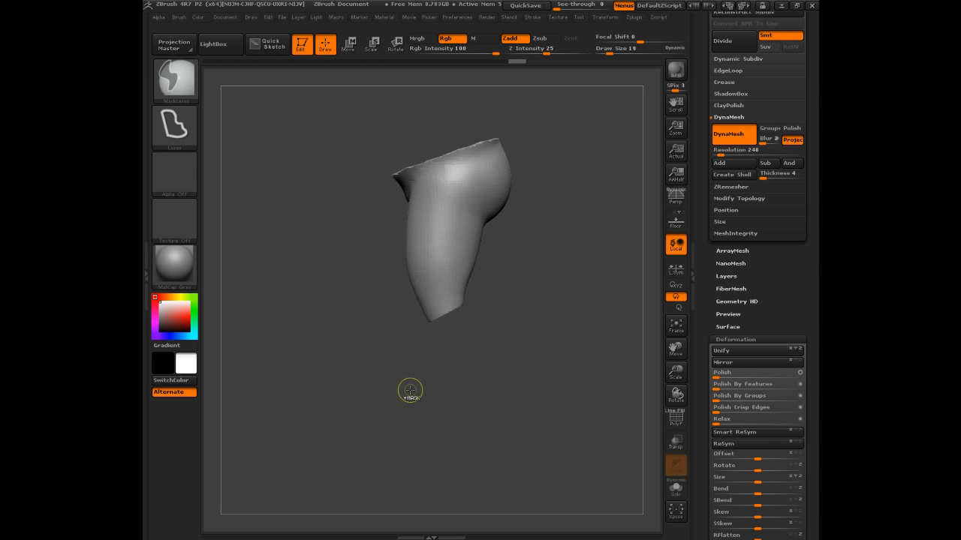
key("ctrl+z")
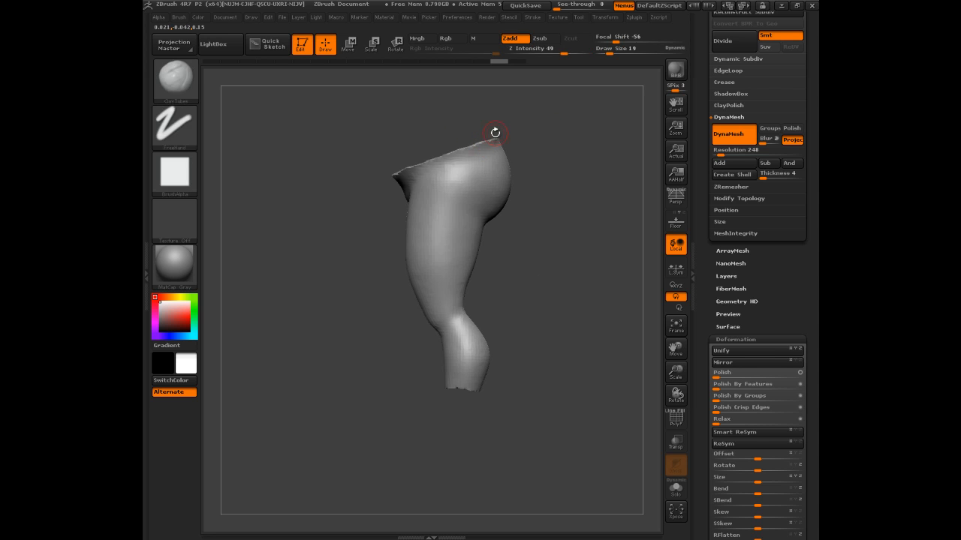
Step: Clip both legs at mid-thigh with a multi-bend ClipCurve line that leaves a notched lower edge
mouse_move(596, 116)
left_mouse_down("ctrl+shift")
mouse_move(505, 138)
mouse_move(515, 123)
mouse_move(543, 398)
mouse_move(516, 345)
mouse_move(495, 392)
mouse_move(551, 391)
mouse_move(530, 390)
left_mouse_up("ctrl+shift")
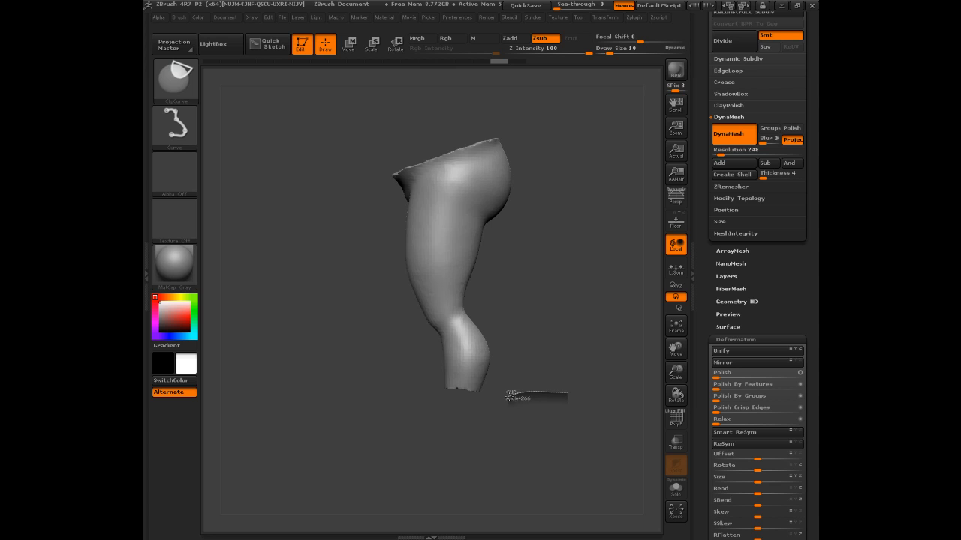
mouse_move(494, 403)
left_mouse_down()
mouse_move(450, 458)
mouse_move(418, 453)
mouse_move(372, 485)
mouse_move(295, 488)
mouse_move(313, 457)
mouse_move(328, 358)
mouse_move(325, 287)
left_mouse_up()
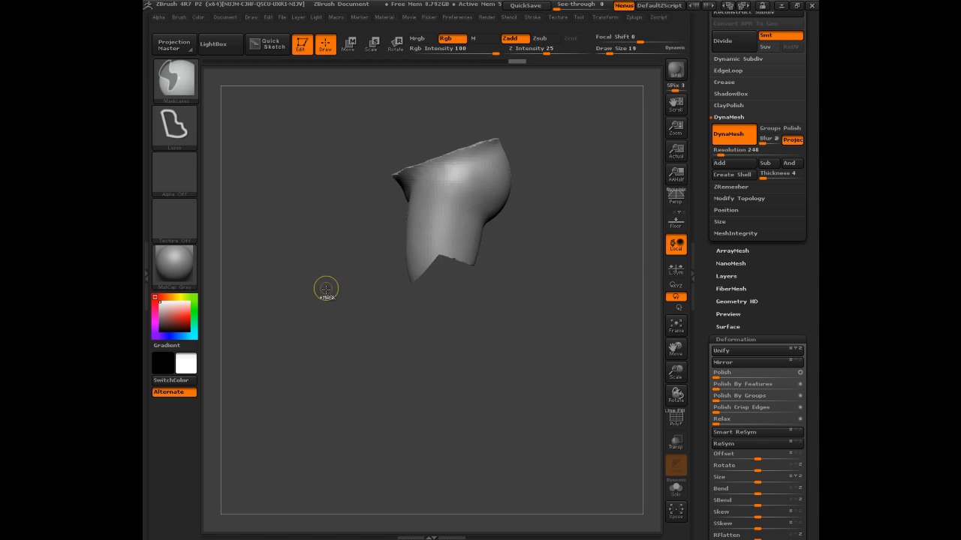
mouse_move(396, 401)
left_mouse_down()
mouse_move(295, 433)
mouse_move(297, 300)
left_mouse_up()
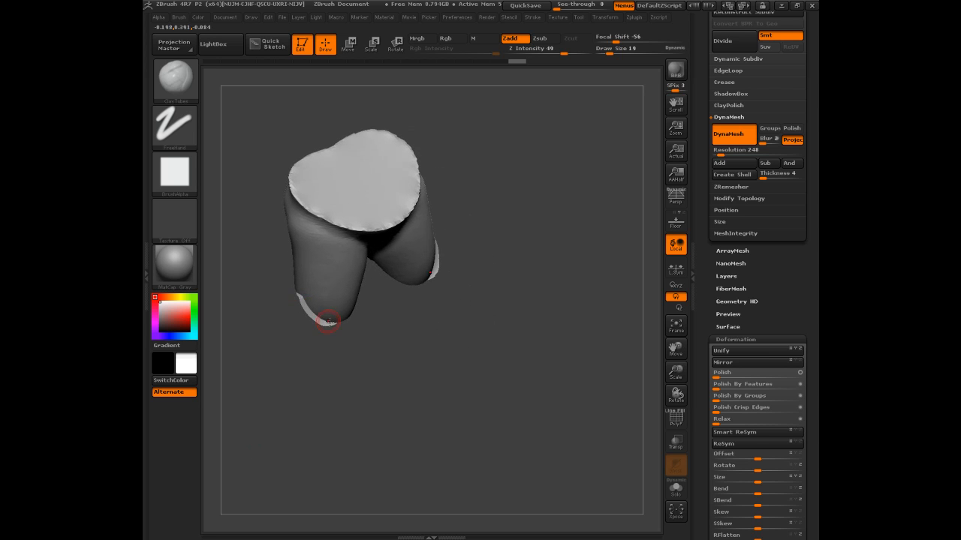
Step: Undo the notched clip, trim the lower ends of both legs with a nearly horizontal ClipCurve line, and turn on the polyframe display
left_click_drag(378, 345, 537, 336)
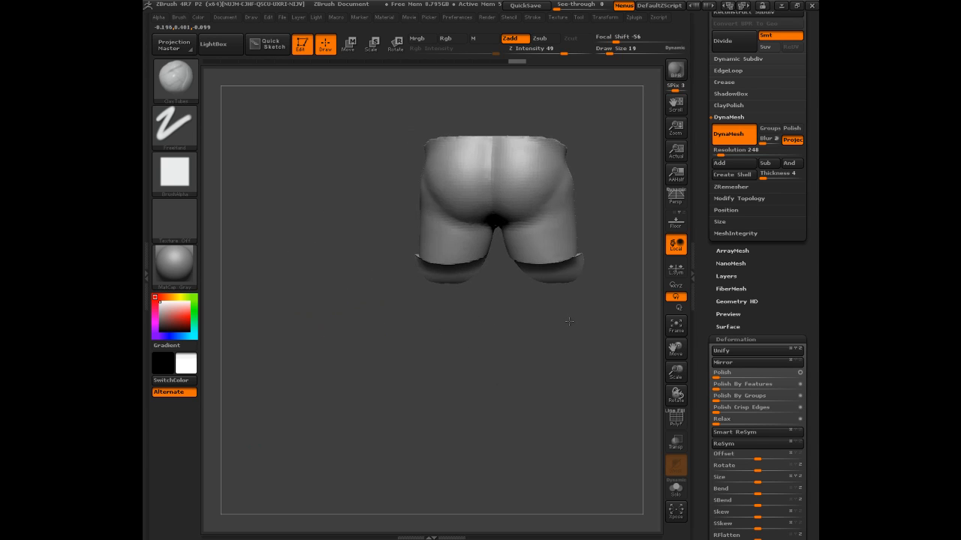
key("ctrl+z")
mouse_move(357, 326)
left_mouse_down()
mouse_move(487, 275)
mouse_move(543, 301)
left_mouse_up()
mouse_move(540, 394)
left_mouse_down("ctrl+shift")
mouse_move(397, 391)
mouse_move(393, 380)
left_mouse_up("ctrl+shift")
mouse_move(508, 362)
left_mouse_down()
mouse_move(555, 278)
mouse_move(583, 262)
mouse_move(580, 291)
left_mouse_up()
left_click(676, 418)
left_click_drag(650, 382, 590, 254)
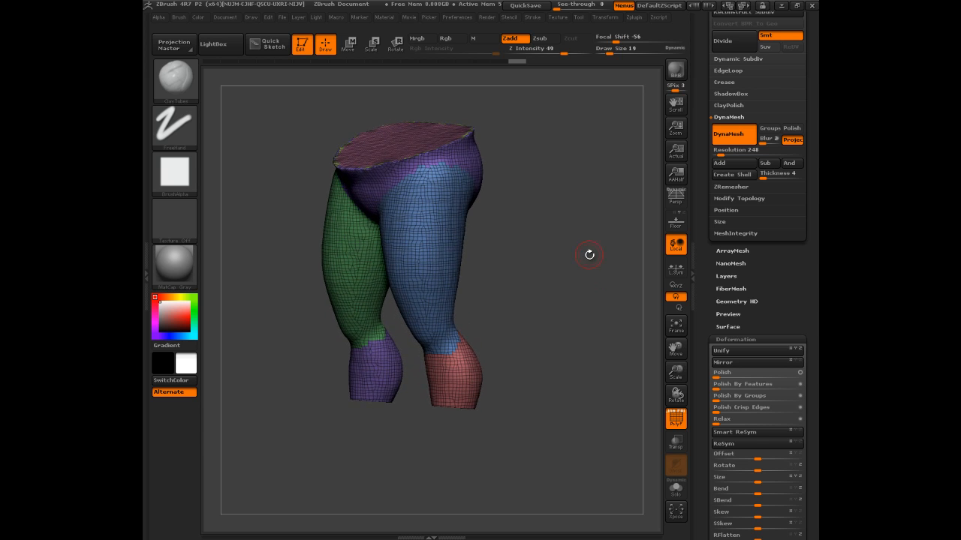
Step: Switch the clipping brush from ClipCurve to SliceCurve
key("ctrl+shift")
mouse_move(175, 94)
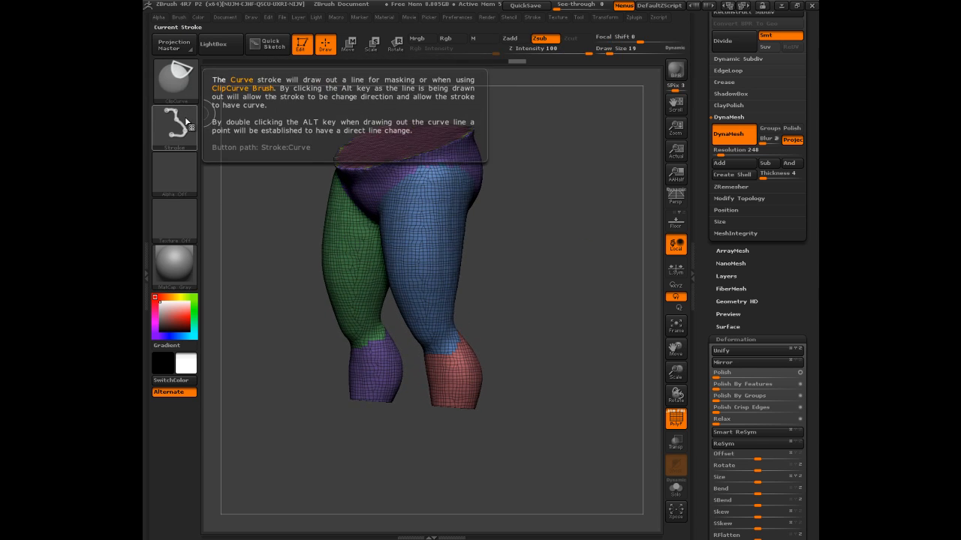
left_click(182, 81)
mouse_move(390, 143)
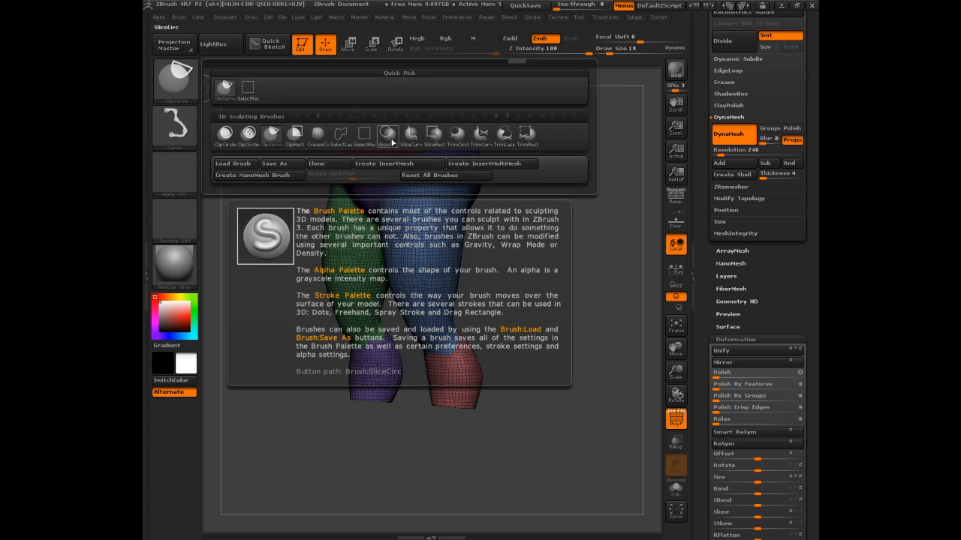
mouse_move(339, 140)
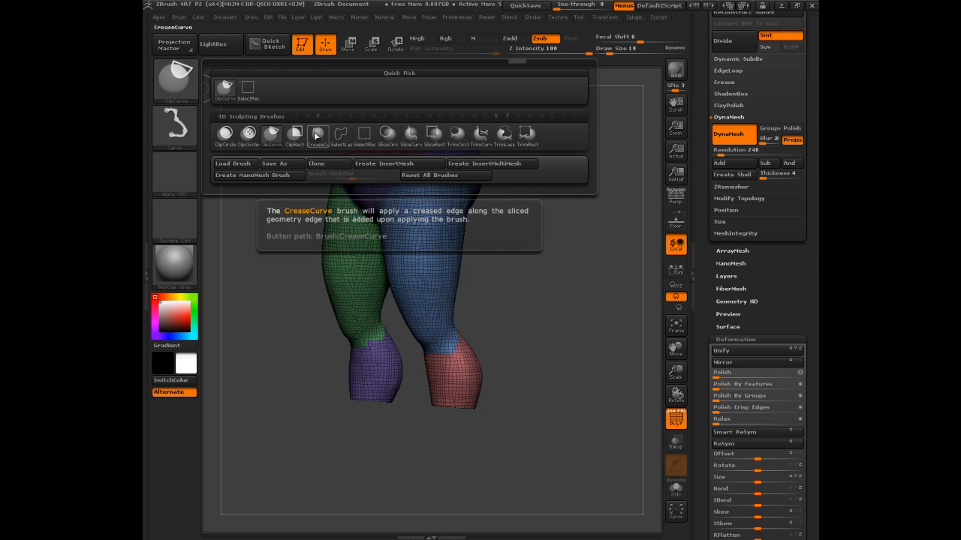
left_click(411, 136)
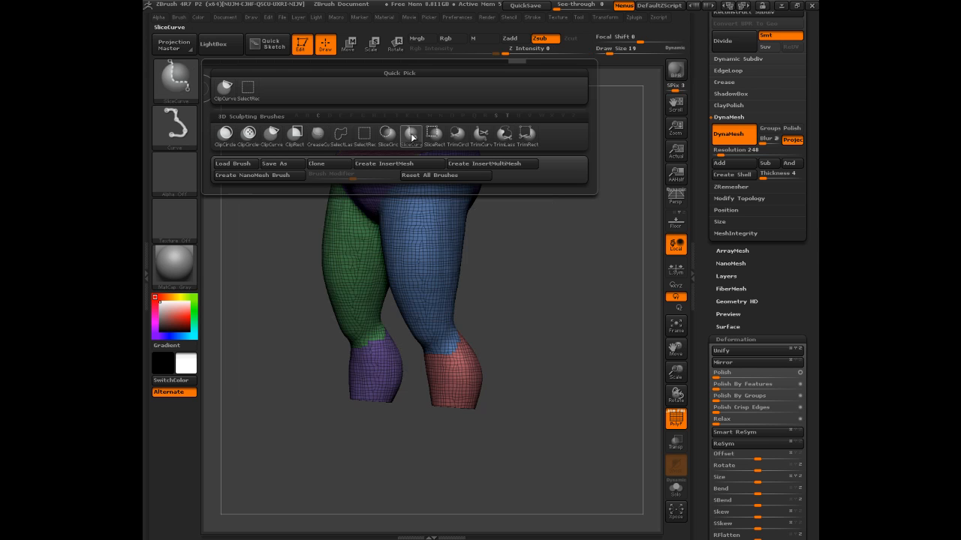
Step: Merge the legs' coloured polygroups into a single group with Auto Groups
mouse_move(591, 261)
left_mouse_down()
mouse_move(573, 238)
mouse_move(574, 211)
mouse_move(653, 237)
left_mouse_up()
left_click_drag(720, 300, 689, 169)
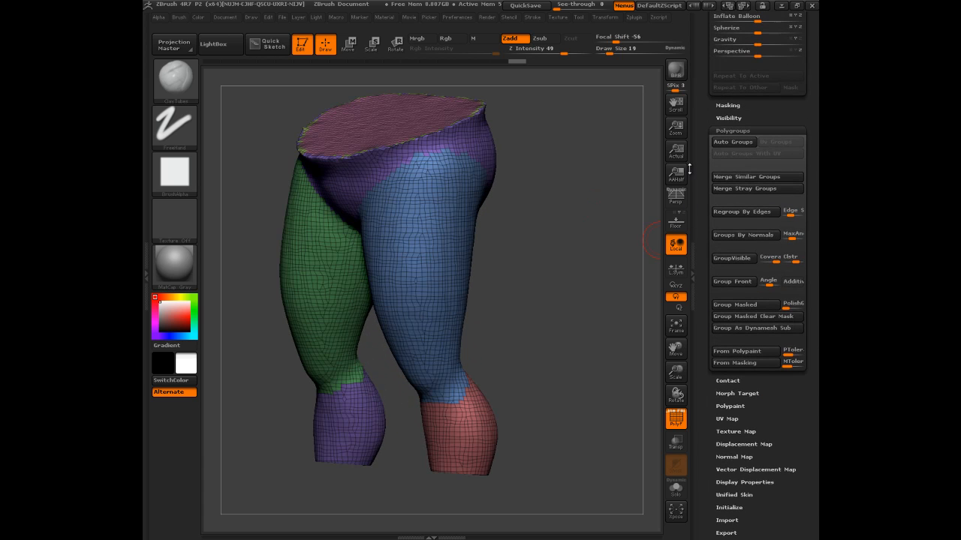
left_click(729, 142)
left_click_drag(575, 229, 584, 194)
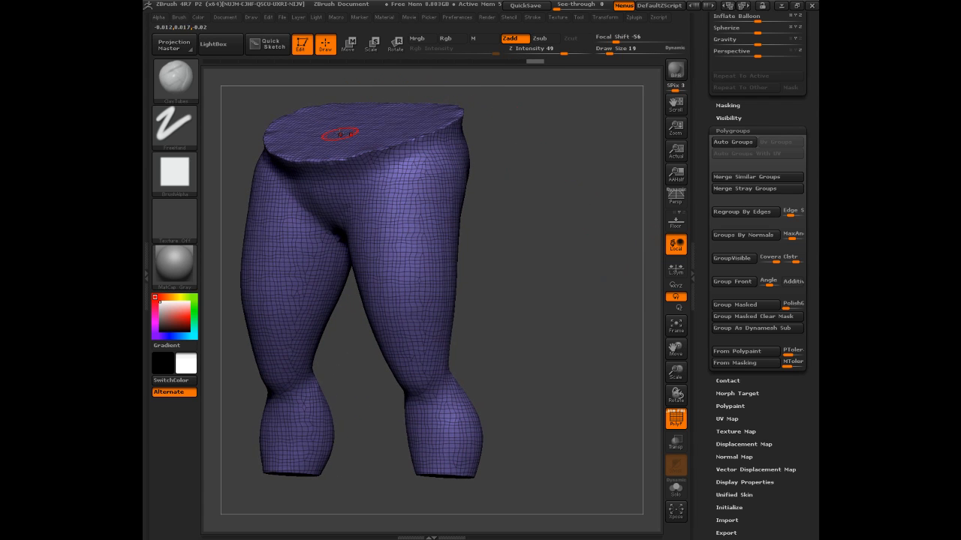
Step: Slice off the ragged waist rim as its own polygroup with a slanted SliceCurve line in side view
left_click_drag(614, 237, 583, 212)
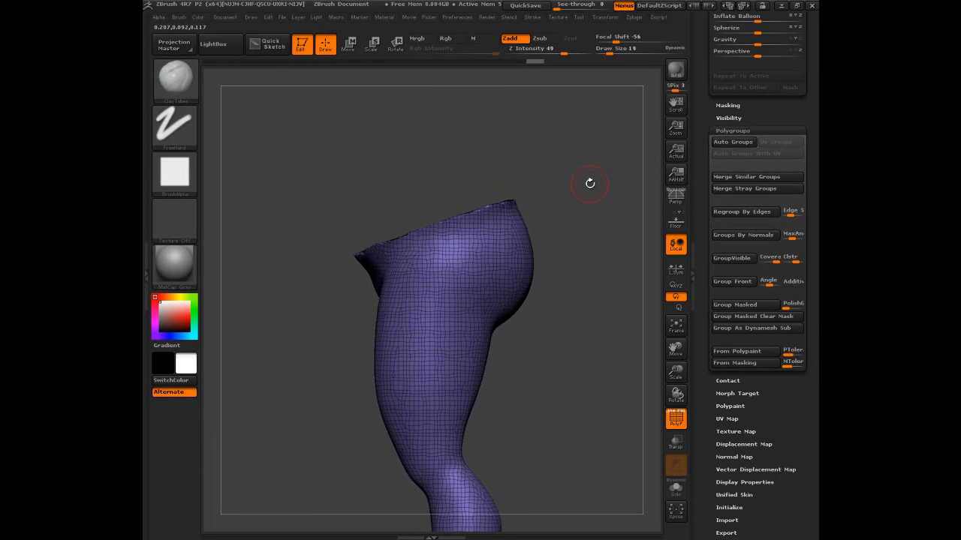
left_click_drag(570, 177, 570, 187)
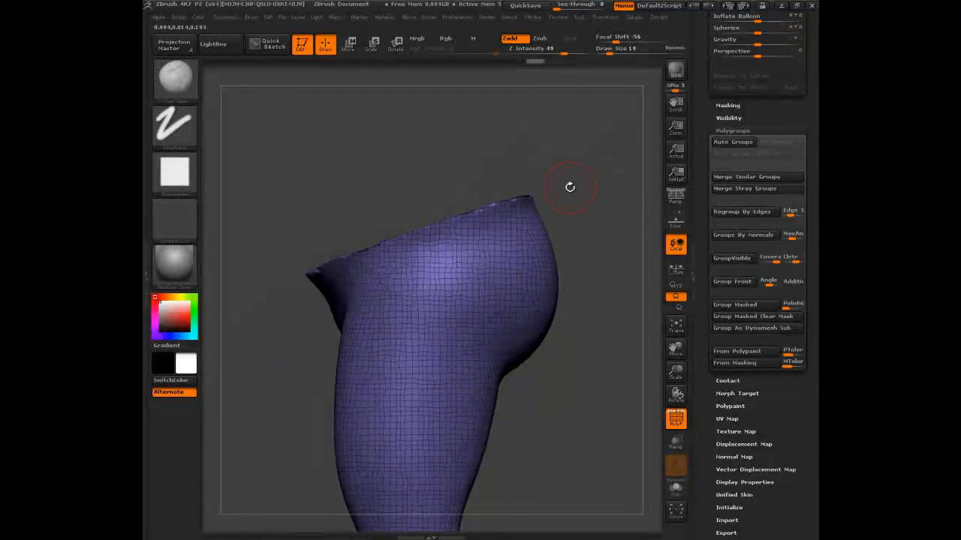
mouse_move(261, 308)
left_mouse_down("ctrl+shift")
mouse_move(387, 244)
mouse_move(602, 187)
left_mouse_up("ctrl+shift")
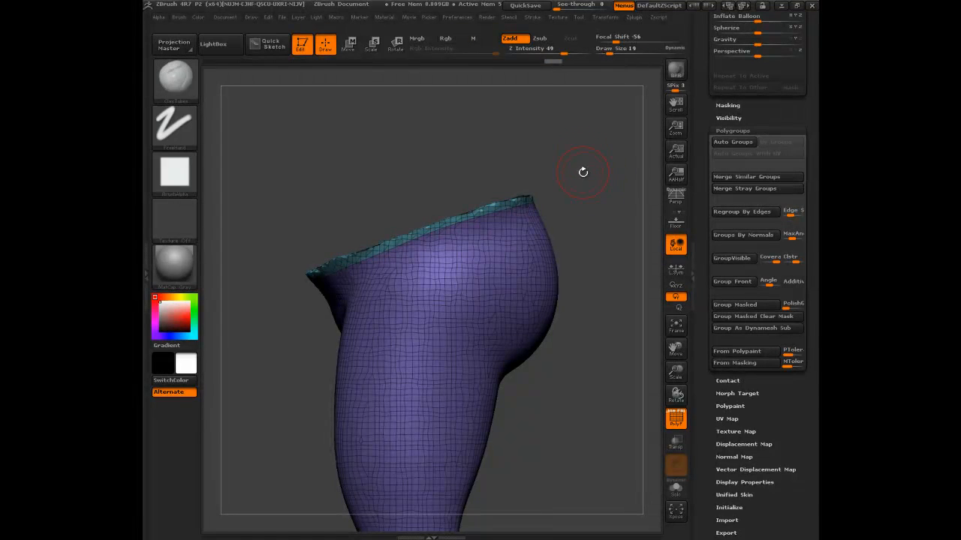
Step: Compare the mesh along the waist edge with and without the slice by stepping back and forth in the undo history
key("ctrl+shift")
key("ctrl")
left_click_drag(588, 167, 529, 289, "alt")
left_click_drag(258, 332, 494, 194)
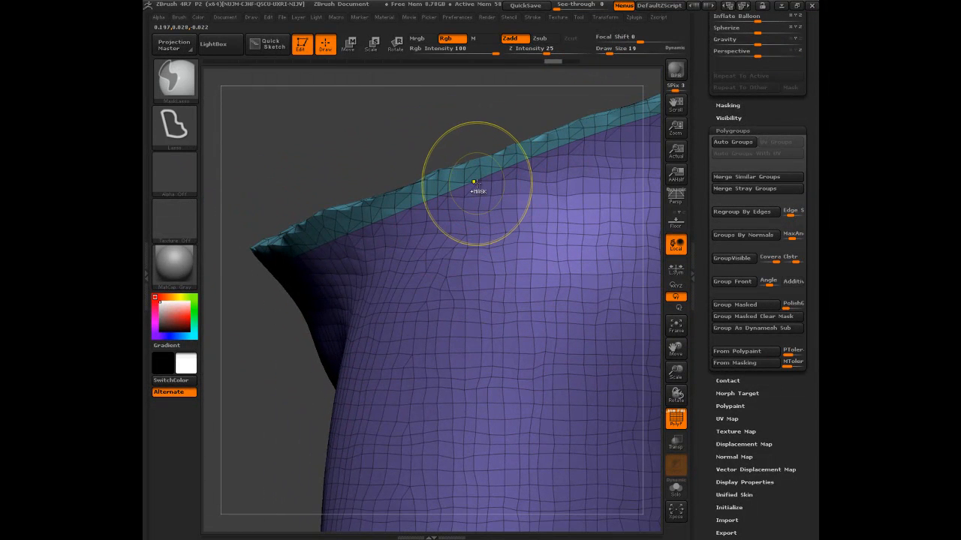
left_click(465, 185, "ctrl+shift")
key("ctrl")
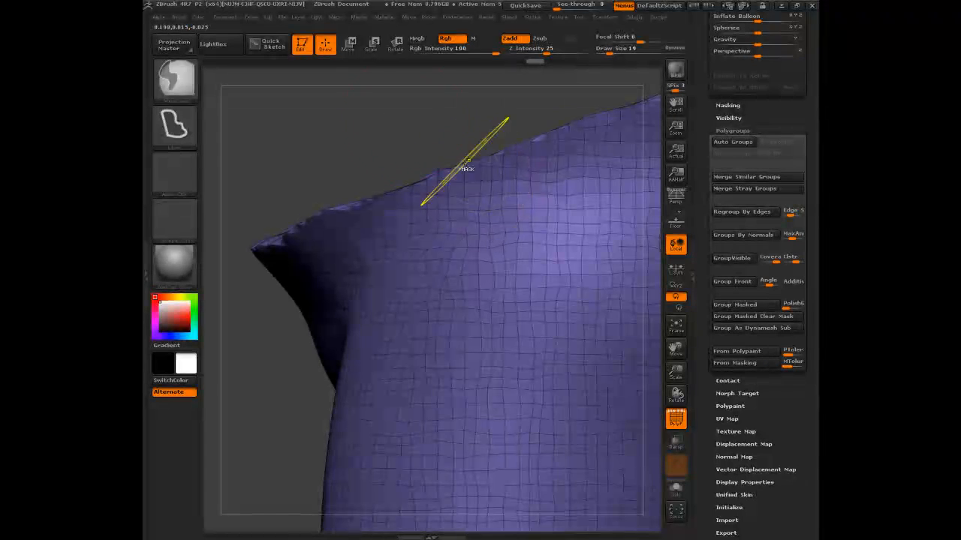
left_click(535, 66, "ctrl+shift")
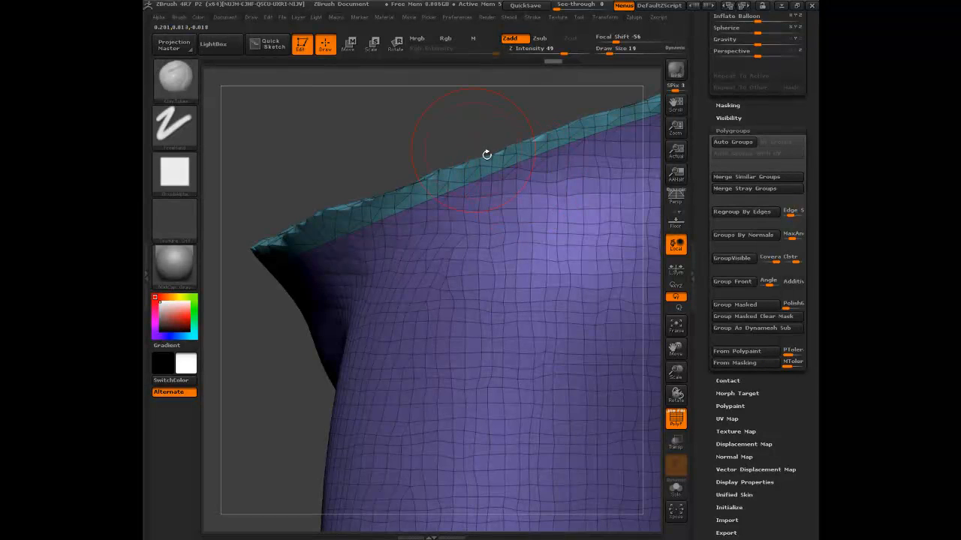
Step: Switch to the SelectRect brush and isolate the leg polygroup so the sliced-off waist cap is hidden
key("ctrl+shift")
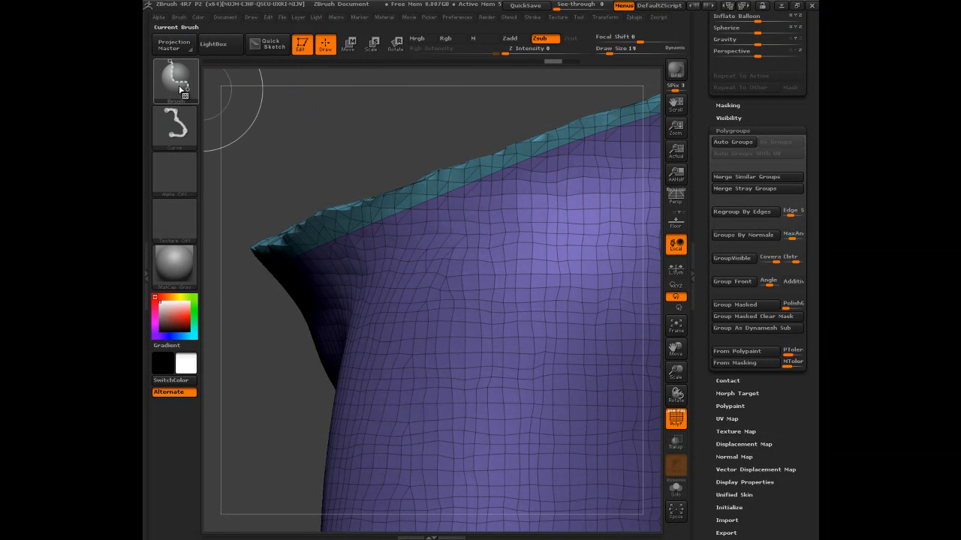
left_click(189, 87)
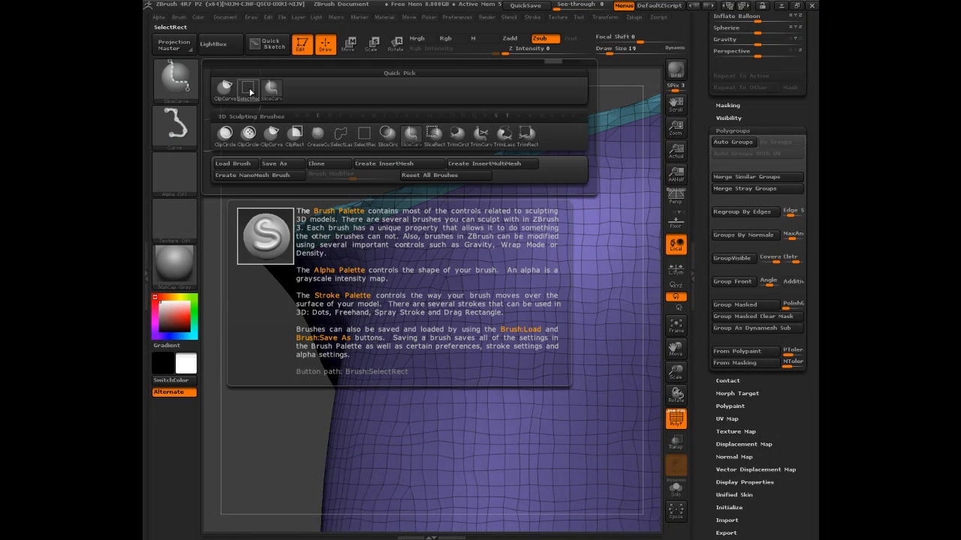
left_click(249, 91, "ctrl+shift")
left_click_drag(273, 208, 316, 315)
left_click_drag(651, 295, 523, 225)
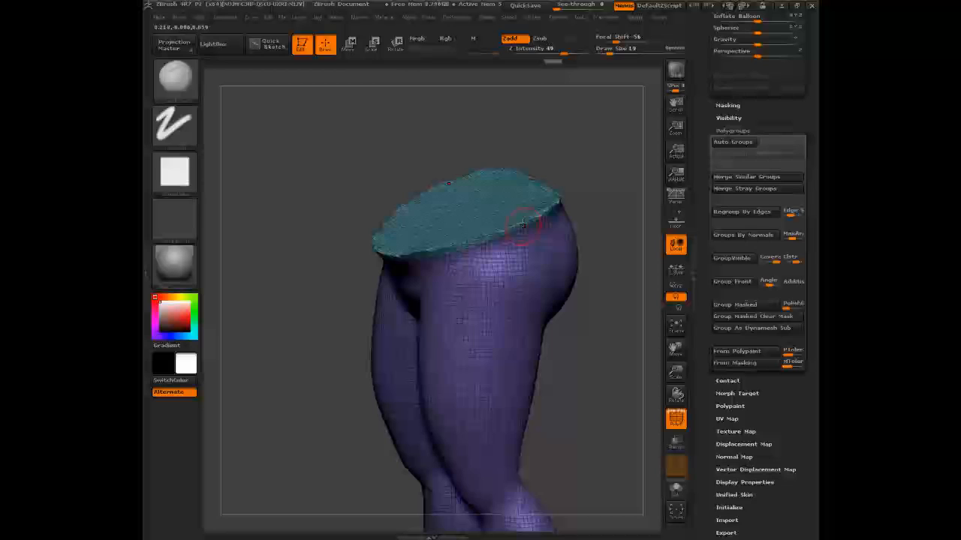
left_click(523, 289, "ctrl+shift")
Step: Delete the hidden waist cap, close the resulting hole with Close Holes, and turn off the polyframe display
left_click_drag(605, 369, 633, 332)
left_click_drag(709, 108, 706, 250)
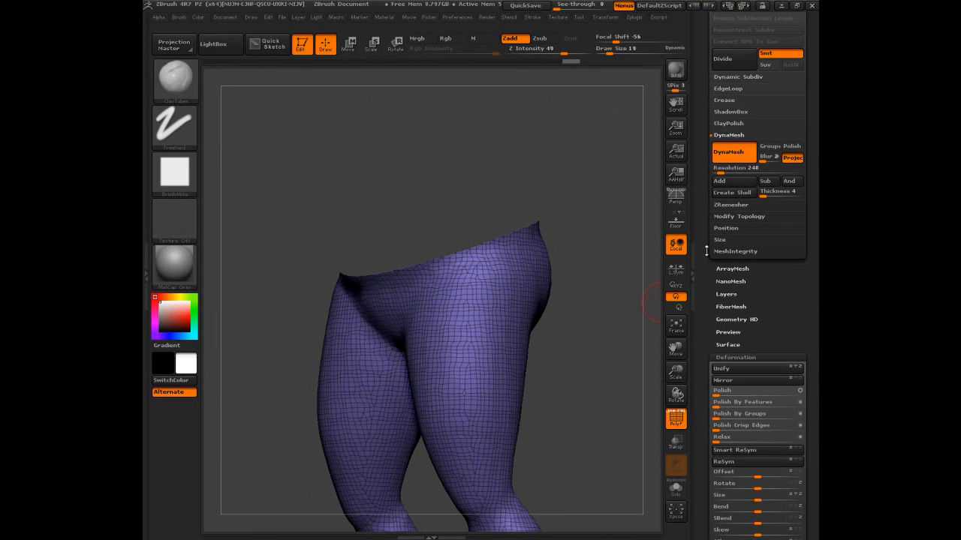
left_click(738, 216)
left_click(729, 210)
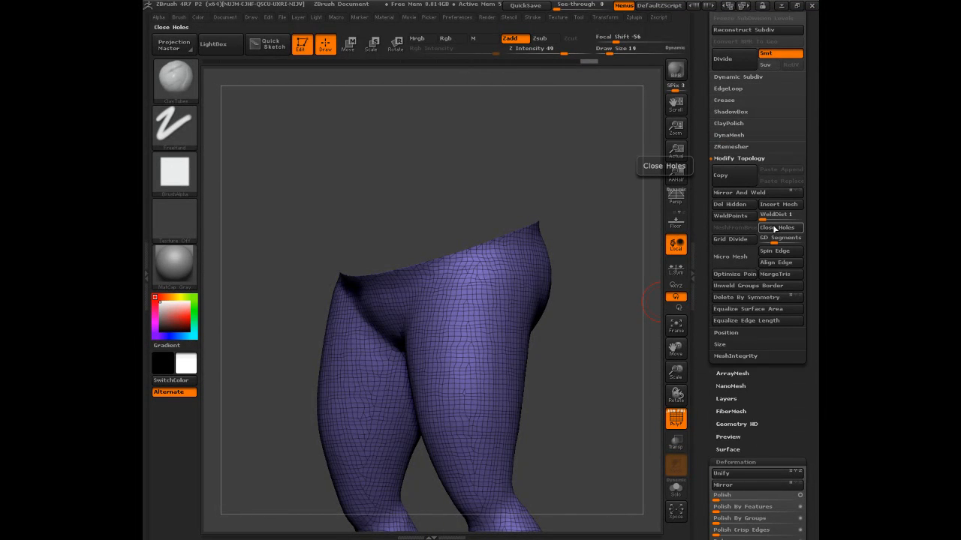
left_click(774, 228)
key("shift+f")
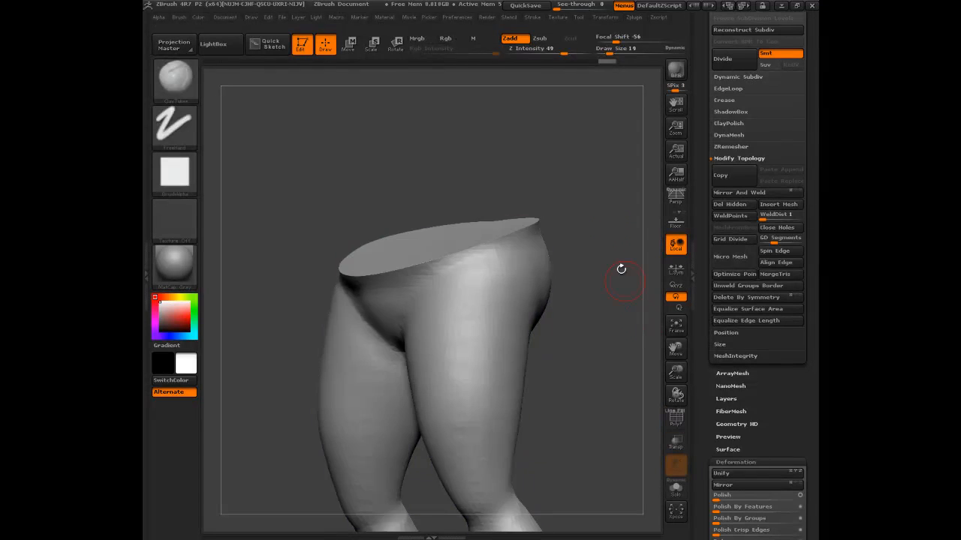
mouse_move(603, 243)
left_mouse_down("shift")
mouse_move(607, 259)
mouse_move(586, 221)
mouse_move(610, 246)
left_mouse_up("shift")
Step: Show the Body subtool to check how the closed legs fit it, and hide it again
key("ctrl")
scroll(787, 265, "up", 10)
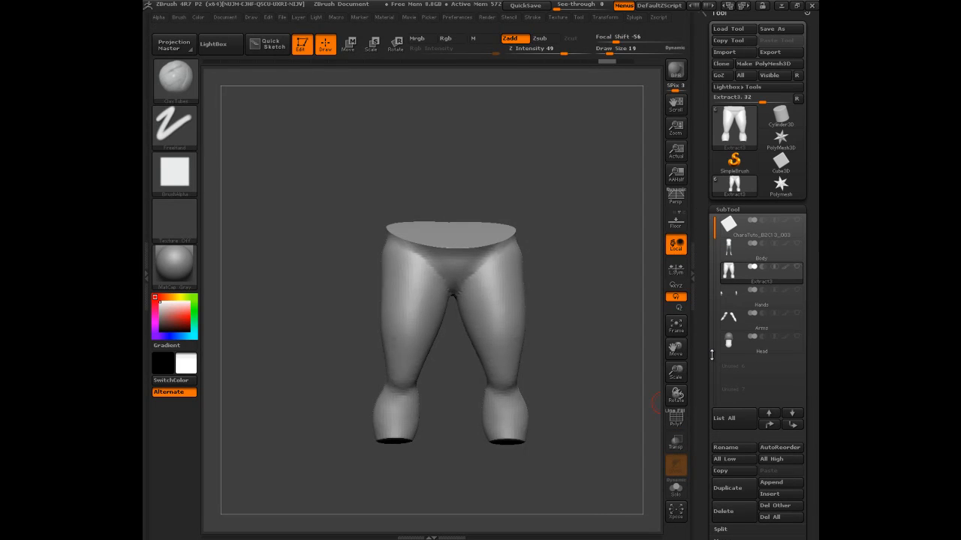
left_click(797, 249)
mouse_move(612, 245)
left_mouse_down()
mouse_move(519, 256)
mouse_move(602, 257)
mouse_move(591, 260)
mouse_move(589, 279)
mouse_move(598, 253)
left_mouse_up()
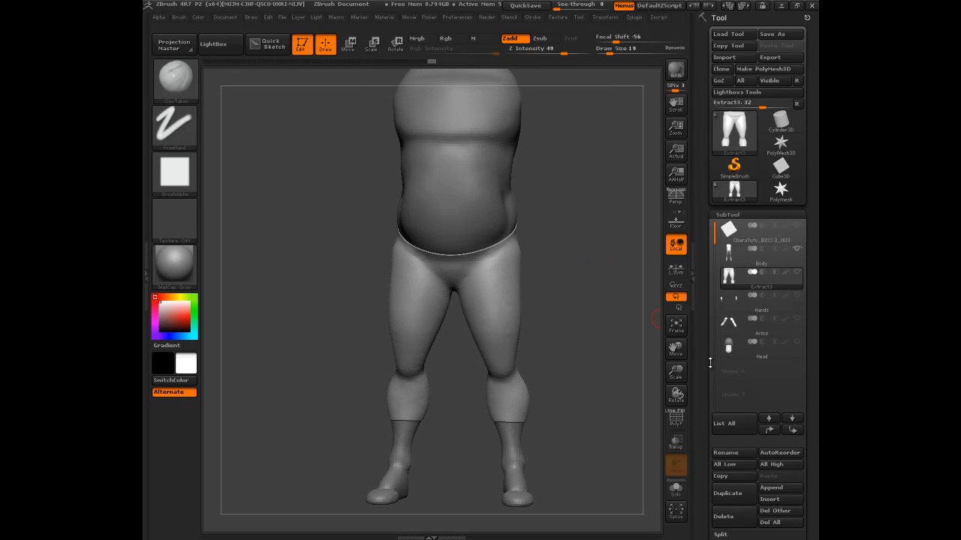
left_click(676, 419)
left_click_drag(651, 329, 644, 337)
left_click_drag(612, 279, 578, 325)
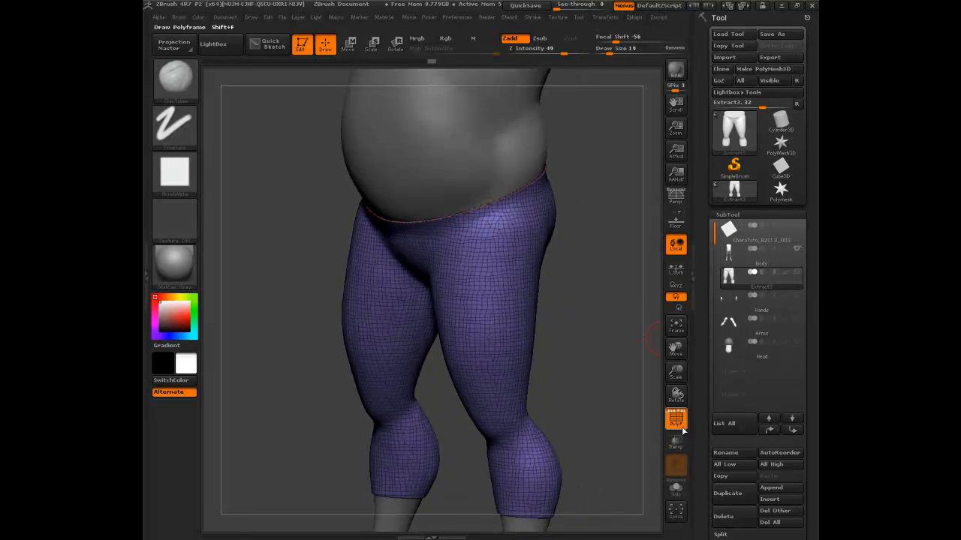
left_click(797, 250)
Step: Remesh the closed legs with DynaMesh at resolution 248, inspect the waist edge, and undo the remesh
scroll(703, 266, "down", 5)
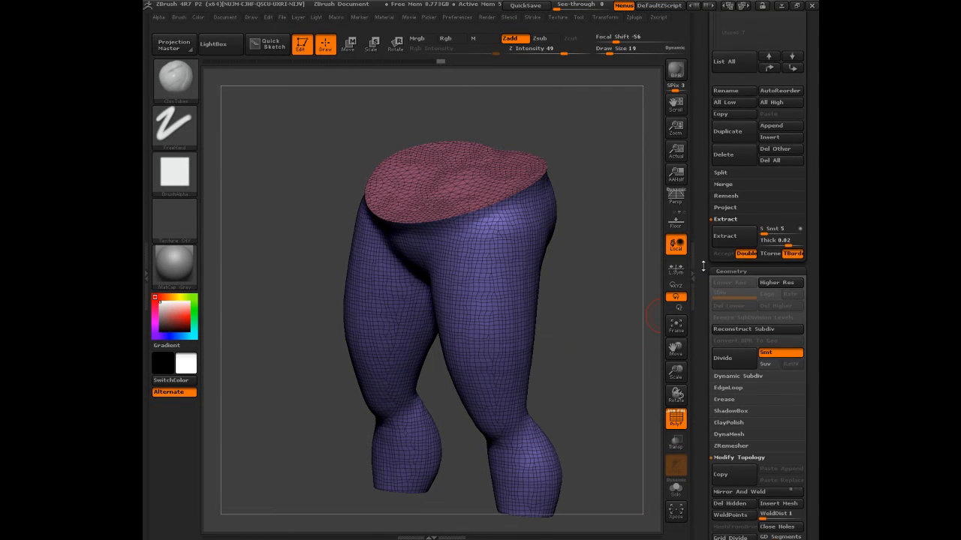
scroll(703, 266, "down", 4)
key("ctrl")
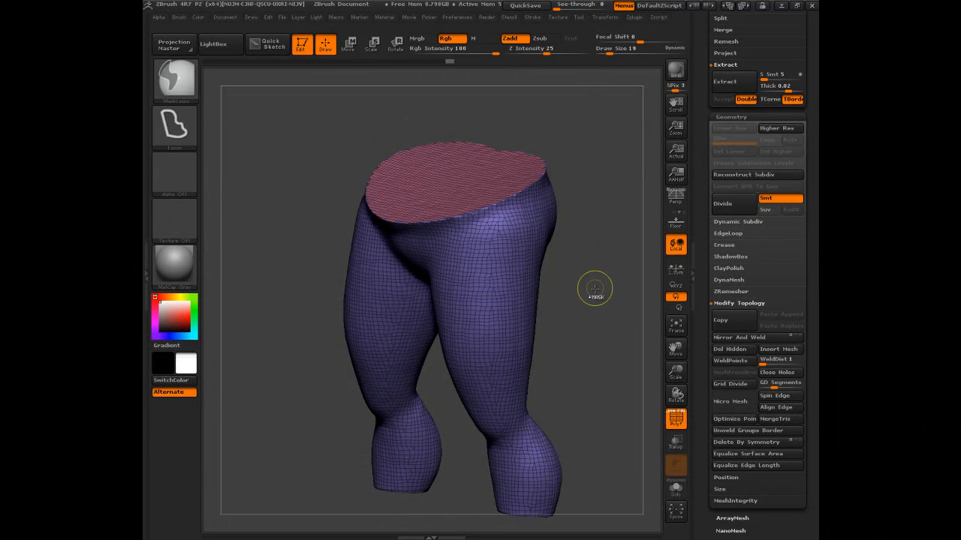
left_click_drag(595, 289, 599, 288)
left_click(678, 419)
left_click_drag(569, 242, 550, 200)
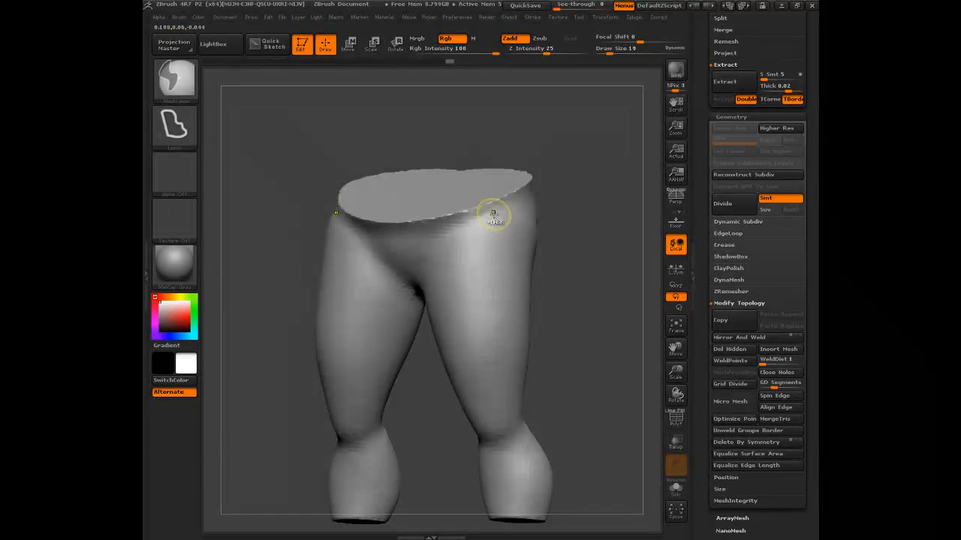
mouse_move(590, 263)
left_mouse_down("shift")
mouse_move(615, 264)
mouse_move(587, 268)
left_mouse_up("shift")
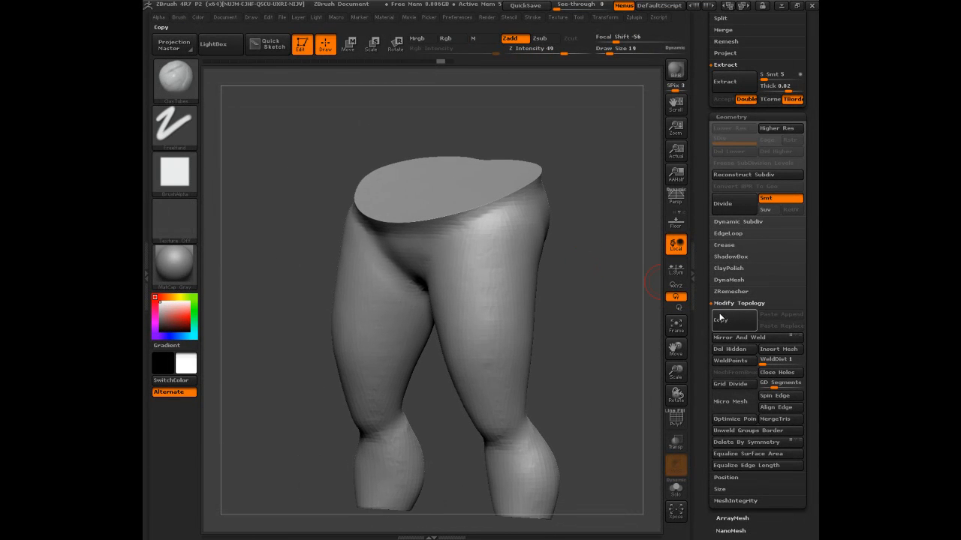
Step: Set the DynaMesh resolution to 368 and remesh the legs
left_click(721, 280)
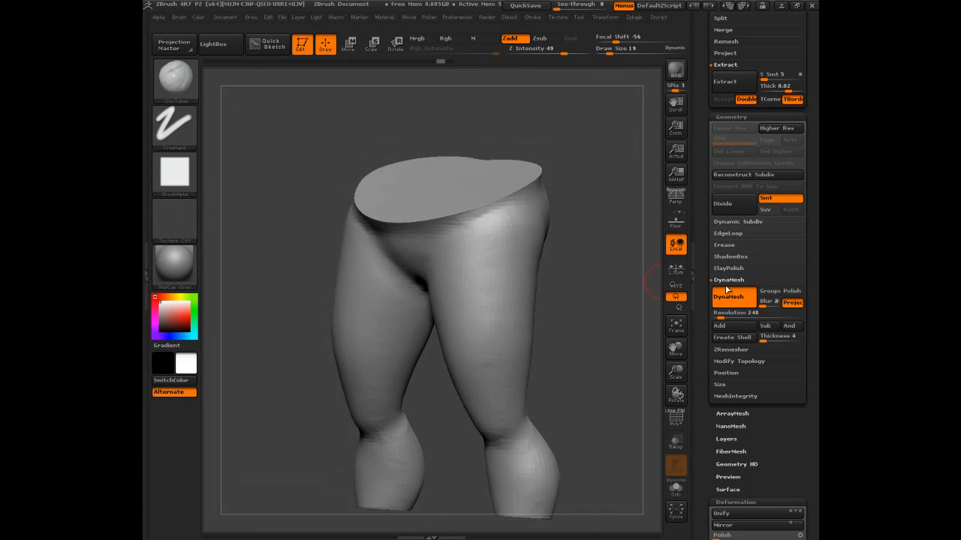
left_click_drag(719, 317, 722, 317)
left_click_drag(594, 277, 510, 194)
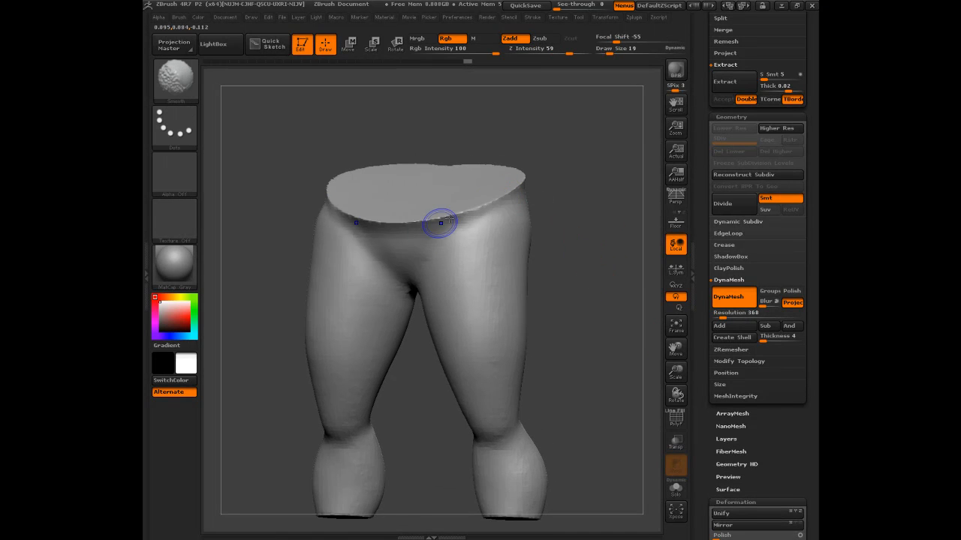
left_click_drag(590, 235, 586, 243)
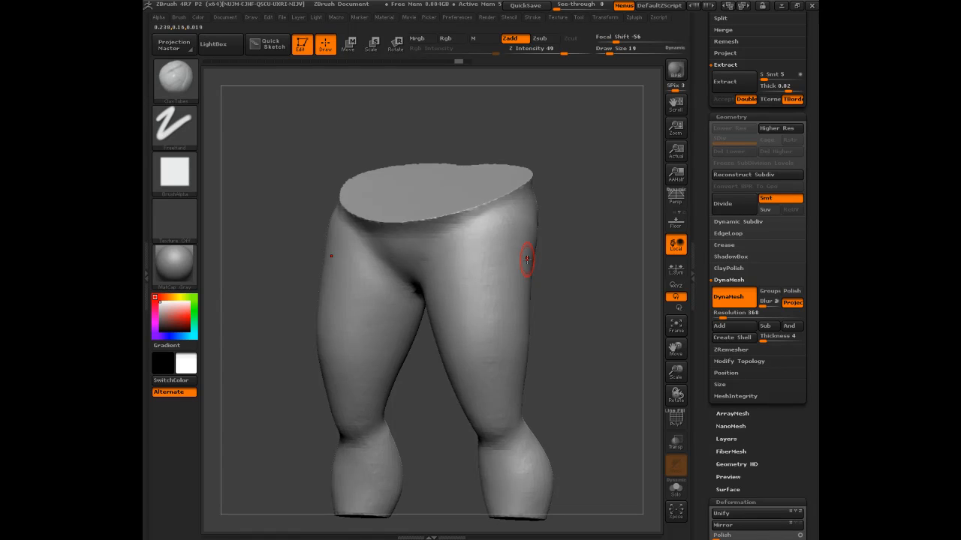
Step: Sculpt a mirrored fold from the outer hip down towards the crotch with the Standard brush
key("b")
key("s")
key("t")
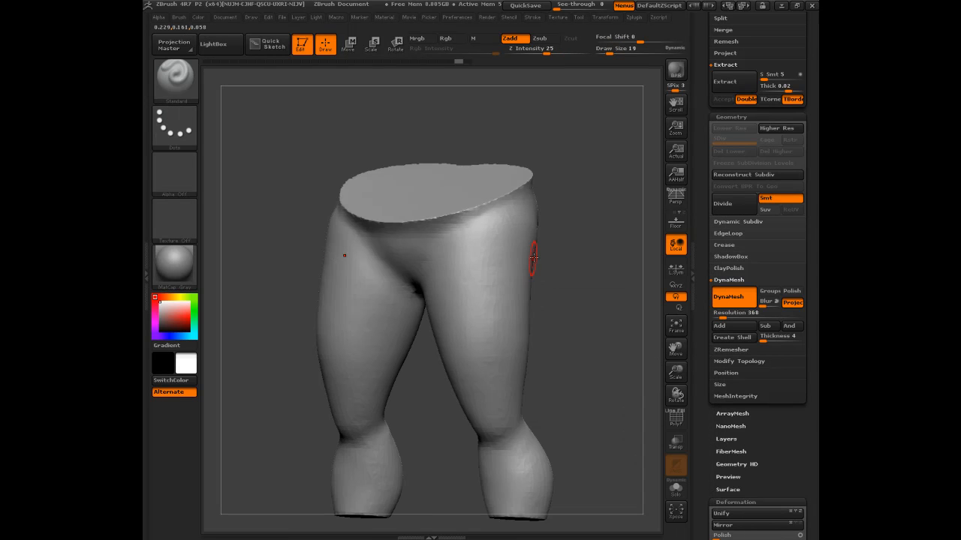
left_click_drag(554, 231, 569, 222, "shift")
left_click_drag(496, 232, 433, 298)
mouse_move(560, 229)
left_mouse_down()
mouse_move(563, 253)
mouse_move(465, 282)
mouse_move(444, 306)
mouse_move(570, 223)
left_mouse_up()
Step: Reduce the draw size to 11 and sculpt a finer mirrored fold below the front waist edge
key("s")
left_click_drag(504, 245, 501, 245)
left_click_drag(554, 207, 548, 184)
left_click_drag(487, 198, 449, 234)
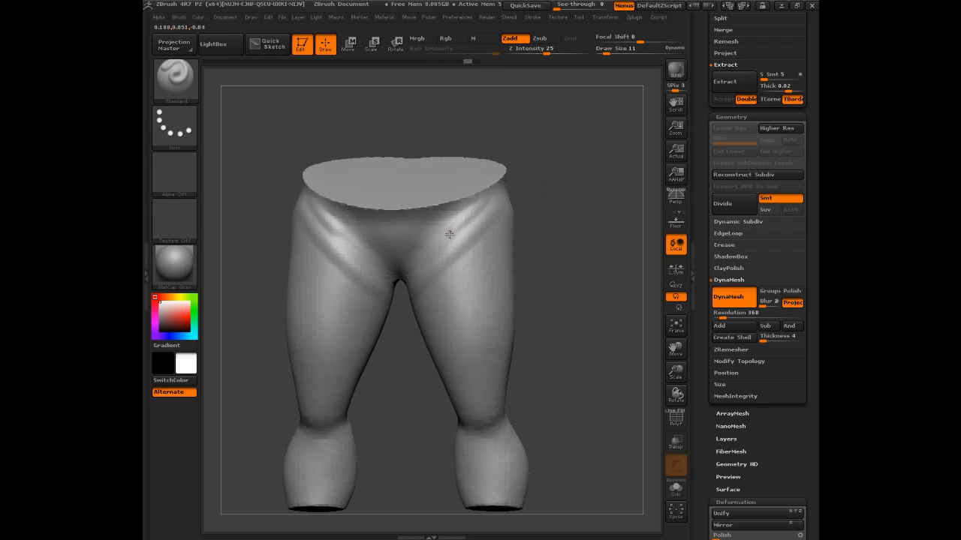
Step: Sculpt mirrored horizontal folds around the knees, just above the flared lower legs
left_click_drag(569, 247, 470, 355)
left_click_drag(429, 391, 460, 375)
mouse_move(502, 373)
left_mouse_down()
mouse_move(459, 385)
mouse_move(468, 383)
left_mouse_up()
mouse_move(508, 384)
left_mouse_down()
mouse_move(450, 398)
mouse_move(508, 394)
mouse_move(454, 384)
mouse_move(468, 382)
left_mouse_up()
Step: Sculpt soft mirrored folds down the outer and rear thighs with the Standard brush at draw size 22
left_click_drag(538, 286, 488, 259)
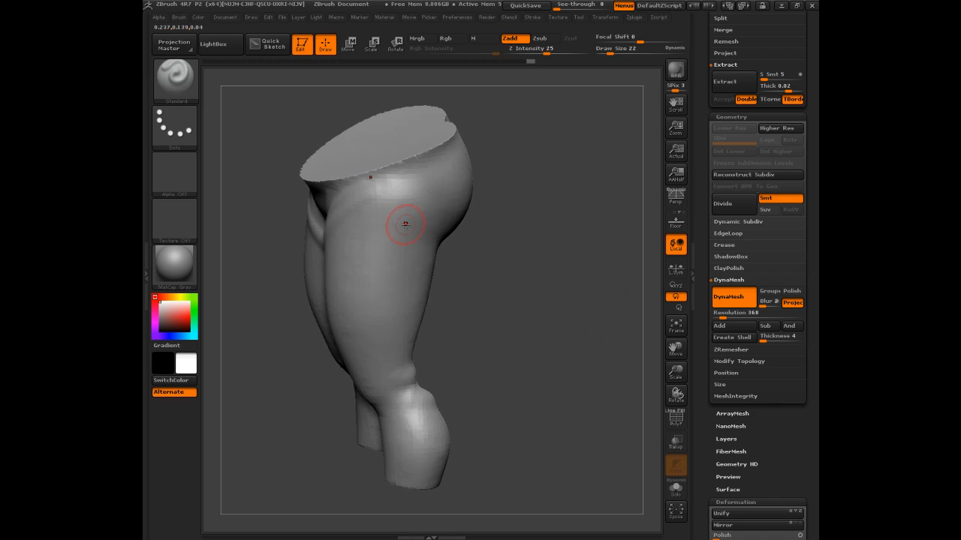
left_click_drag(559, 235, 501, 234)
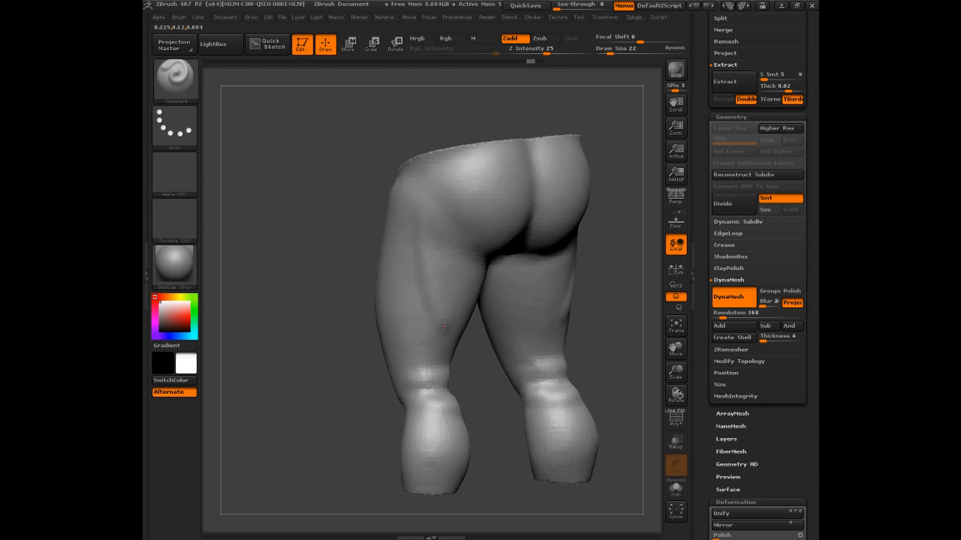
key("shift")
left_click_drag(477, 361, 593, 379)
mouse_move(443, 247)
left_mouse_down()
mouse_move(538, 230)
mouse_move(518, 219)
mouse_move(513, 246)
mouse_move(404, 335)
mouse_move(448, 342)
left_mouse_up()
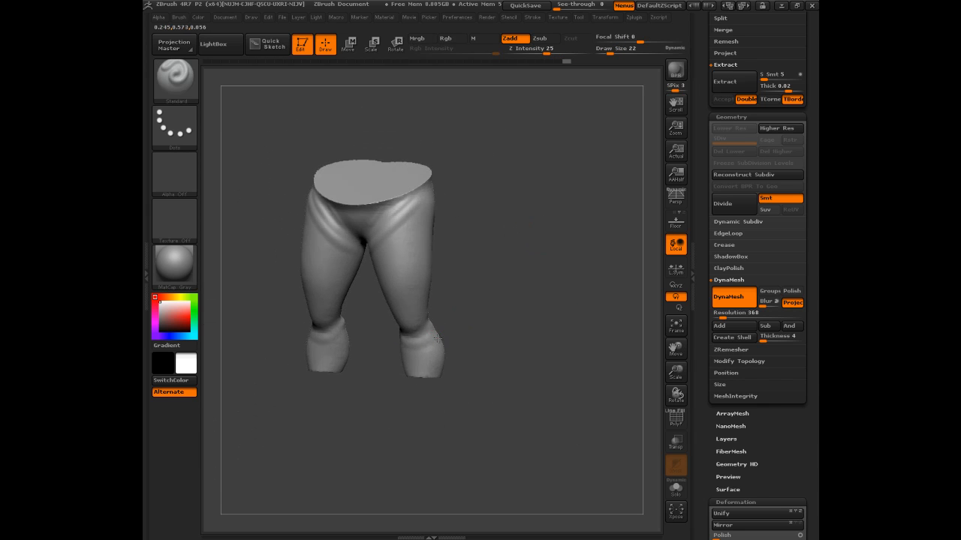
Step: Show the Body subtool together with the trousers and inspect their fit and folds from several angles
left_click(677, 493)
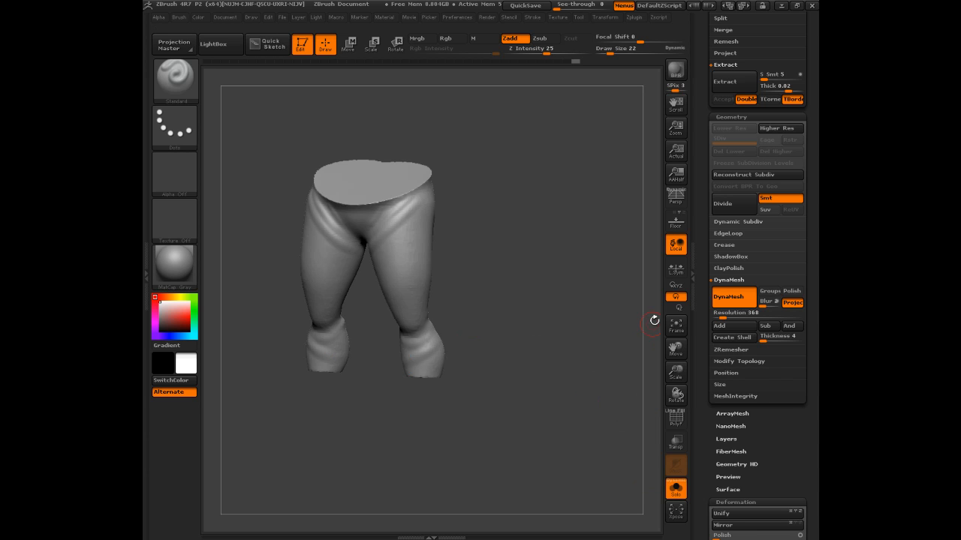
left_click(676, 488)
scroll(758, 225, "up", 10)
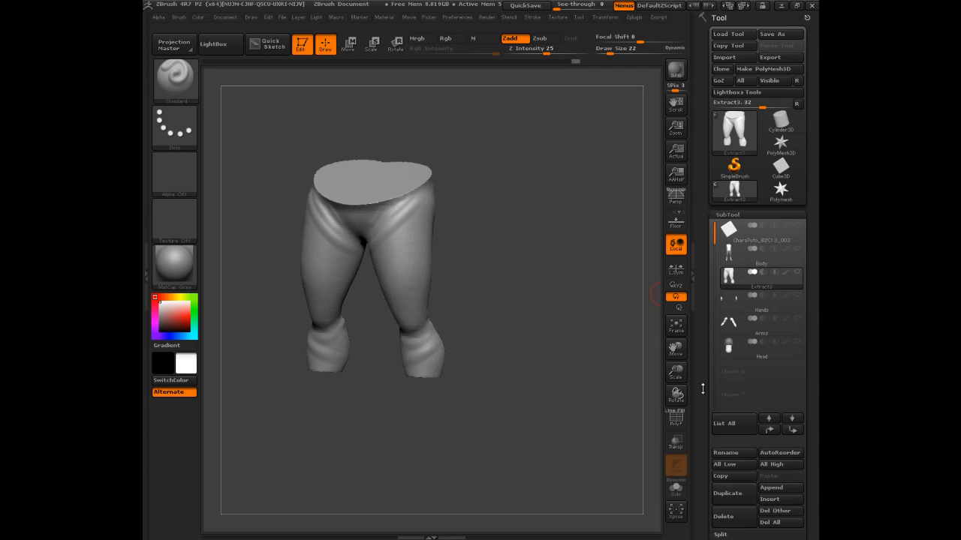
left_click(797, 250)
mouse_move(580, 263)
left_mouse_down()
mouse_move(607, 253)
mouse_move(593, 267)
left_mouse_up()
left_click_drag(526, 300, 455, 319)
left_click_drag(362, 303, 438, 279)
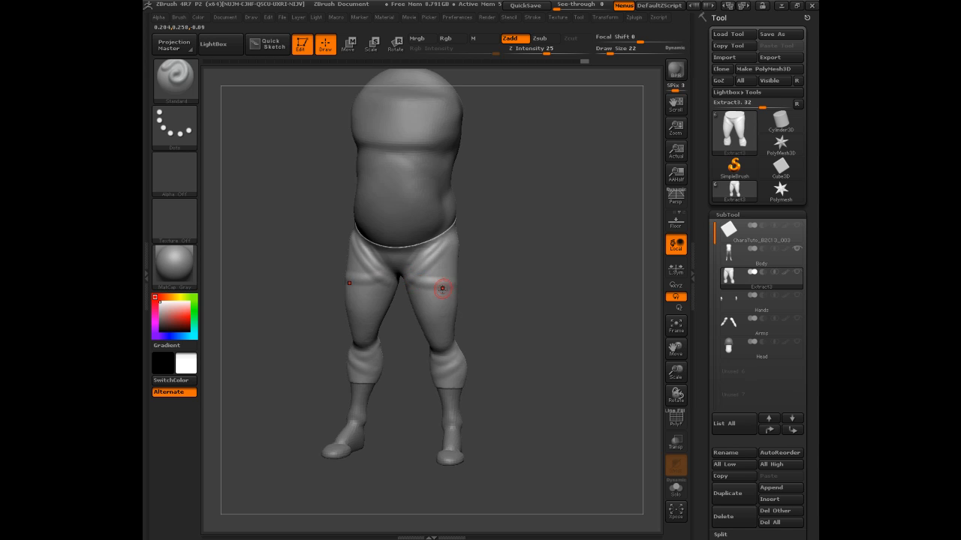
left_click_drag(497, 286, 500, 281, "shift")
key("ctrl")
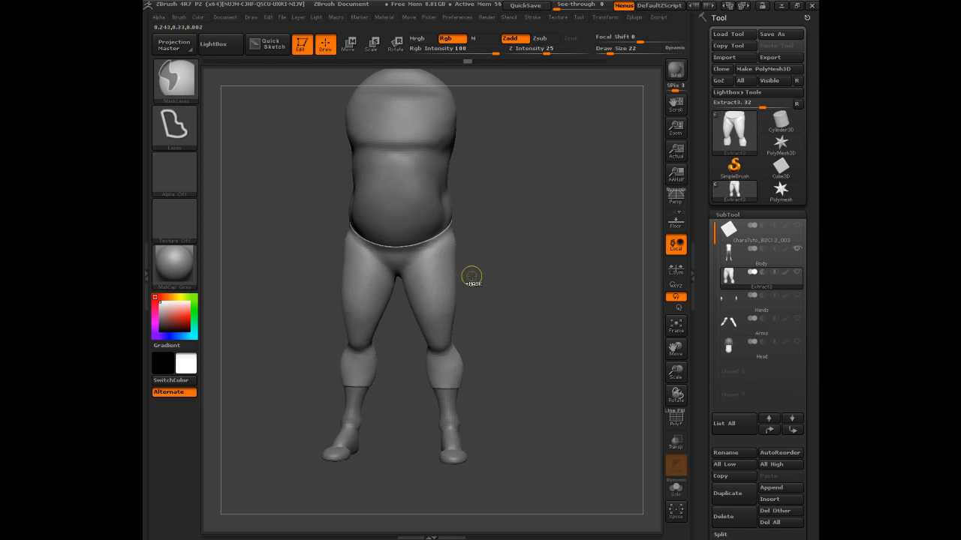
mouse_move(562, 278)
left_mouse_down()
mouse_move(563, 258)
mouse_move(558, 264)
left_mouse_up()
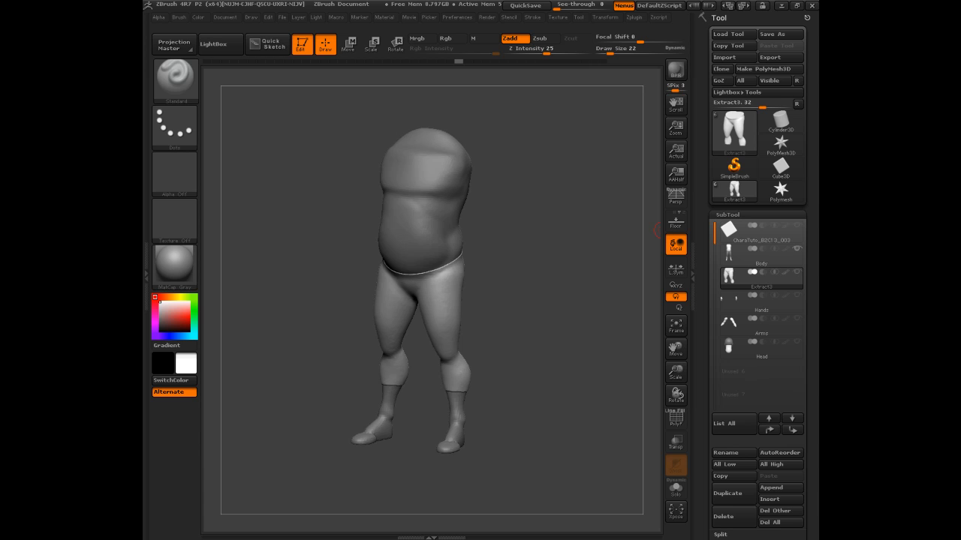
left_click_drag(570, 236, 544, 238)
Step: Make Body the active subtool, turn on the polyframe display and hide the trousers
mouse_move(758, 232)
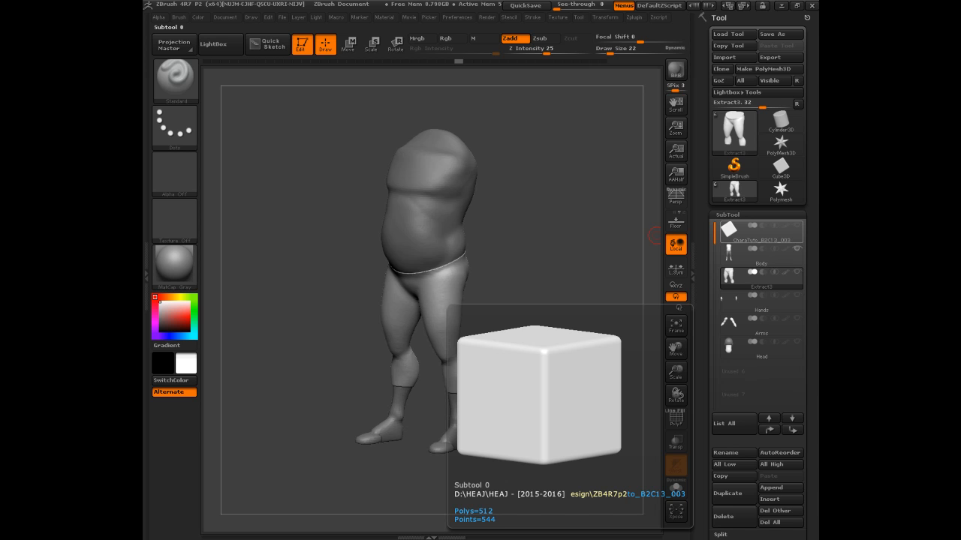
left_click(758, 253)
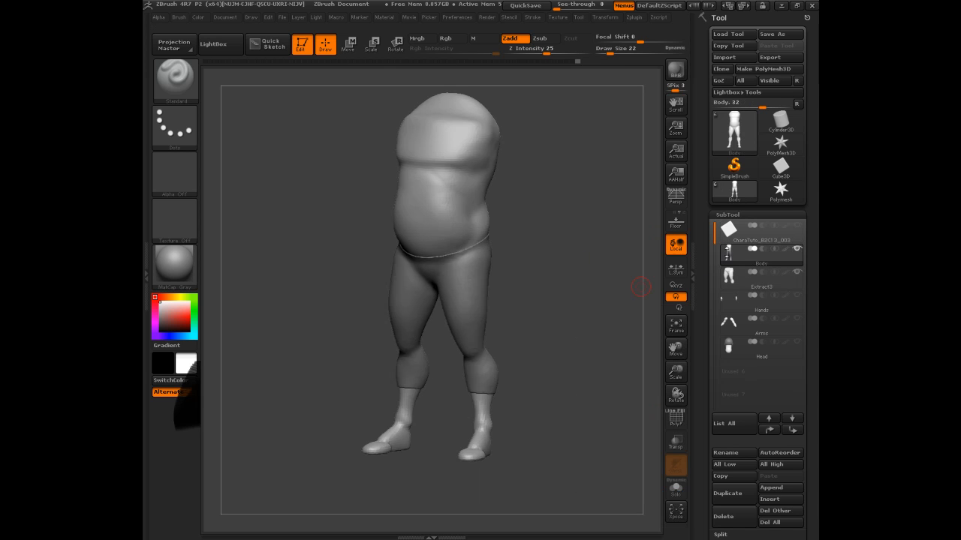
left_click(677, 418)
left_click_drag(602, 317, 562, 252)
left_click(740, 281)
left_click(728, 256)
left_click(797, 274)
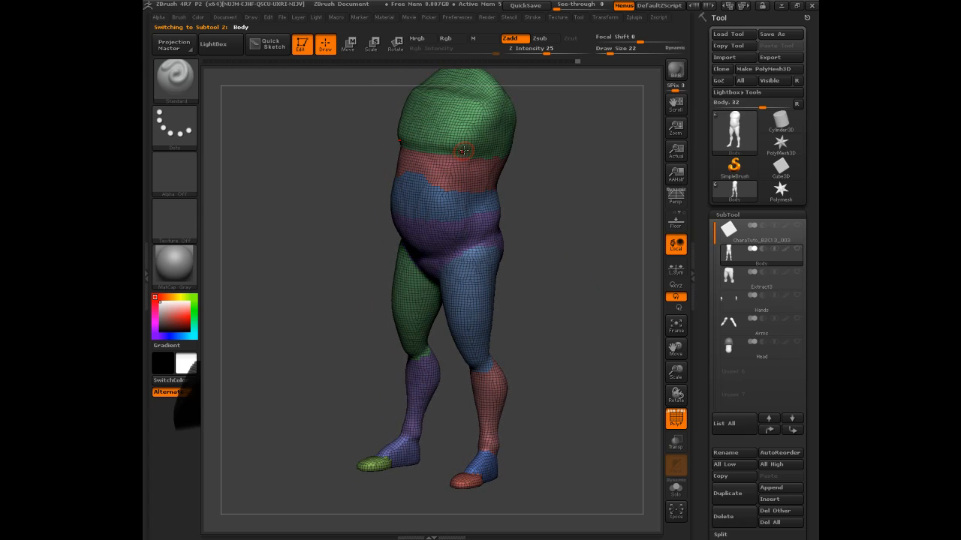
Step: Mask the body's lower legs and feet below the knees and extract them as a new subtool with thickness 0.005
left_click_drag(538, 401, 592, 293)
left_click_drag(541, 323, 531, 324)
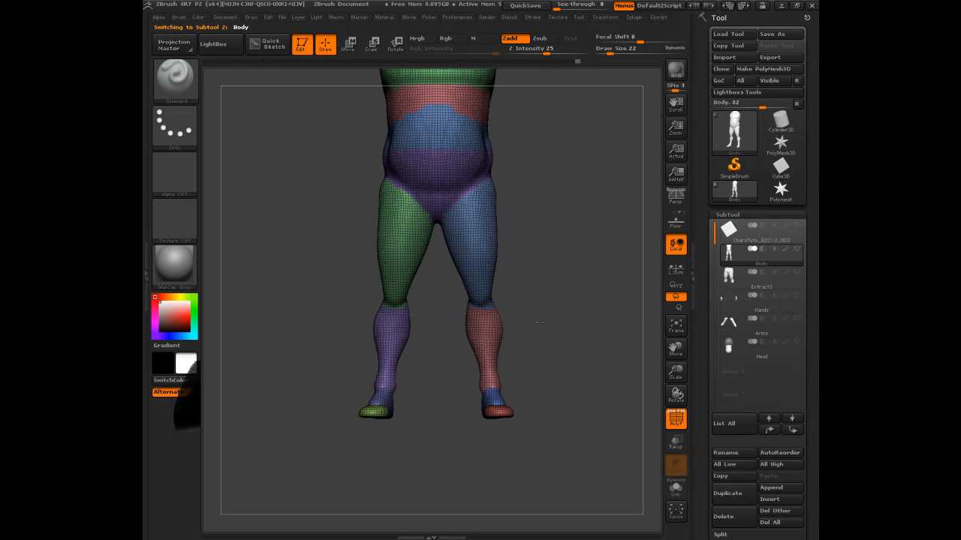
mouse_move(518, 410)
left_mouse_down("ctrl")
mouse_move(488, 331)
mouse_move(477, 329)
mouse_move(467, 361)
mouse_move(520, 421)
left_mouse_up("ctrl")
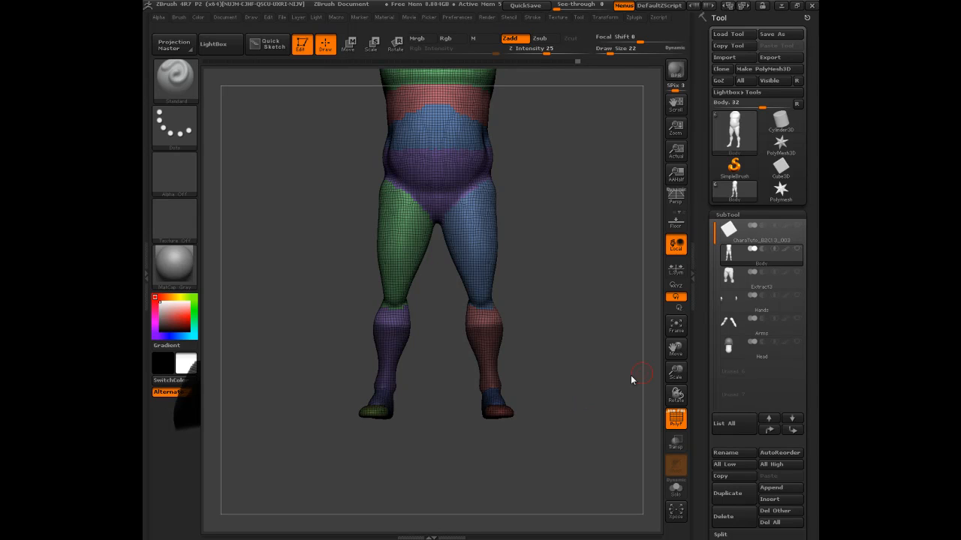
scroll(703, 432, "down", 5)
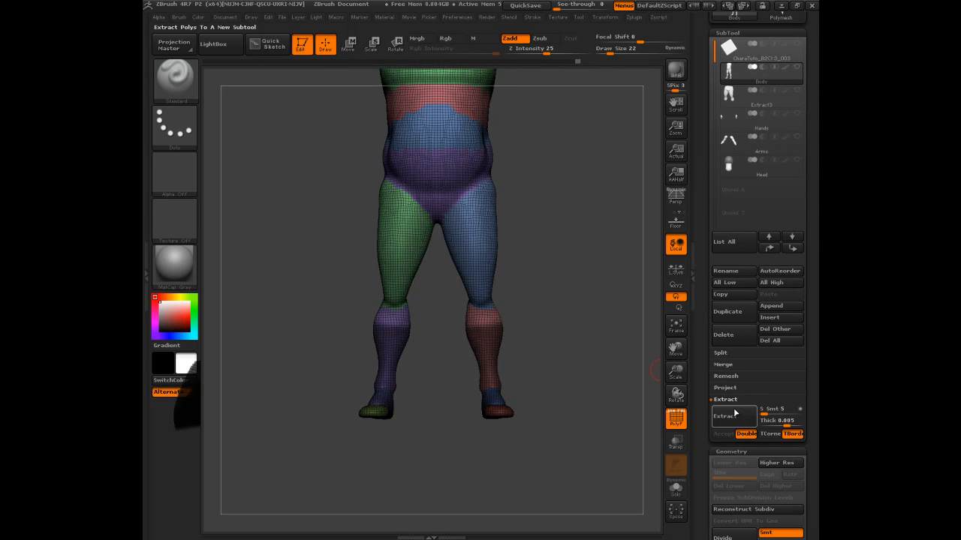
left_click(736, 419)
left_click(723, 434)
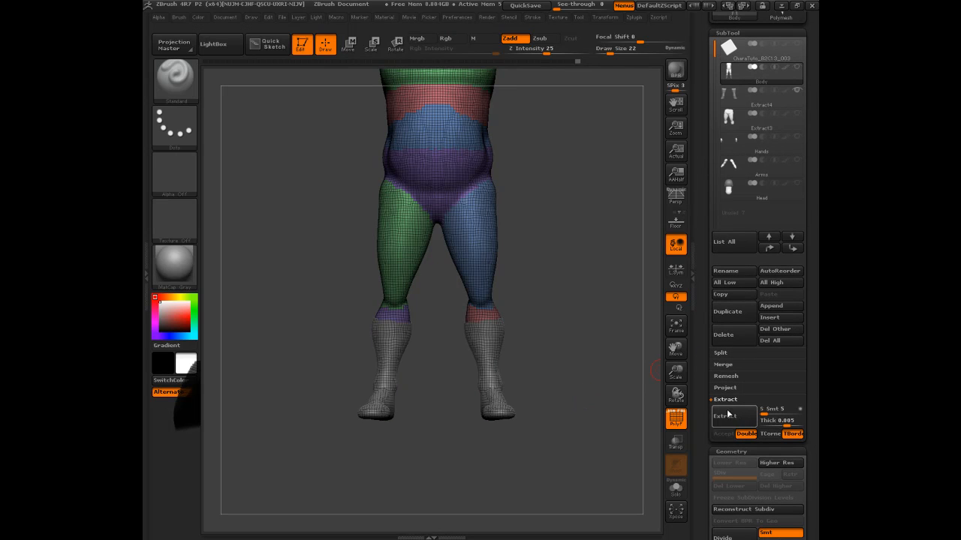
Step: Examine the polygroups of the extracted boots, and delete that subtool
left_click(726, 103)
mouse_move(672, 401)
left_mouse_down()
mouse_move(545, 292)
mouse_move(578, 285)
mouse_move(566, 238)
mouse_move(593, 247)
mouse_move(579, 391)
mouse_move(568, 401)
left_mouse_up()
left_click_drag(458, 471, 569, 418, "ctrl+shift")
mouse_move(572, 413)
left_mouse_down()
mouse_move(575, 368)
mouse_move(567, 450)
mouse_move(534, 442)
mouse_move(575, 349)
mouse_move(593, 346)
mouse_move(572, 361)
mouse_move(594, 393)
mouse_move(617, 402)
left_mouse_up()
key("f")
left_click(470, 409, "ctrl+shift")
left_click_drag(477, 427, 490, 336)
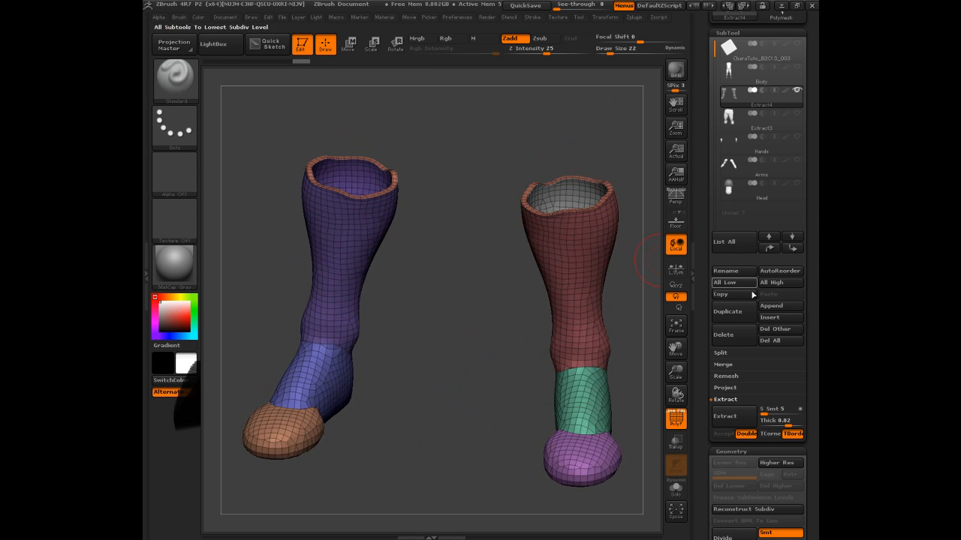
left_click(723, 338)
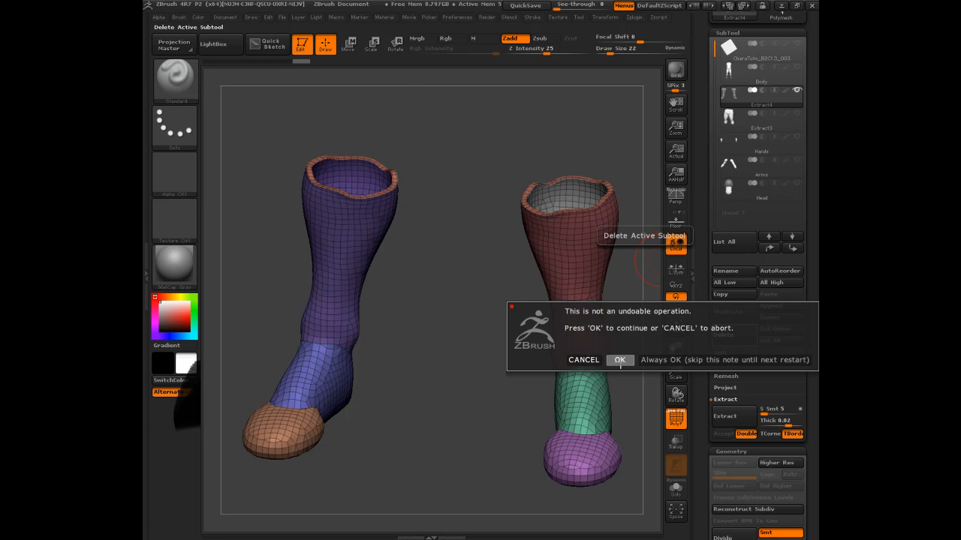
left_click(620, 360)
Step: Reselect the Body subtool and regroup its whole mesh with Auto Groups
left_click(732, 75)
left_click_drag(614, 309, 648, 322)
left_click_drag(699, 371, 706, 191)
left_click(725, 272)
left_click_drag(503, 362, 552, 299)
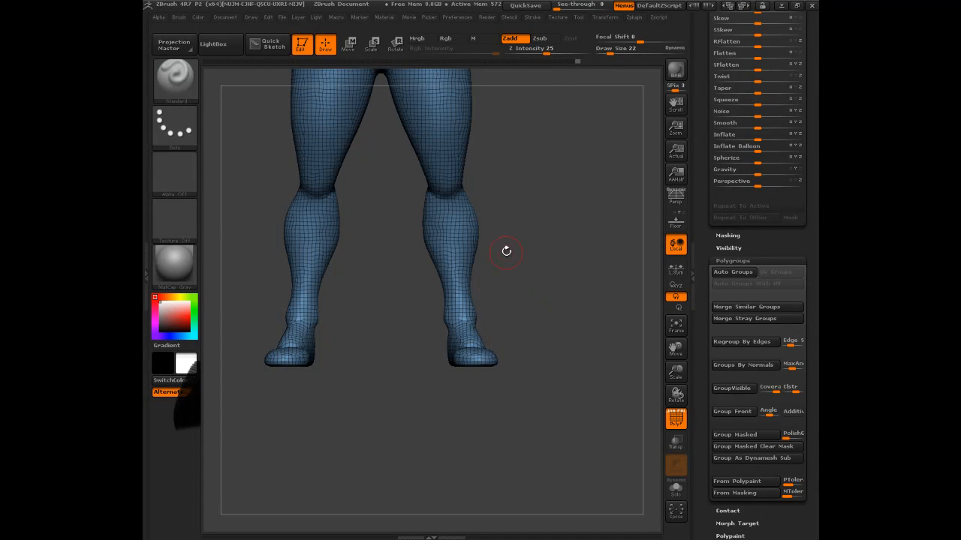
Step: Mask both calves and feet from mid-calf down and extract them as a new boots subtool with thickness 0.005
key("ctrl")
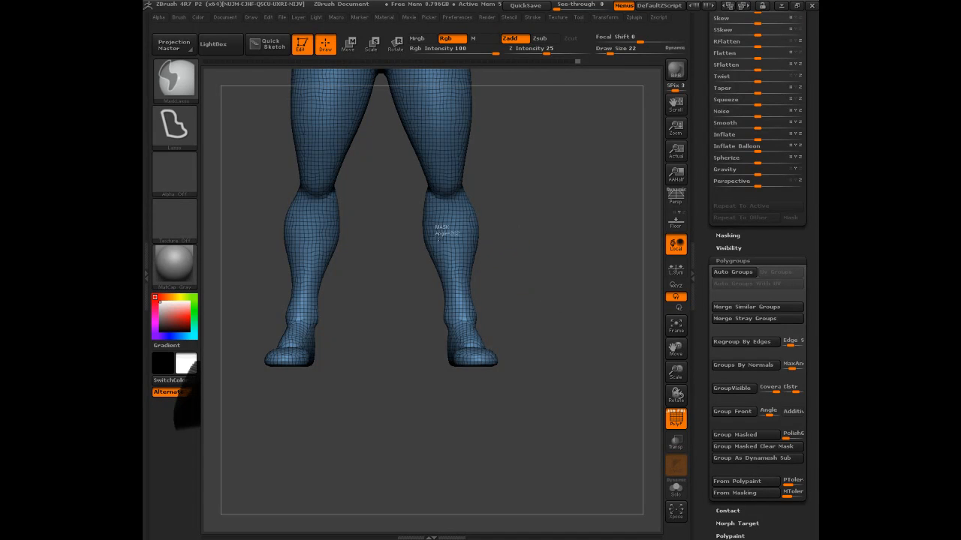
mouse_move(399, 252)
left_mouse_down()
mouse_move(428, 290)
mouse_move(597, 398)
left_mouse_up()
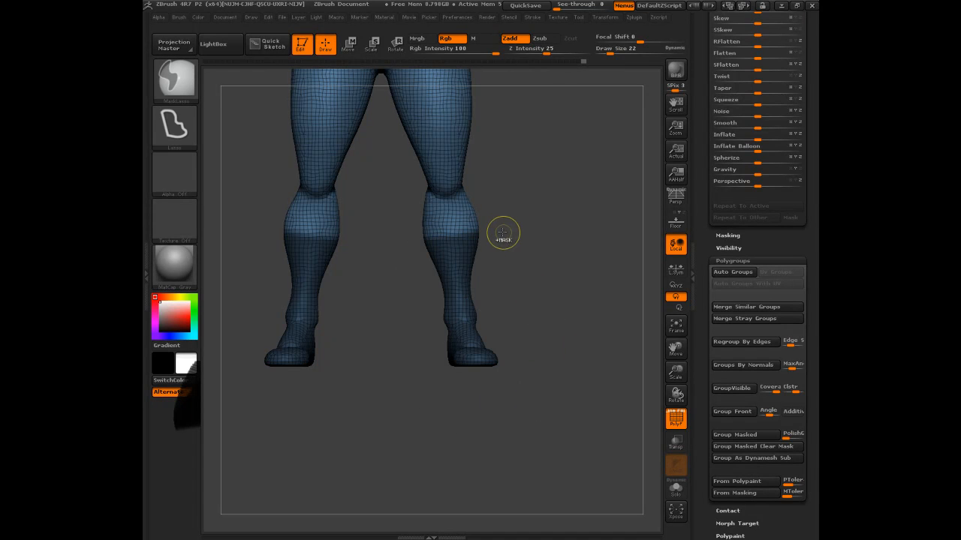
mouse_move(712, 252)
left_mouse_down()
mouse_move(711, 328)
mouse_move(716, 233)
left_mouse_up()
left_click(727, 190)
left_click(722, 209)
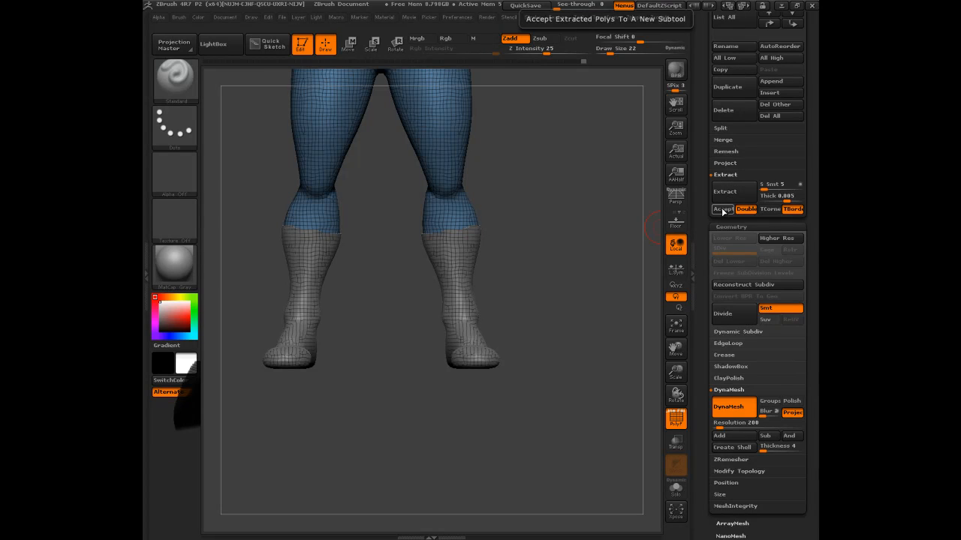
left_click_drag(700, 215, 723, 249)
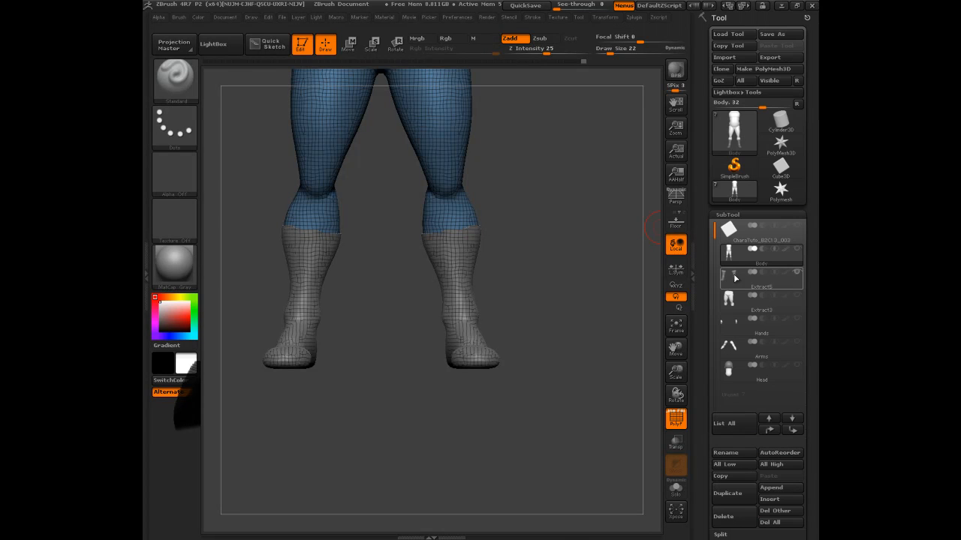
Step: Select the newly extracted boots subtool and hide its inner shell polygroup
left_click(733, 277)
left_click_drag(623, 353, 596, 325)
left_click_drag(573, 275, 533, 310)
left_click(474, 196, "ctrl+shift")
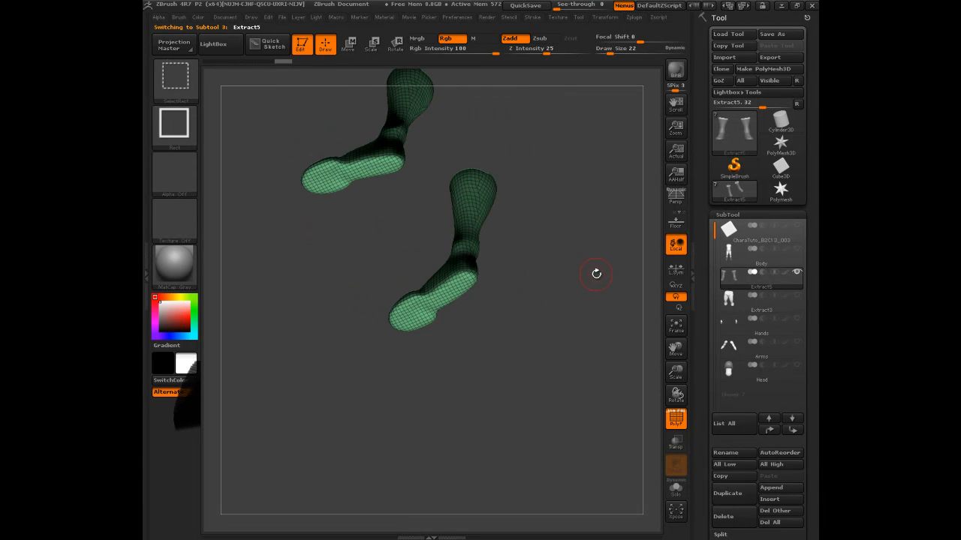
left_click(592, 244, "ctrl+shift")
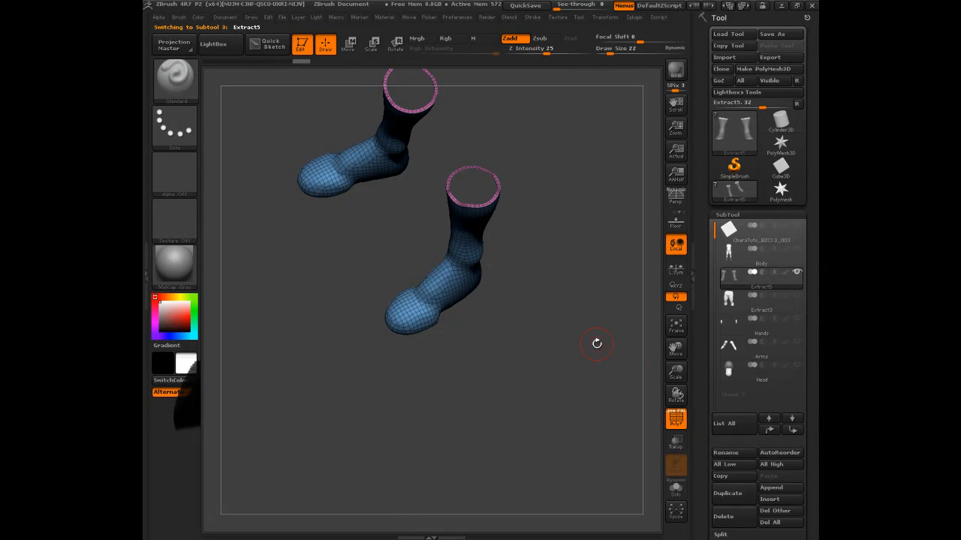
Step: Delete the boots' hidden inner polygons and close the holes at their tops
left_click_drag(704, 377, 699, 255)
left_click(727, 369)
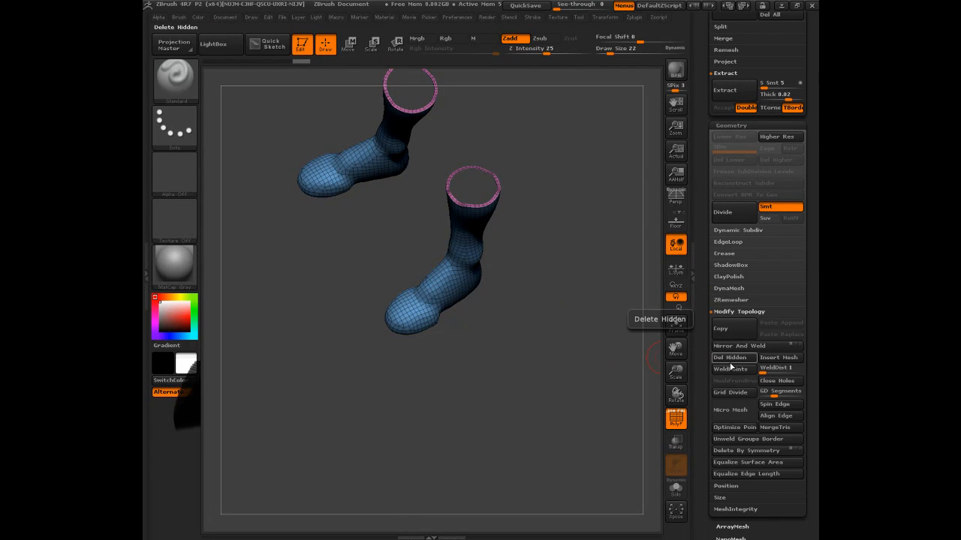
left_click(777, 381)
left_click_drag(623, 353, 595, 312)
left_click_drag(597, 373, 590, 343)
Step: Try to clip the boot tops along a slanted line with the ClipCurve brush
left_click(187, 91, "ctrl+shift")
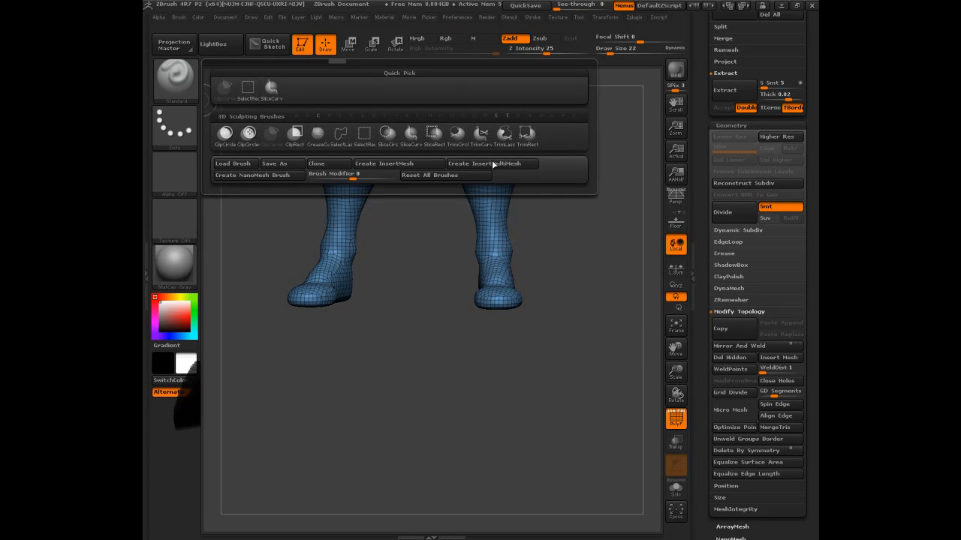
left_click_drag(422, 171, 560, 156, "ctrl+shift")
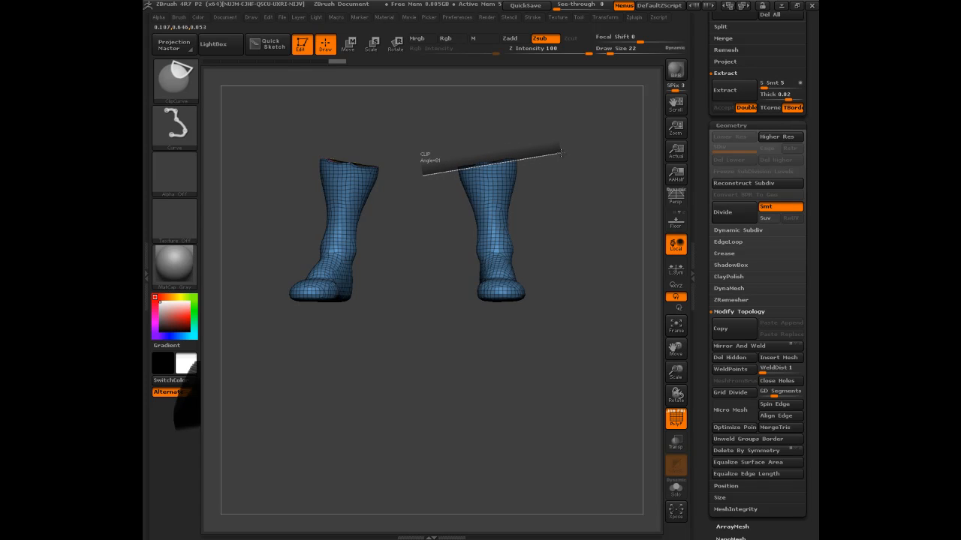
left_click_drag(562, 155, 537, 165, "ctrl+shift")
key("ctrl+z")
Step: Clip the uneven boot tops along a nearly horizontal line with the ClipCurve brush
left_click_drag(574, 161, 577, 150)
key("ctrl+shift")
mouse_move(423, 163)
left_mouse_down("ctrl+shift")
mouse_move(592, 135)
mouse_move(614, 198)
mouse_move(594, 177)
mouse_move(606, 160)
left_mouse_up("ctrl+shift")
mouse_move(590, 224)
left_mouse_down()
mouse_move(583, 177)
mouse_move(592, 217)
left_mouse_up()
Step: Give each boot its own polygroup with Auto Groups
left_click_drag(702, 342, 702, 181)
left_click(725, 281)
left_click_drag(590, 226, 587, 197)
Step: Slice a thin, slightly slanted band off the top of the yellow boot with the SliceCurve brush
left_click(184, 86)
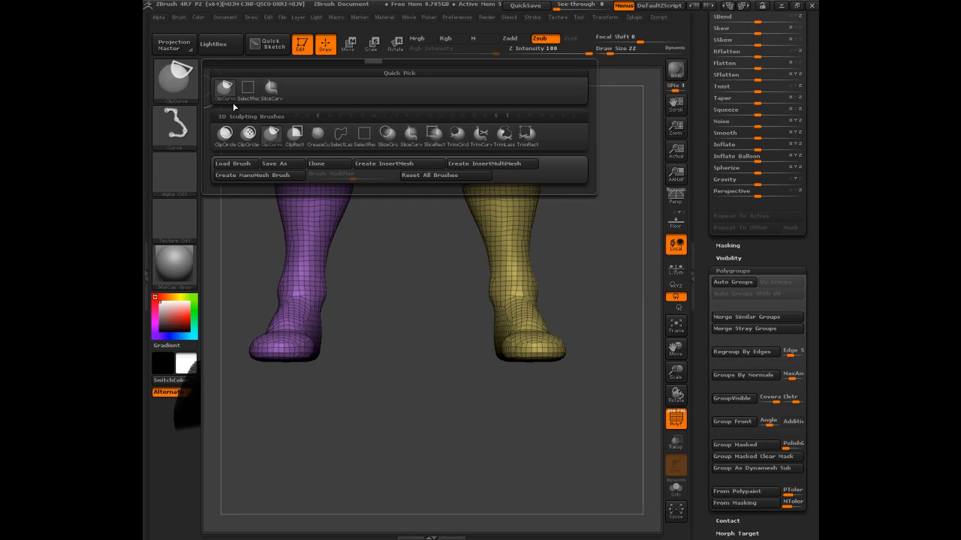
left_click(272, 94, "ctrl+shift")
mouse_move(626, 111)
left_mouse_down()
mouse_move(614, 153)
mouse_move(610, 133)
left_mouse_up()
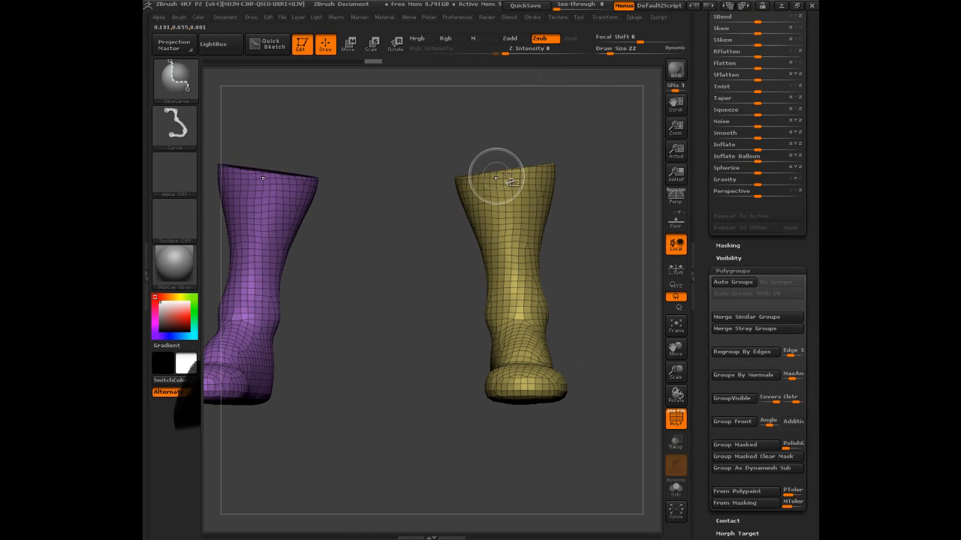
mouse_move(424, 186)
left_mouse_down("ctrl+shift")
mouse_move(597, 150)
mouse_move(599, 163)
left_mouse_up("ctrl+shift")
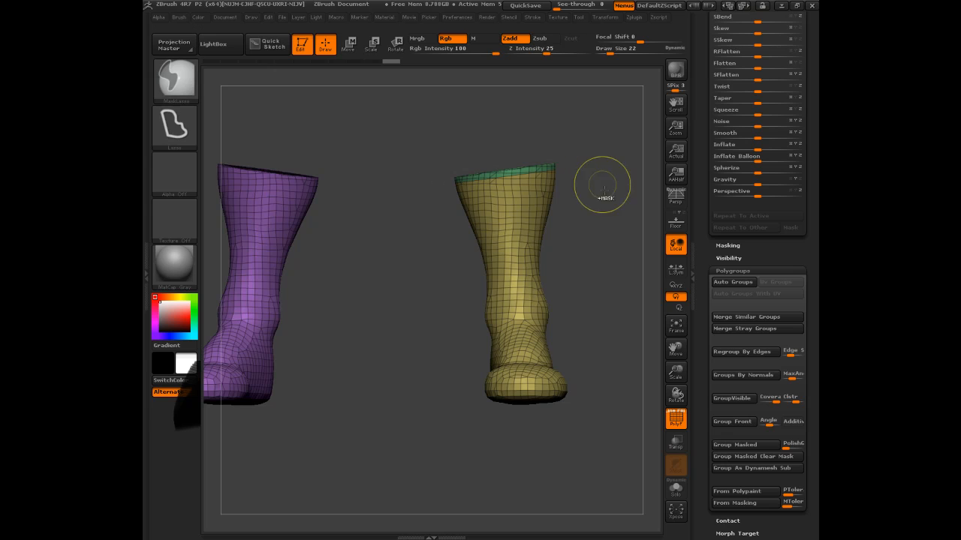
mouse_move(609, 298)
left_mouse_down()
mouse_move(620, 283)
mouse_move(605, 298)
left_mouse_up()
left_click_drag(586, 224, 582, 231)
left_click_drag(582, 182, 572, 195)
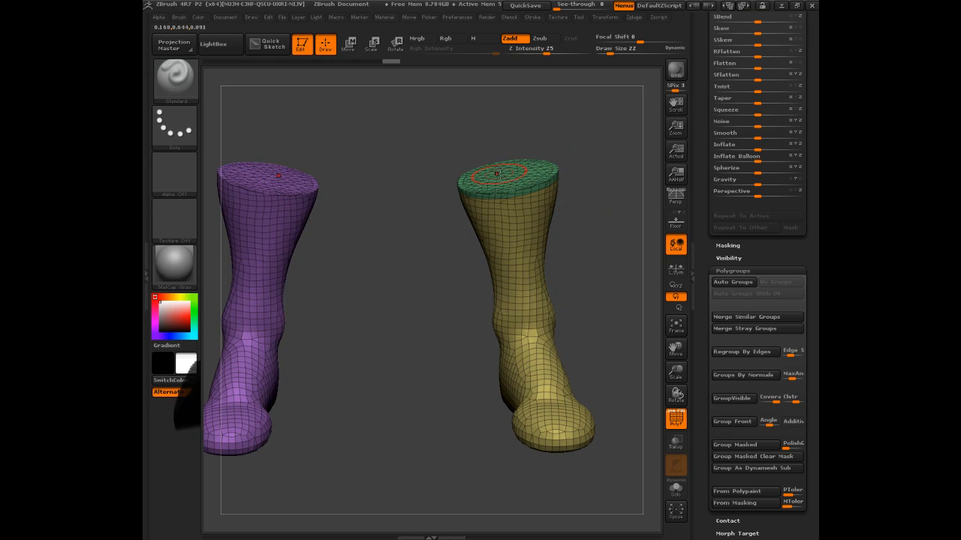
Step: Switch to the SelectRect brush and hide the sliced green band on top of the yellow boot
key("ctrl+shift+b")
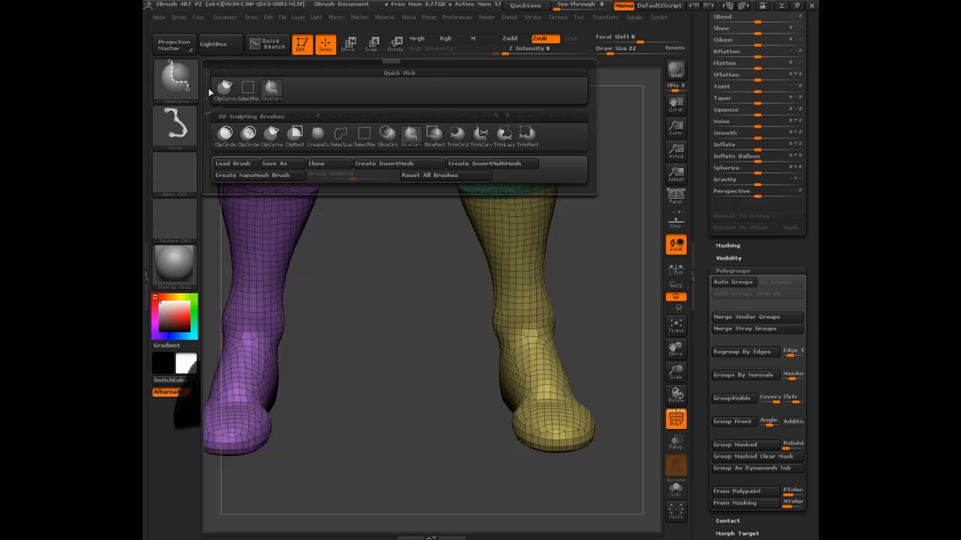
left_click(250, 95)
left_click(525, 172, "ctrl+shift")
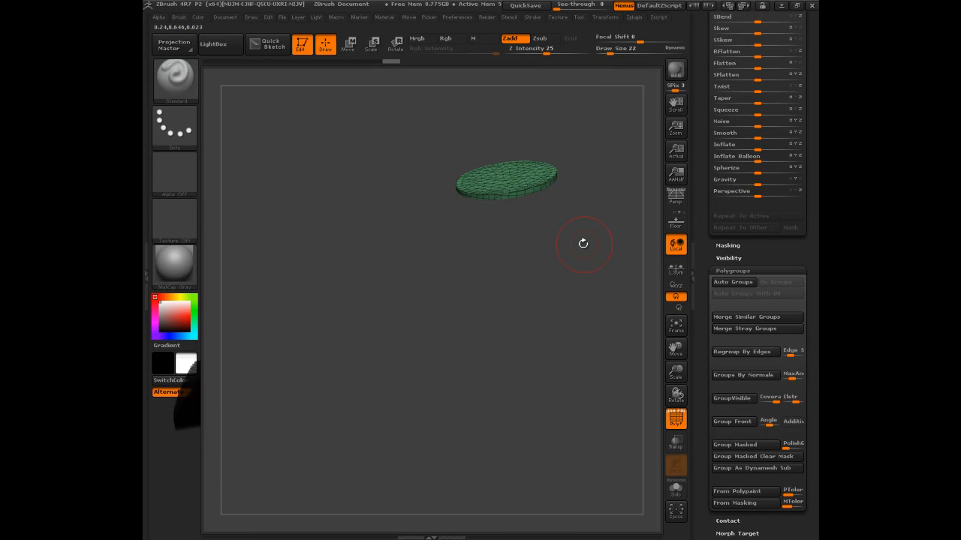
left_click_drag(583, 244, 581, 228)
left_click(585, 222, "ctrl+shift")
Step: Delete the hidden band, close the hole in the yellow boot's top and check the new cap
scroll(700, 259, "down", 1)
scroll(701, 259, "down", 3)
scroll(719, 414, "up", 10)
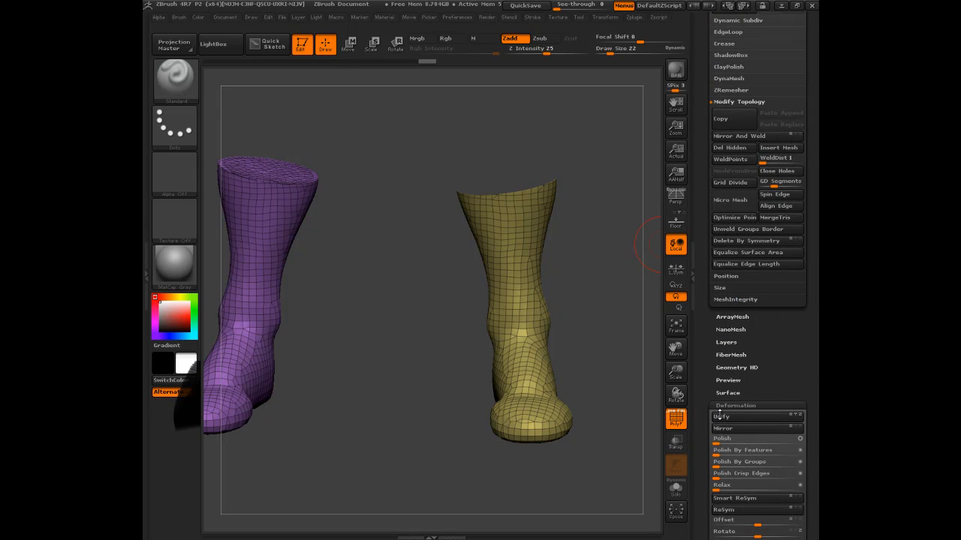
scroll(709, 300, "down", 1)
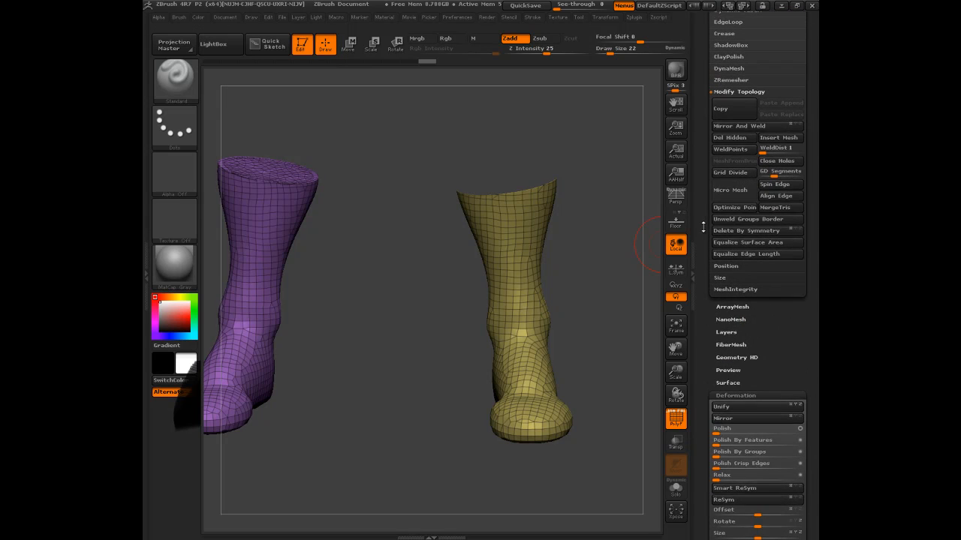
scroll(703, 227, "up", 8)
left_click(721, 303)
left_click(782, 326)
mouse_move(593, 236)
left_mouse_down()
mouse_move(602, 230)
mouse_move(605, 250)
left_mouse_up()
left_click(676, 422)
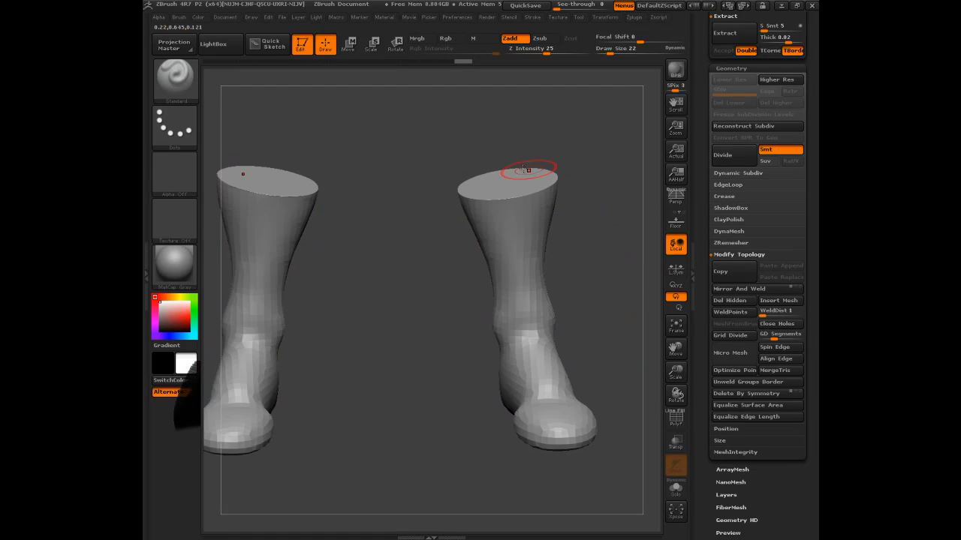
left_click(676, 418)
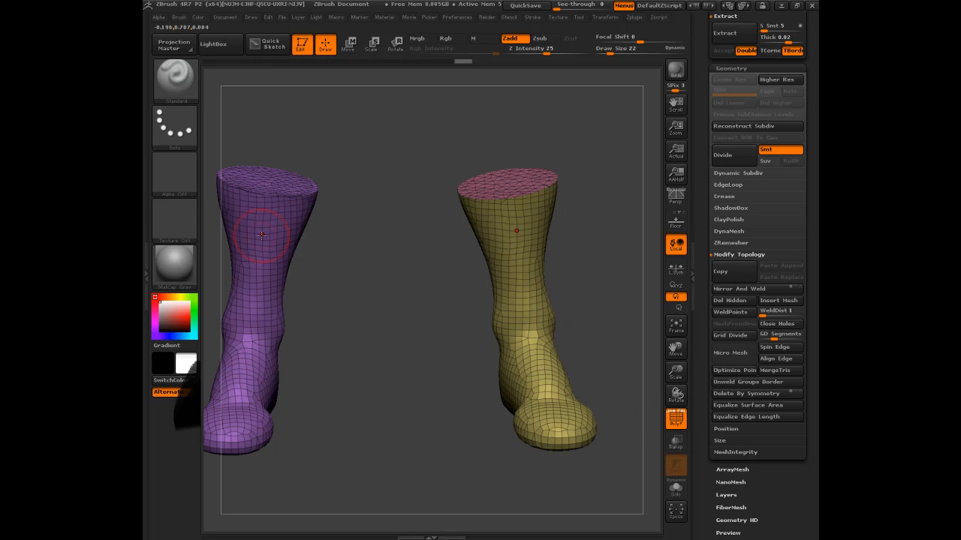
left_click_drag(576, 272, 600, 243)
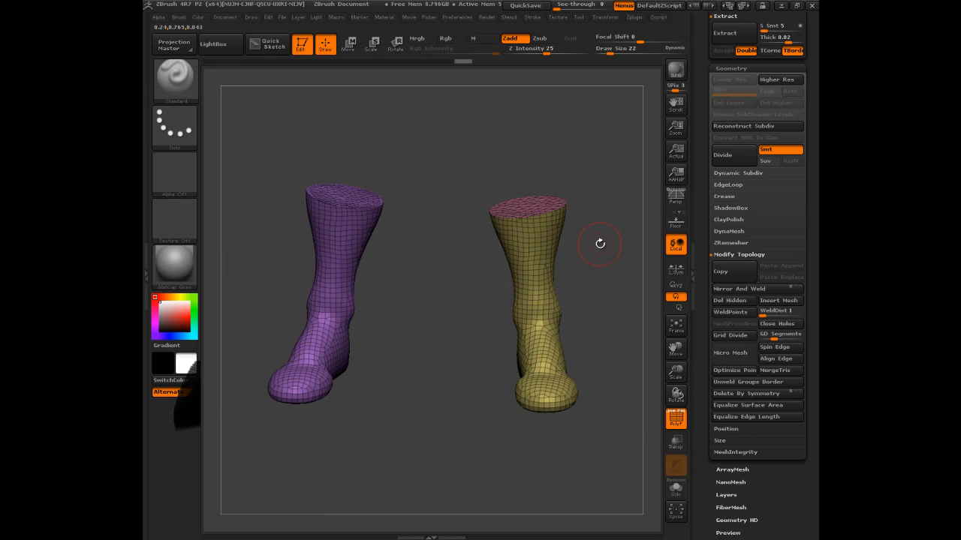
Step: Undo the trial Mirror And Weld and flip the two boots along X with the Mirror deformation
left_click(762, 292)
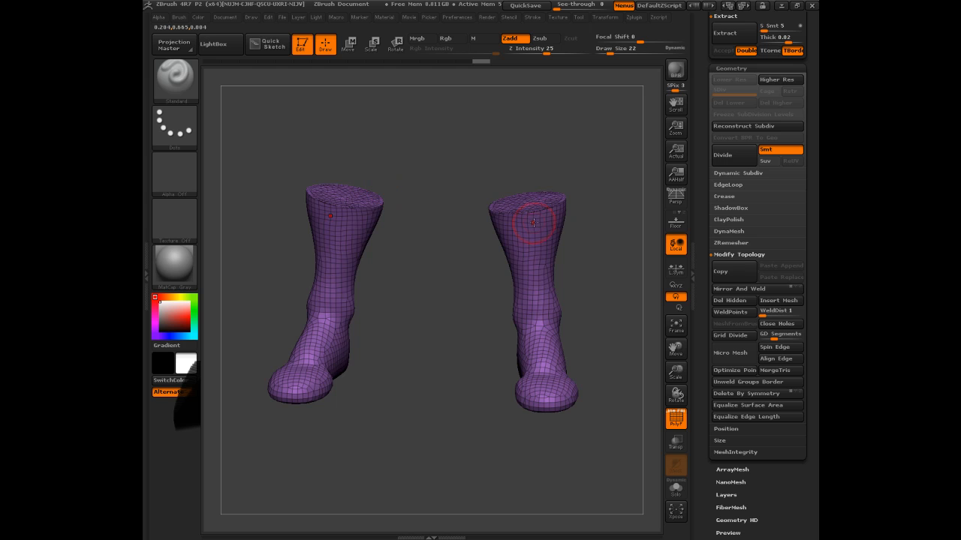
key("ctrl+z")
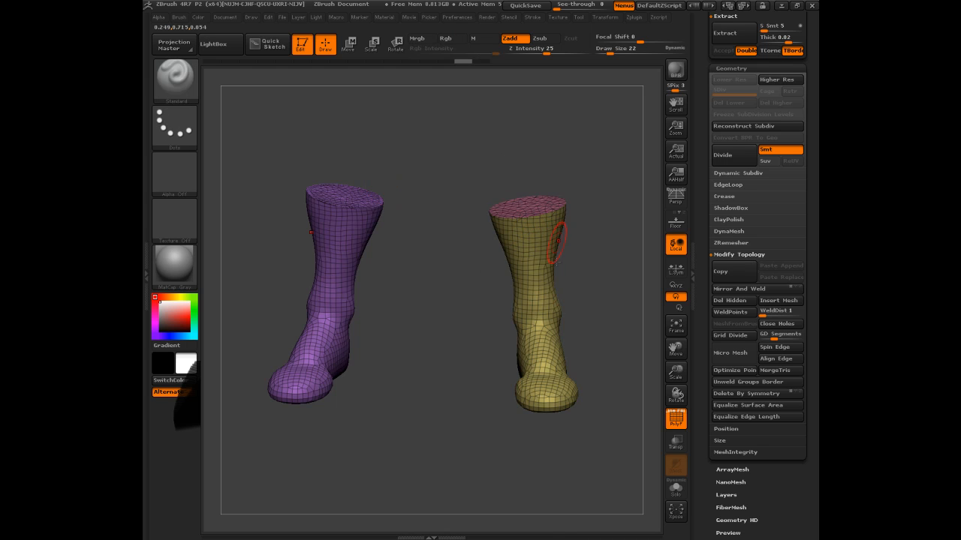
scroll(702, 305, "down", 10)
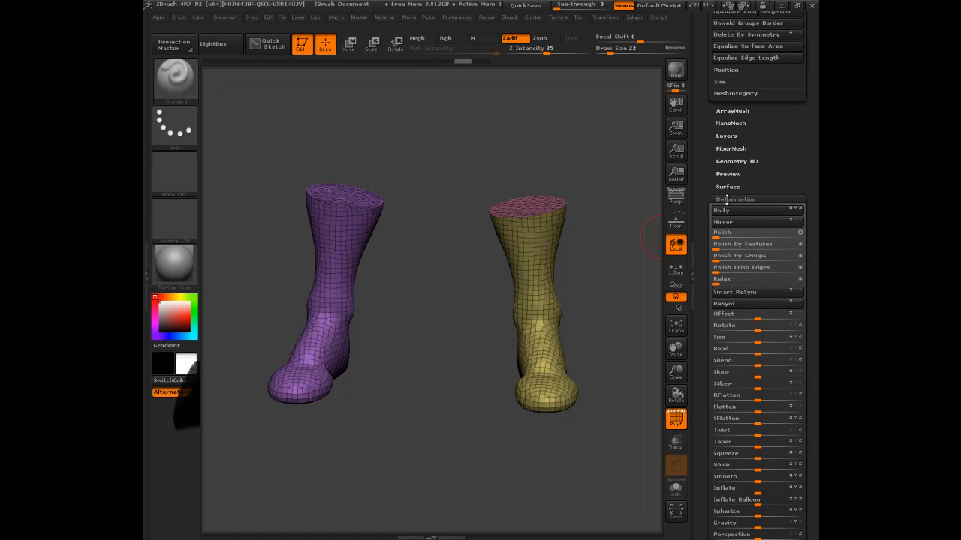
left_click(788, 223)
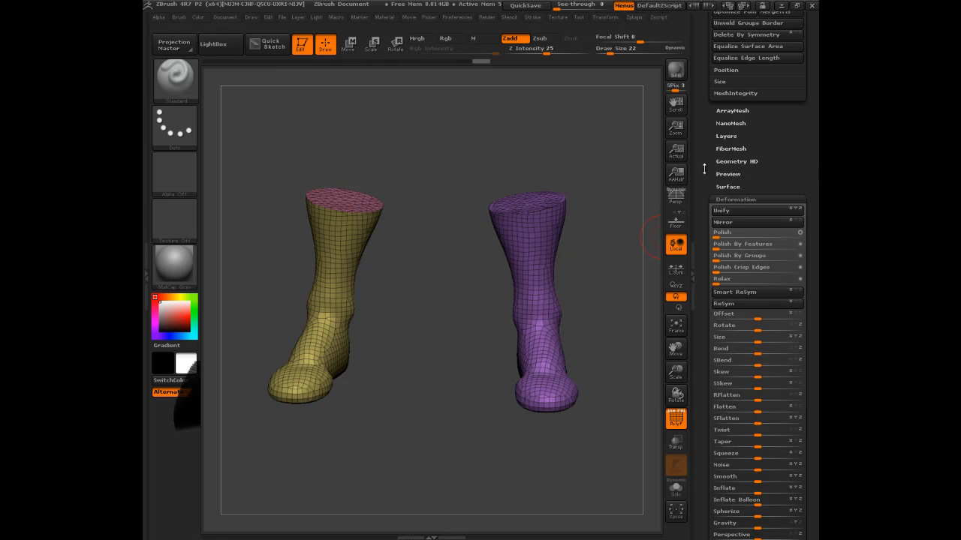
Step: Mirror and weld the boots so both share the trimmed top, and turn off the polyframe display
scroll(710, 262, "up", 8)
scroll(709, 263, "up", 3)
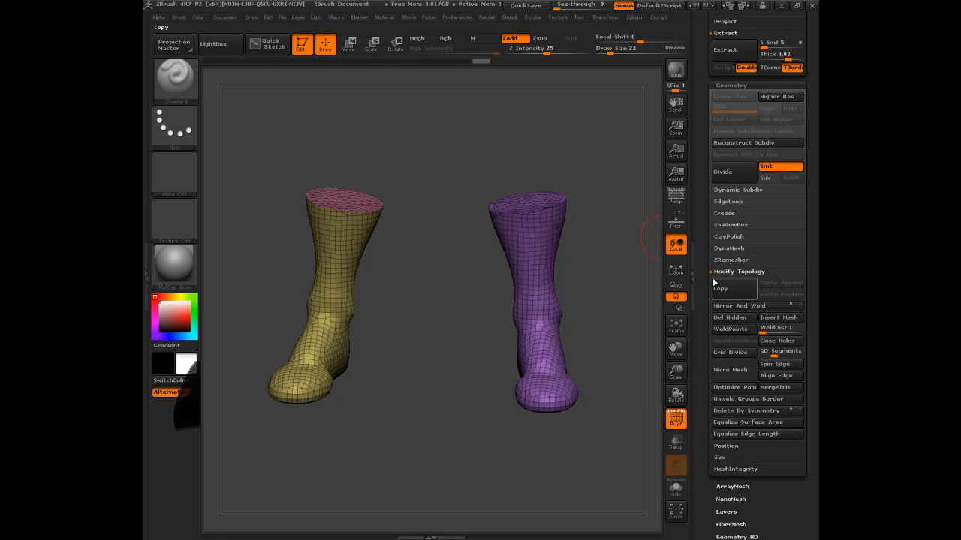
left_click(753, 306)
left_click_drag(624, 246, 651, 399)
left_click(677, 417)
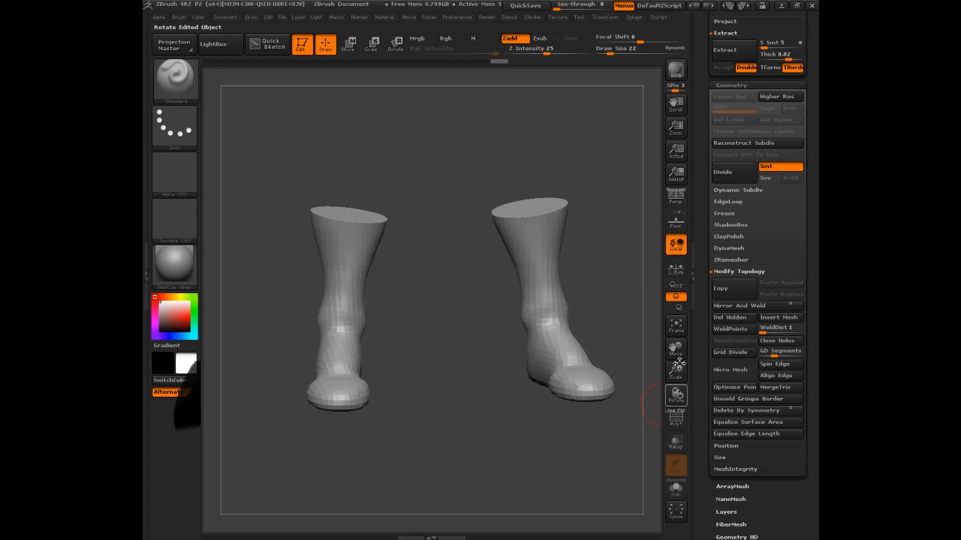
Step: Show the body and trousers subtools together with the boots and view how the boot tops sit on the calves
left_click_drag(700, 165, 695, 308)
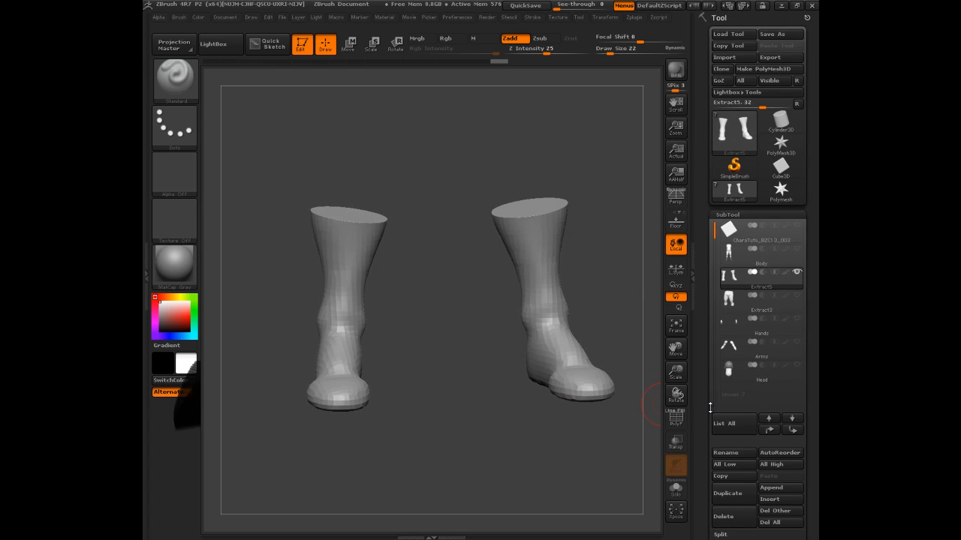
left_click(797, 250)
left_click_drag(627, 326, 576, 285)
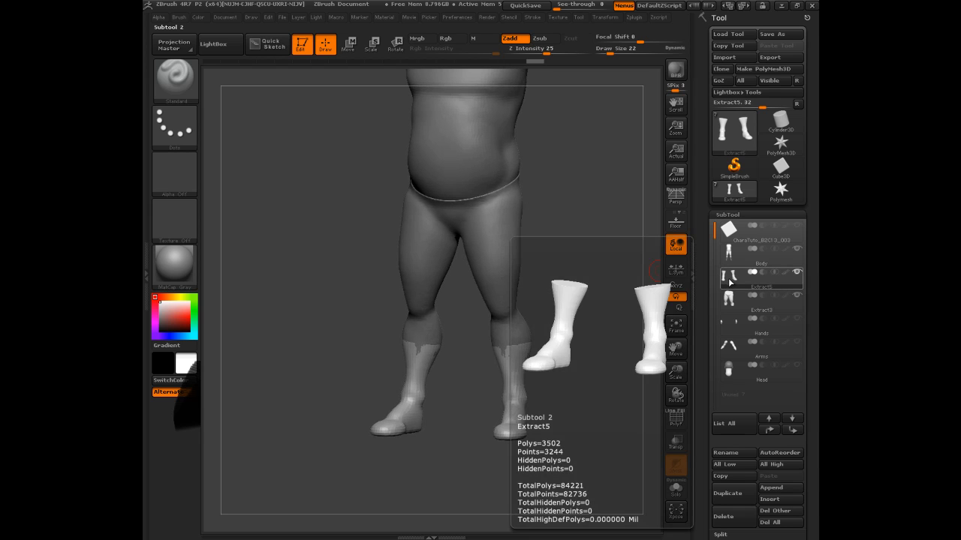
left_click_drag(584, 289, 579, 347)
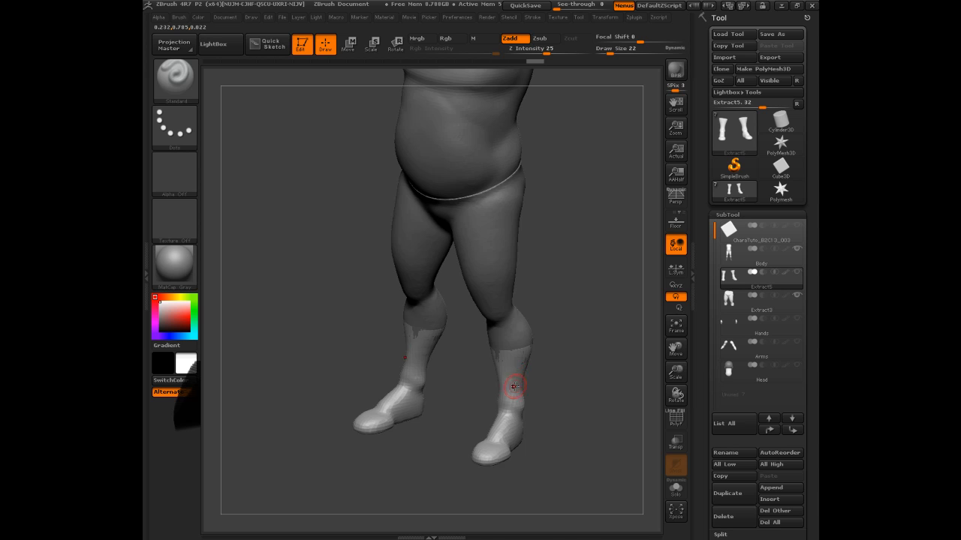
Step: Pull the boot tops outward around the calves using the Move brush at draw size 105
key("b")
key("m")
key("v")
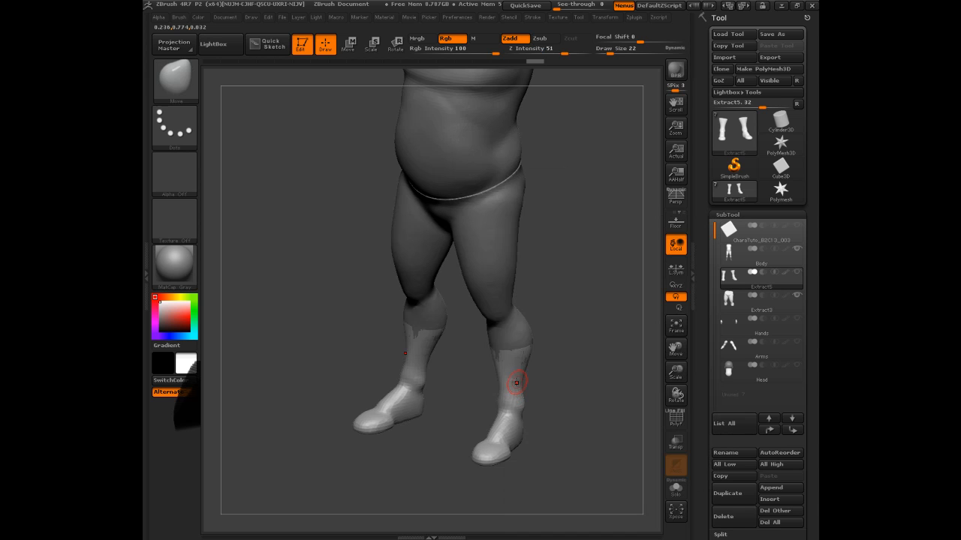
key("s")
left_click_drag(518, 365, 520, 365)
left_click_drag(474, 364, 521, 368)
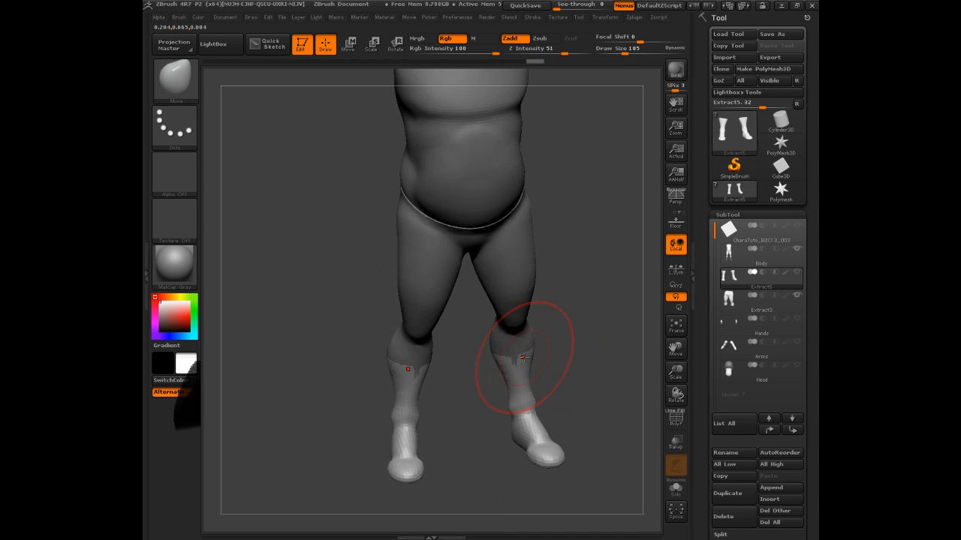
left_click_drag(570, 336, 553, 376)
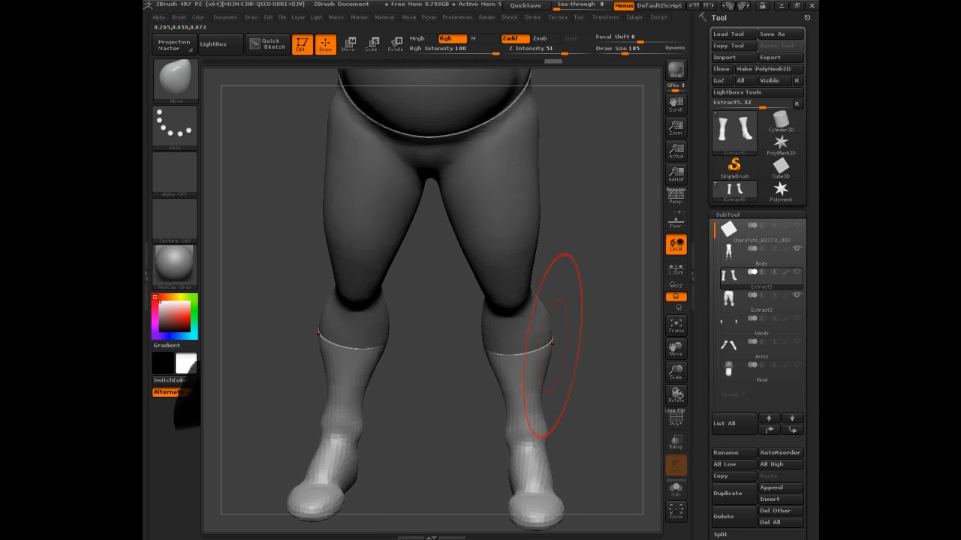
Step: Reduce the draw size to 62 and refine the boot rims so they clear the calves all around
key("s")
left_click_drag(554, 340, 552, 341)
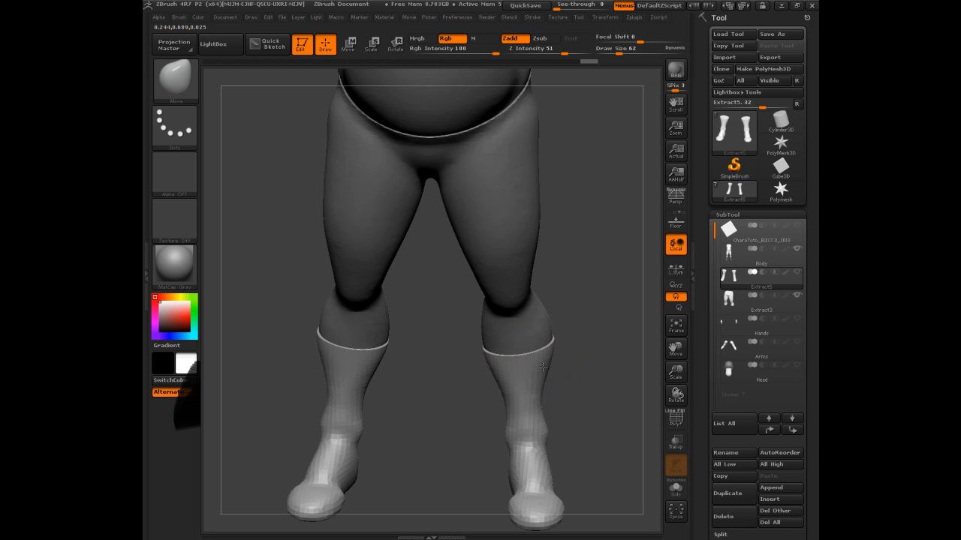
right_click_drag(535, 372, 468, 368)
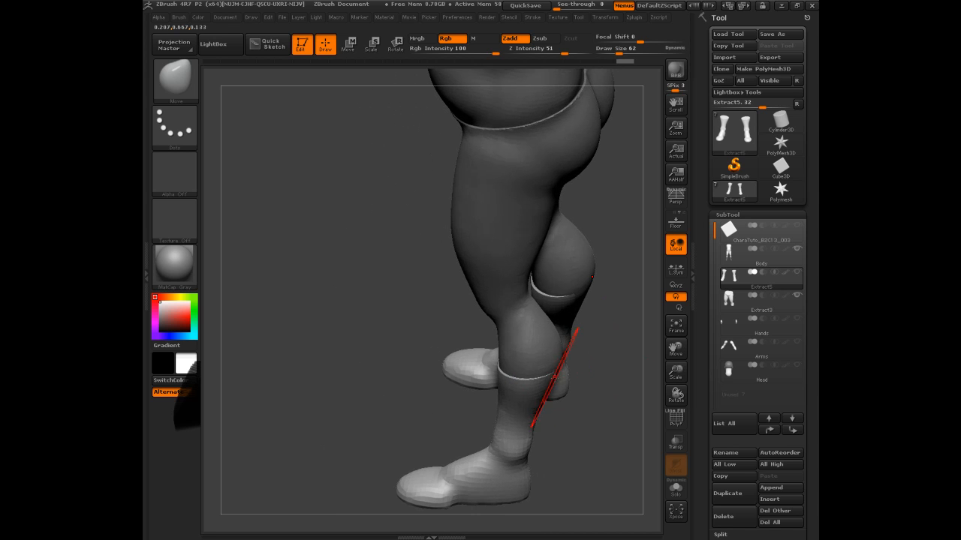
mouse_move(558, 381)
right_mouse_down()
mouse_move(593, 380)
mouse_move(520, 397)
mouse_move(619, 402)
mouse_move(601, 281)
mouse_move(576, 292)
right_mouse_up()
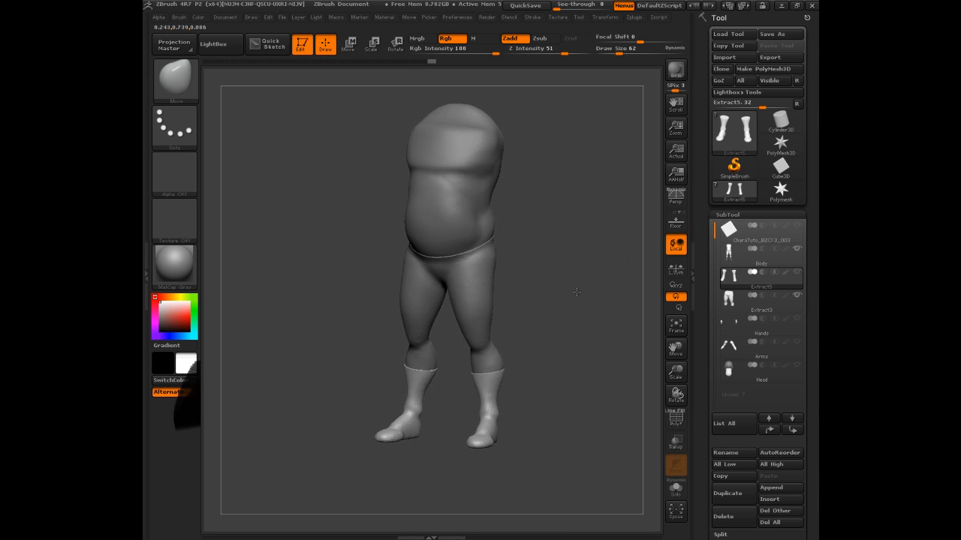
Step: Show the hands and arms subtools and turn on perspective to review the character from the front
left_click(798, 319)
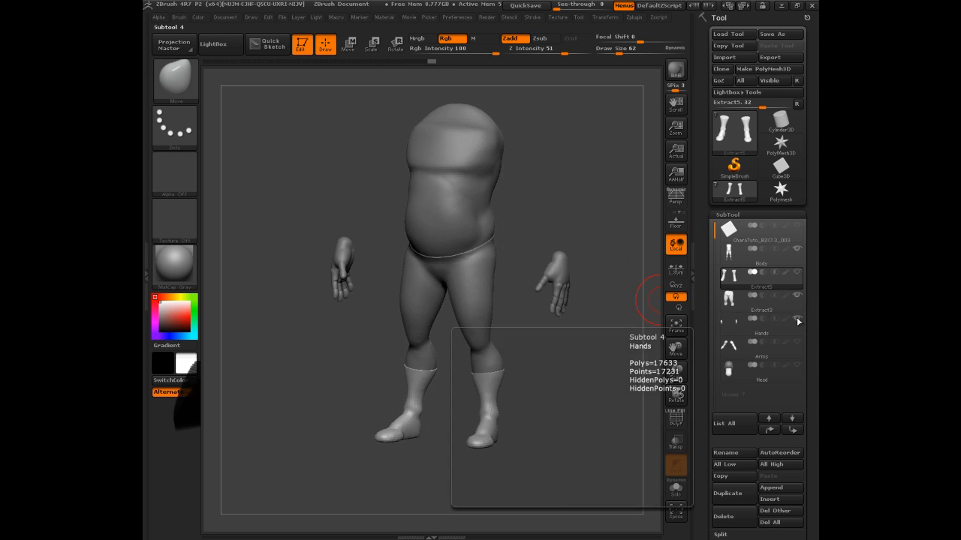
left_click(797, 342)
mouse_move(605, 370)
right_mouse_down()
mouse_move(638, 367)
mouse_move(596, 372)
mouse_move(623, 373)
mouse_move(608, 377)
right_mouse_up()
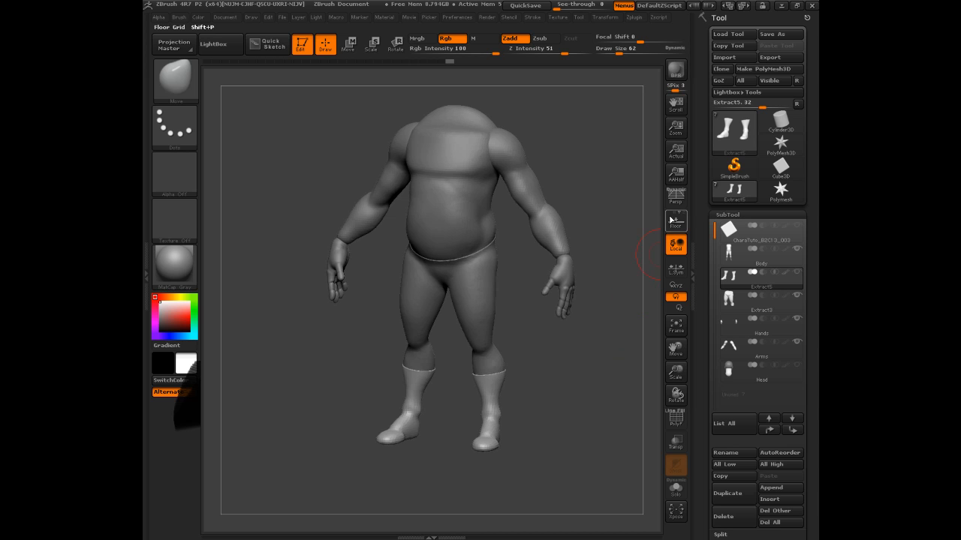
left_click(676, 197)
mouse_move(599, 313)
right_mouse_down()
mouse_move(582, 329)
mouse_move(602, 354)
right_mouse_up()
Step: Select the Body subtool and hide all other subtools so only the body is displayed
left_click(731, 255)
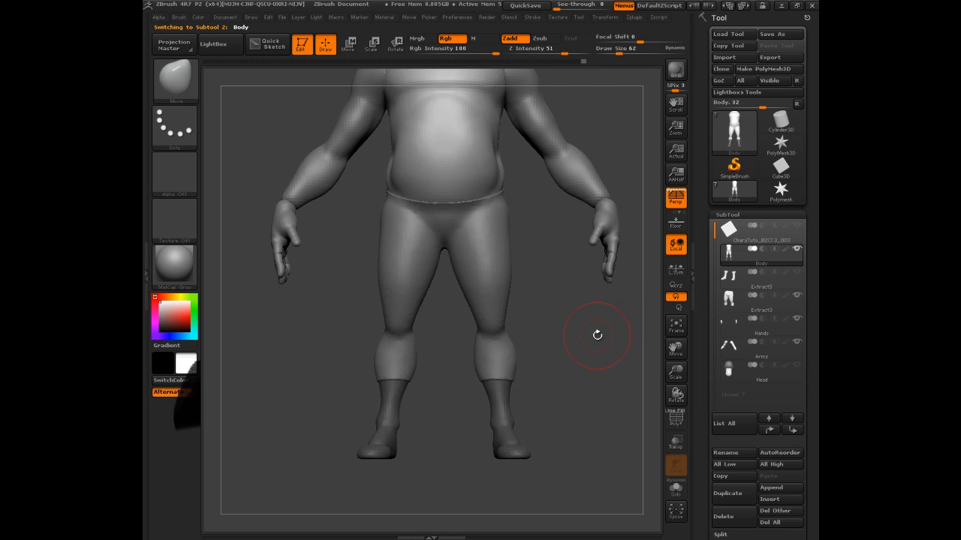
left_click(797, 273)
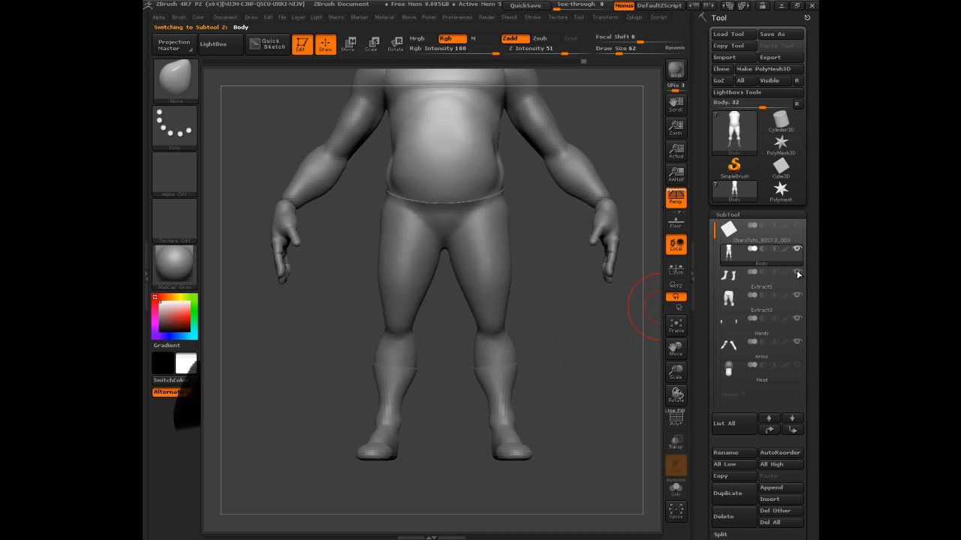
right_click_drag(562, 341, 567, 352, "alt")
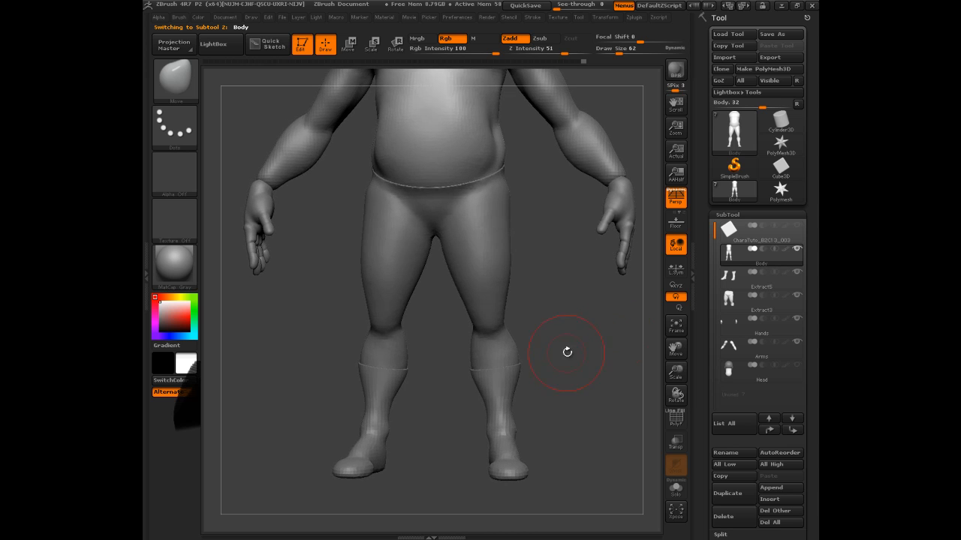
left_click(797, 273)
left_click(797, 296)
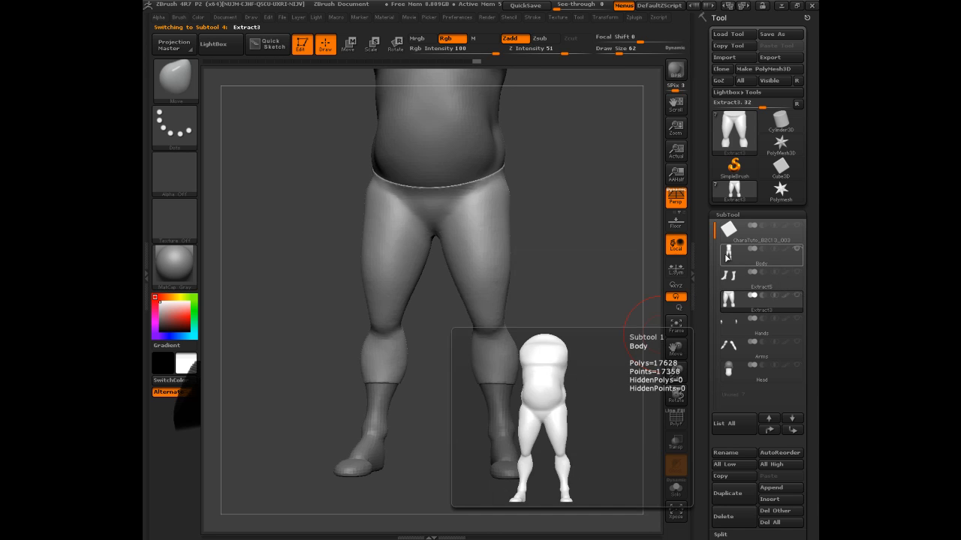
left_click(780, 257)
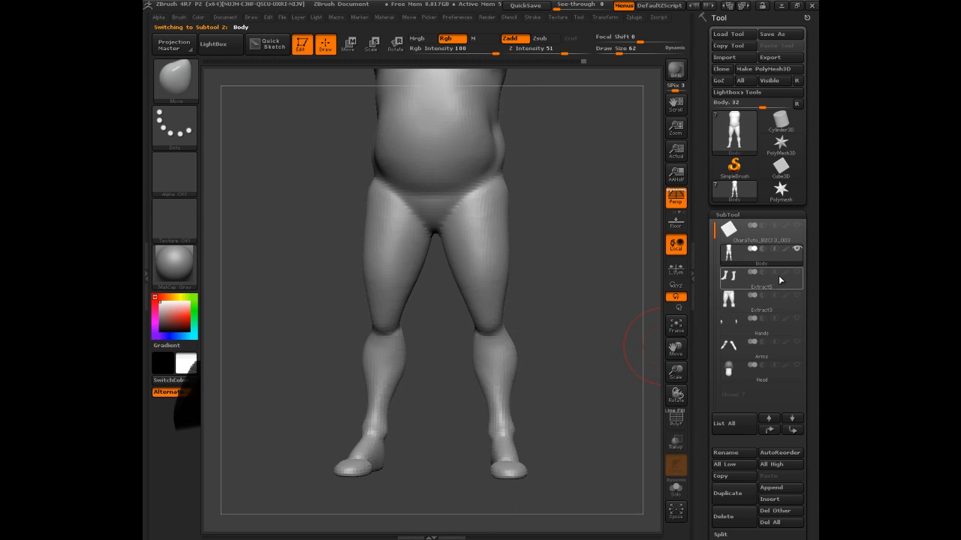
Step: Lasso-mask a band around both calves below the knees, covering the front and the back
mouse_move(556, 359)
left_mouse_down()
mouse_move(542, 350)
mouse_move(504, 354)
left_mouse_up()
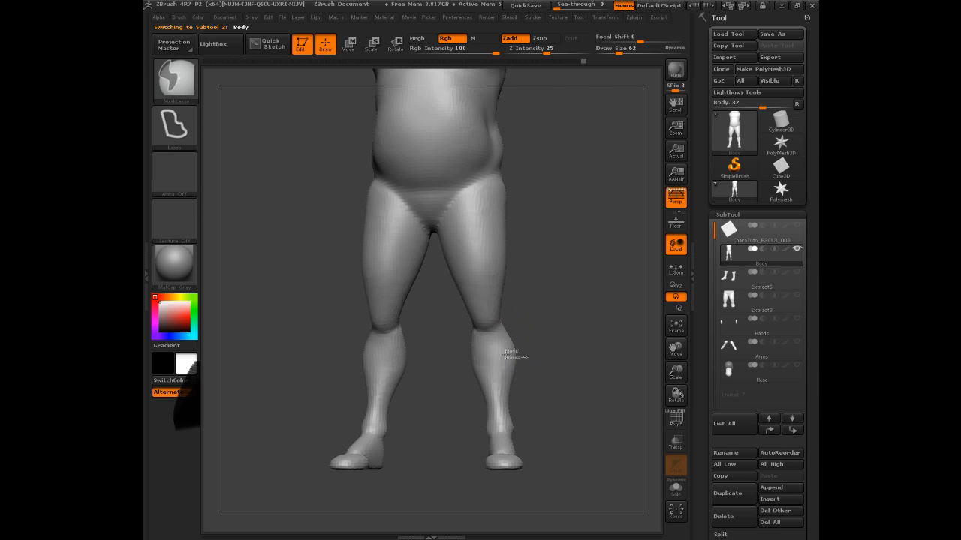
left_click_drag(459, 374, 523, 358, "ctrl")
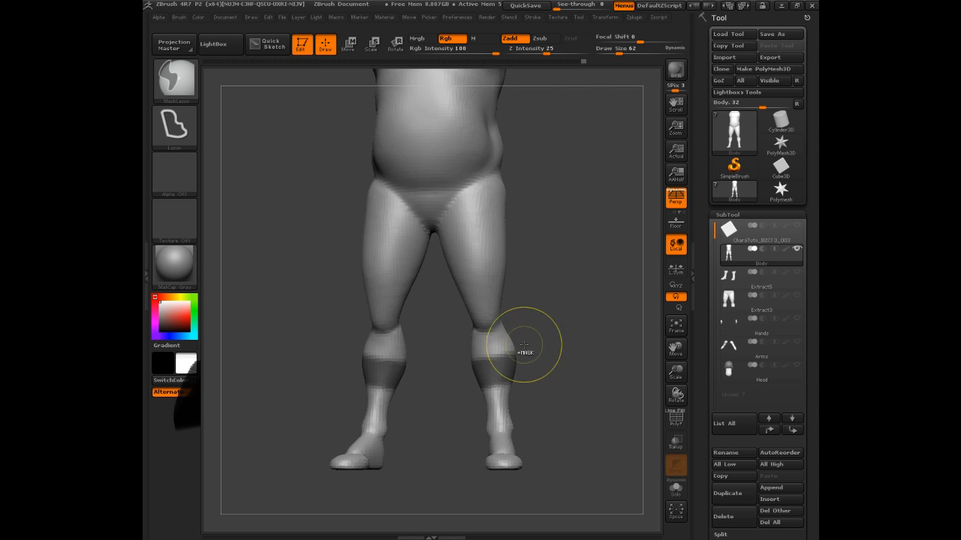
mouse_move(461, 388)
left_mouse_down("ctrl")
mouse_move(539, 375)
mouse_move(537, 365)
mouse_move(486, 371)
mouse_move(505, 364)
left_mouse_up("ctrl")
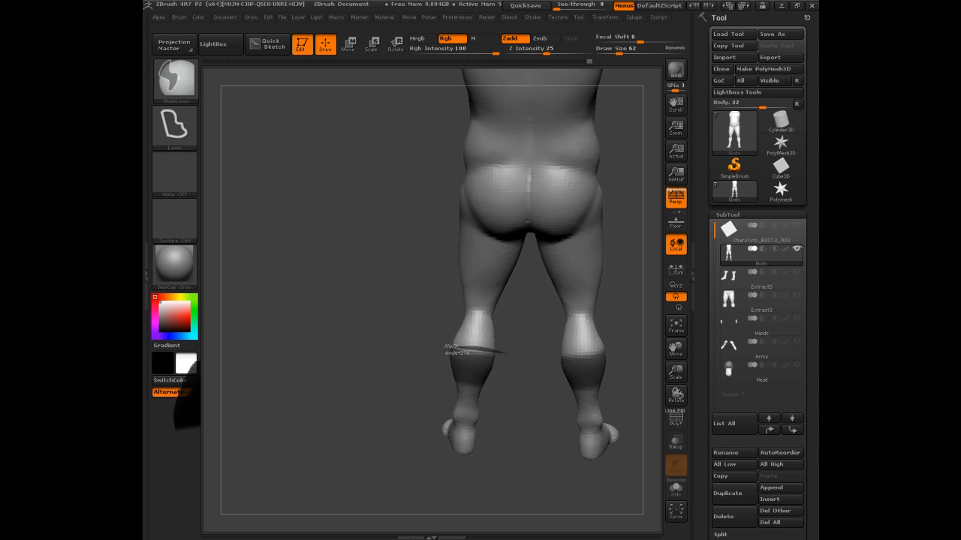
left_click_drag(406, 408, 664, 362)
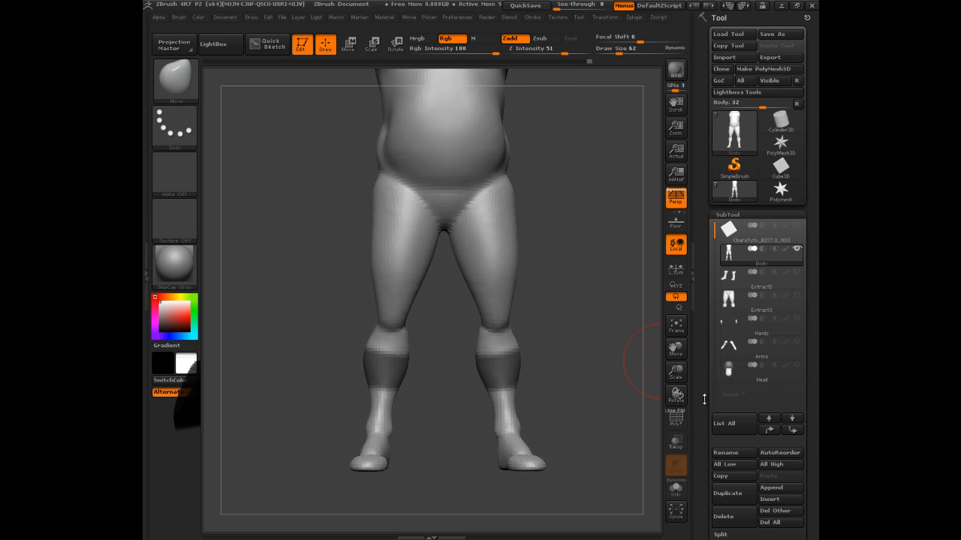
Step: Extract the masked calf bands with a thickness of 0.005 and accept the extraction
left_click_drag(704, 400, 699, 329)
left_click(731, 445)
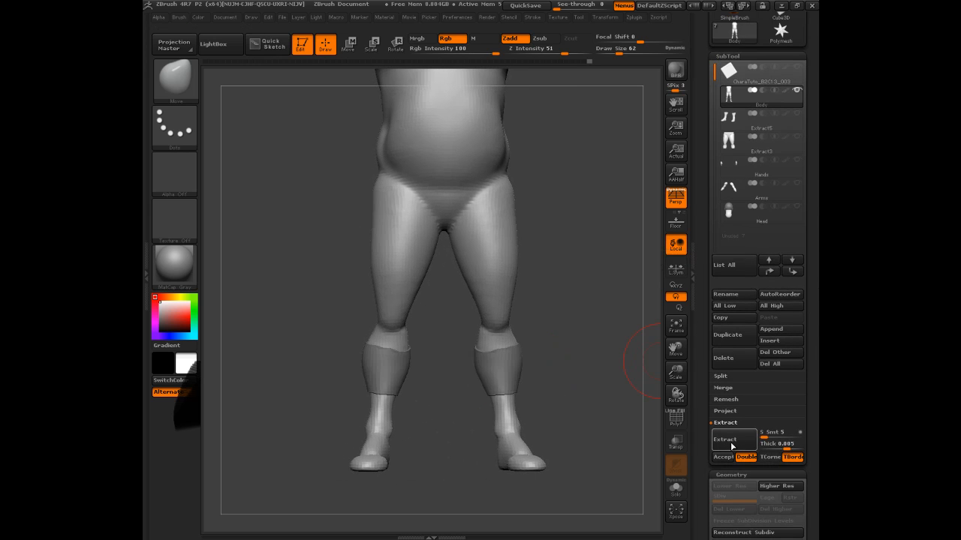
left_click(726, 457)
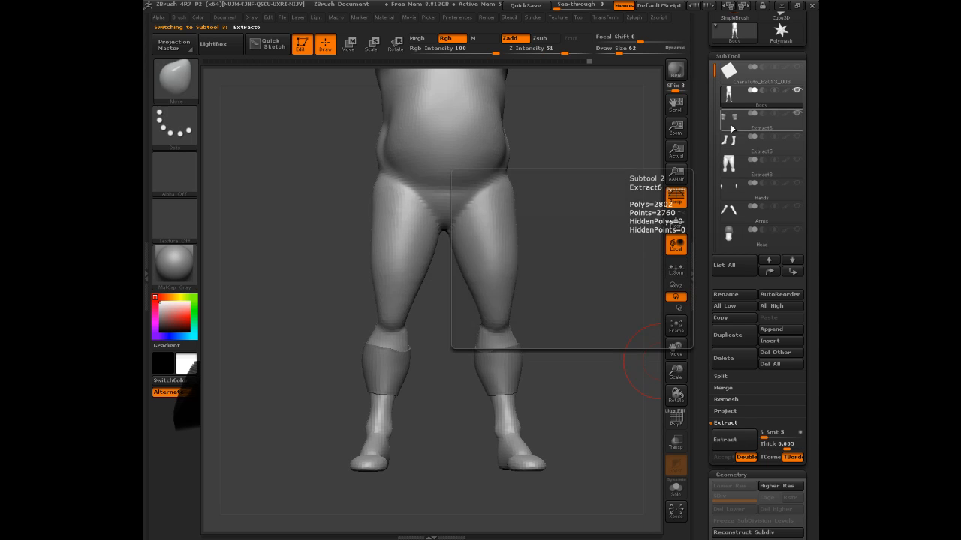
Step: Select the extracted calf bands, clear their mask and inflate them slightly with the Inflate deformation
left_click(743, 119)
left_click_drag(613, 373, 603, 376)
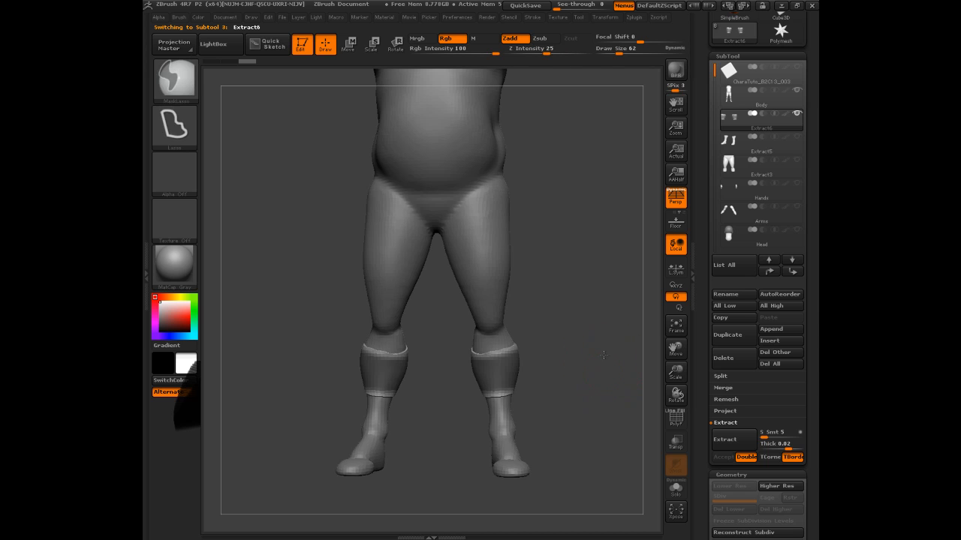
left_click_drag(700, 397, 707, 244)
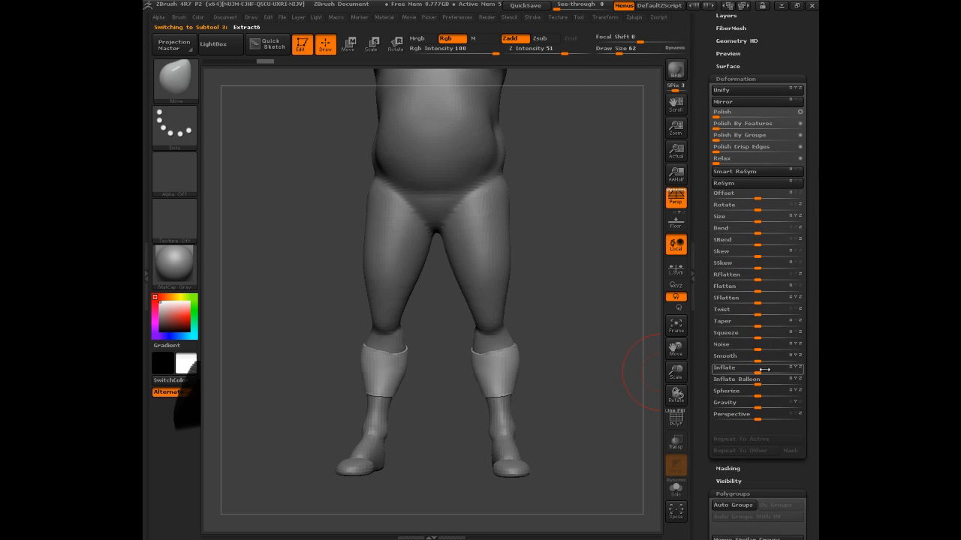
left_click_drag(761, 371, 764, 371)
left_click_drag(575, 323, 580, 312)
left_click_drag(761, 371, 759, 373)
Step: Turn on the polyframe, hide the body and hide the inner polygroup of the calf bands
left_click(677, 418)
left_click_drag(651, 406, 653, 434)
left_click_drag(699, 118, 715, 272)
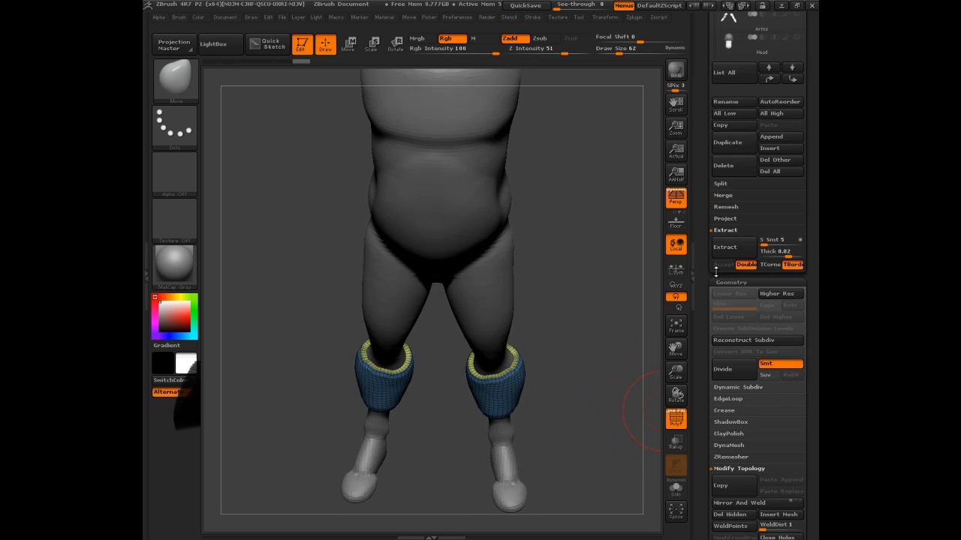
left_click_drag(698, 79, 805, 120)
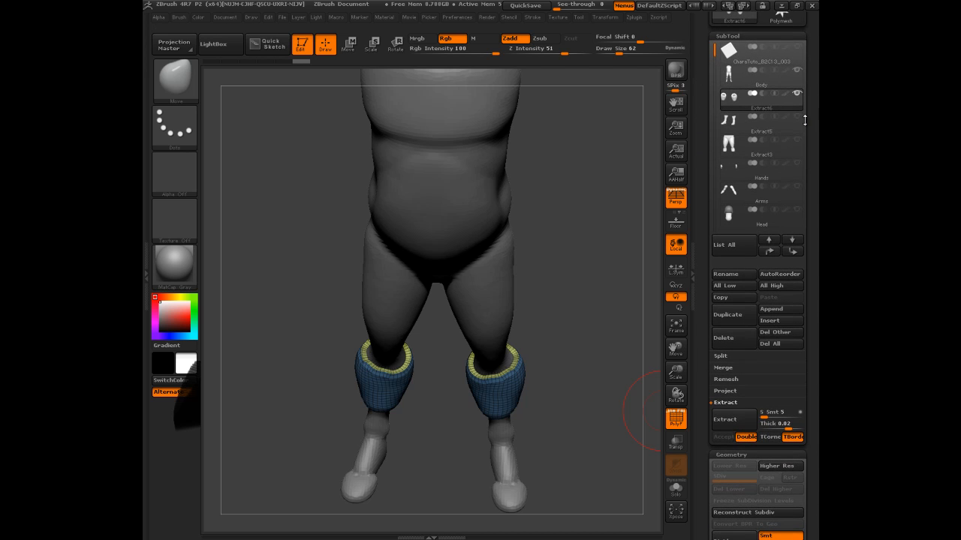
left_click(797, 91)
key("ctrl+shift")
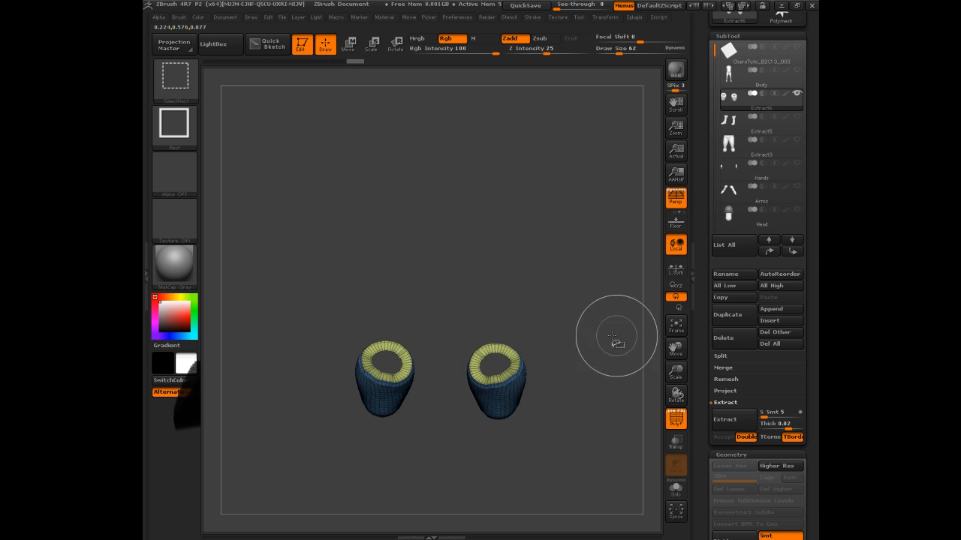
Step: Delete the hidden inner surface of the calf bands and close the remaining holes
left_click_drag(704, 349, 701, 234)
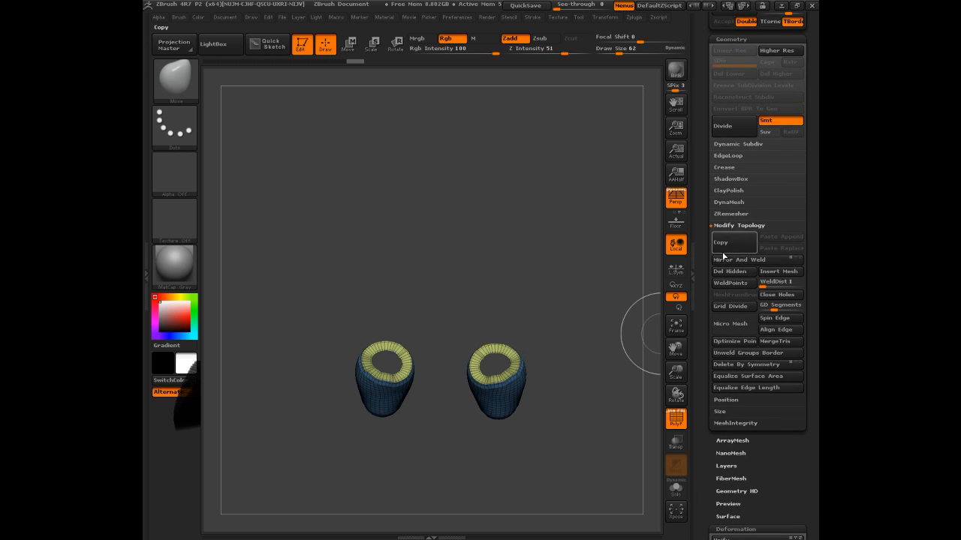
left_click(732, 272)
left_click(778, 296)
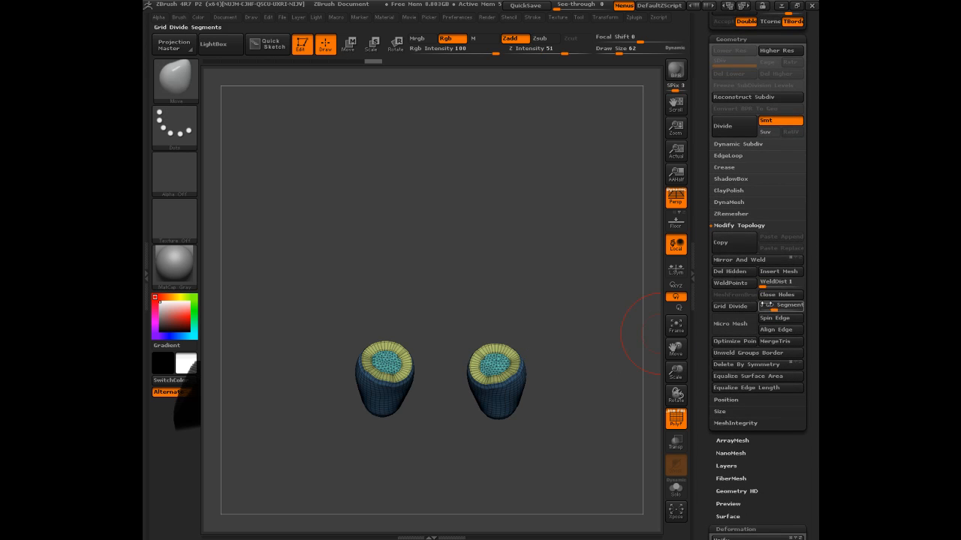
Step: Give each calf cuff its own polygroup and convert the cuffs with DynaMesh at resolution 200
mouse_move(563, 291)
left_mouse_down()
mouse_move(567, 229)
mouse_move(578, 292)
mouse_move(569, 274)
mouse_move(570, 283)
left_mouse_up()
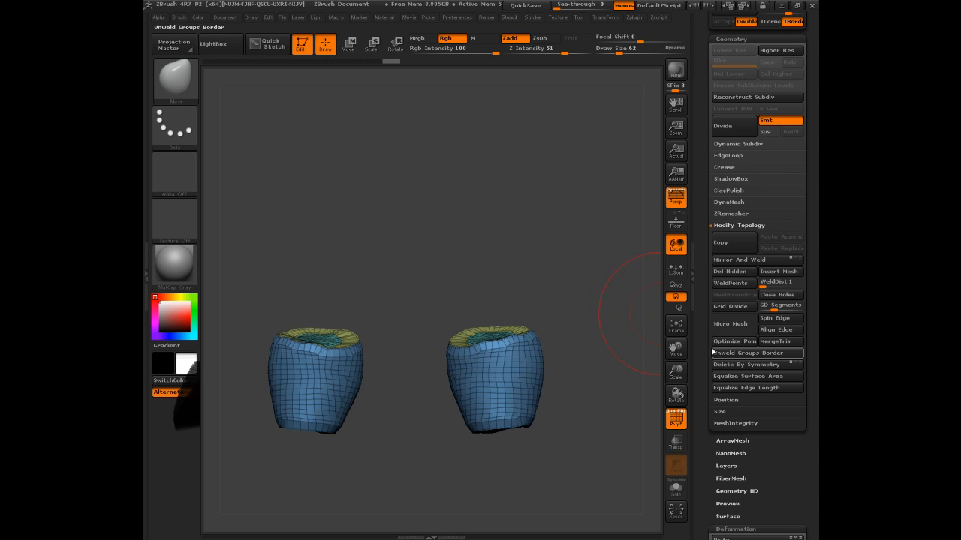
left_click_drag(702, 425, 704, 374)
left_click(728, 310)
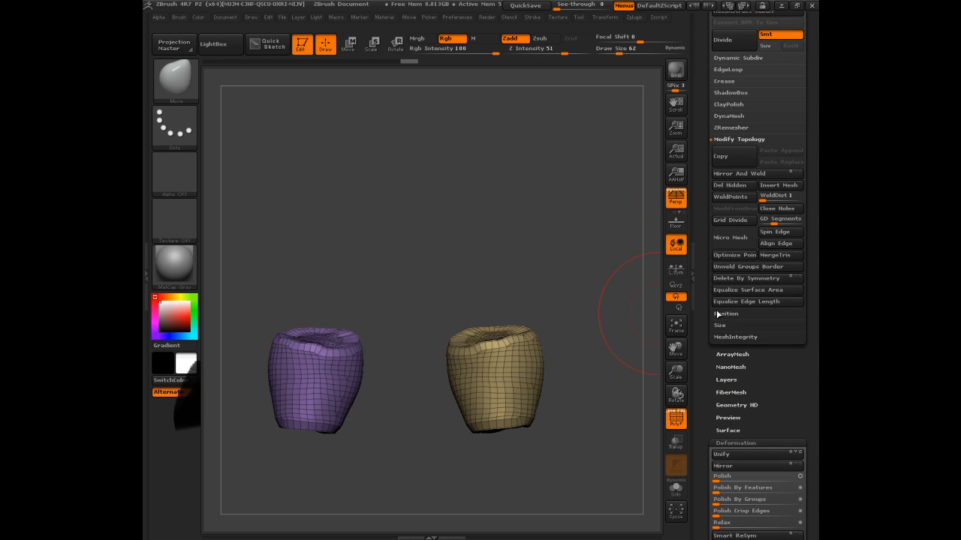
left_click_drag(592, 238, 593, 260)
left_click_drag(703, 140, 705, 175)
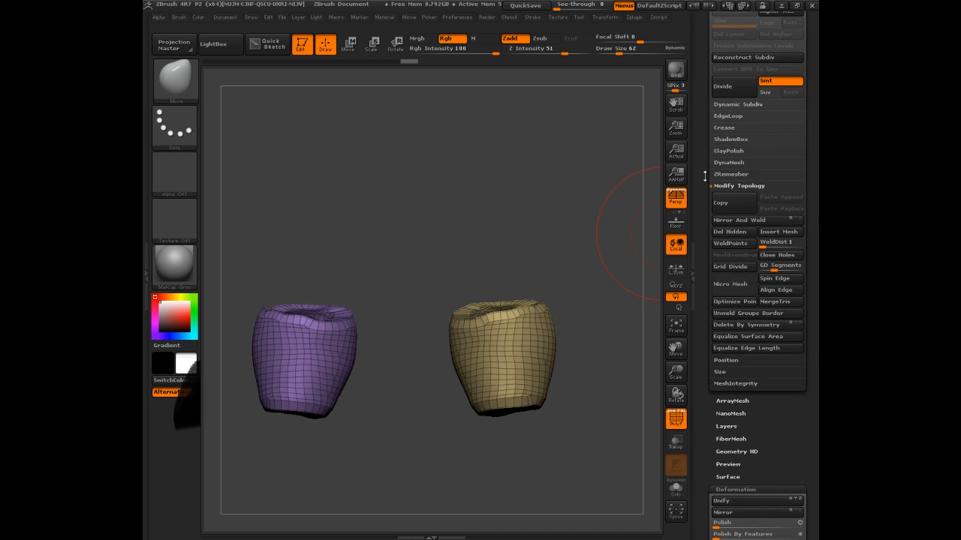
left_click(726, 163)
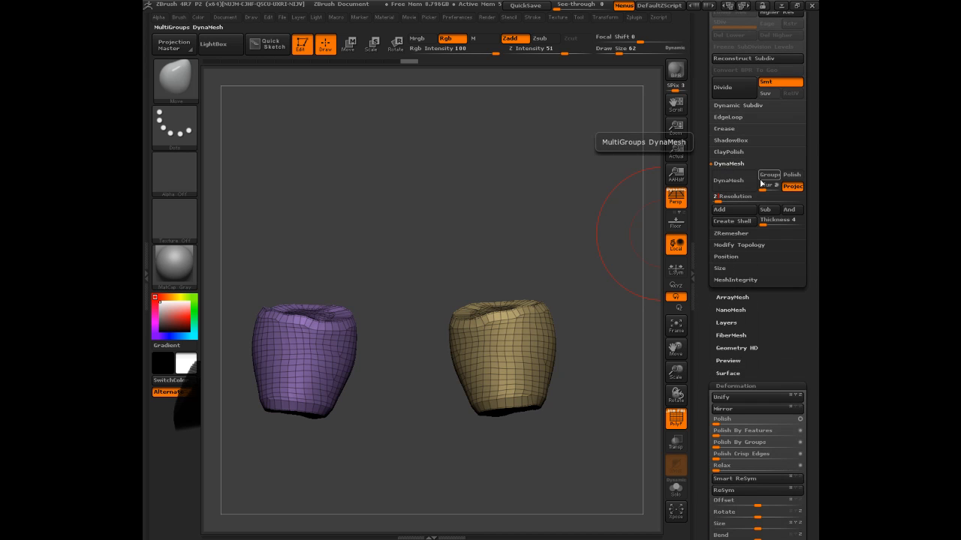
left_click(725, 187)
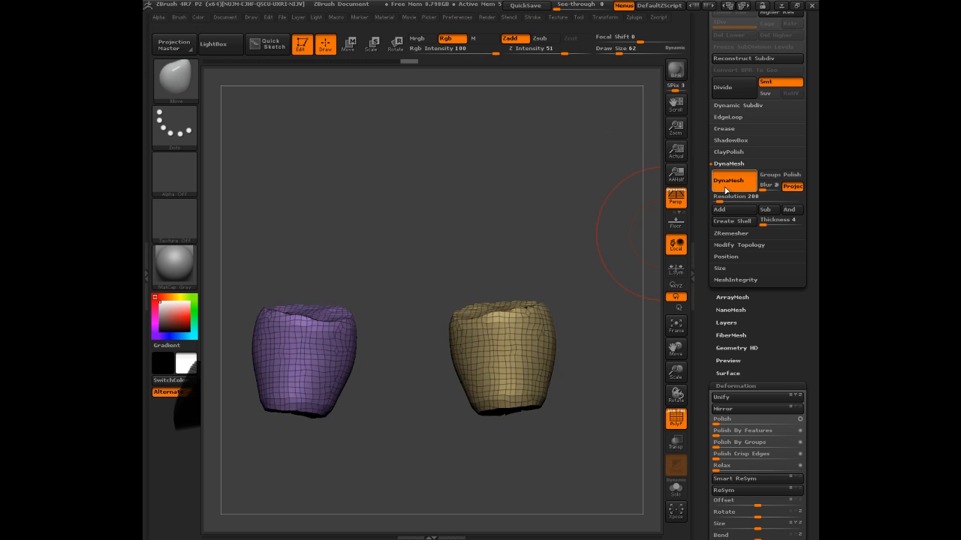
Step: Choose the SliceCurve brush and slice across the upper and lower ends of one cuff to split them into separate polygroups
mouse_move(530, 245)
left_mouse_down()
mouse_move(488, 249)
mouse_move(528, 237)
left_mouse_up()
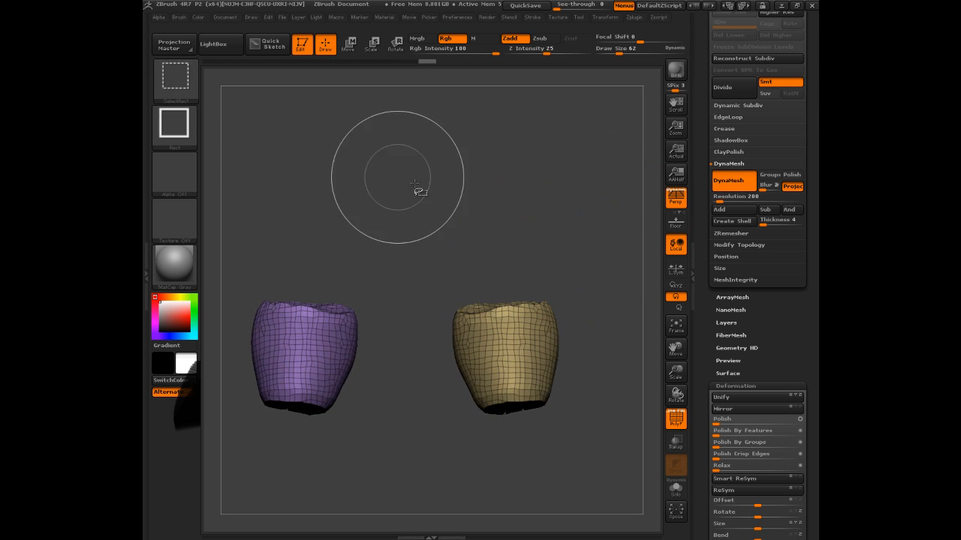
left_click(189, 87)
left_click(269, 89)
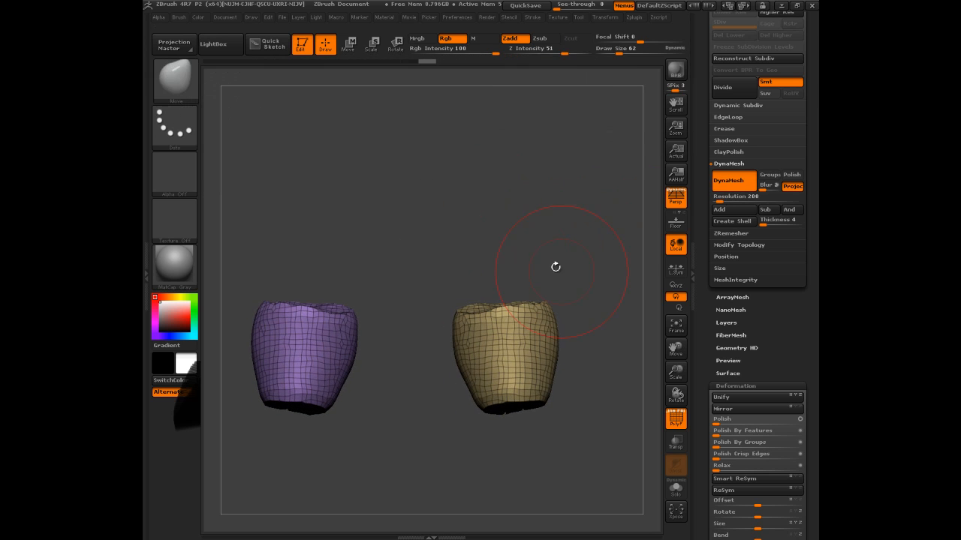
left_click_drag(552, 302, 588, 306)
mouse_move(581, 237)
left_mouse_down()
mouse_move(507, 274)
mouse_move(451, 252)
mouse_move(577, 234)
left_mouse_up()
mouse_move(574, 376)
left_mouse_down()
mouse_move(581, 406)
mouse_move(439, 414)
left_mouse_up()
mouse_move(574, 426)
left_mouse_down()
mouse_move(469, 424)
mouse_move(578, 435)
left_mouse_up()
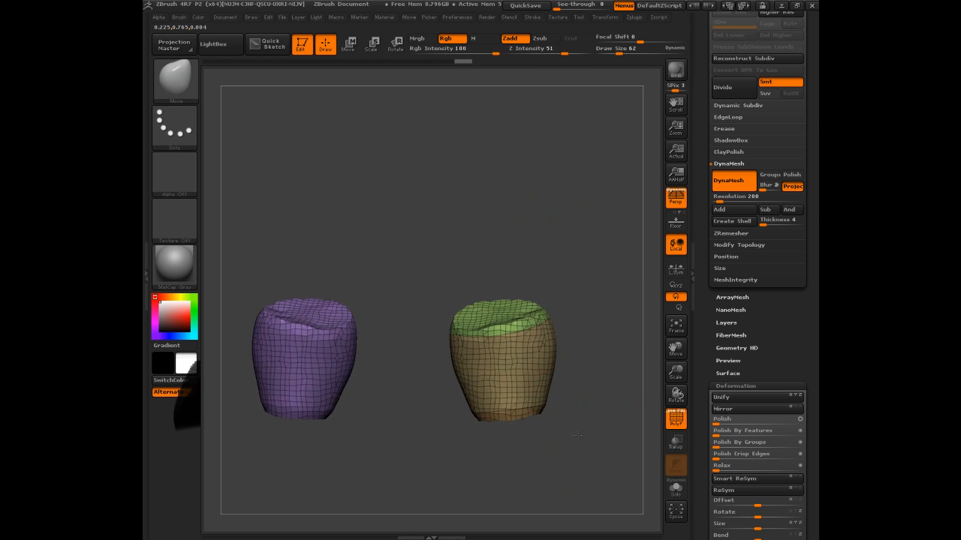
Step: Isolate the middle polygroup of the sliced cuff, delete the hidden geometry and close the open ends
left_click(535, 366, "ctrl+shift")
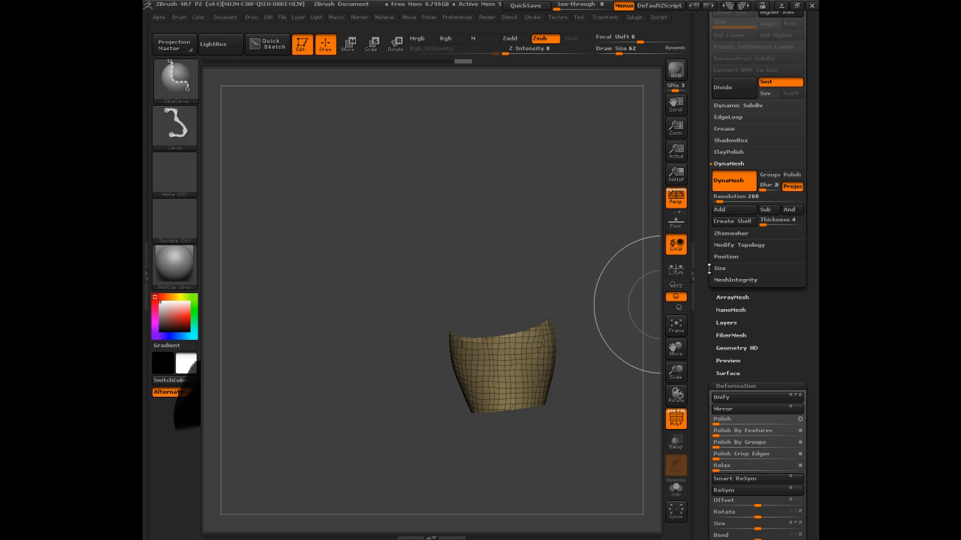
scroll(705, 255, "up", 5)
left_click_drag(703, 235, 706, 177)
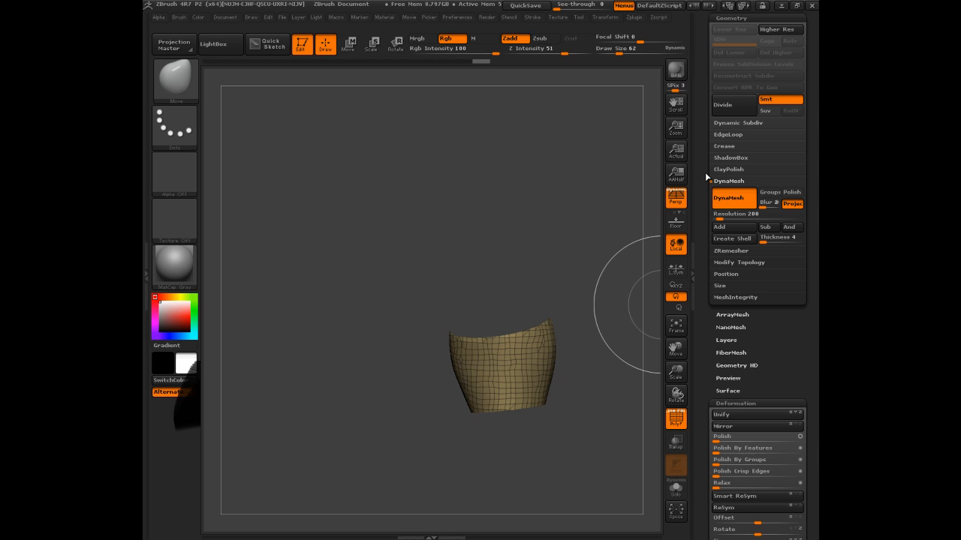
left_click(751, 263)
left_click(731, 252)
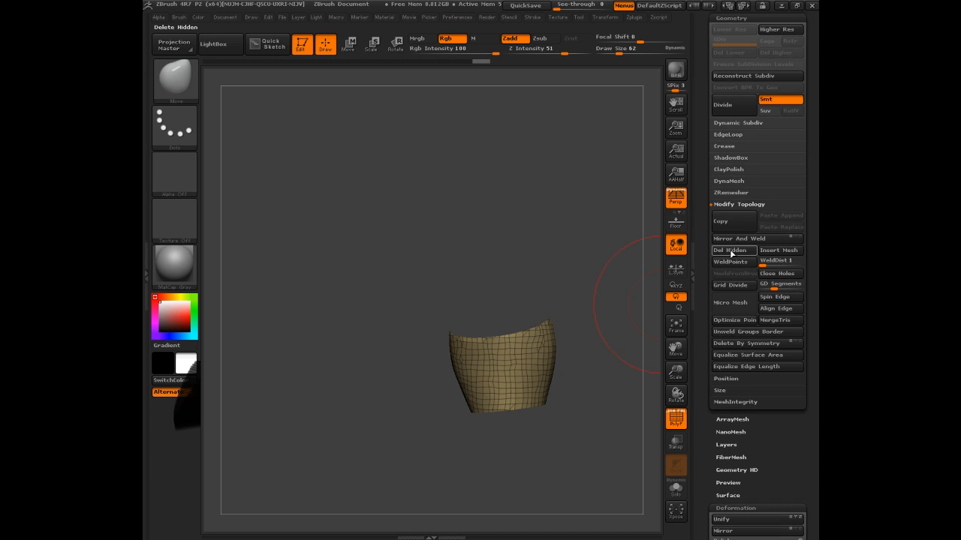
left_click(769, 275)
Step: Show the boots and the Body subtool around the cuff and turn off the polyframe
left_click_drag(700, 161, 702, 291)
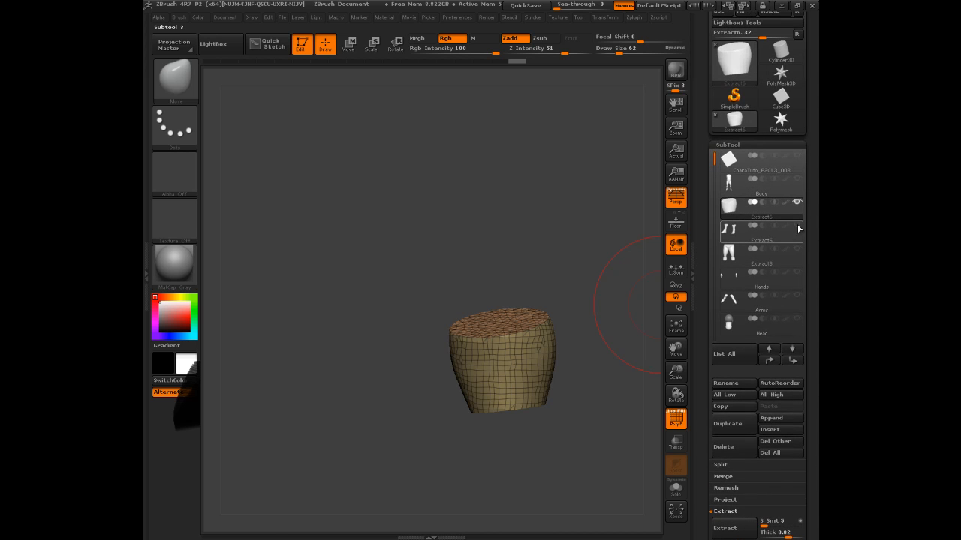
left_click(797, 180)
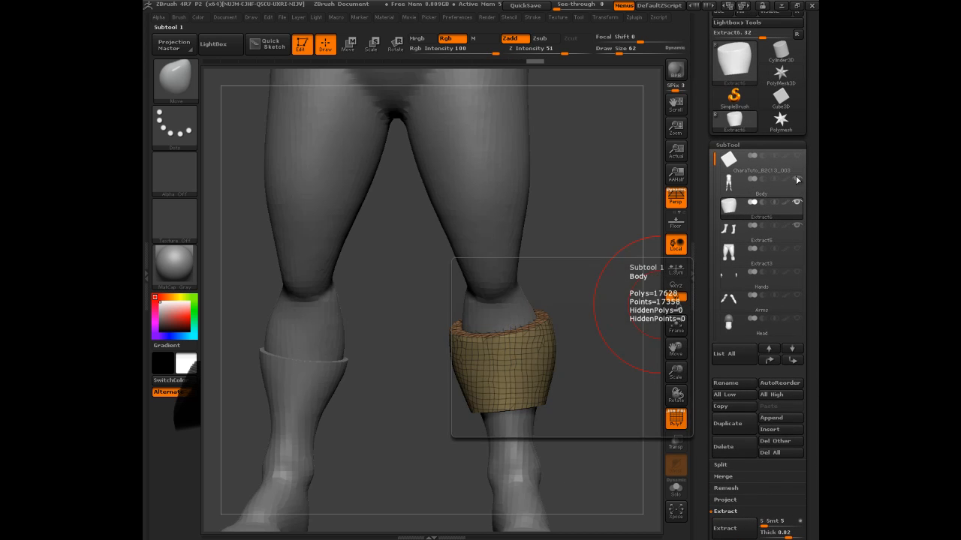
left_click_drag(632, 249, 549, 358)
left_click_drag(608, 343, 620, 391)
left_click(678, 420)
Step: Try to copy the cuff to the other leg with Mirror And Weld
left_click_drag(699, 397, 707, 268)
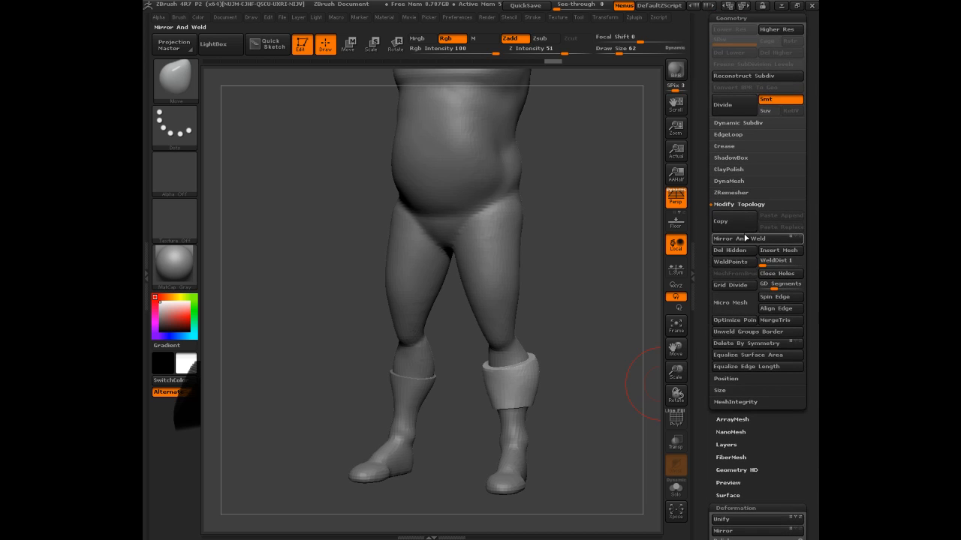
left_click(751, 240)
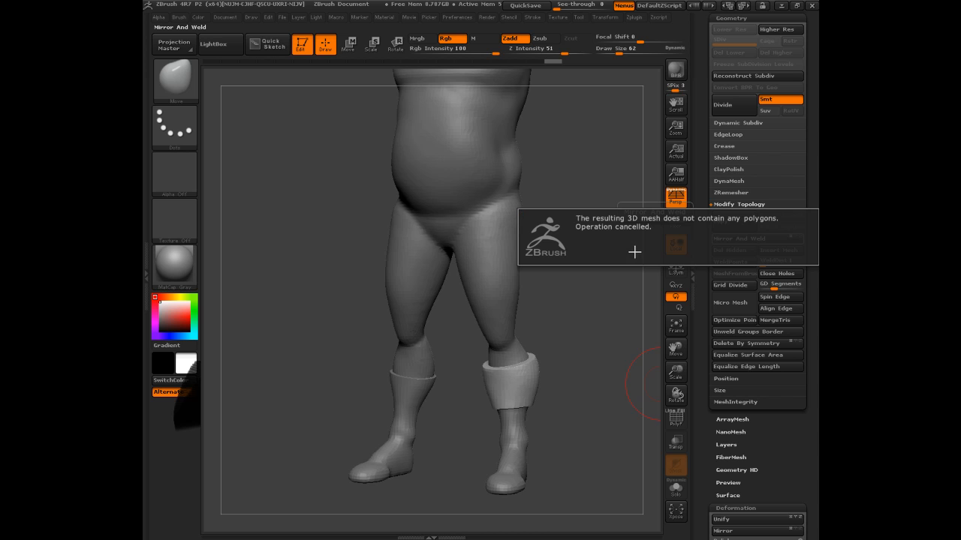
left_click(592, 314)
left_click_drag(612, 316, 607, 298, "shift")
Step: Flip the cuff to the opposite leg with the Mirror deformation and duplicate it across with Mirror And Weld
left_click_drag(702, 407, 702, 324)
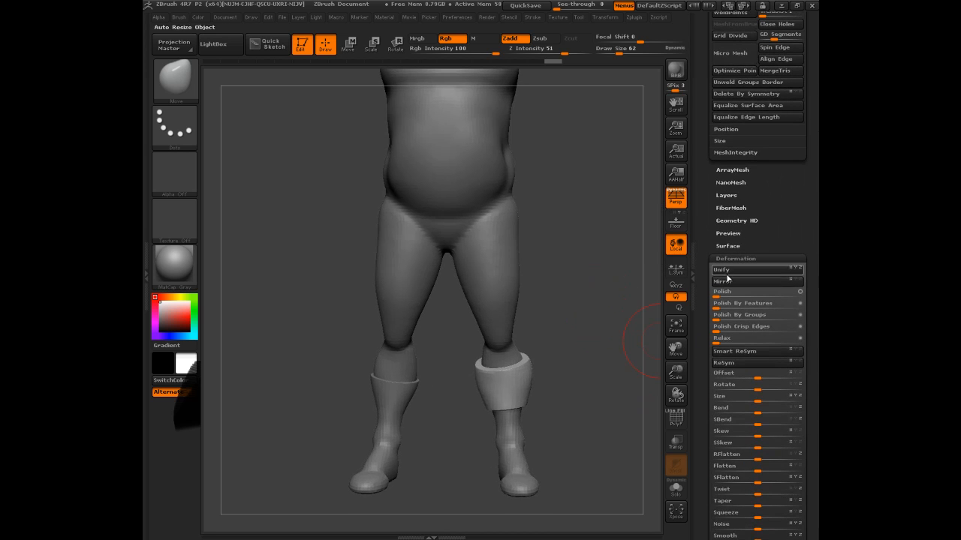
left_click(727, 284)
left_click_drag(711, 209, 712, 289)
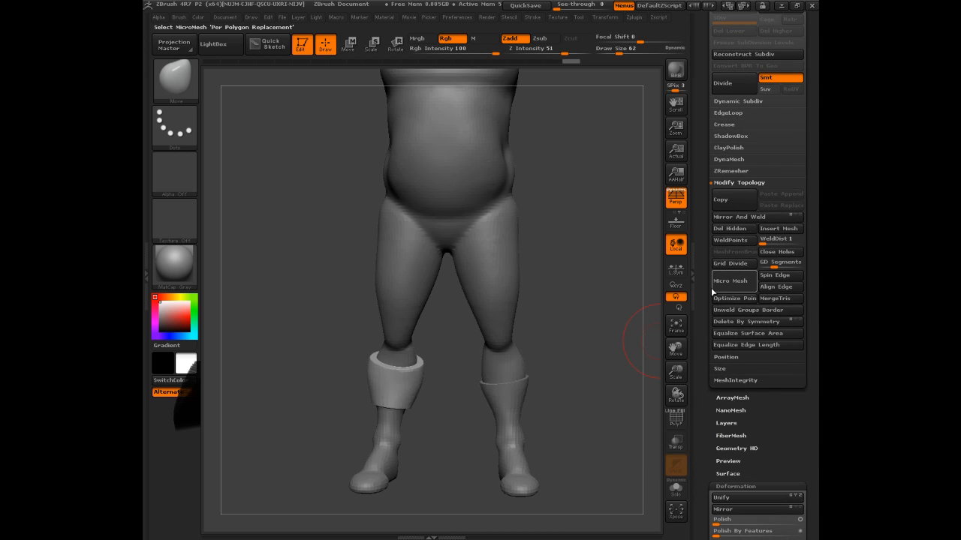
left_click(765, 218)
left_click_drag(600, 289, 575, 262)
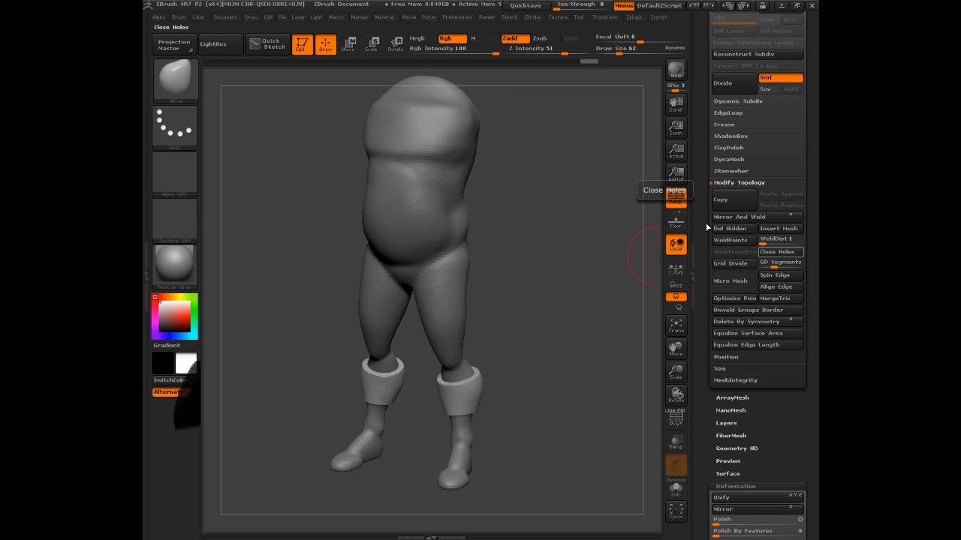
Step: Try slicing the lower edge of the cuffs from the side view and check the resulting polygroups in polyframe
mouse_move(574, 212)
left_mouse_down()
mouse_move(548, 197)
mouse_move(575, 206)
mouse_move(606, 242)
mouse_move(562, 208)
mouse_move(566, 220)
left_mouse_up()
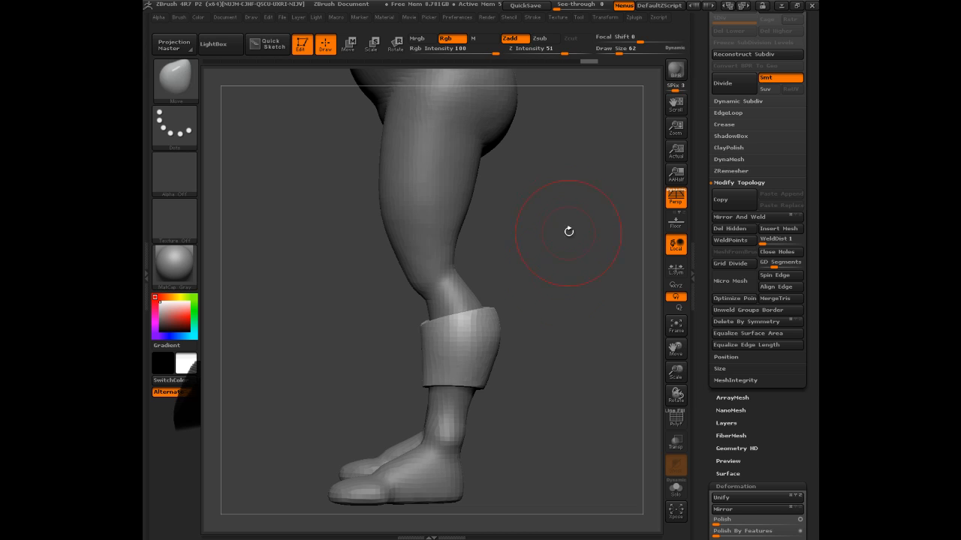
key("ctrl+shift")
left_click_drag(529, 369, 326, 394, "ctrl+shift")
left_click(676, 418)
left_click_drag(573, 360, 689, 370)
left_click_drag(539, 372, 627, 349, "alt")
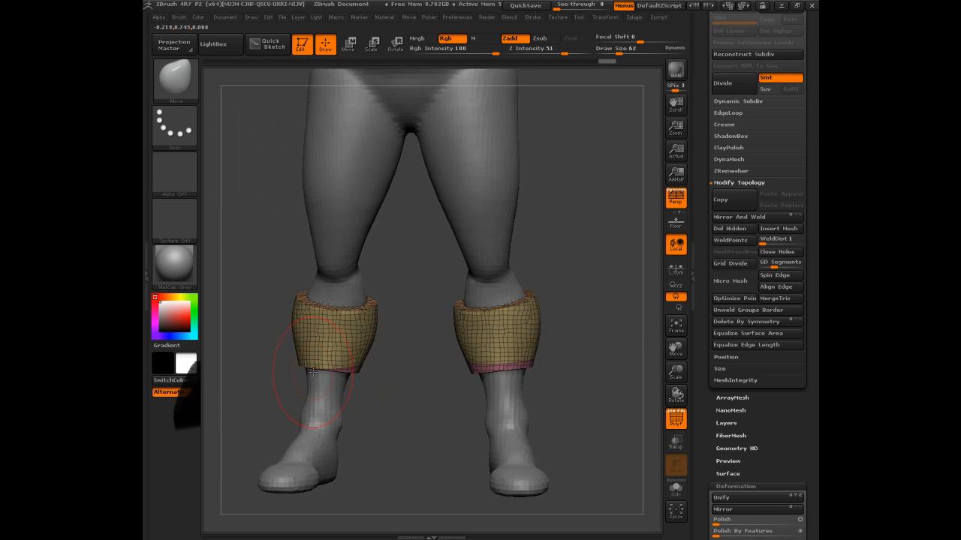
key("ctrl")
Step: Turn off perspective, slice a lower band across both cuffs from the side view and undo that slice
left_click_drag(596, 347, 526, 345)
left_click(674, 197)
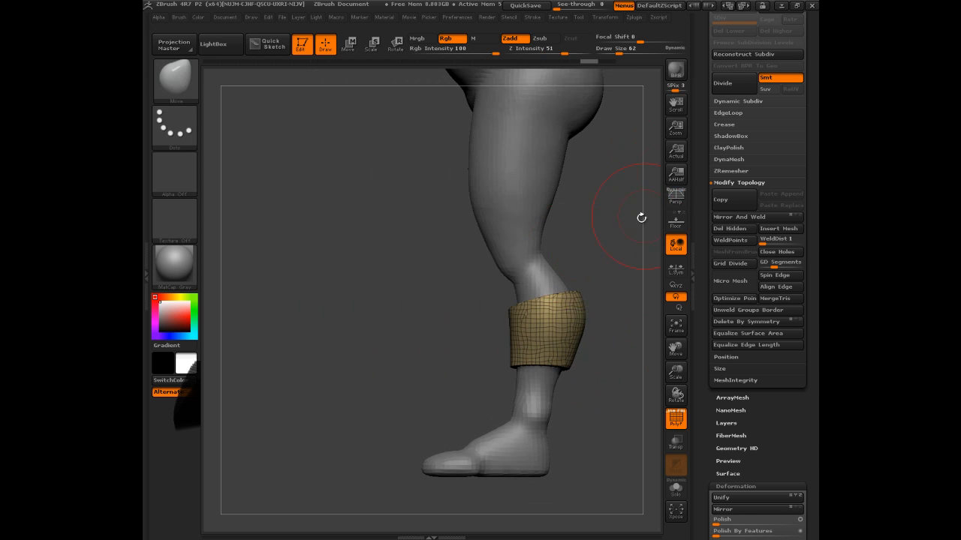
left_click_drag(640, 217, 586, 217, "alt")
left_click_drag(568, 328, 403, 360, "ctrl+shift")
left_click_drag(328, 388, 424, 395)
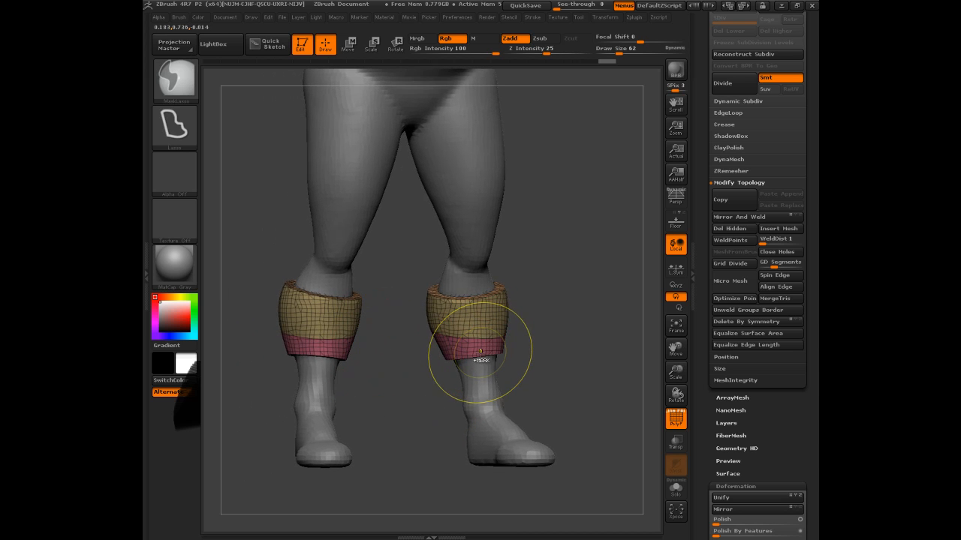
key("ctrl+z")
Step: Subdivide the cuffs up to subdivision level 3
mouse_move(574, 331)
left_mouse_down()
mouse_move(565, 331)
mouse_move(579, 312)
mouse_move(587, 336)
mouse_move(578, 312)
mouse_move(575, 321)
left_mouse_up()
left_click_drag(698, 203, 701, 318)
left_click_drag(596, 286, 585, 284)
left_click_drag(705, 429, 705, 257)
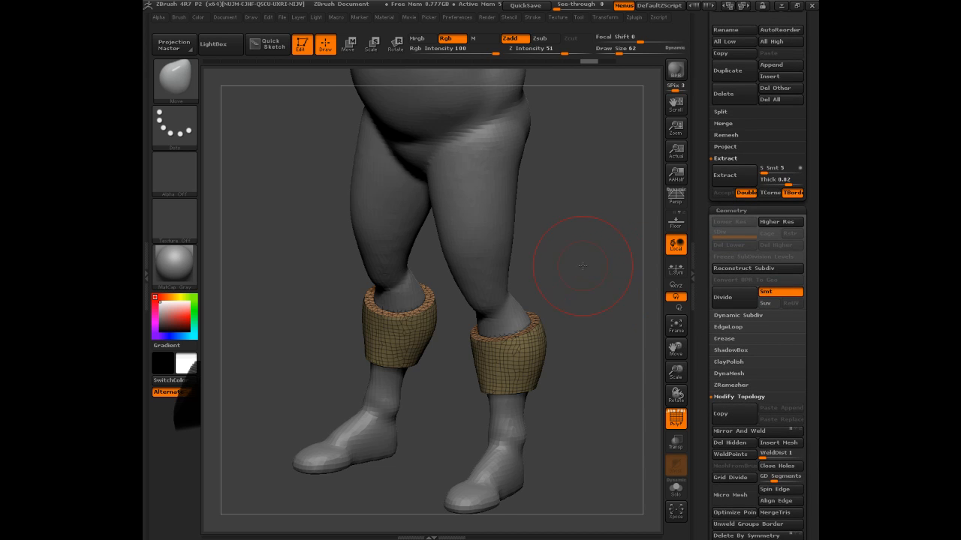
left_click_drag(582, 266, 581, 258)
key("ctrl")
key("d")
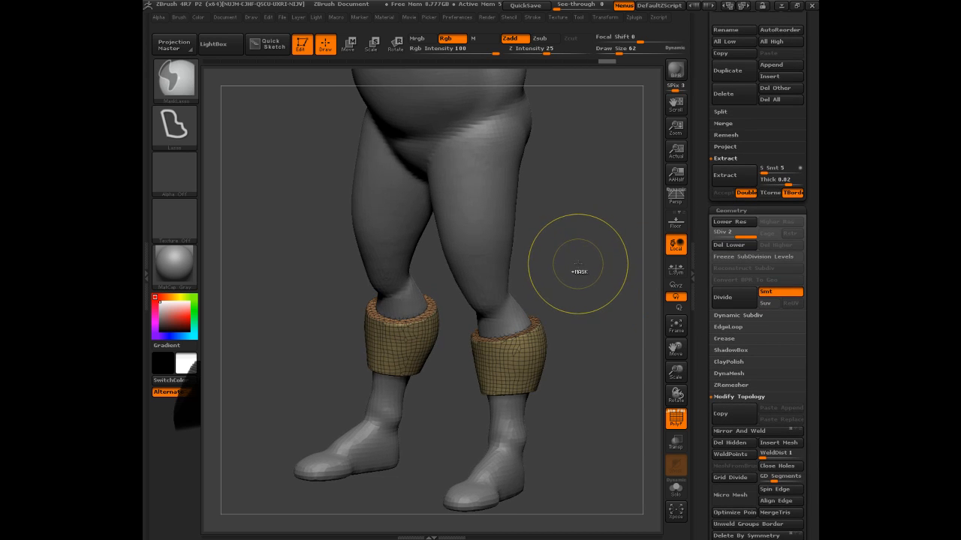
Step: Try to slice across the subdivided cuffs from the side view
mouse_move(596, 273)
left_mouse_down()
mouse_move(581, 264)
mouse_move(607, 367)
mouse_move(402, 409)
left_mouse_up()
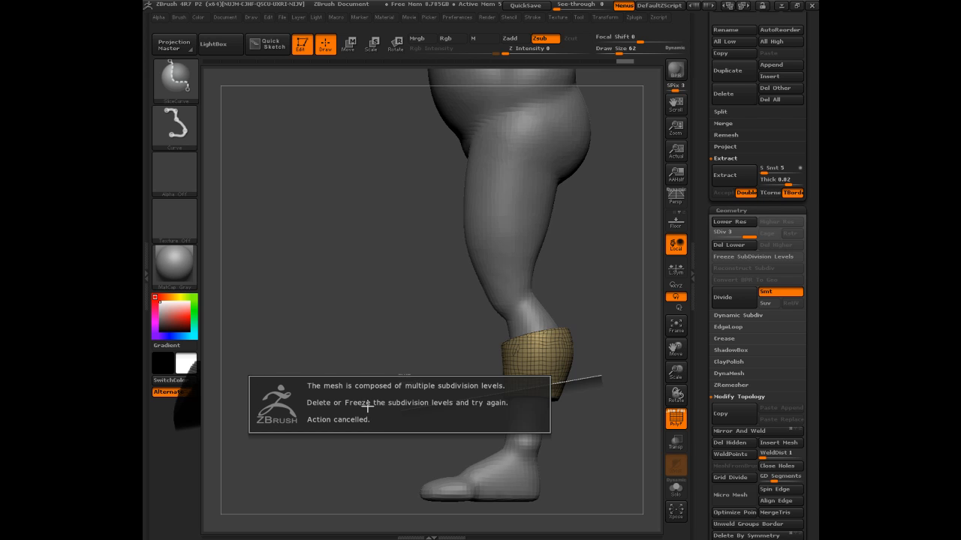
mouse_move(380, 281)
left_mouse_down()
mouse_move(401, 311)
mouse_move(460, 337)
mouse_move(469, 379)
left_mouse_up()
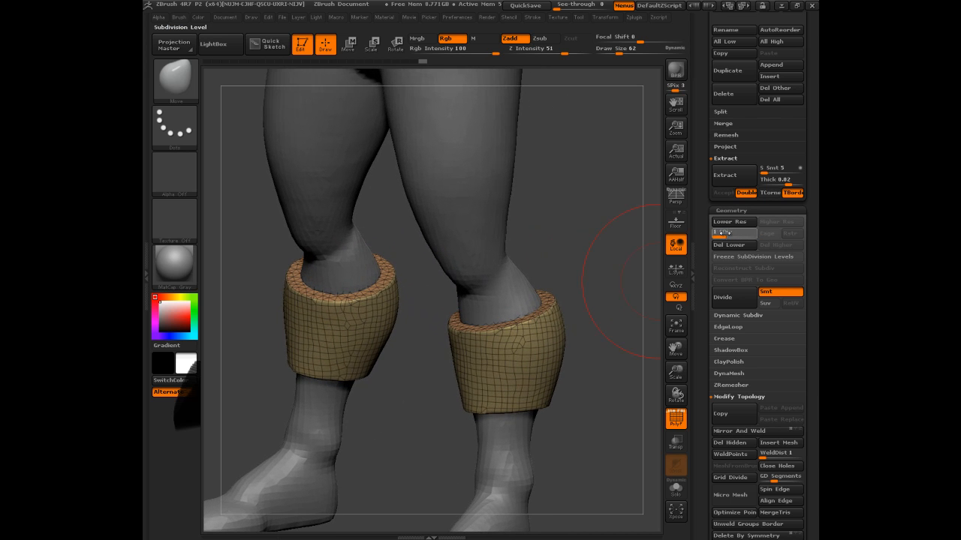
Step: Set the cuffs to subdivision level 1, try deleting the higher levels and undo it
left_click(716, 233)
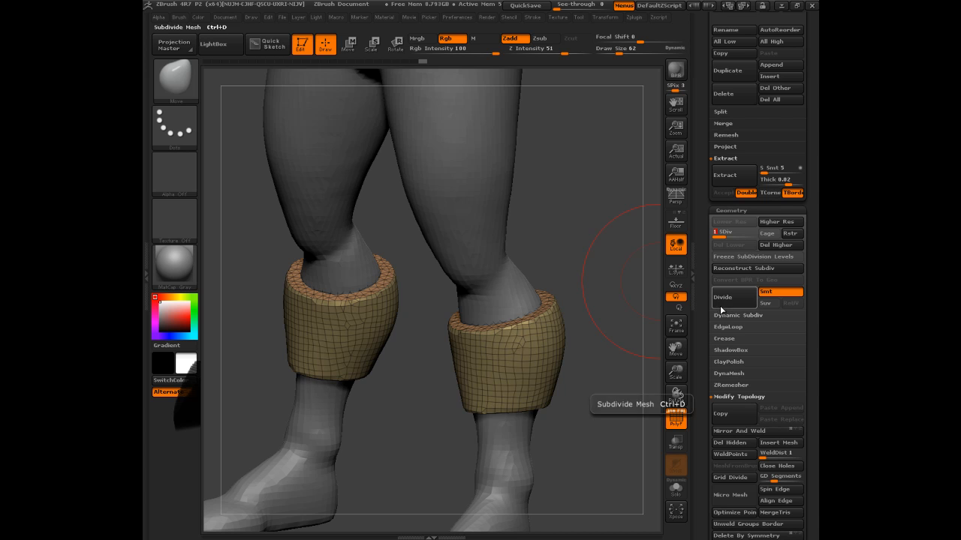
left_click(770, 244)
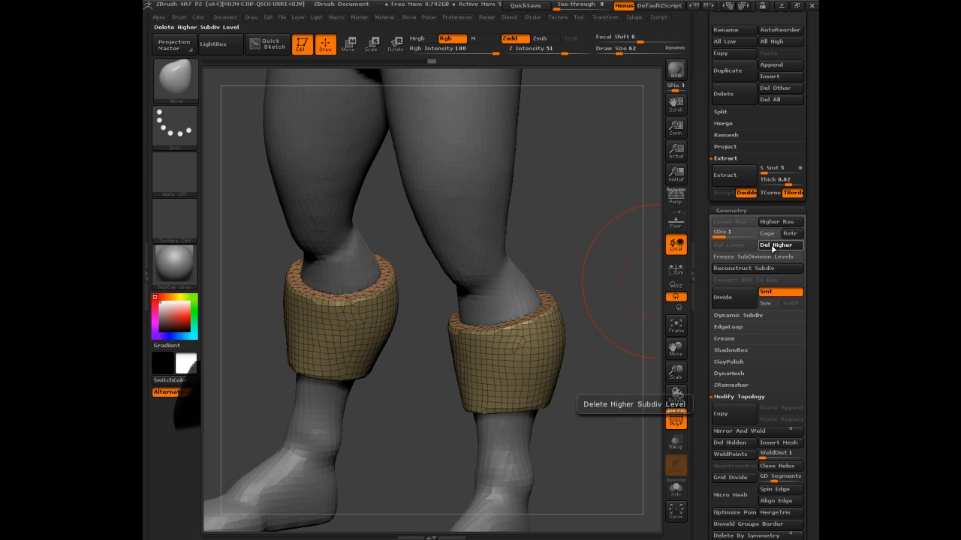
key("ctrl+z")
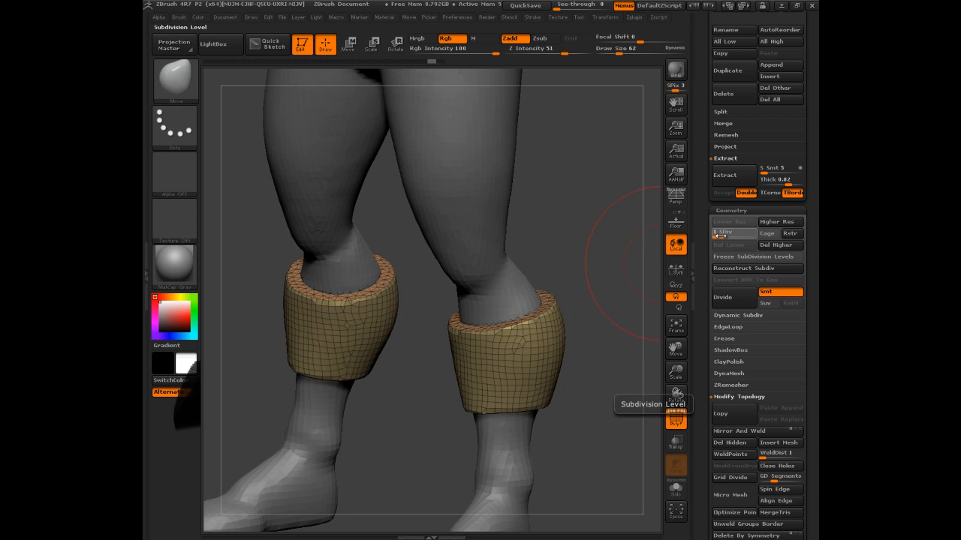
Step: Set the cuffs to subdivision level 2 and delete the lower levels
left_click_drag(719, 234, 744, 258)
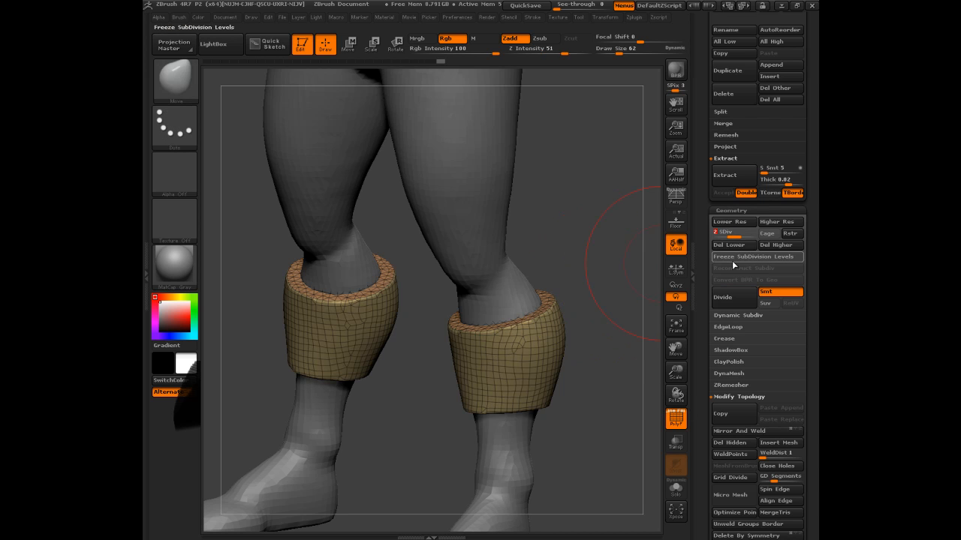
left_click(729, 244)
Step: Slice a thin band along the lower edge of the denser cuffs and undo the slice
mouse_move(694, 320)
left_mouse_down()
mouse_move(627, 349)
mouse_move(595, 383)
mouse_move(435, 418)
mouse_move(453, 444)
left_mouse_up()
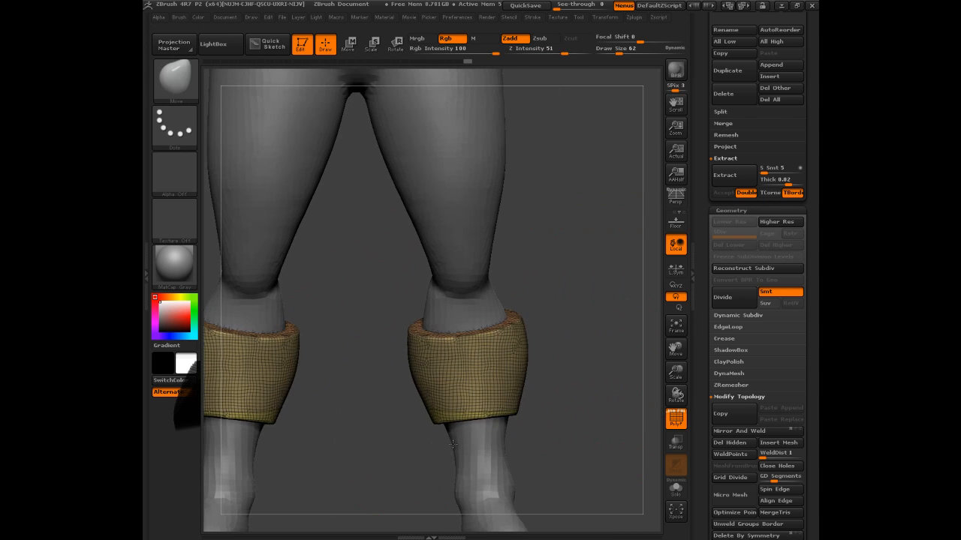
left_click_drag(585, 407, 509, 372, "alt")
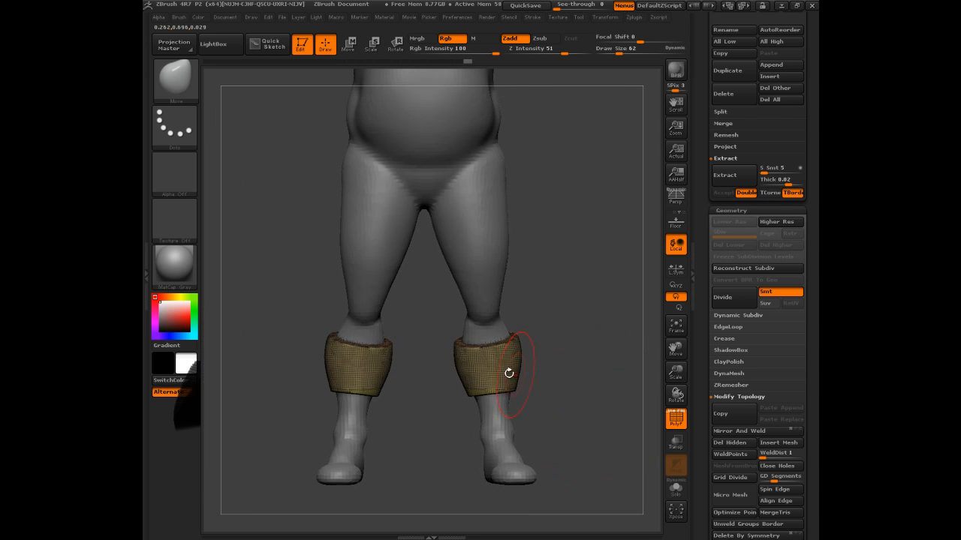
key("ctrl+z")
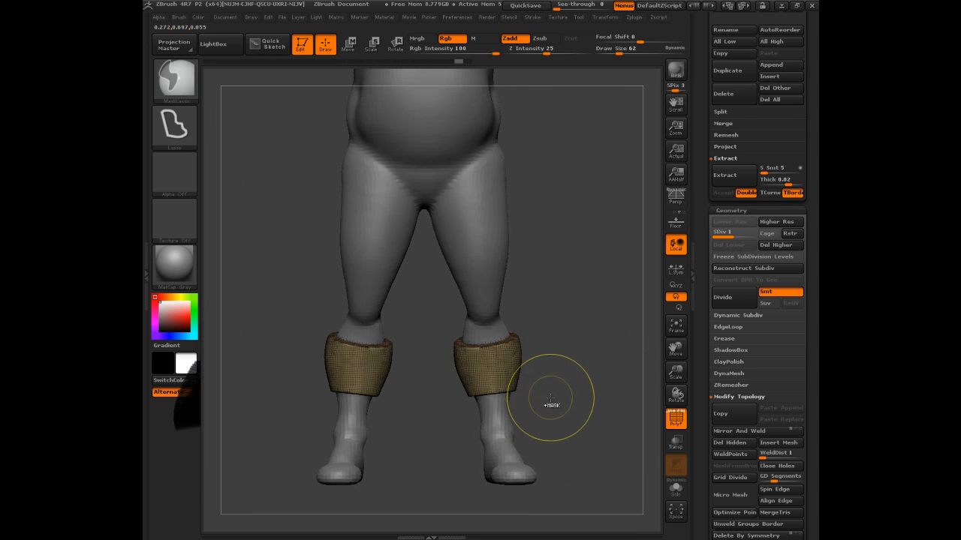
Step: Turn off the polyframe, show all of the character's body parts in perspective and select the Body subtool
left_click(729, 245)
left_click(676, 422)
left_click_drag(586, 323, 618, 292)
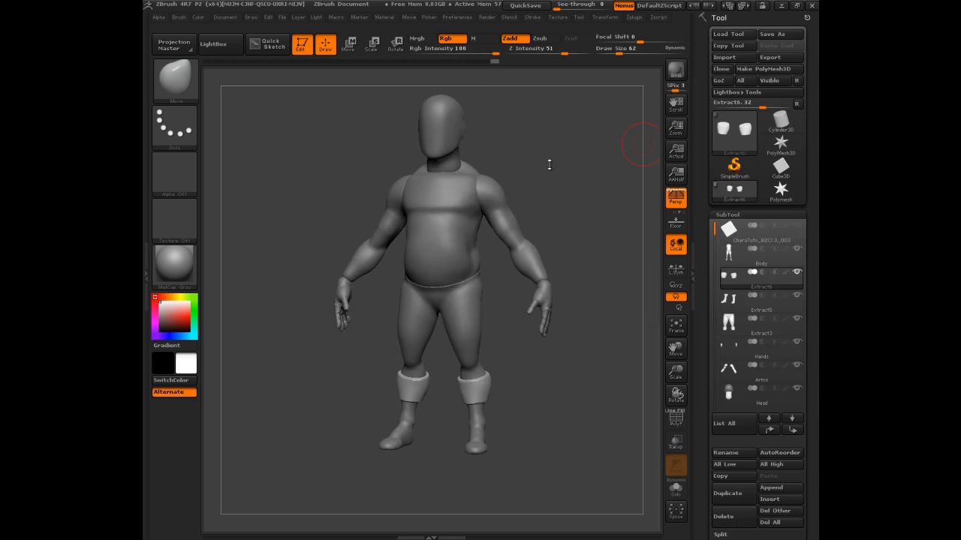
left_click_drag(547, 161, 602, 221)
left_click(736, 267)
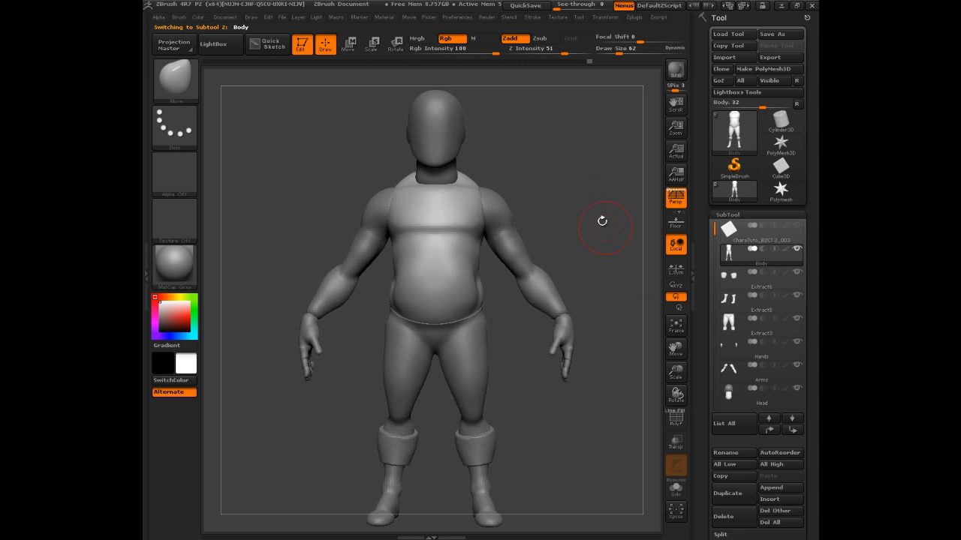
Step: Compare the isolated Body subtool with the full character, focusing on the torso, and leave only the body shown
mouse_move(611, 279)
left_mouse_down()
mouse_move(613, 265)
mouse_move(607, 281)
mouse_move(607, 271)
left_mouse_up()
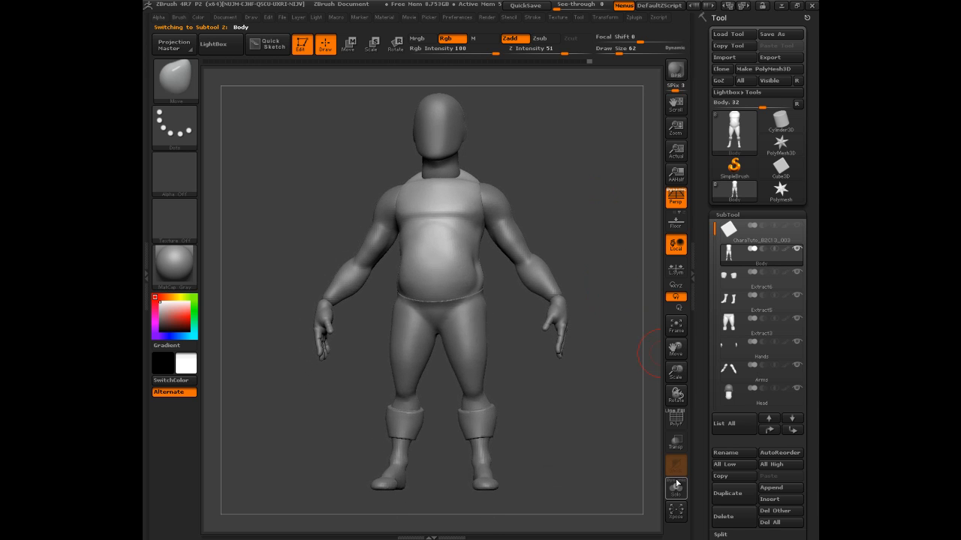
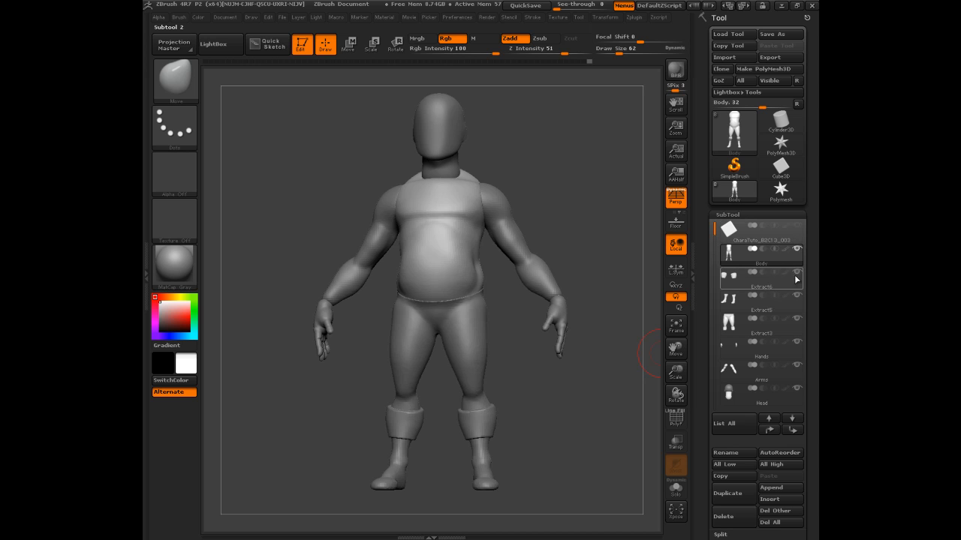
left_click(676, 490)
left_click_drag(595, 344, 586, 324)
left_click(676, 490)
left_click(676, 490)
left_click(677, 490)
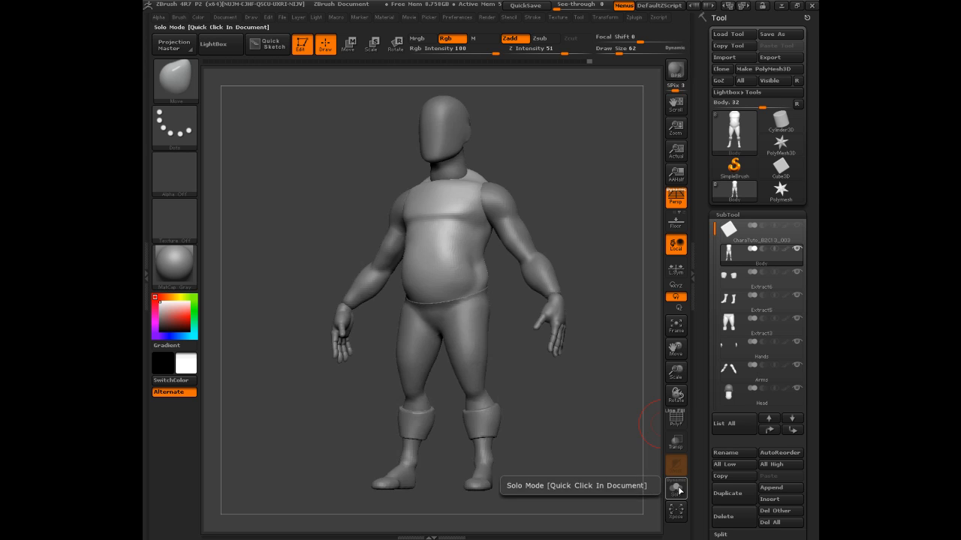
left_click(677, 491)
mouse_move(749, 256)
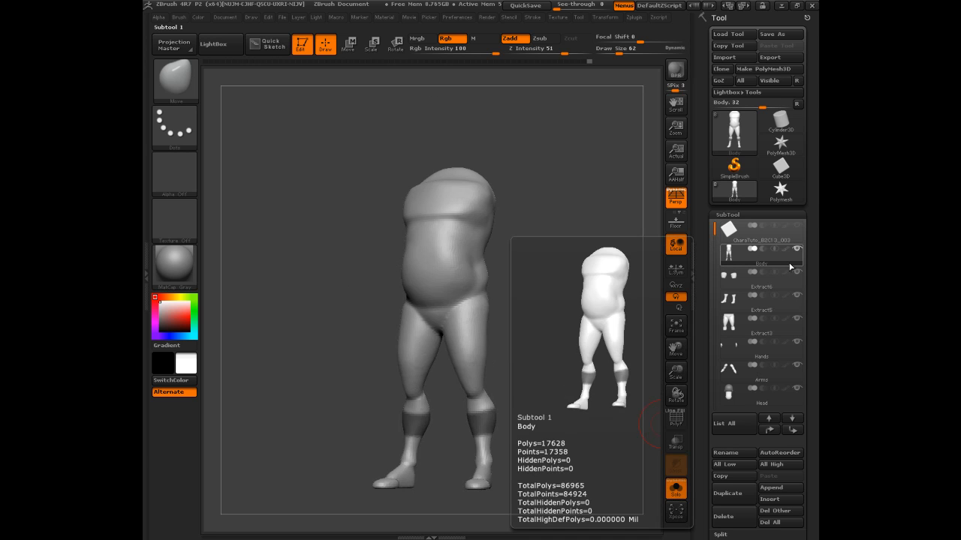
left_click(676, 489)
left_click(676, 489)
left_click_drag(581, 331, 579, 193)
left_click(677, 488)
left_click(675, 488)
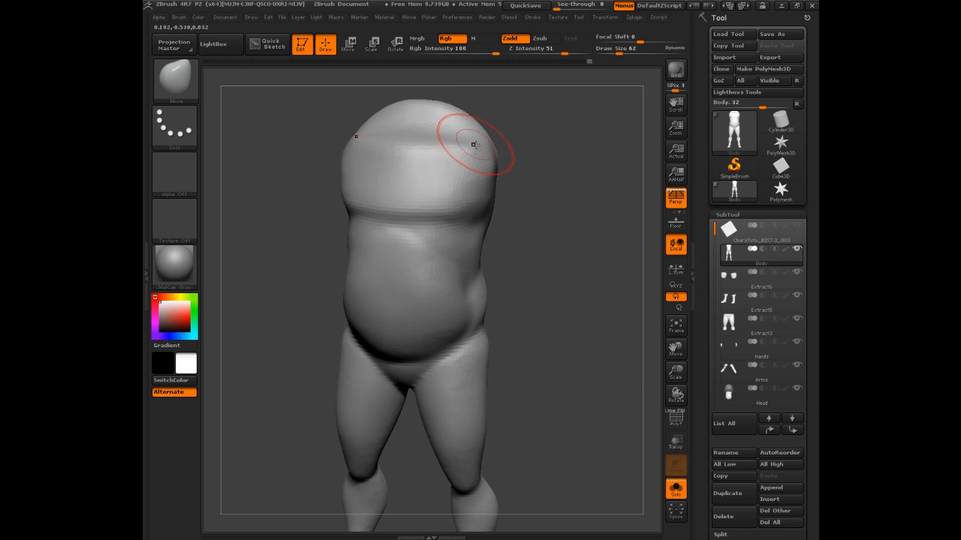
Step: Mask the vest's front edges using MaskPen at draw size 19, from the neck down to the lower belly, with all body parts shown
key("s")
left_click_drag(470, 137, 463, 131)
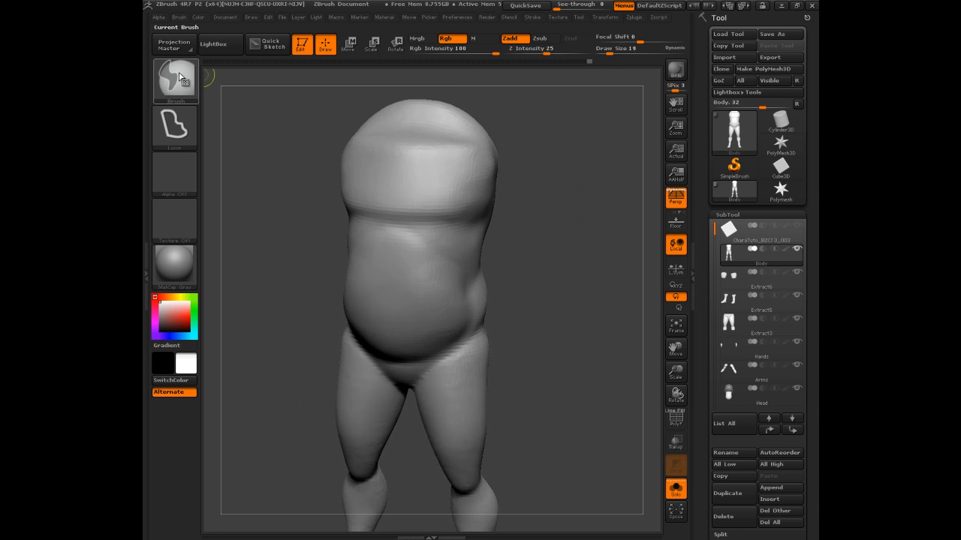
left_click(176, 79, "ctrl")
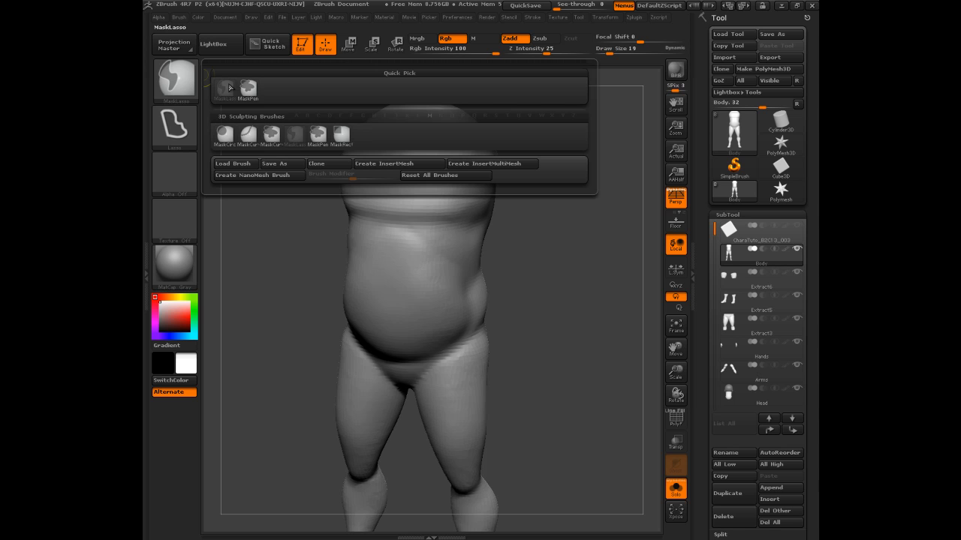
left_click(314, 136)
left_click_drag(529, 155, 469, 186)
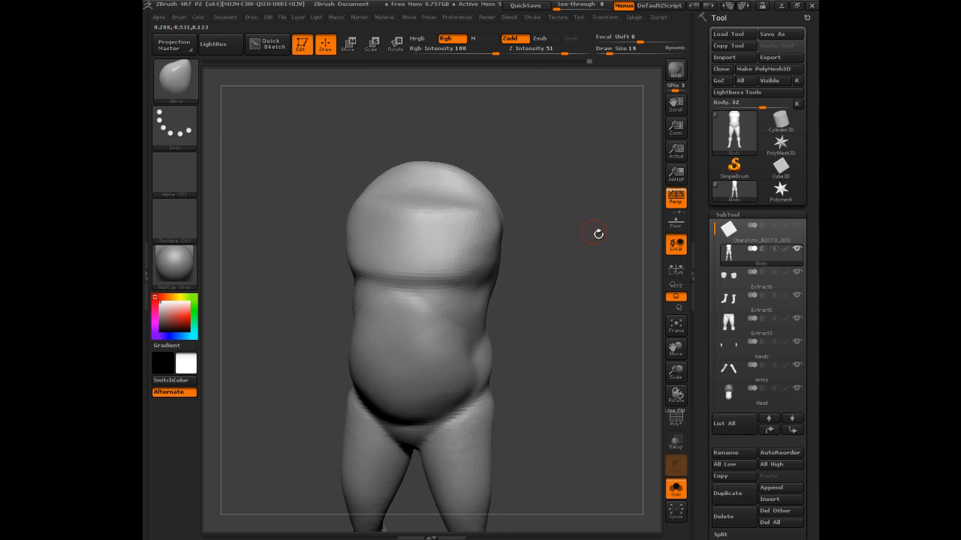
left_click(676, 486)
key("ctrl")
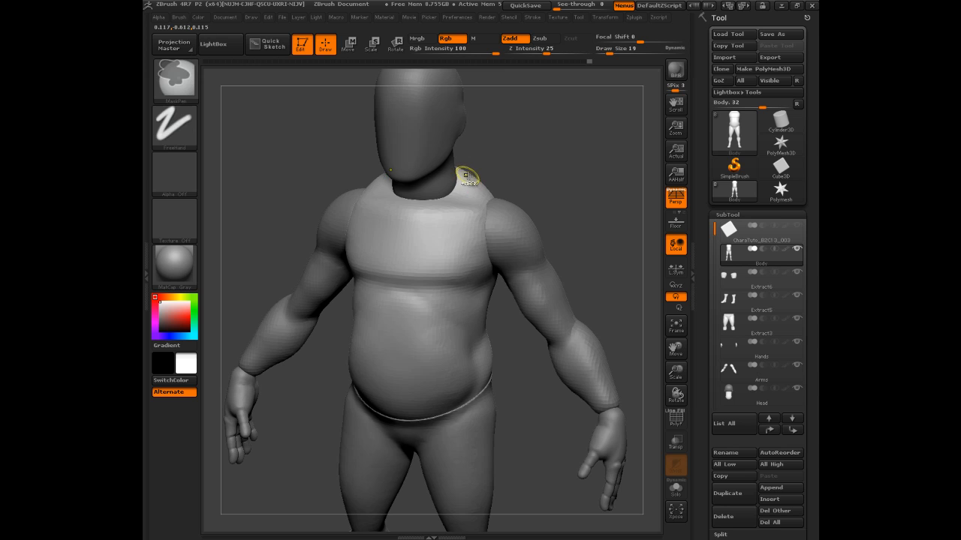
mouse_move(464, 199)
left_mouse_down("ctrl")
mouse_move(433, 289)
mouse_move(445, 358)
left_mouse_up("ctrl")
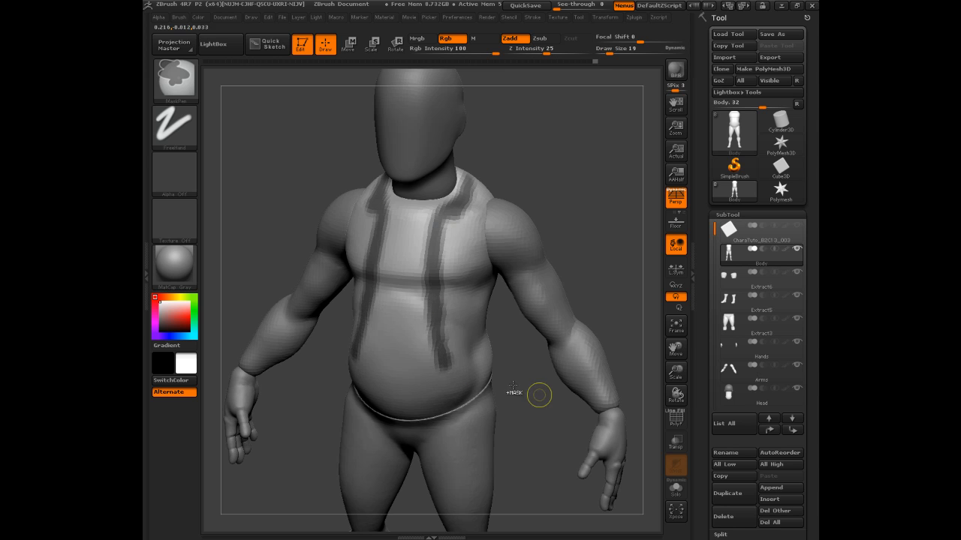
Step: Isolate the body and mask the vest's bottom hem as a band from the front edge around the waist to the back
left_click(676, 488)
mouse_move(647, 450)
left_mouse_down()
mouse_move(641, 386)
mouse_move(566, 262)
left_mouse_up()
mouse_move(440, 369)
left_mouse_down("ctrl")
mouse_move(485, 363)
mouse_move(515, 339)
left_mouse_up("ctrl")
left_click_drag(589, 322, 541, 327)
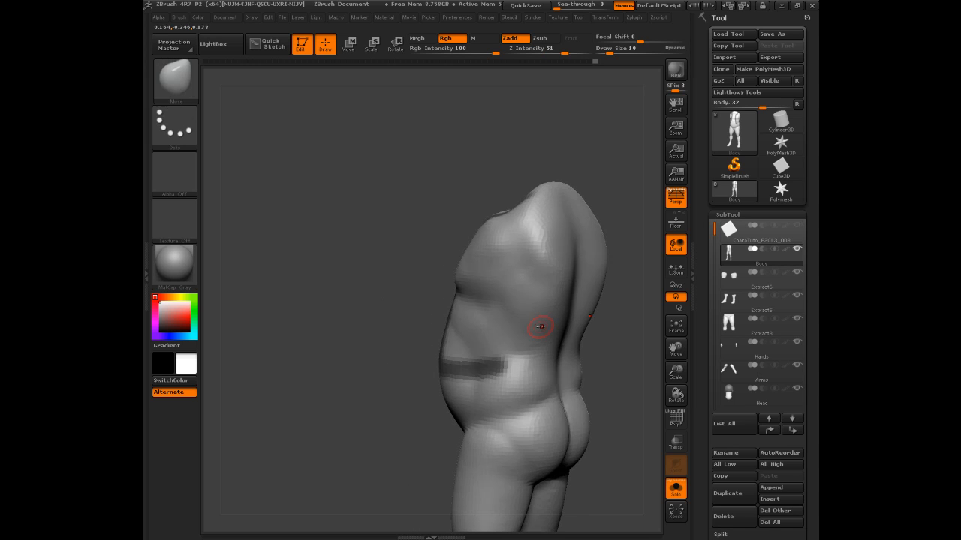
left_click_drag(450, 367, 559, 353, "ctrl")
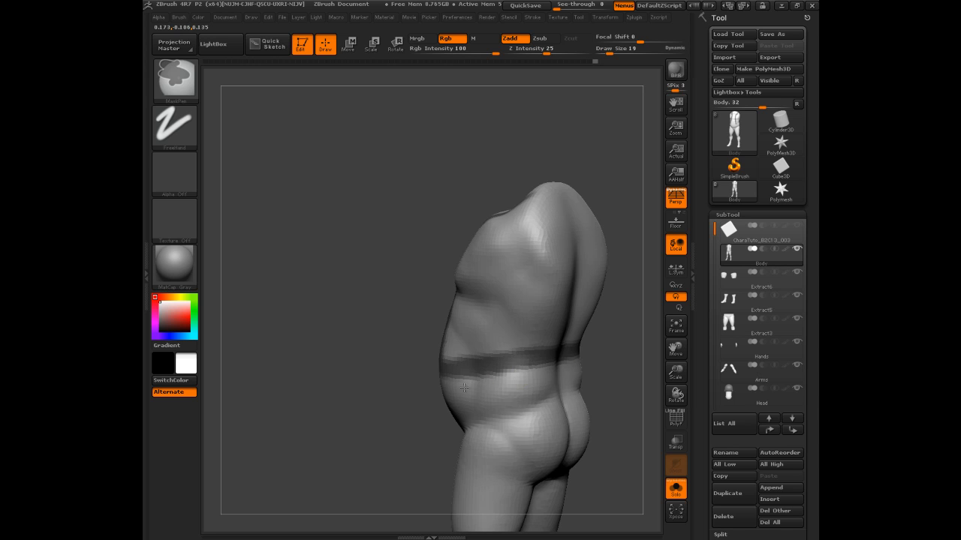
Step: Show all body parts again and mask the vest's neckline around the back of the neck
left_click_drag(597, 271, 640, 304)
left_click_drag(568, 188, 569, 223)
left_click(679, 485)
left_click_drag(591, 304, 522, 252)
key("ctrl")
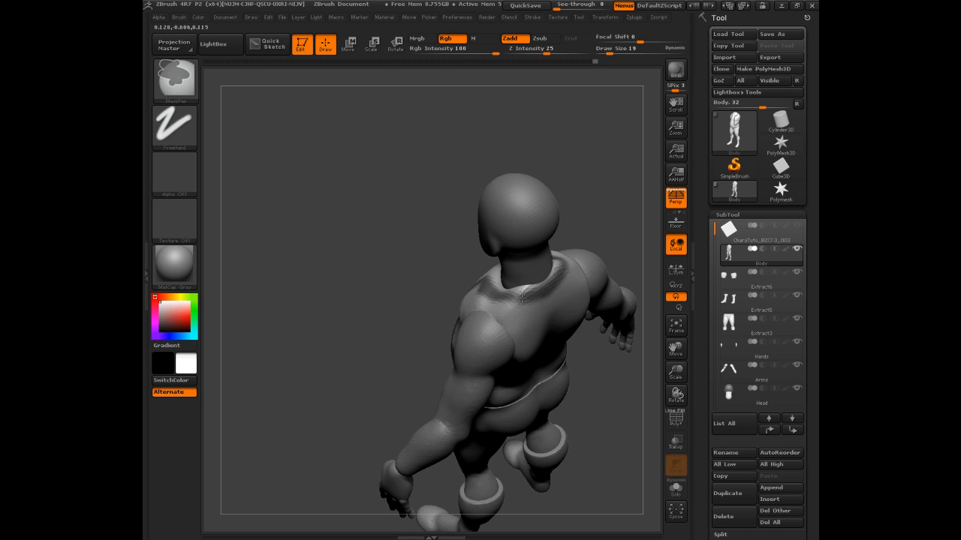
Step: Mask the vest's armhole edges along the chest, over the shoulders and down the back beside the arms
left_click_drag(384, 292, 448, 255)
key("ctrl")
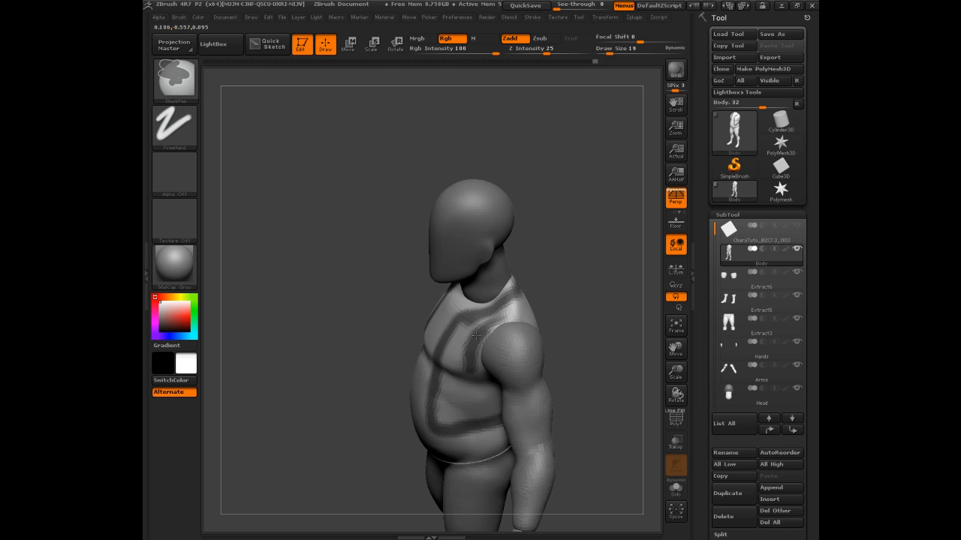
left_click_drag(502, 319, 509, 313, "ctrl")
mouse_move(582, 314)
left_mouse_down()
mouse_move(527, 306)
mouse_move(514, 325)
mouse_move(523, 366)
left_mouse_up()
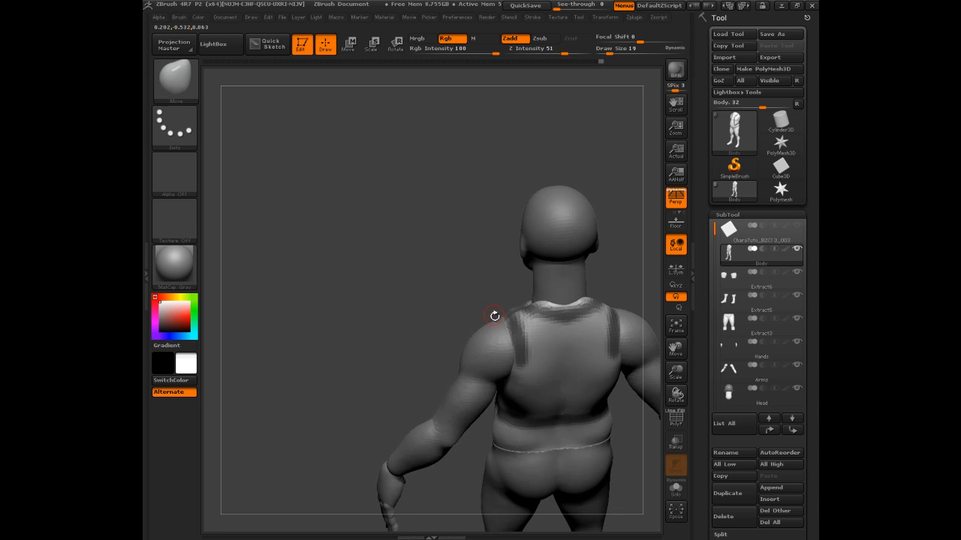
left_click_drag(491, 314, 497, 281)
left_click_drag(529, 318, 520, 359, "ctrl")
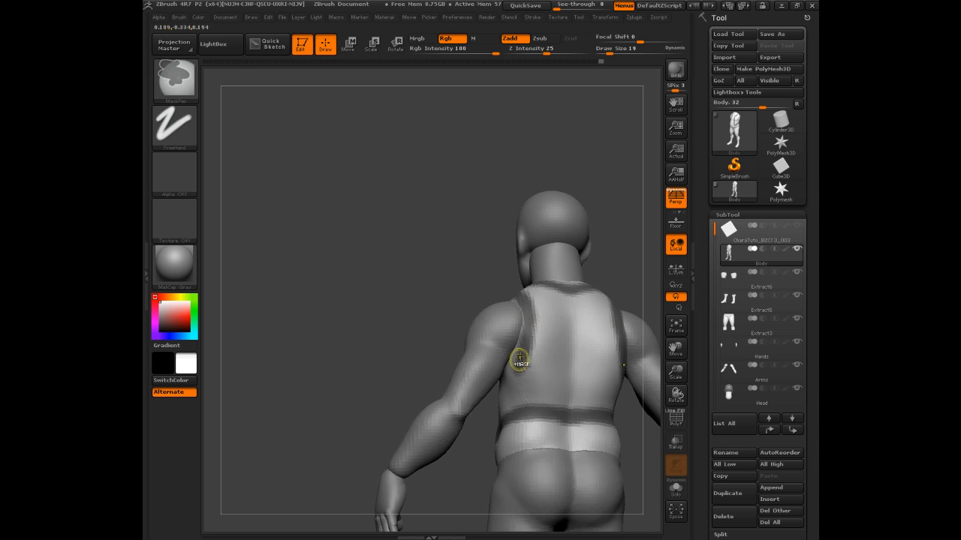
Step: Close the masked armhole outline under the arm, connecting its front and back edges, and isolate the body
left_click(671, 492)
left_click_drag(388, 341, 455, 363)
left_click(675, 488)
left_click_drag(343, 368, 407, 338)
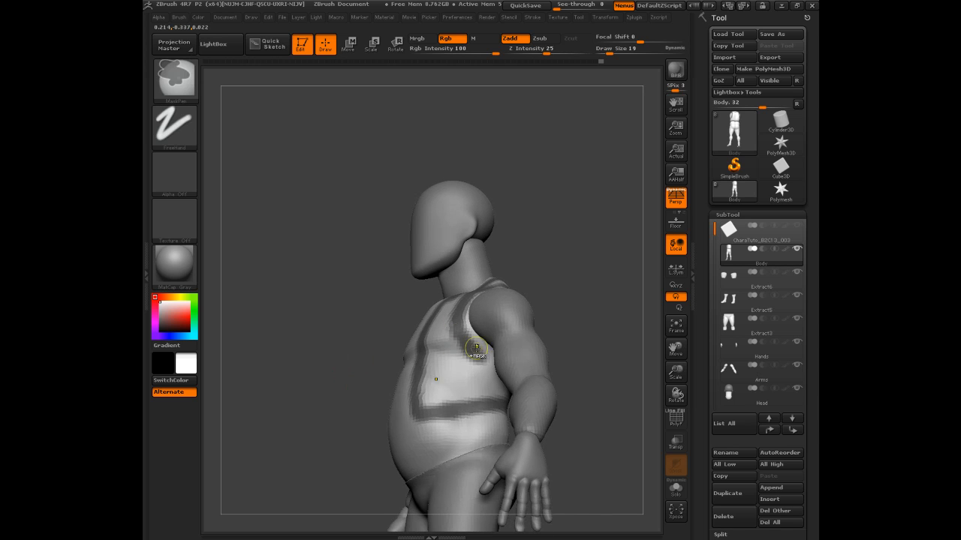
left_click_drag(478, 354, 485, 362, "ctrl")
left_click(677, 489)
mouse_move(630, 356)
left_mouse_down()
mouse_move(585, 342)
mouse_move(603, 322)
mouse_move(576, 325)
left_mouse_up()
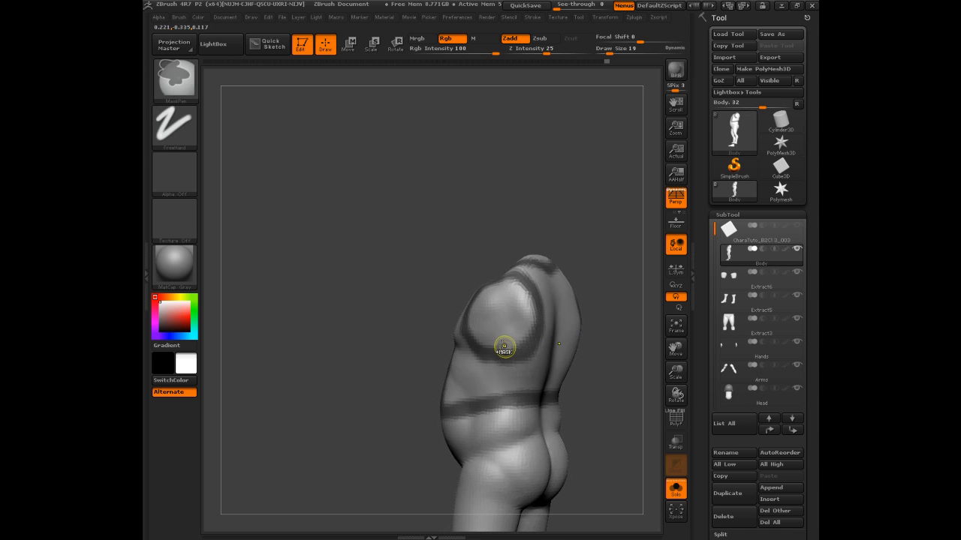
Step: Fill the vest outline's chest, side and back areas with mask, enlarging the brush to draw size 47
left_click_drag(587, 276, 610, 259)
key("ctrl")
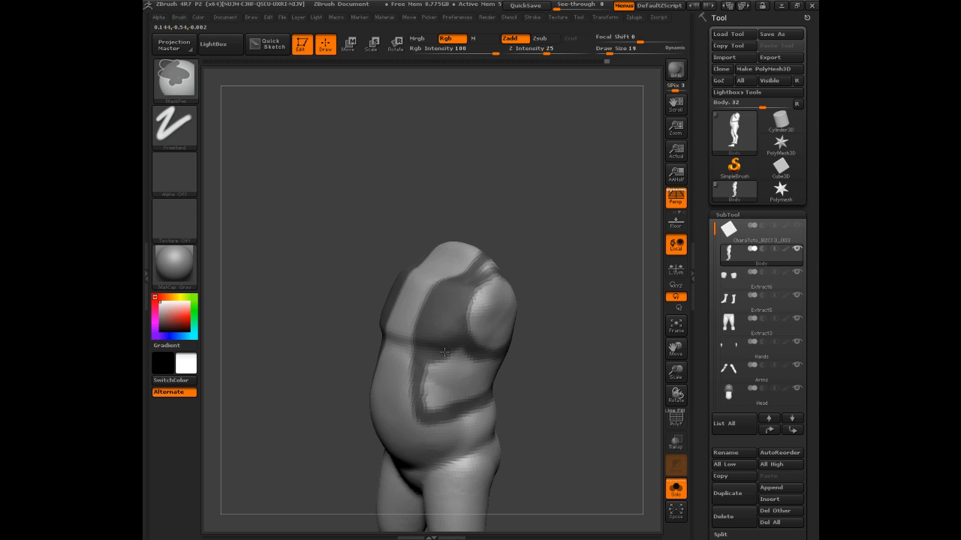
left_click_drag(454, 358, 430, 374, "ctrl")
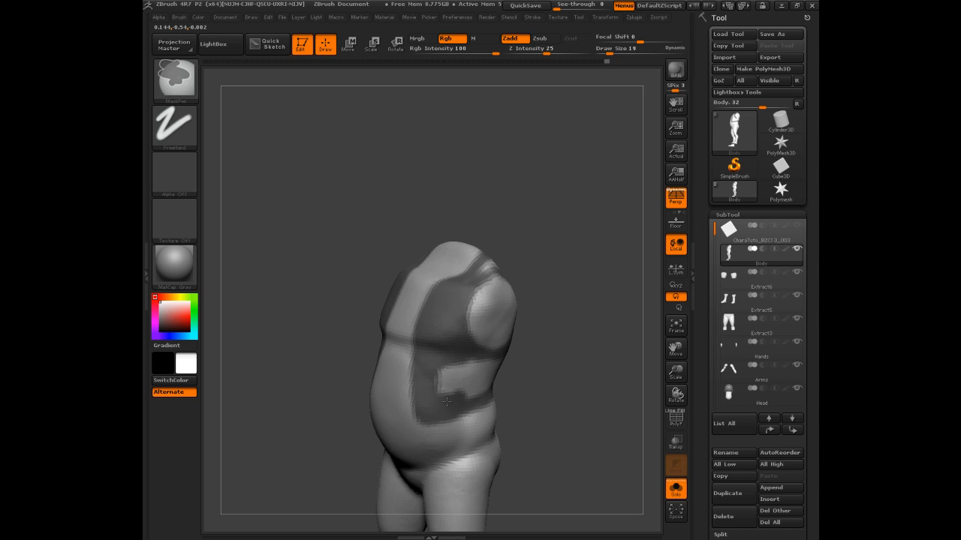
mouse_move(574, 372)
left_mouse_down()
mouse_move(518, 362)
mouse_move(476, 376)
mouse_move(492, 384)
left_mouse_up()
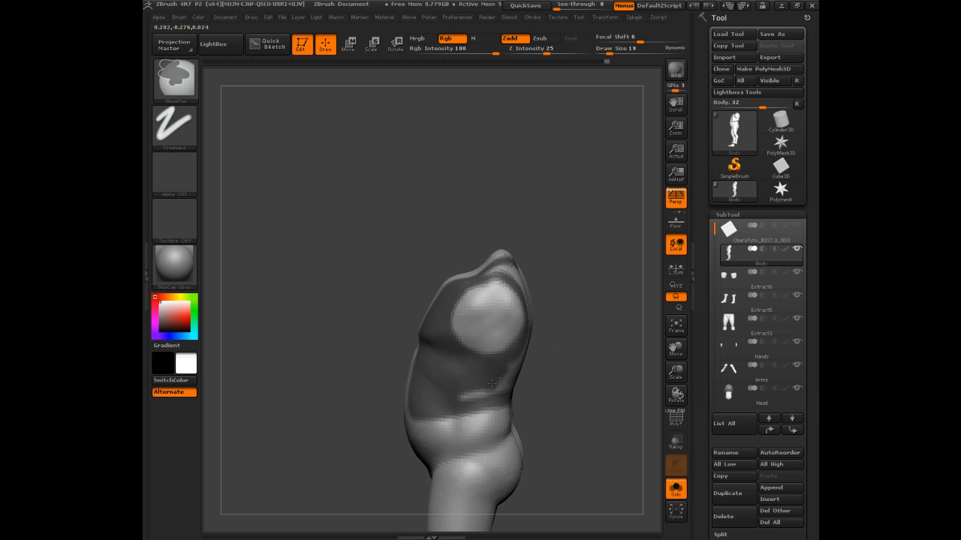
mouse_move(575, 332)
left_mouse_down("shift")
mouse_move(545, 324)
mouse_move(554, 303)
mouse_move(488, 302)
mouse_move(503, 306)
mouse_move(485, 314)
mouse_move(517, 330)
left_mouse_up("shift")
key("s")
left_click_drag(509, 345, 488, 365, "ctrl")
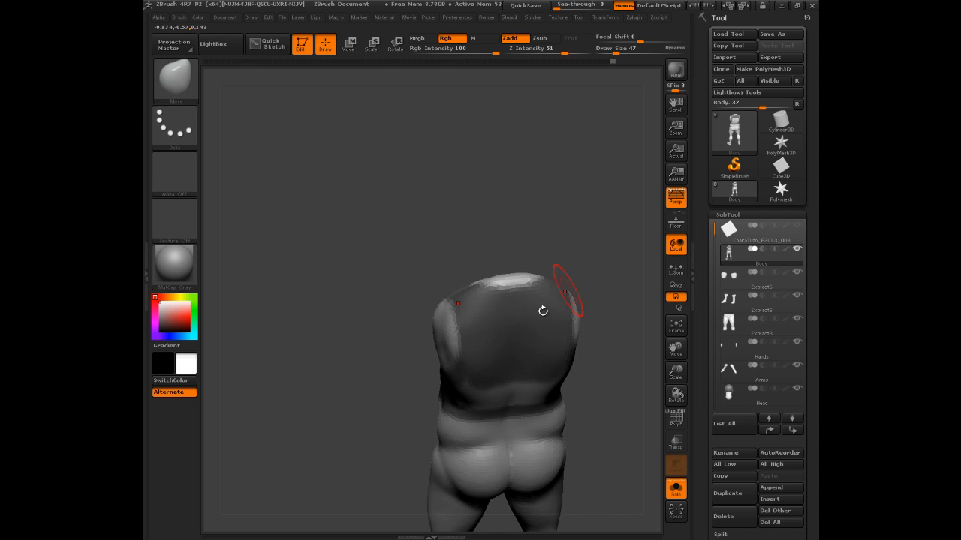
left_click_drag(584, 274, 576, 236)
mouse_move(512, 379)
left_mouse_down("ctrl")
mouse_move(486, 407)
mouse_move(473, 404)
mouse_move(500, 420)
left_mouse_up("ctrl")
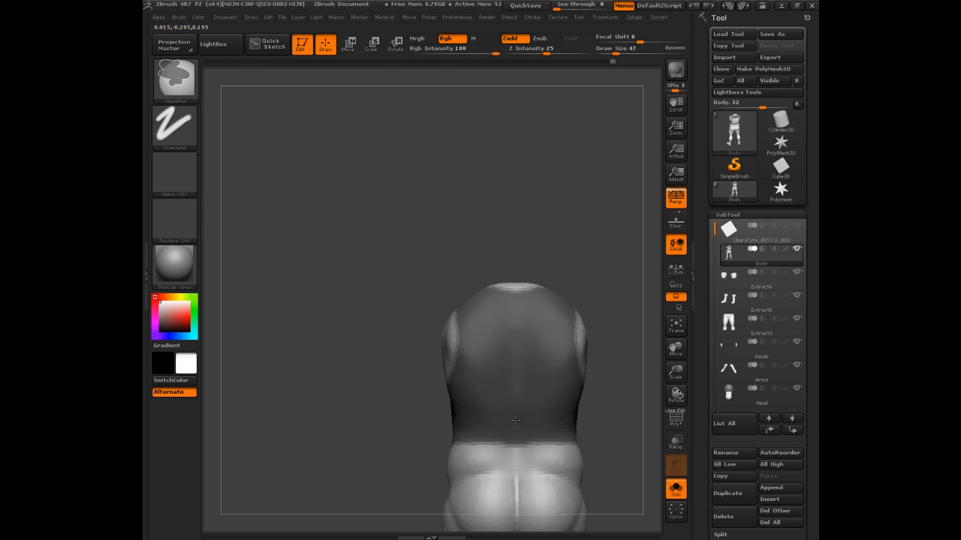
Step: Try extracting the masked vest area with a thickness of 0.02
mouse_move(481, 244)
left_mouse_down()
mouse_move(584, 168)
mouse_move(572, 171)
mouse_move(536, 129)
mouse_move(573, 158)
mouse_move(575, 181)
left_mouse_up()
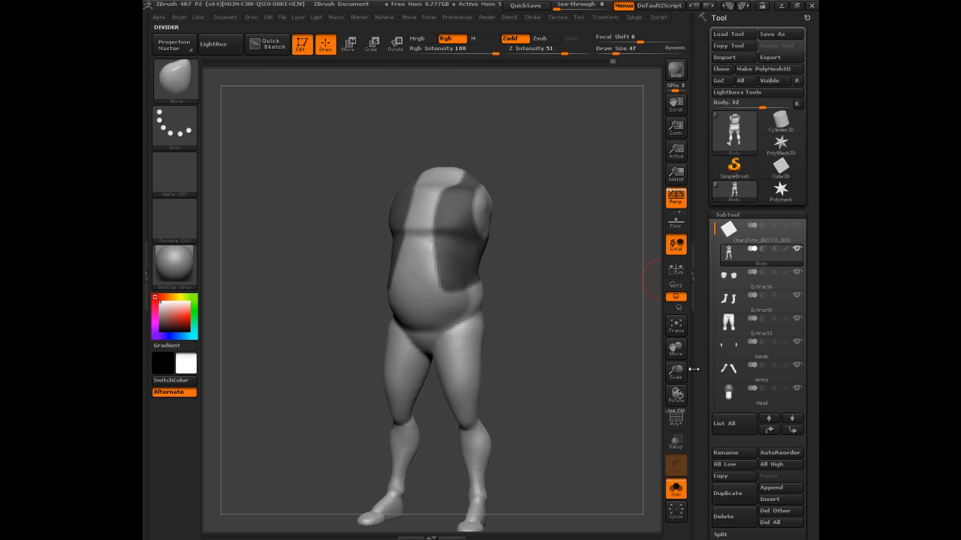
scroll(739, 300, "down", 8)
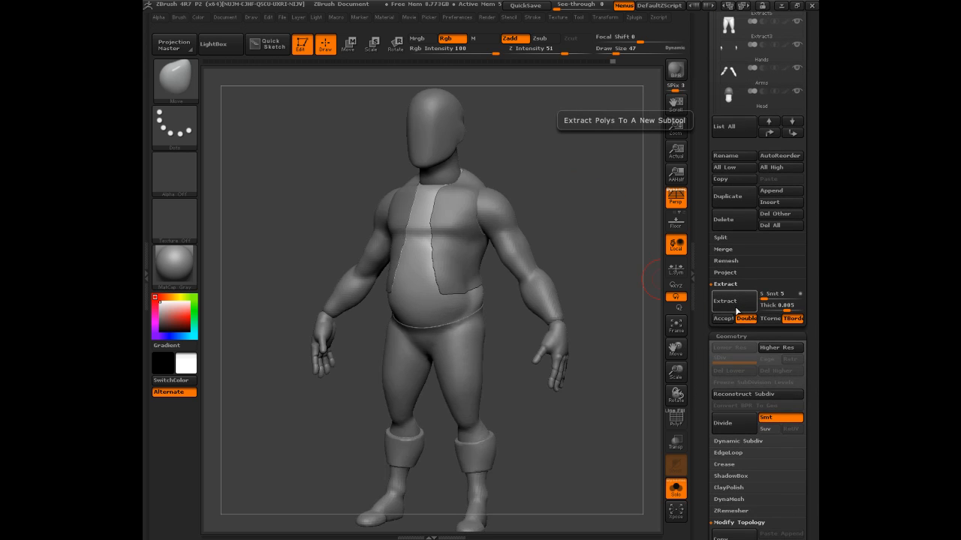
left_click(769, 306)
left_click(742, 304)
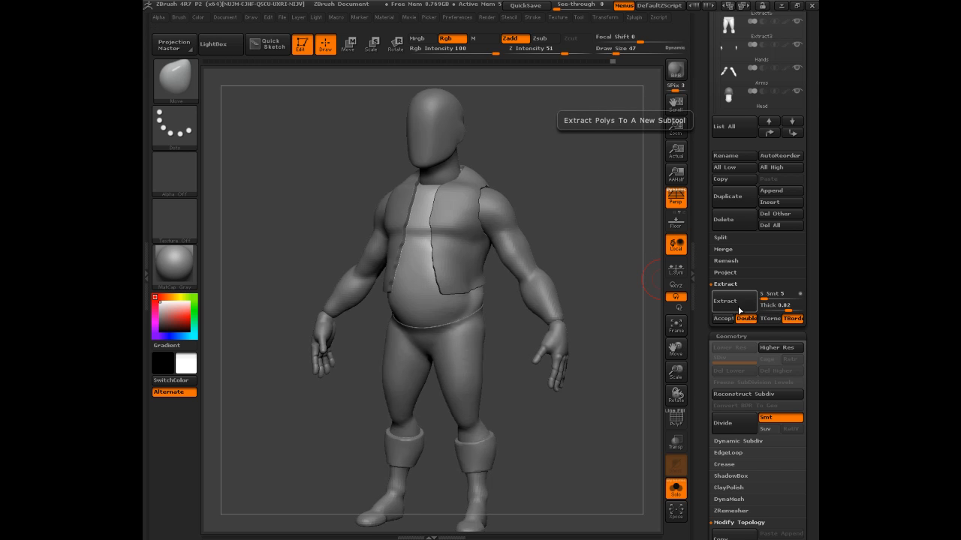
Step: Extract the masked vest area with a thickness of 0.03 and accept it as a new subtool
left_click(761, 306)
type("0.0")
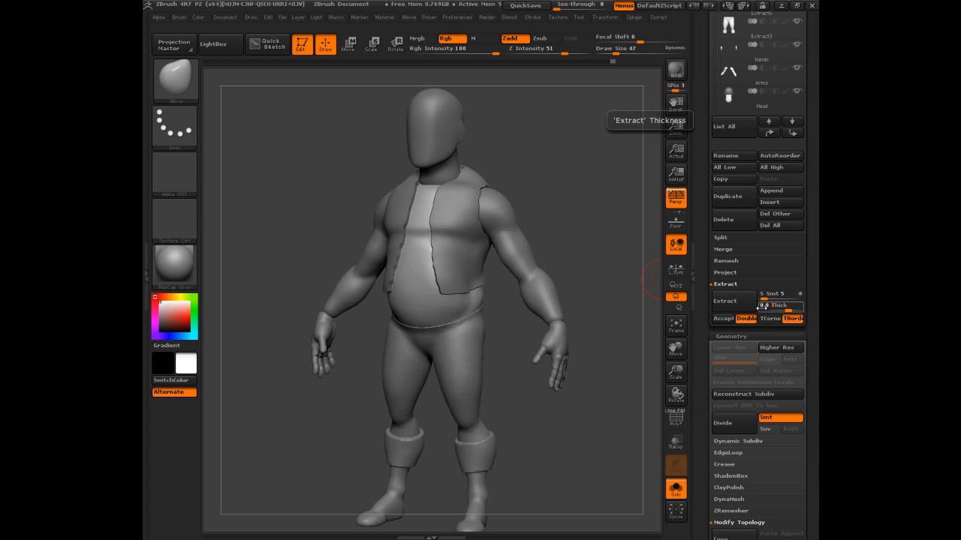
type("3")
key("Return")
left_click(727, 304)
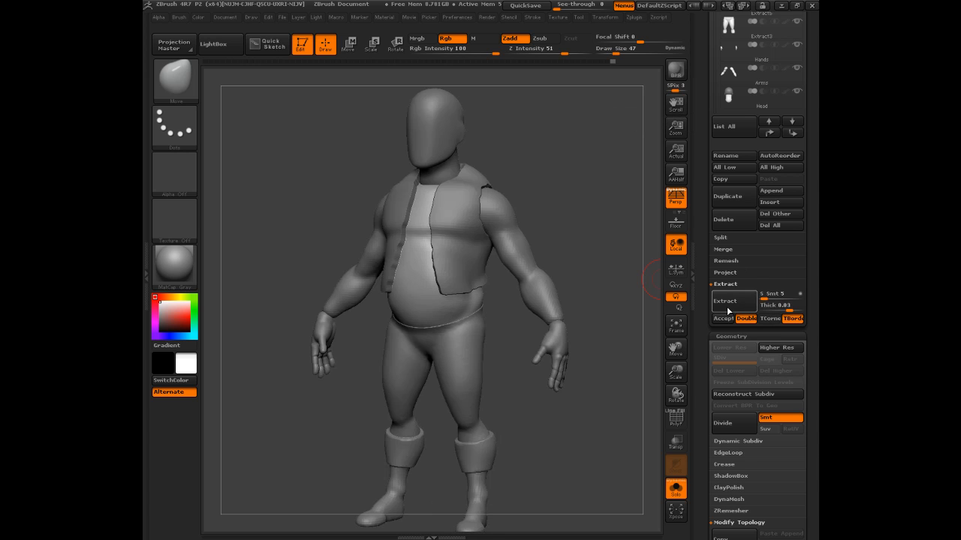
left_click(723, 320)
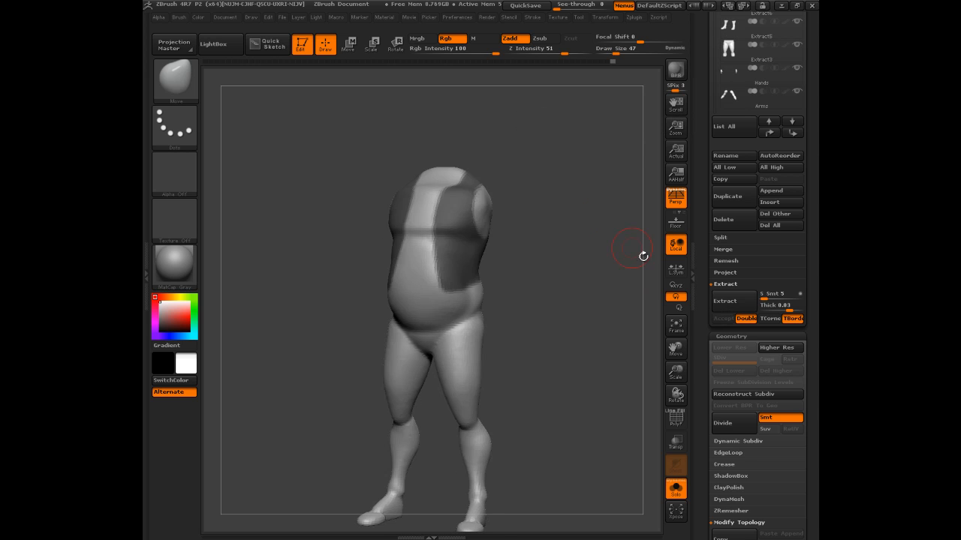
Step: Show all of the character's parts around the body and select the extracted vest subtool
left_click_drag(607, 215, 619, 212)
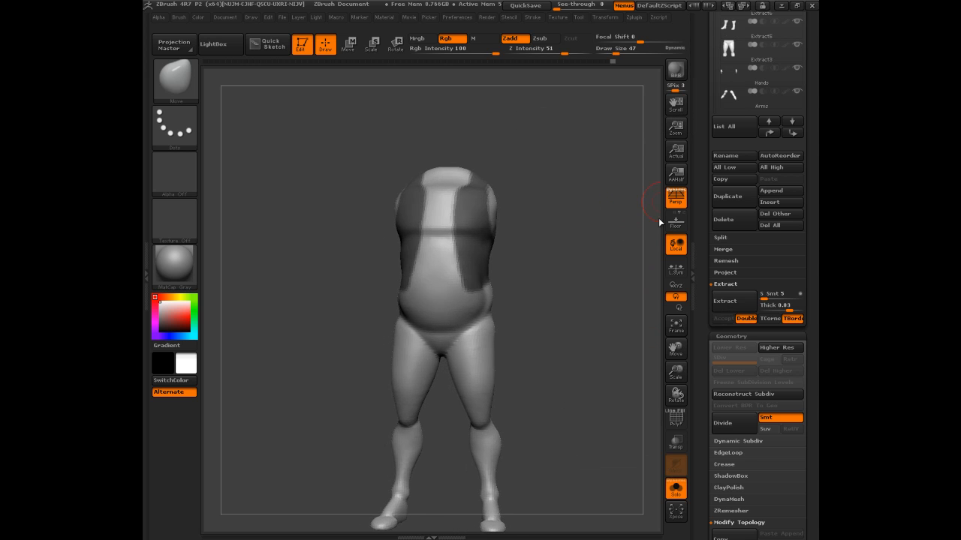
left_click_drag(601, 256, 579, 223, "alt")
scroll(736, 147, "up", 5)
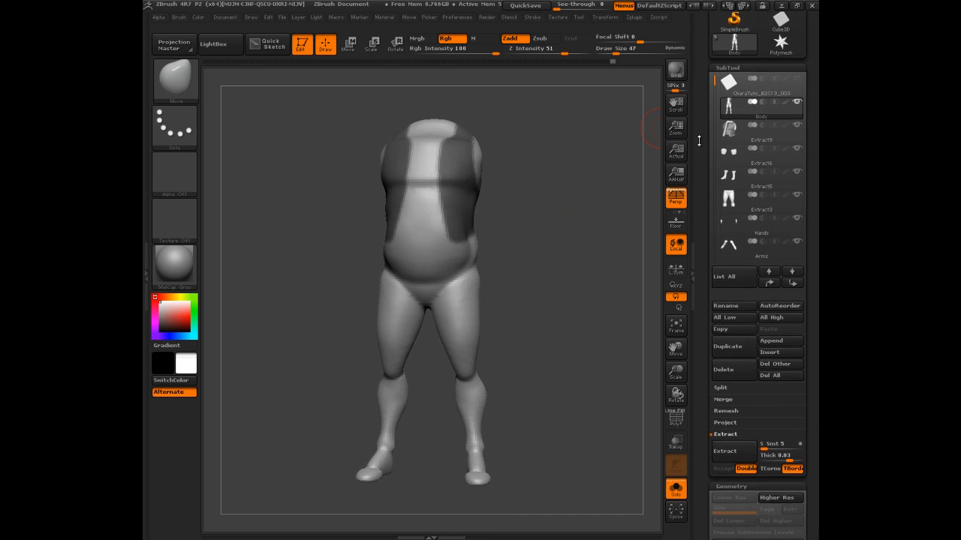
left_click(677, 486)
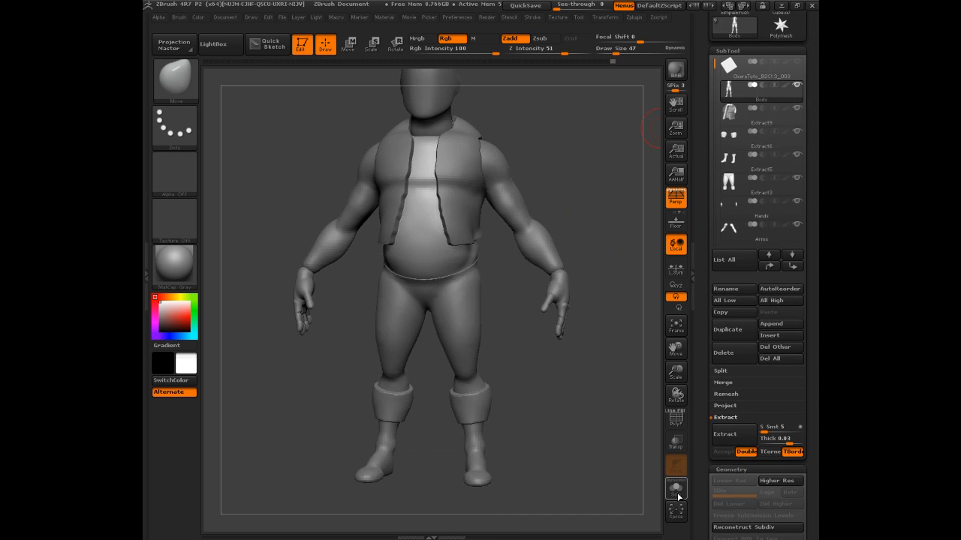
left_click_drag(585, 163, 517, 166)
left_click(725, 118)
Step: Isolate the vest with its polyframe displayed and examine its mesh, polygroups and front edges from several angles
left_click_drag(591, 189, 597, 246)
left_click_drag(610, 345, 597, 258)
left_click(676, 488)
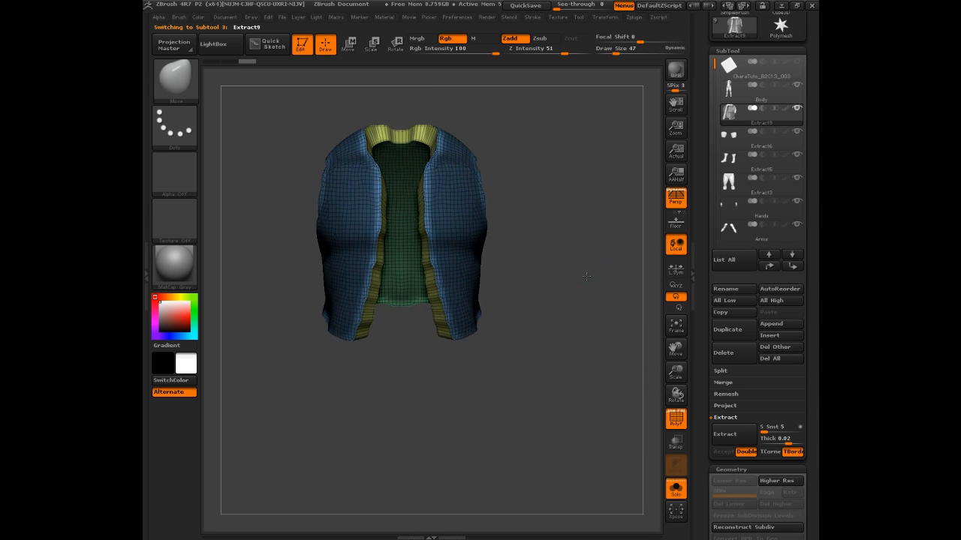
left_click_drag(585, 237, 556, 261)
left_click_drag(540, 167, 513, 178)
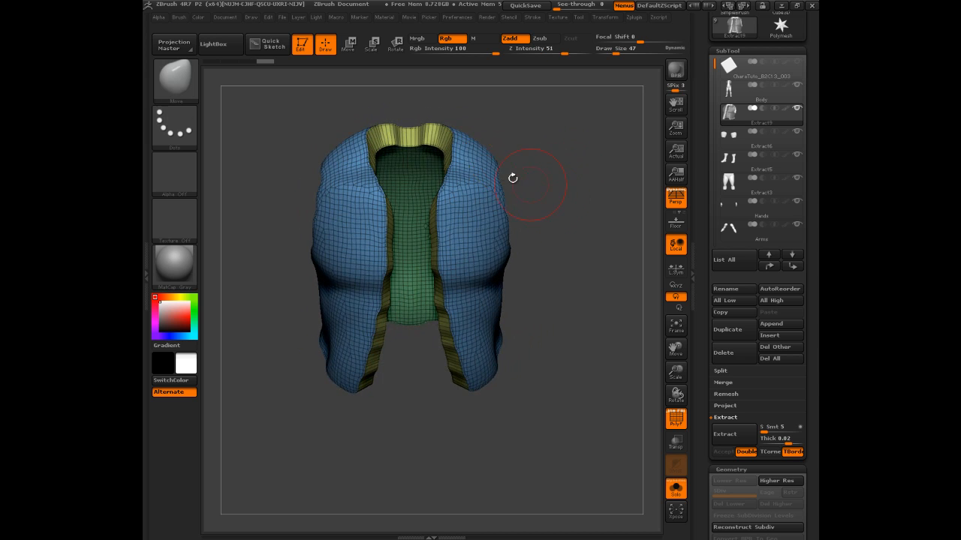
left_click_drag(573, 268, 428, 163)
left_click_drag(555, 204, 586, 178)
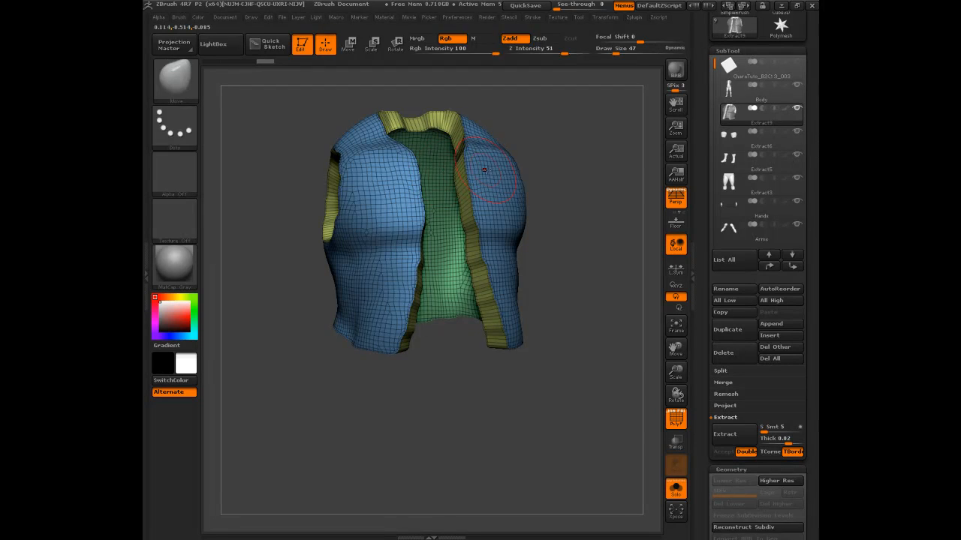
Step: Try isolating the vest's outer-surface polygroup and closing its holes, check it against the body, and undo the attempt
left_click(484, 171, "ctrl+shift")
left_click_drag(593, 172, 601, 189)
scroll(704, 373, "down", 5)
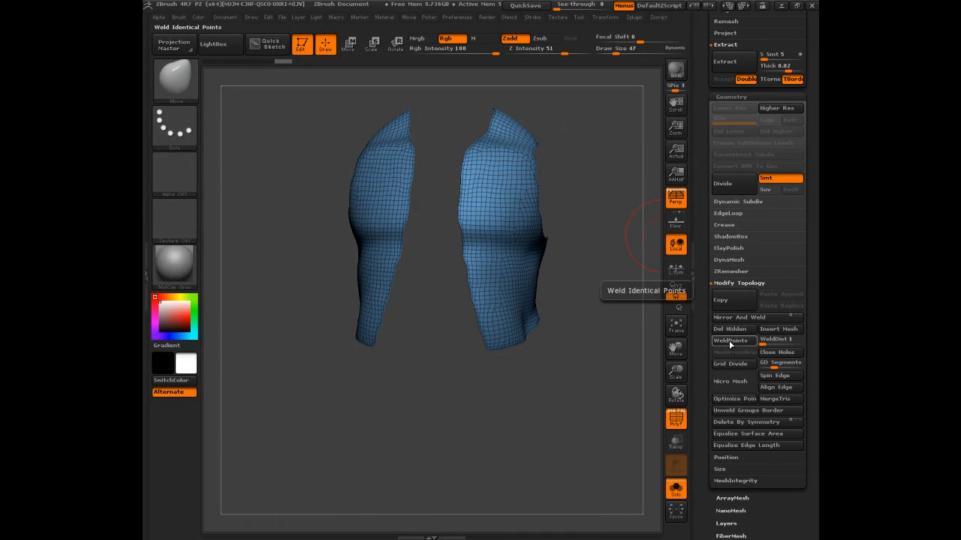
left_click(769, 353)
mouse_move(593, 385)
left_mouse_down()
mouse_move(661, 392)
mouse_move(596, 398)
mouse_move(593, 387)
left_mouse_up()
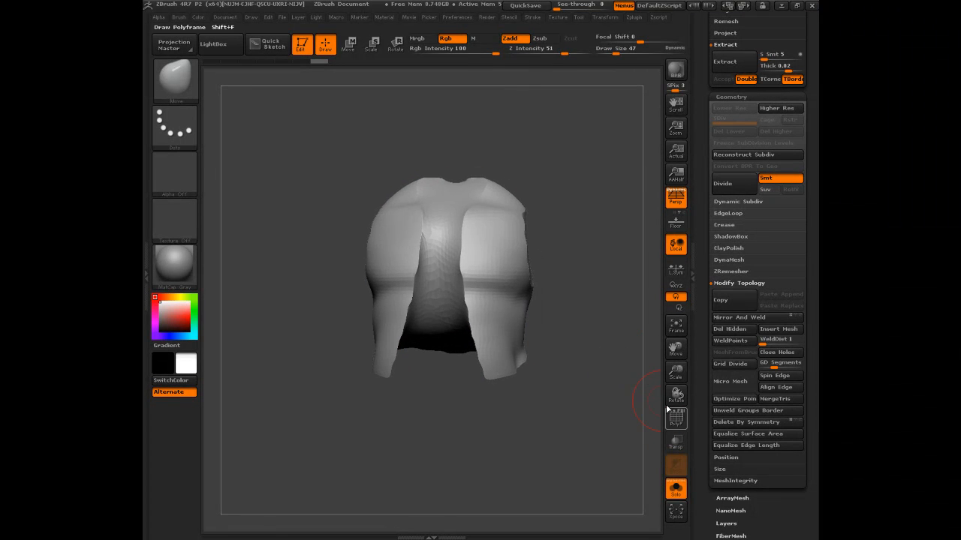
left_click(678, 484)
mouse_move(580, 440)
left_mouse_down()
mouse_move(559, 436)
mouse_move(579, 433)
left_mouse_up()
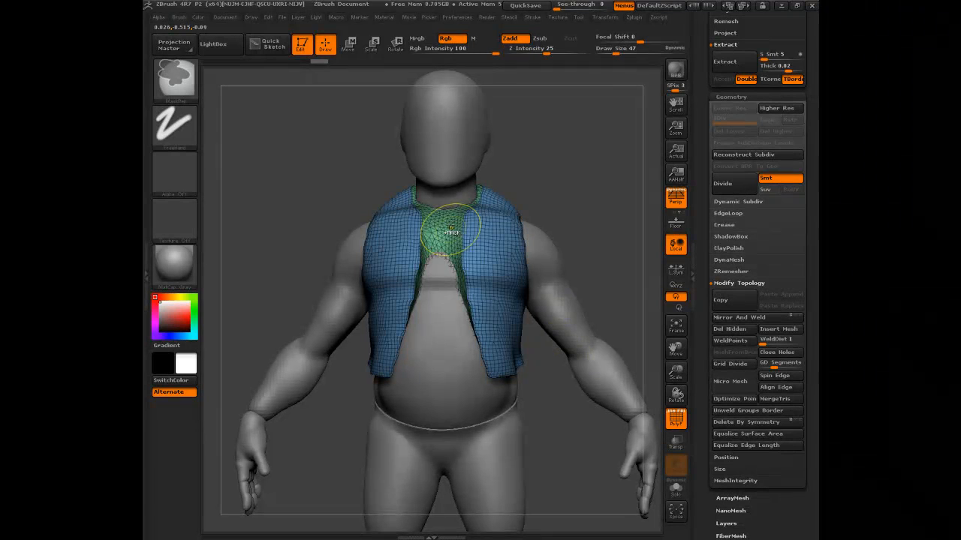
mouse_move(598, 217)
left_mouse_down()
mouse_move(615, 221)
mouse_move(584, 196)
mouse_move(559, 197)
mouse_move(658, 398)
left_mouse_up()
key("ctrl+z")
Step: Solo the vest and, with the SelectRect brush, hide its outer and inner surface polygroups to isolate the edge strips
left_click(677, 489)
mouse_move(596, 212)
left_mouse_down()
mouse_move(599, 185)
mouse_move(609, 195)
mouse_move(576, 196)
mouse_move(593, 214)
mouse_move(582, 212)
left_mouse_up()
double_click(554, 235, "ctrl+shift")
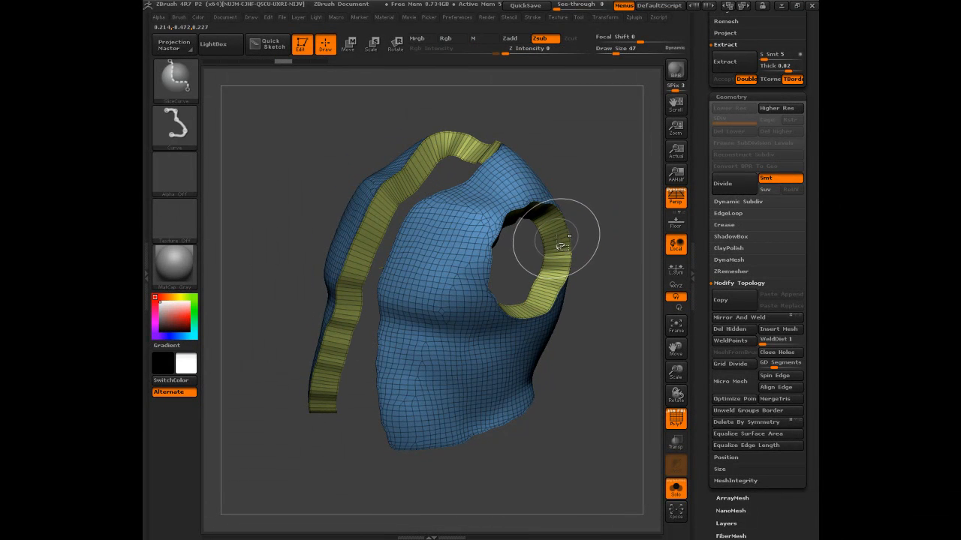
mouse_move(589, 180)
left_mouse_down()
mouse_move(608, 188)
mouse_move(551, 135)
left_mouse_up()
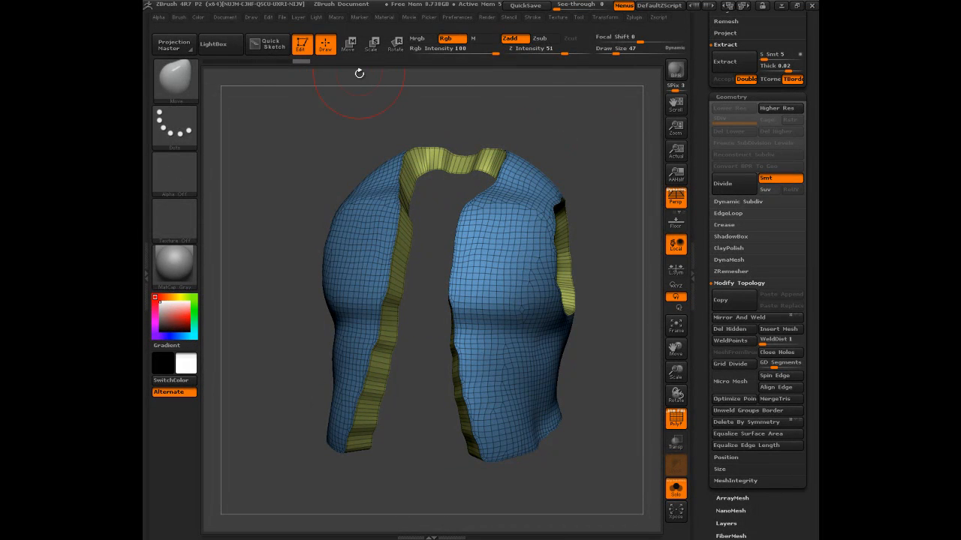
left_click(186, 92, "ctrl+shift")
left_click(249, 98, "ctrl+shift")
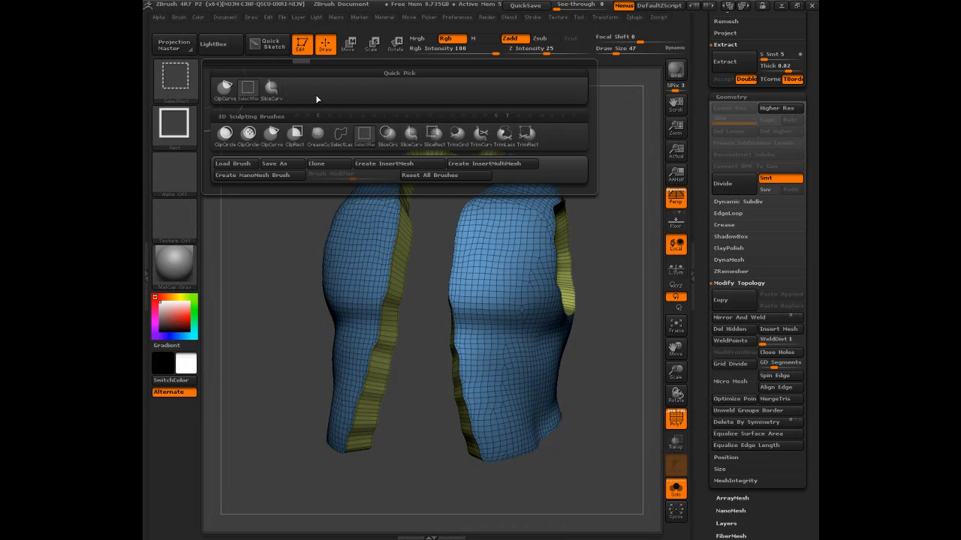
left_click_drag(600, 207, 601, 176)
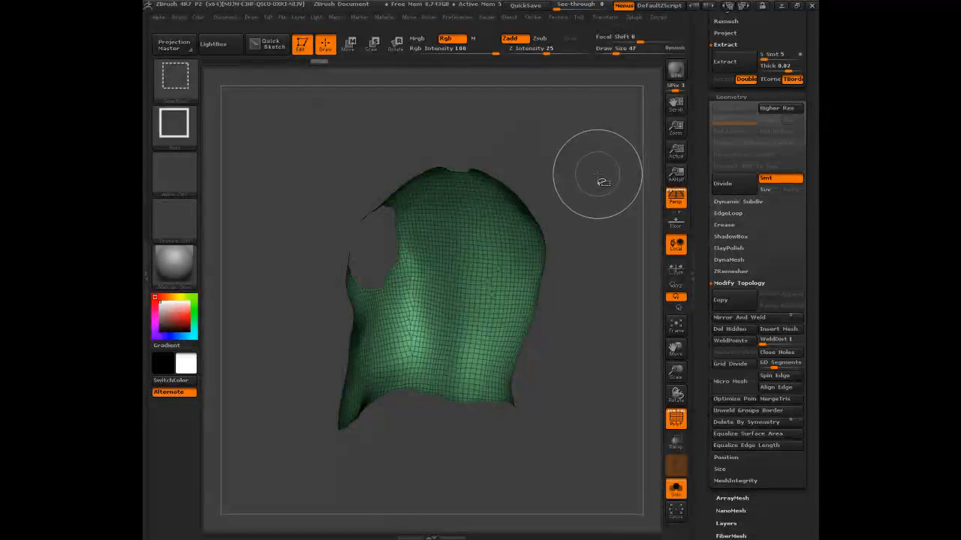
left_click(601, 182, "ctrl+shift")
left_click(509, 196, "ctrl+alt+shift")
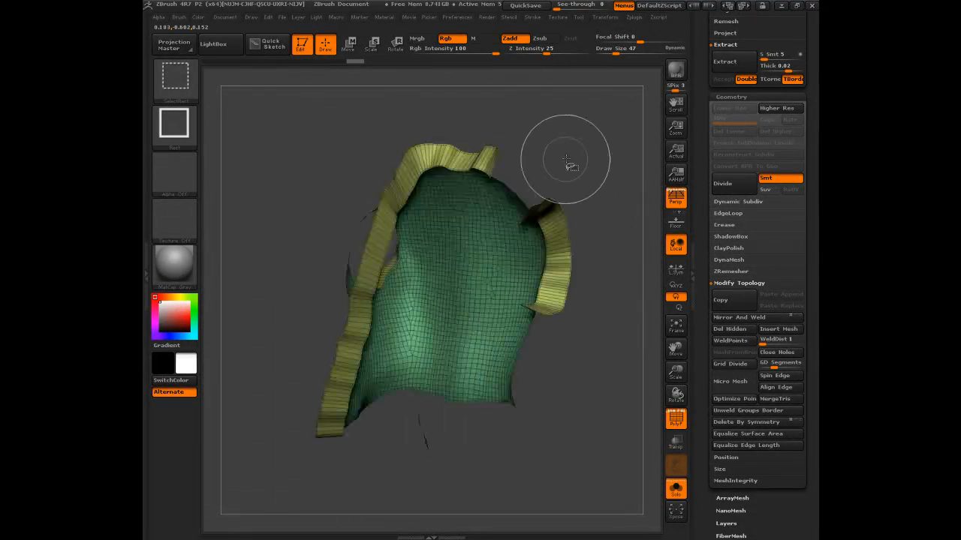
left_click(473, 235, "ctrl+alt+shift")
left_click_drag(592, 140, 585, 168)
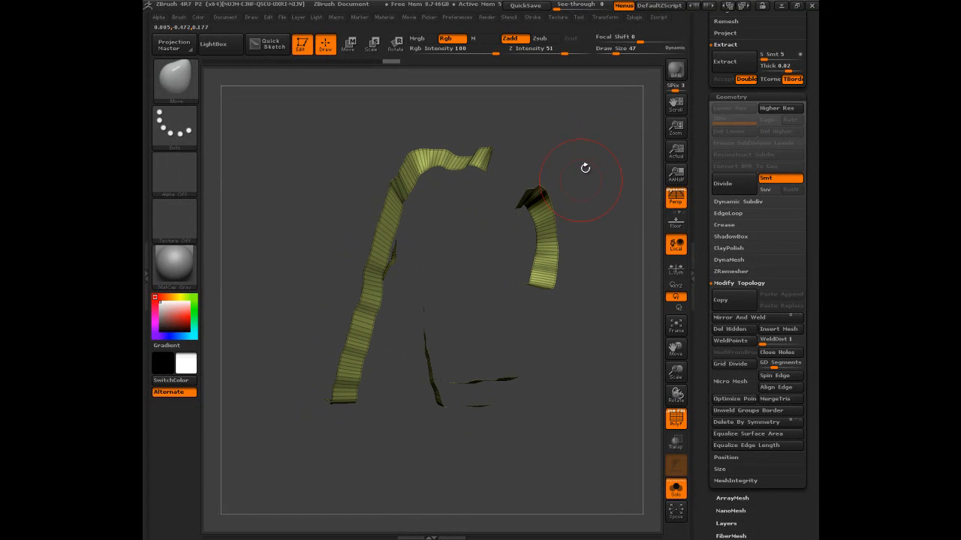
Step: Regroup the isolated vest edge strips so the front border and the armhole borders have separate polygroups
left_click_drag(515, 278, 608, 205)
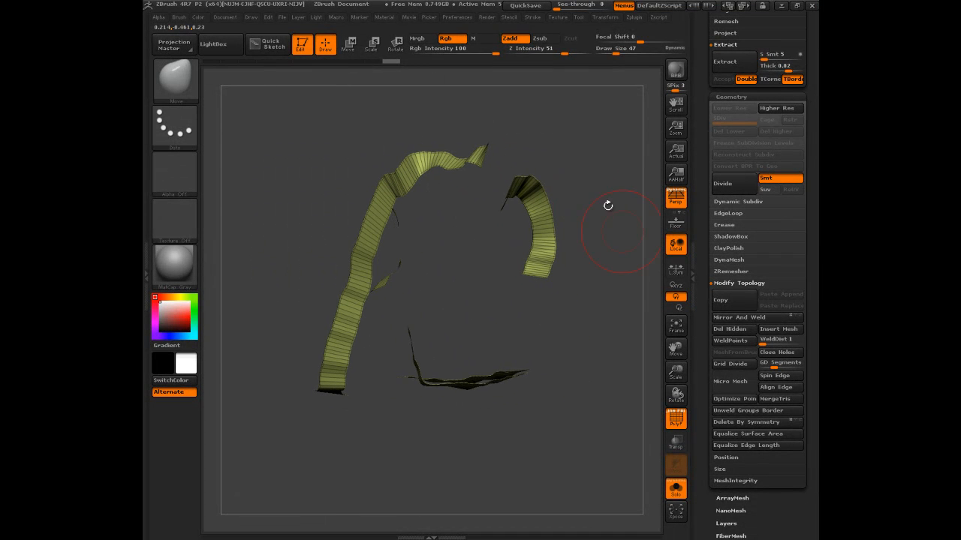
left_click_drag(703, 368, 710, 202)
left_click(724, 202)
left_click_drag(565, 183, 595, 177)
Step: Remove the armhole edge strips from the vest while keeping the front border, and fill the armhole openings with Close Holes
left_click(508, 164, "ctrl+shift")
left_click(535, 154, "ctrl+shift")
mouse_move(614, 127)
left_mouse_down()
mouse_move(574, 125)
mouse_move(609, 131)
left_mouse_up()
left_click_drag(705, 130, 703, 272)
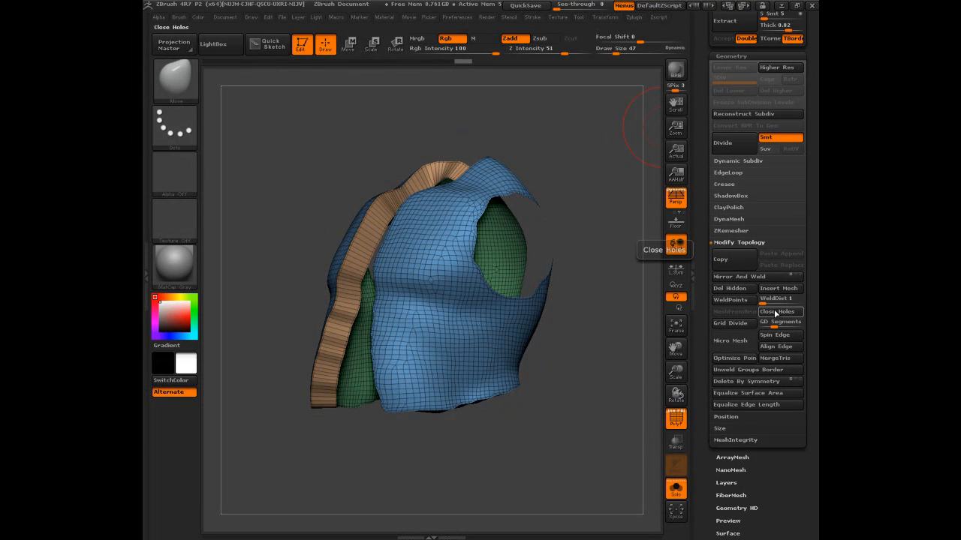
left_click(776, 314)
left_click_drag(564, 200, 612, 214)
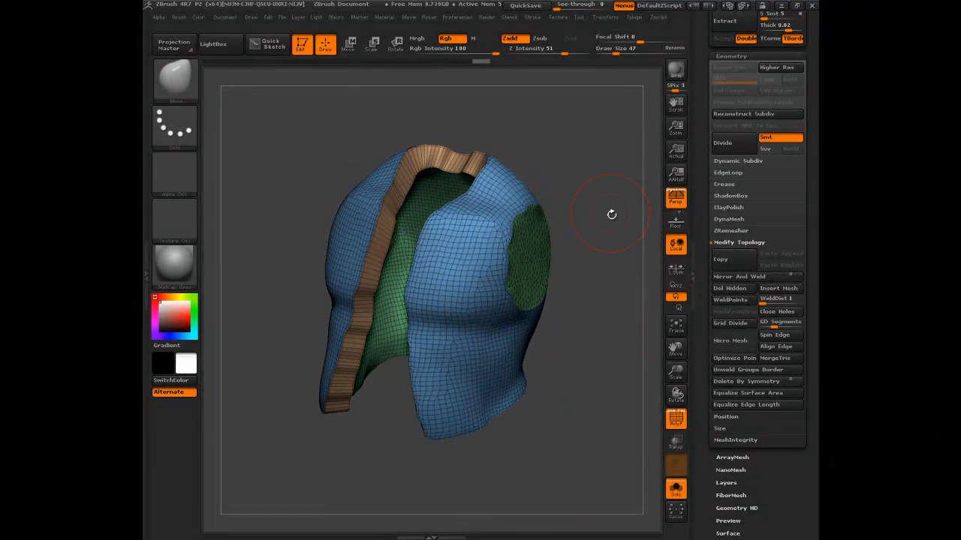
Step: Turn off the polyframe and solo display to check the closed vest on the body from the front
left_click(678, 426)
left_click_drag(605, 260, 610, 226)
left_click_drag(699, 119, 697, 268)
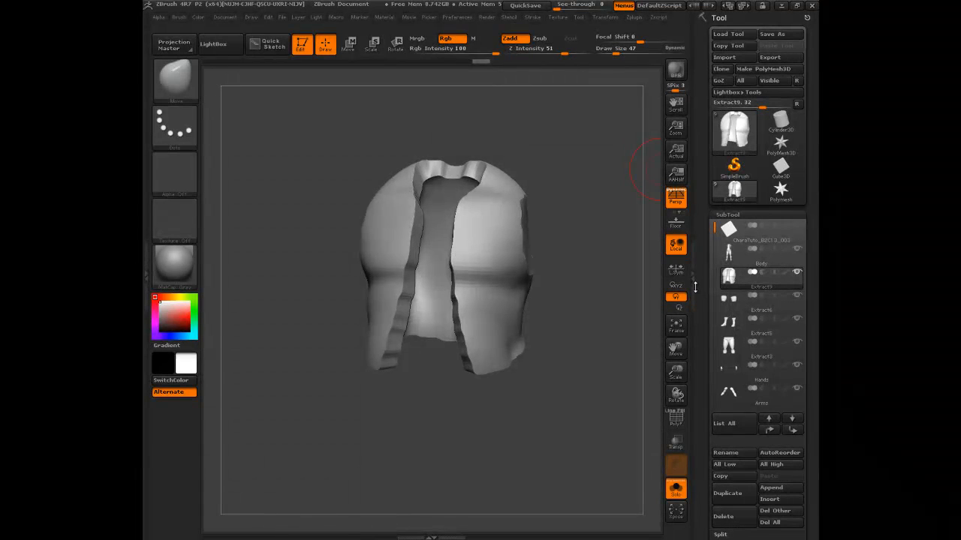
left_click(676, 489)
mouse_move(583, 181)
left_mouse_down()
mouse_move(606, 184)
mouse_move(579, 182)
left_mouse_up()
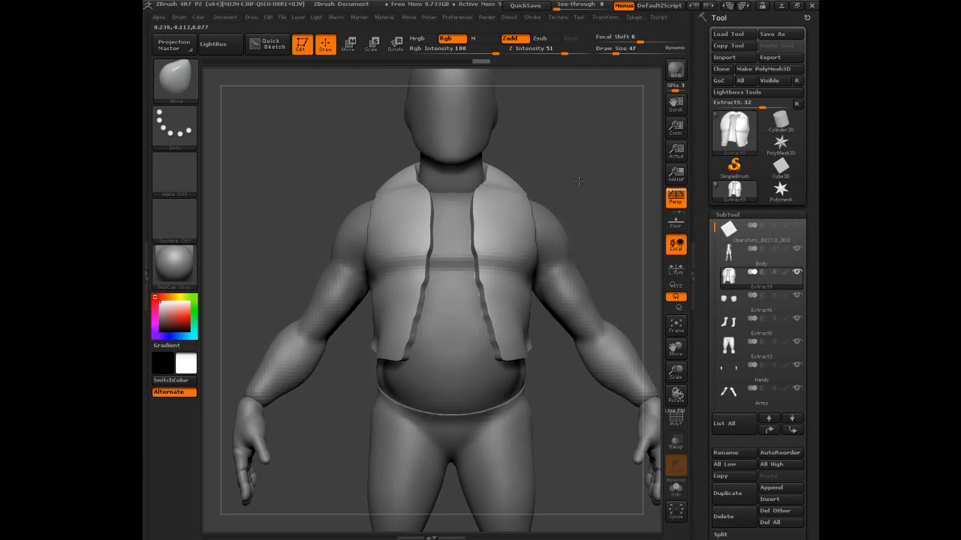
Step: Choose the ClipCurve brush, turn off perspective, and clip the side of the vest along the armhole in front view
key("ctrl+shift")
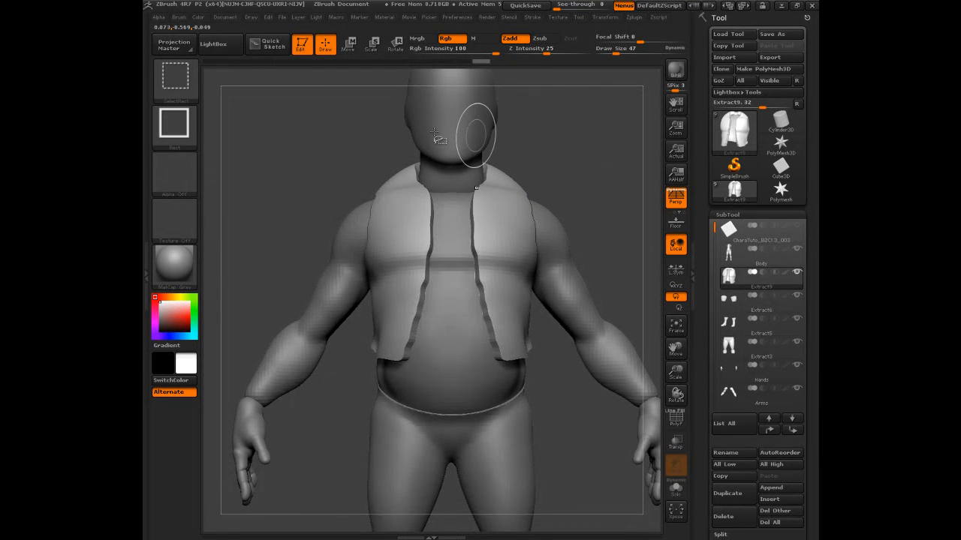
left_click(191, 81)
left_click(277, 138, "ctrl+shift")
mouse_move(576, 199)
left_mouse_down()
mouse_move(561, 204)
mouse_move(655, 192)
left_mouse_up()
left_click(668, 202)
left_click_drag(534, 179, 571, 174)
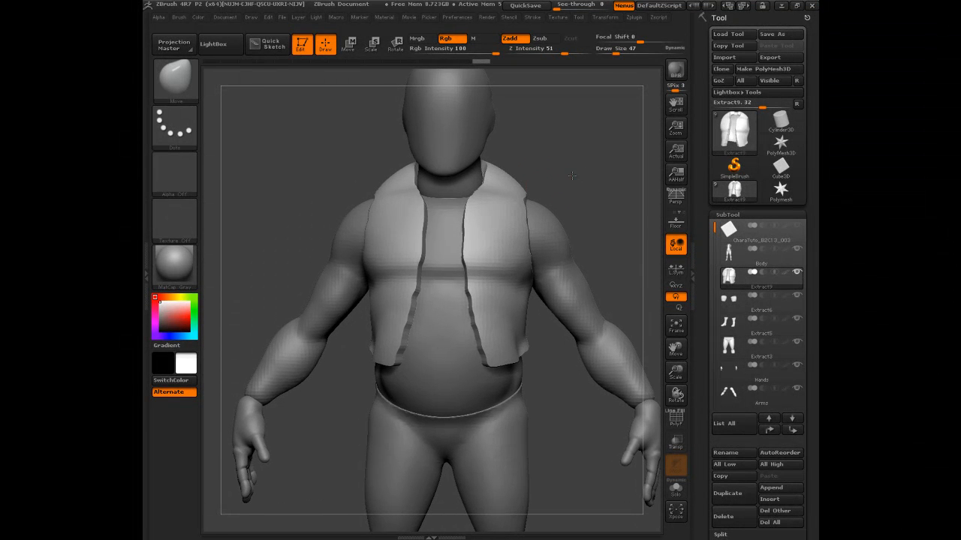
left_click_drag(524, 150, 534, 335, "ctrl+shift")
Step: Adjust the vest's shoulder and armhole edges around the arm with the Move Topological brush at draw size 47
mouse_move(617, 197)
left_mouse_down()
mouse_move(531, 184)
mouse_move(584, 176)
mouse_move(555, 189)
left_mouse_up()
key("b")
key("m")
key("t")
key("s")
left_click_drag(497, 194, 508, 191)
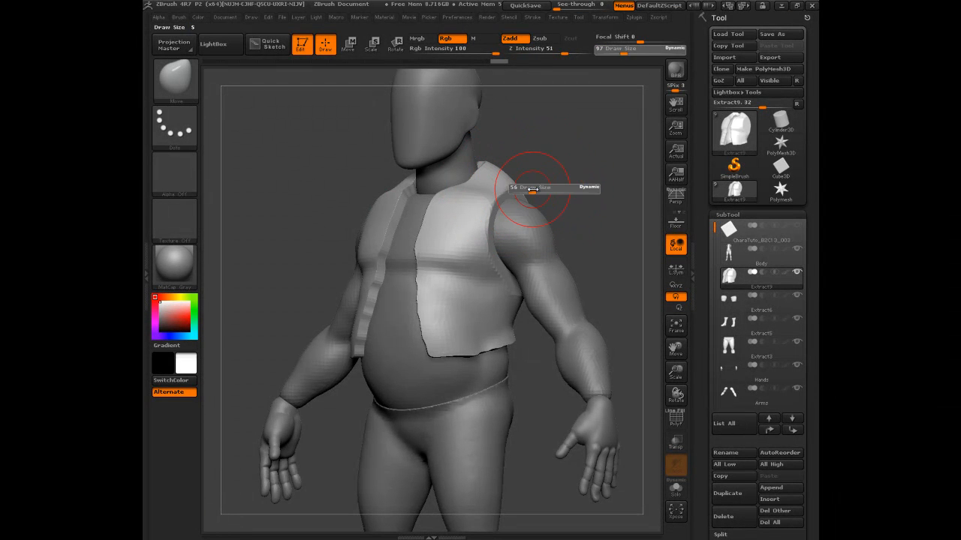
left_click_drag(538, 180, 510, 193)
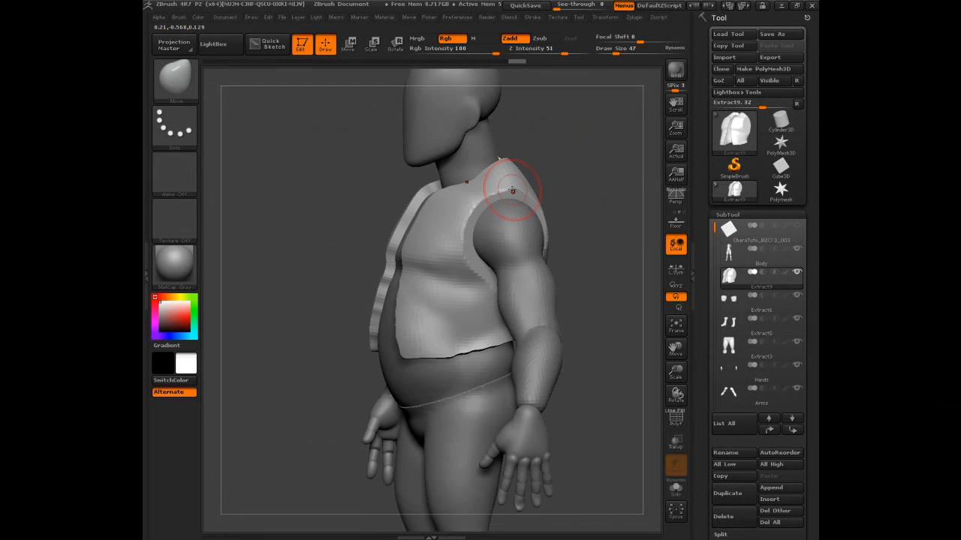
left_click_drag(598, 209, 605, 208)
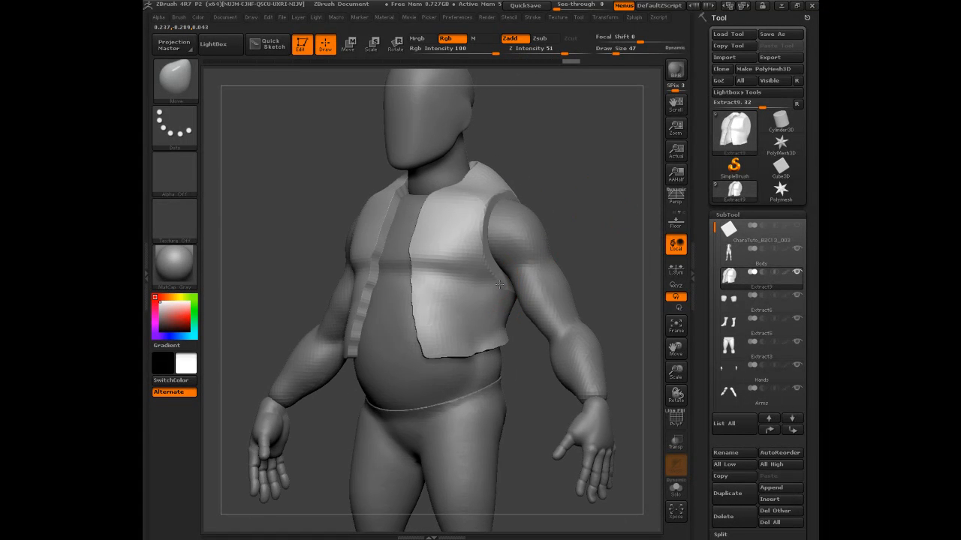
left_click_drag(570, 244, 520, 286)
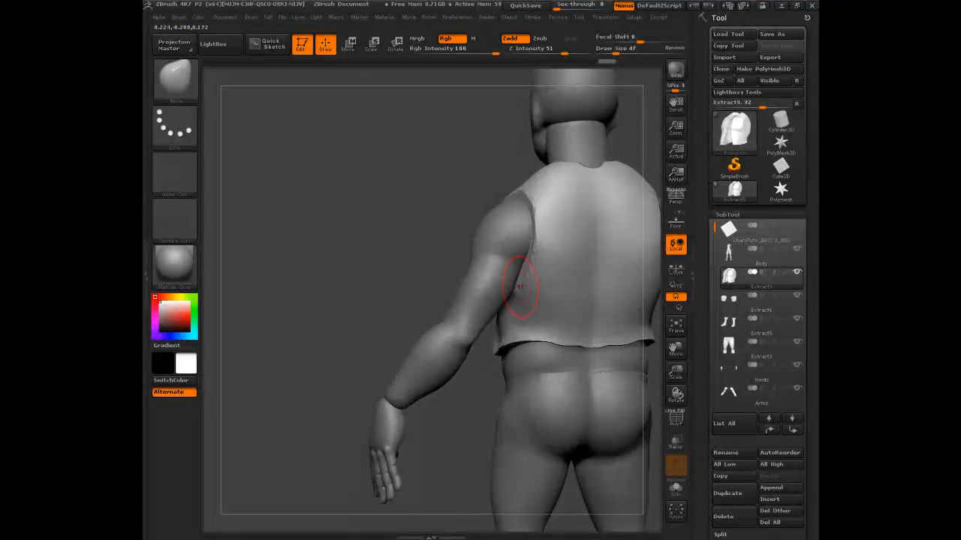
Step: Raise the draw size to 97 and adjust the back of the vest beneath the armhole
left_click_drag(460, 260, 500, 259)
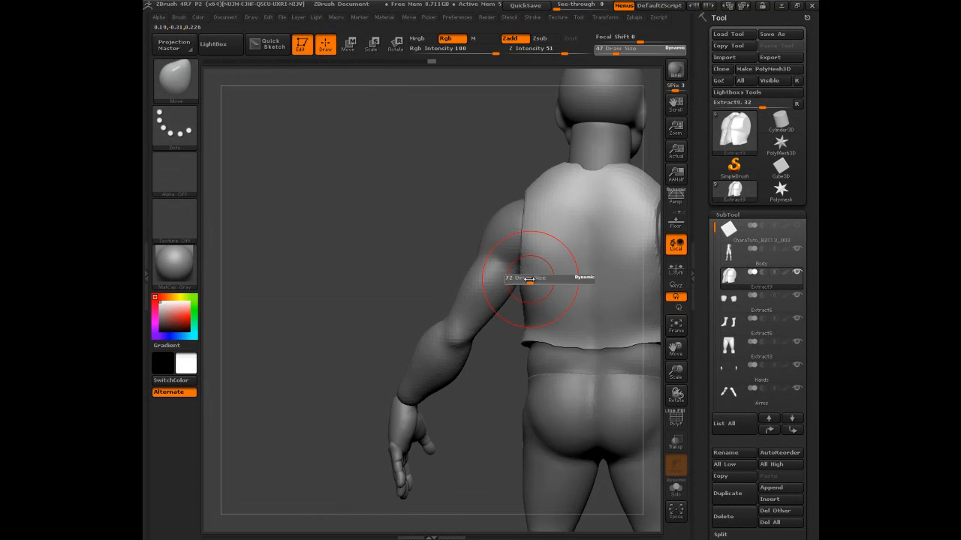
left_click_drag(529, 279, 533, 279)
mouse_move(461, 222)
left_mouse_down()
mouse_move(522, 216)
mouse_move(579, 179)
mouse_move(486, 188)
mouse_move(572, 179)
mouse_move(555, 186)
mouse_move(587, 196)
left_mouse_up()
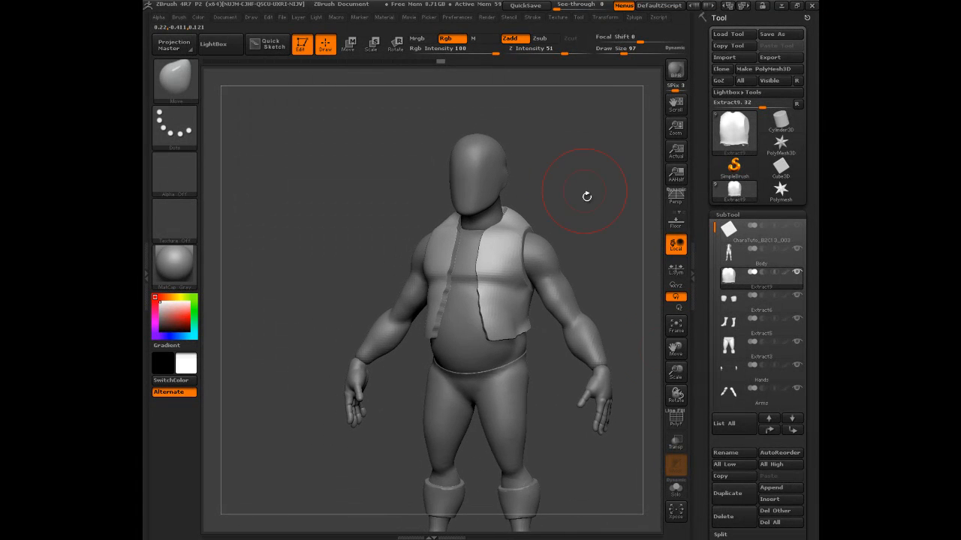
Step: Solo the vest and mask only the half on the character's left side, leaving the other half unmasked
left_click(676, 489)
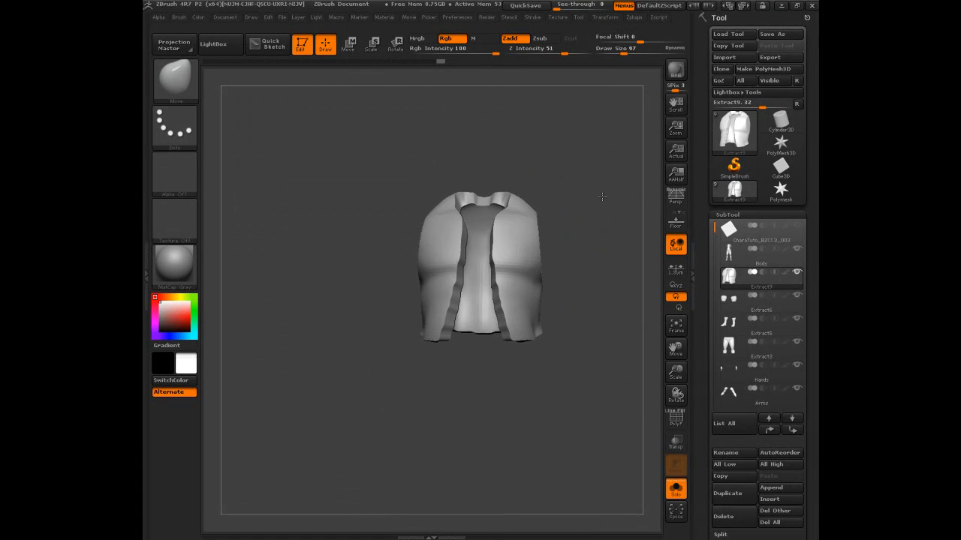
left_click_drag(606, 197, 610, 194)
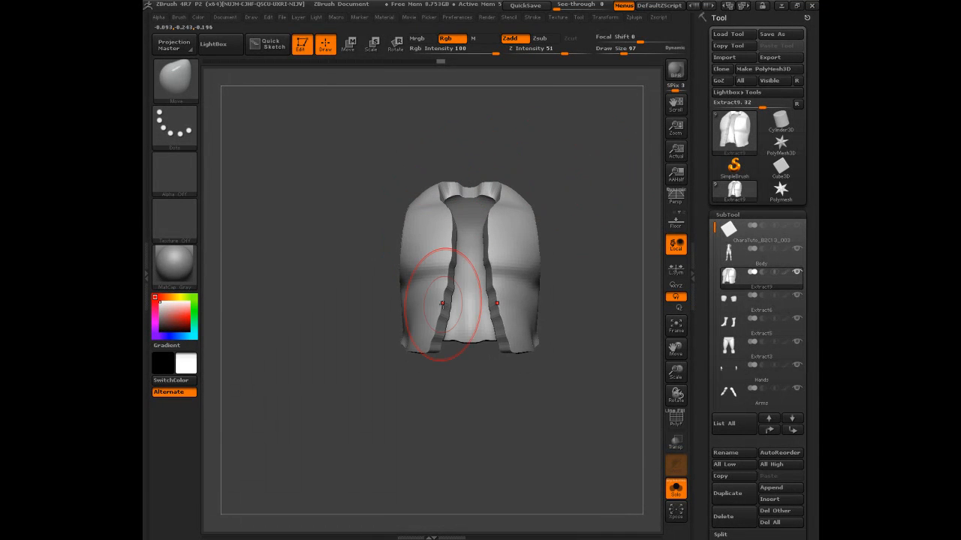
key("ctrl")
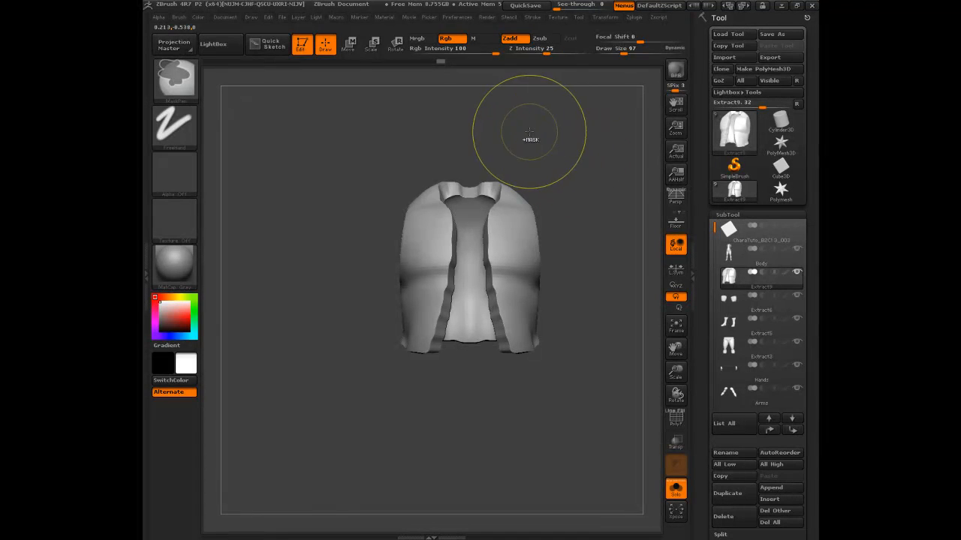
left_click(187, 89)
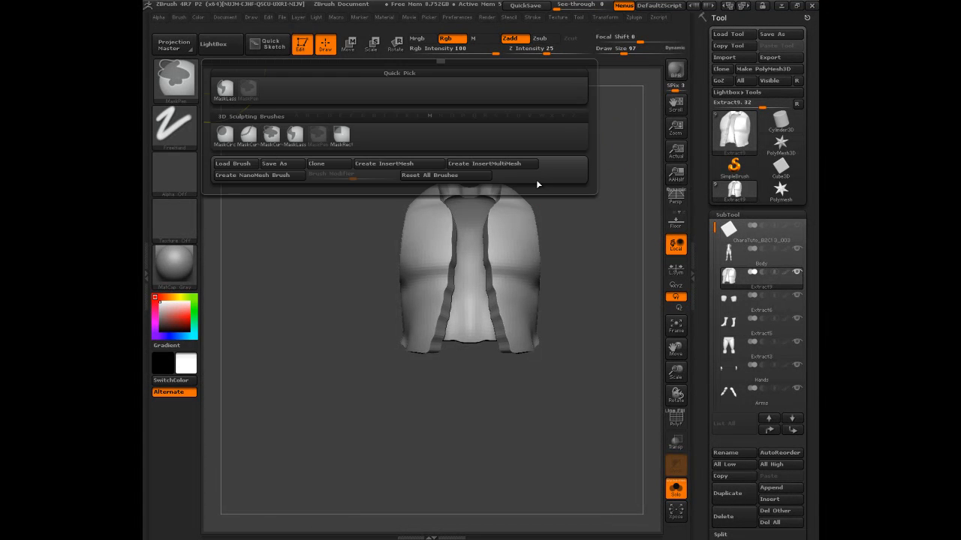
left_click_drag(589, 128, 468, 427, "ctrl")
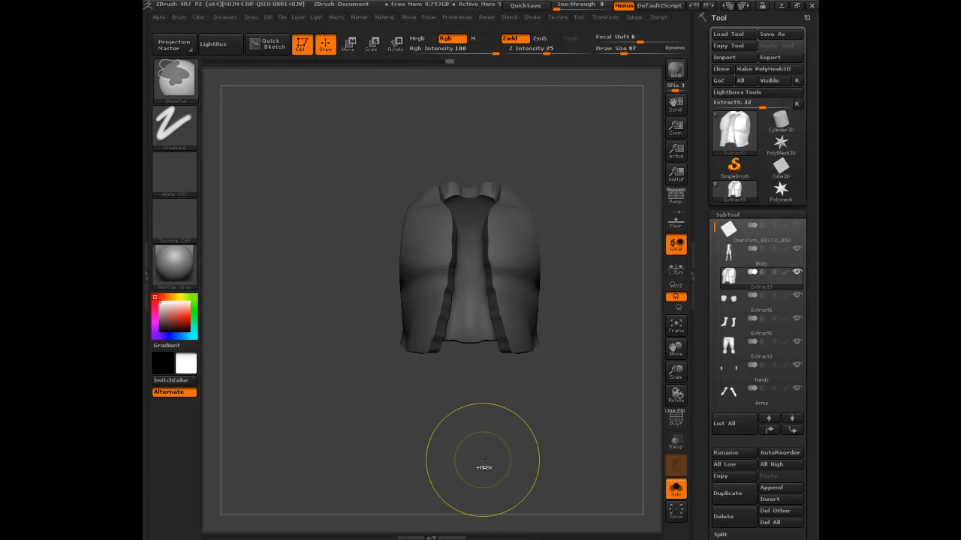
left_click(576, 300, "ctrl")
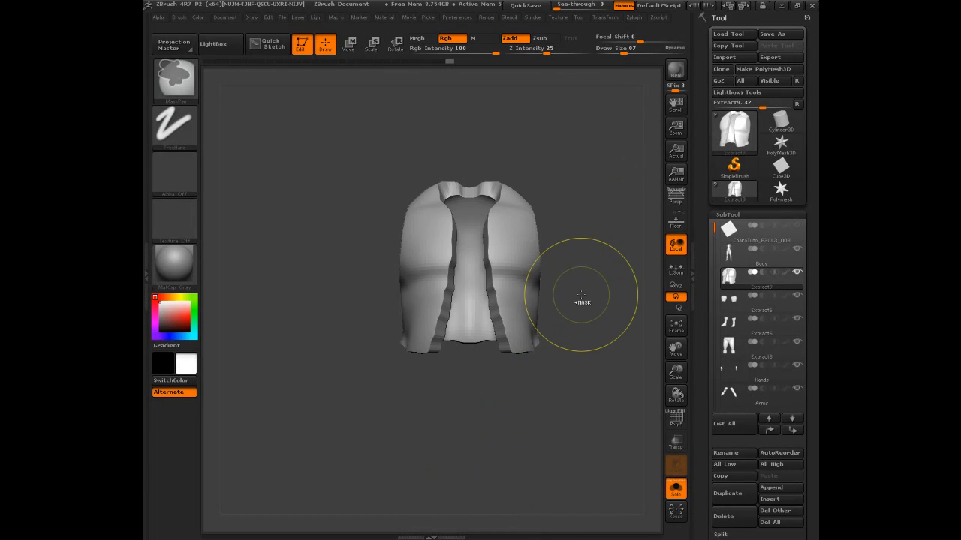
mouse_move(596, 120)
left_mouse_down("ctrl")
mouse_move(498, 390)
mouse_move(470, 412)
left_mouse_up("ctrl")
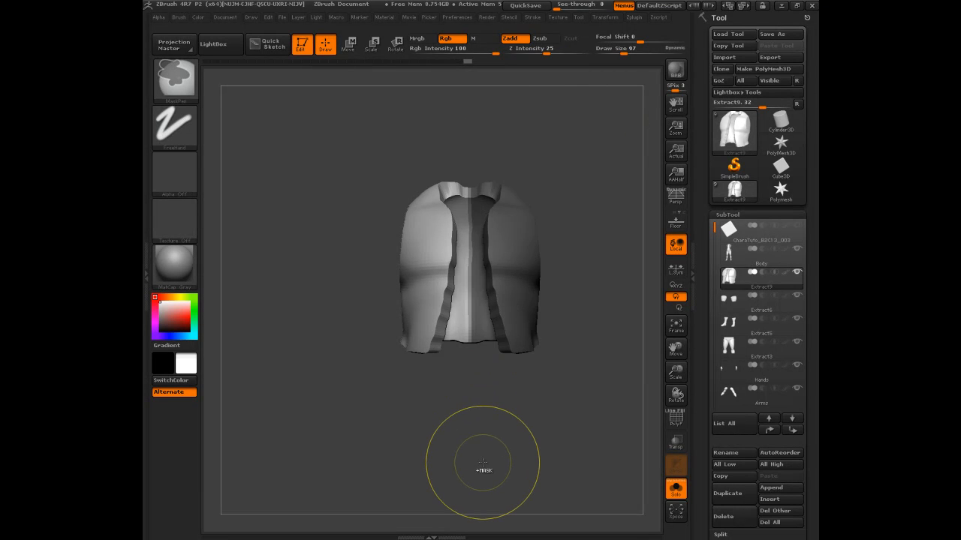
Step: Clip the unmasked front opening edge of the vest with smooth ClipCurve curves from the shoulder down to the hem
left_click_drag(585, 225, 548, 258)
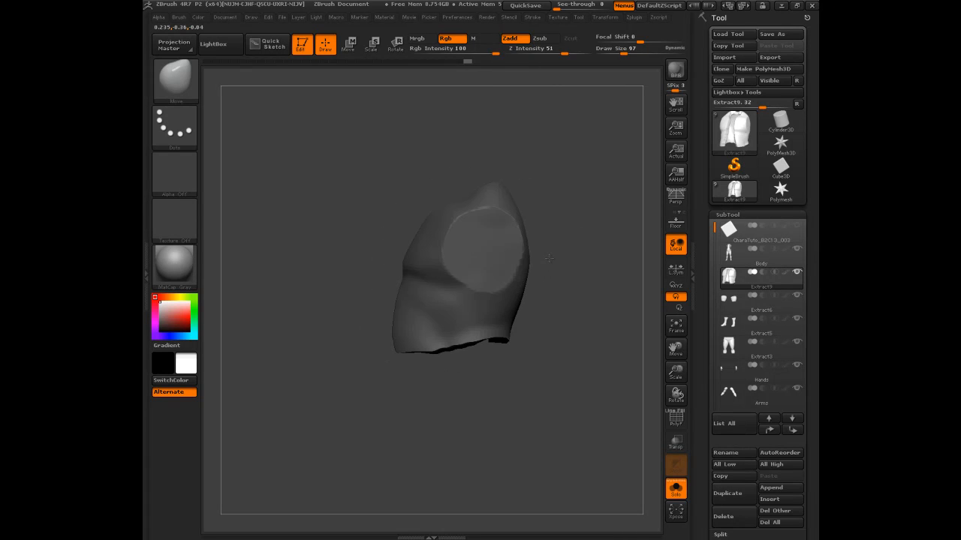
left_click_drag(559, 144, 575, 164, "ctrl+shift")
key("ctrl+shift")
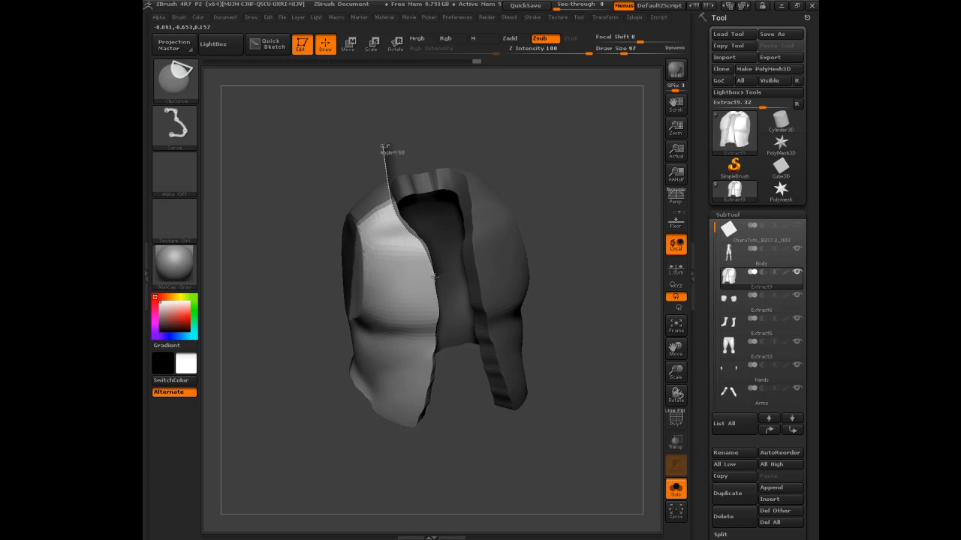
mouse_move(576, 212)
left_mouse_down()
mouse_move(524, 189)
mouse_move(570, 198)
mouse_move(562, 189)
mouse_move(573, 178)
left_mouse_up()
key("ctrl+shift")
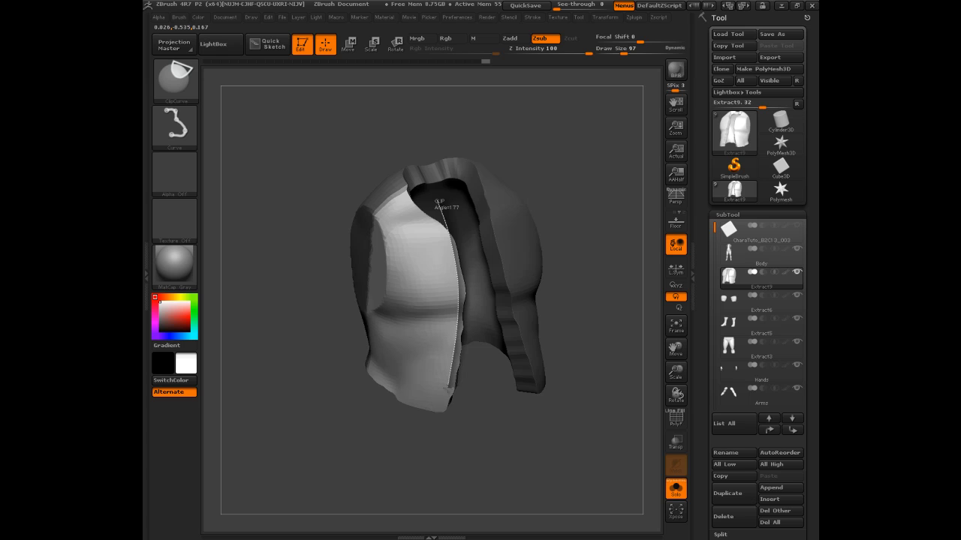
left_click_drag(435, 449, 433, 462, "ctrl+shift")
mouse_move(582, 283)
left_mouse_down()
mouse_move(557, 247)
mouse_move(569, 257)
mouse_move(568, 308)
mouse_move(571, 224)
left_mouse_up()
Step: Clip the upper front edge of the unmasked vest half along a curve from the collar to the chest
key("ctrl")
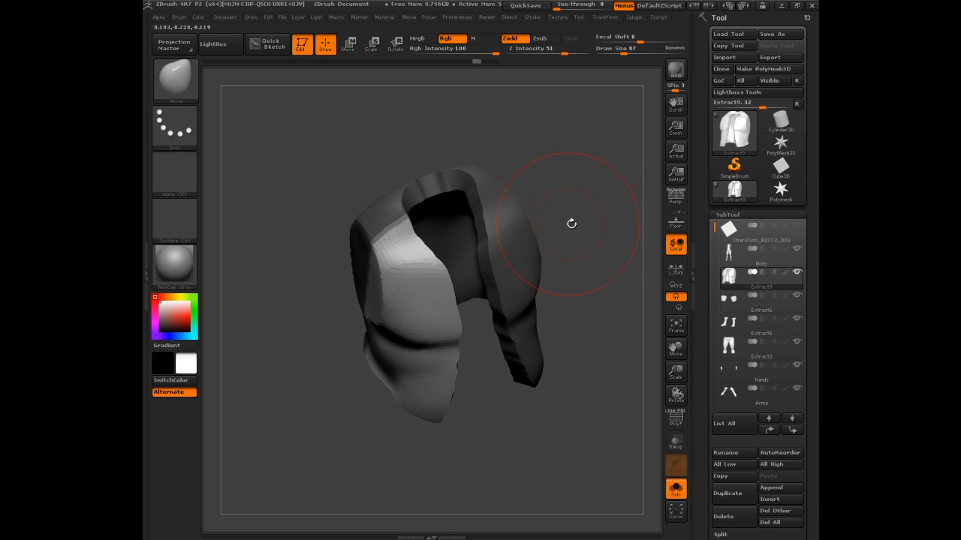
left_click_drag(398, 173, 402, 208, "ctrl+shift")
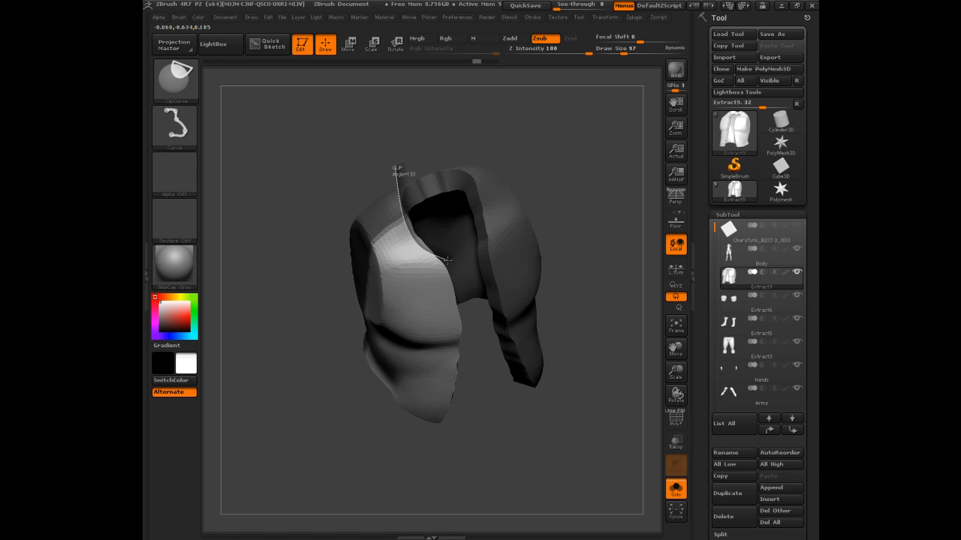
left_click_drag(452, 261, 469, 260, "ctrl+shift")
mouse_move(565, 263)
left_mouse_down()
mouse_move(567, 226)
mouse_move(562, 234)
left_mouse_up()
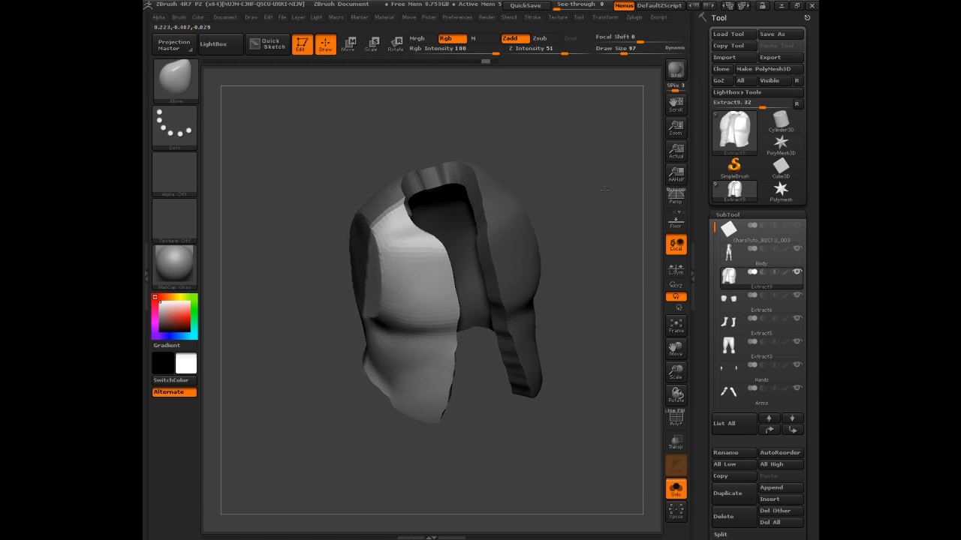
Step: Clip the front opening edge of the unmasked vest half along one smooth curve from the collar down to the hem
key("ctrl+shift")
mouse_move(591, 196)
left_mouse_down()
mouse_move(499, 193)
mouse_move(443, 233)
left_mouse_up()
key("ctrl+shift")
left_click(425, 229, "ctrl+shift")
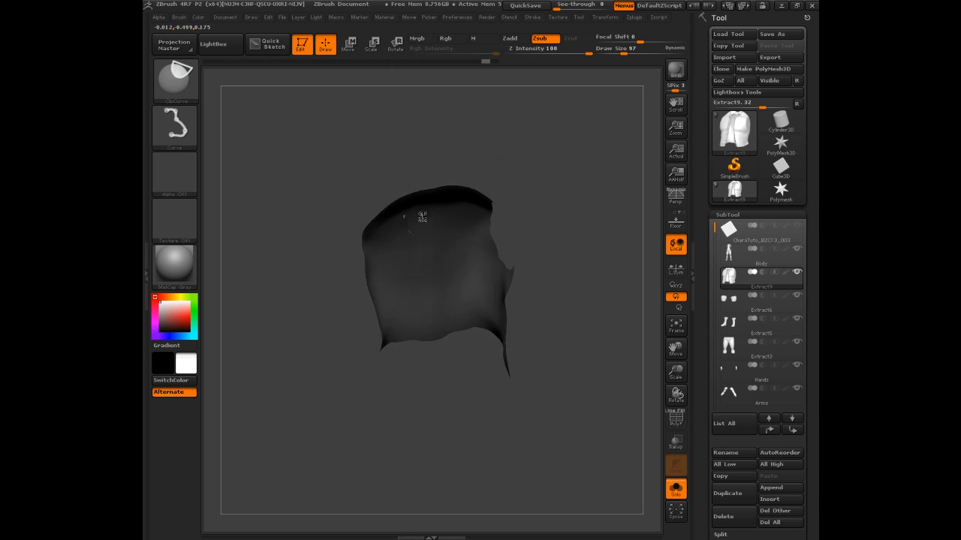
key("ctrl")
left_click(424, 228, "ctrl+shift")
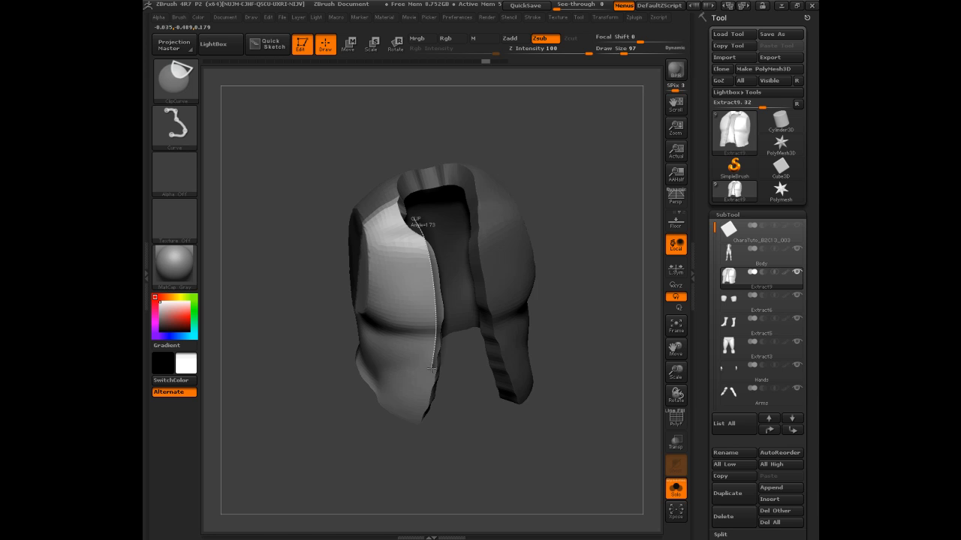
mouse_move(414, 441)
left_mouse_down("ctrl+shift")
mouse_move(414, 448)
mouse_move(405, 403)
mouse_move(457, 409)
left_mouse_up("ctrl+shift")
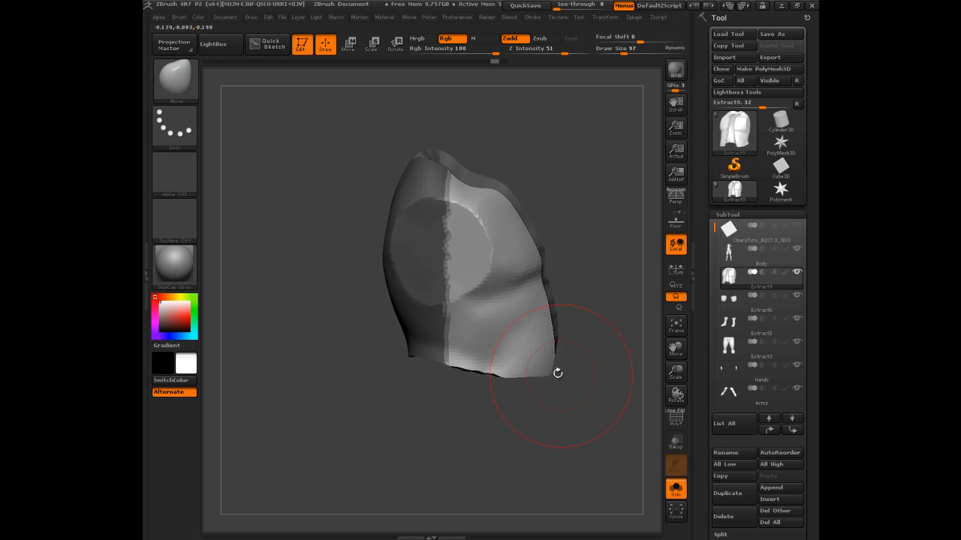
left_click_drag(588, 369, 586, 363)
left_click_drag(406, 355, 414, 352, "shift")
Step: Clear the mask, then mask the vest's lower part and the character's left half, leaving the opposite shoulder area unmasked
left_click_drag(590, 210, 553, 253)
mouse_move(582, 192)
left_mouse_down()
mouse_move(551, 192)
mouse_move(570, 198)
left_mouse_up()
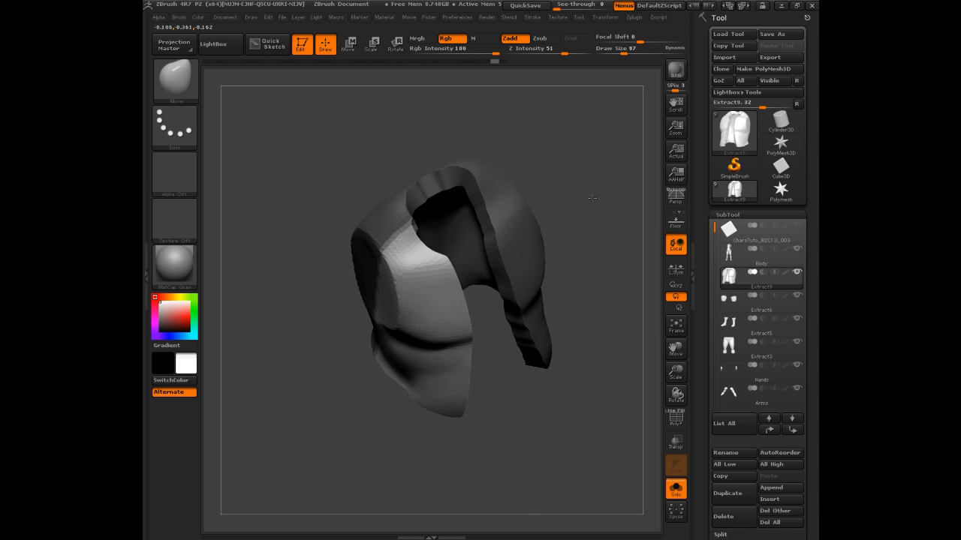
right_click_drag(590, 199, 596, 194, "shift")
left_click_drag(595, 193, 525, 171)
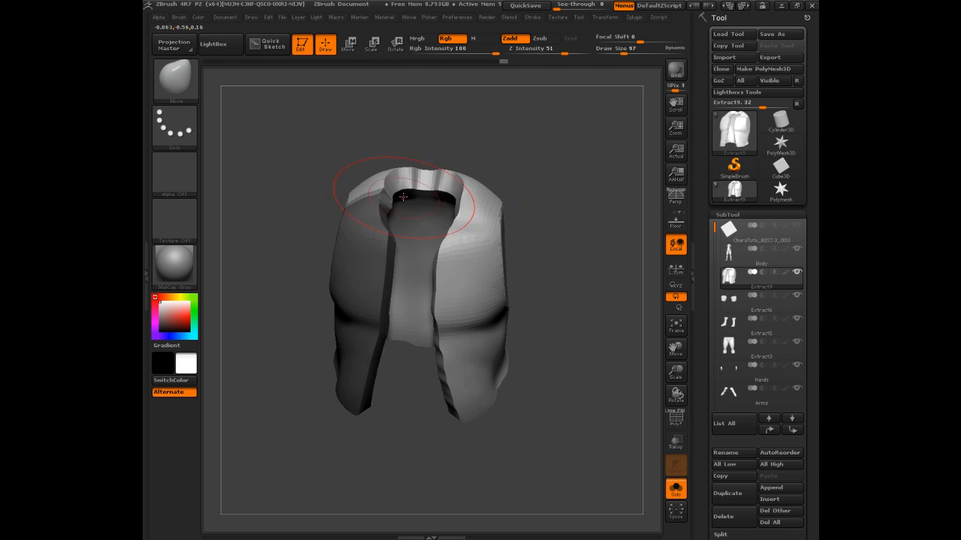
left_click_drag(584, 183, 590, 140)
mouse_move(575, 225)
left_mouse_down("ctrl")
mouse_move(293, 368)
mouse_move(289, 435)
left_mouse_up("ctrl")
mouse_move(587, 197)
left_mouse_down()
mouse_move(600, 242)
mouse_move(608, 194)
left_mouse_up()
left_click_drag(557, 122, 514, 181, "ctrl")
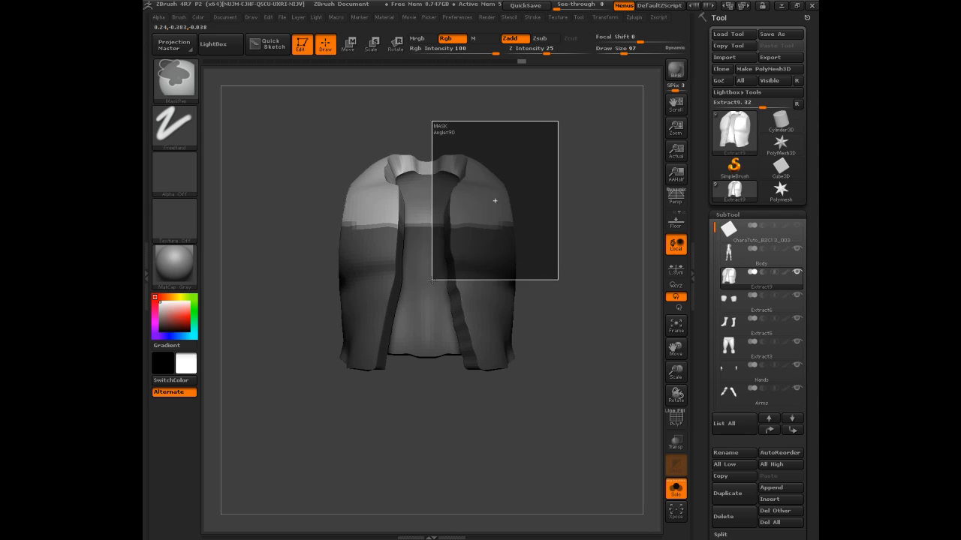
left_click_drag(430, 283, 429, 284, "ctrl")
mouse_move(575, 158)
left_mouse_down()
mouse_move(609, 197)
mouse_move(650, 302)
mouse_move(626, 269)
mouse_move(604, 258)
mouse_move(642, 273)
mouse_move(654, 258)
mouse_move(623, 193)
mouse_move(506, 233)
mouse_move(477, 354)
left_mouse_up()
mouse_move(474, 368)
left_mouse_down()
mouse_move(443, 405)
mouse_move(436, 365)
mouse_move(549, 265)
mouse_move(398, 192)
left_mouse_up()
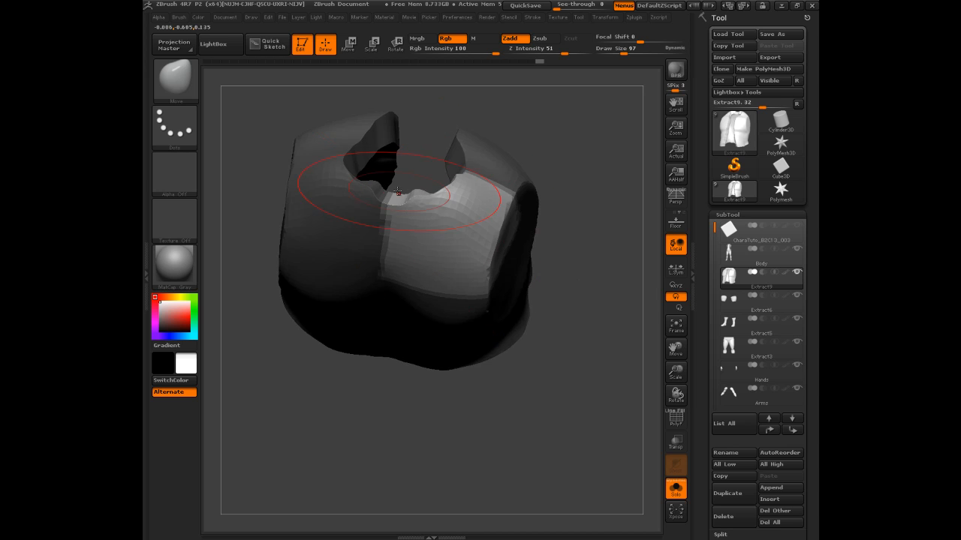
Step: Try to clip the back neckline of the unmasked shoulder area along a curve
key("ctrl+shift")
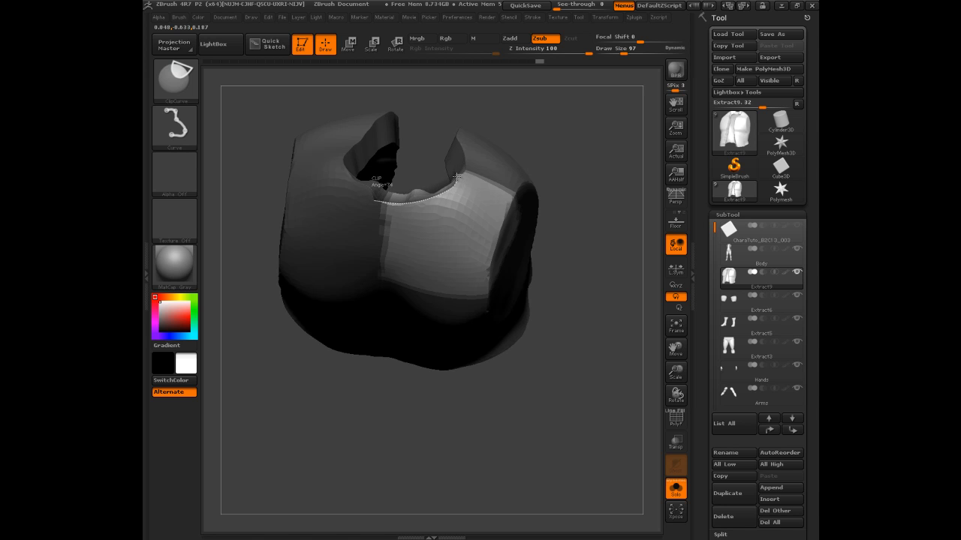
left_click_drag(477, 139, 482, 142, "ctrl+shift")
mouse_move(570, 156)
left_mouse_down("shift")
mouse_move(585, 151)
mouse_move(579, 115)
left_mouse_up("shift")
key("ctrl+z")
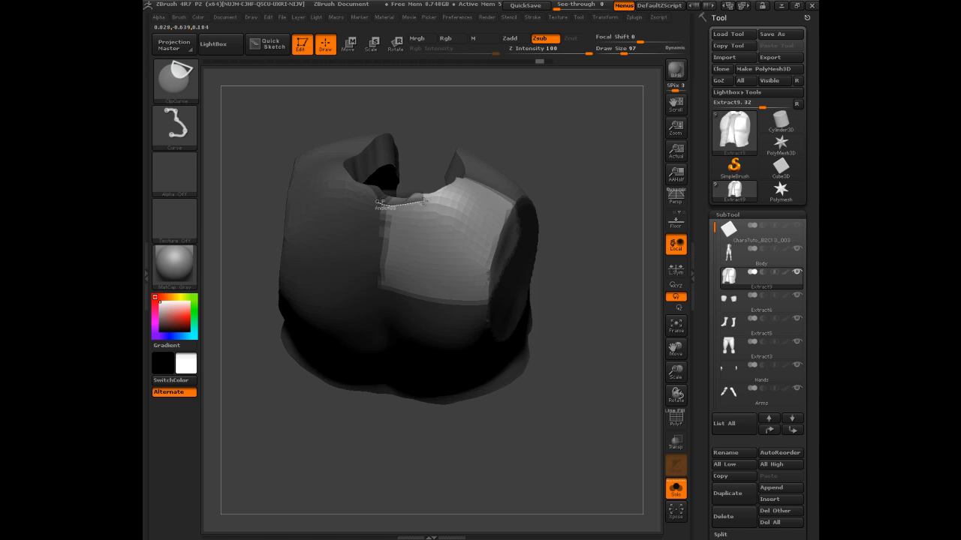
Step: Clip the neckline of the unmasked shoulder area with smooth curves from several angles, from the centre back to the shoulder
left_click_drag(463, 177, 464, 177, "ctrl+shift")
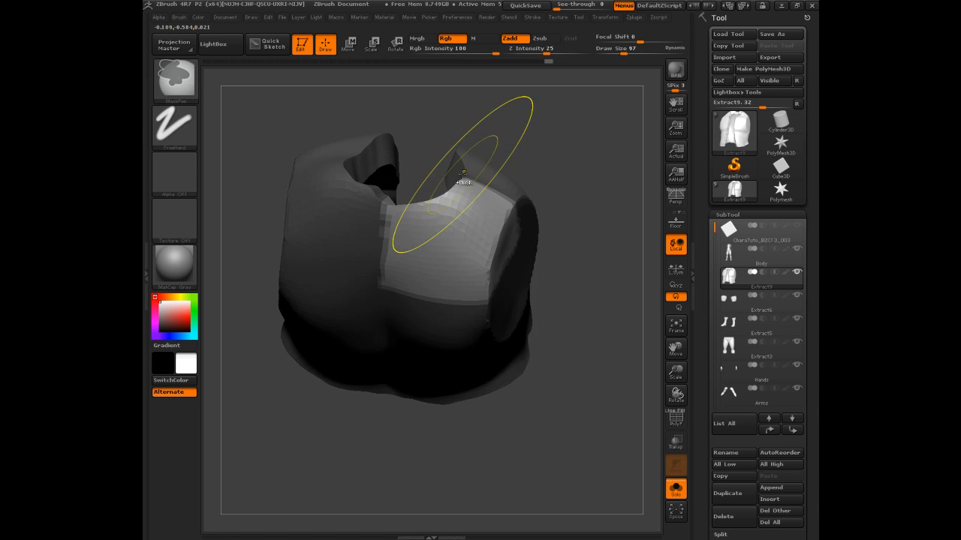
mouse_move(579, 148)
left_mouse_down()
mouse_move(568, 193)
mouse_move(434, 222)
mouse_move(409, 211)
left_mouse_up()
key("ctrl+shift")
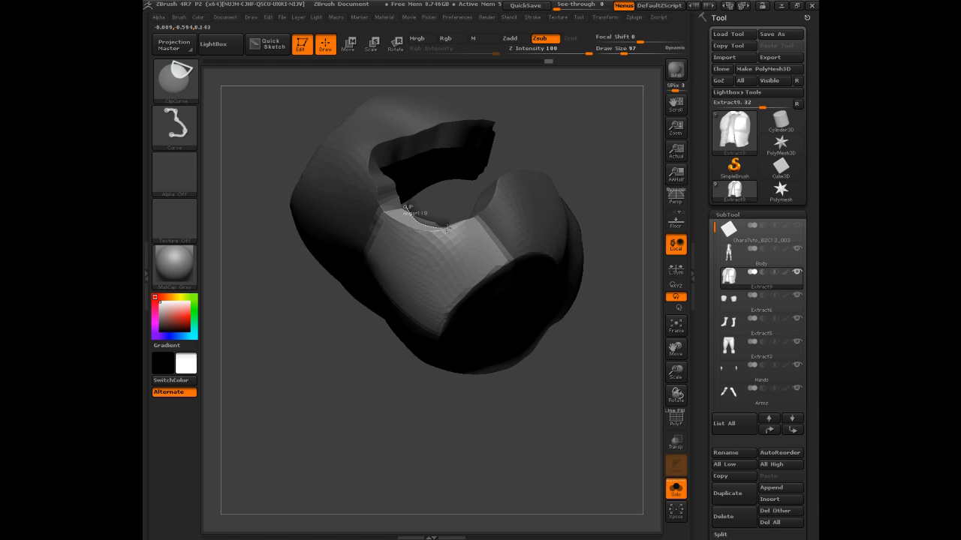
left_click_drag(476, 218, 488, 207, "ctrl+shift")
mouse_move(547, 174)
left_mouse_down()
mouse_move(557, 146)
mouse_move(586, 169)
mouse_move(430, 233)
left_mouse_up()
key("ctrl+shift")
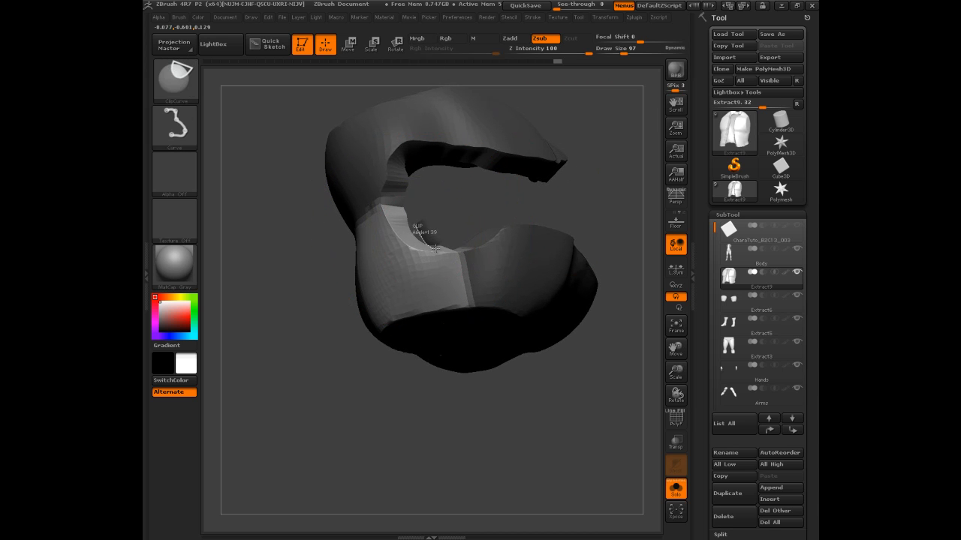
left_click_drag(465, 251, 466, 253, "ctrl+shift")
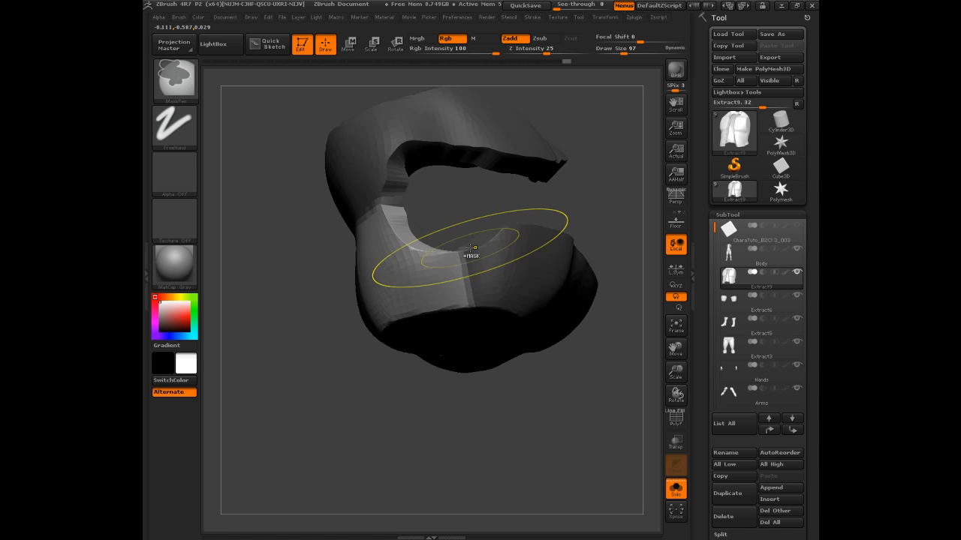
Step: Clear the mask from the whole vest
mouse_move(600, 199)
left_mouse_down()
mouse_move(624, 159)
mouse_move(640, 154)
mouse_move(647, 197)
mouse_move(614, 174)
left_mouse_up()
key("ctrl+shift+z")
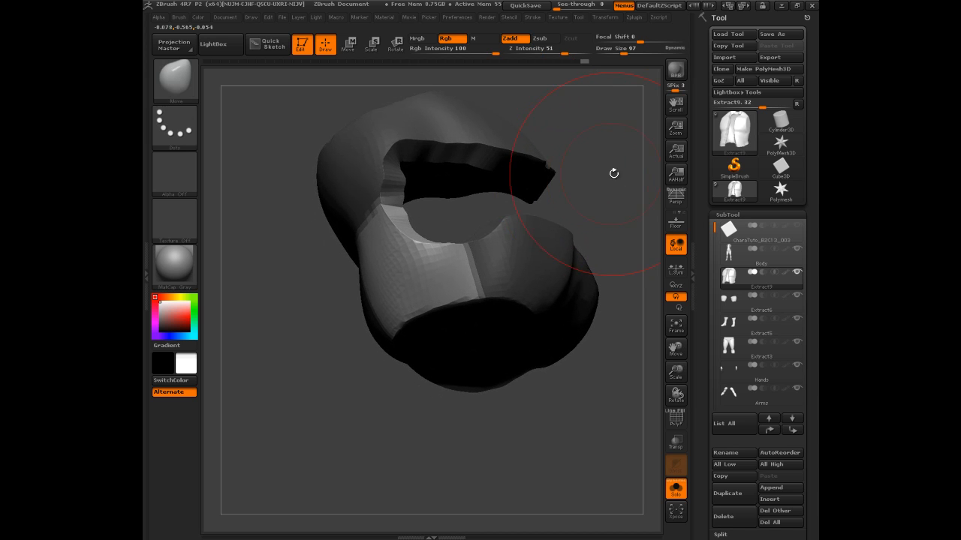
key("ctrl+shift+z")
key("ctrl+shift+z")
key("ctrl+shift+z")
key("ctrl+shift+z")
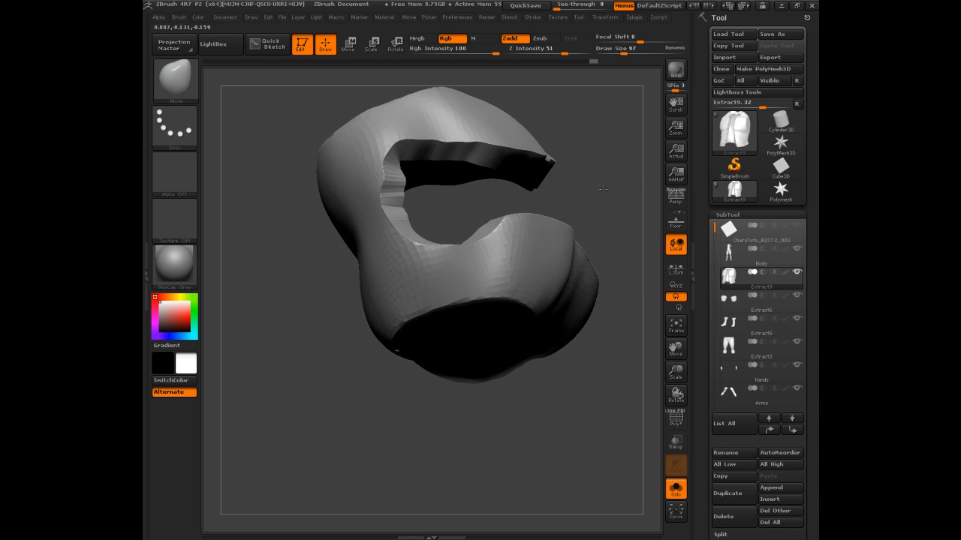
Step: Try to clip the neckline along one wide curve with the vest fully unmasked
key("ctrl+shift")
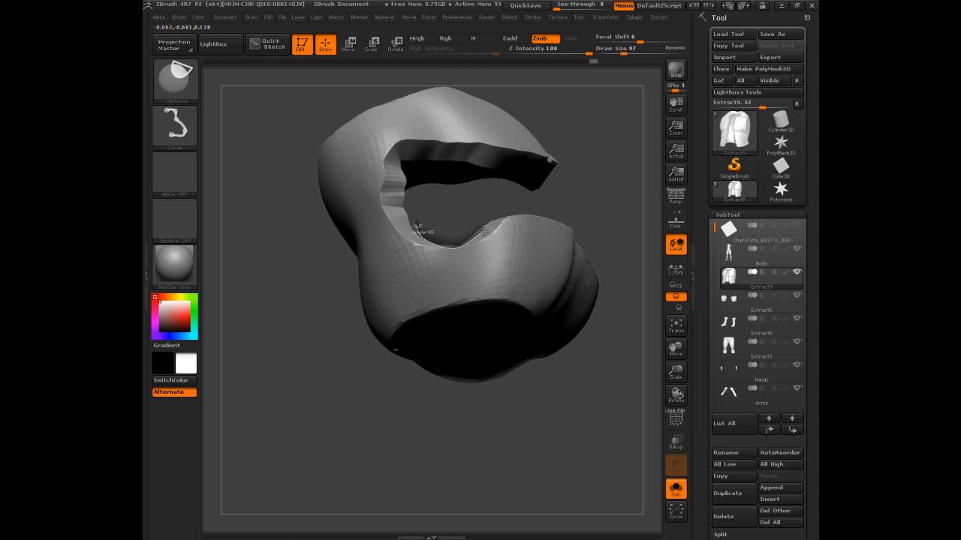
left_click_drag(488, 209, 487, 214, "ctrl+shift")
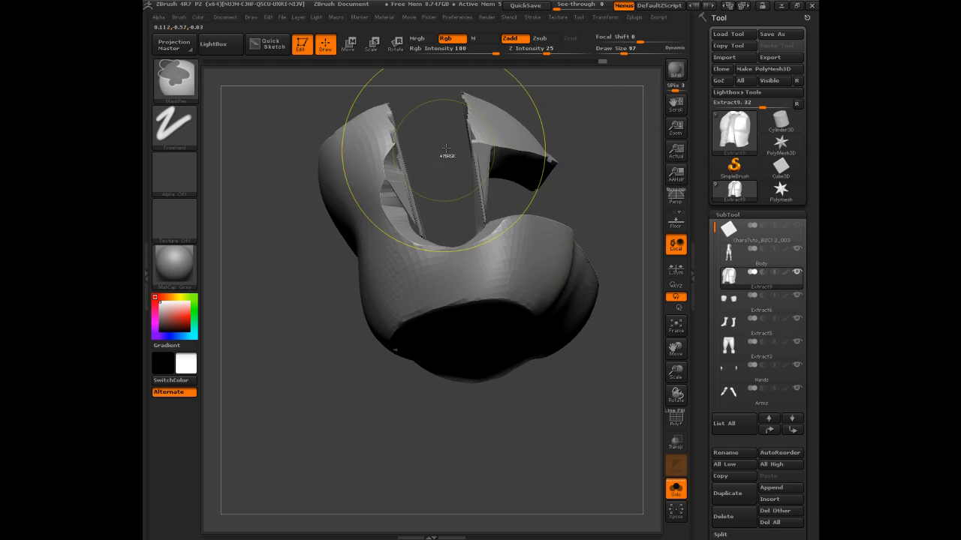
key("ctrl+z")
Step: Straighten the tilted view using free XYZ rotation and restore Y-axis rotation
left_click_drag(623, 195, 559, 141)
left_click_drag(349, 304, 405, 375)
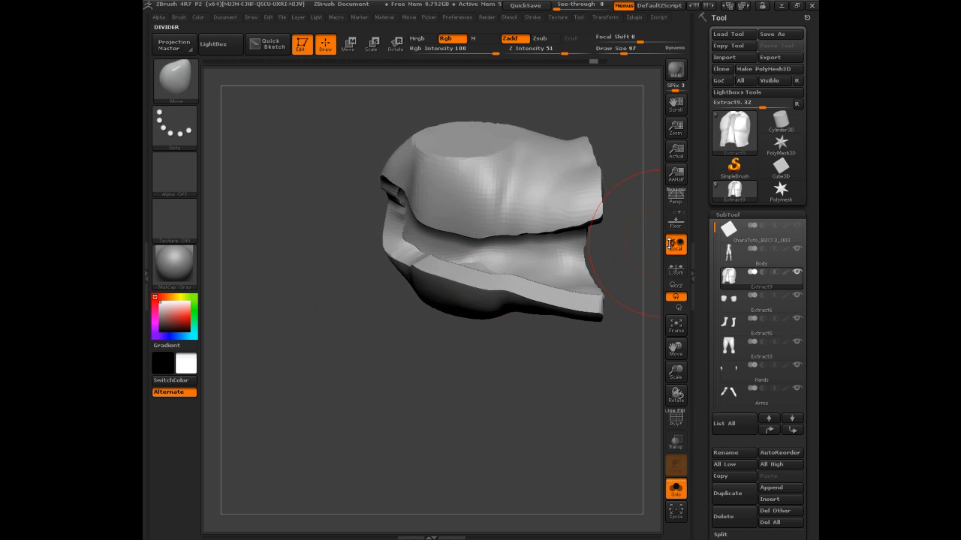
left_click(679, 289)
left_click_drag(571, 356, 544, 394)
left_click(678, 298)
mouse_move(584, 328)
left_mouse_down()
mouse_move(565, 331)
mouse_move(543, 223)
left_mouse_up()
Step: Mask one half of the vest and its lower part again, leaving the shoulder area beside the neckline unmasked
mouse_move(565, 137)
left_mouse_down("ctrl")
mouse_move(424, 433)
mouse_move(408, 445)
left_mouse_up("ctrl")
left_click_drag(540, 212, 586, 199)
left_click_drag(554, 259, 281, 435, "ctrl")
left_click_drag(542, 204, 614, 356)
left_click_drag(622, 247, 559, 235)
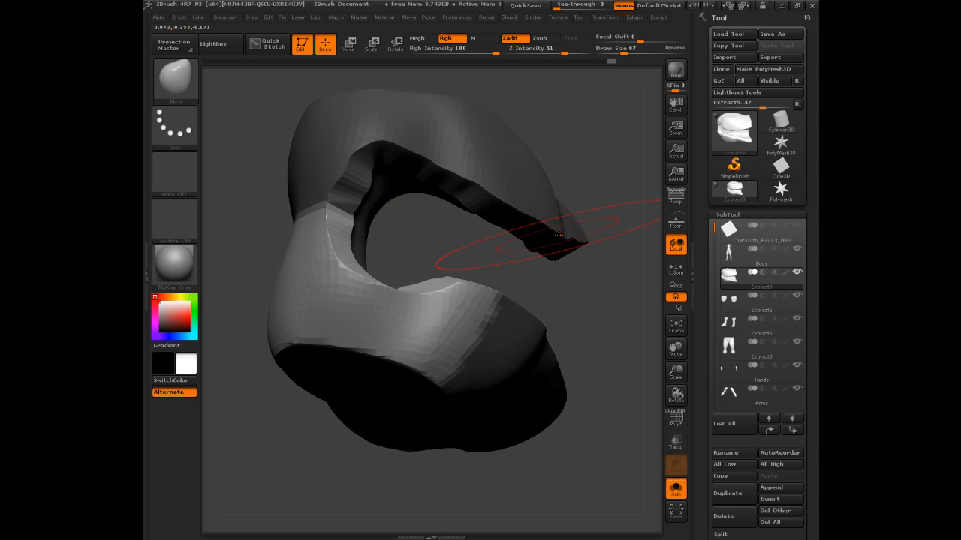
Step: Clip the unmasked neckline edge along a smooth curve and clear the mask
key("ctrl+shift")
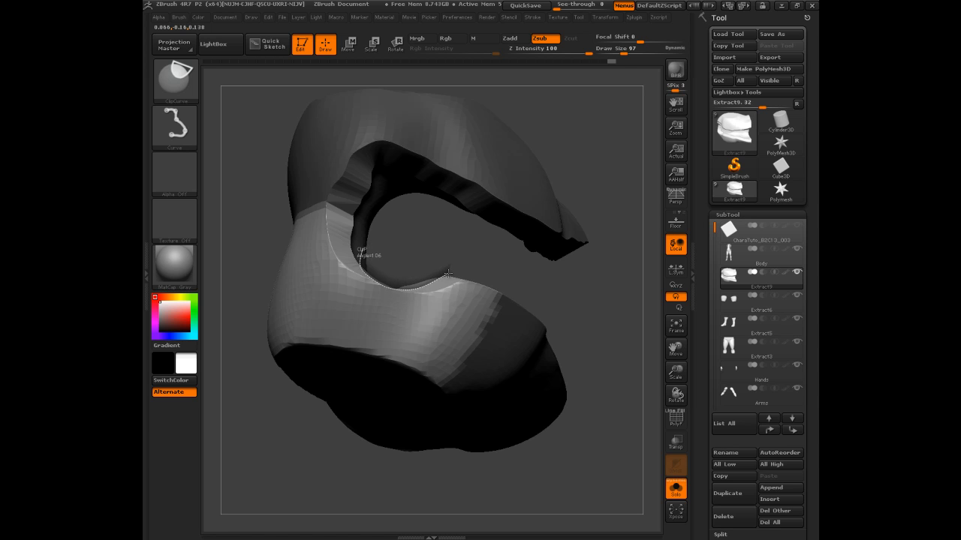
left_click_drag(448, 273, 453, 269, "ctrl+shift")
mouse_move(622, 205)
left_mouse_down()
mouse_move(568, 144)
mouse_move(676, 115)
left_mouse_up()
left_click_drag(622, 232, 491, 219)
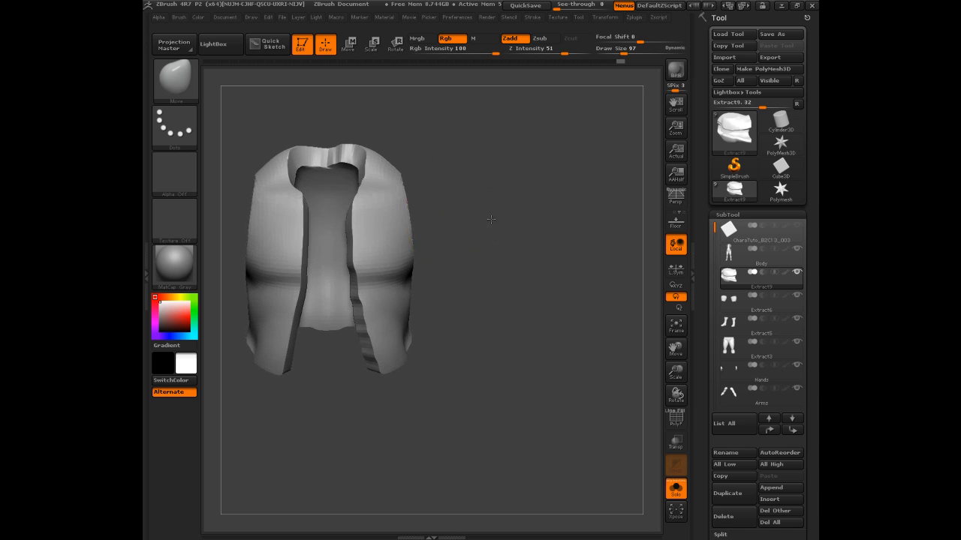
Step: Try to clip the vest's hem along a curve in side view
mouse_move(543, 241)
left_mouse_down()
mouse_move(604, 225)
mouse_move(616, 225)
mouse_move(607, 251)
mouse_move(614, 238)
left_mouse_up()
left_click_drag(574, 273, 589, 289)
key("ctrl+shift")
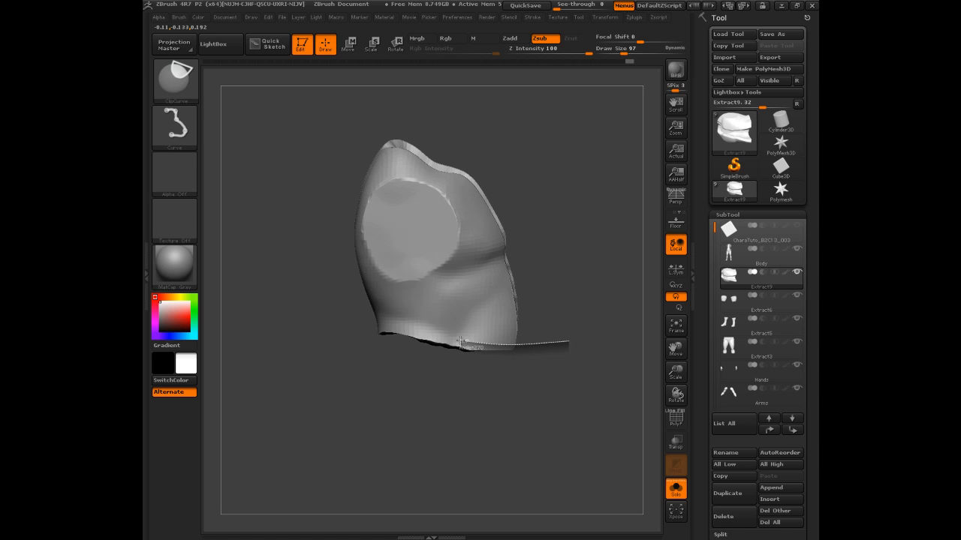
mouse_move(369, 326)
left_mouse_down("ctrl+shift")
mouse_move(328, 372)
mouse_move(439, 361)
mouse_move(406, 409)
mouse_move(443, 421)
left_mouse_up("ctrl+shift")
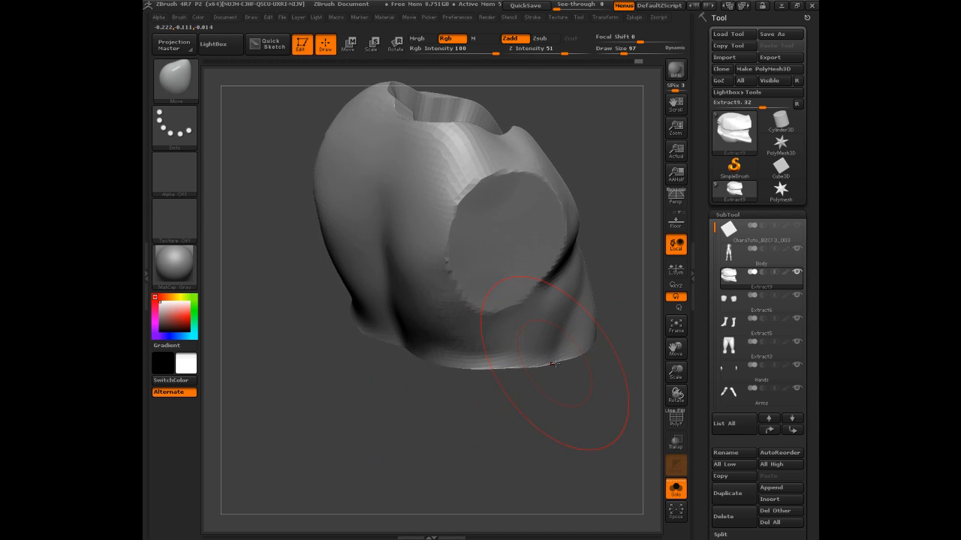
left_click_drag(597, 401, 581, 413)
key("ctrl")
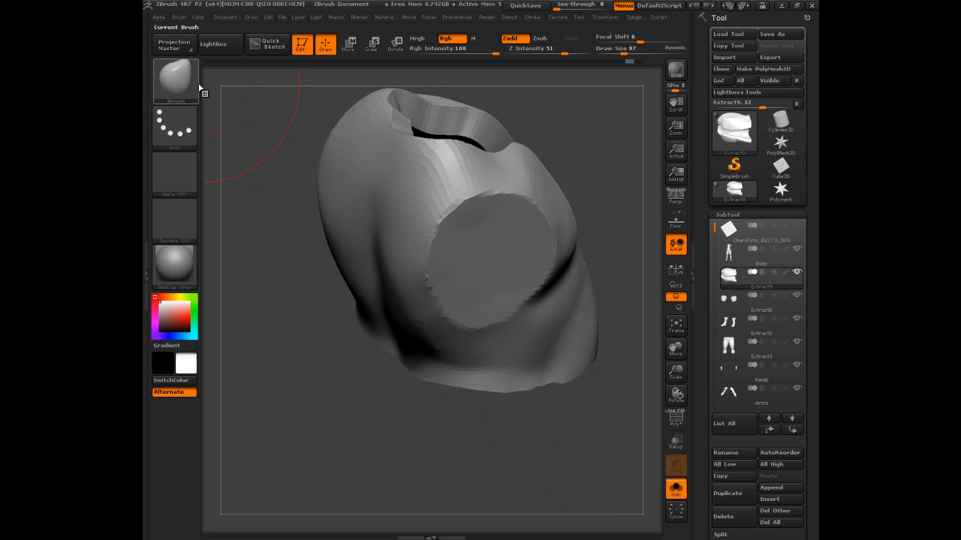
Step: Choose the SliceCurve brush, show the polyframe and merge the vest into one polygroup with Auto Groups
left_click(176, 83, "ctrl+shift")
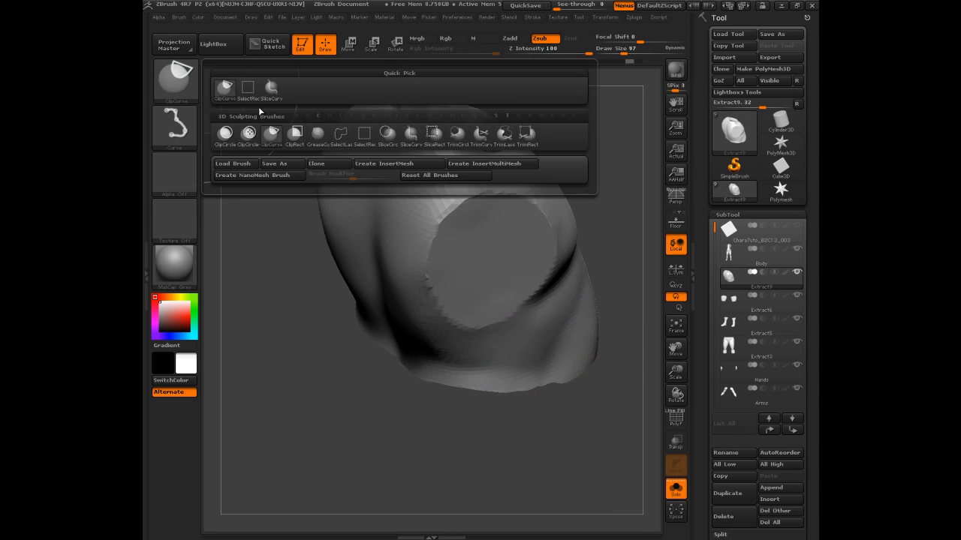
left_click(674, 419)
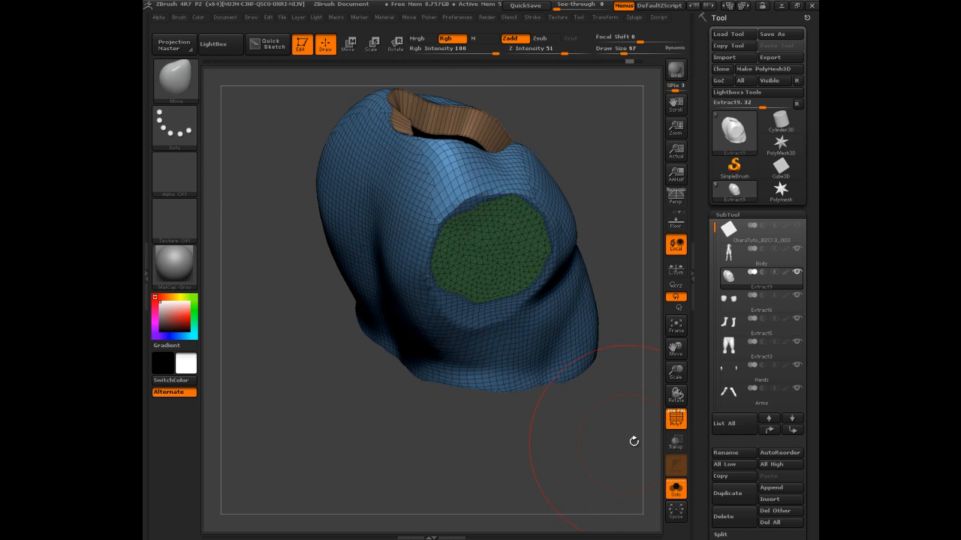
left_click_drag(633, 440, 589, 437)
left_click_drag(706, 432, 708, 230)
left_click(727, 357)
Step: Slice a thin band along the vest's ragged hem into its own polygroup and check the cut
mouse_move(607, 416)
left_mouse_down()
mouse_move(612, 365)
mouse_move(561, 351)
left_mouse_up()
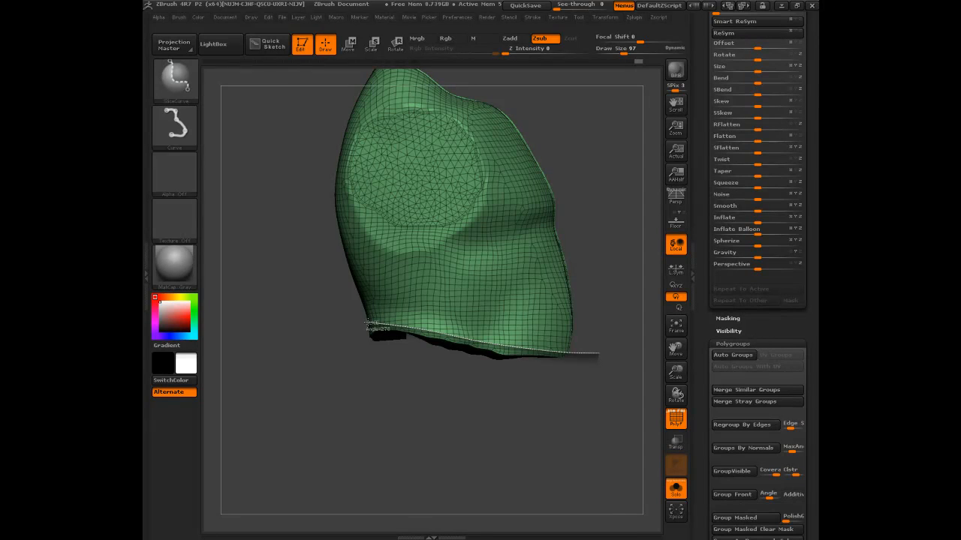
left_click_drag(345, 321, 343, 325, "ctrl+shift")
left_click_drag(343, 364, 293, 354)
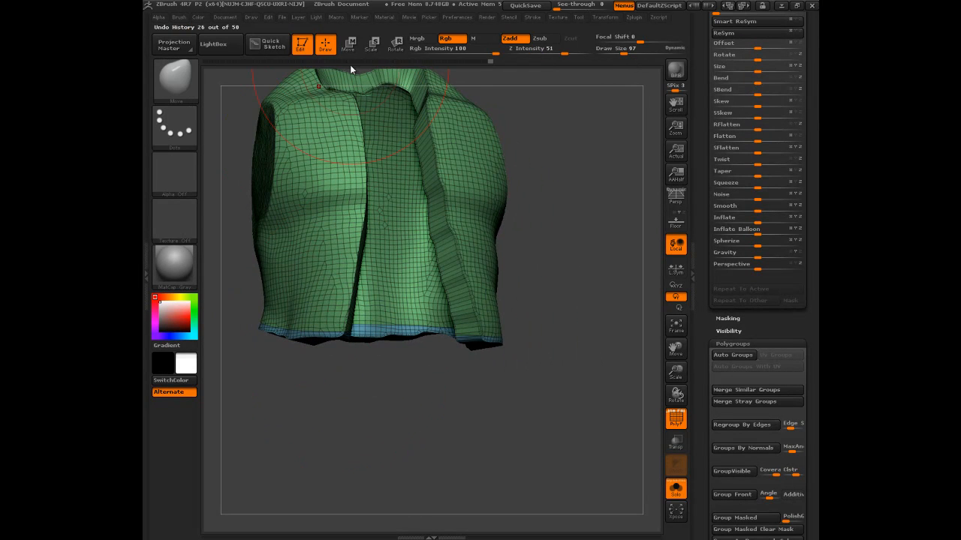
left_click_drag(454, 135, 568, 202)
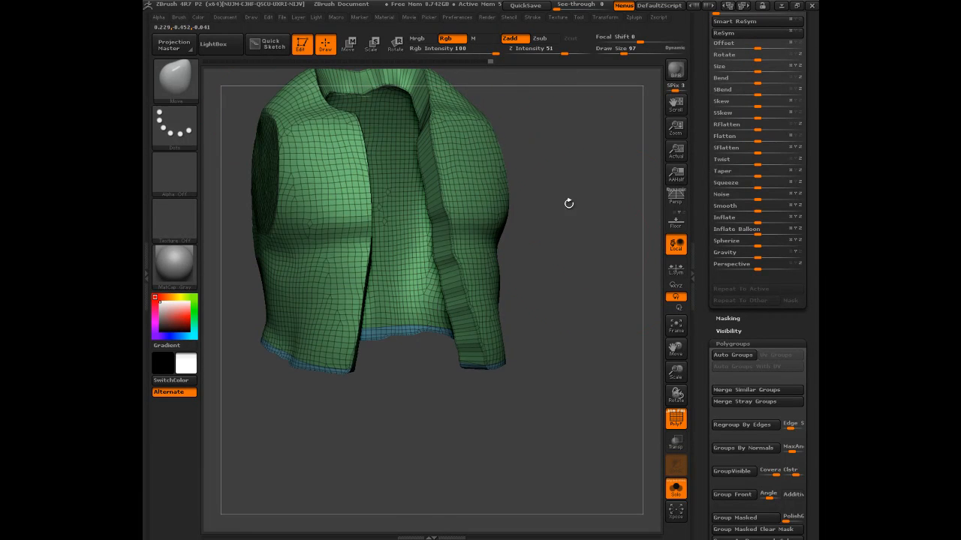
left_click(675, 418)
left_click_drag(596, 347, 654, 375)
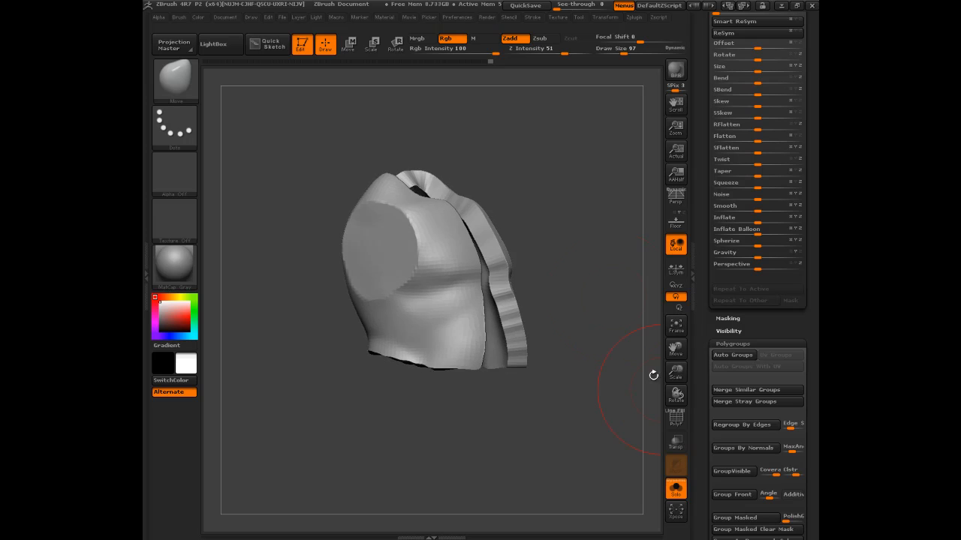
left_click(675, 418)
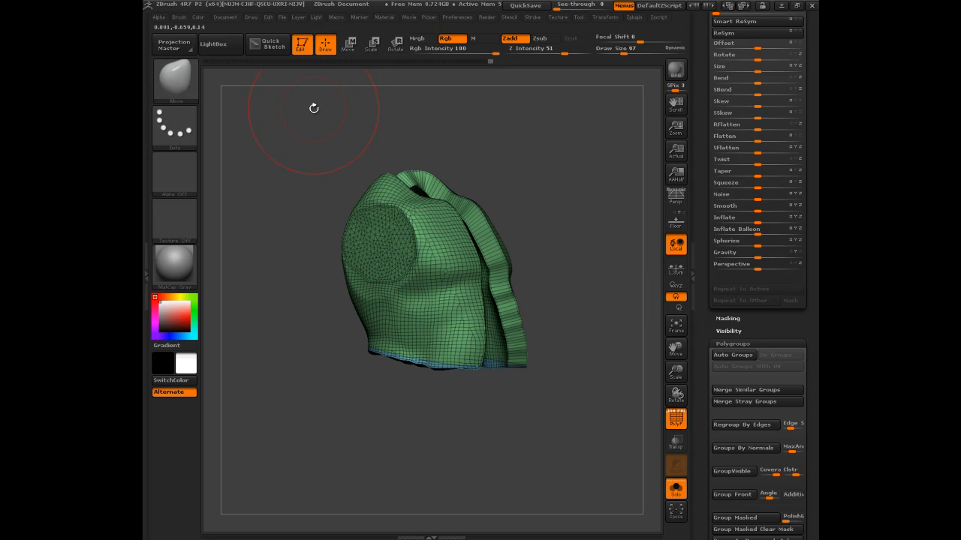
Step: Switch to the SelectRect brush and hide the sliced hem band so only the main vest polygroup shows
left_click(180, 79)
left_click(248, 88)
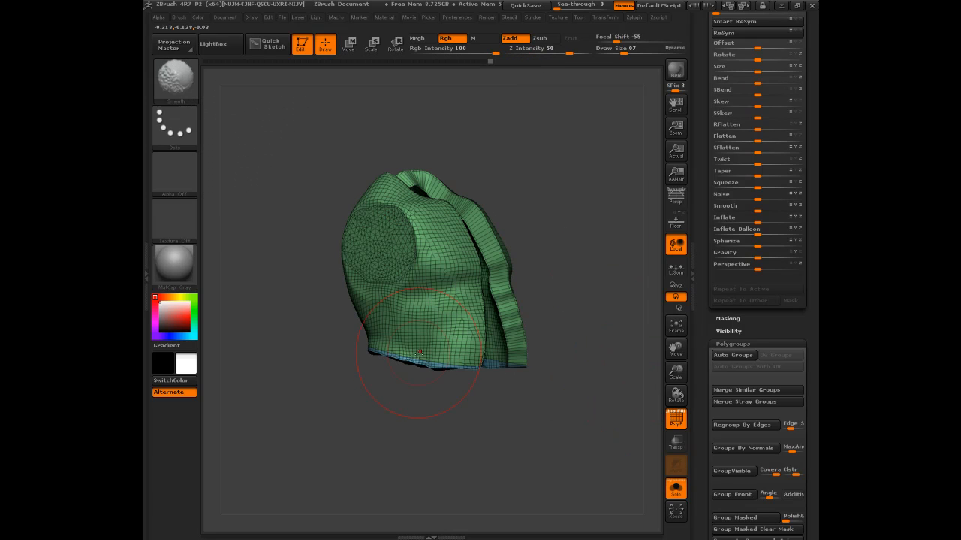
mouse_move(553, 425)
left_mouse_down()
mouse_move(509, 333)
mouse_move(638, 281)
left_mouse_up()
left_click_drag(701, 235, 698, 376)
left_click_drag(584, 211, 575, 177)
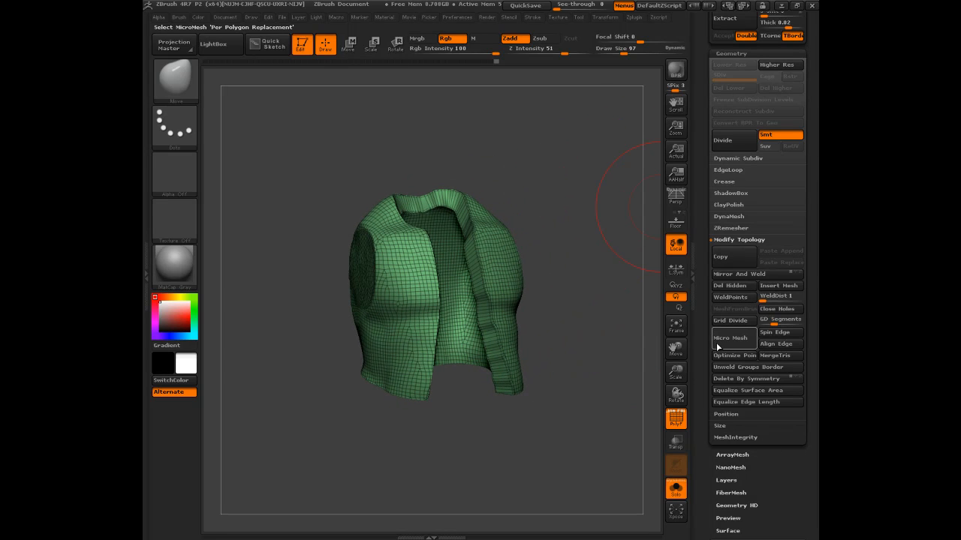
Step: Delete the hidden hem band from the vest and close the resulting holes
left_click(723, 288)
left_click(774, 312)
mouse_move(581, 390)
left_mouse_down()
mouse_move(596, 292)
mouse_move(579, 364)
mouse_move(471, 376)
mouse_move(497, 448)
mouse_move(554, 421)
mouse_move(525, 360)
mouse_move(645, 278)
left_mouse_up()
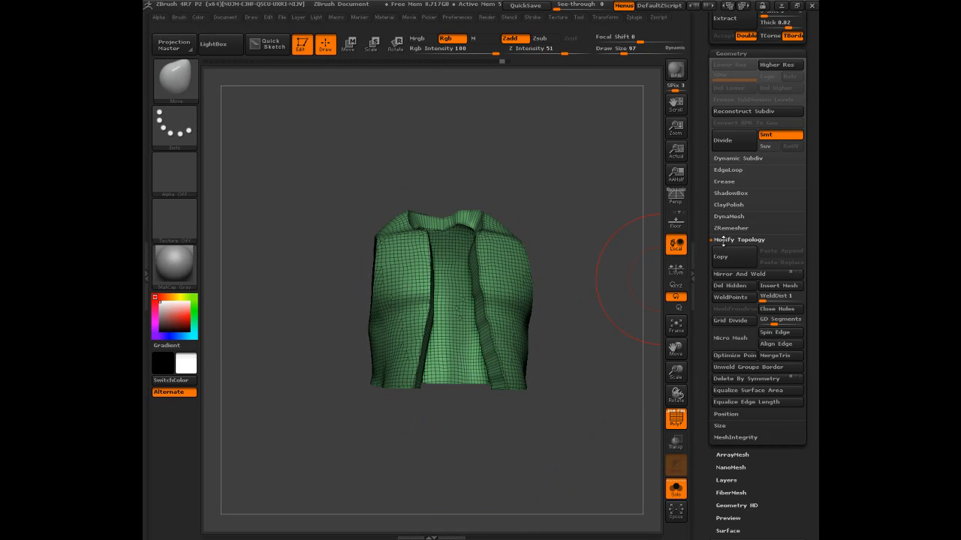
Step: Remesh the vest with DynaMesh at a resolution of 400 and turn off the polyframe to check its surface
left_click(724, 216)
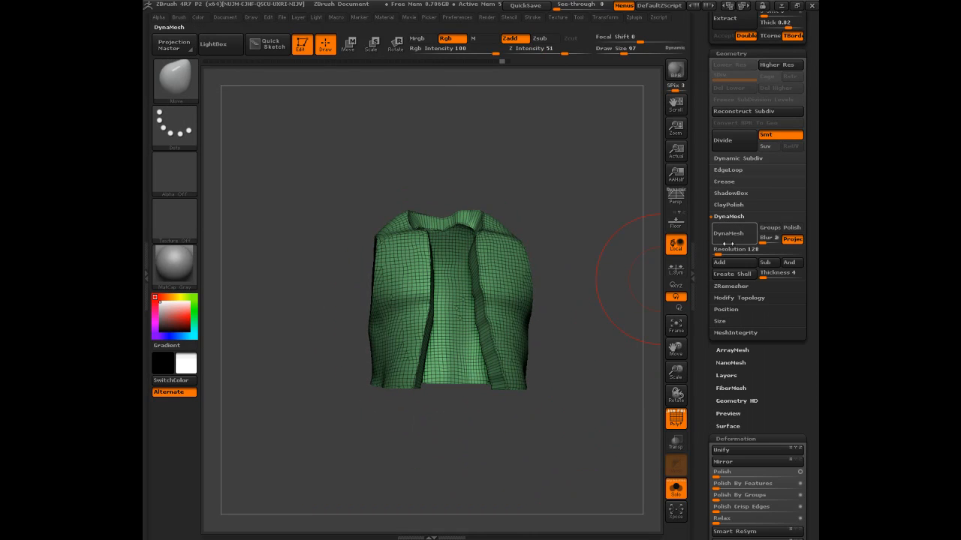
left_click(710, 253)
left_click_drag(616, 212, 632, 225)
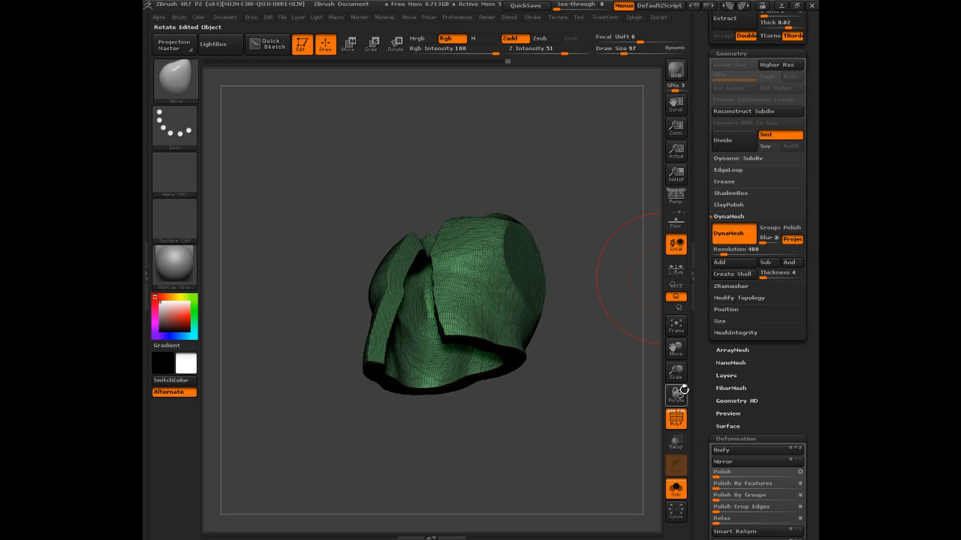
left_click(677, 417)
mouse_move(647, 370)
left_mouse_down()
mouse_move(602, 368)
mouse_move(626, 381)
left_mouse_up()
mouse_move(561, 363)
left_mouse_down()
mouse_move(600, 360)
mouse_move(564, 328)
left_mouse_up()
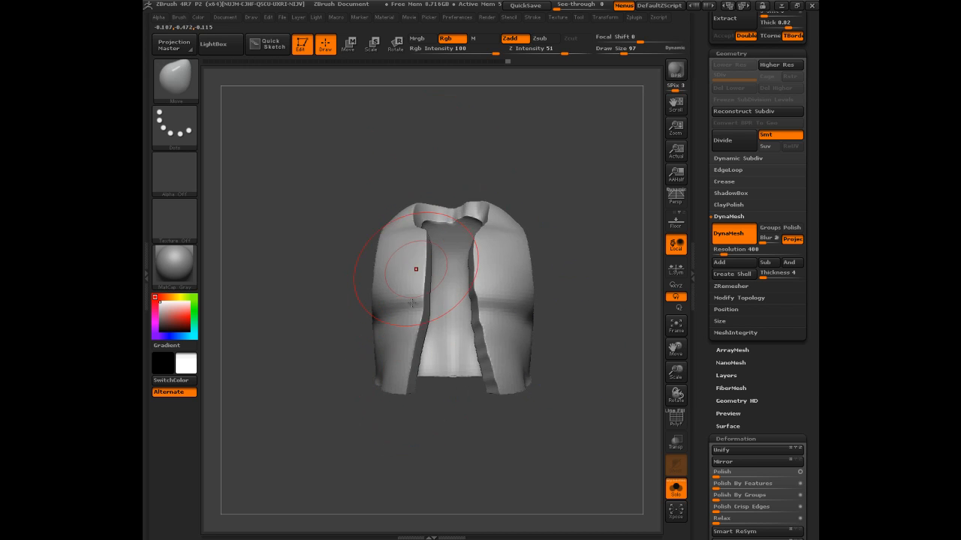
Step: Switch to the TrimDynamic brush, reduce its draw size to 14 and clean up the inner edge of the vest's back neckline
left_click(732, 299)
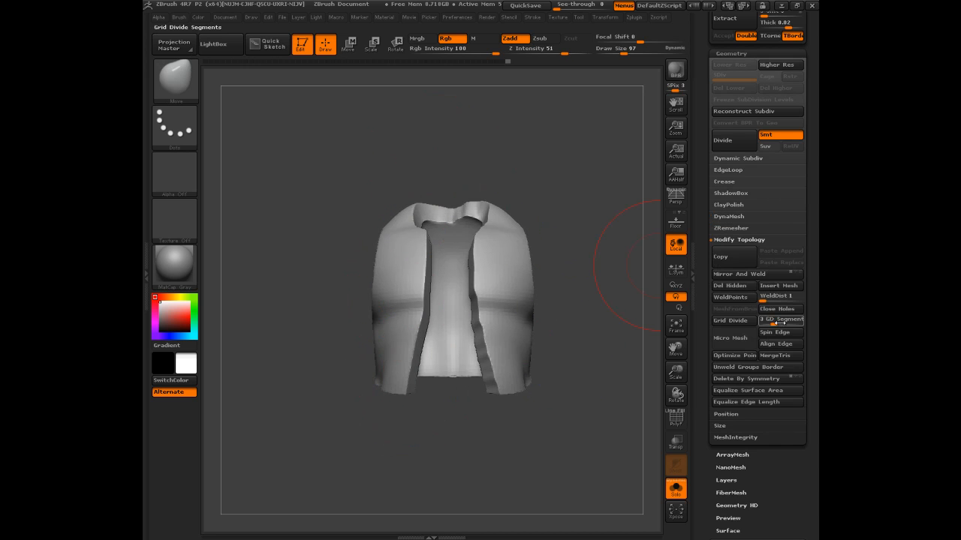
left_click_drag(630, 250, 578, 210)
left_click_drag(589, 154, 594, 202, "alt")
left_click_drag(621, 127, 598, 232, "alt")
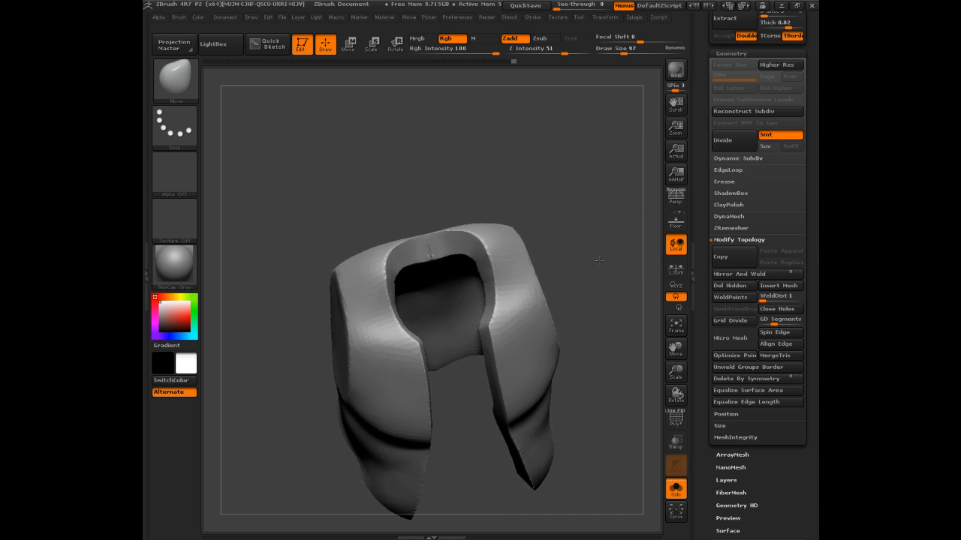
left_click_drag(593, 177, 586, 198)
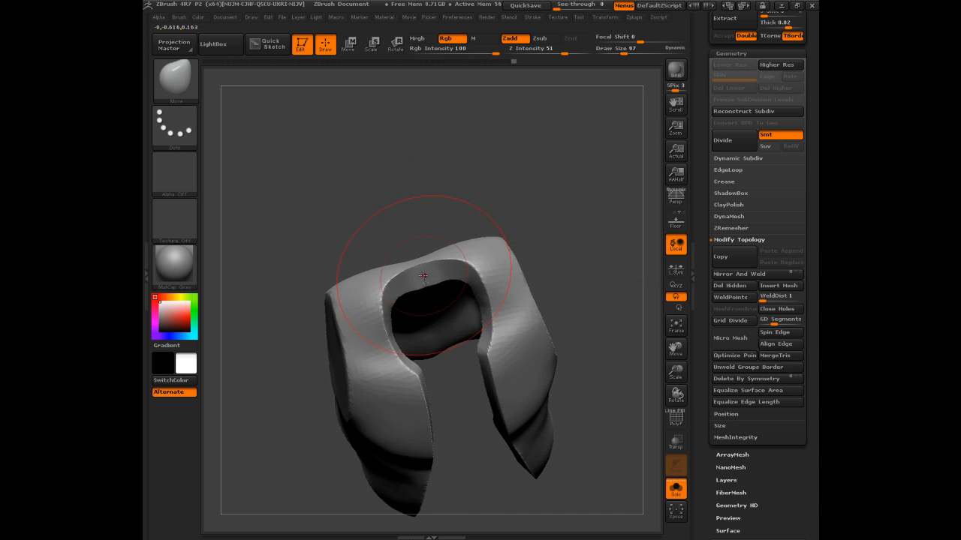
key("b")
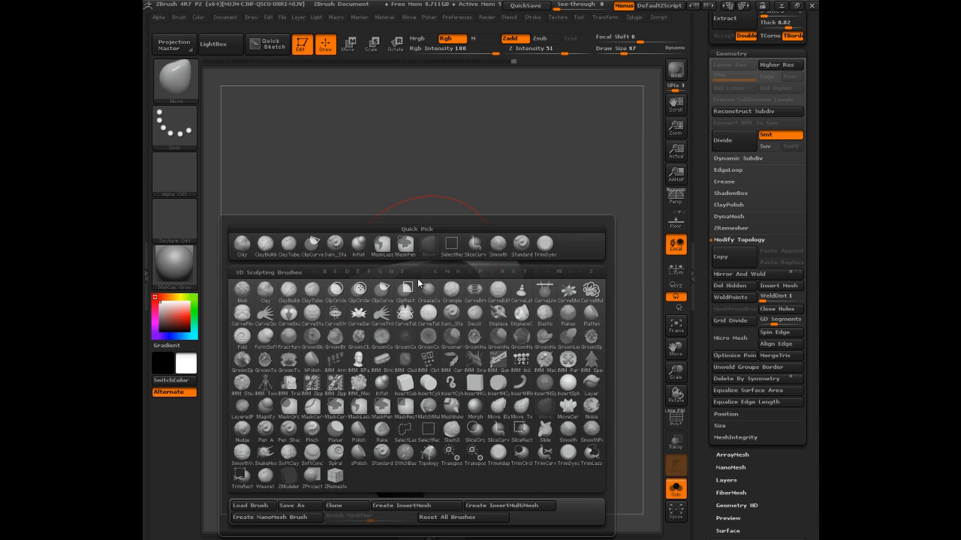
key("t")
key("d")
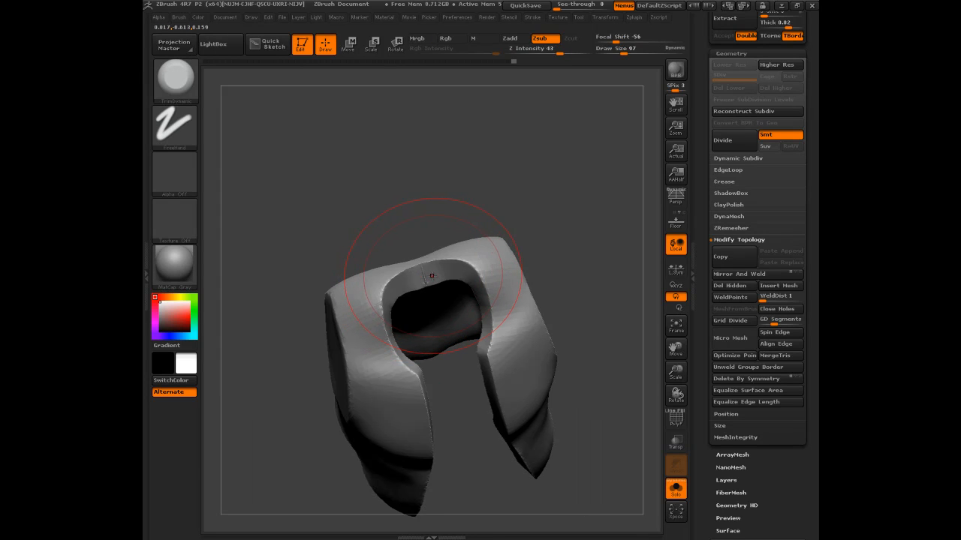
key("s")
left_click_drag(425, 276, 422, 279)
key("shift")
key("shift")
Step: Check the vest's topology in polyframe and apply ClayPolish to sharpen and even out its surface and edges
mouse_move(583, 222)
left_mouse_down()
mouse_move(577, 174)
mouse_move(585, 183)
mouse_move(618, 173)
mouse_move(573, 184)
mouse_move(570, 216)
mouse_move(581, 176)
mouse_move(574, 193)
left_mouse_up()
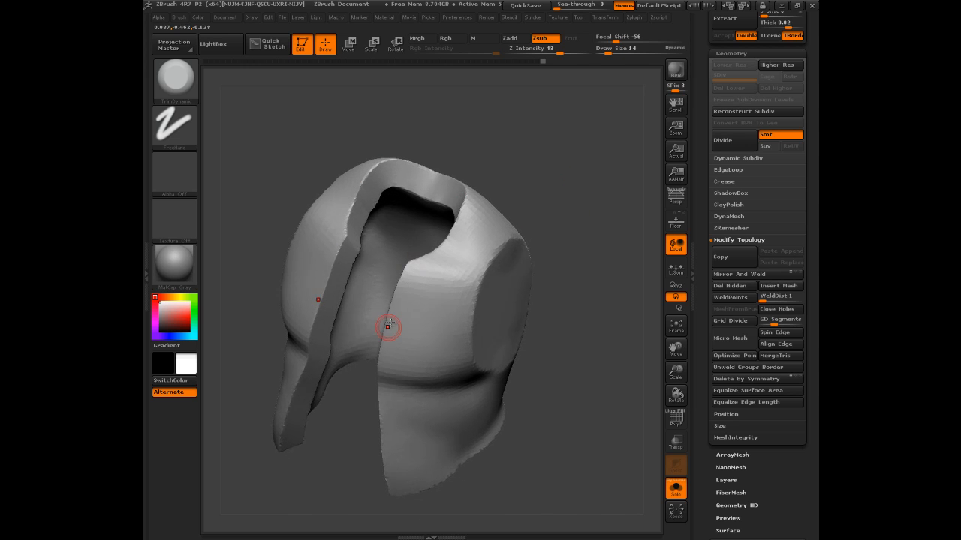
left_click_drag(574, 233, 600, 188)
left_click(675, 420)
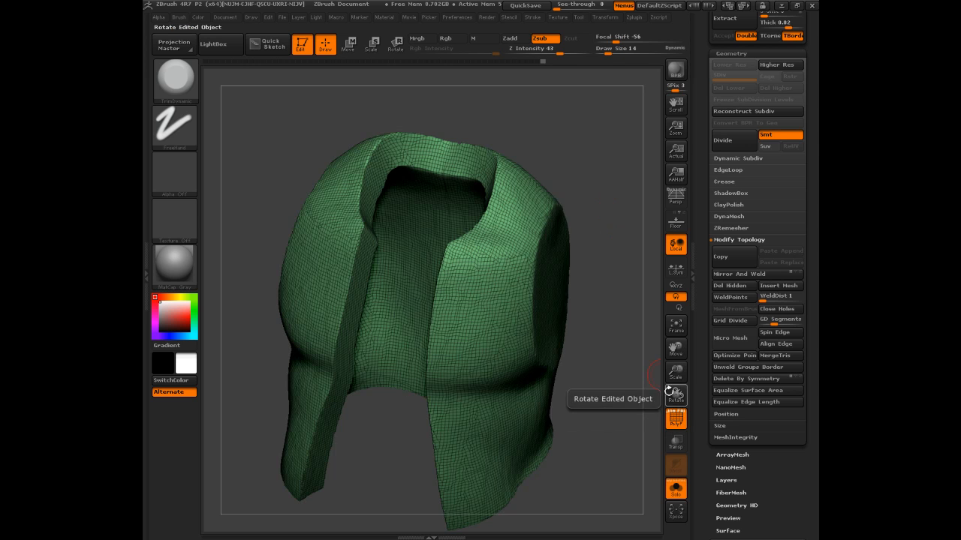
left_click(675, 421)
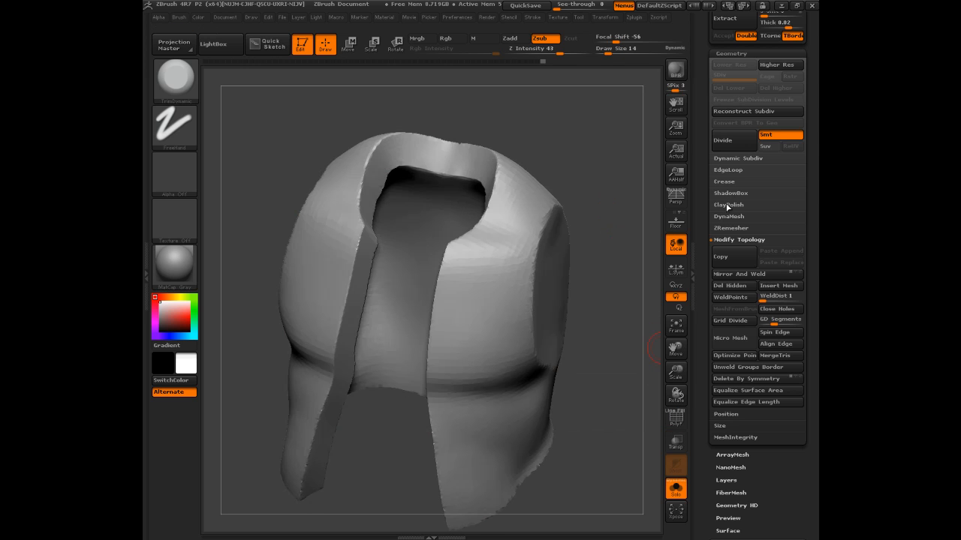
left_click(729, 205)
left_click(729, 229)
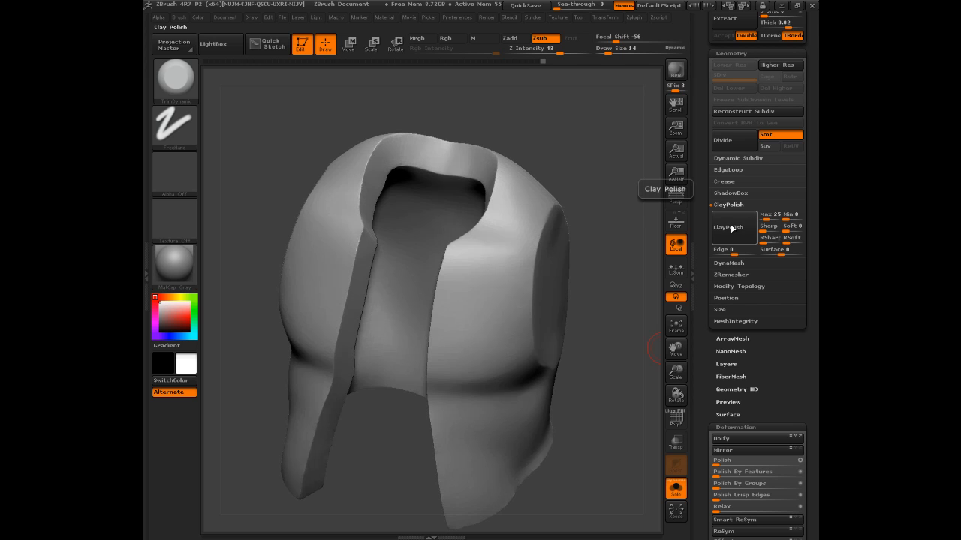
left_click_drag(553, 150, 632, 247)
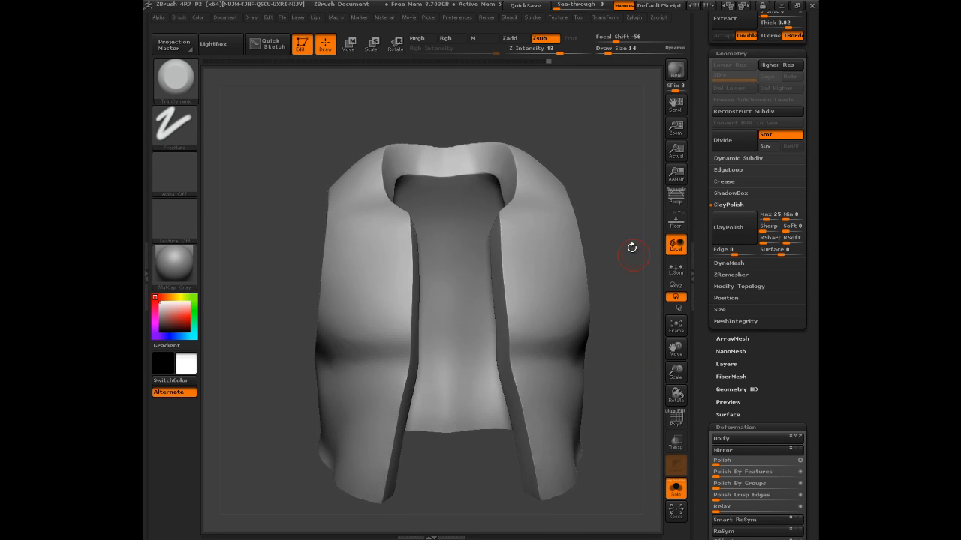
Step: Bring the whole character back into view and examine the vest's mesh density and its fit around the neck and shoulders
left_click(675, 489)
left_click_drag(606, 173, 632, 247, "alt")
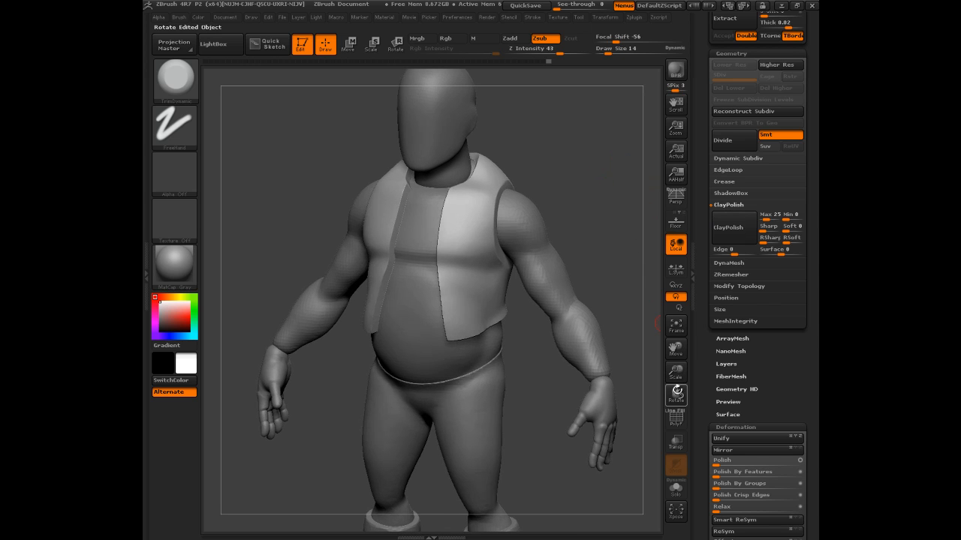
left_click(676, 417)
left_click_drag(602, 189, 605, 289)
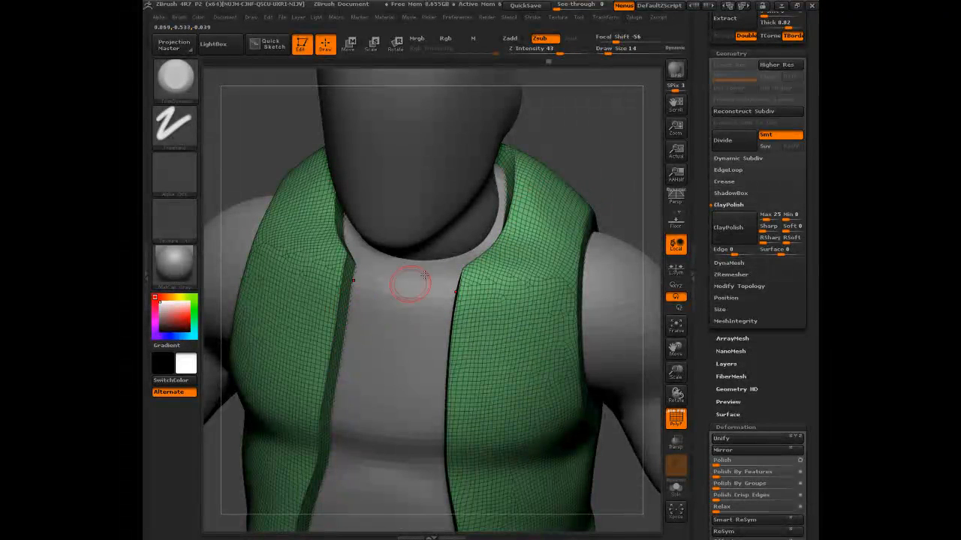
left_click_drag(619, 165, 600, 120, "alt")
left_click_drag(529, 162, 568, 174)
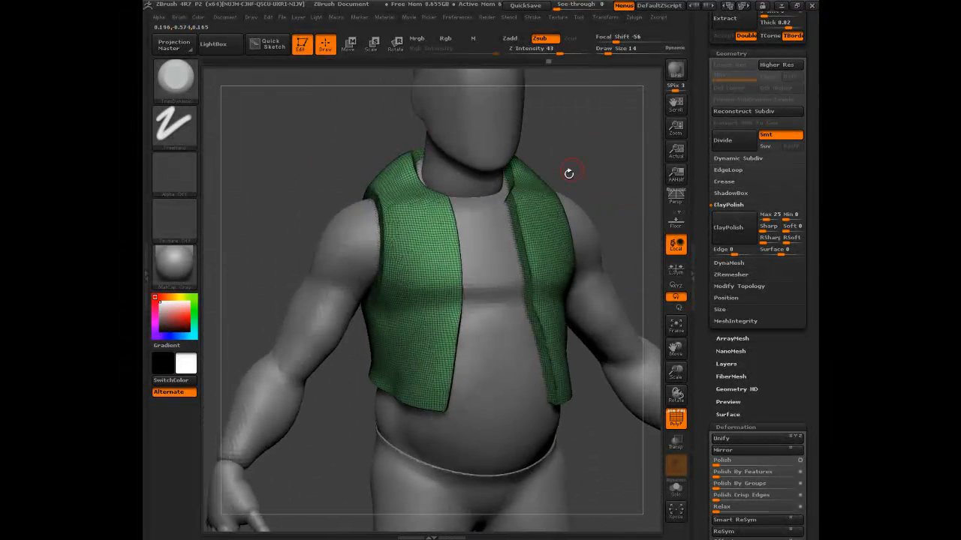
left_click_drag(622, 161, 609, 282, "alt")
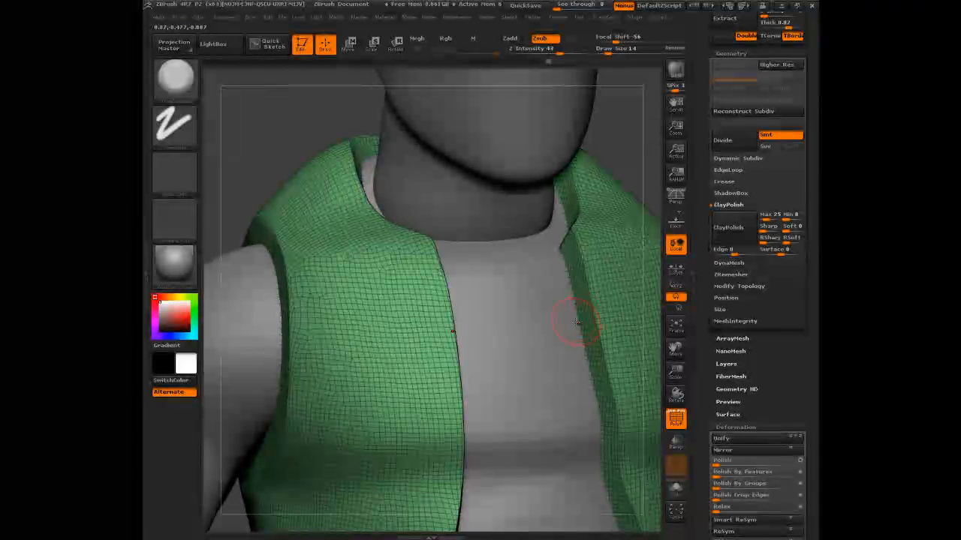
left_click_drag(290, 160, 288, 90, "alt")
left_click_drag(589, 129, 476, 158)
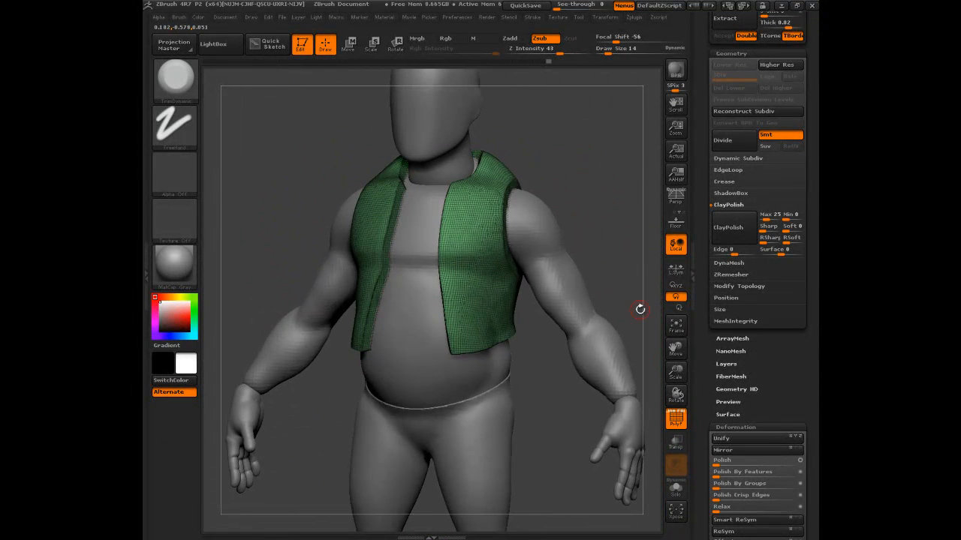
left_click(678, 418)
mouse_move(613, 148)
left_mouse_down("alt")
mouse_move(610, 196)
mouse_move(629, 136)
mouse_move(631, 157)
mouse_move(585, 225)
left_mouse_up("alt")
key("ctrl")
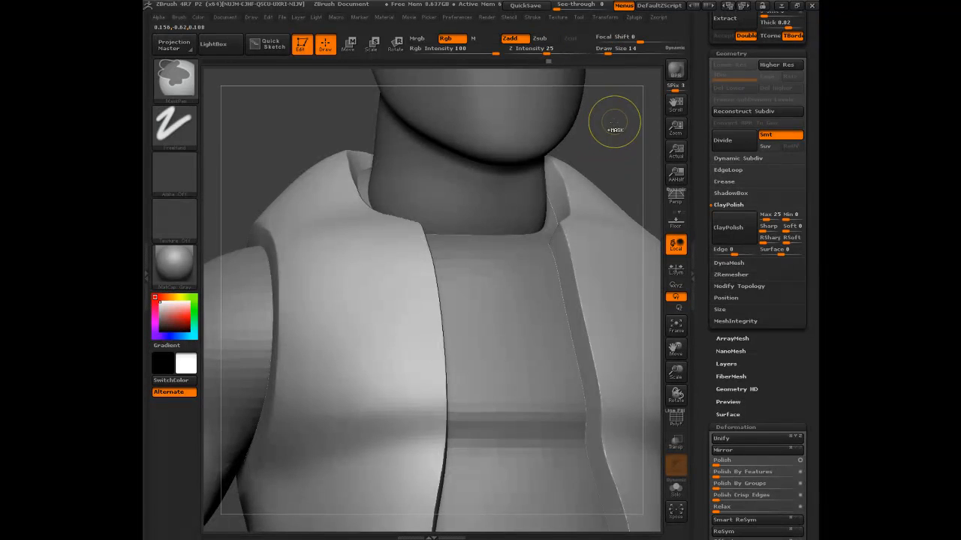
key("alt")
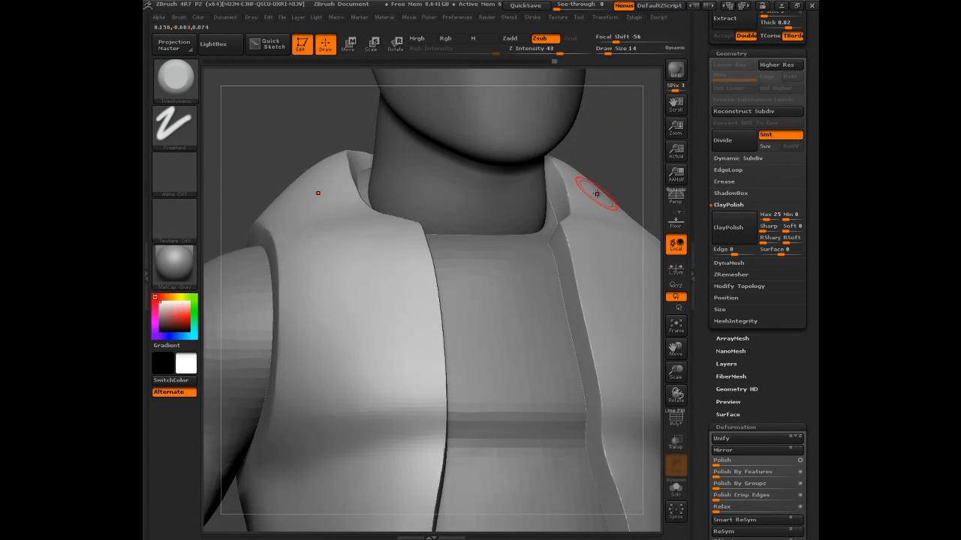
mouse_move(612, 156)
left_mouse_down("alt")
mouse_move(581, 114)
mouse_move(582, 147)
mouse_move(599, 140)
mouse_move(456, 206)
left_mouse_up("alt")
key("ctrl")
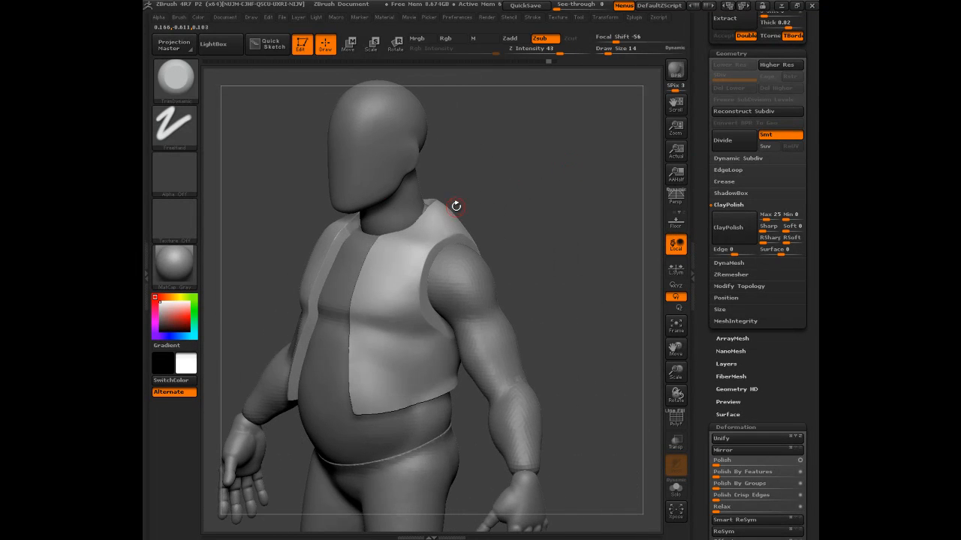
Step: Choose the Move brush with a draw size of 113 and reshape the vest's collar around the back of the neck
key("b")
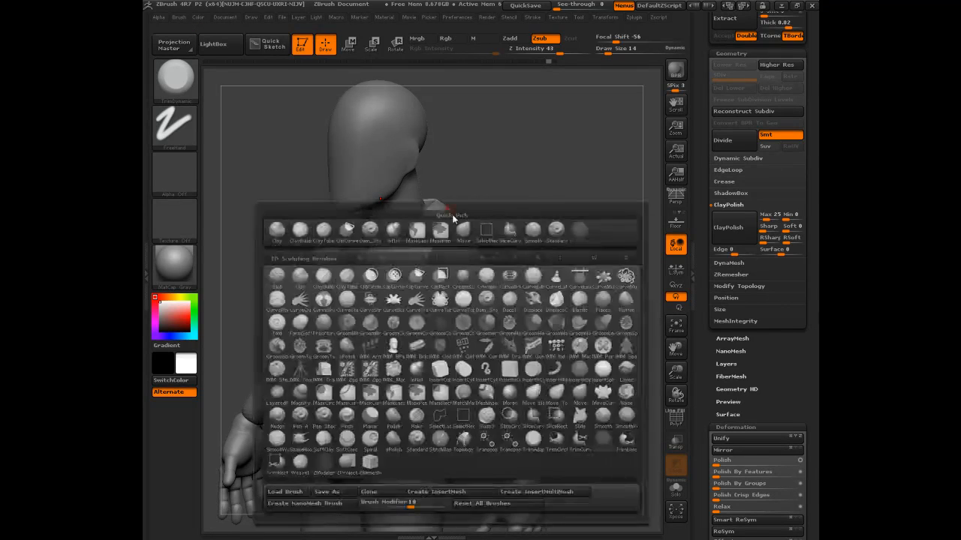
key("m")
key("v")
key("s")
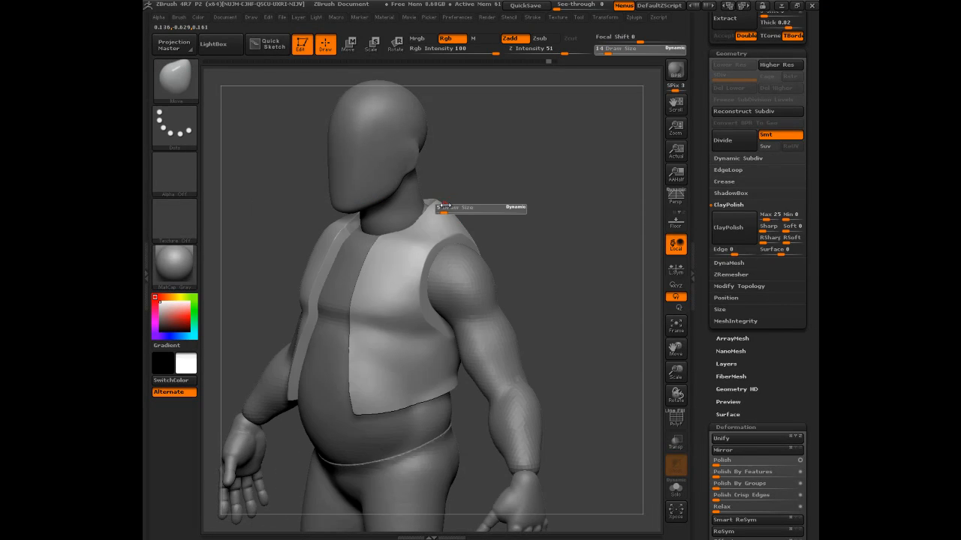
mouse_move(466, 208)
left_mouse_down()
mouse_move(550, 201)
mouse_move(448, 213)
mouse_move(447, 225)
mouse_move(448, 205)
mouse_move(434, 227)
left_mouse_up()
left_click_drag(511, 189, 450, 196)
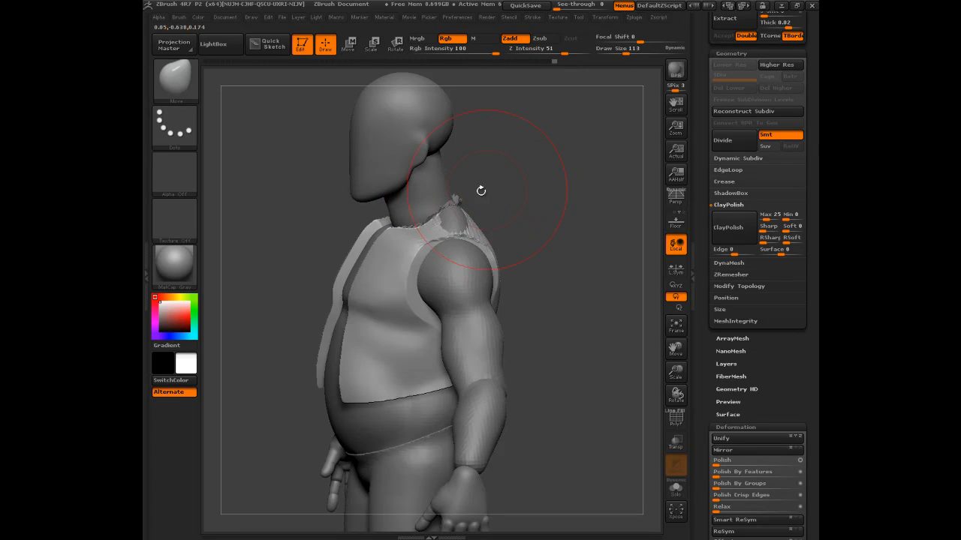
left_click_drag(519, 195, 461, 201, "shift")
left_click_drag(529, 177, 470, 204)
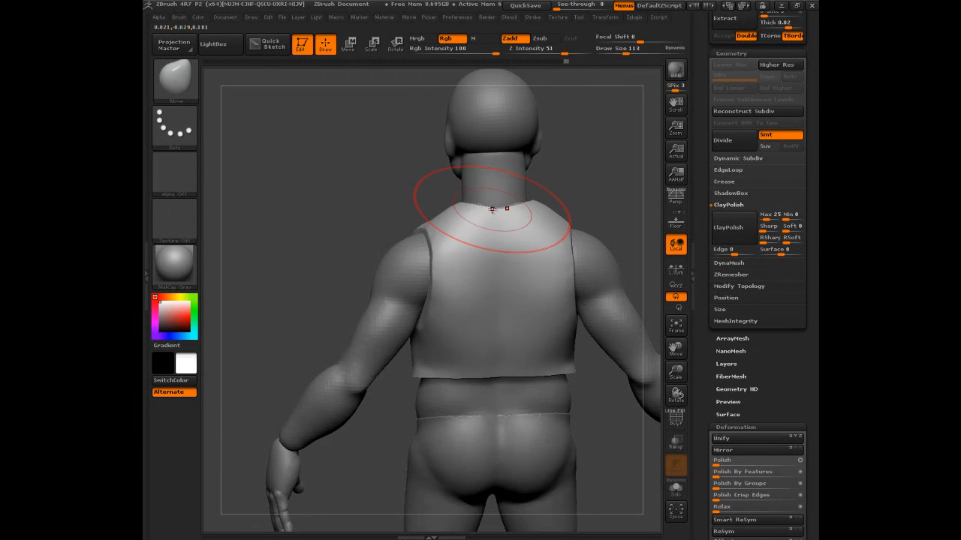
Step: Reduce the Move brush's draw size to 72 and refine the vest's back neckline and shoulder edges
key("bracketleft")
key("bracketleft")
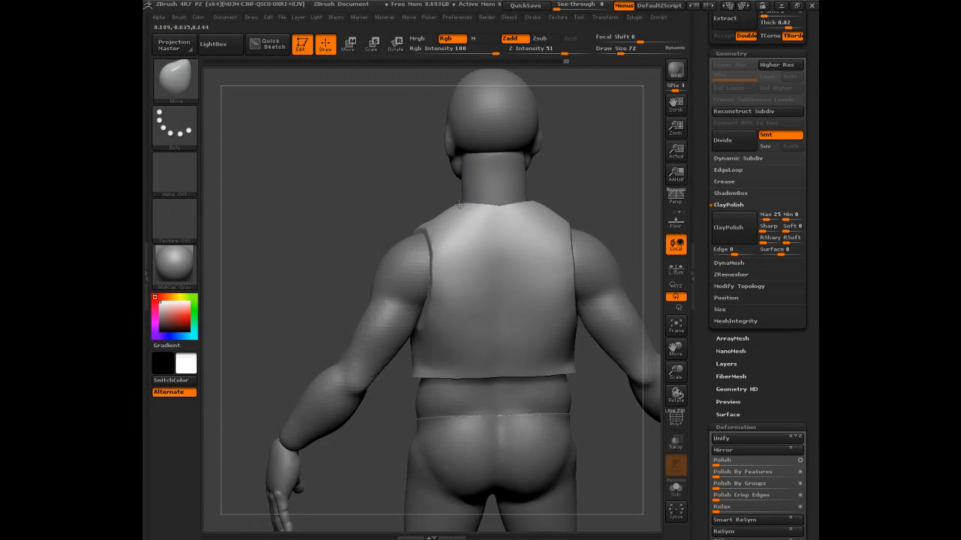
mouse_move(437, 201)
left_mouse_down()
mouse_move(576, 211)
mouse_move(587, 195)
left_mouse_up()
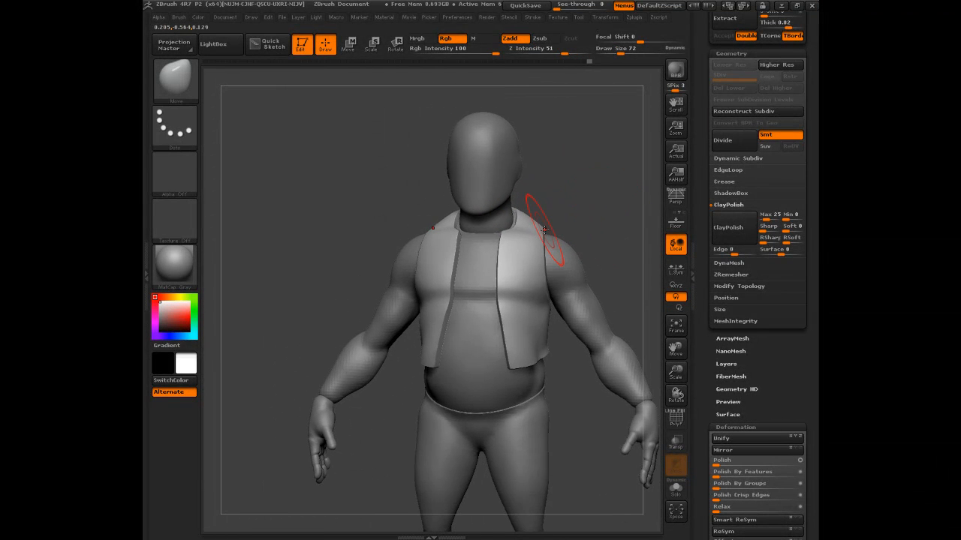
key("s")
left_click_drag(545, 231, 548, 231)
left_click_drag(561, 235, 529, 232)
mouse_move(594, 214)
left_mouse_down("alt")
mouse_move(607, 194)
mouse_move(556, 355)
mouse_move(543, 355)
left_mouse_up("alt")
Step: Set the Move brush's draw size to 56 and pull the flared sides of the vest's hem toward the body
key("s")
right_click_drag(542, 355, 557, 353)
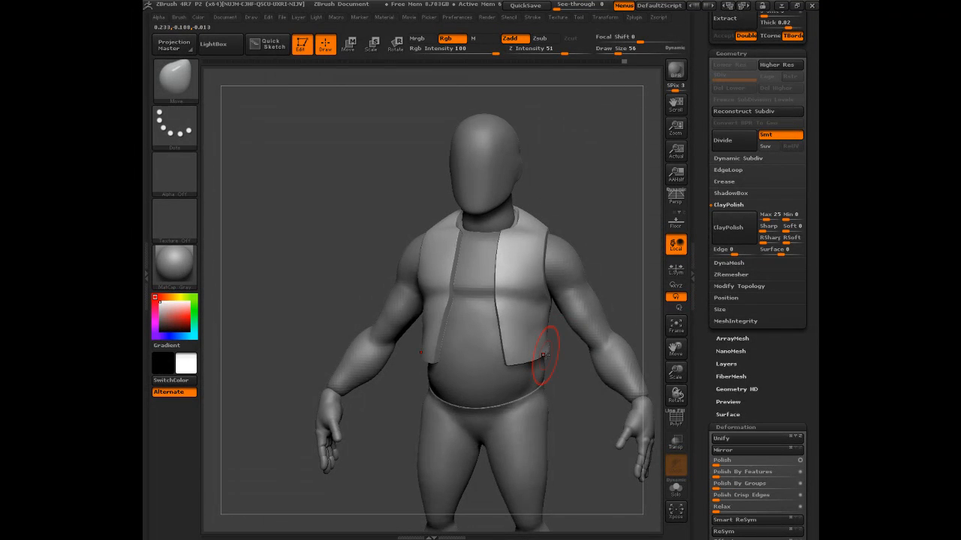
left_click_drag(563, 358, 525, 360)
mouse_move(525, 359)
right_mouse_down()
mouse_move(557, 354)
mouse_move(582, 376)
mouse_move(551, 324)
mouse_move(561, 319)
mouse_move(520, 355)
mouse_move(565, 356)
right_mouse_up()
left_click_drag(341, 328, 572, 372)
left_click_drag(335, 284, 313, 268)
left_click_drag(628, 397, 593, 363, "alt")
mouse_move(637, 236)
left_mouse_down()
mouse_move(629, 250)
mouse_move(621, 235)
left_mouse_up()
Step: Select the MaskLasso brush, mask the vest's lower side corners and invert the mask so only those corners stay editable
key("ctrl")
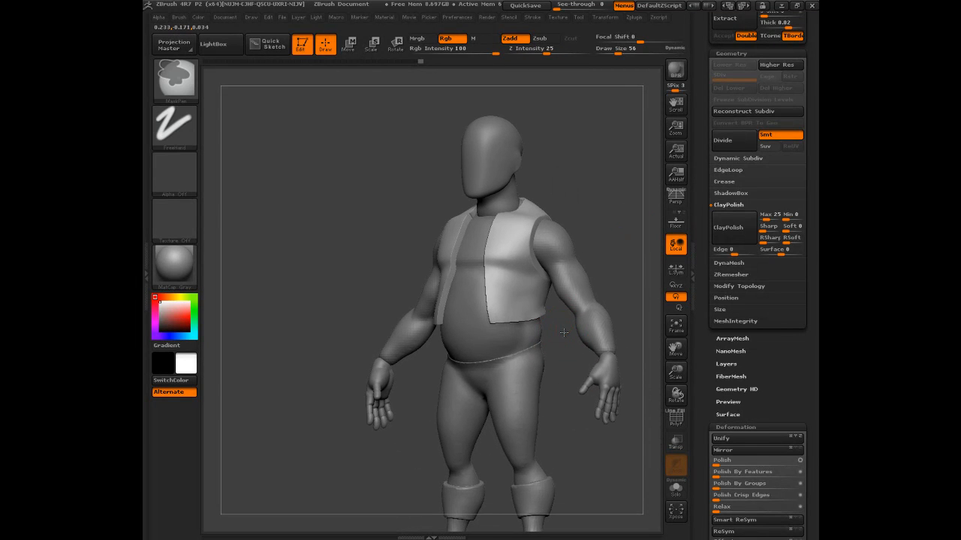
left_click(174, 80, "ctrl")
left_click(235, 102, "ctrl")
key("ctrl")
left_click_drag(492, 323, 468, 361, "ctrl")
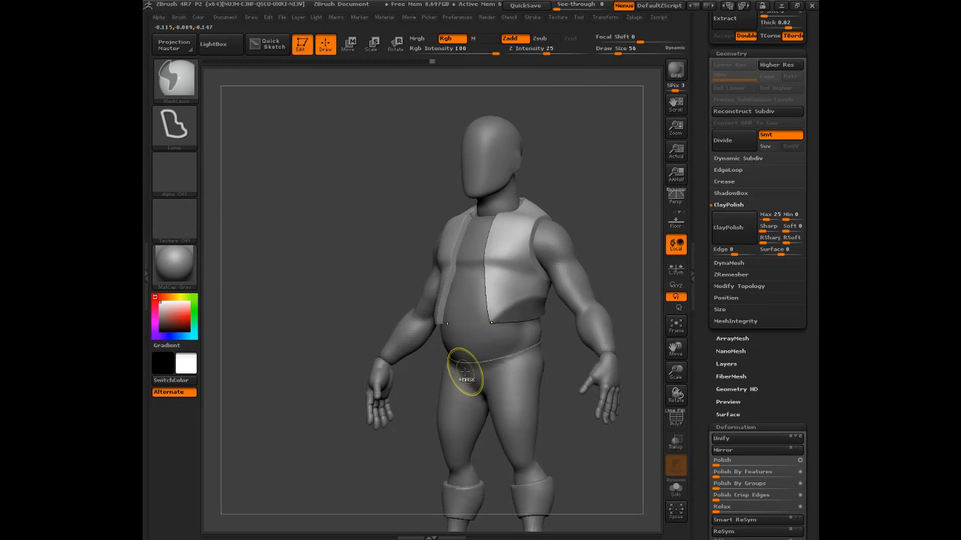
mouse_move(620, 218)
left_mouse_down()
mouse_move(632, 220)
mouse_move(622, 228)
left_mouse_up()
left_click(630, 217, "ctrl")
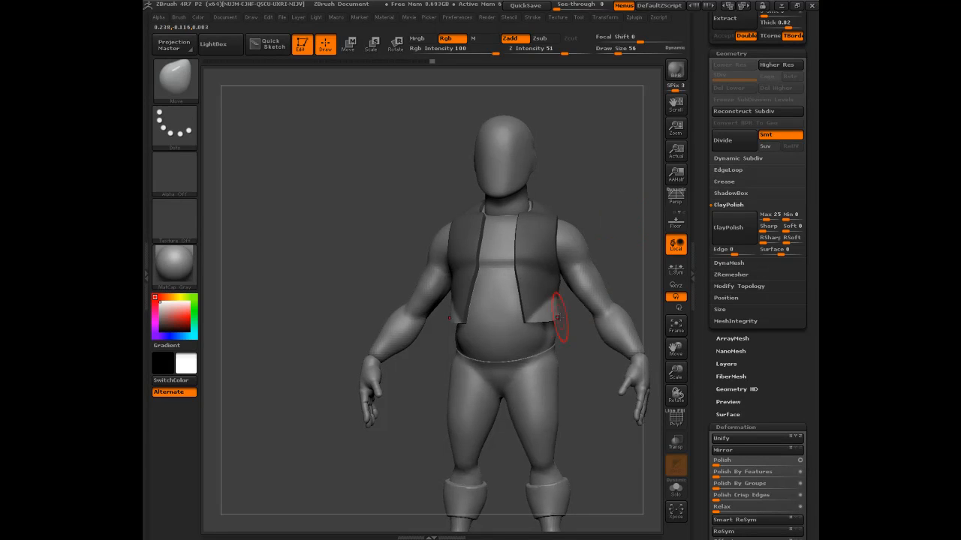
Step: Reshape the unmasked lower side corners of the vest using the Move brush at a draw size of 65
key("s")
left_click_drag(557, 316, 562, 315)
key("s")
left_click_drag(567, 303, 556, 299)
mouse_move(572, 331)
left_mouse_down()
mouse_move(645, 341)
mouse_move(576, 341)
left_mouse_up()
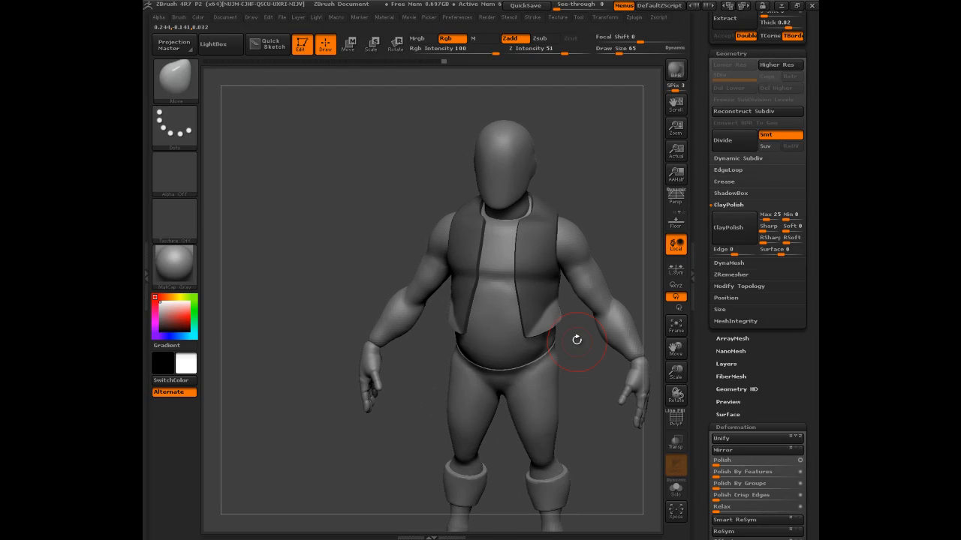
Step: Clear the mask, smooth the vest's lower sides at a draw size of 39 and isolate the vest
left_click_drag(532, 331, 568, 308)
mouse_move(510, 295)
left_mouse_down()
mouse_move(462, 292)
mouse_move(494, 291)
left_mouse_up()
left_click_drag(435, 294, 567, 295)
key("shift")
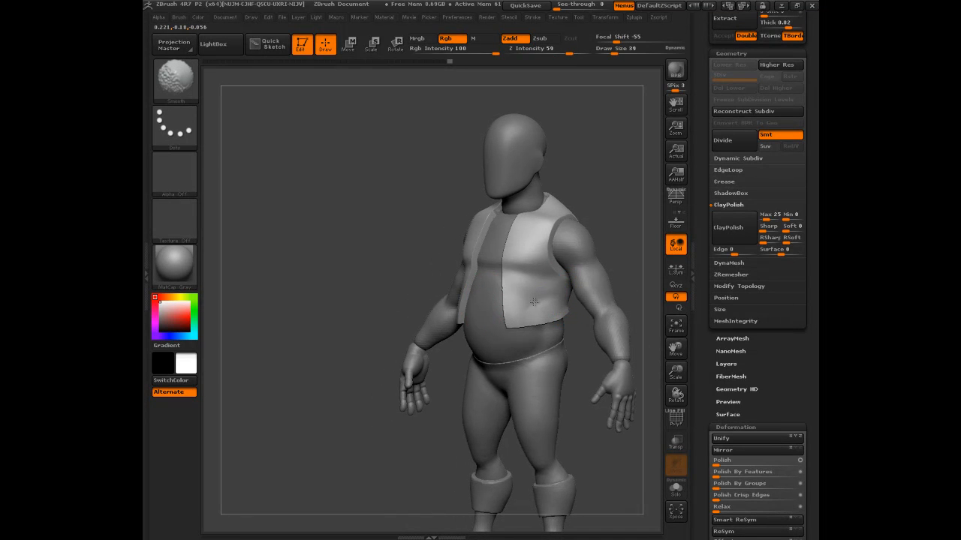
mouse_move(394, 312)
left_mouse_down()
mouse_move(321, 313)
mouse_move(591, 219)
mouse_move(593, 230)
left_mouse_up()
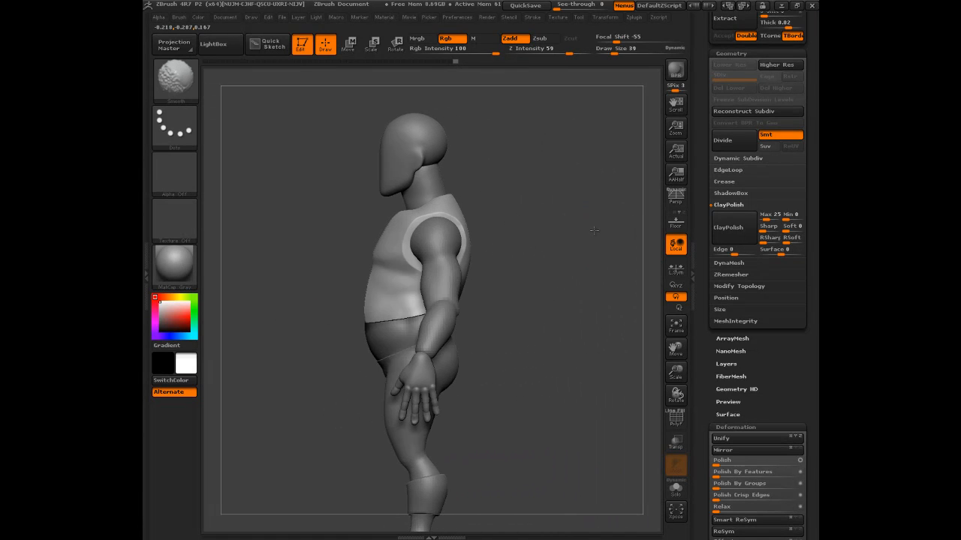
left_click(676, 488)
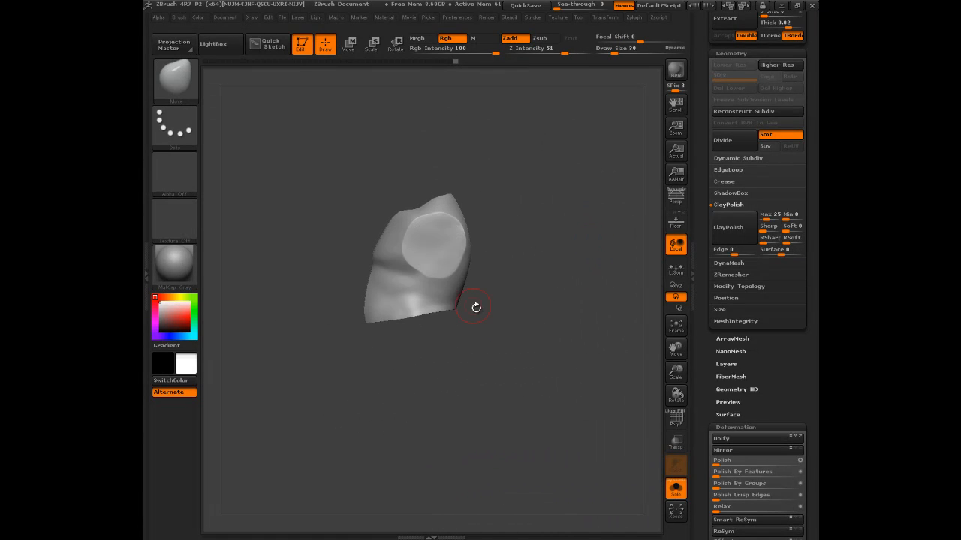
Step: Mask the vest's lower side edge with a lasso, invert the mask and try to adjust the exposed edge using the Move brush
mouse_move(485, 302)
left_mouse_down("ctrl")
mouse_move(432, 293)
mouse_move(439, 359)
mouse_move(481, 308)
mouse_move(406, 356)
mouse_move(451, 353)
mouse_move(433, 300)
mouse_move(419, 352)
left_mouse_up("ctrl")
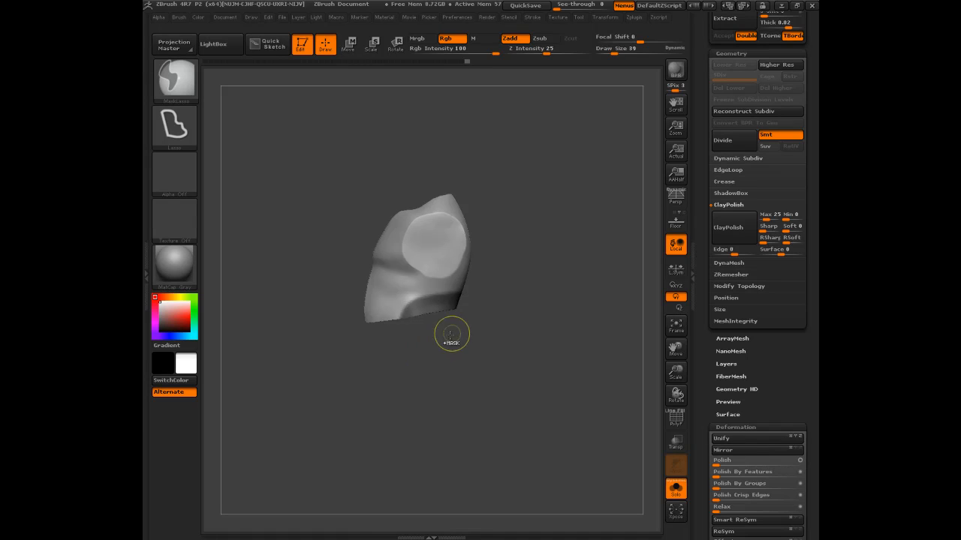
left_click(458, 328, "ctrl")
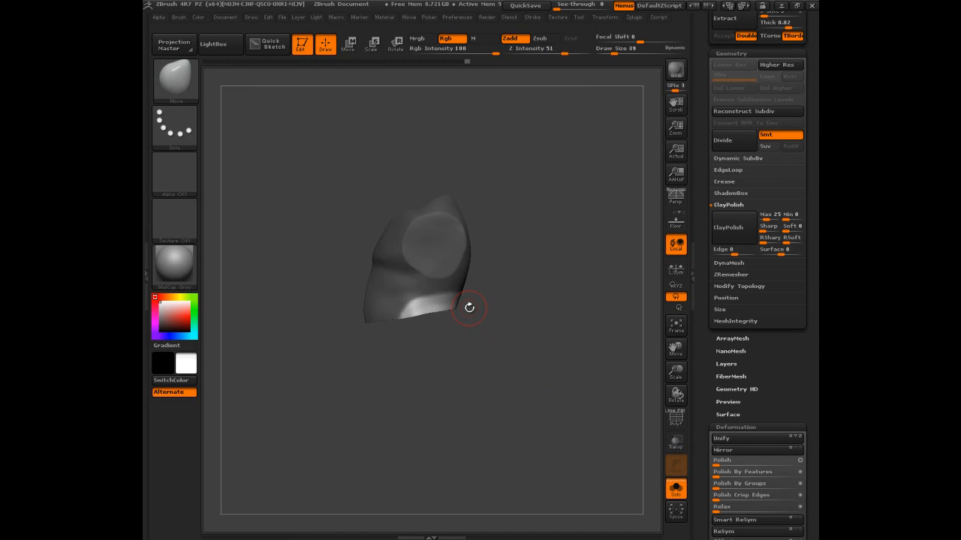
key("s")
mouse_move(469, 309)
left_mouse_down()
mouse_move(482, 309)
mouse_move(465, 306)
left_mouse_up()
key("ctrl+z")
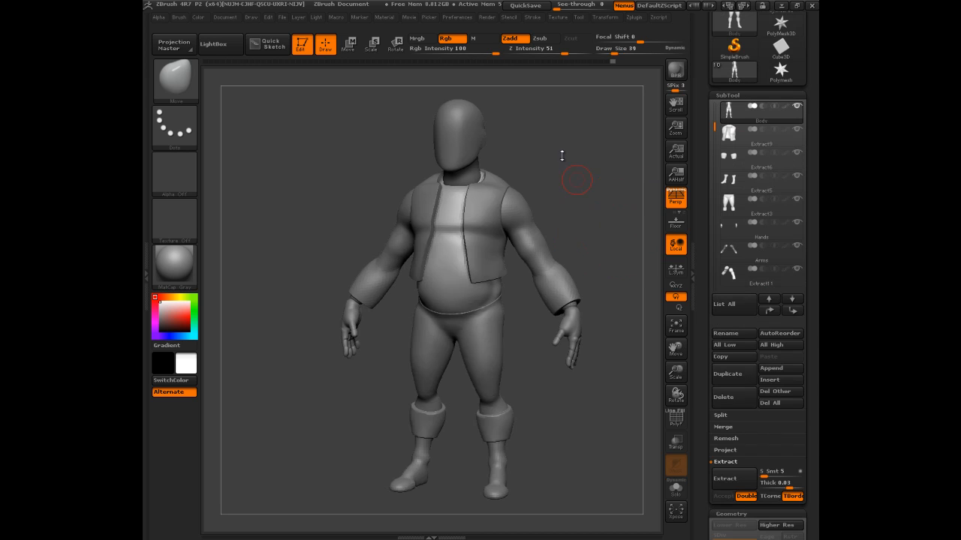
Step: Select the Extract11 sleeves and smooth them around the elbows at a draw size of 39
mouse_move(569, 161)
left_mouse_down()
mouse_move(562, 145)
mouse_move(553, 163)
left_mouse_up()
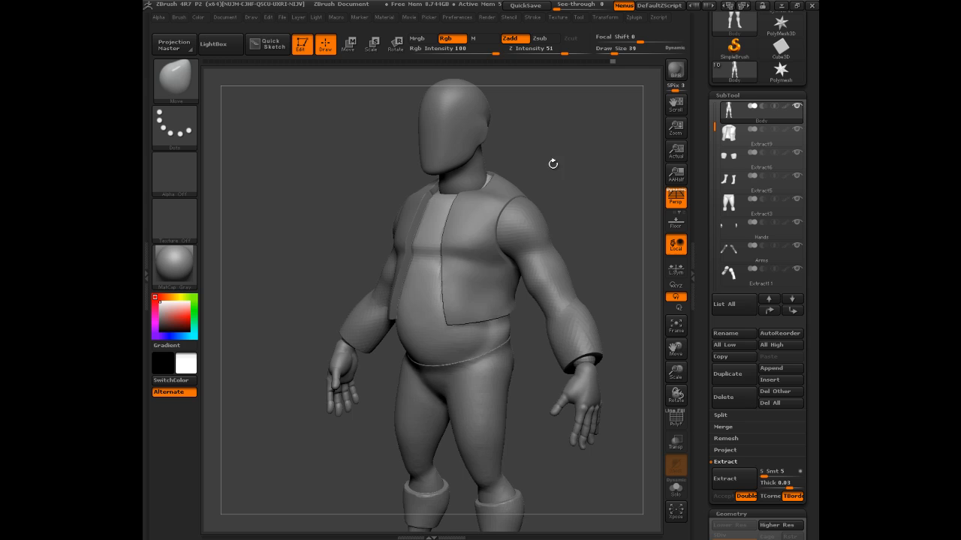
left_click(740, 133)
left_click_drag(601, 204, 604, 207)
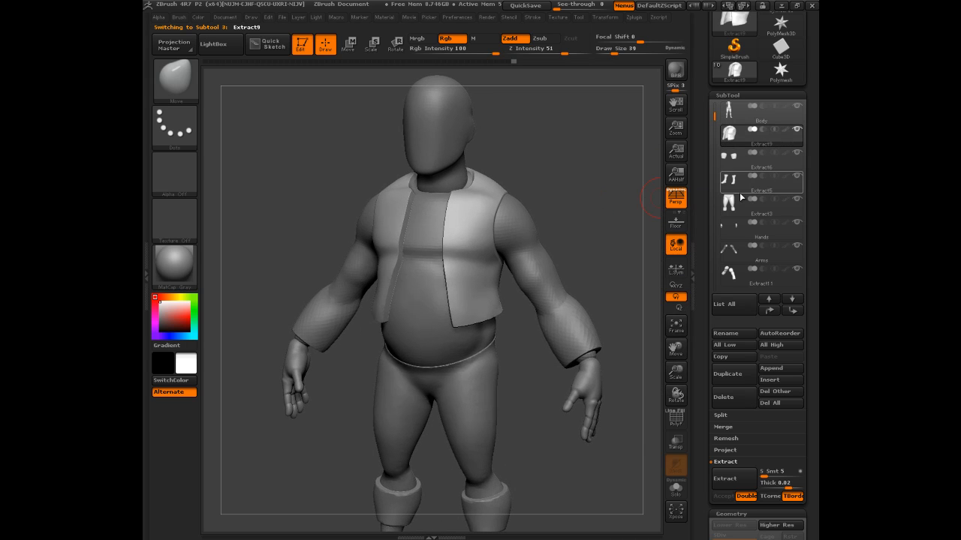
left_click_drag(713, 120, 713, 131)
left_click(732, 250)
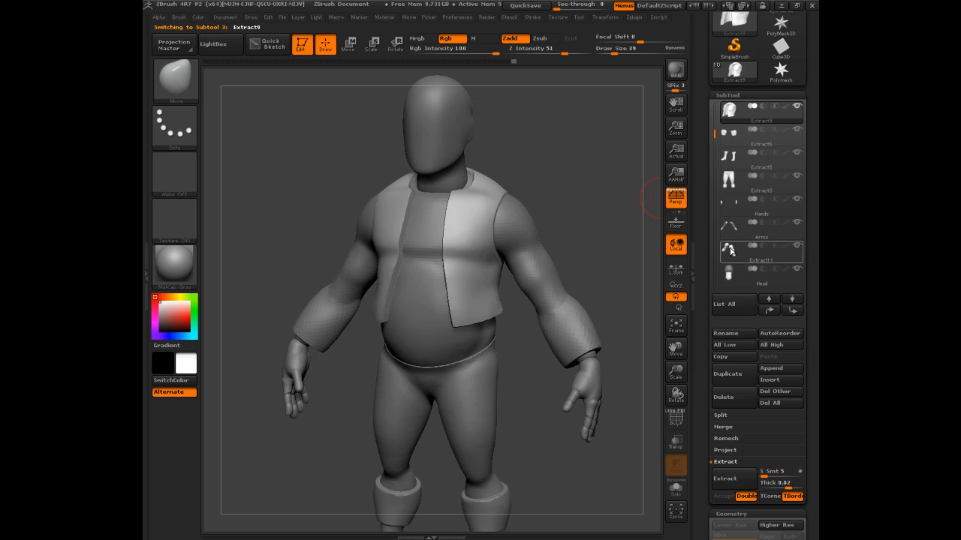
left_click_drag(611, 199, 587, 216)
key("shift")
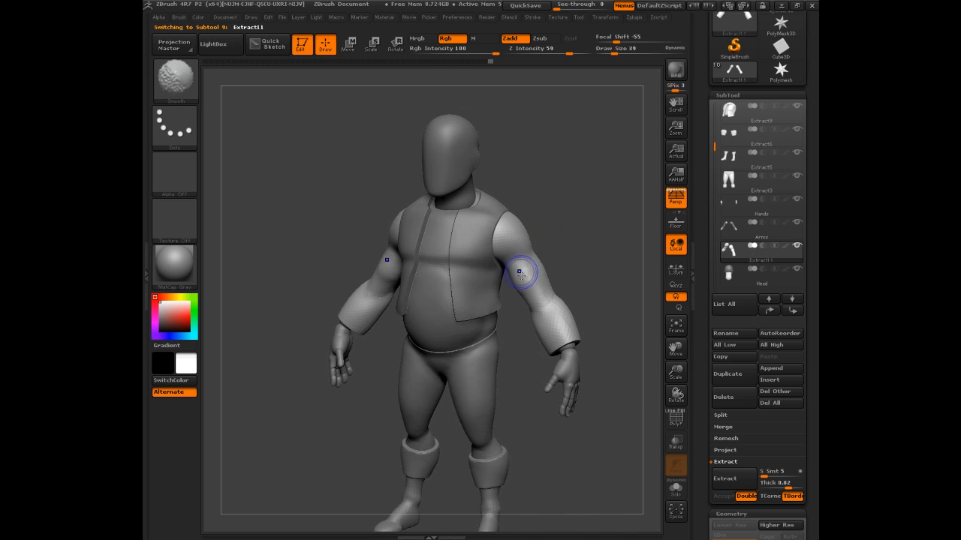
left_click_drag(524, 269, 525, 287, "shift")
Step: Build up the sleeves around the elbows with the Standard brush at a draw size of 56 to cover the arms underneath
mouse_move(585, 237)
left_mouse_down()
mouse_move(525, 233)
mouse_move(539, 252)
mouse_move(493, 228)
mouse_move(570, 267)
left_mouse_up()
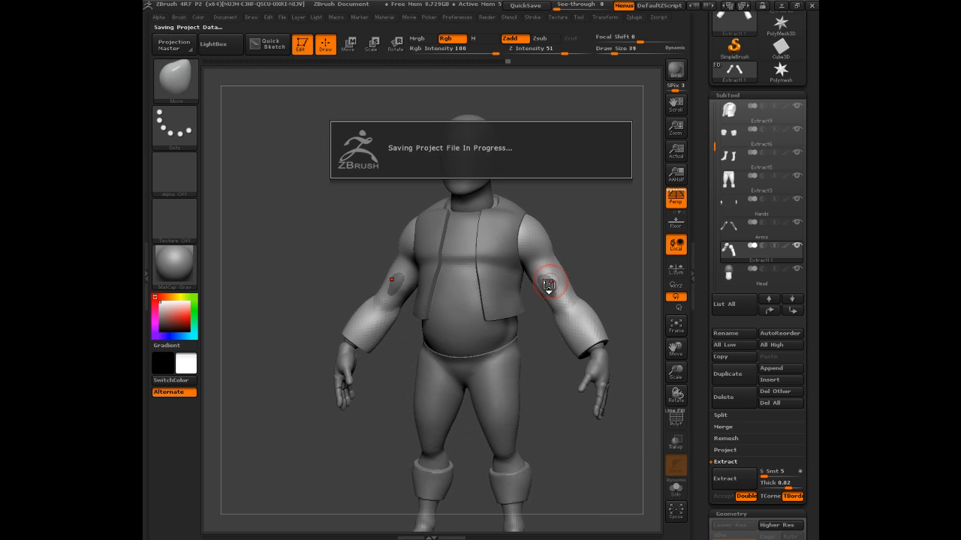
key("b")
key("s")
key("t")
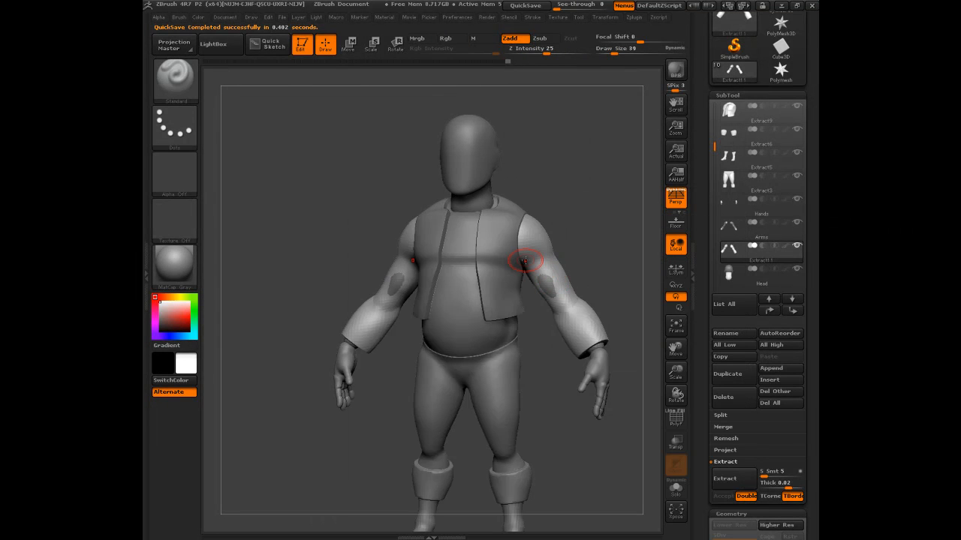
mouse_move(597, 257)
left_mouse_down()
mouse_move(546, 275)
mouse_move(459, 274)
mouse_move(518, 268)
mouse_move(593, 236)
mouse_move(634, 194)
mouse_move(579, 184)
mouse_move(594, 197)
mouse_move(536, 204)
left_mouse_up()
key("s")
mouse_move(593, 195)
left_mouse_down()
mouse_move(607, 195)
mouse_move(551, 215)
mouse_move(549, 205)
left_mouse_up()
key("s")
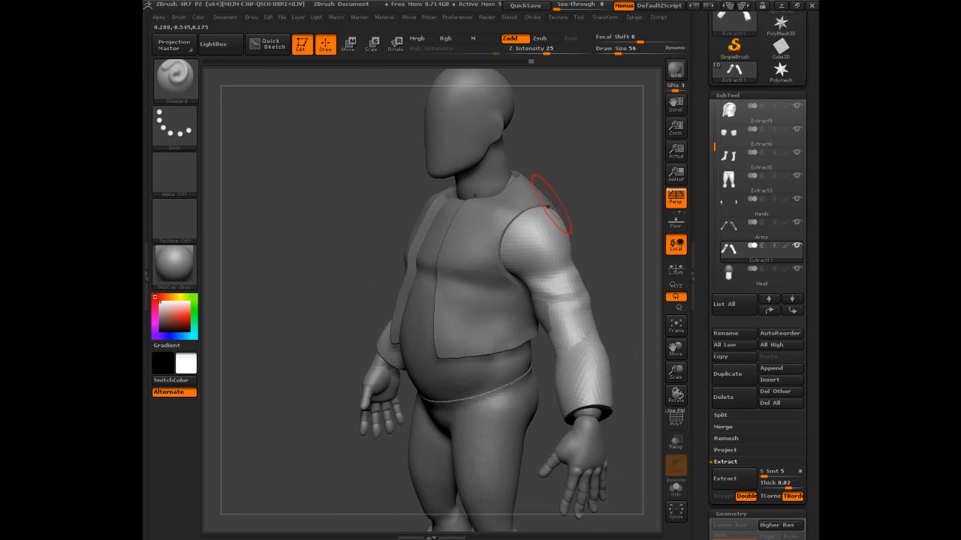
Step: Adjust the sleeves' shoulder tops along the vest's armholes using the Move brush at a draw size of 56
key("b")
key("m")
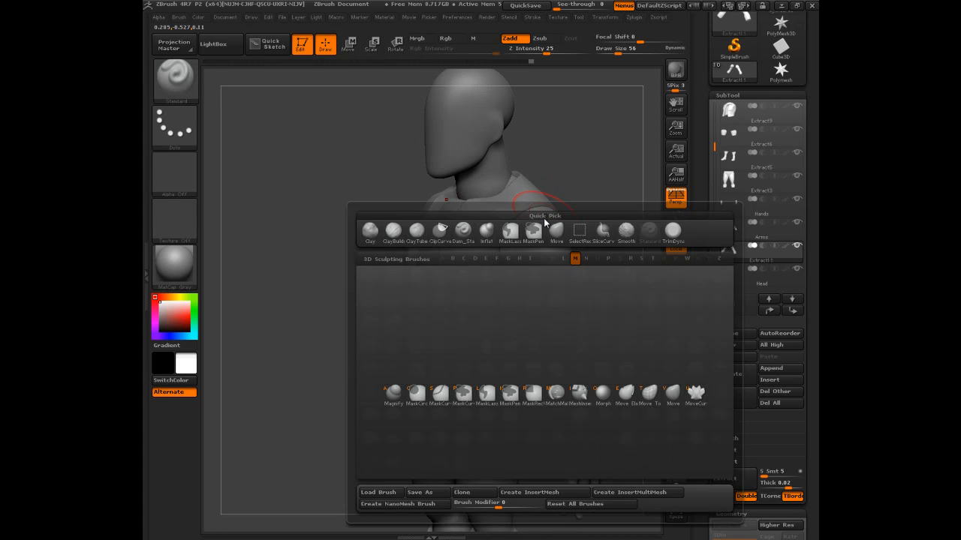
key("v")
mouse_move(540, 220)
left_mouse_down()
mouse_move(516, 224)
mouse_move(534, 211)
left_mouse_up()
left_click_drag(607, 199, 566, 223)
mouse_move(360, 261)
left_mouse_down()
mouse_move(515, 269)
mouse_move(519, 277)
left_mouse_up()
Step: Select the Extract9 vest and adjust its front and armhole edges with the Move brush at a draw size of 47
left_click(483, 239, "alt")
left_click_drag(383, 247, 346, 248)
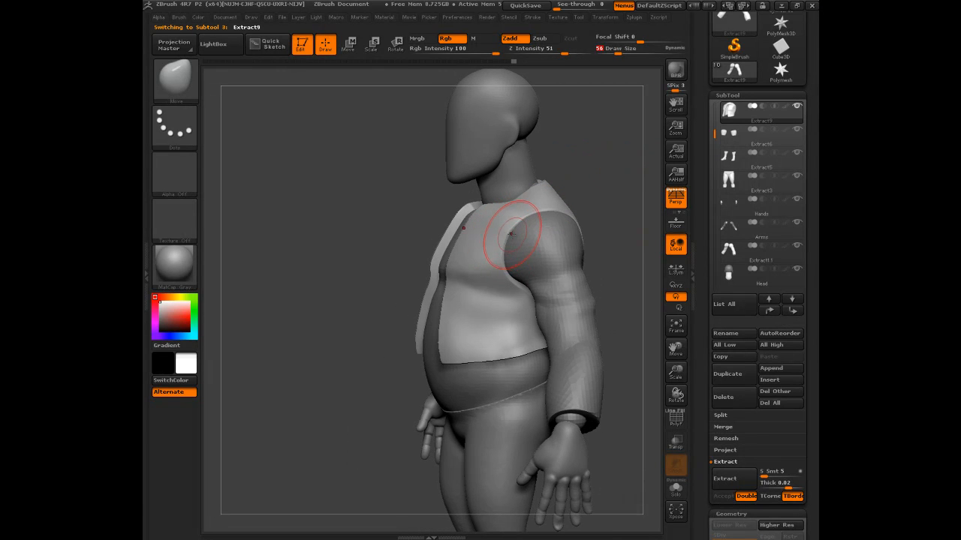
key("bracketleft")
mouse_move(607, 189)
left_mouse_down()
mouse_move(651, 199)
mouse_move(643, 216)
mouse_move(569, 184)
mouse_move(611, 193)
mouse_move(598, 153)
mouse_move(516, 235)
left_mouse_up()
left_click_drag(582, 191, 560, 195)
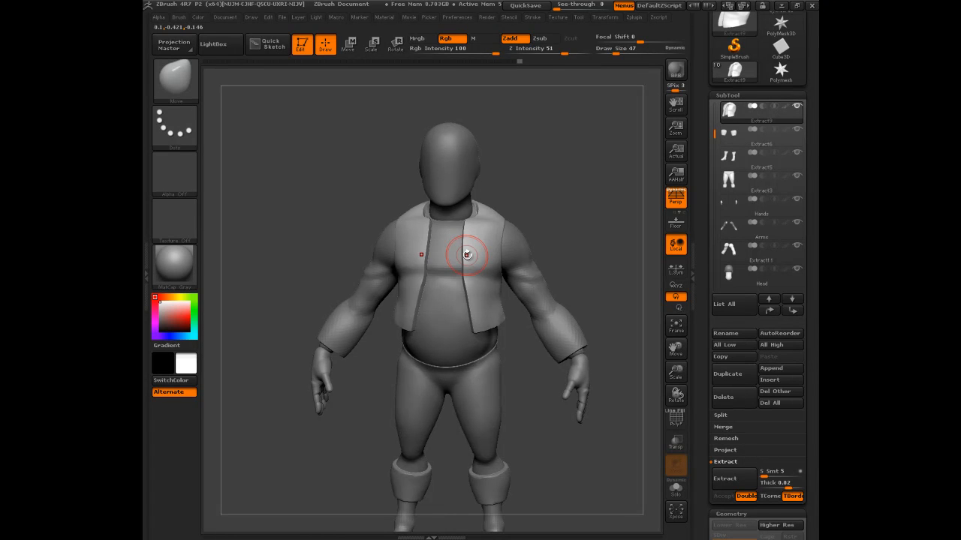
Step: Switch to the CD04_Tuto08.jpg reference in IrfanView, put it away again and compare the vest's shape from several angles
mouse_move(562, 180)
left_mouse_down()
mouse_move(578, 173)
mouse_move(565, 191)
left_mouse_up()
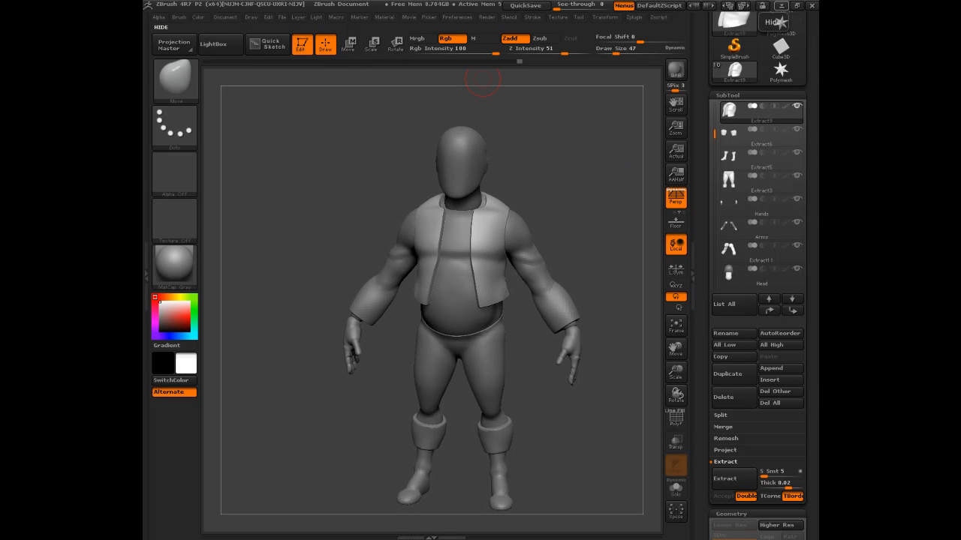
left_click_drag(812, 21, 509, 18)
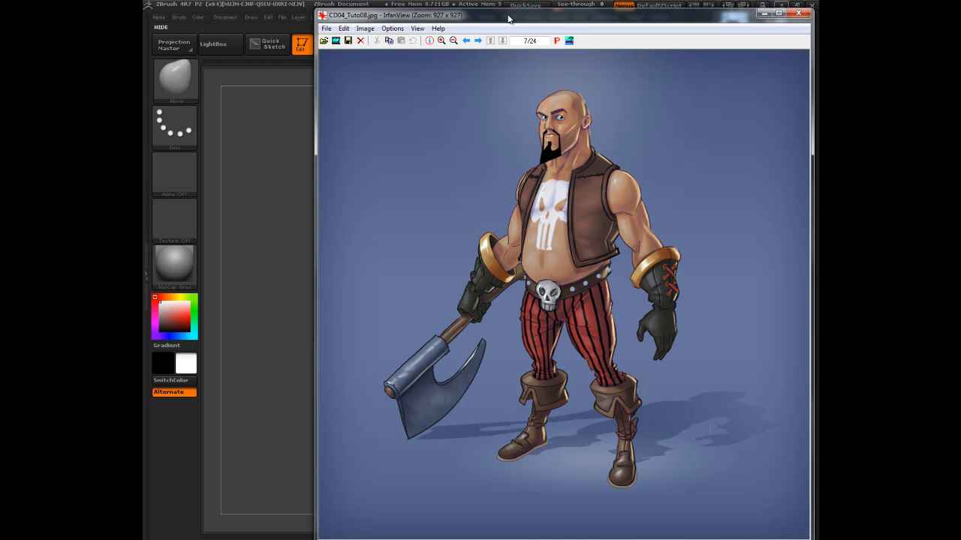
left_click_drag(509, 19, 816, 30)
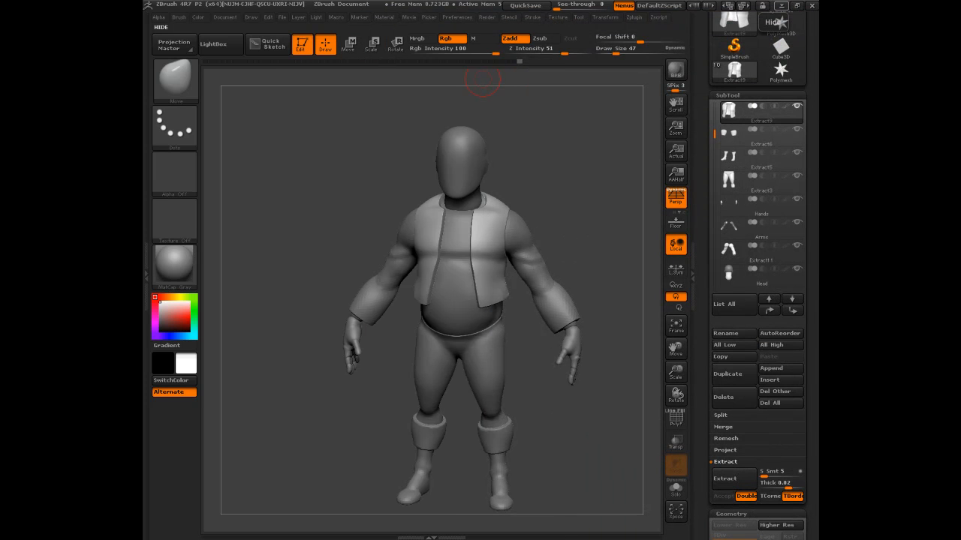
left_click_drag(552, 166, 522, 207)
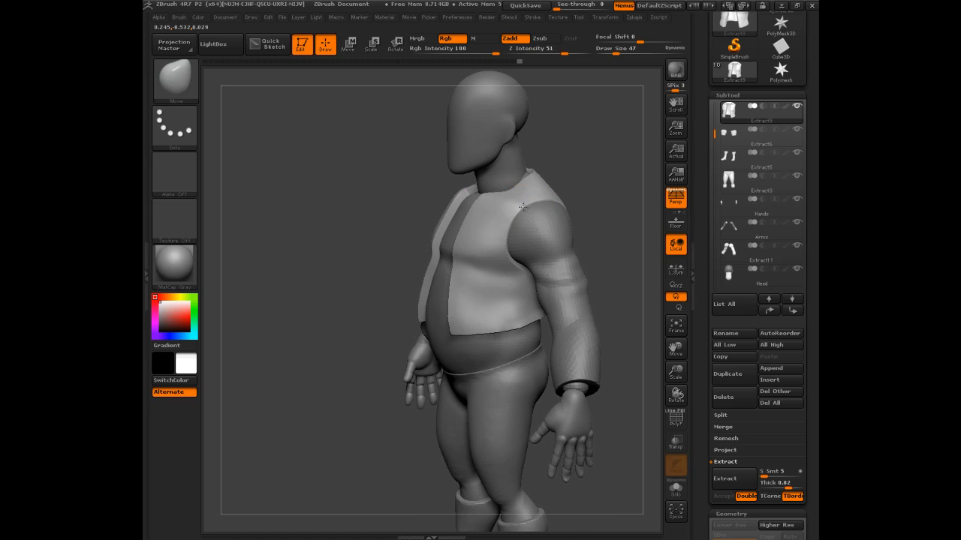
left_click_drag(579, 156, 614, 135)
Step: Select the Head subtool and mask the top and back of the skull
left_click_drag(715, 136, 715, 109)
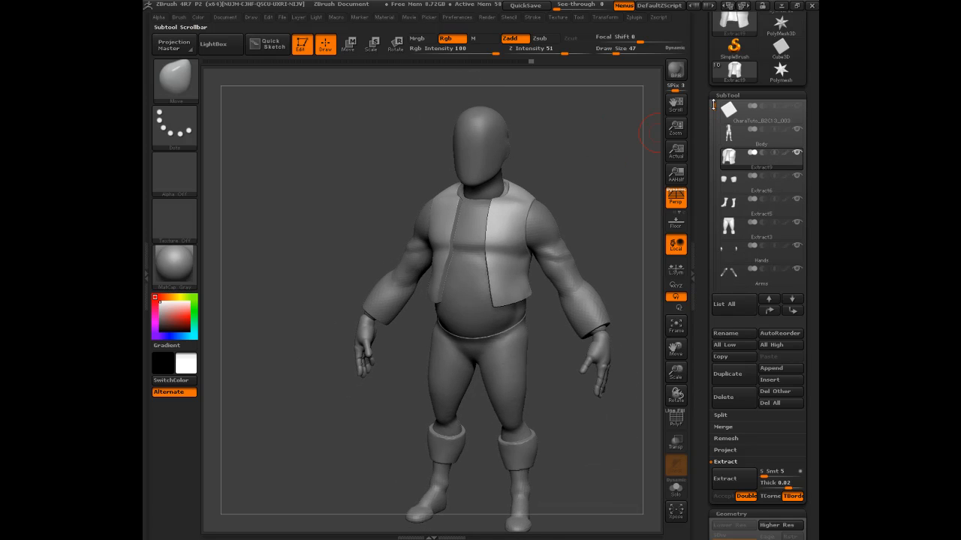
left_click(734, 136)
mouse_move(589, 155)
left_mouse_down()
mouse_move(623, 150)
mouse_move(587, 159)
left_mouse_up()
left_click_drag(653, 181, 586, 165)
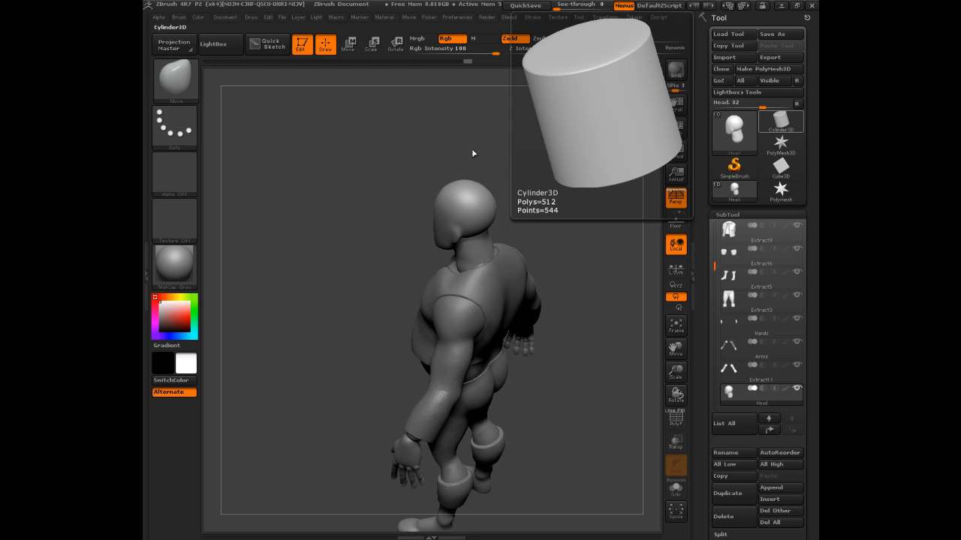
mouse_move(473, 153)
left_mouse_down()
mouse_move(525, 129)
mouse_move(492, 135)
left_mouse_up()
mouse_move(481, 194)
left_mouse_down("ctrl")
mouse_move(469, 201)
mouse_move(489, 213)
left_mouse_up("ctrl")
mouse_move(532, 148)
left_mouse_down()
mouse_move(485, 143)
mouse_move(559, 145)
left_mouse_up()
Step: Extract the masked part of the head at a thickness of 0.02 and accept it as a new subtool
left_click_drag(704, 436, 704, 363)
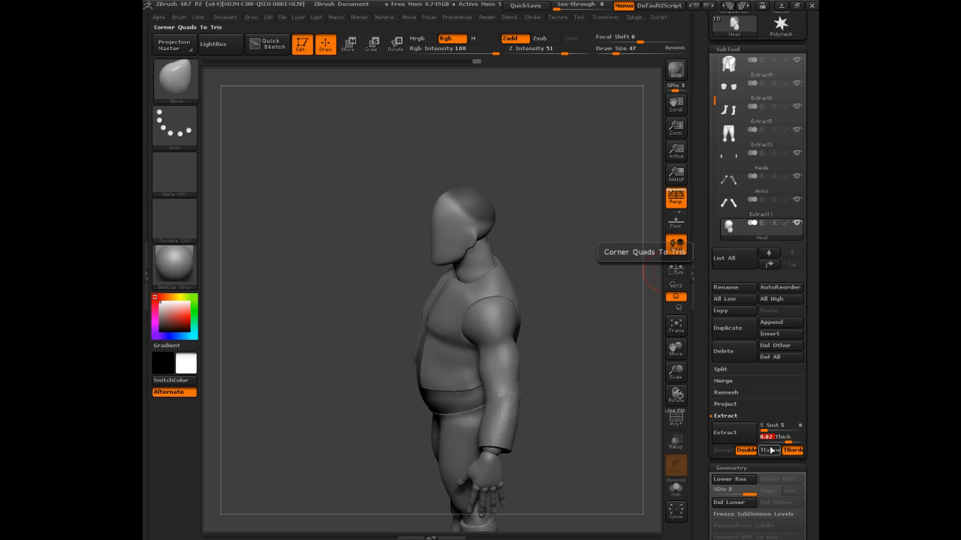
left_click(733, 434)
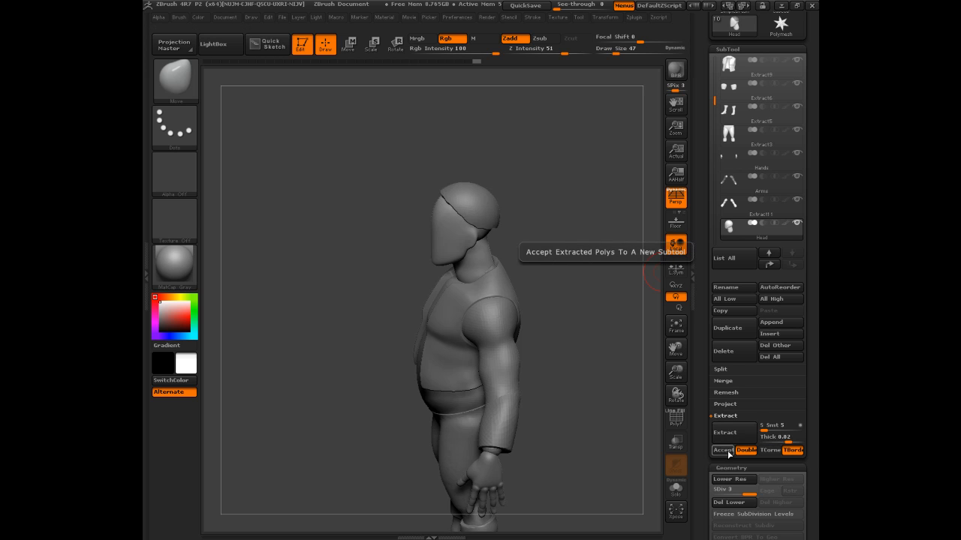
left_click(722, 451)
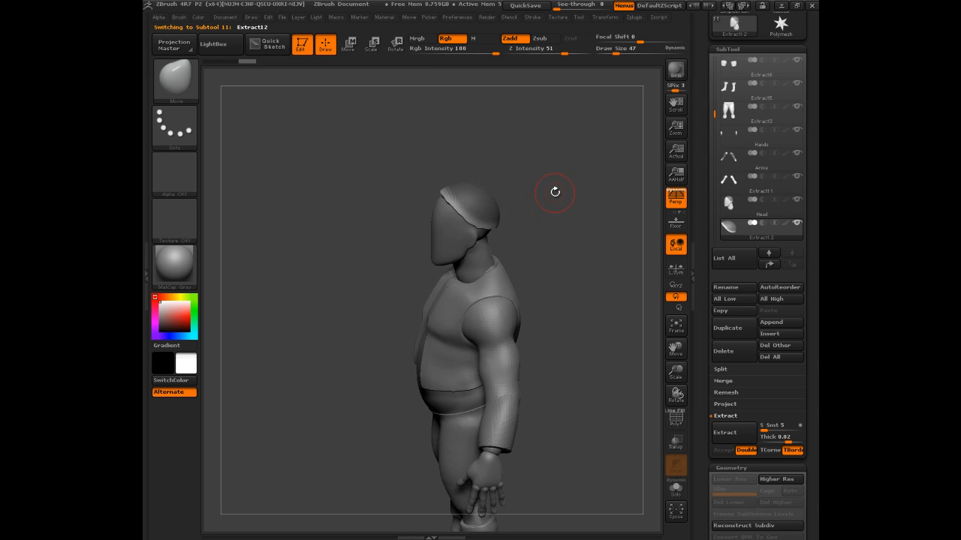
Step: Pull the extracted skullcap backward and down toward the shoulders as a rough hood, using the Move brush at a draw size of 122
mouse_move(550, 196)
left_mouse_down()
mouse_move(582, 188)
mouse_move(521, 186)
mouse_move(540, 188)
mouse_move(511, 195)
mouse_move(485, 231)
left_mouse_up()
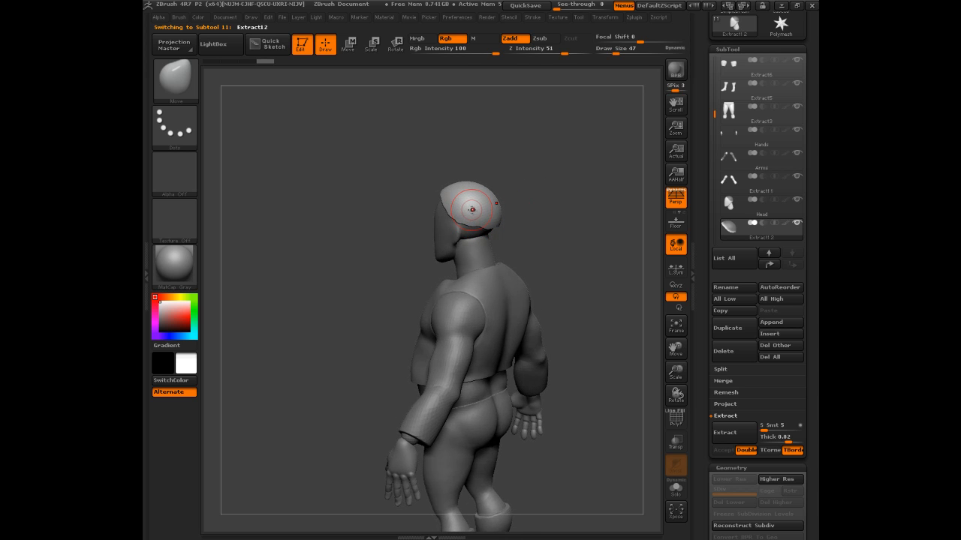
key("b")
key("m")
key("v")
key("s")
left_click(475, 211)
mouse_move(534, 197)
left_mouse_down()
mouse_move(471, 226)
mouse_move(476, 262)
mouse_move(579, 132)
left_mouse_up()
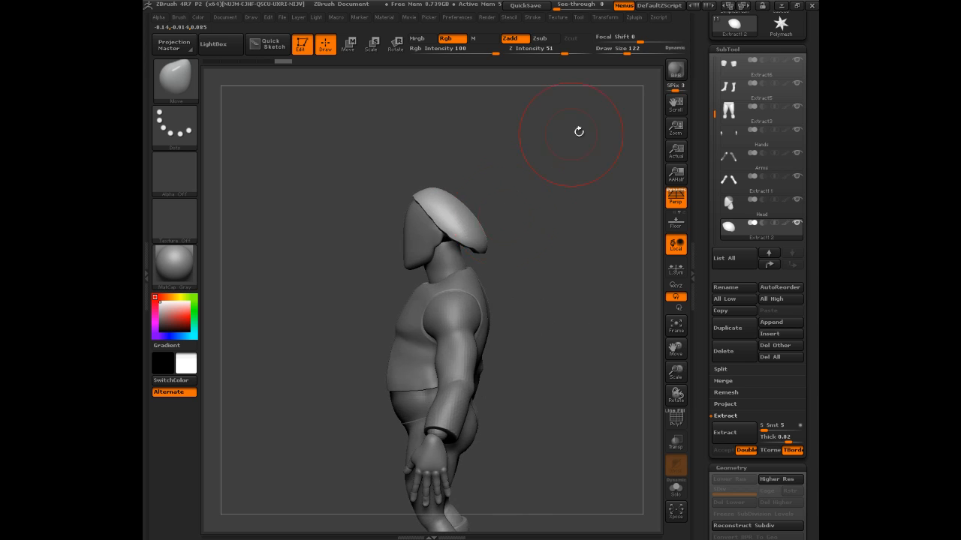
mouse_move(472, 237)
left_mouse_down()
mouse_move(467, 254)
mouse_move(515, 236)
mouse_move(457, 251)
left_mouse_up()
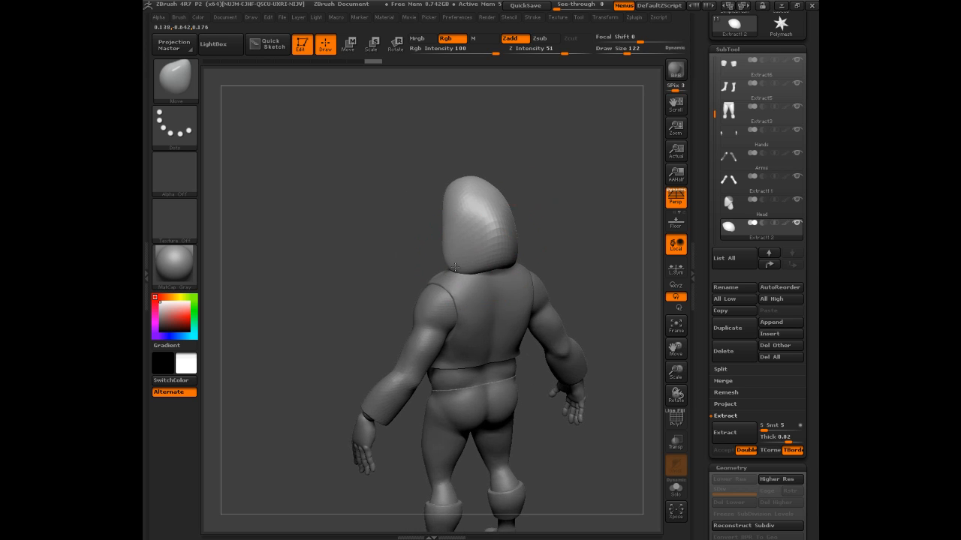
mouse_move(527, 238)
left_mouse_down()
mouse_move(527, 256)
mouse_move(482, 225)
left_mouse_up()
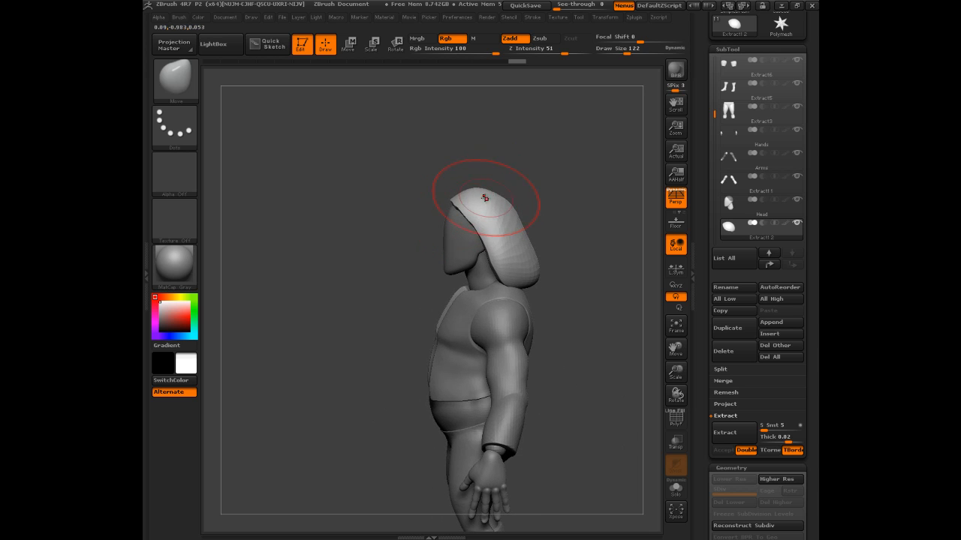
Step: Shape the hood's crown, front rim and lower sides around the face and neck using the Move brush at a draw size of 122
left_click_drag(490, 204, 487, 197)
left_click_drag(527, 167, 616, 184)
left_click_drag(455, 223, 533, 202)
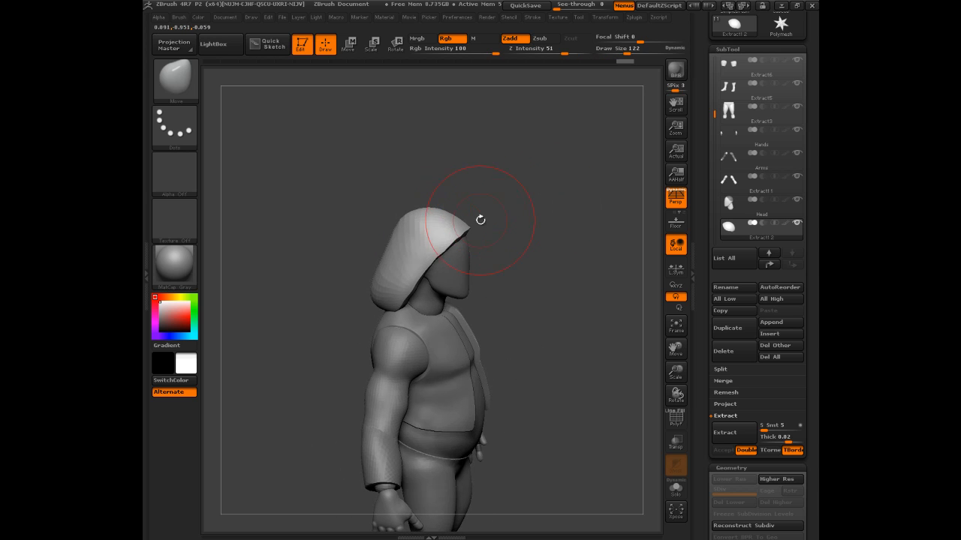
mouse_move(453, 239)
left_mouse_down()
mouse_move(444, 234)
mouse_move(577, 218)
left_mouse_up()
left_click_drag(389, 296, 448, 314)
left_click_drag(524, 288, 472, 279)
left_click_drag(424, 307, 435, 315)
left_click_drag(502, 260, 546, 262)
left_click_drag(395, 295, 404, 307)
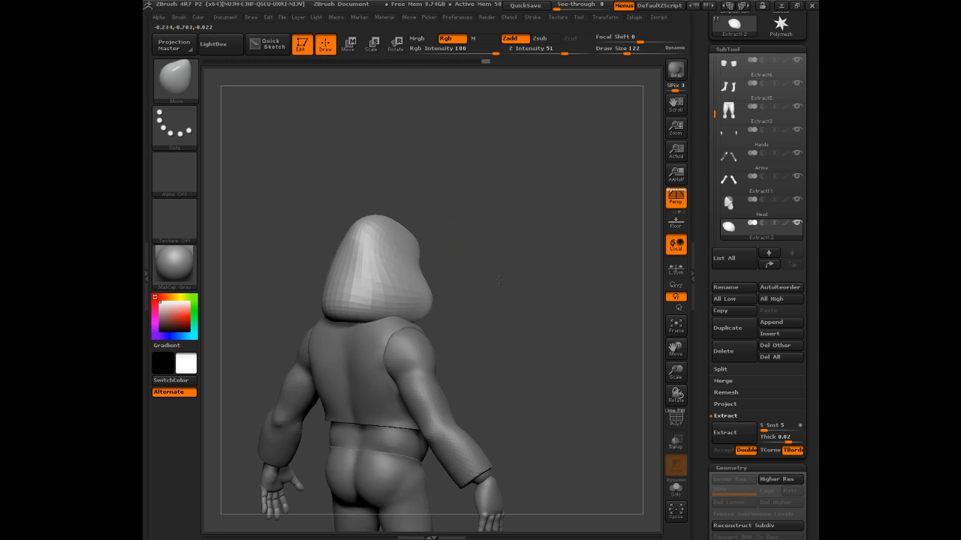
Step: Trim the hood's front opening in side view along a curved ClipCurve running from above the forehead down to the neck
left_click_drag(500, 281, 459, 280)
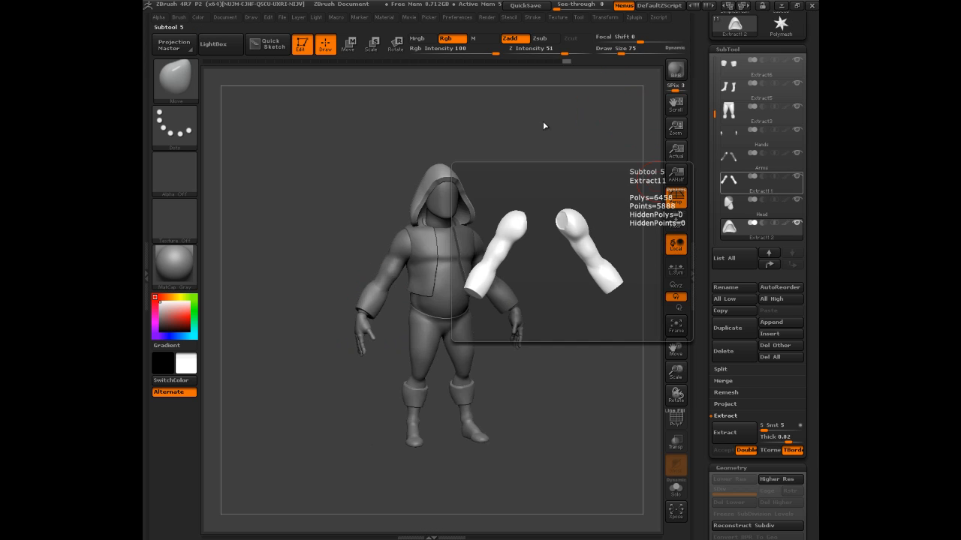
left_click_drag(544, 126, 565, 133)
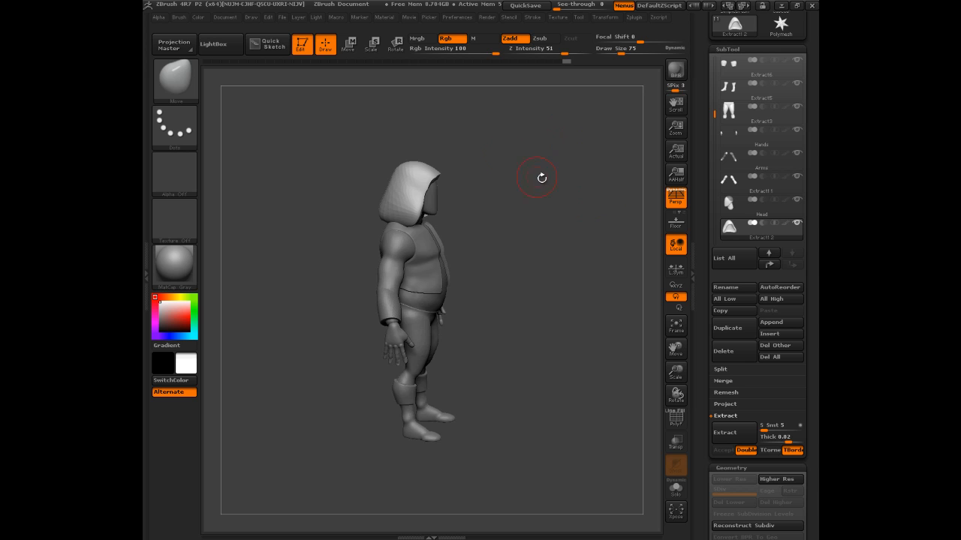
left_click_drag(526, 146, 516, 102)
left_click_drag(507, 181, 476, 203, "ctrl+shift")
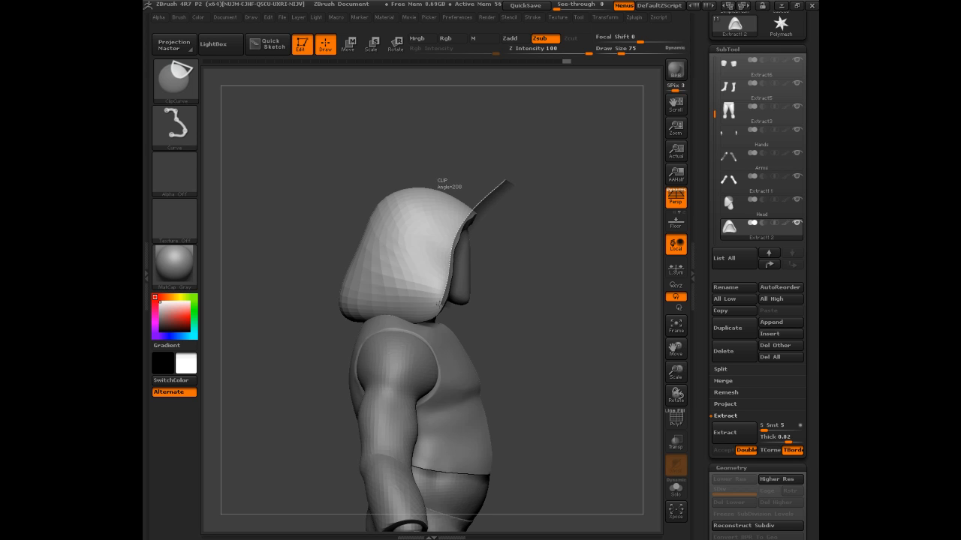
left_click_drag(430, 322, 429, 323, "ctrl+shift")
Step: Refine the hood's front rim and lower sides with the Move brush at a draw size of 75
mouse_move(562, 204)
left_mouse_down()
mouse_move(504, 203)
mouse_move(554, 207)
mouse_move(639, 188)
left_mouse_up()
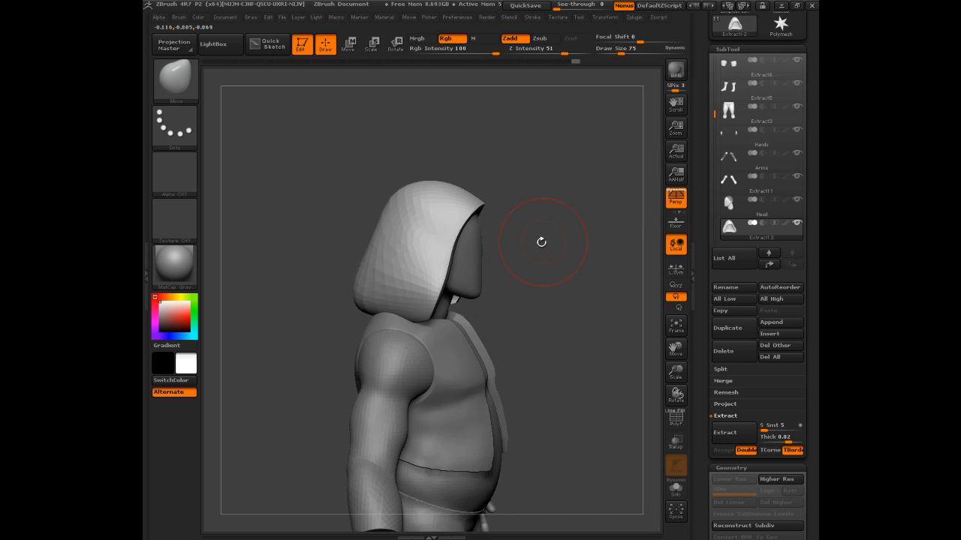
left_click_drag(541, 242, 590, 224)
left_click_drag(443, 283, 484, 280)
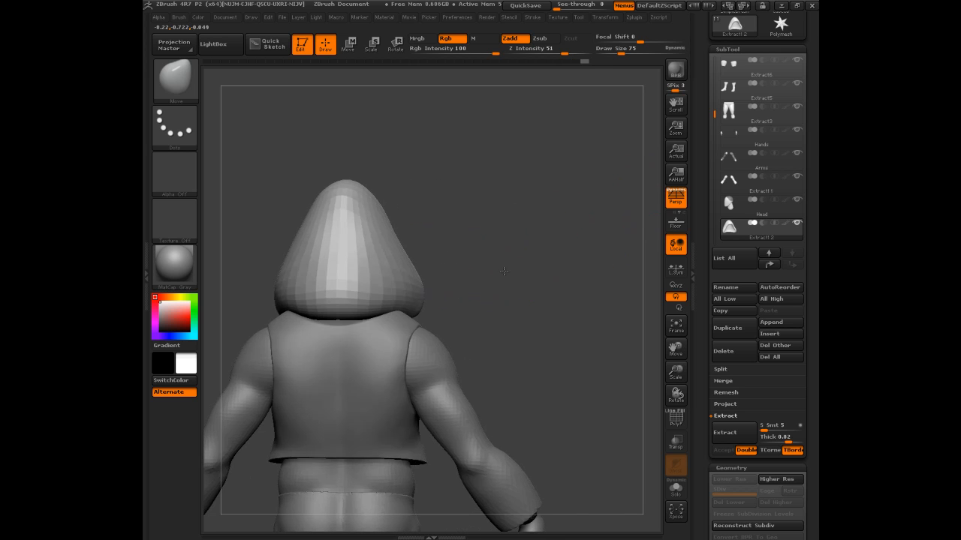
left_click_drag(554, 197, 429, 202)
left_click_drag(525, 188, 506, 214, "alt")
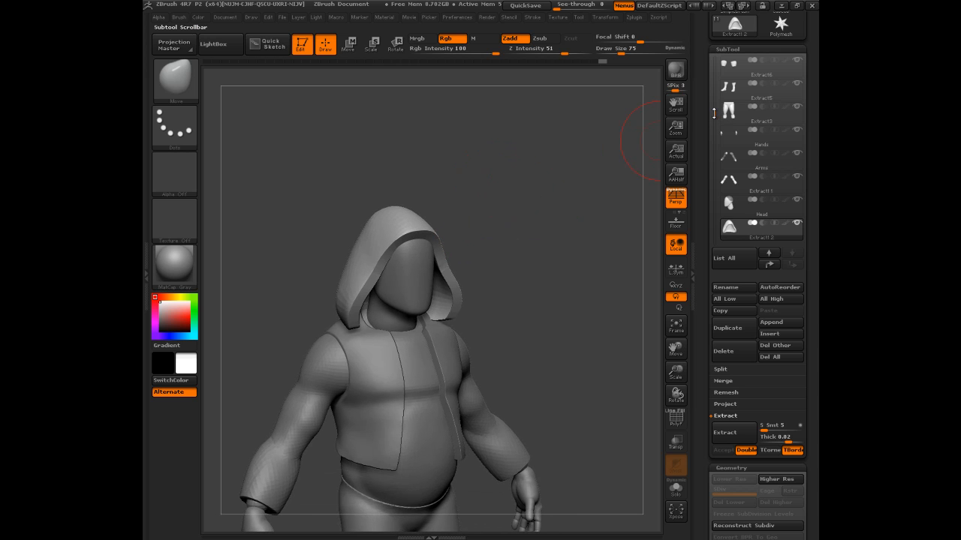
Step: Duplicate the vest subtool and move the copy down the subtool list to directly below the hood
left_click_drag(714, 112, 713, 79)
left_click(750, 89)
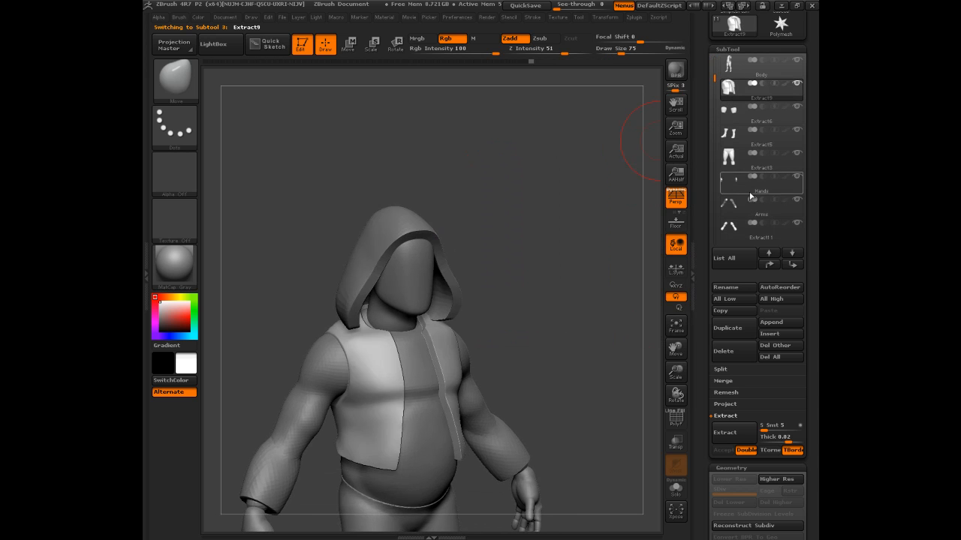
left_click(736, 329)
left_click(793, 265)
left_click(794, 265)
left_click(793, 265)
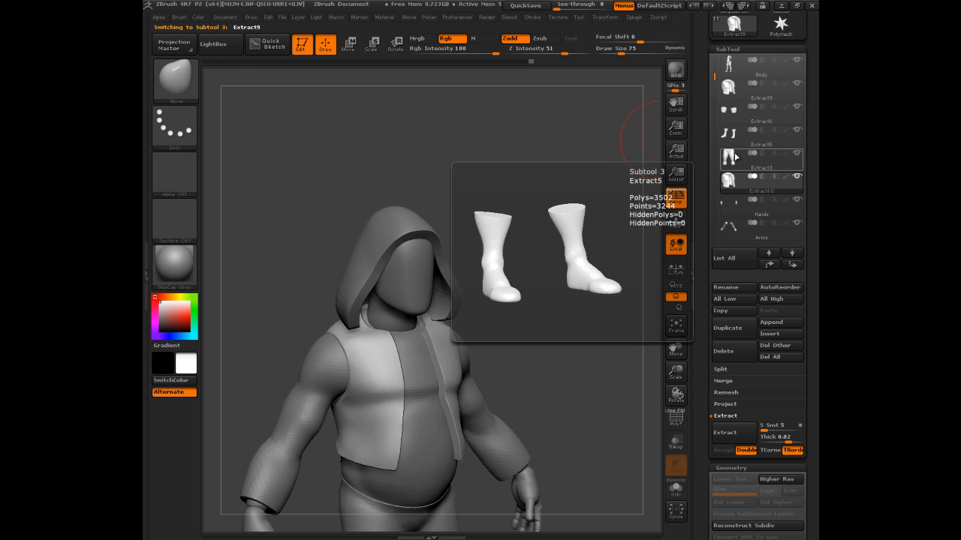
left_click(794, 265)
left_click(795, 266)
left_click(795, 266)
left_click(795, 266)
left_click(795, 267)
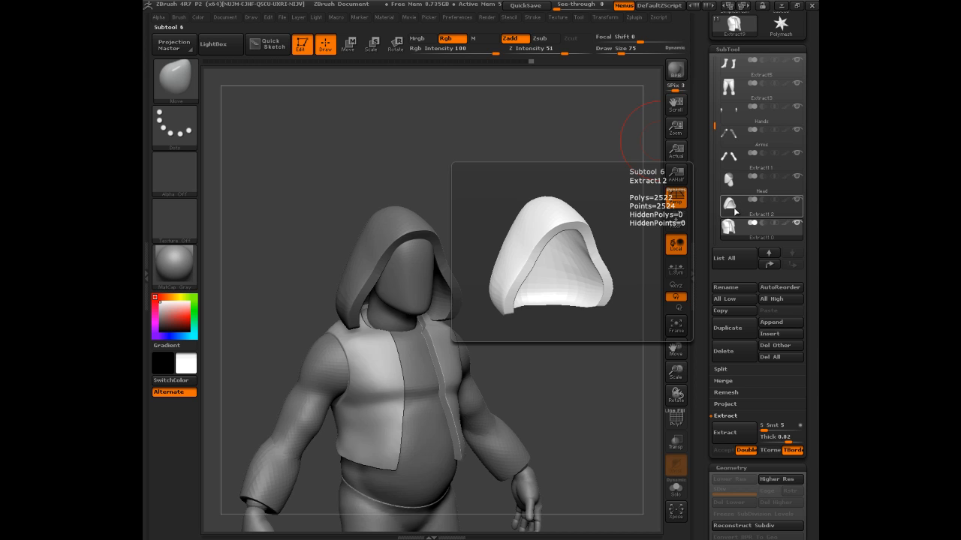
Step: Check the vest copy's DynaMesh settings and convert the hood to a DynaMesh at resolution 400
left_click(734, 207)
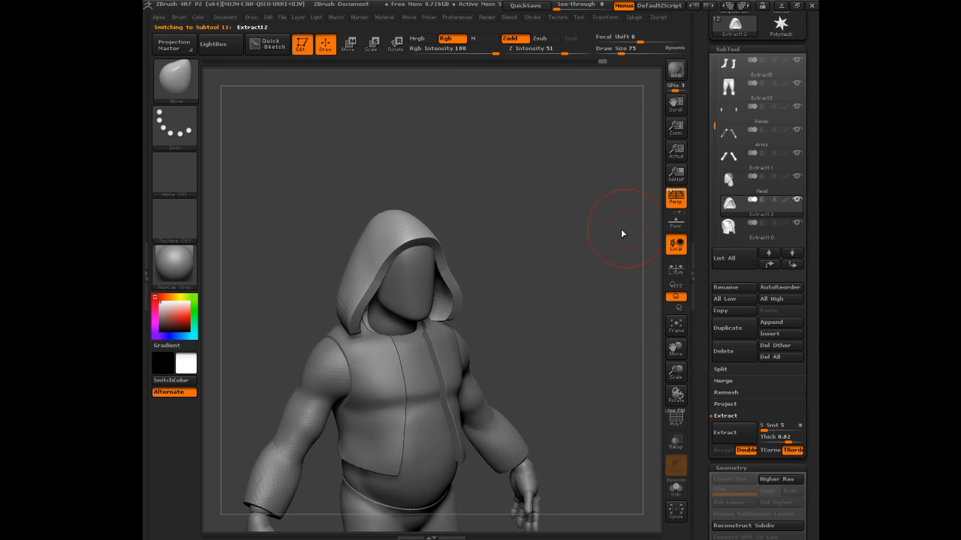
left_click(726, 233)
left_click_drag(704, 285, 705, 163)
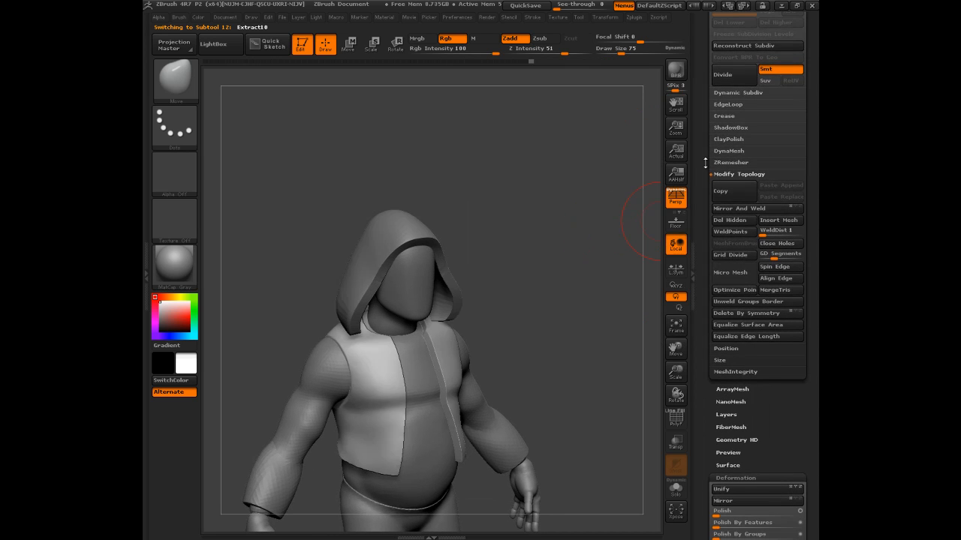
left_click(723, 153)
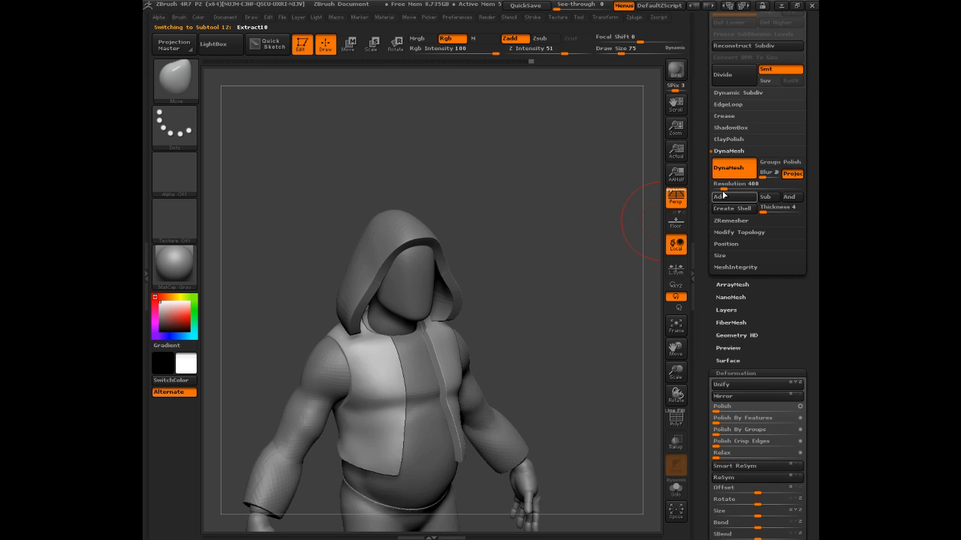
left_click_drag(711, 132, 716, 171)
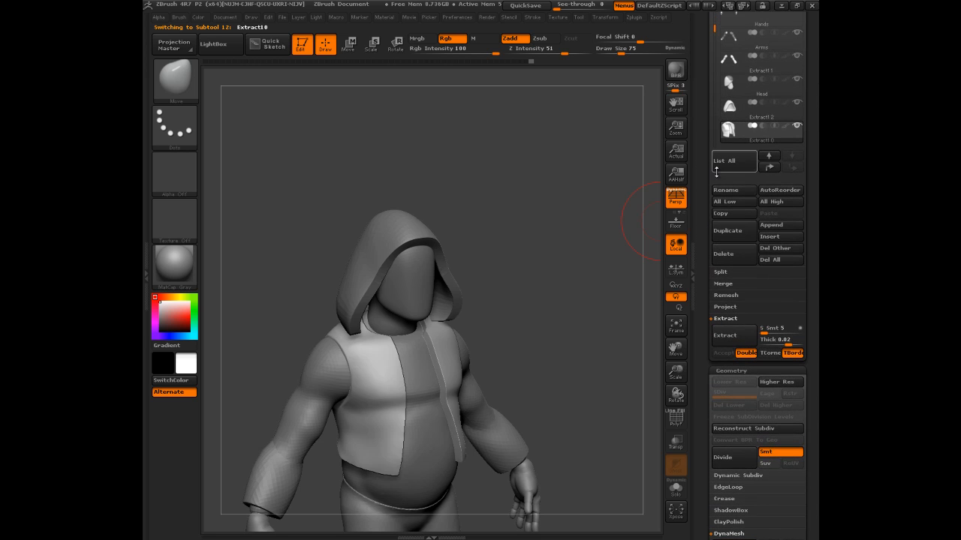
left_click(729, 110)
left_click_drag(701, 318, 701, 211)
left_click(720, 226)
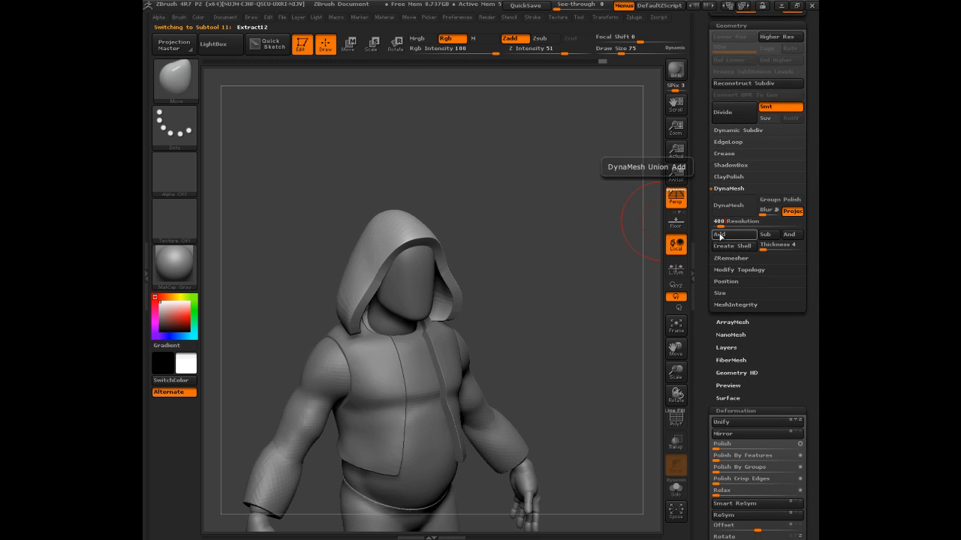
key("Return")
left_click(726, 209)
left_click_drag(549, 212, 545, 189)
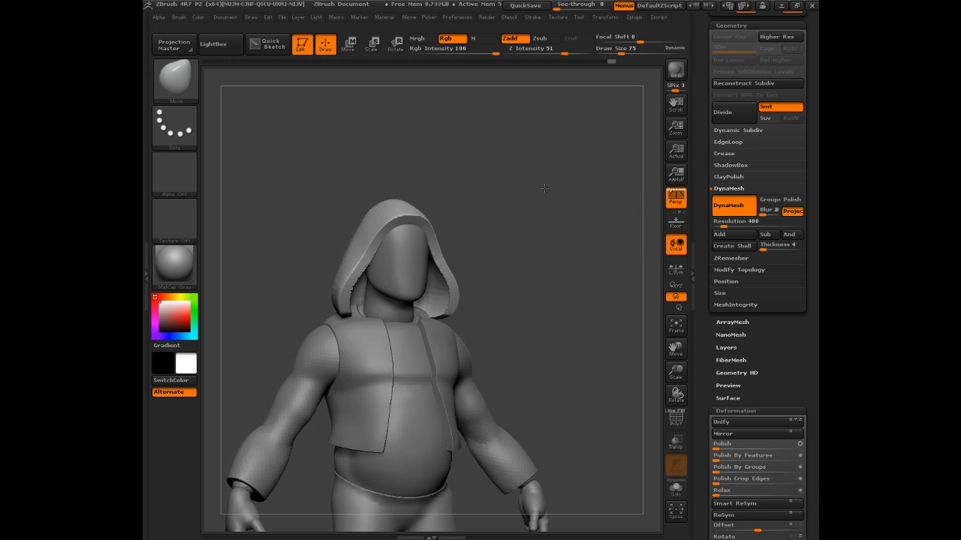
Step: Apply ClayPolish with Max 25 to the hood and check its wireframe
left_click(726, 177)
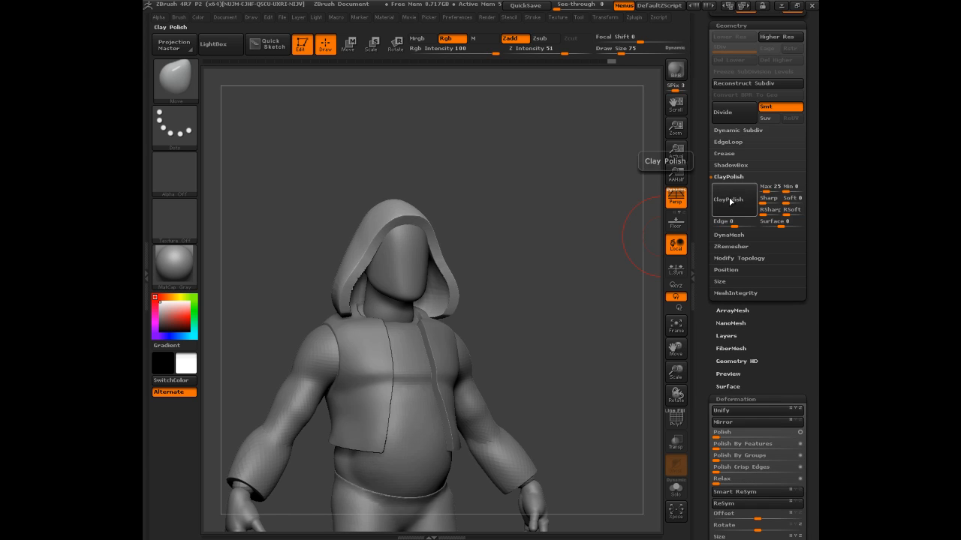
mouse_move(575, 214)
left_mouse_down()
mouse_move(557, 223)
mouse_move(615, 220)
left_mouse_up()
key("ctrl")
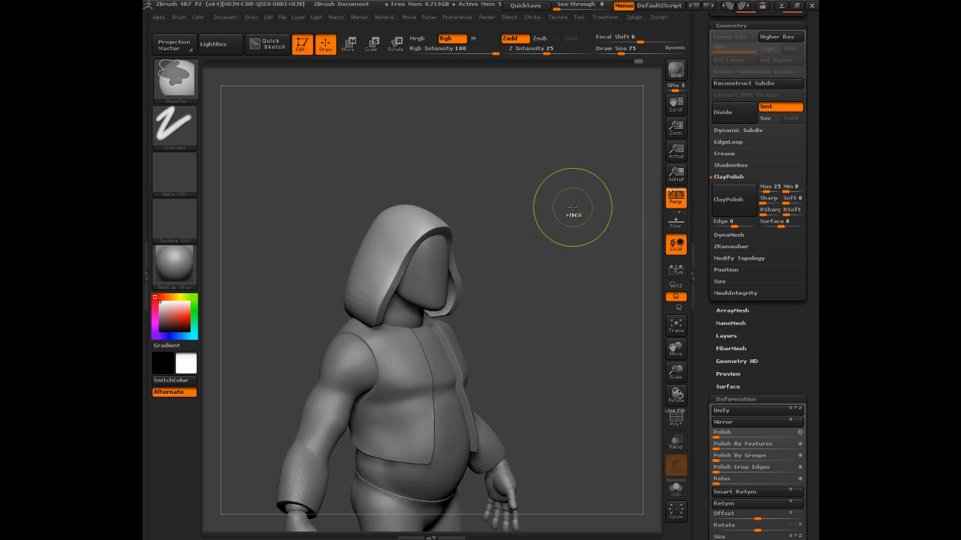
left_click(680, 420)
left_click(680, 421)
Step: Soften the hood's front rim and lower side edges using the Smooth brush at a draw size of 42, and remesh it
left_click_drag(635, 345, 529, 228)
key("shift")
key("s")
left_click(446, 268)
key("shift")
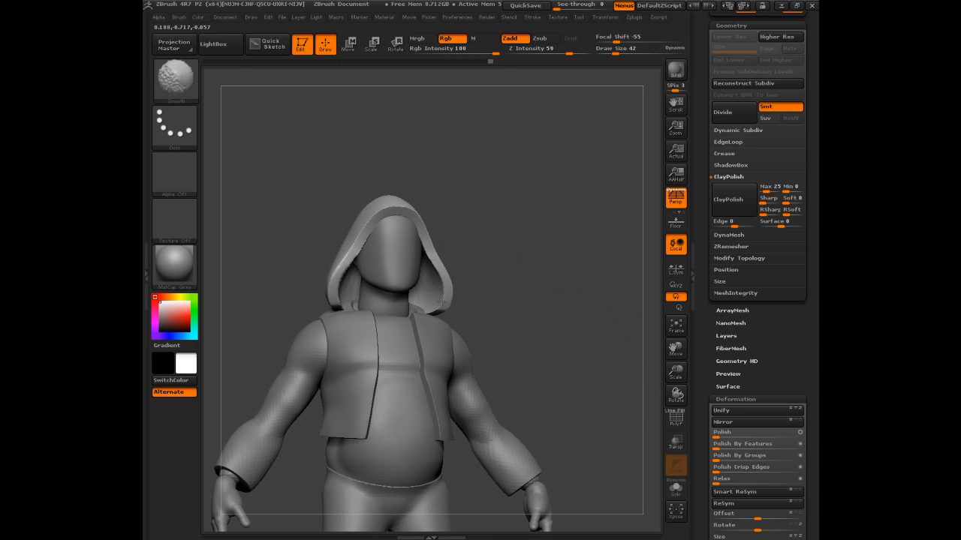
left_click_drag(424, 244, 398, 212, "shift")
left_click_drag(446, 296, 434, 310, "shift")
left_click_drag(507, 218, 525, 252, "ctrl")
Step: Apply ClayPolish to the hood again and smooth its back, crown and lower edge with the Smooth brush at draw size 42
left_click(732, 200)
left_click_drag(582, 216, 664, 238)
left_click_drag(489, 244, 479, 275, "shift")
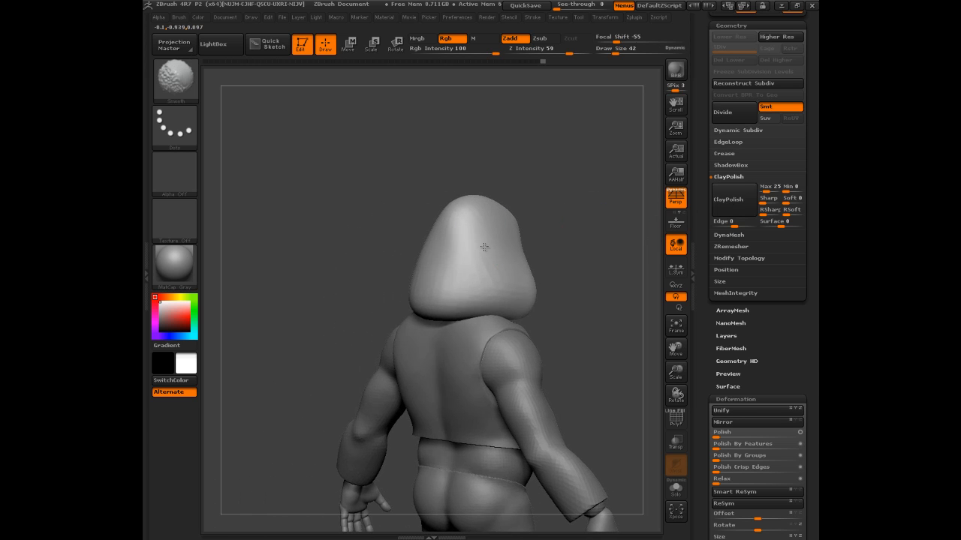
left_click_drag(463, 227, 464, 233, "shift")
left_click_drag(574, 177, 569, 251)
left_click_drag(487, 180, 487, 210, "shift")
left_click_drag(580, 202, 567, 128)
left_click_drag(451, 300, 456, 301, "shift")
mouse_move(648, 197)
left_mouse_down()
mouse_move(605, 190)
mouse_move(566, 166)
mouse_move(580, 174)
left_mouse_up()
Step: Merge the hood subtool down with the vest copy below it
left_click(684, 148)
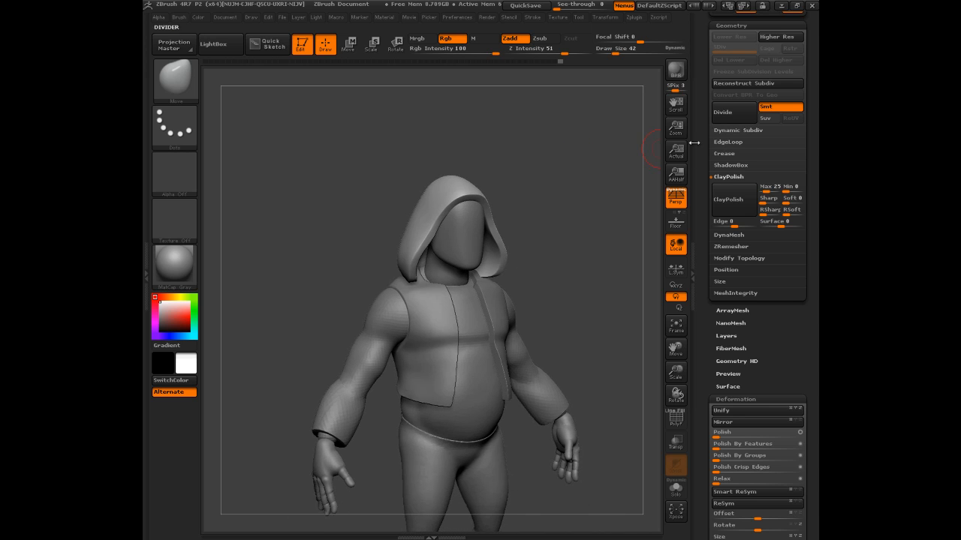
left_click_drag(700, 122, 695, 201)
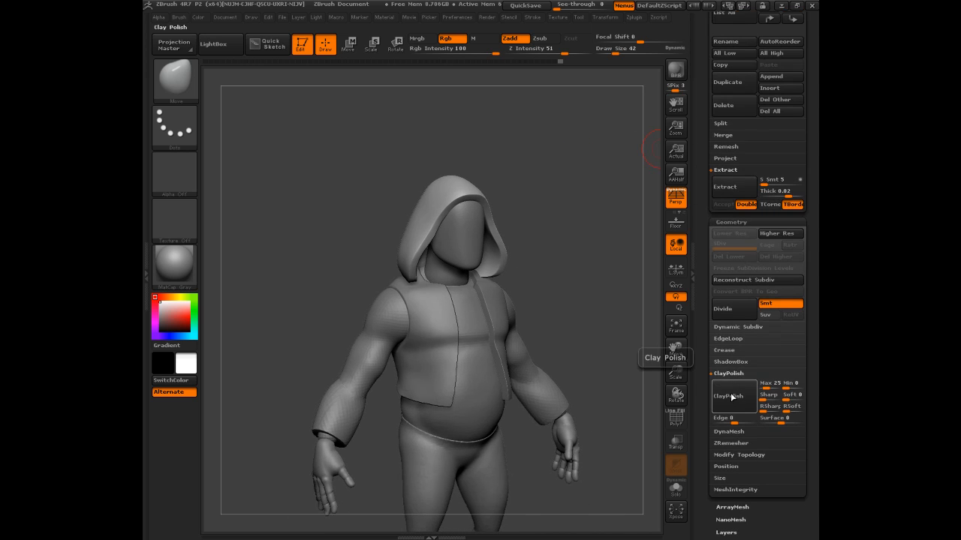
left_click_drag(703, 135, 698, 206)
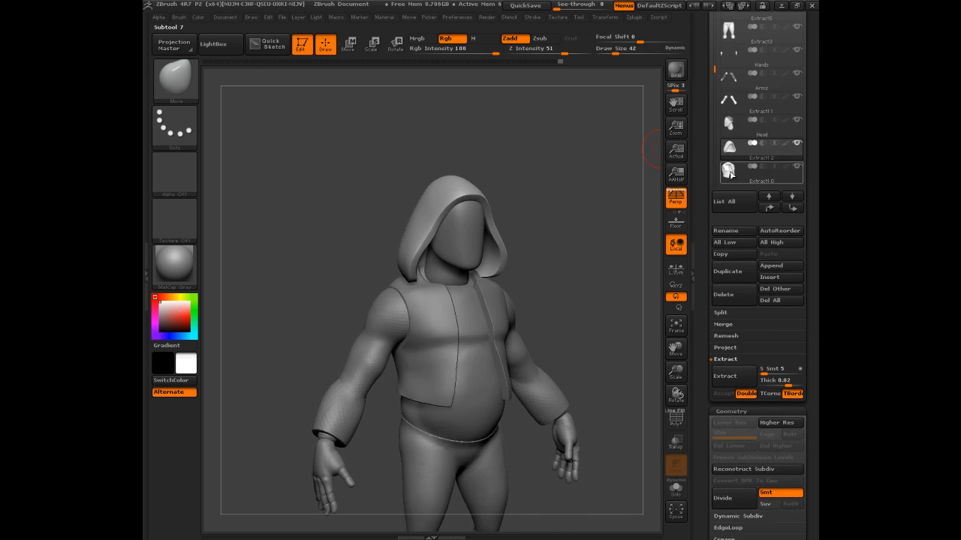
mouse_move(730, 172)
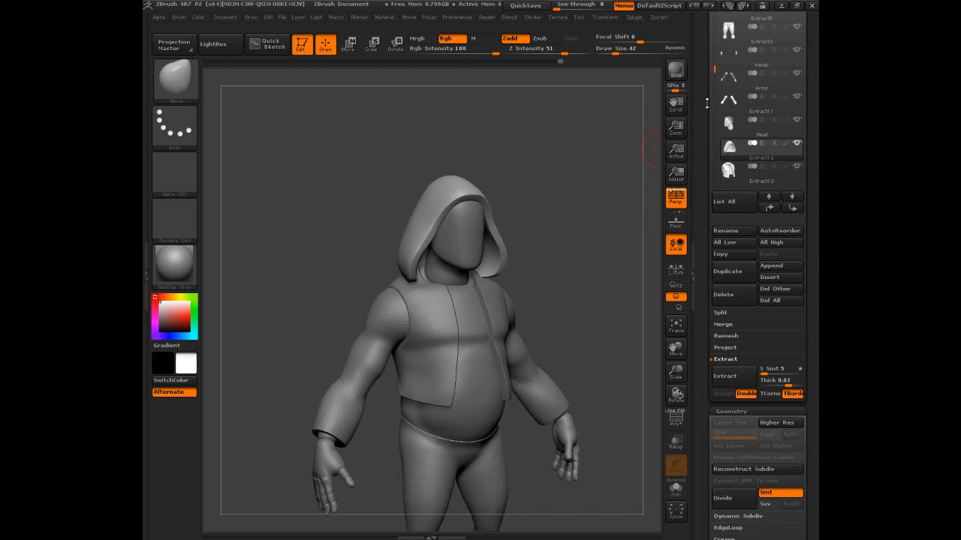
left_click_drag(714, 63, 711, 142)
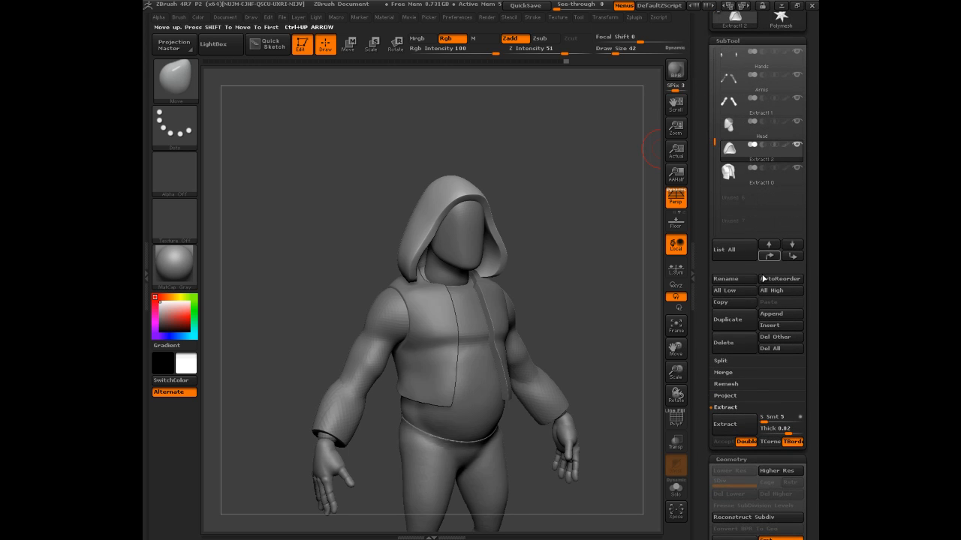
left_click(723, 373)
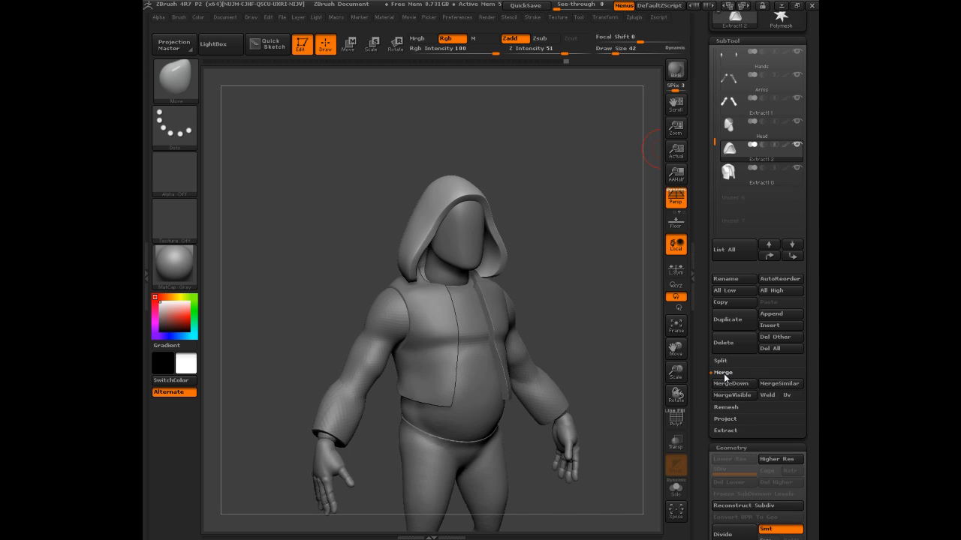
left_click(728, 383)
left_click(617, 406)
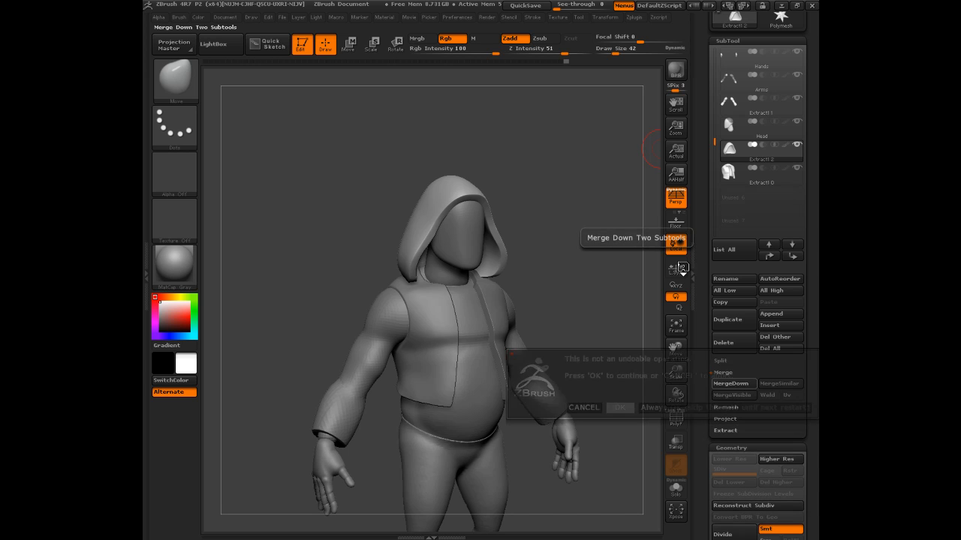
Step: Isolate the merged hooded vest and fuse the hood and vest into one surface with DynaMesh at resolution 400
left_click(675, 488)
left_click_drag(618, 329, 611, 290)
left_click_drag(700, 340, 701, 237)
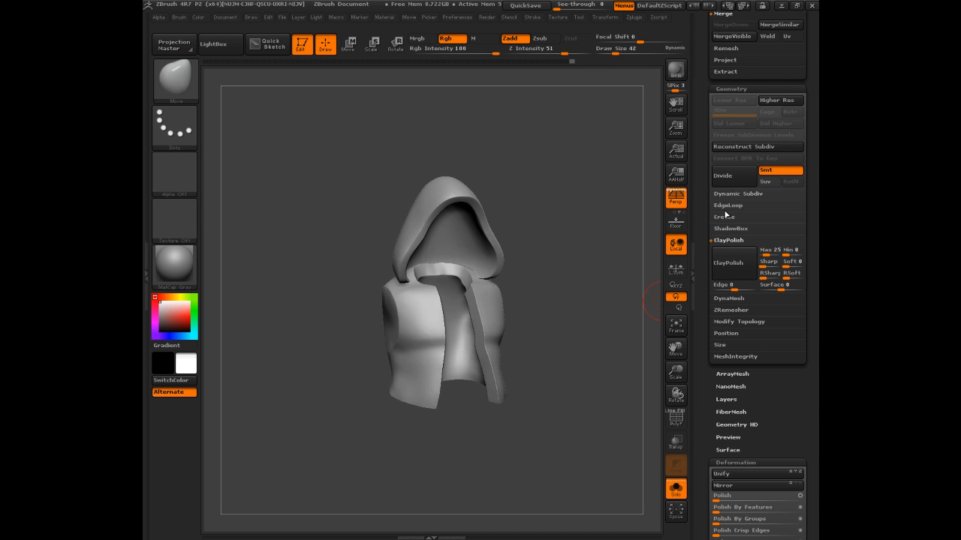
left_click(725, 298)
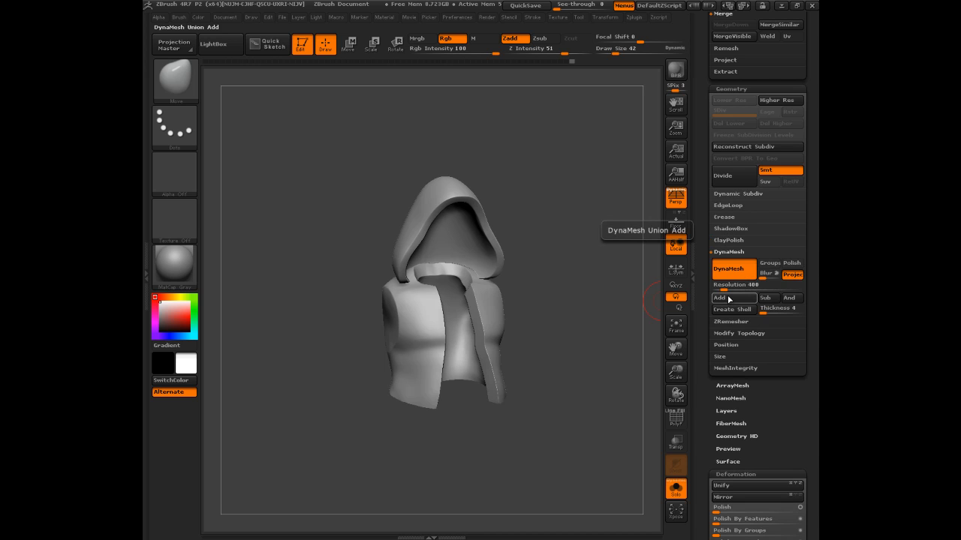
key("ctrl")
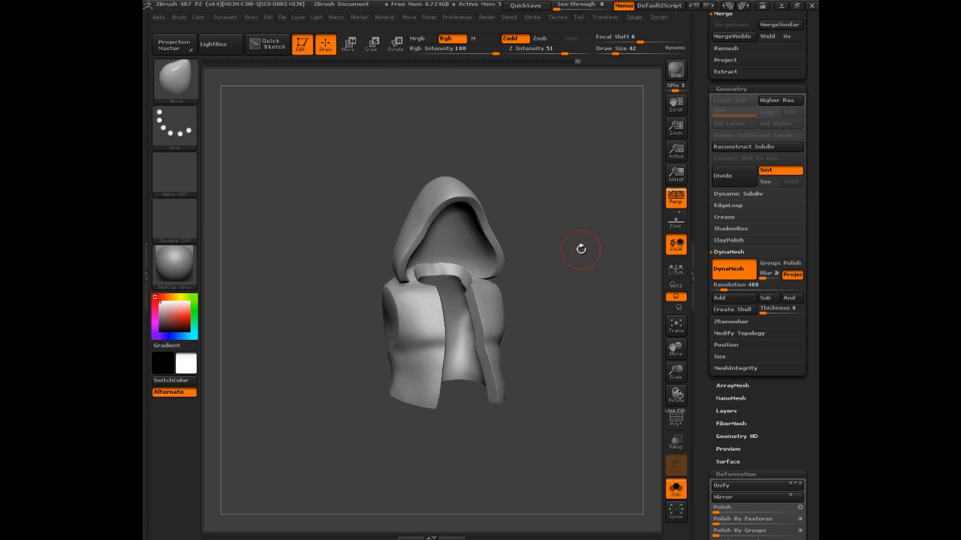
left_click(681, 425)
mouse_move(575, 273)
left_mouse_down()
mouse_move(620, 262)
mouse_move(607, 262)
left_mouse_up()
key("ctrl")
mouse_move(591, 130)
left_mouse_down("ctrl")
mouse_move(577, 154)
mouse_move(611, 204)
left_mouse_up("ctrl")
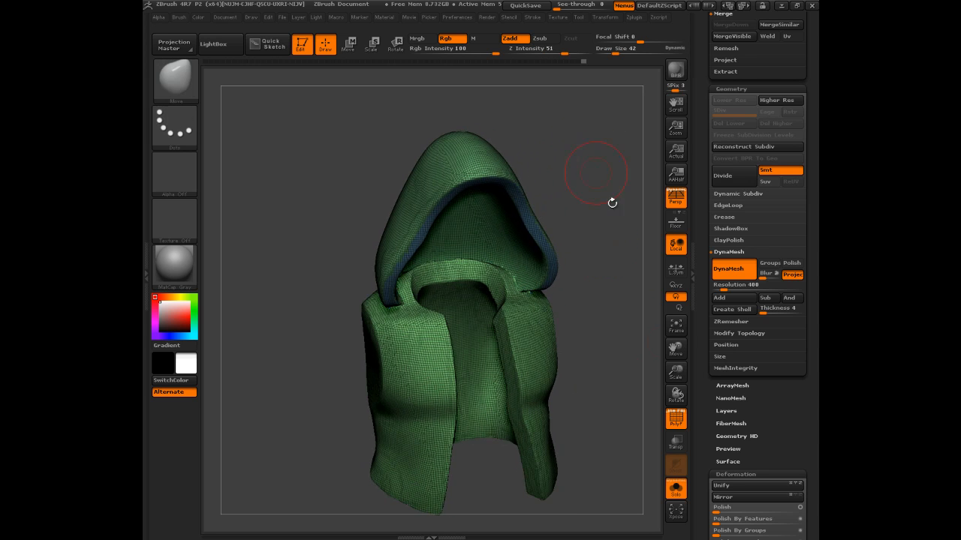
Step: Smooth the seam between hood and vest around the neck and shoulders with the Smooth brush at a draw size of 30
left_click(675, 411)
mouse_move(600, 240)
left_mouse_down()
mouse_move(472, 248)
mouse_move(477, 272)
left_mouse_up()
key("s")
left_click(481, 267)
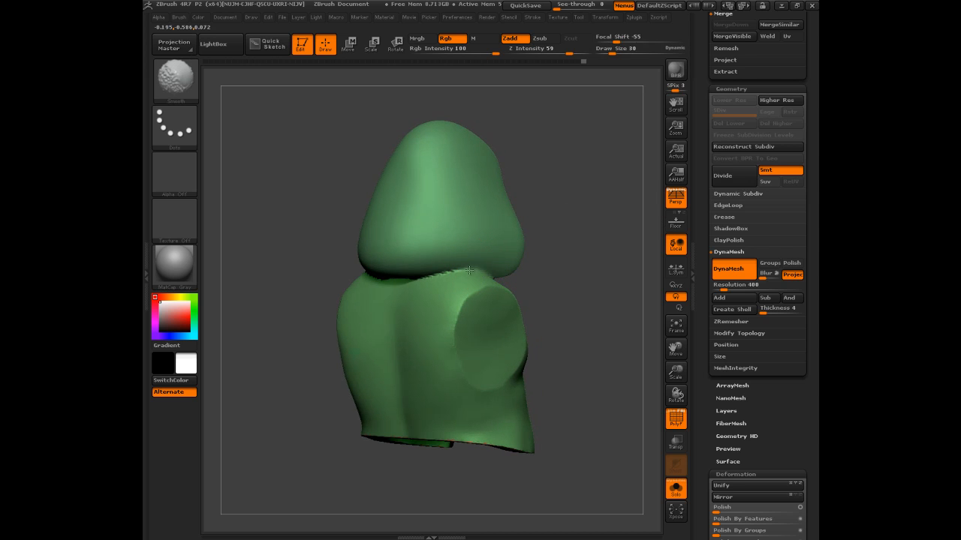
left_click_drag(534, 272, 549, 229)
mouse_move(429, 267)
left_mouse_down("shift")
mouse_move(390, 268)
mouse_move(414, 269)
left_mouse_up("shift")
mouse_move(618, 235)
left_mouse_down()
mouse_move(485, 244)
mouse_move(481, 270)
left_mouse_up()
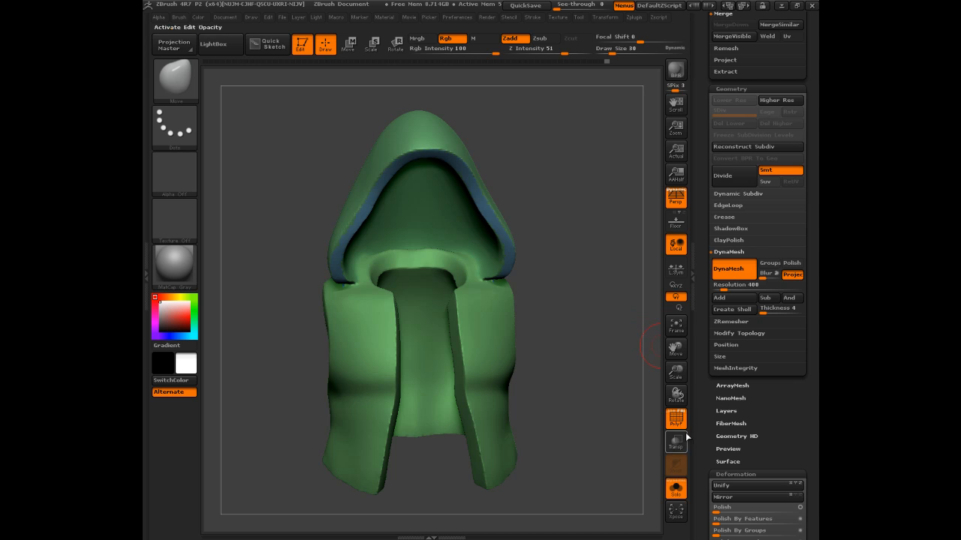
Step: Rebuild the hooded vest with DynaMesh at resolution 400 and show it together with the rest of the character
left_click(676, 418)
left_click_drag(595, 267, 653, 248)
left_click(728, 270)
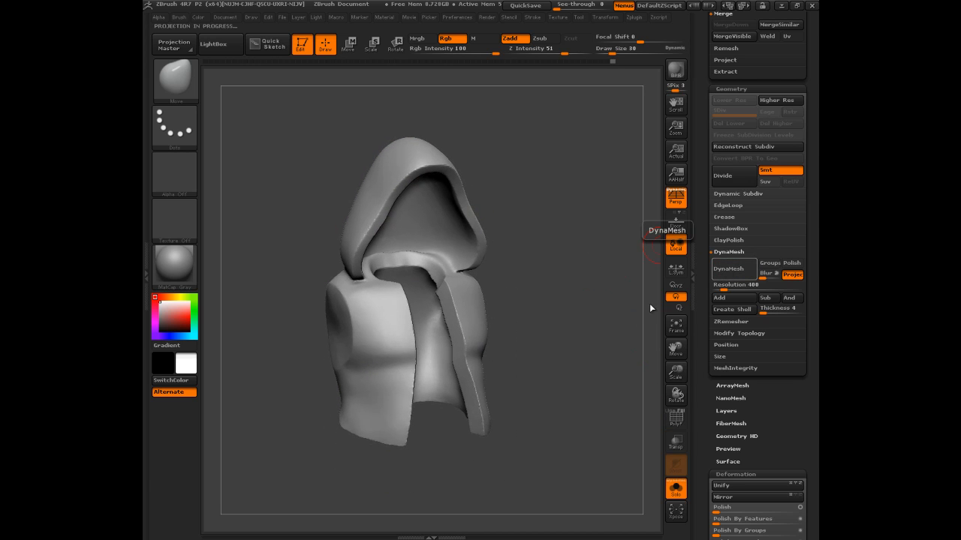
left_click(675, 488)
mouse_move(592, 227)
left_mouse_down()
mouse_move(588, 208)
mouse_move(599, 206)
mouse_move(568, 205)
left_mouse_up()
left_click_drag(568, 206, 578, 249, "alt")
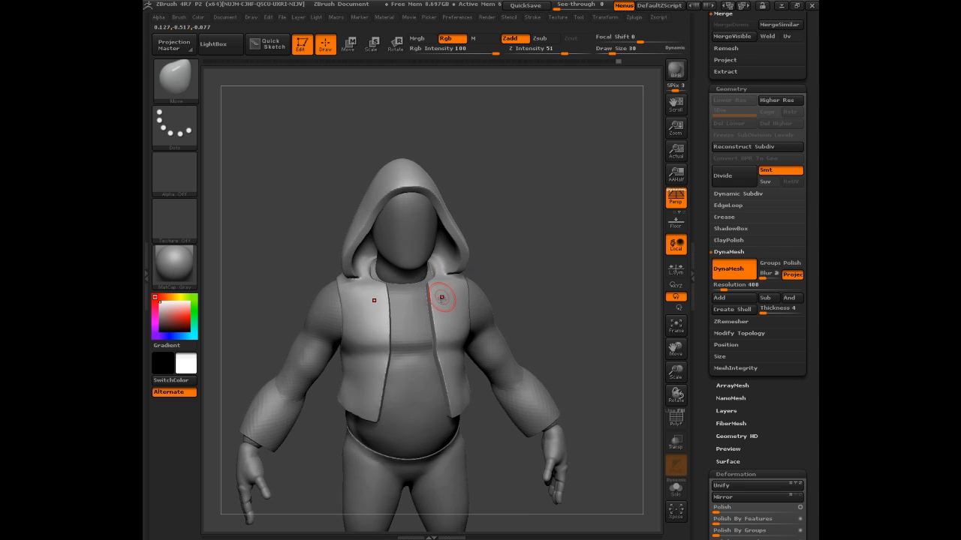
left_click_drag(569, 207, 537, 169)
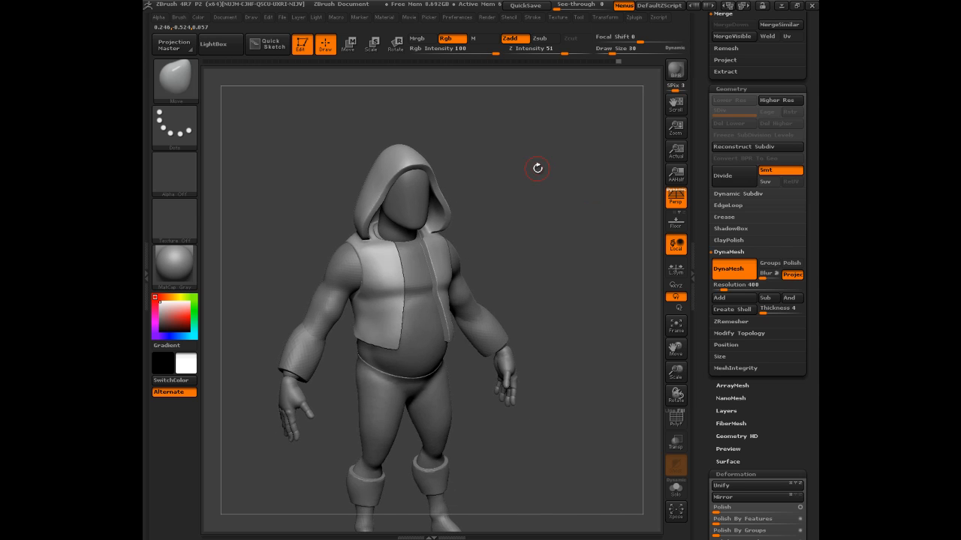